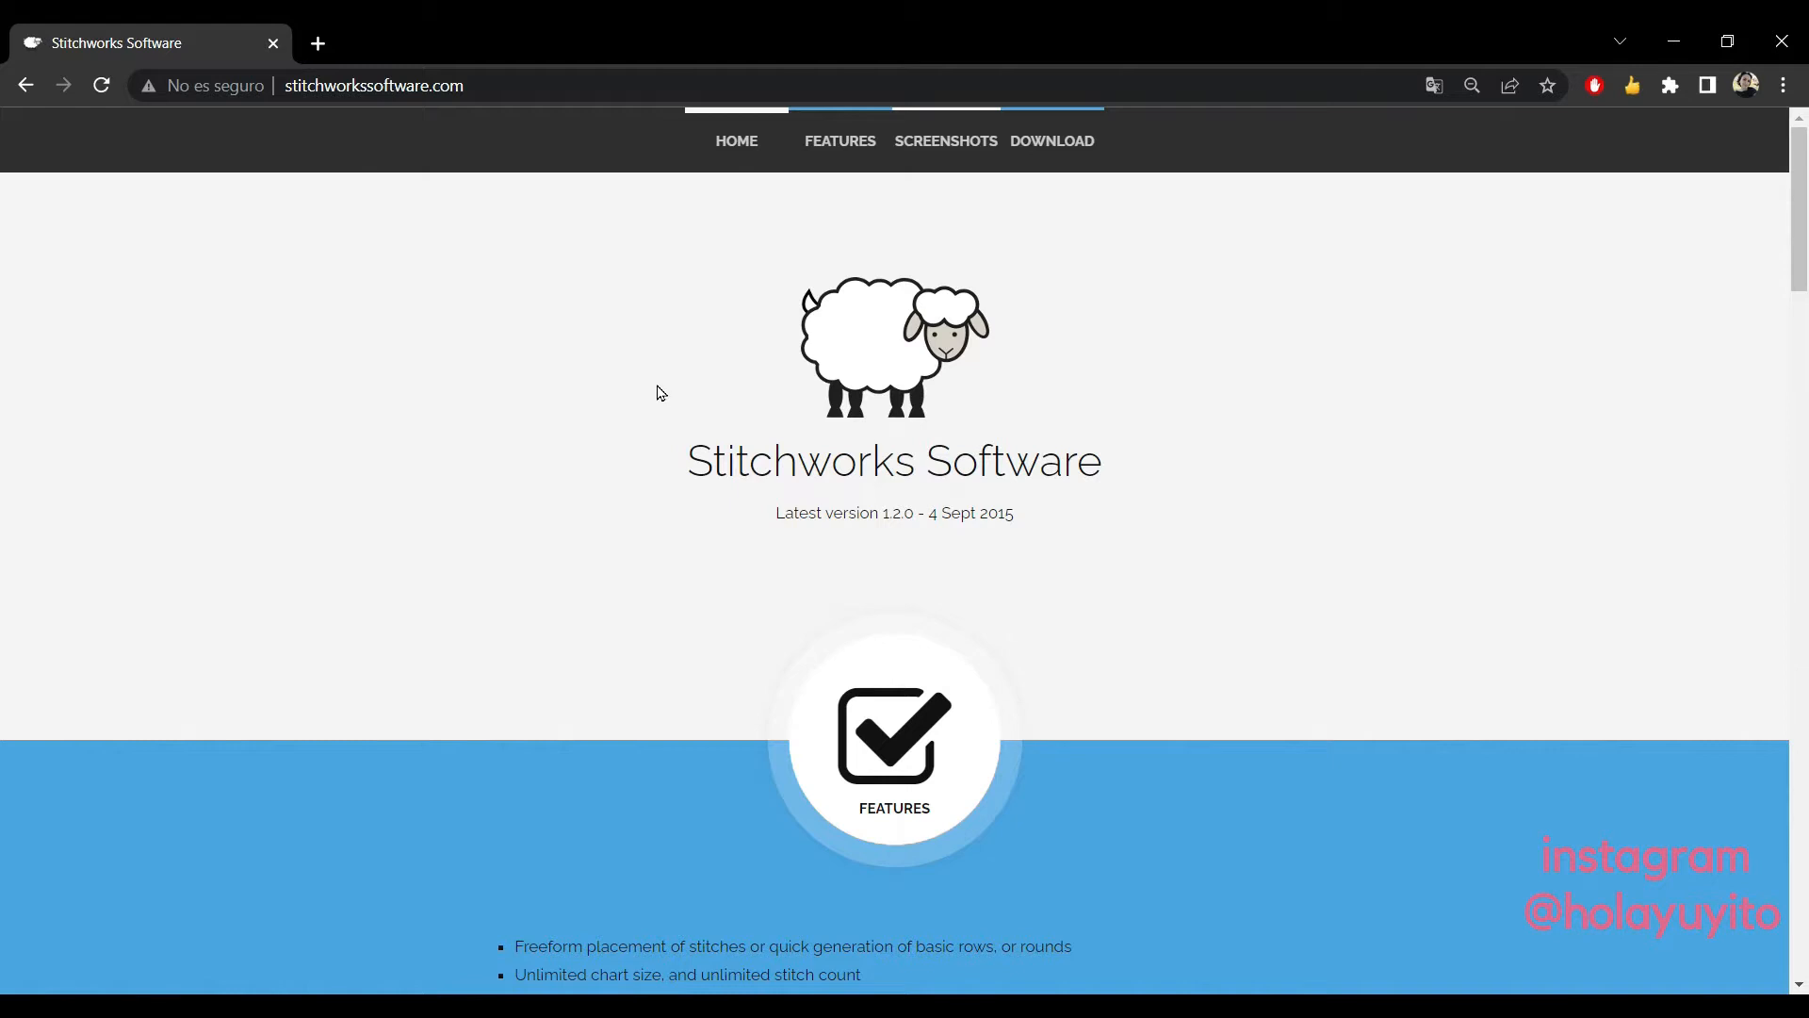
Translate the Stitchworks Software page into Spanish at its features list.
mouse_move(1799, 281)
mouse_down()
mouse_move(1808, 382)
mouse_move(1807, 312)
mouse_up()
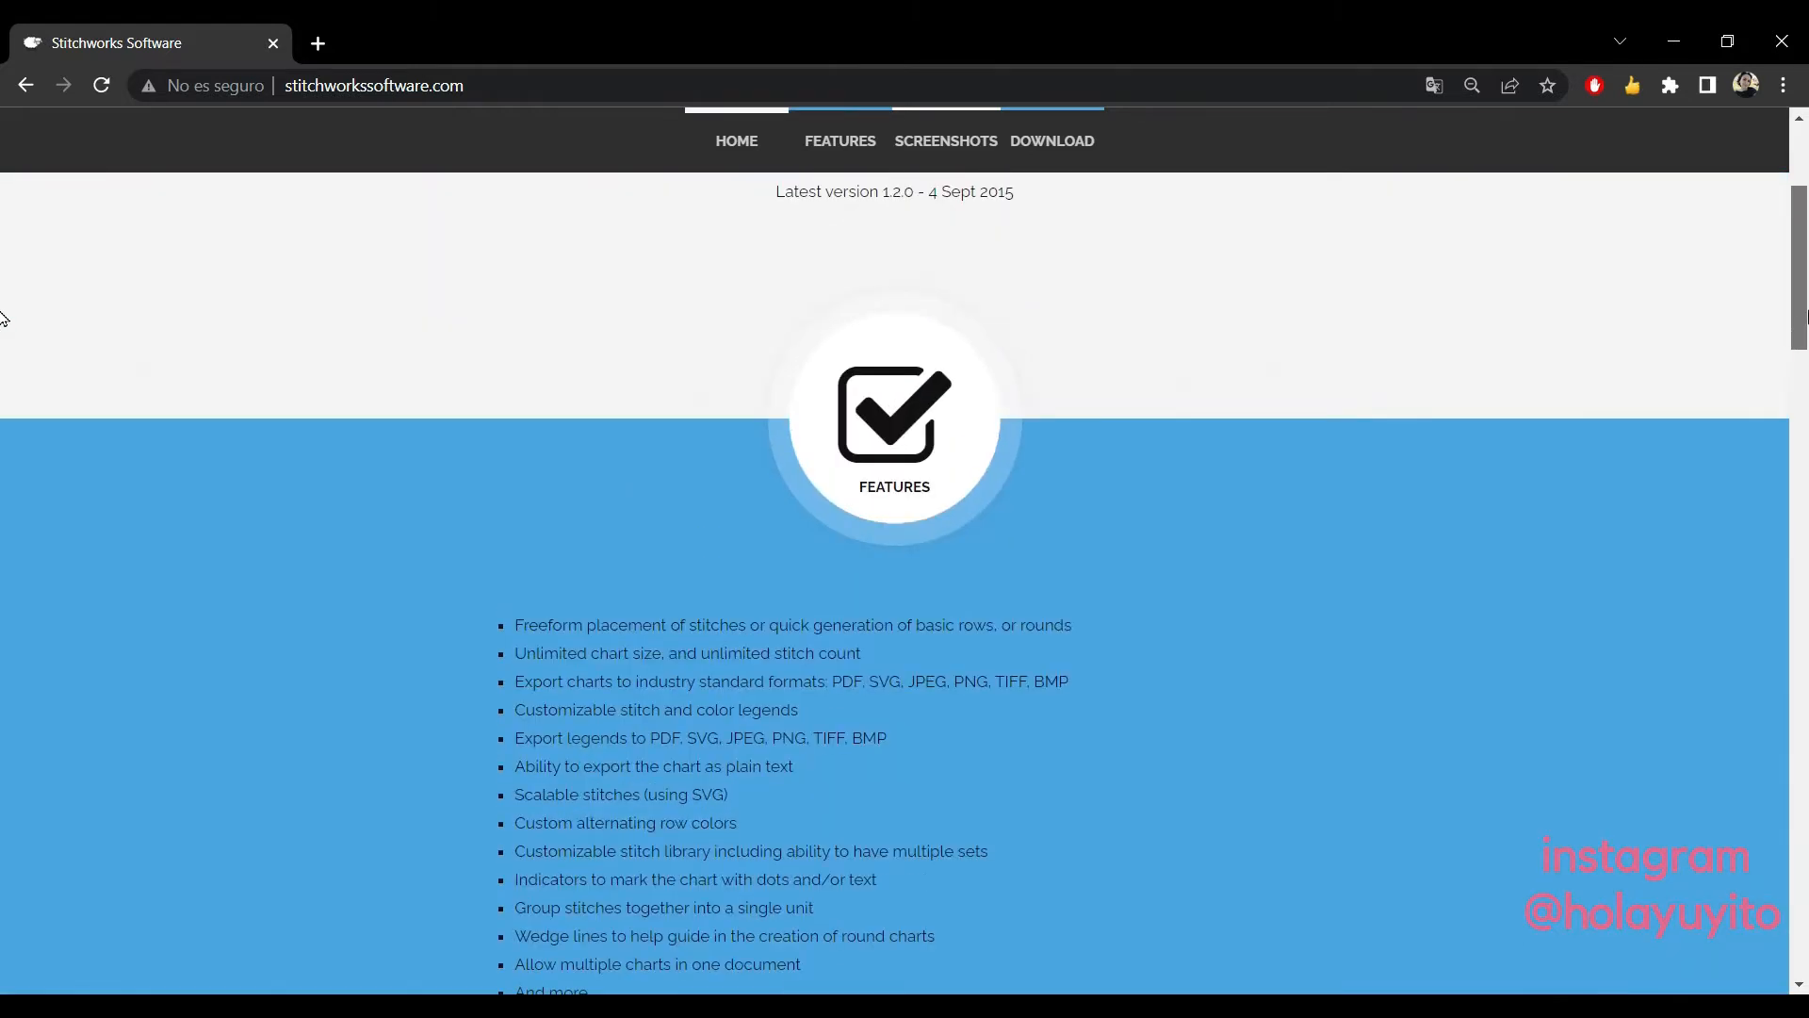
right_click(1048, 562)
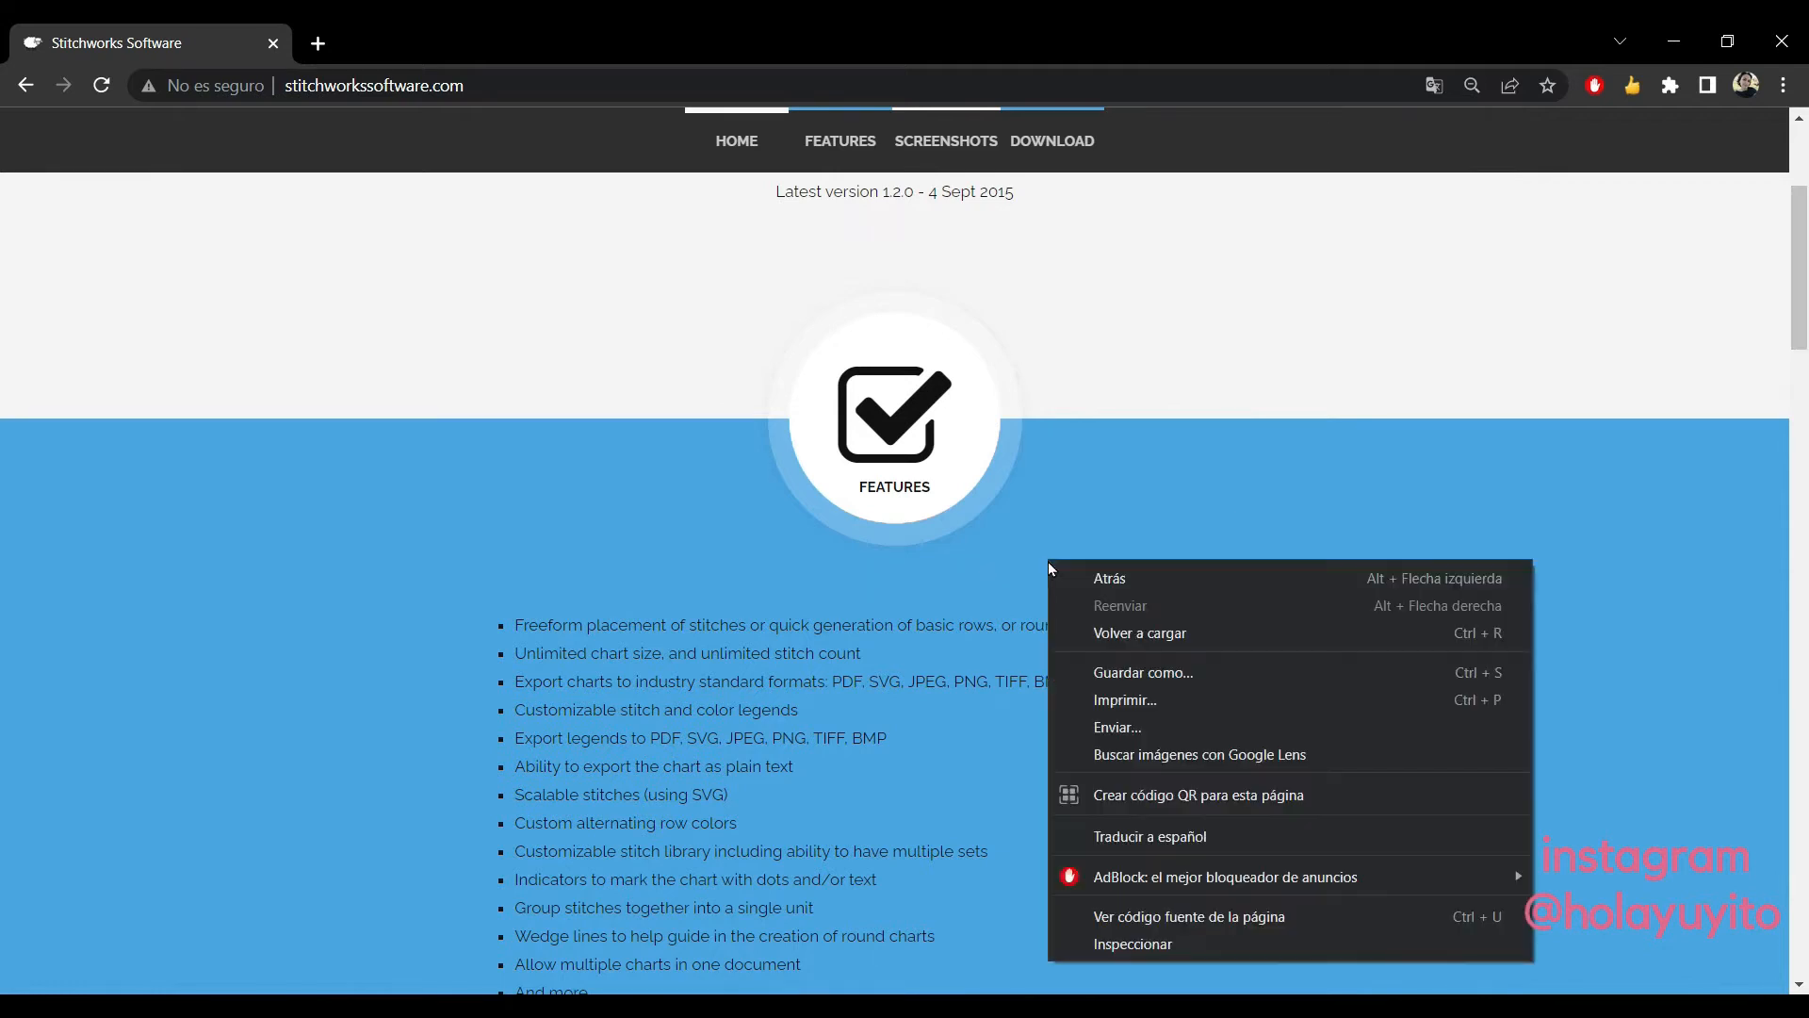
click(1189, 837)
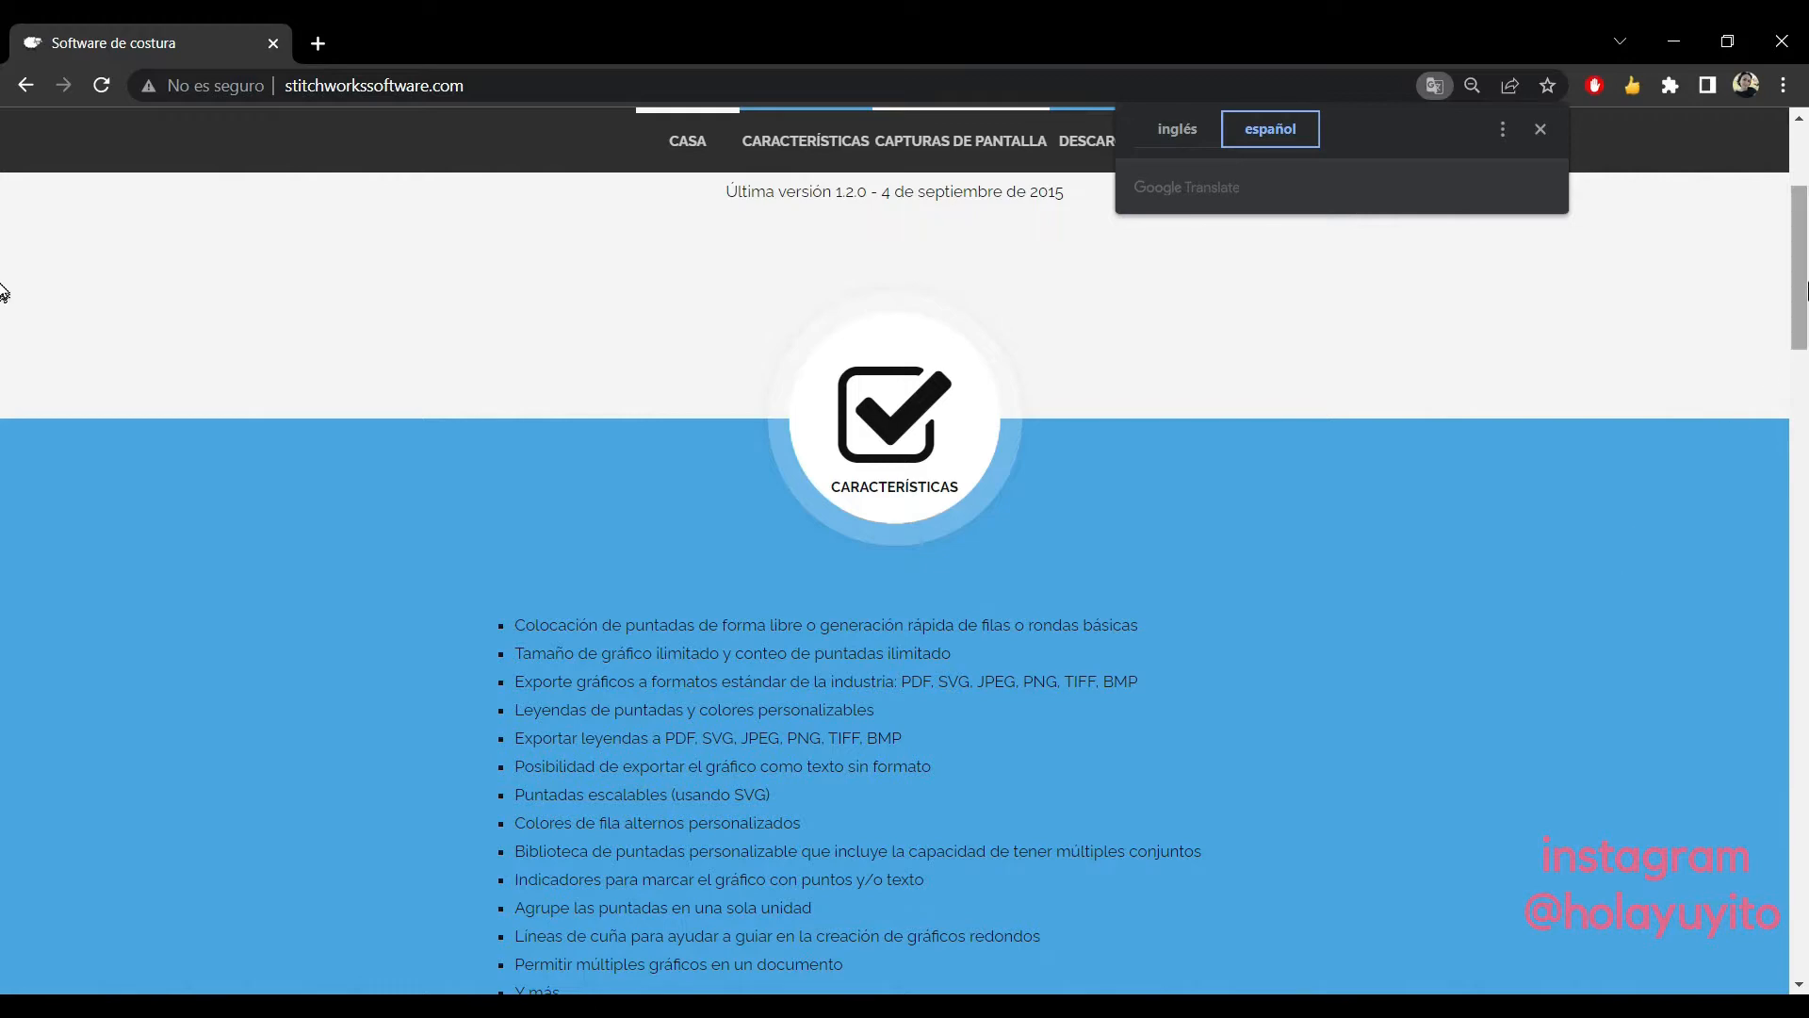
Go to the page's download section and switch the page text back to English.
drag(1804, 290, 1805, 911)
right_click(690, 449)
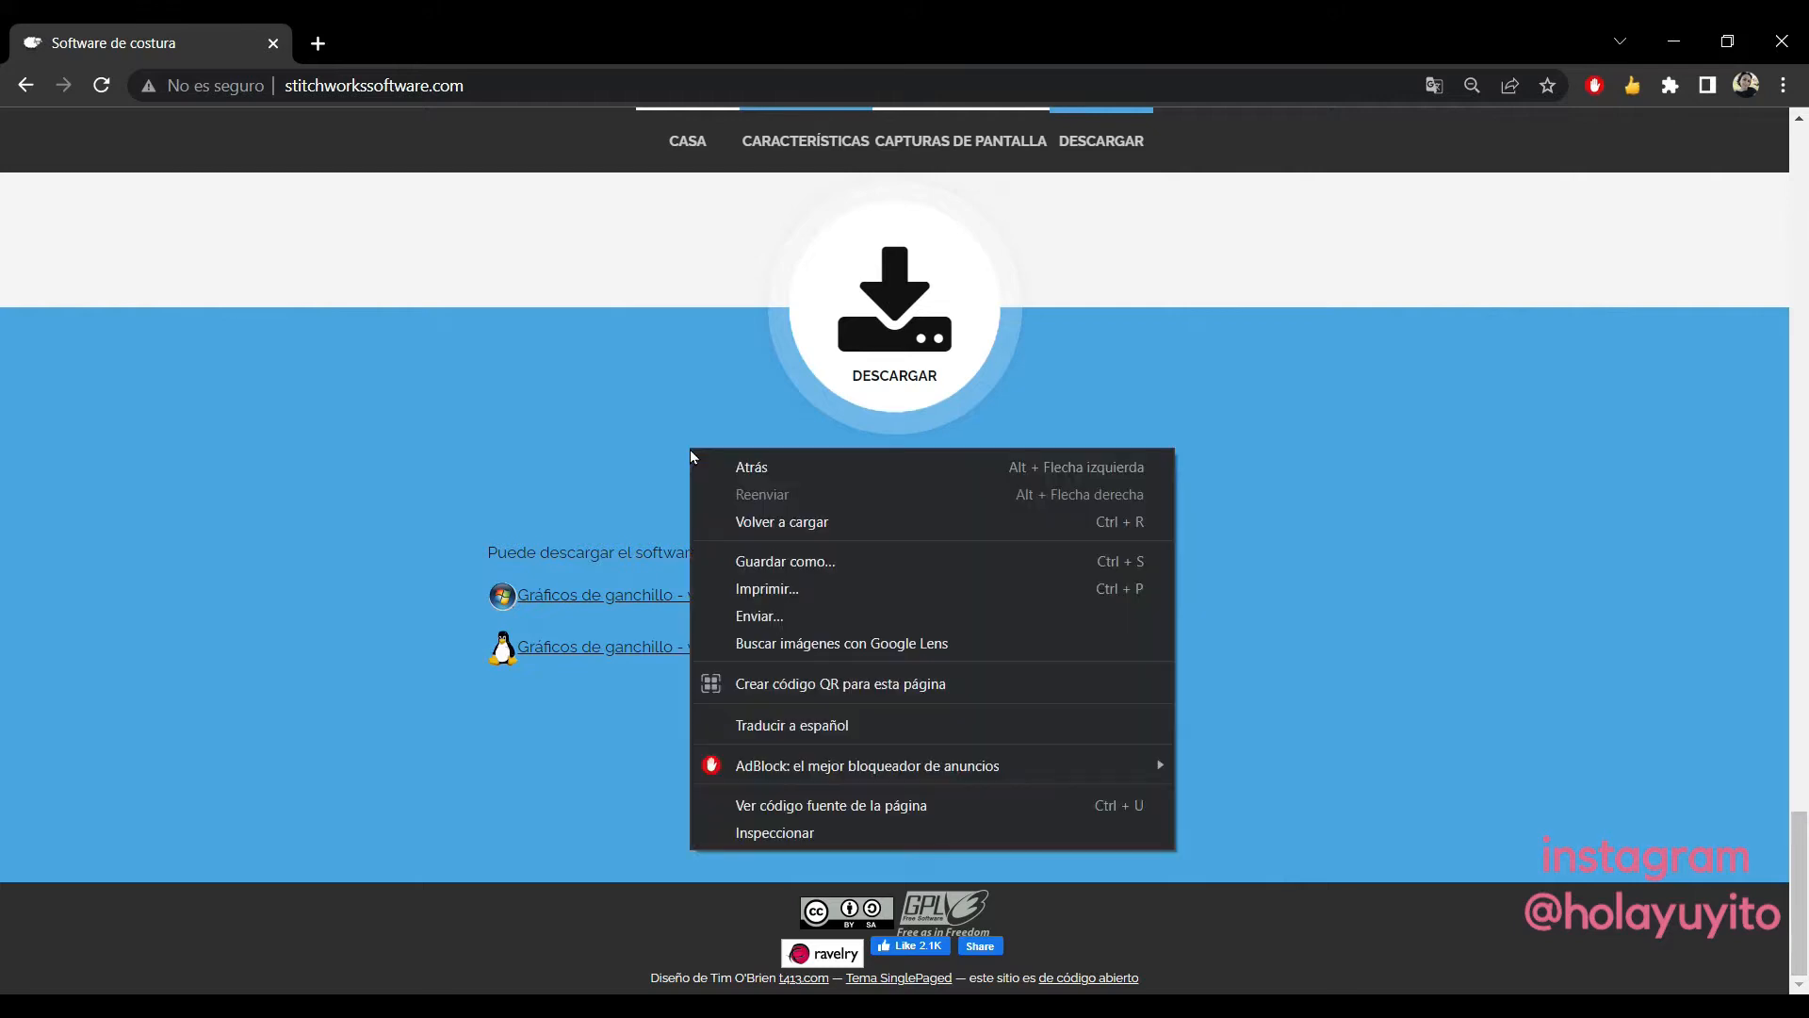
click(819, 735)
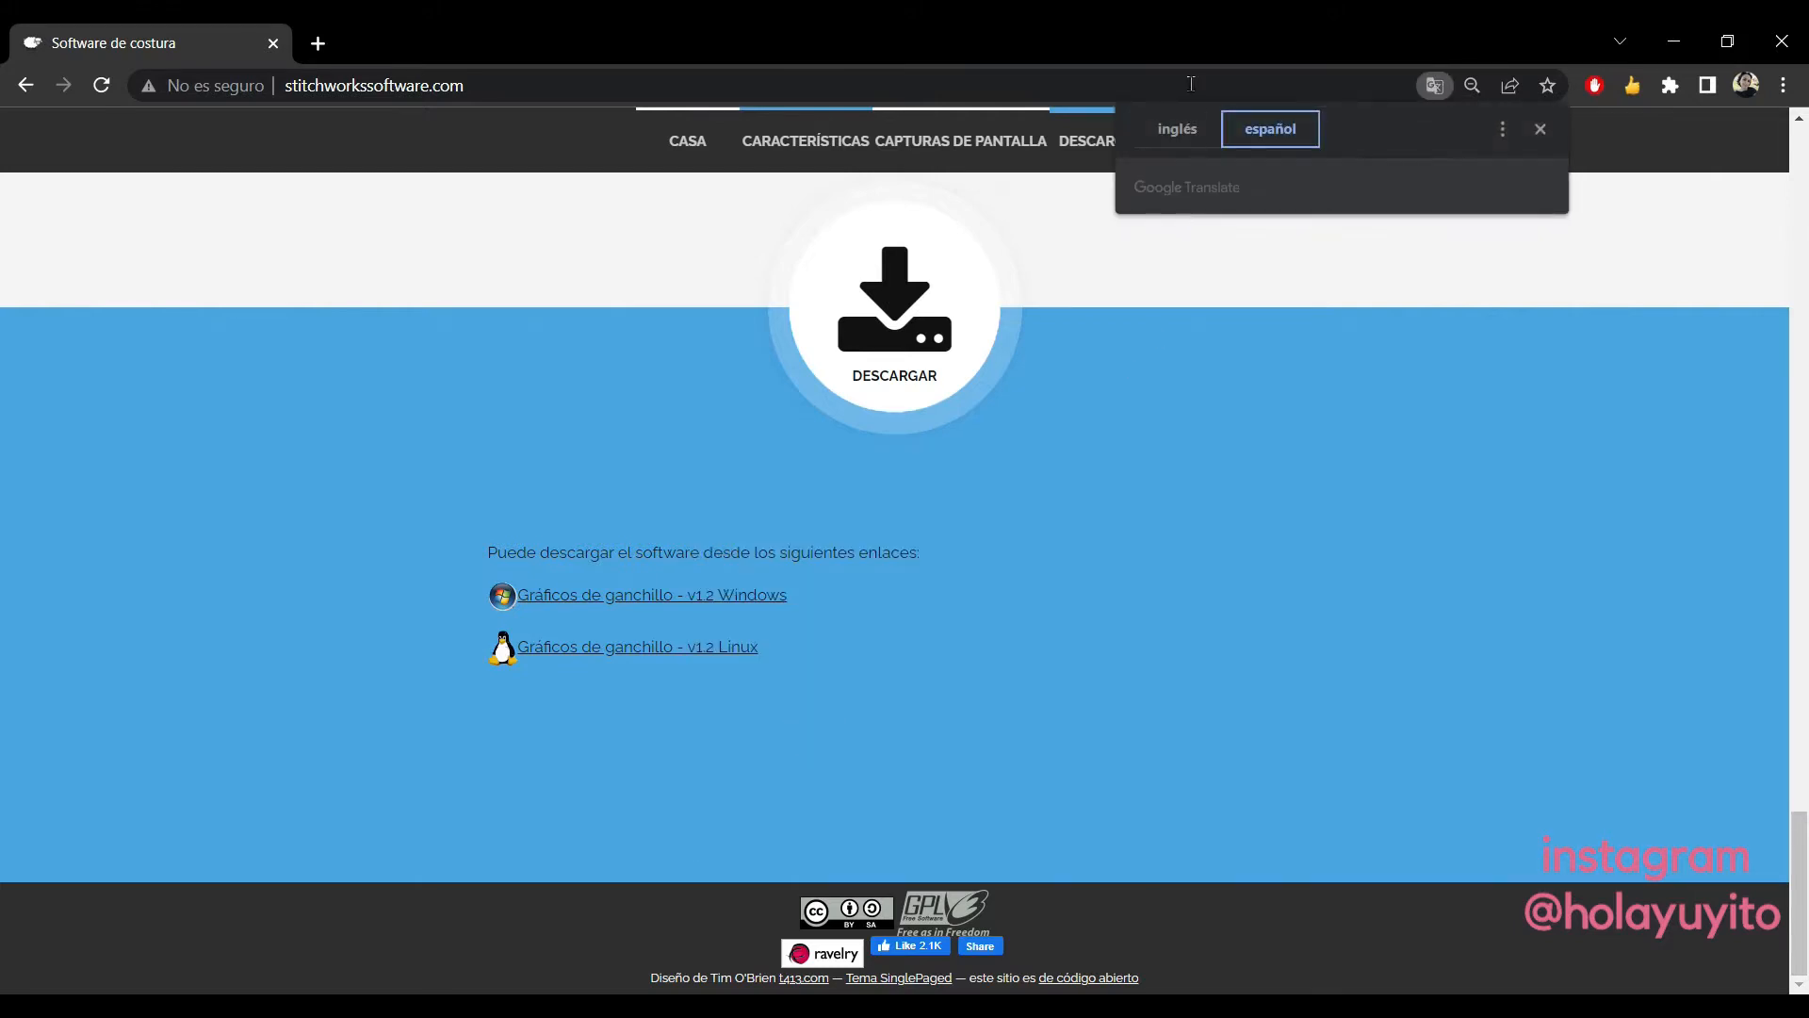
click(1177, 128)
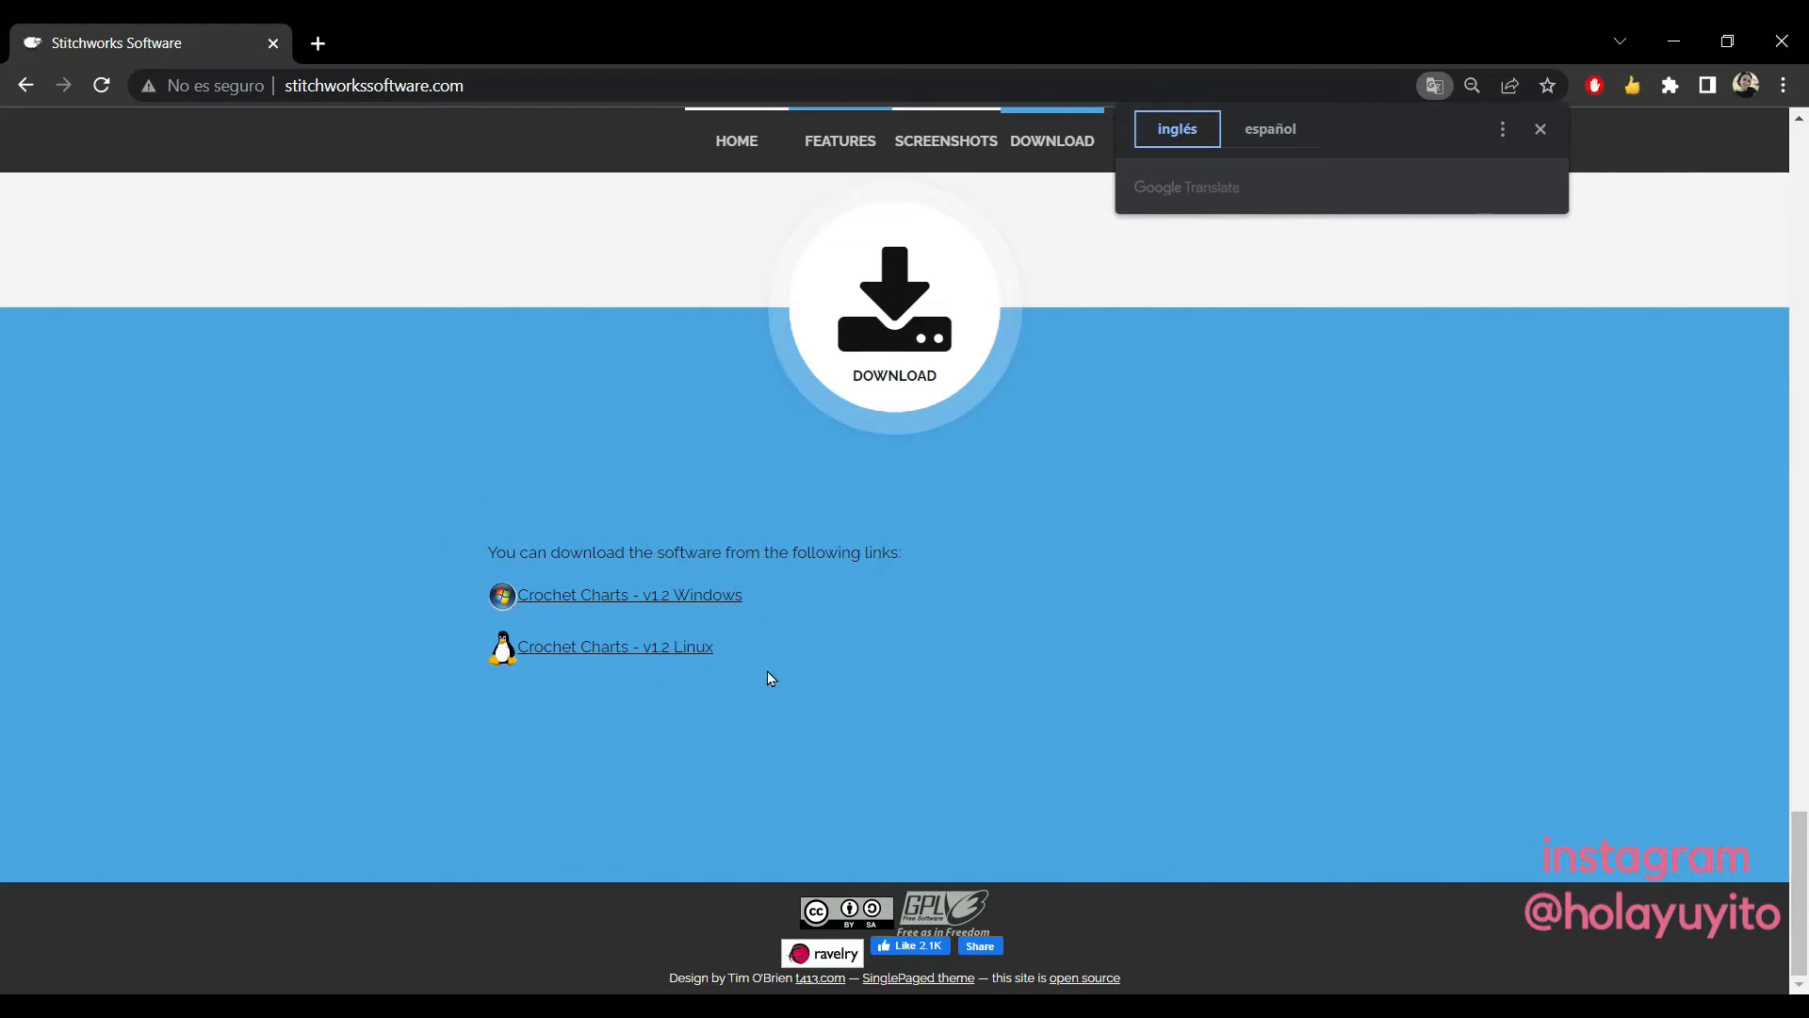
Download the Crochet Charts v1.2 Windows installer and save it to Escritorio as CrochetCharts-1.2.0-x86.
click(689, 604)
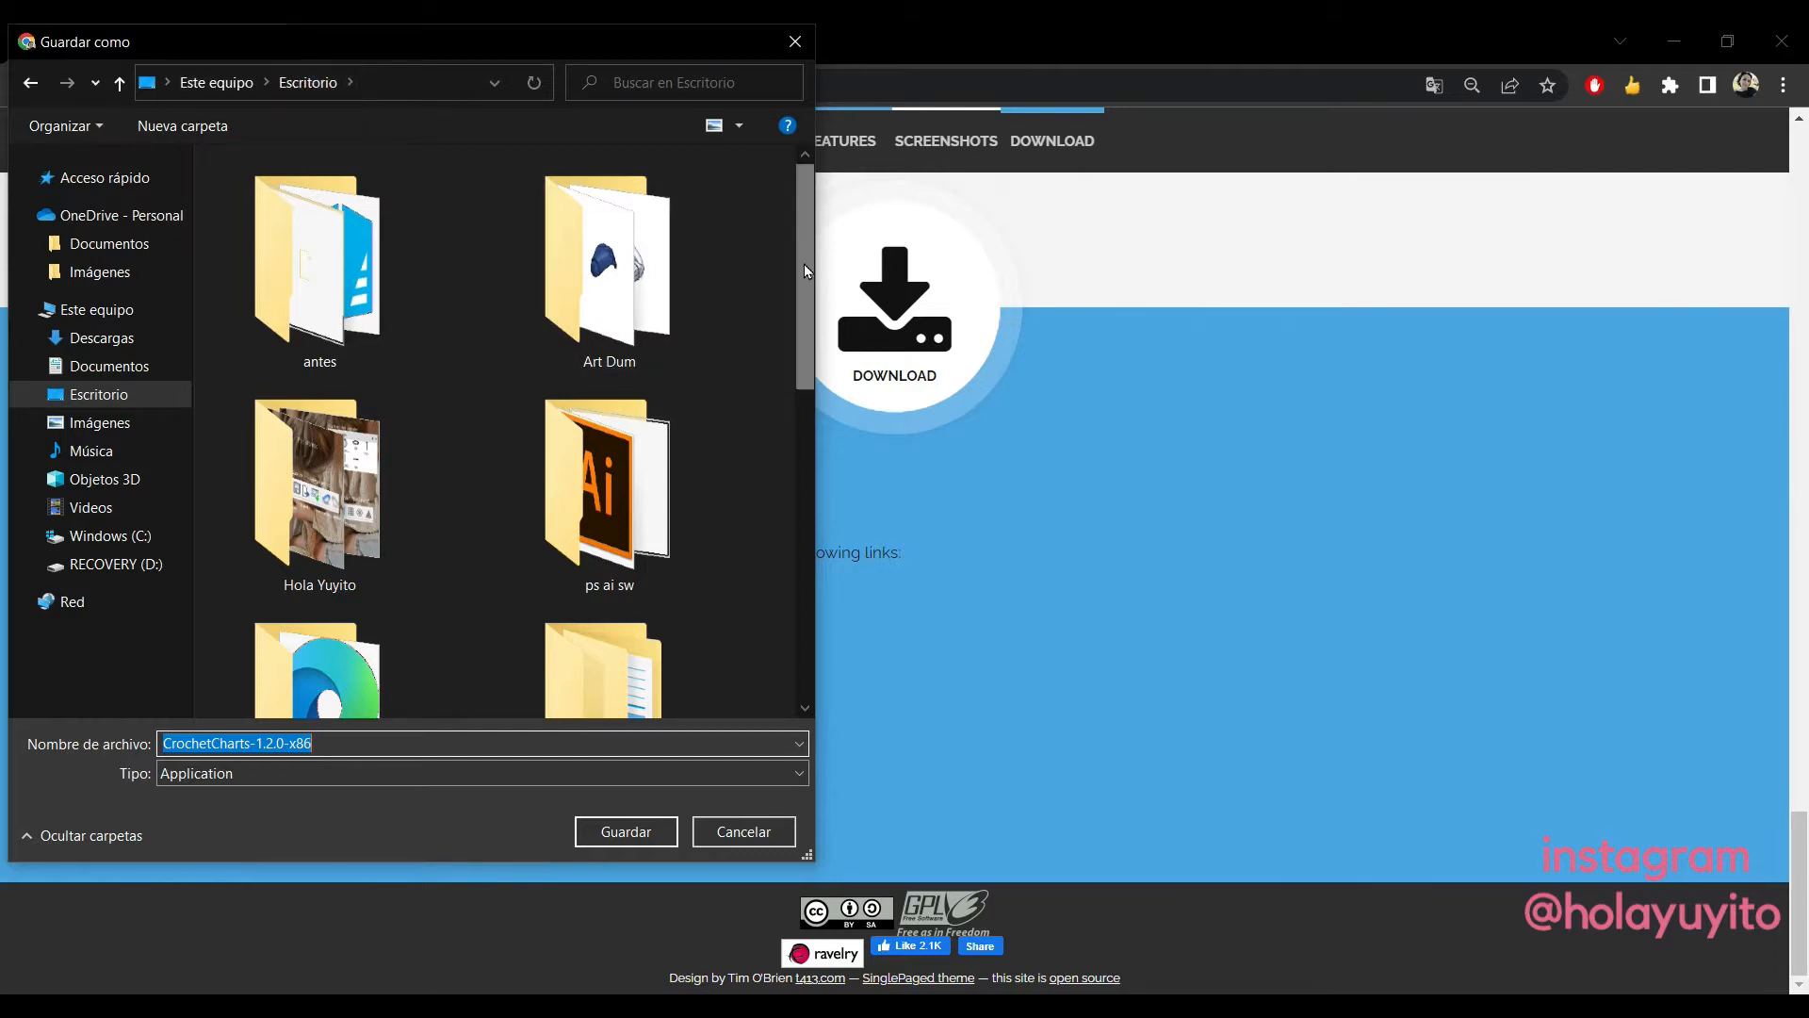
drag(804, 264, 769, 671)
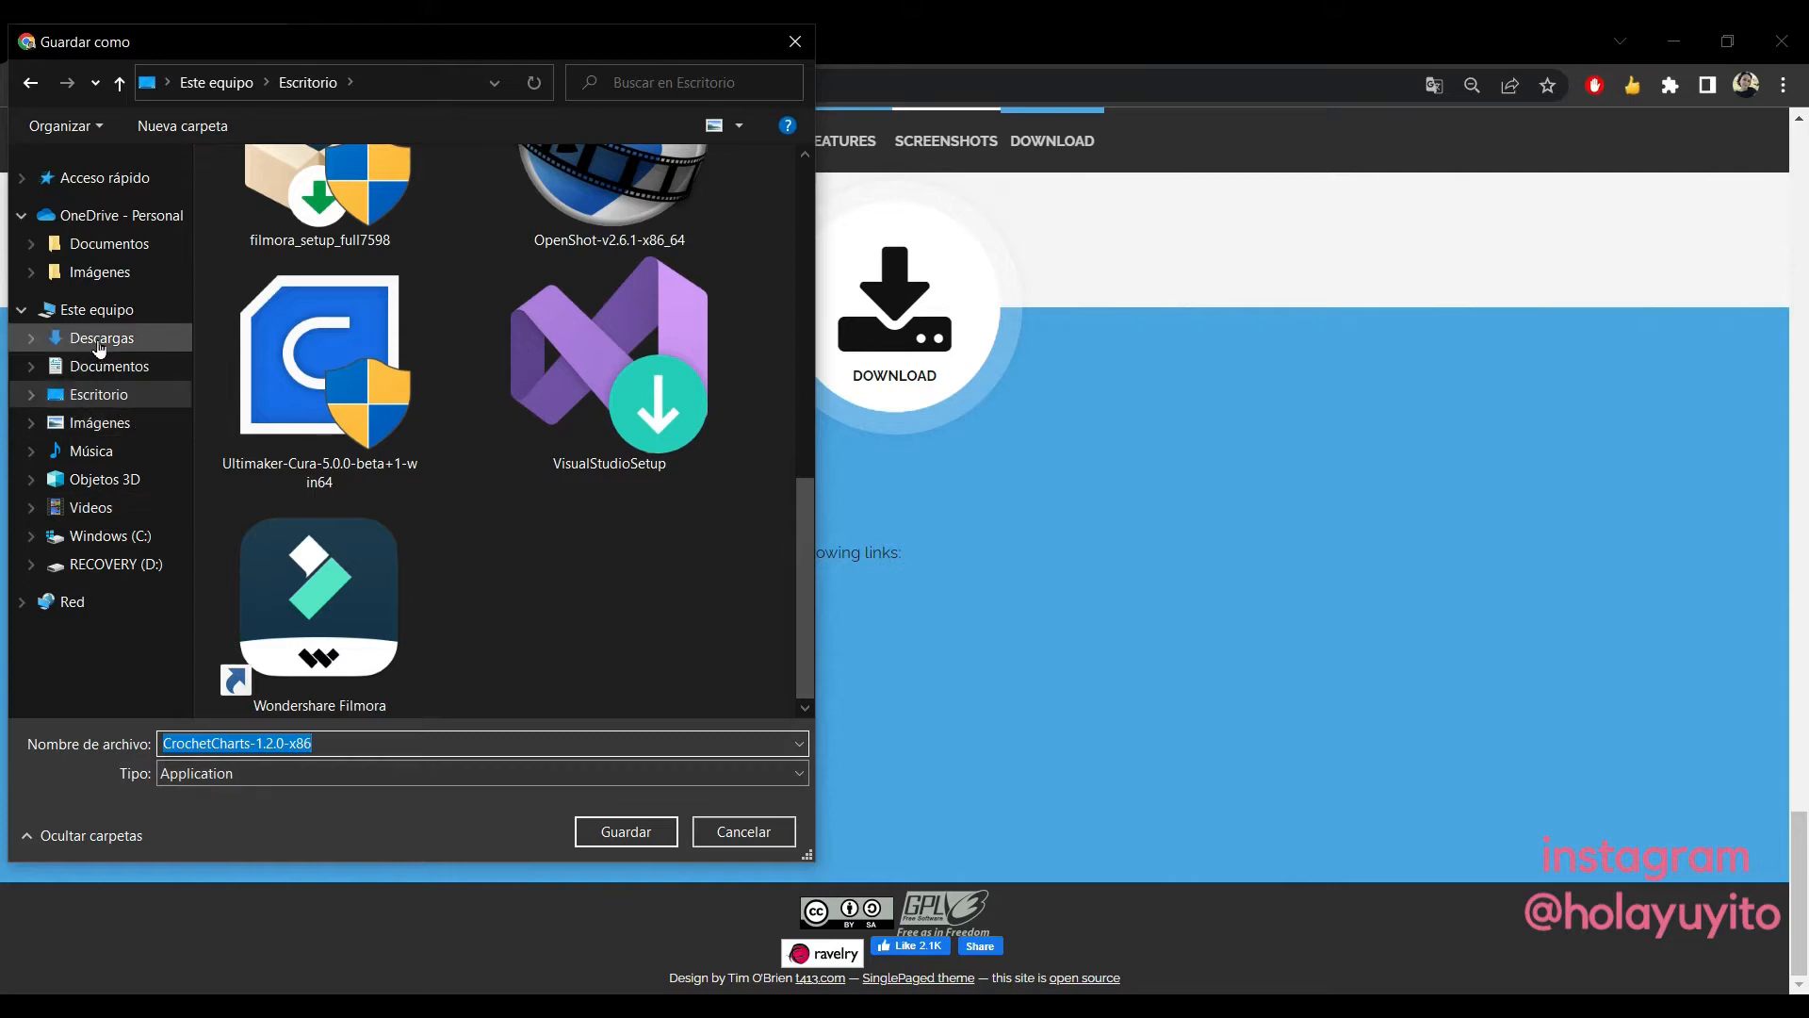
click(99, 341)
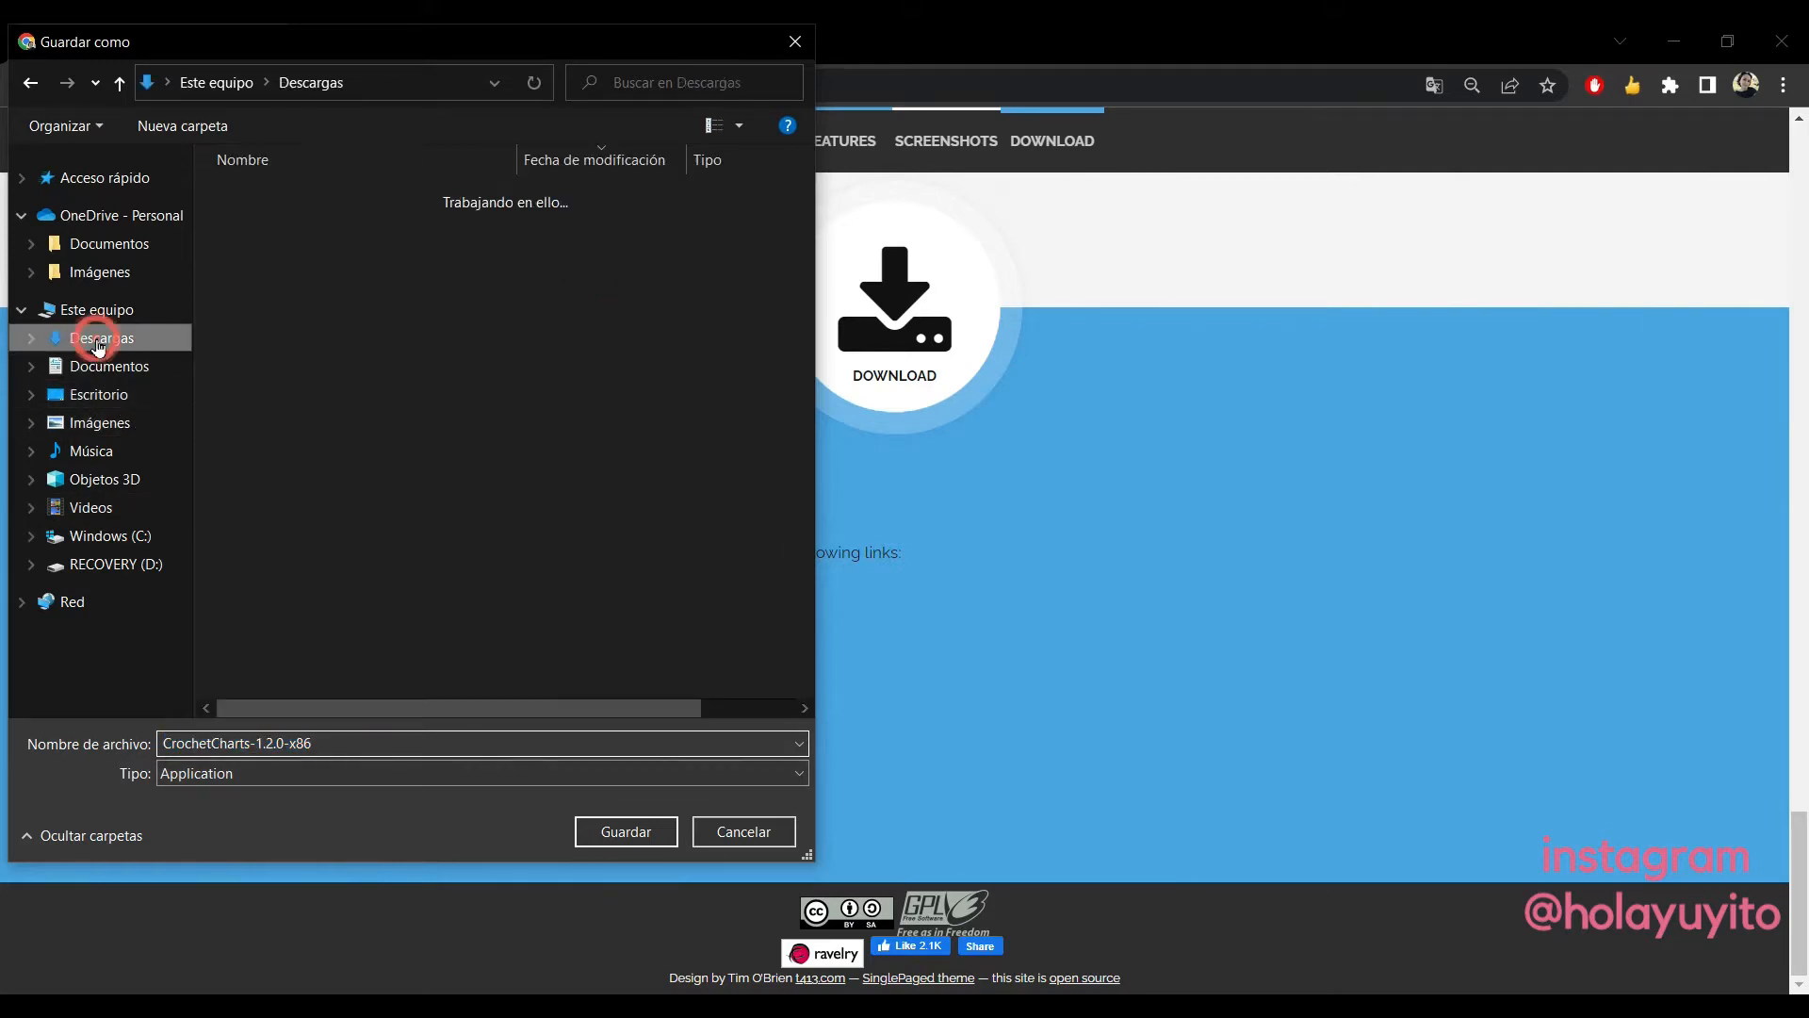
click(112, 396)
click(618, 832)
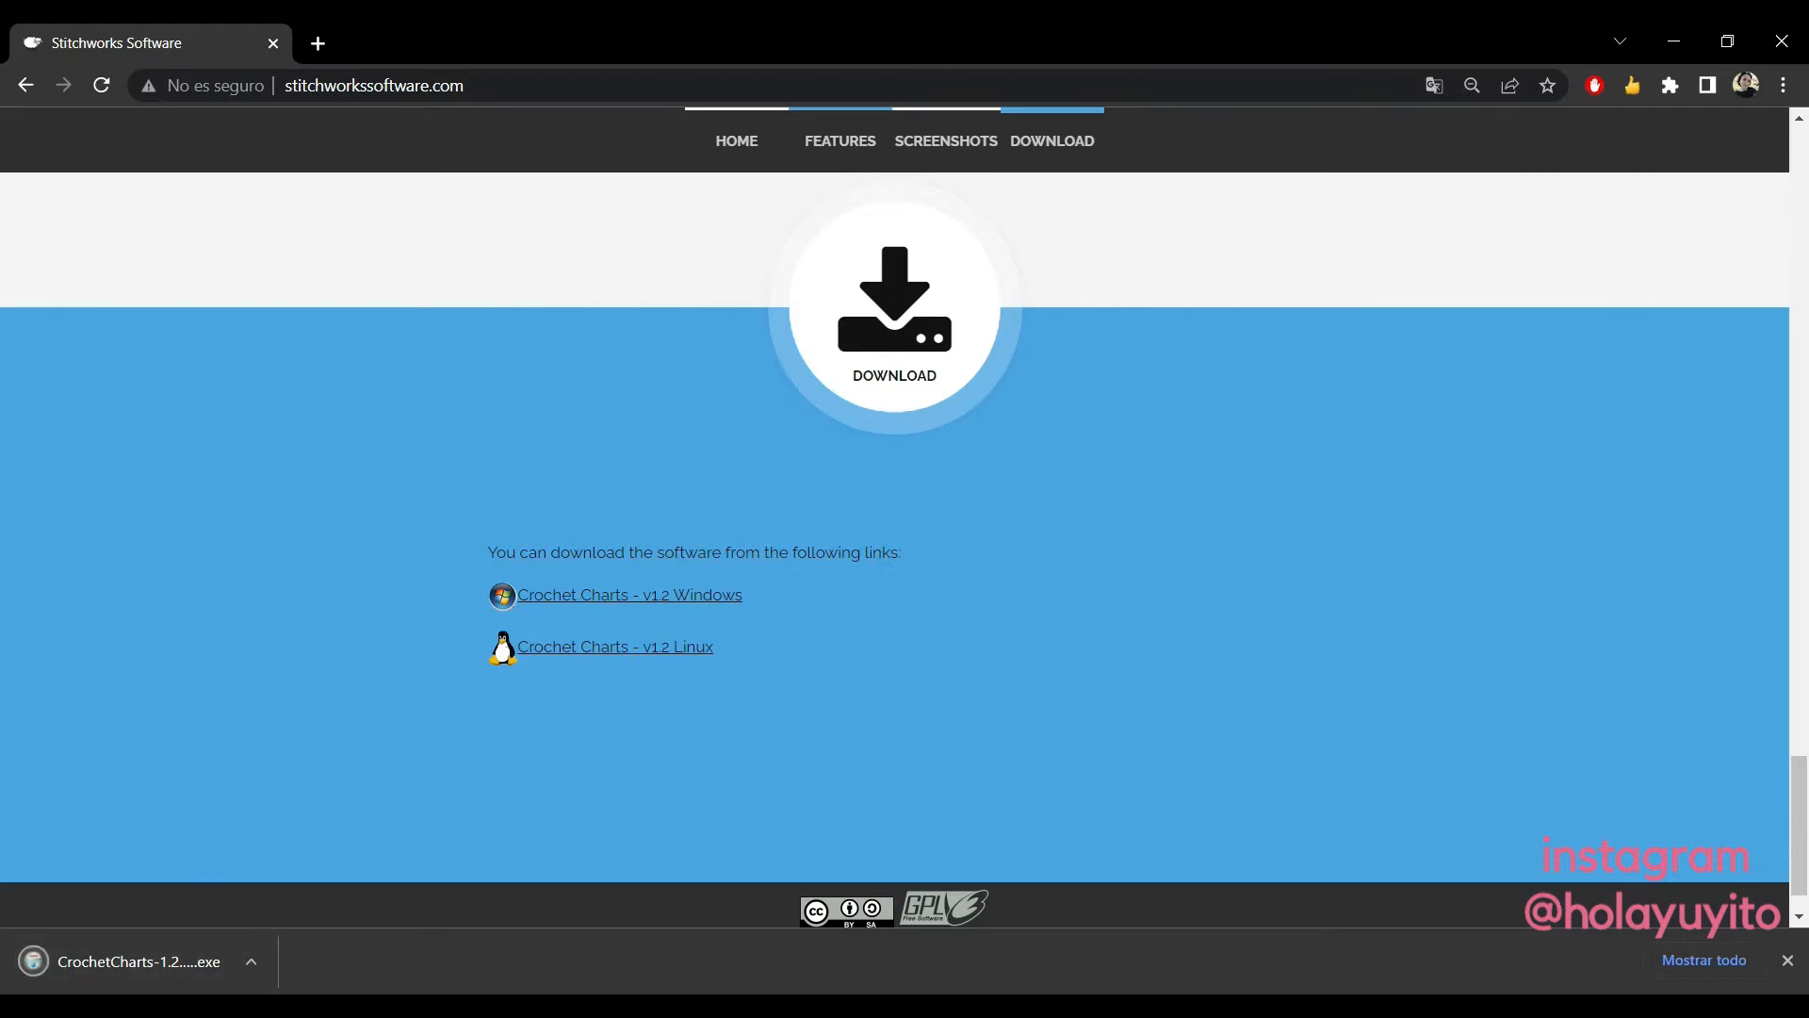
Show the desktop and move the CrochetCharts installer icon down one row, beside the Ultimaker icon.
click(1669, 38)
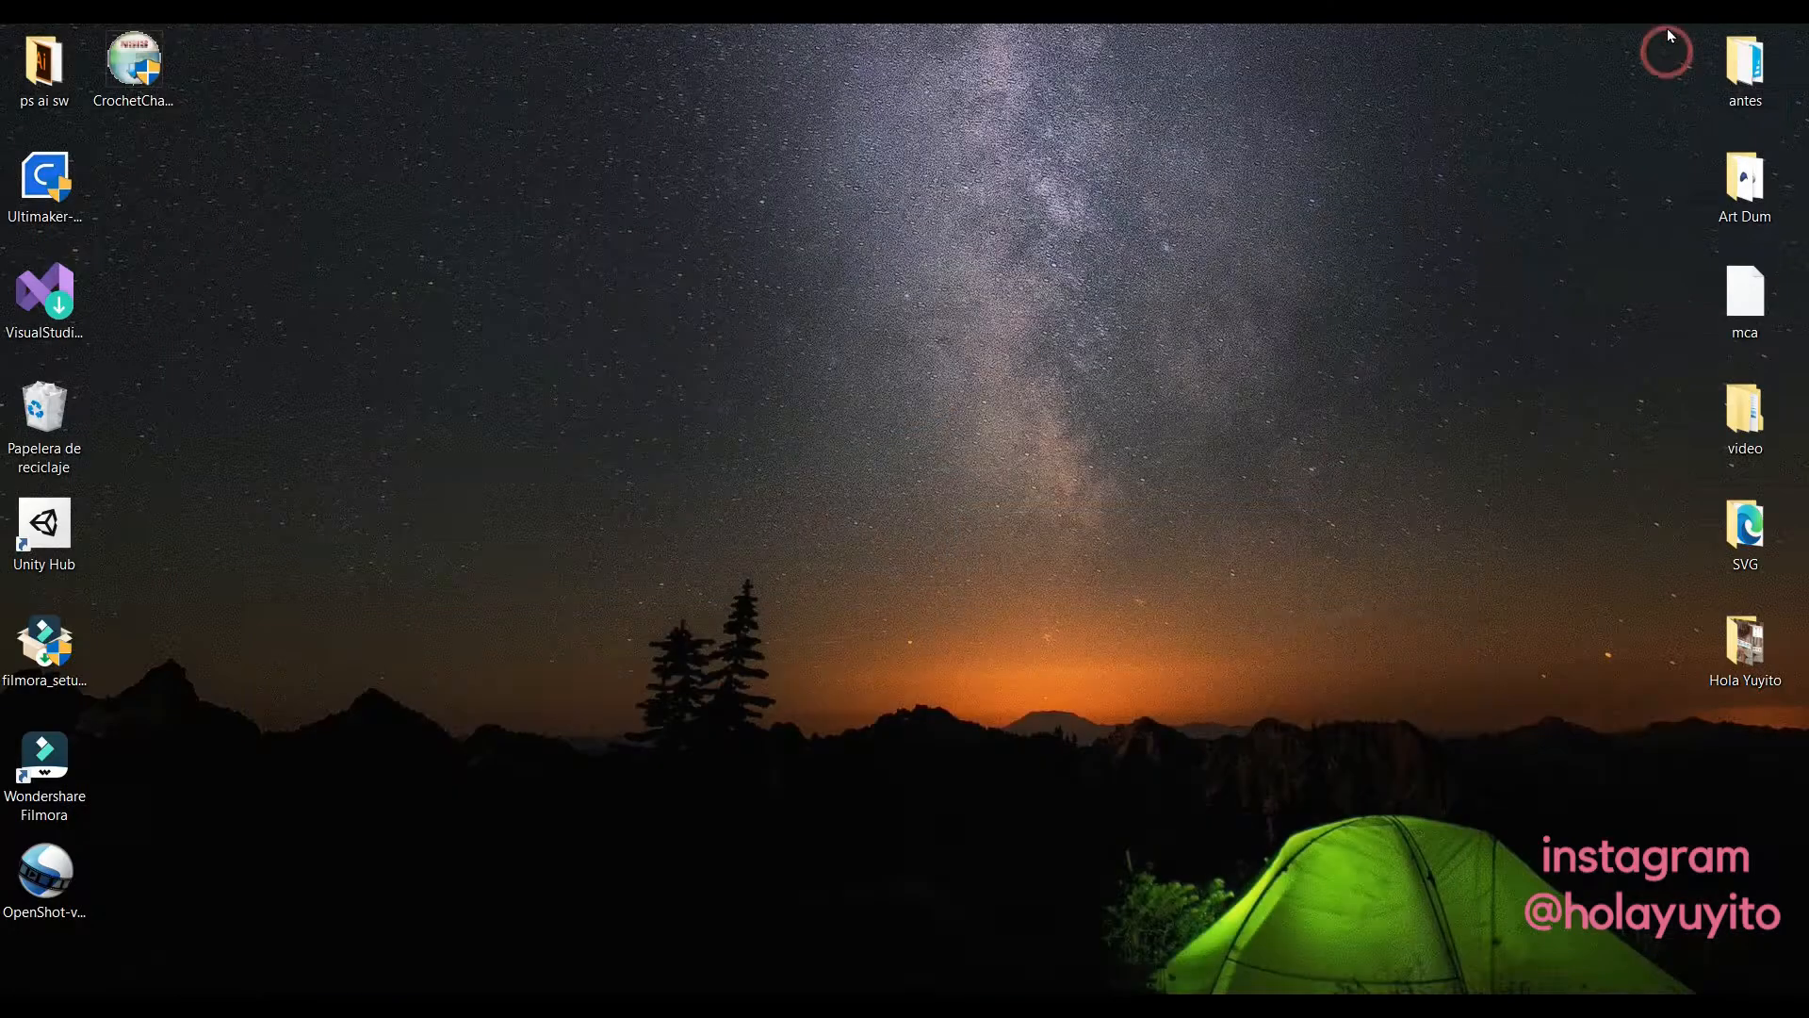
drag(133, 61, 150, 193)
click(497, 403)
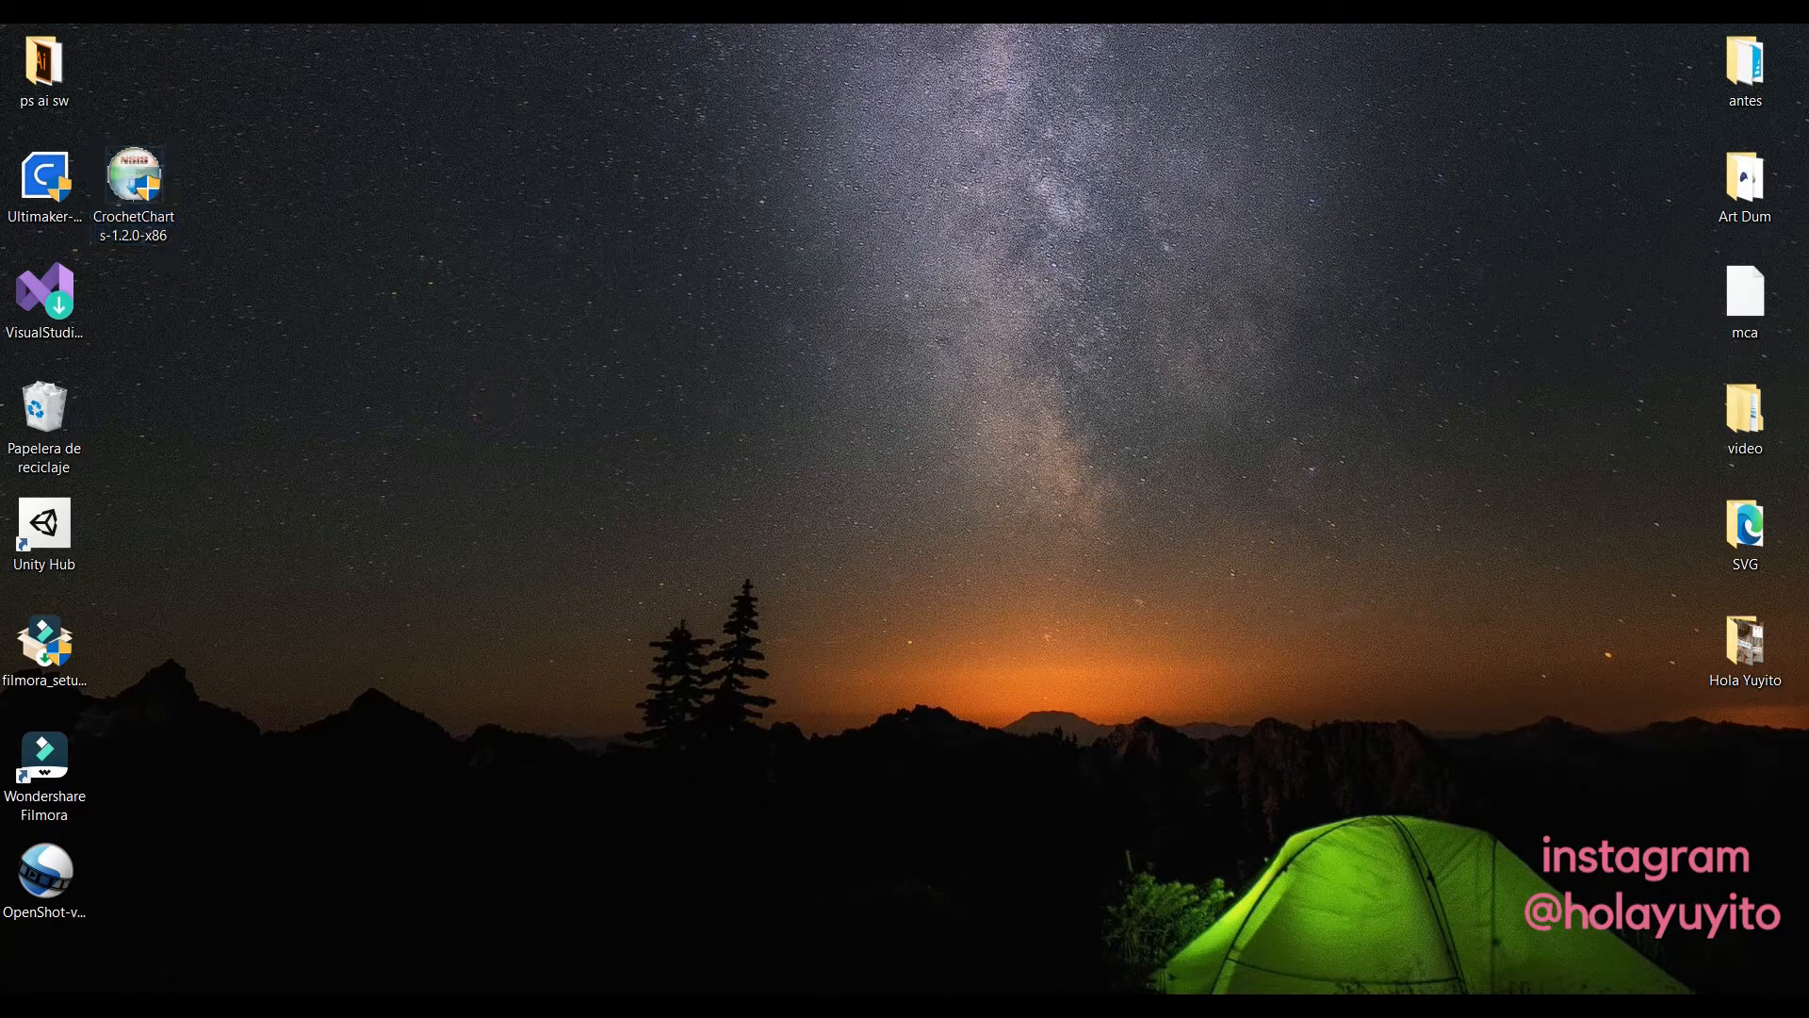
Return to the browser and open the downloaded CrochetCharts installer.
mouse_move(669, 1007)
click(764, 951)
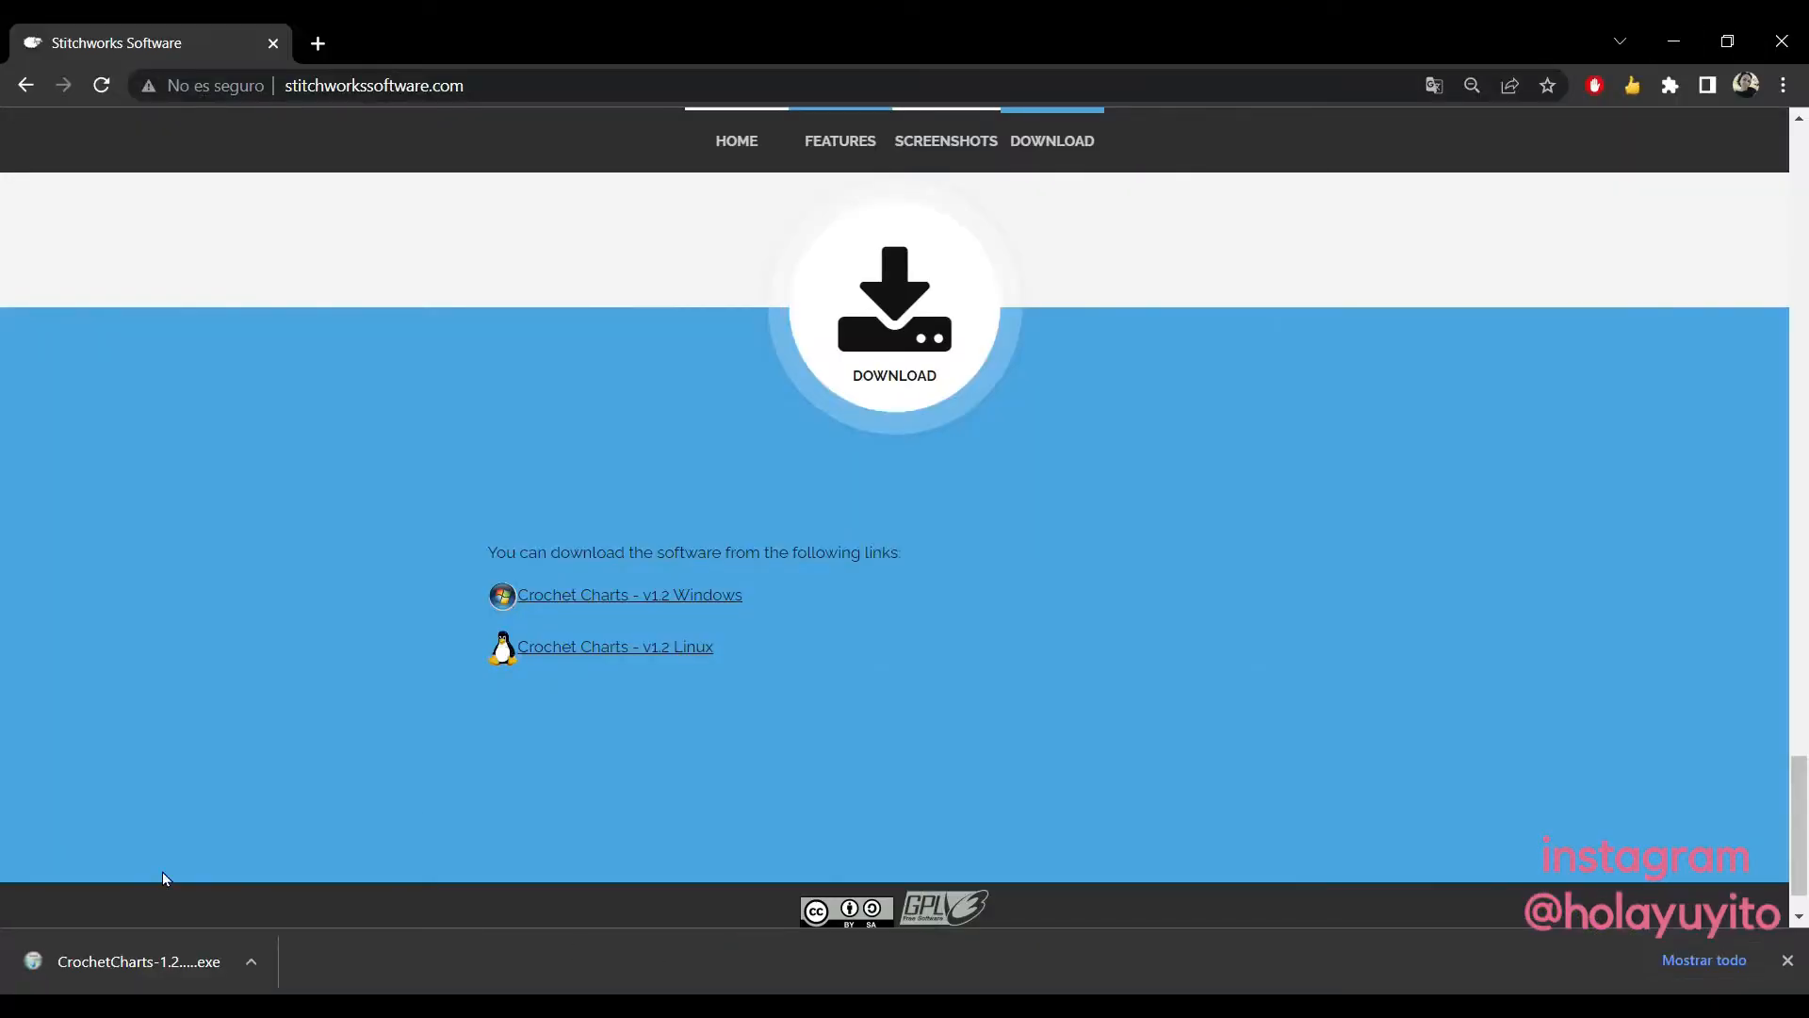
right_click(147, 961)
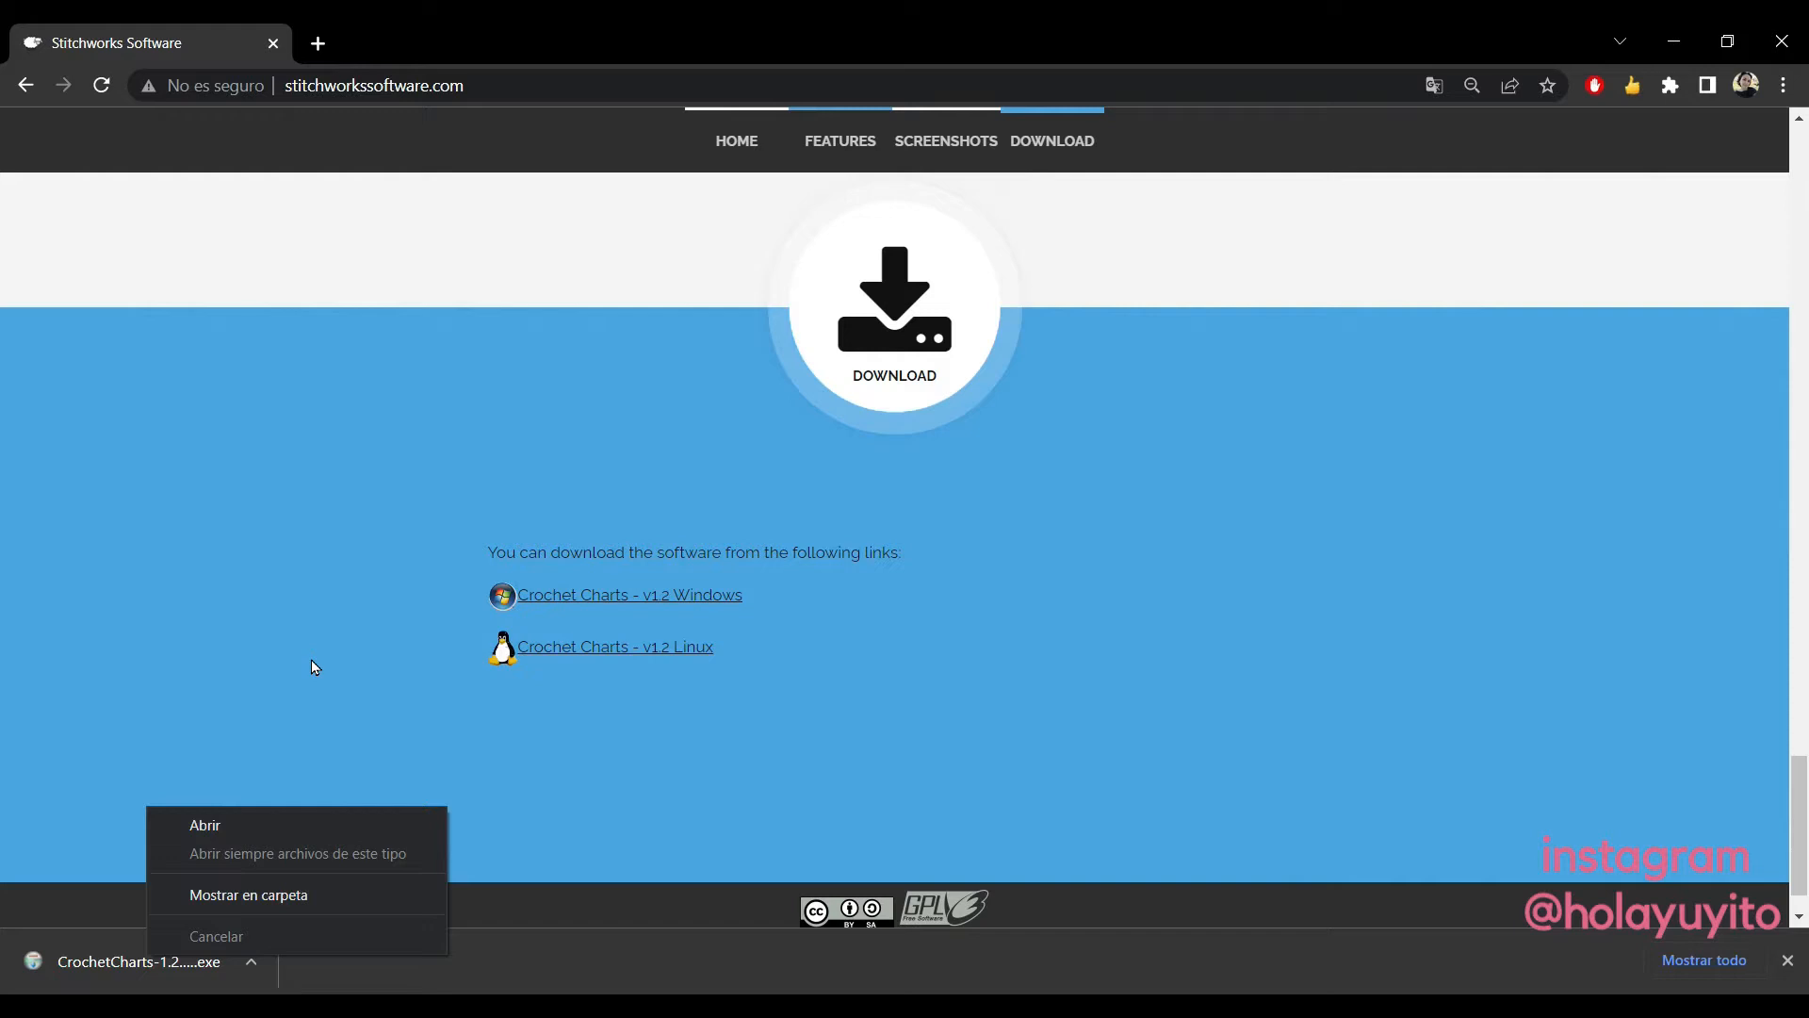
click(189, 820)
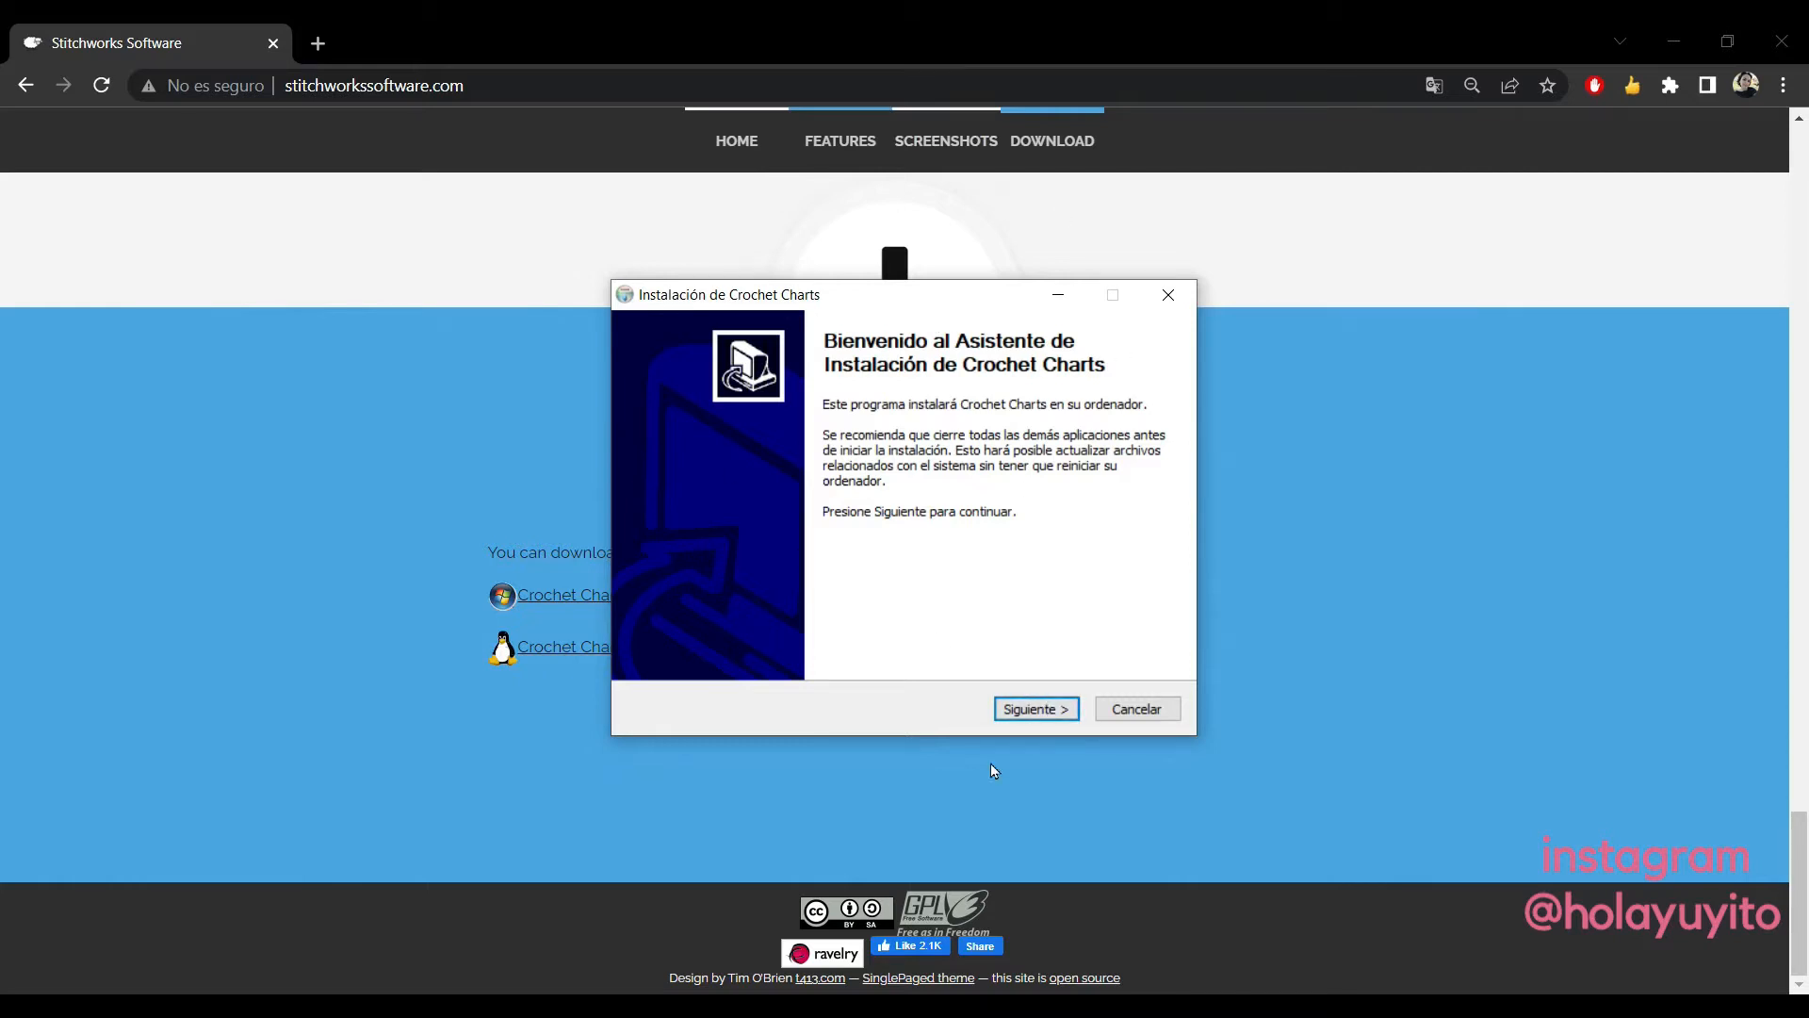
Install Crochet Charts in C:\Program Files (x86)\Crochet Charts, finishing with the program launch and desktop shortcut options enabled.
click(1053, 715)
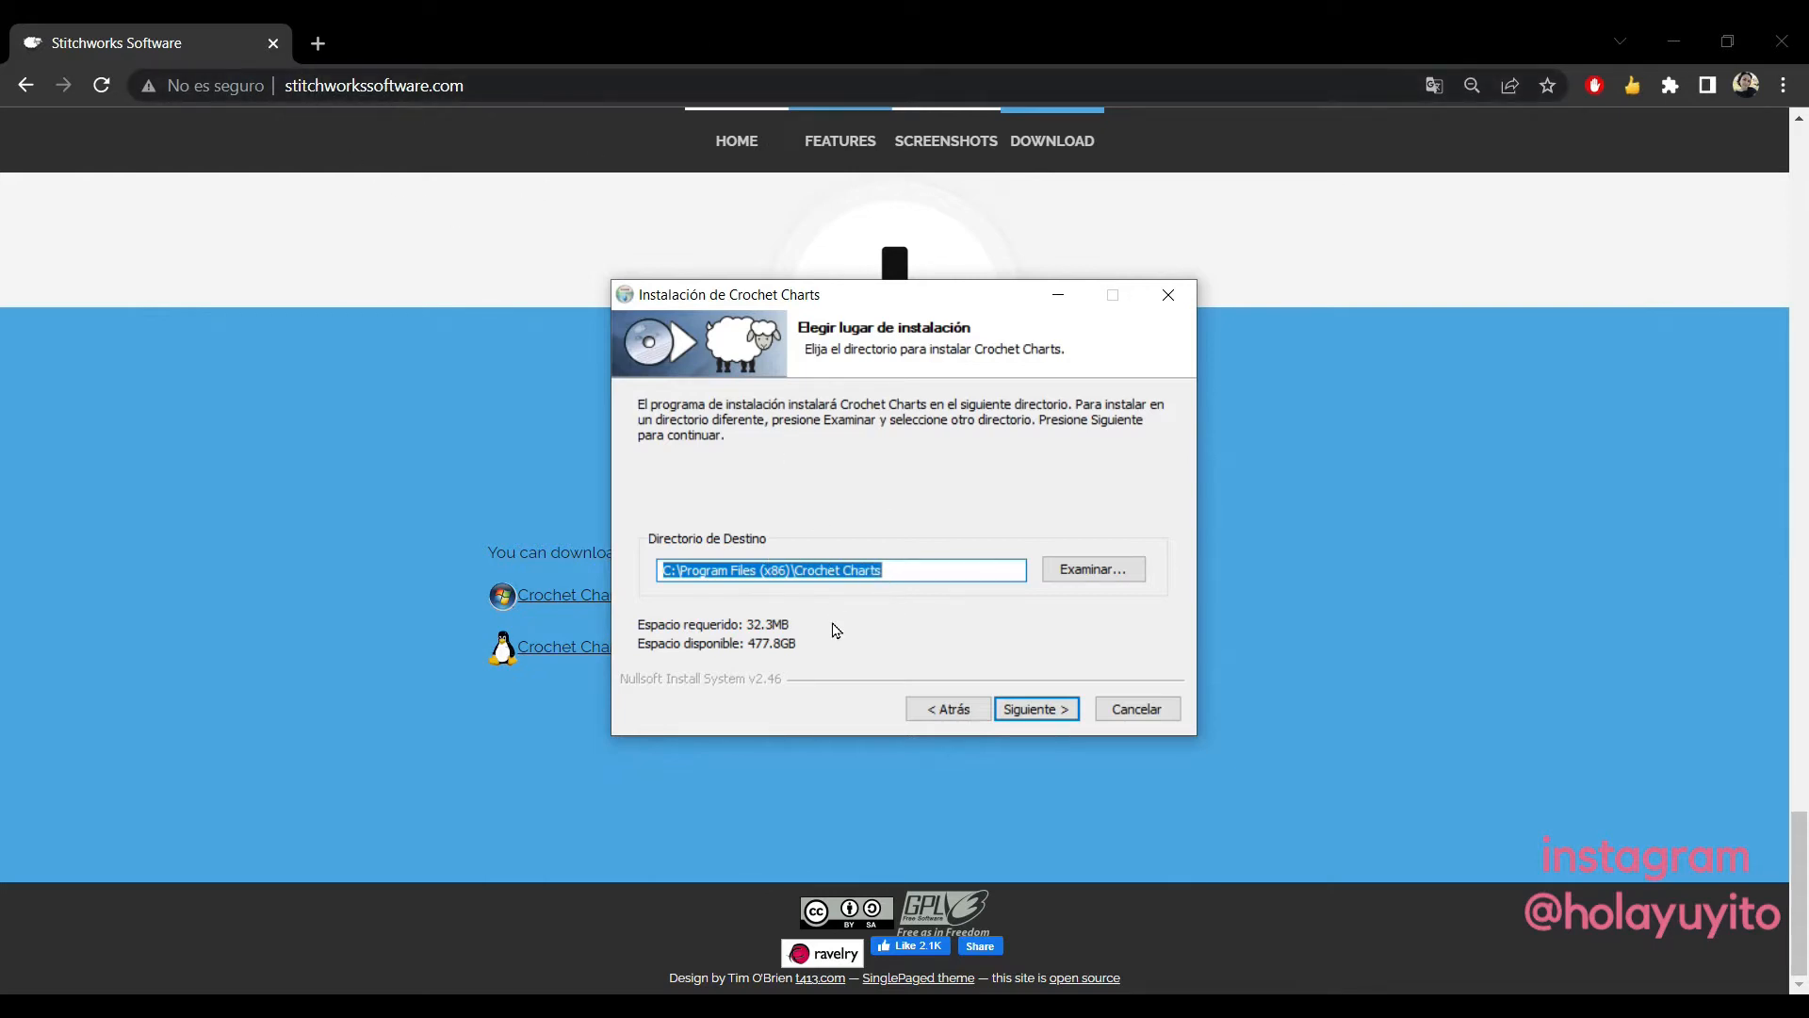
click(1038, 711)
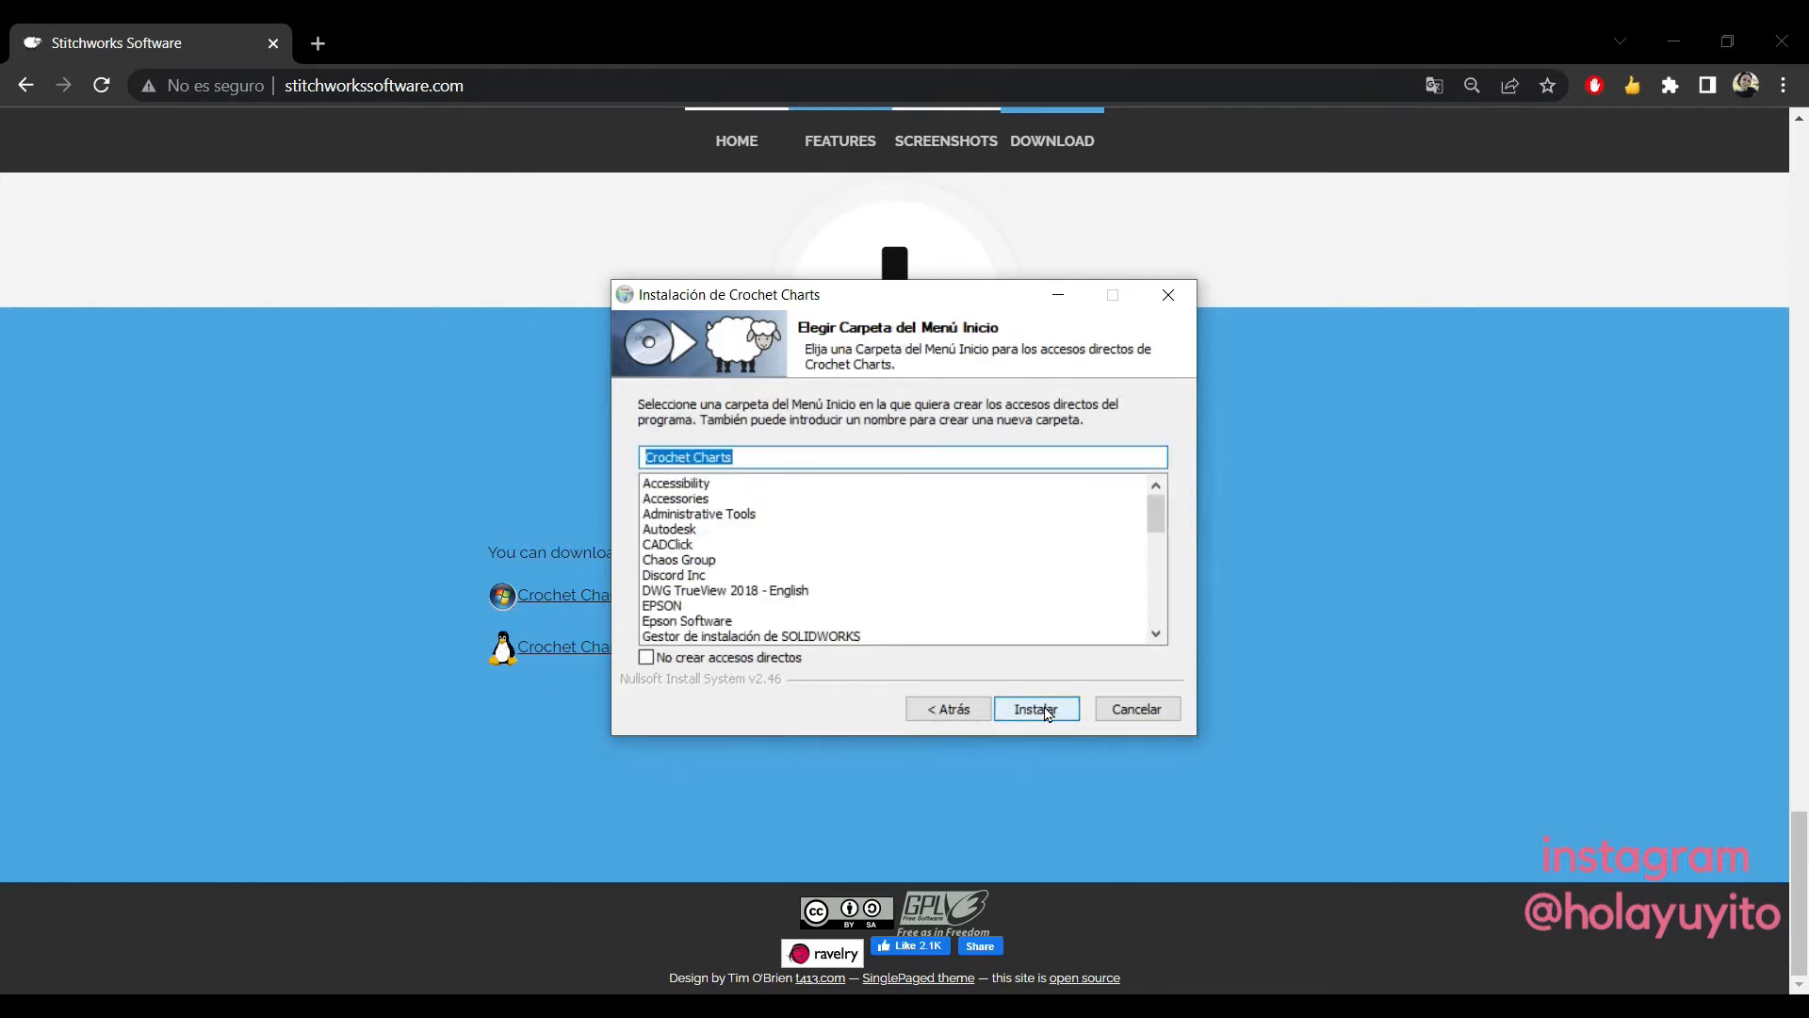
click(1045, 711)
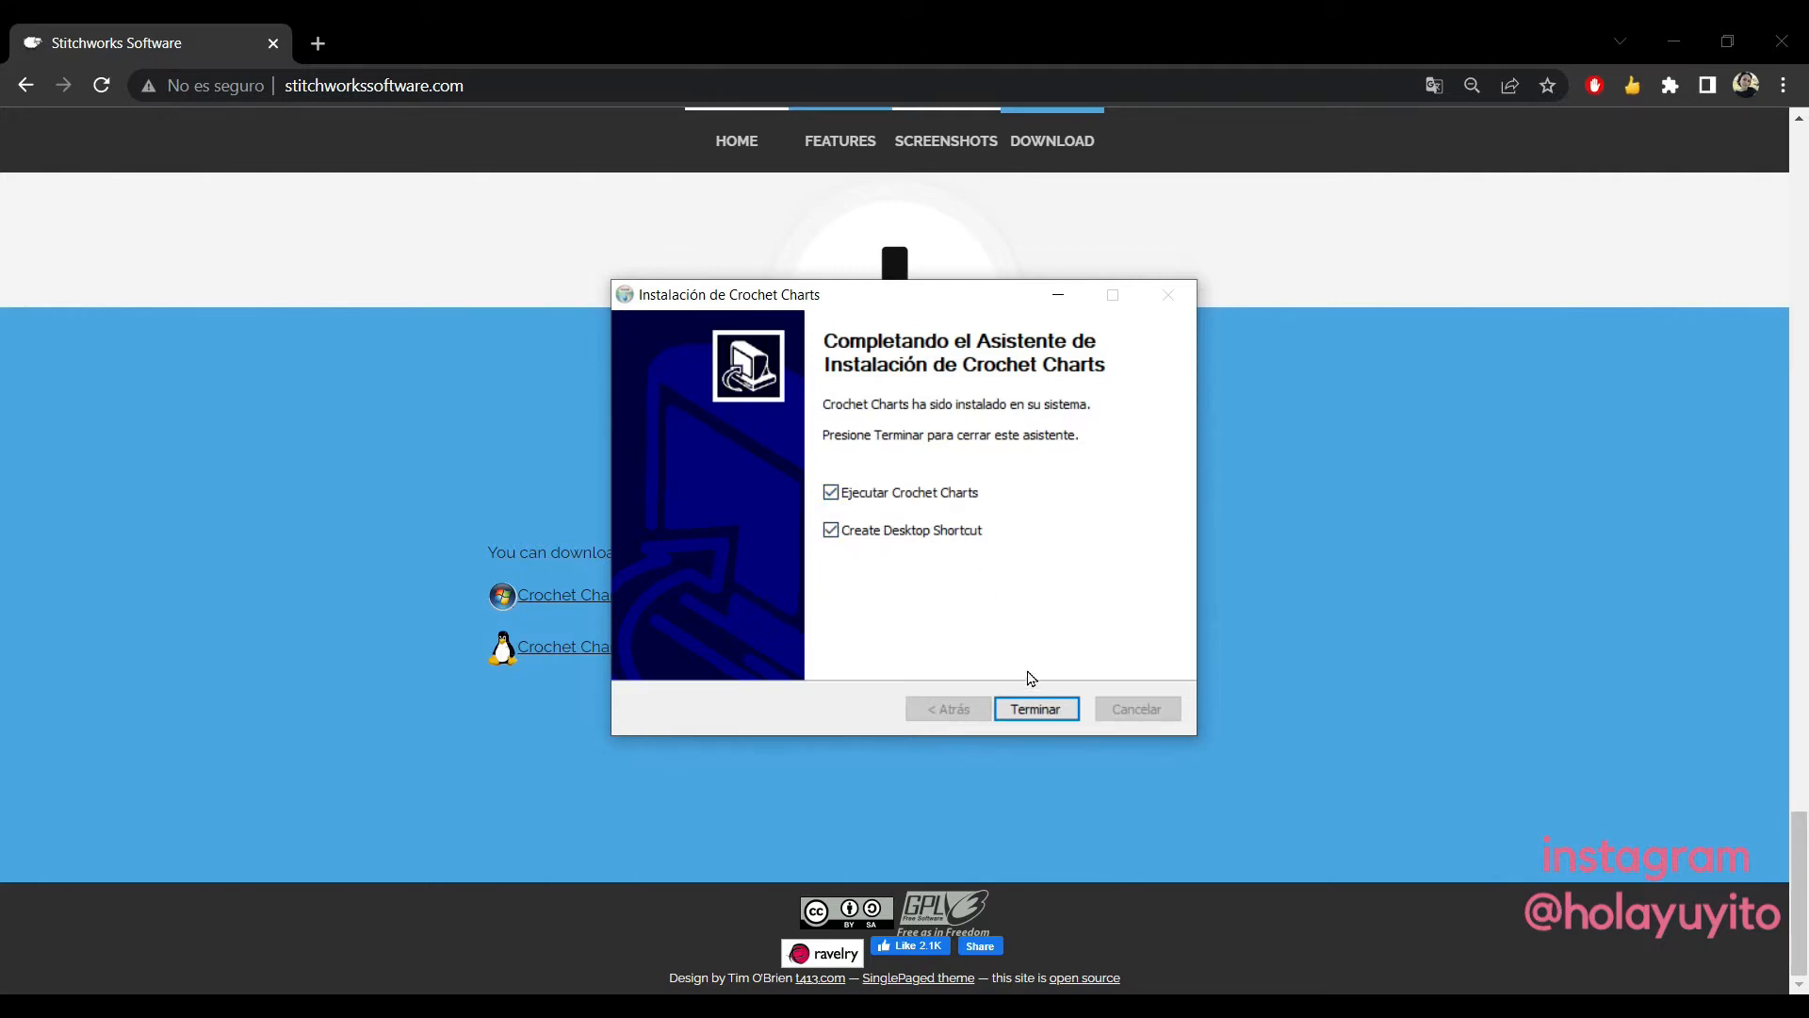
click(1044, 709)
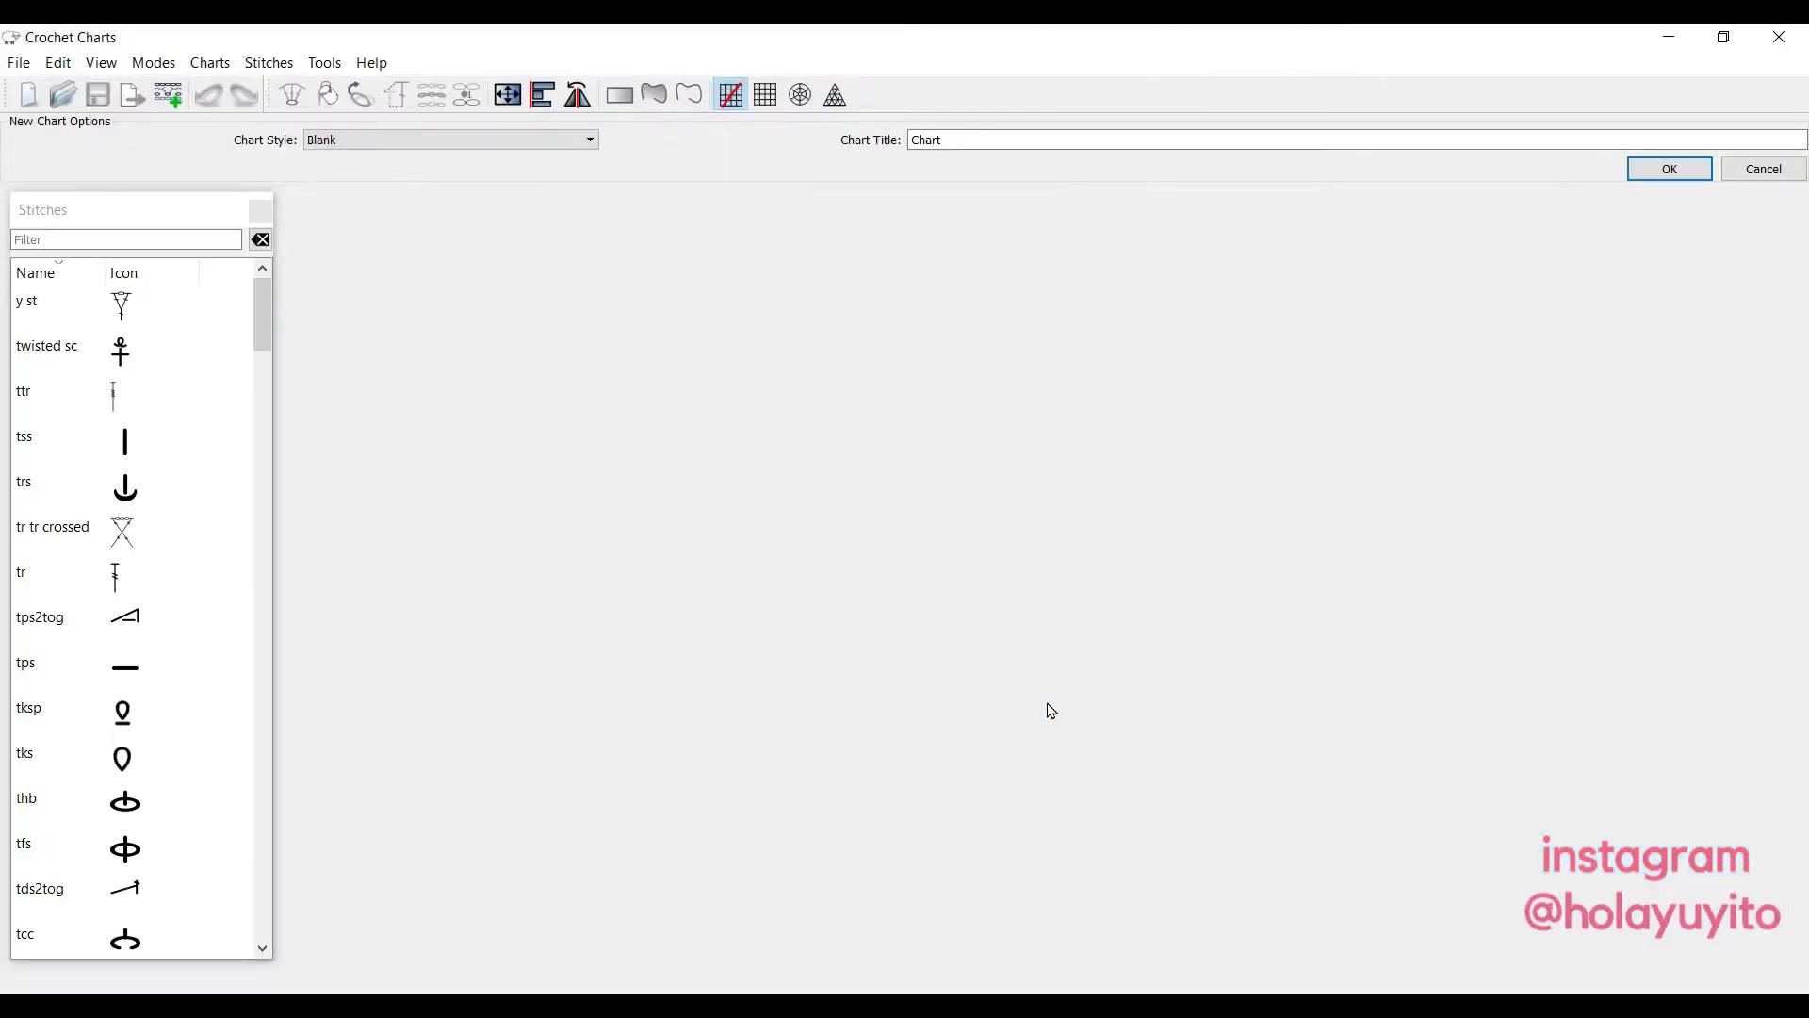
Return to the desktop, put the CrochetCharts installer in the Hola Yuyito folder and place the Crochet Charts shortcut beside the ps ai sw folder.
click(1671, 38)
click(1675, 41)
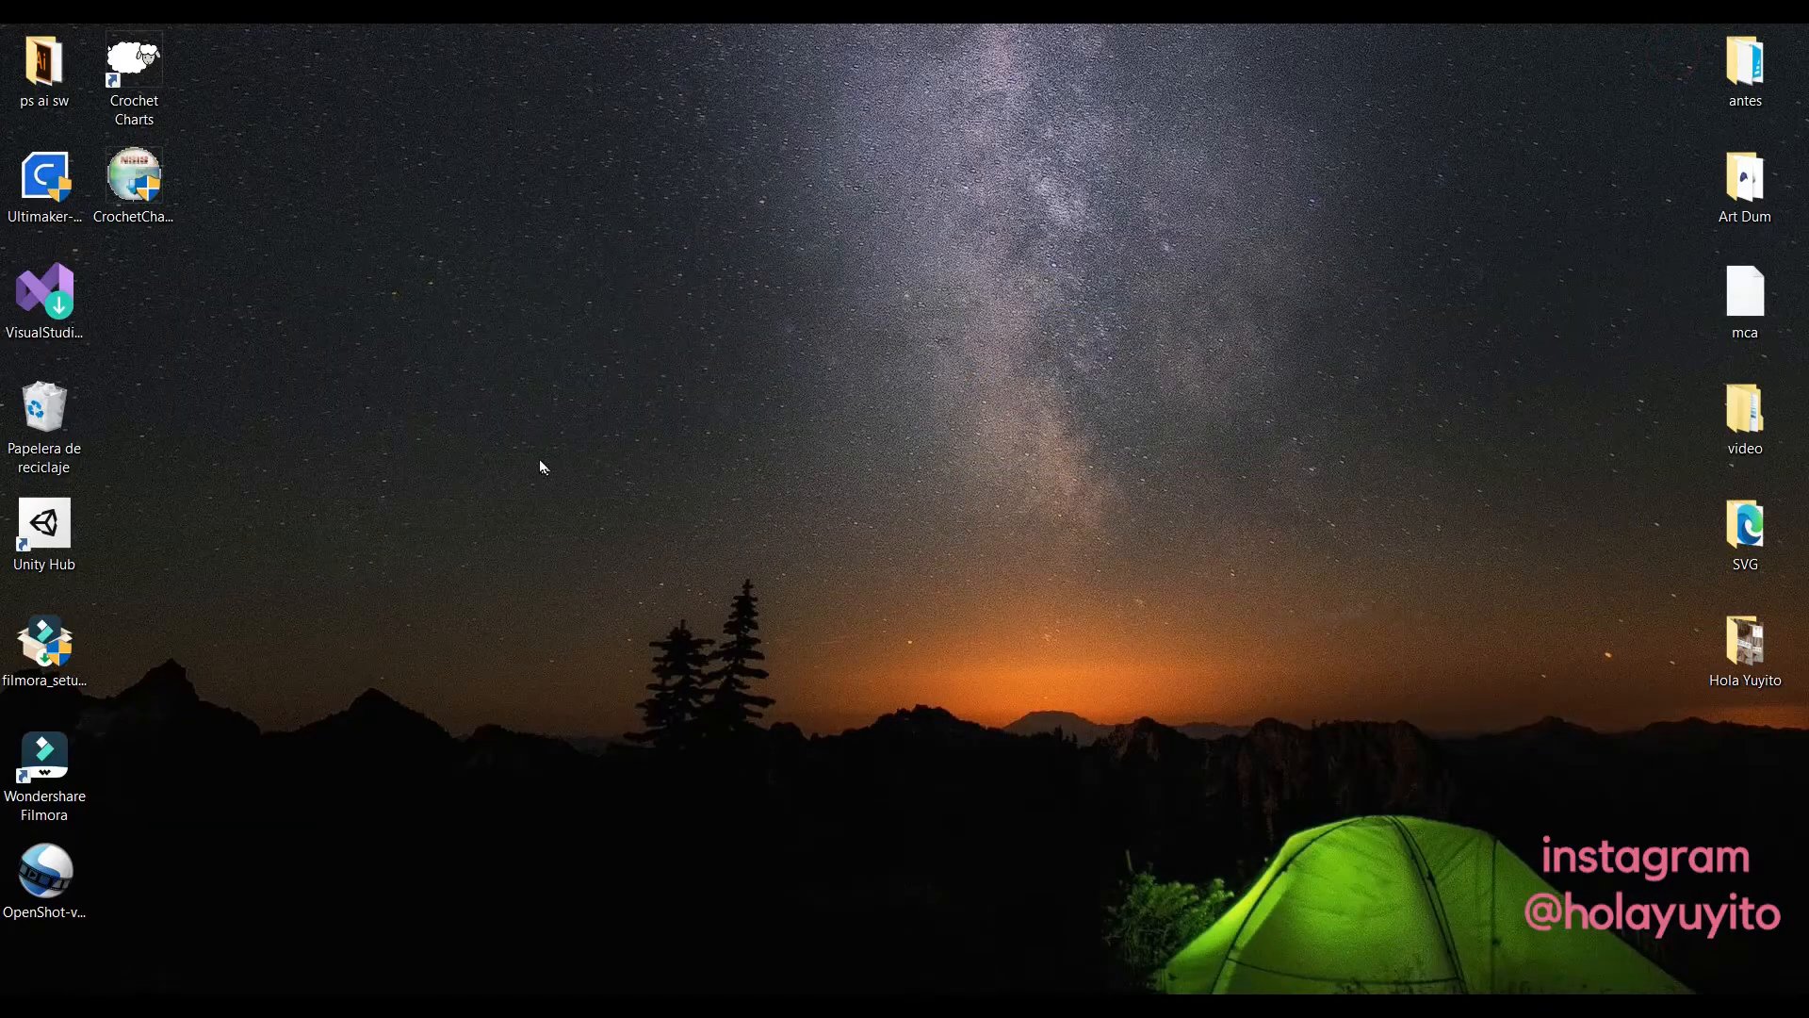
drag(146, 94, 155, 275)
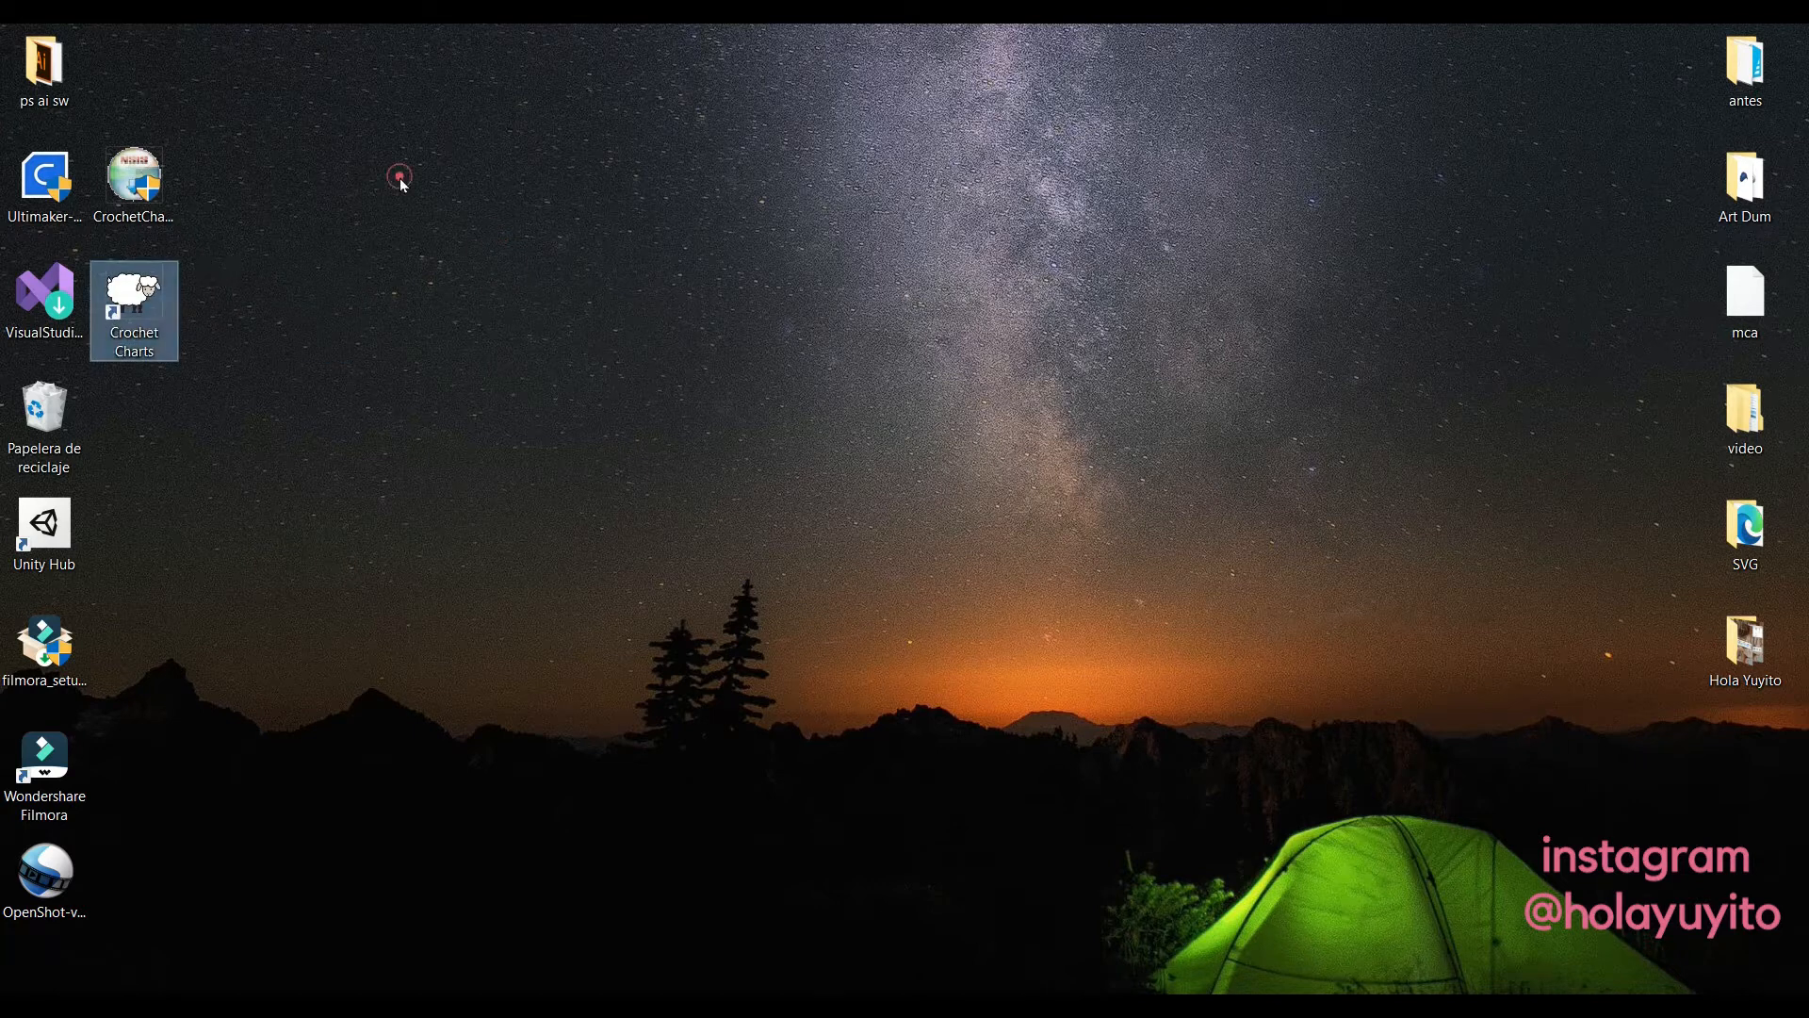
drag(398, 176, 1738, 668)
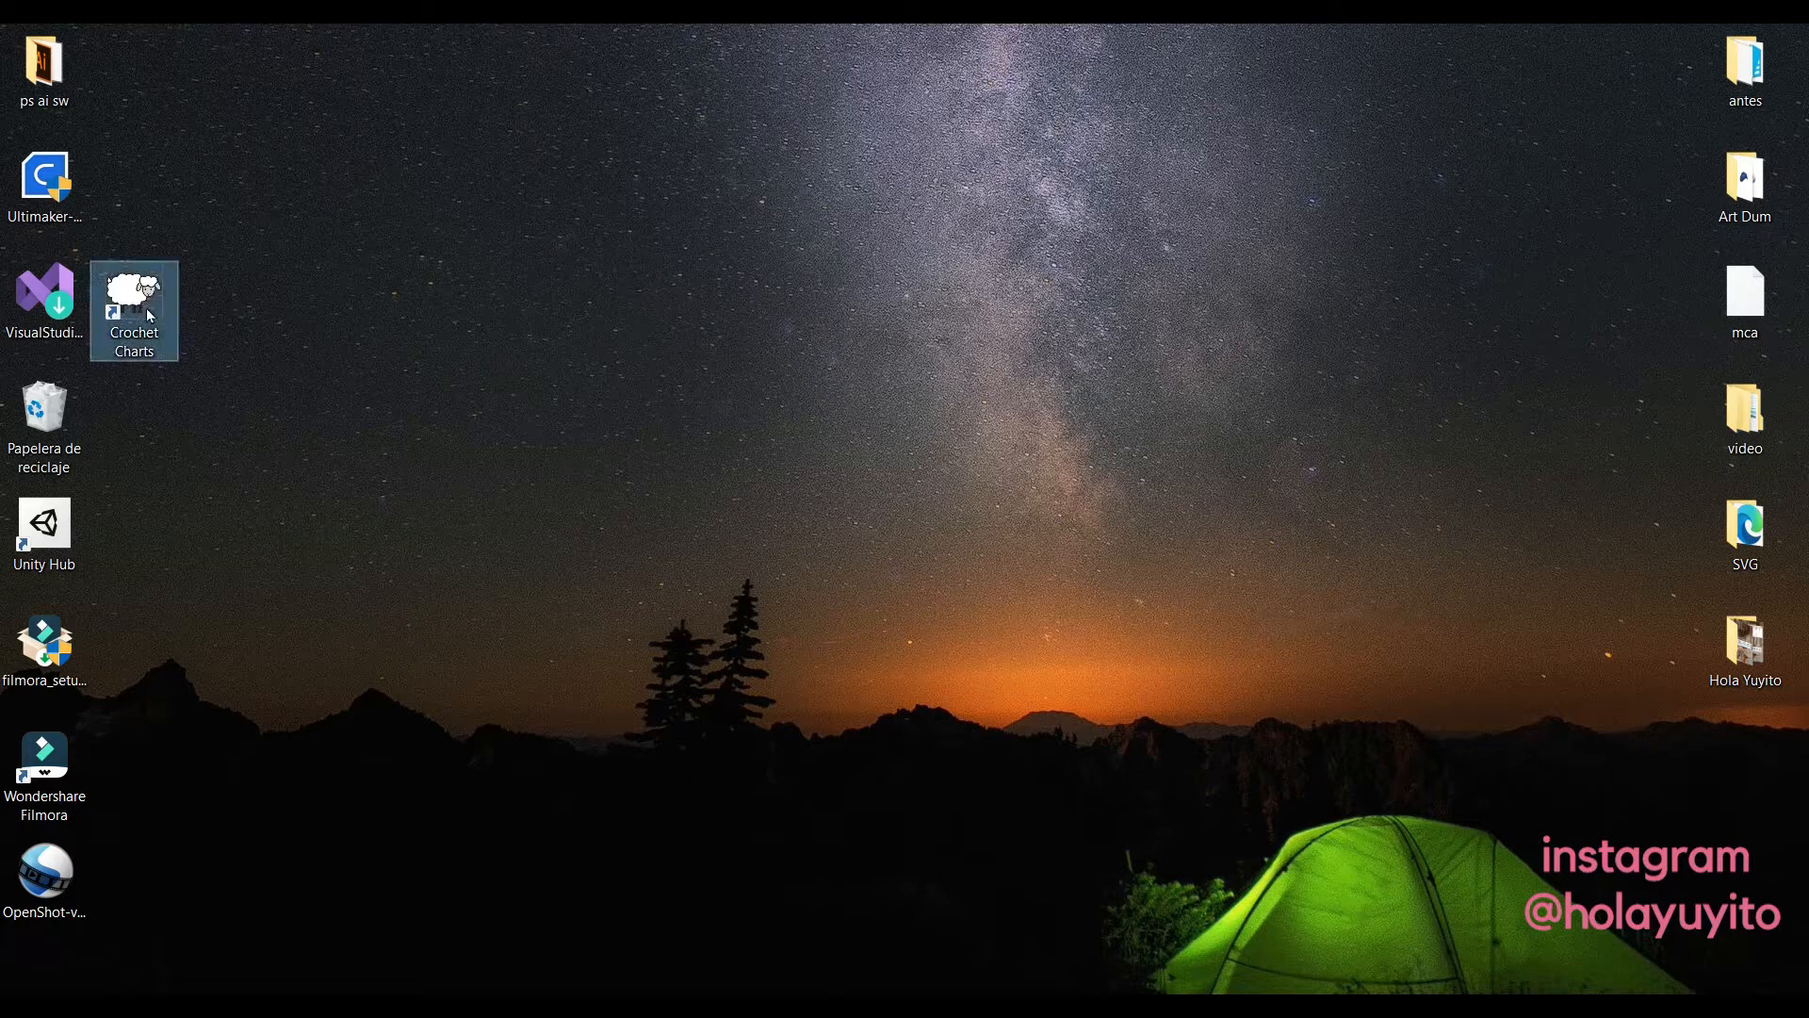
drag(145, 308, 171, 112)
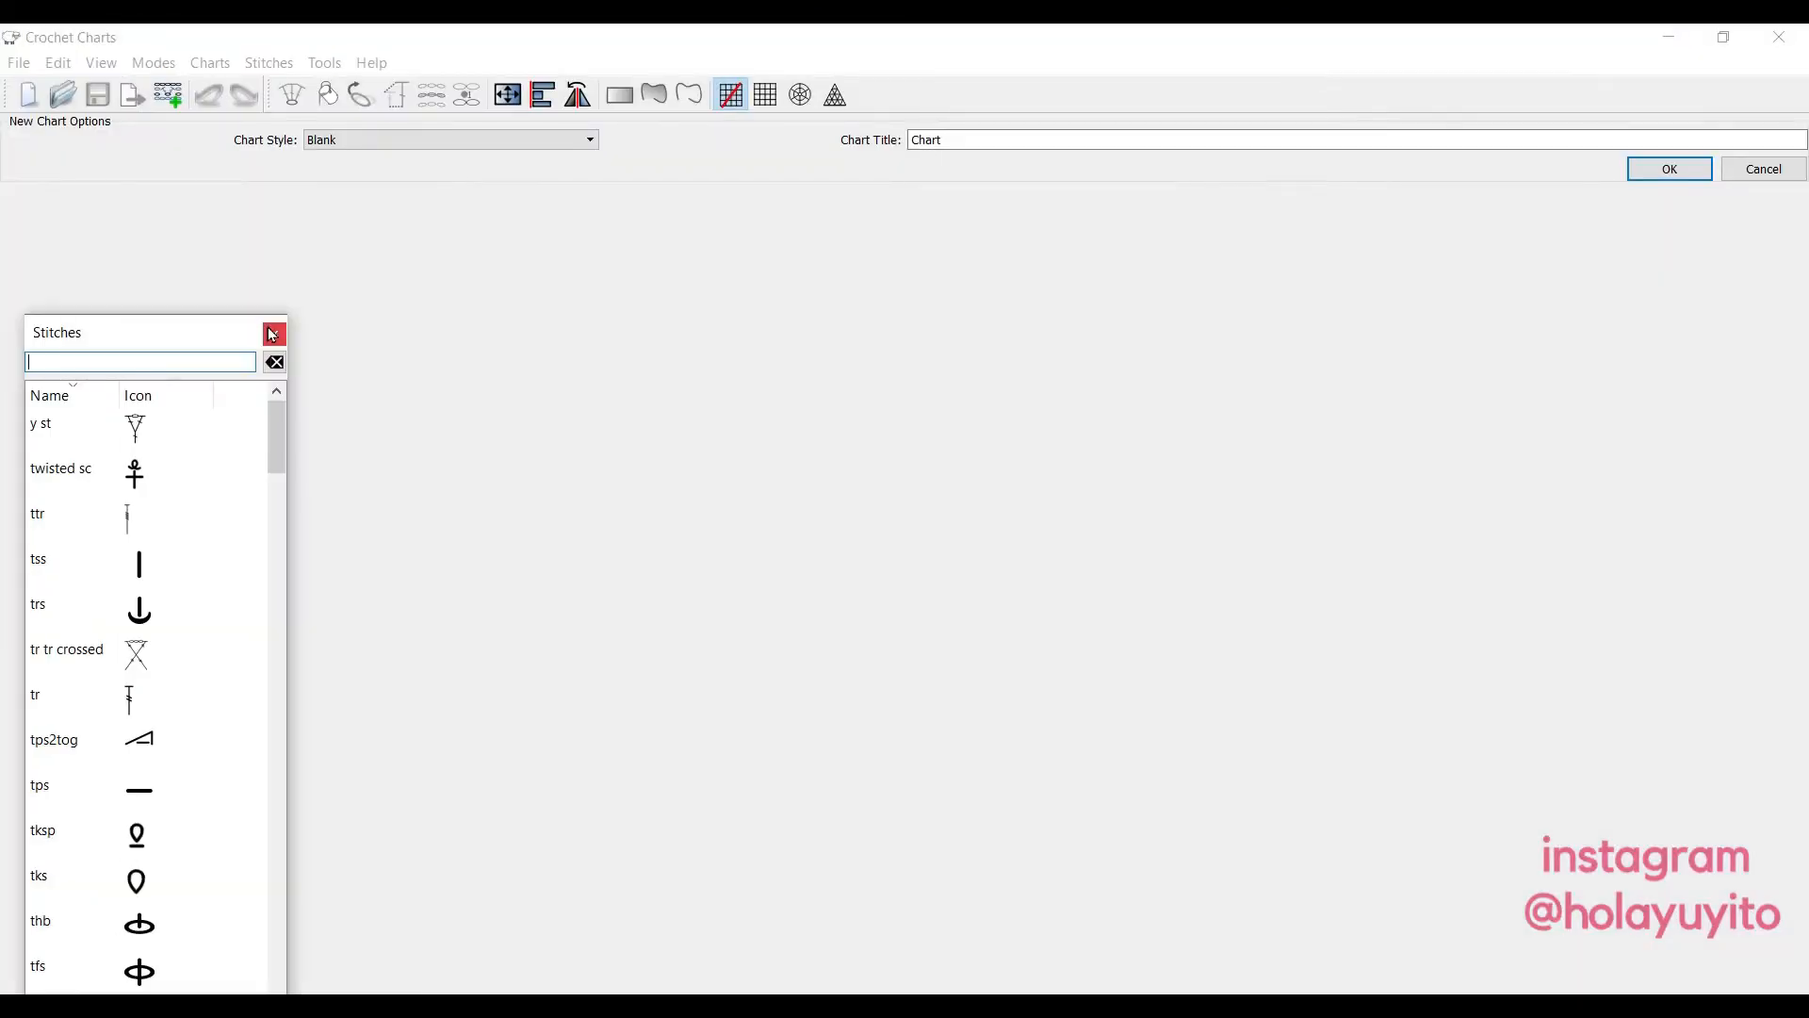
In Crochet Charts, close the floating Stitches list and create a Blank style chart titled Gráfico Youtube.
drag(230, 331, 306, 230)
click(362, 232)
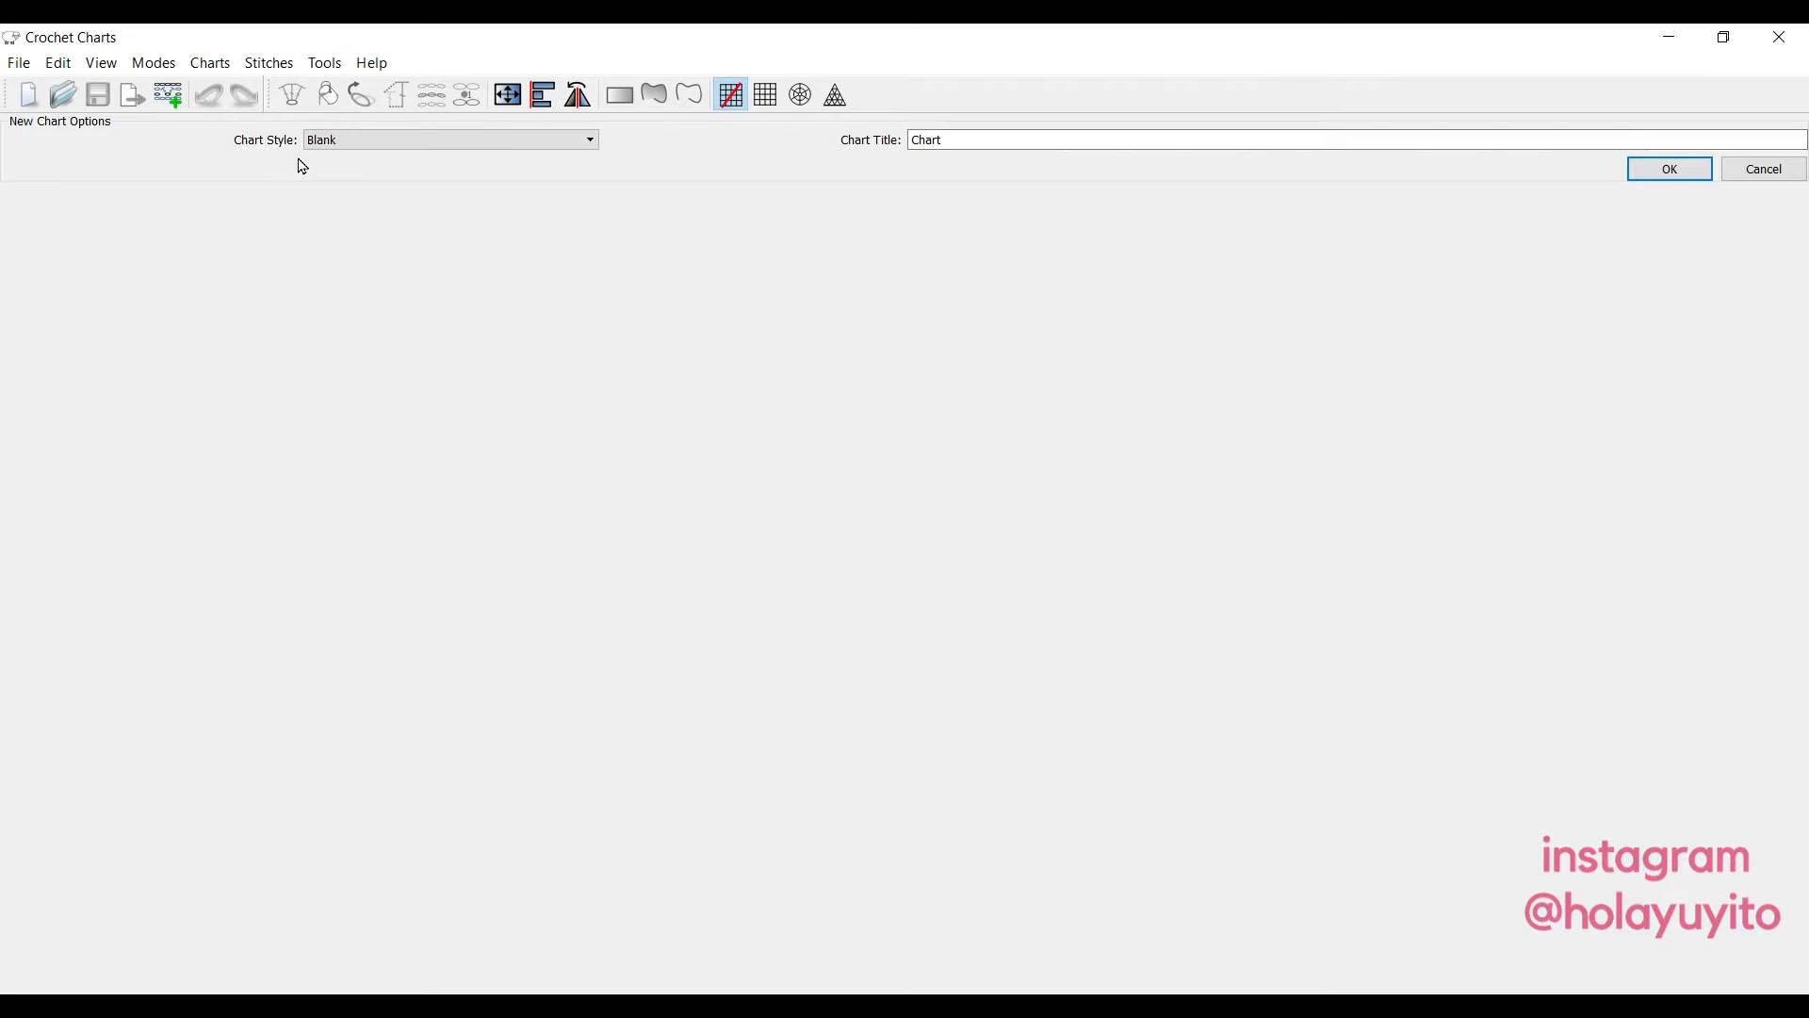
click(478, 144)
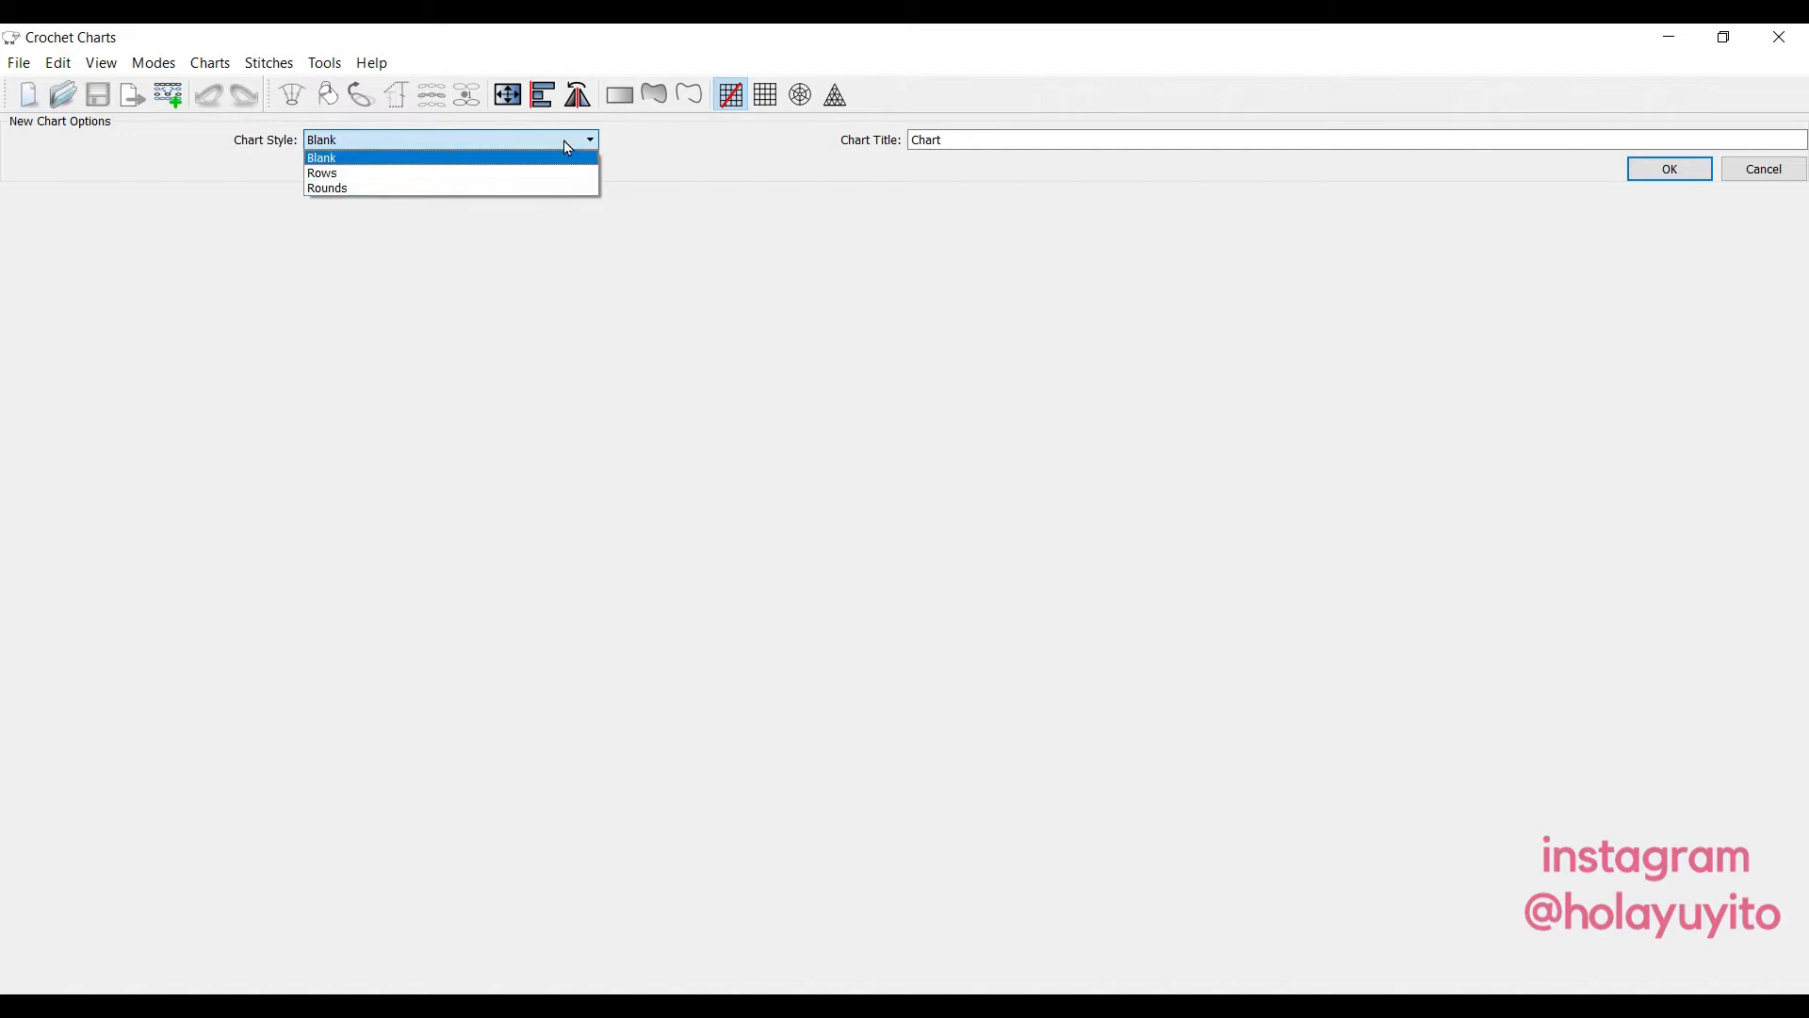
click(676, 167)
click(1036, 149)
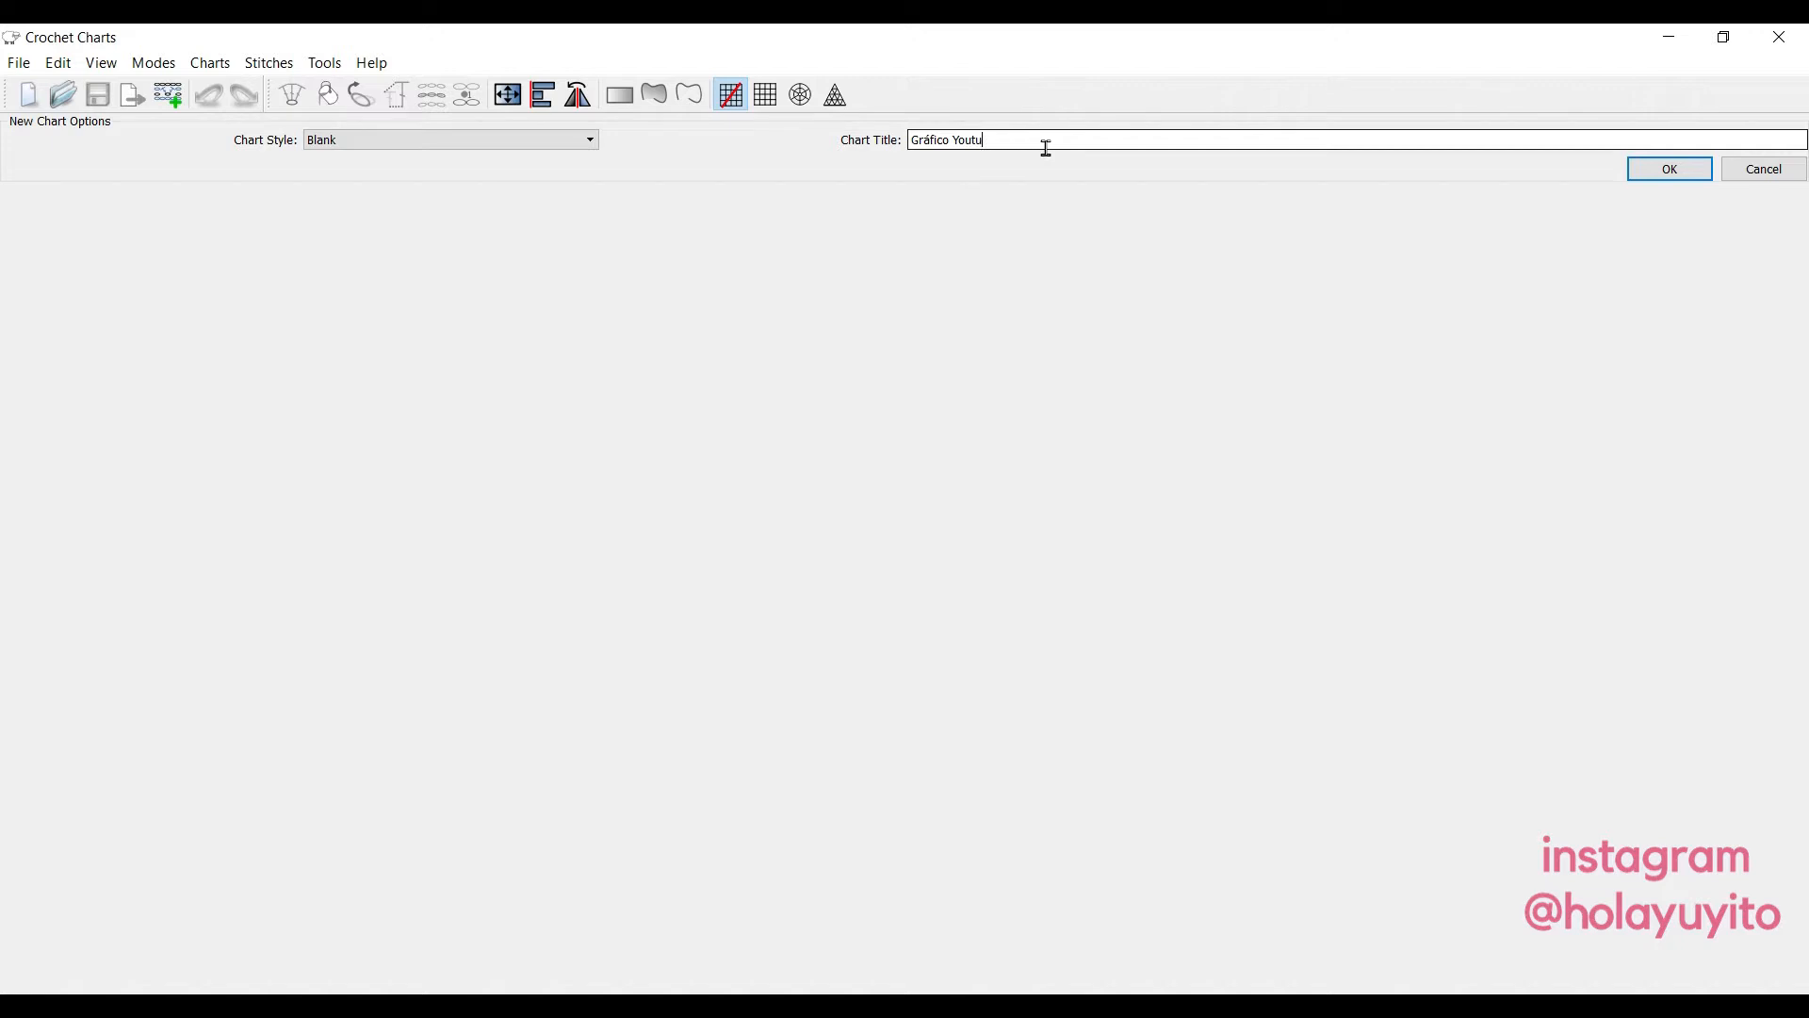
click(1701, 170)
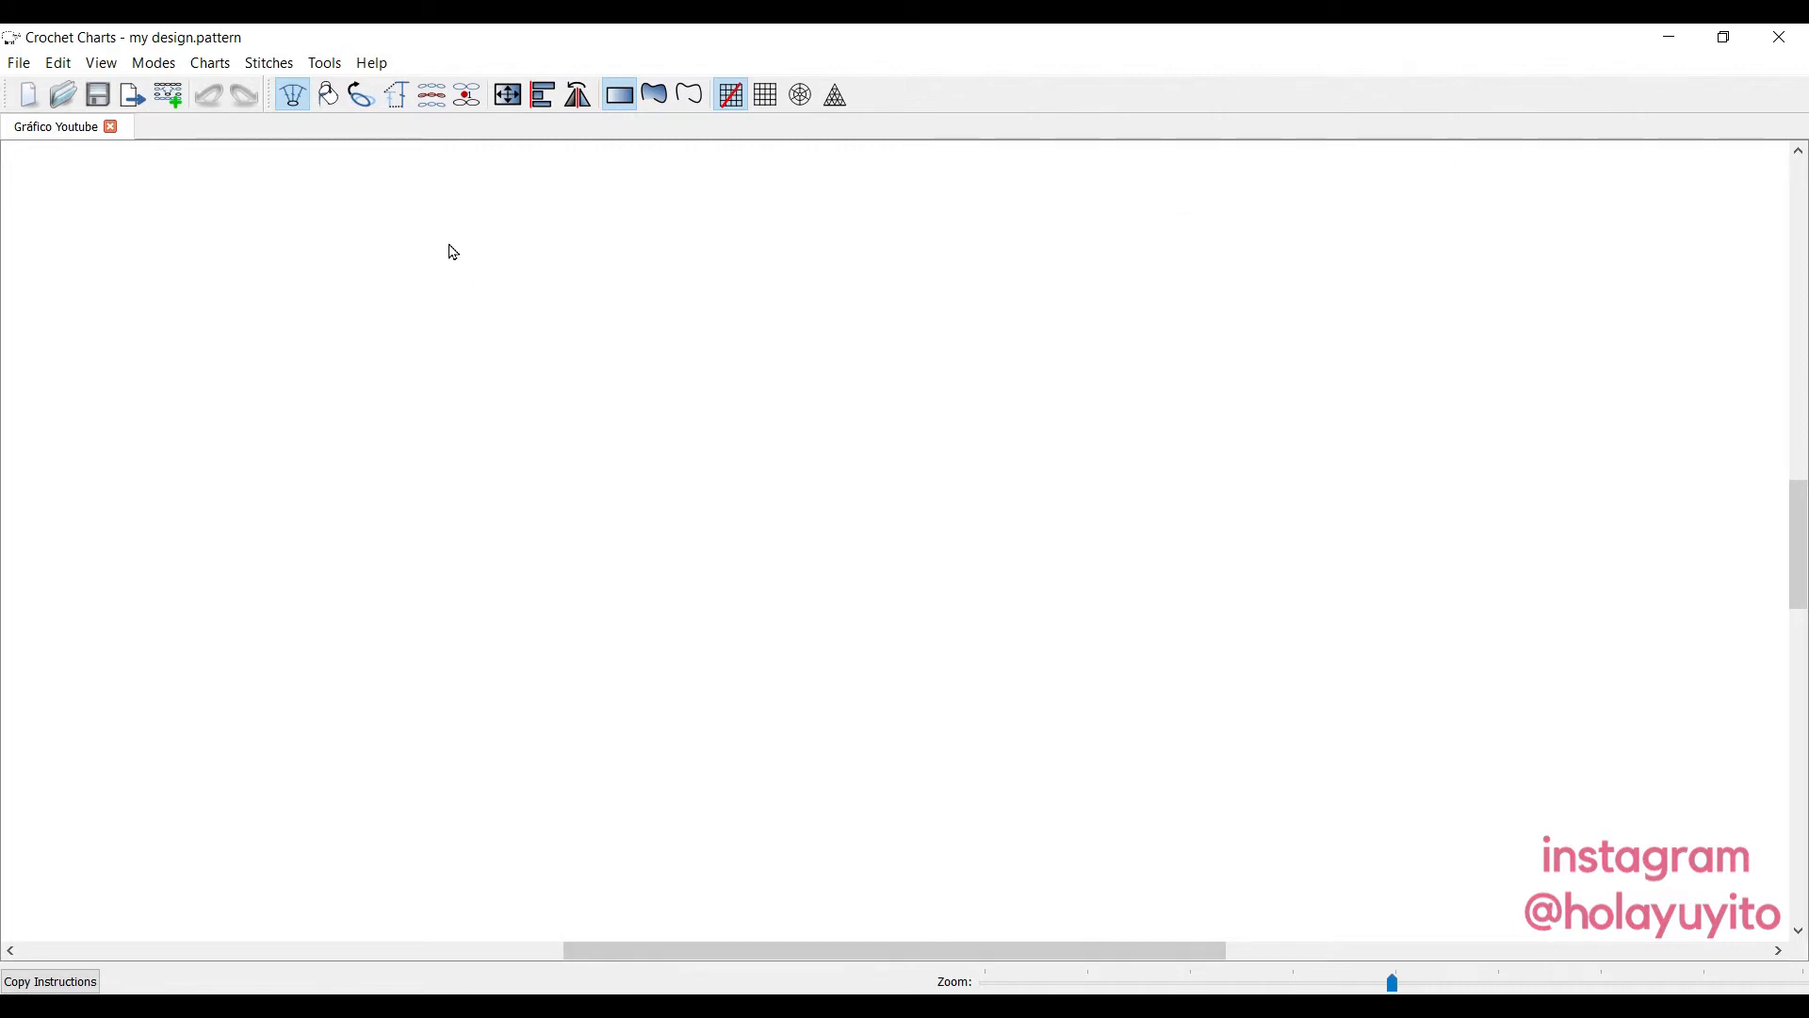
click(20, 64)
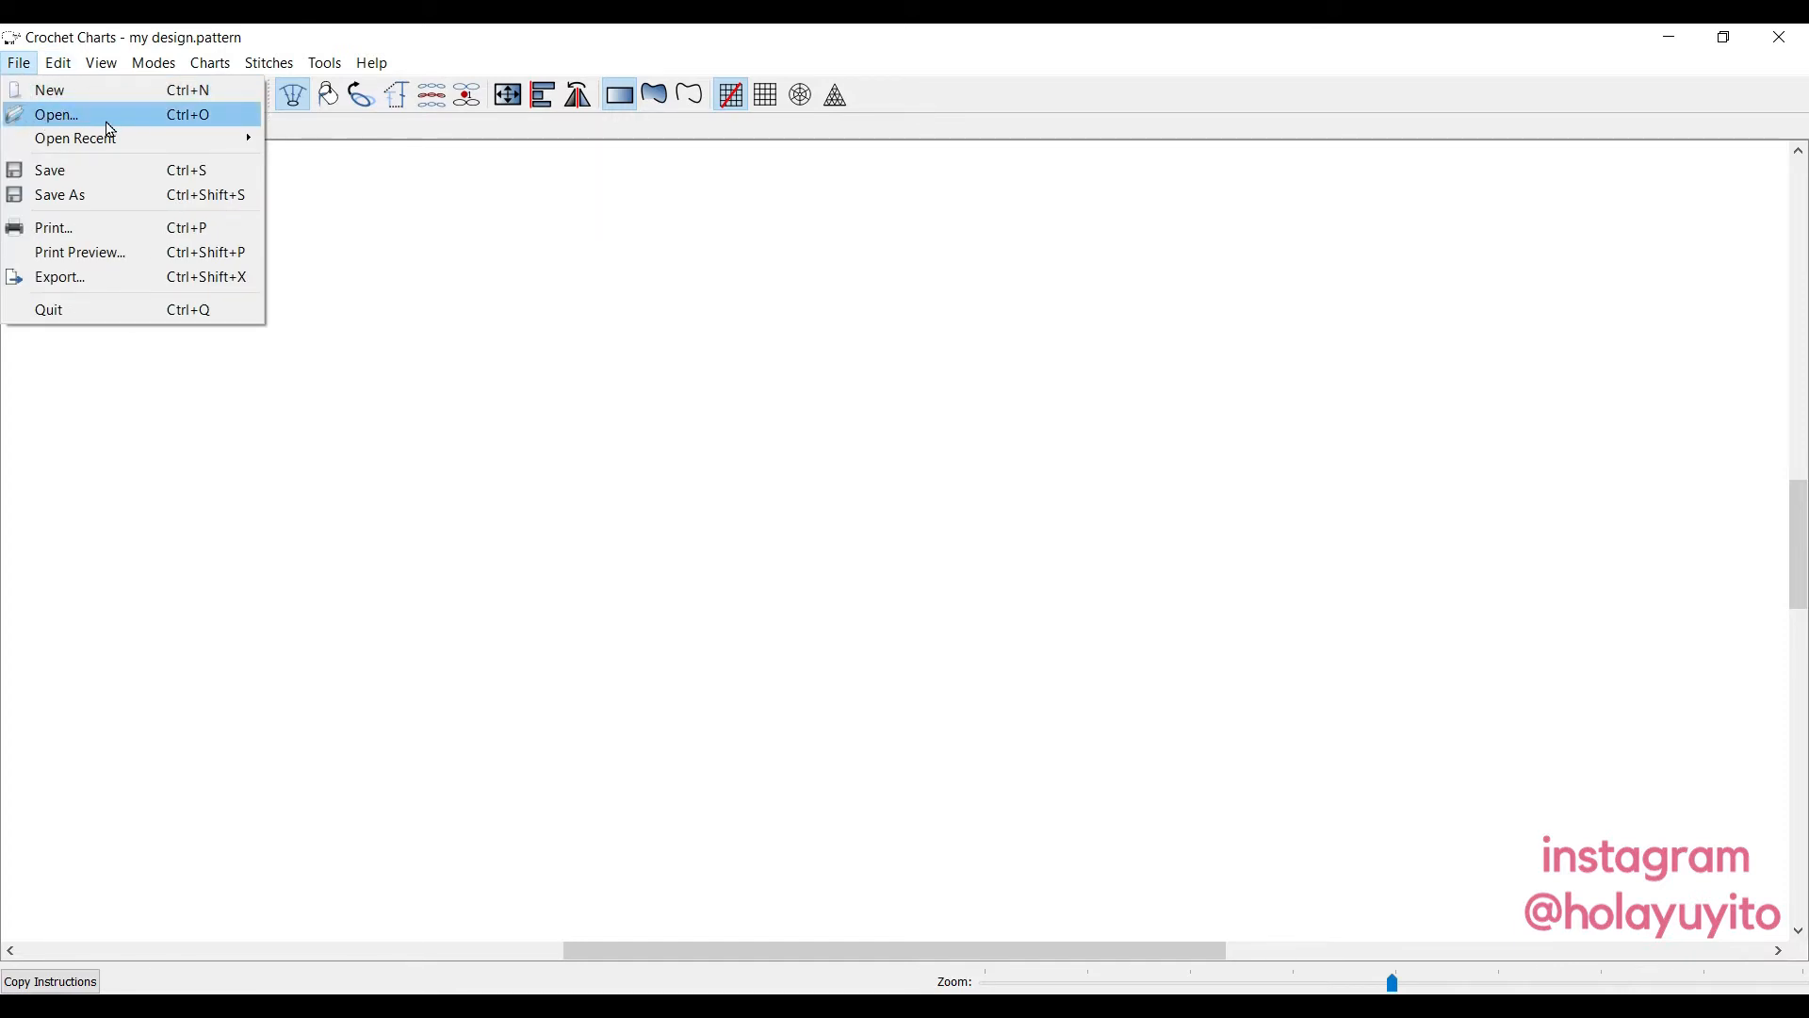
mouse_move(138, 142)
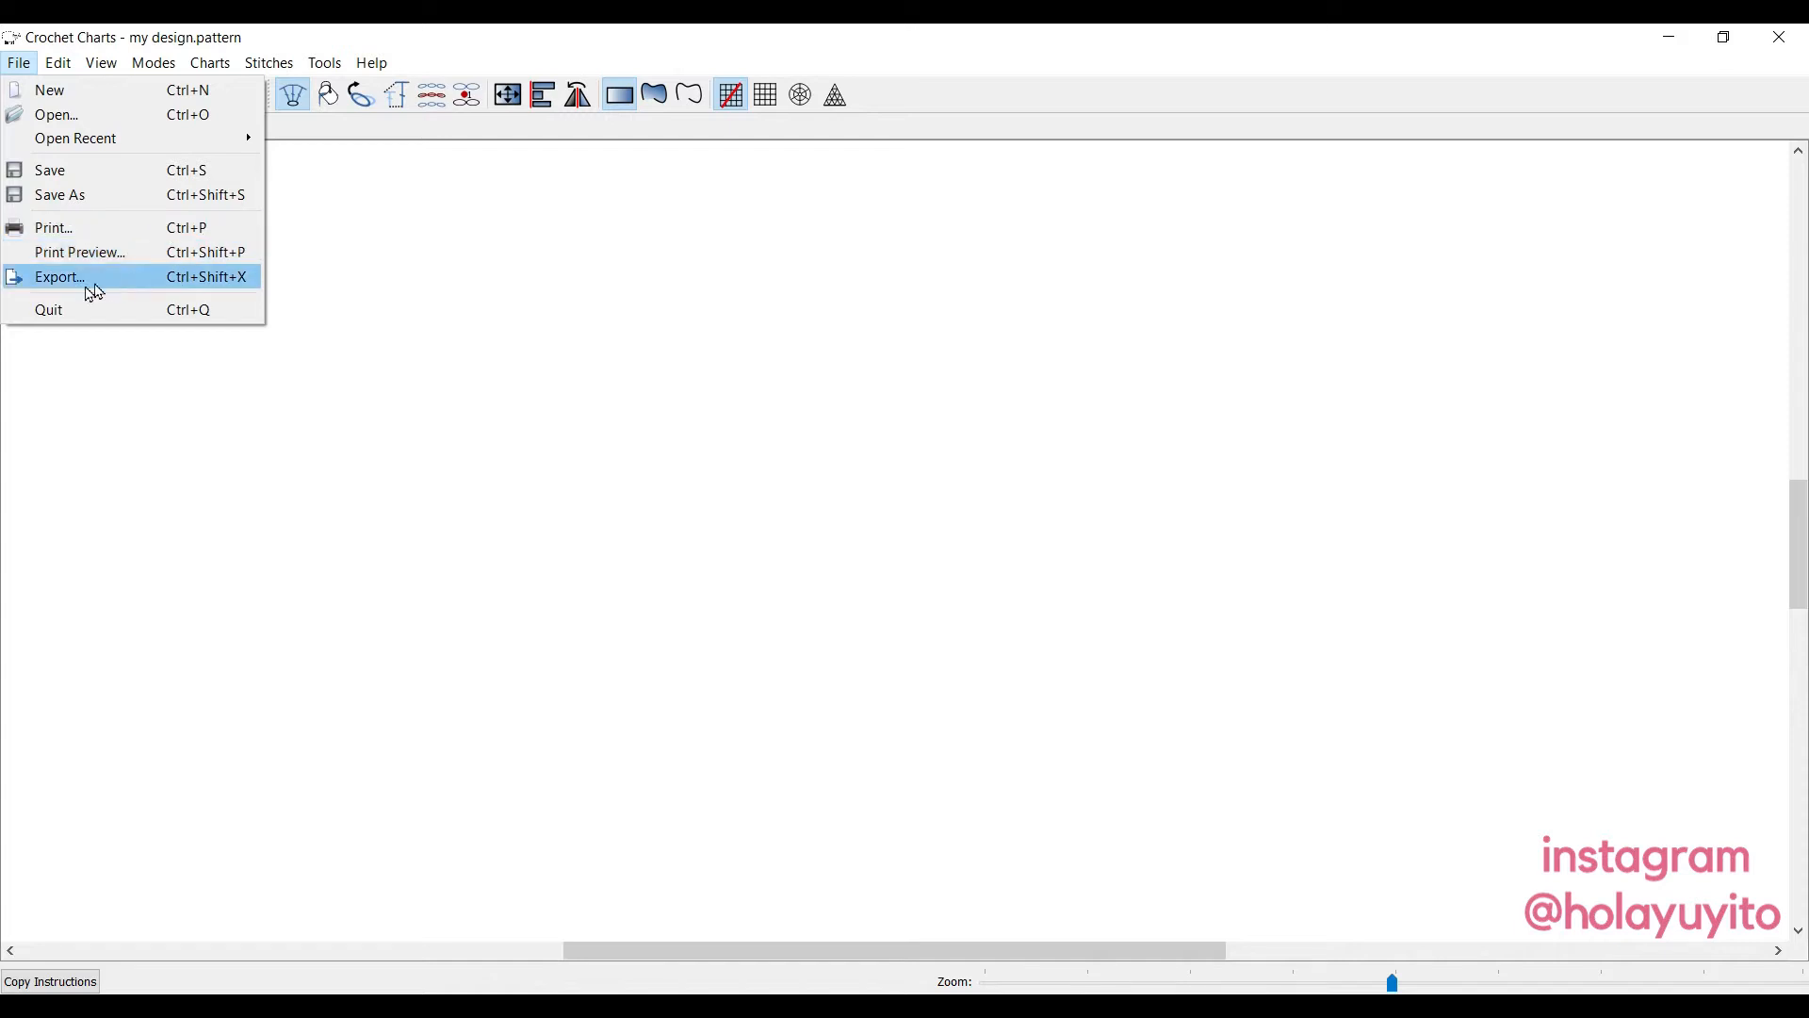
click(412, 32)
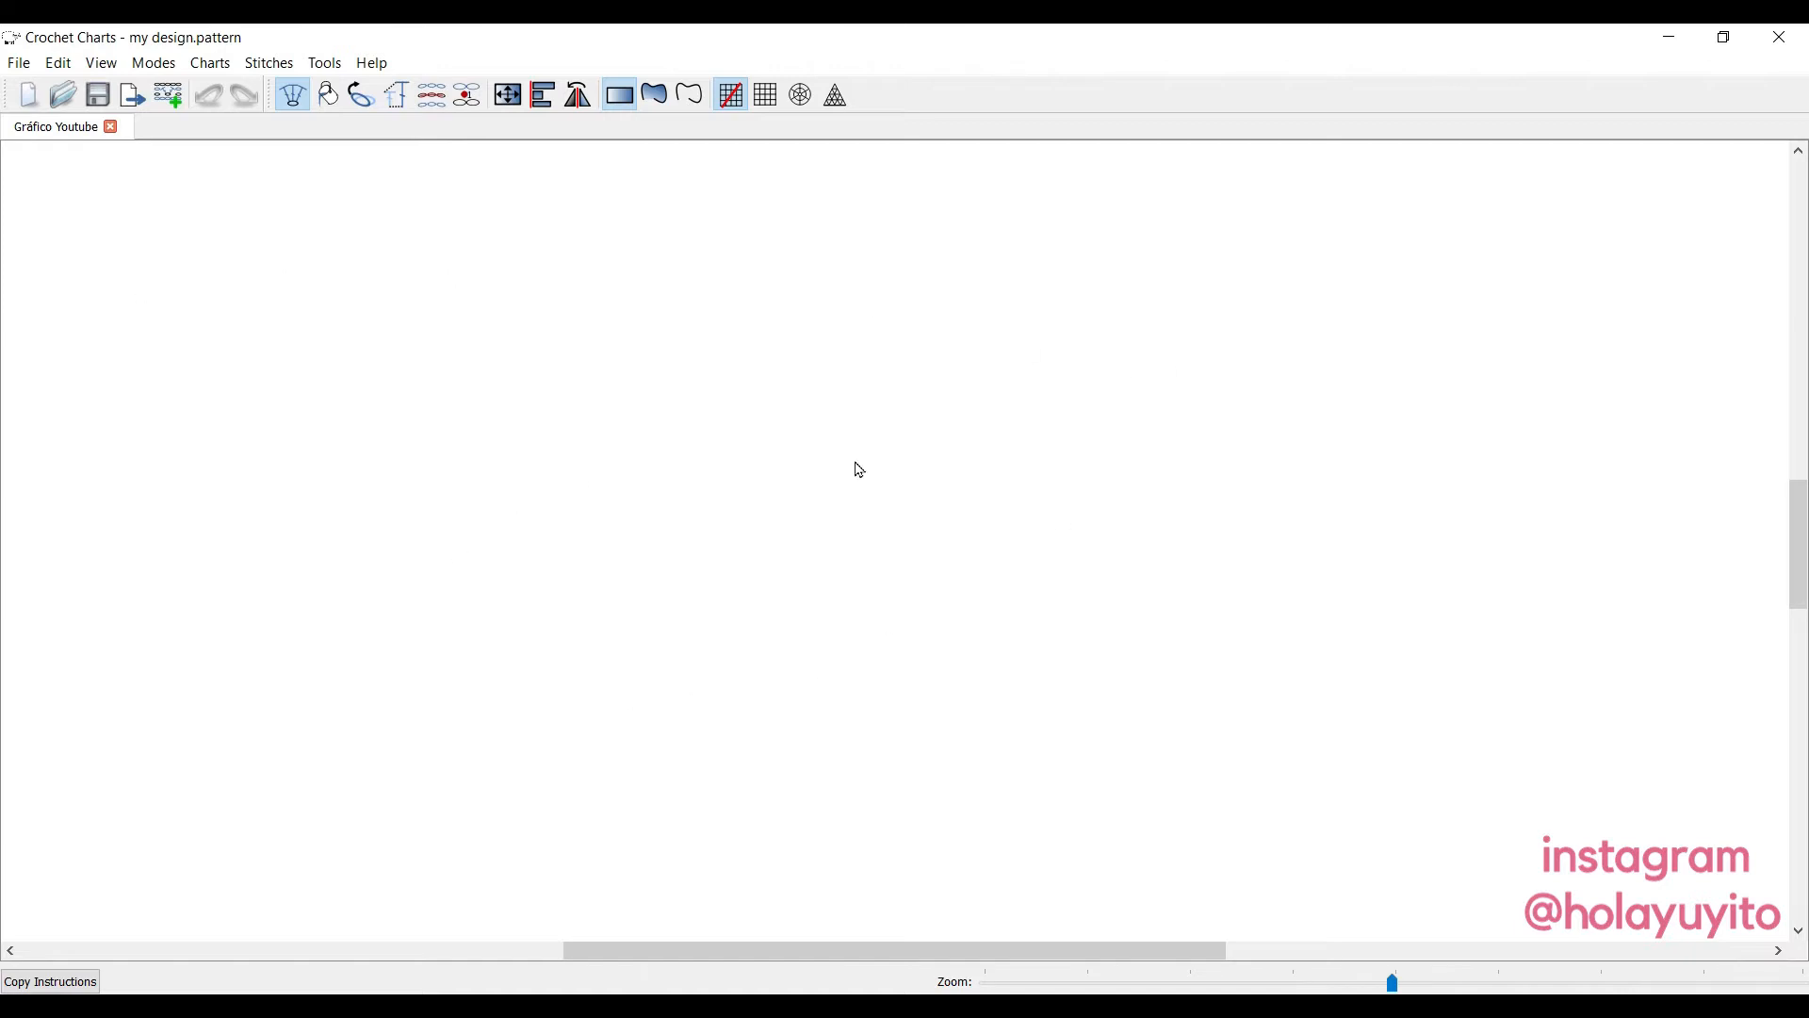
Add a second Blank style chart titled Chart, switch between the two charts and return to Gráfico Youtube.
click(170, 98)
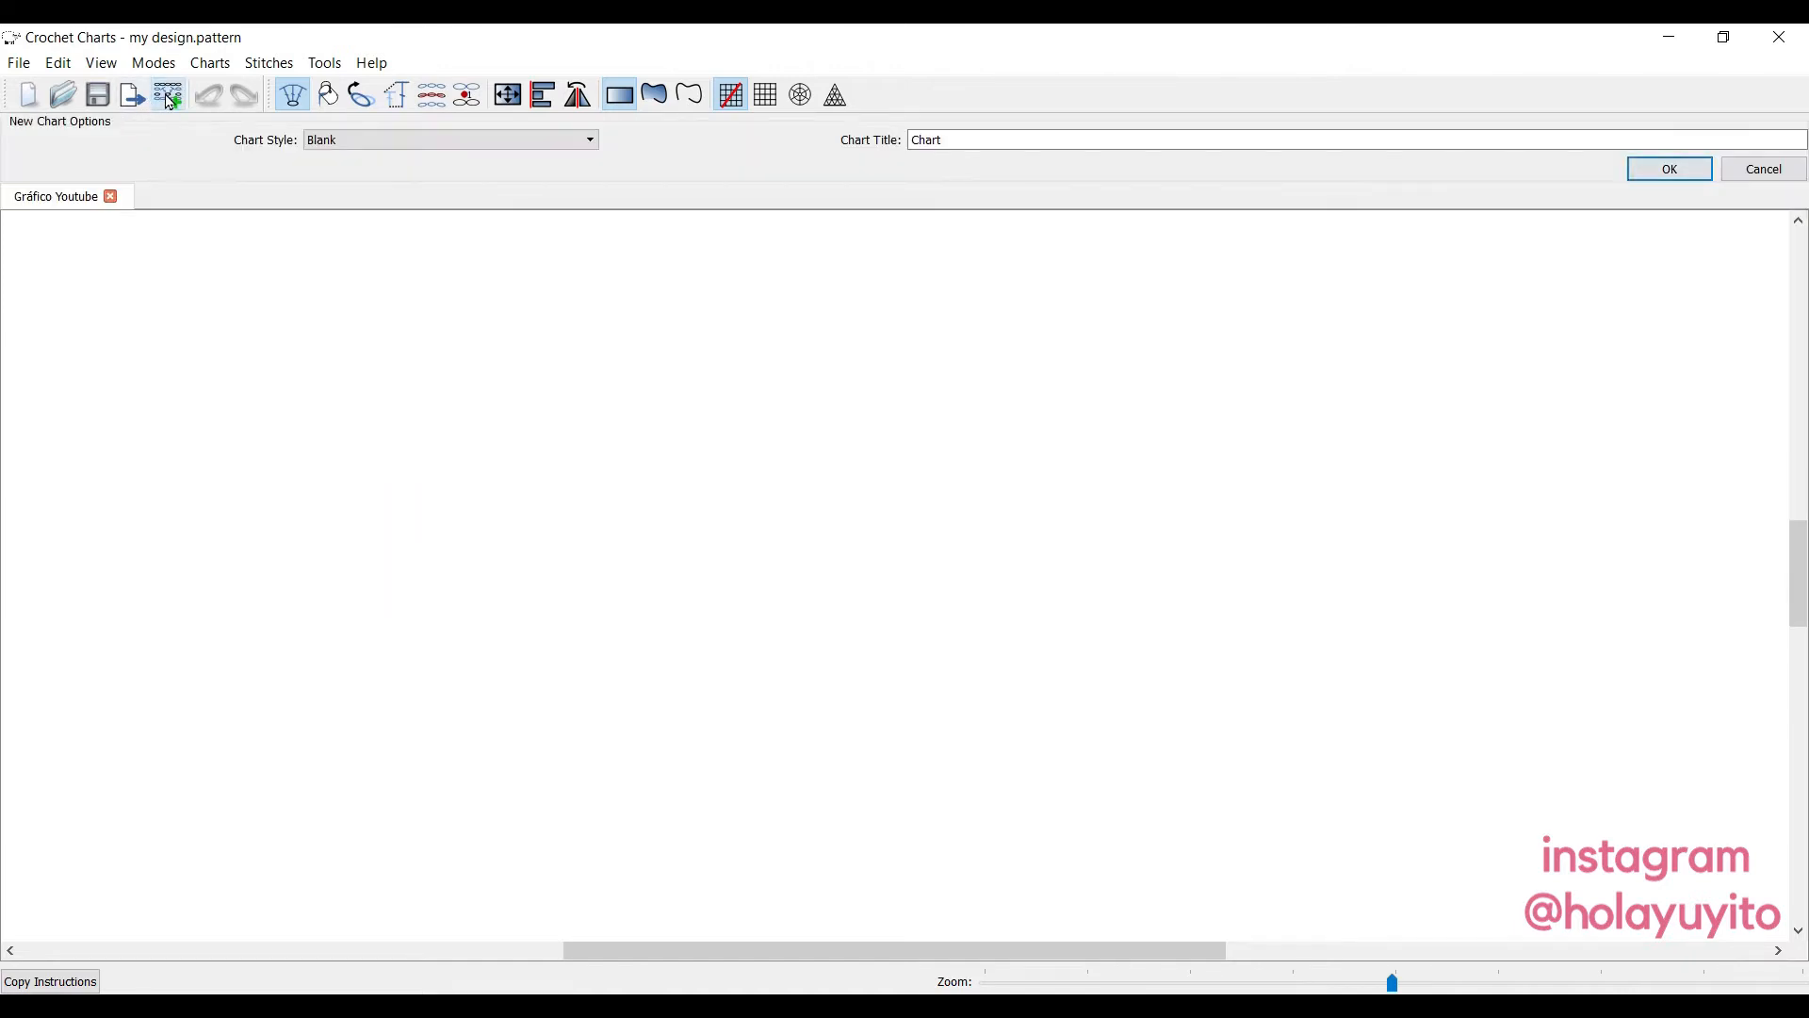
click(1695, 175)
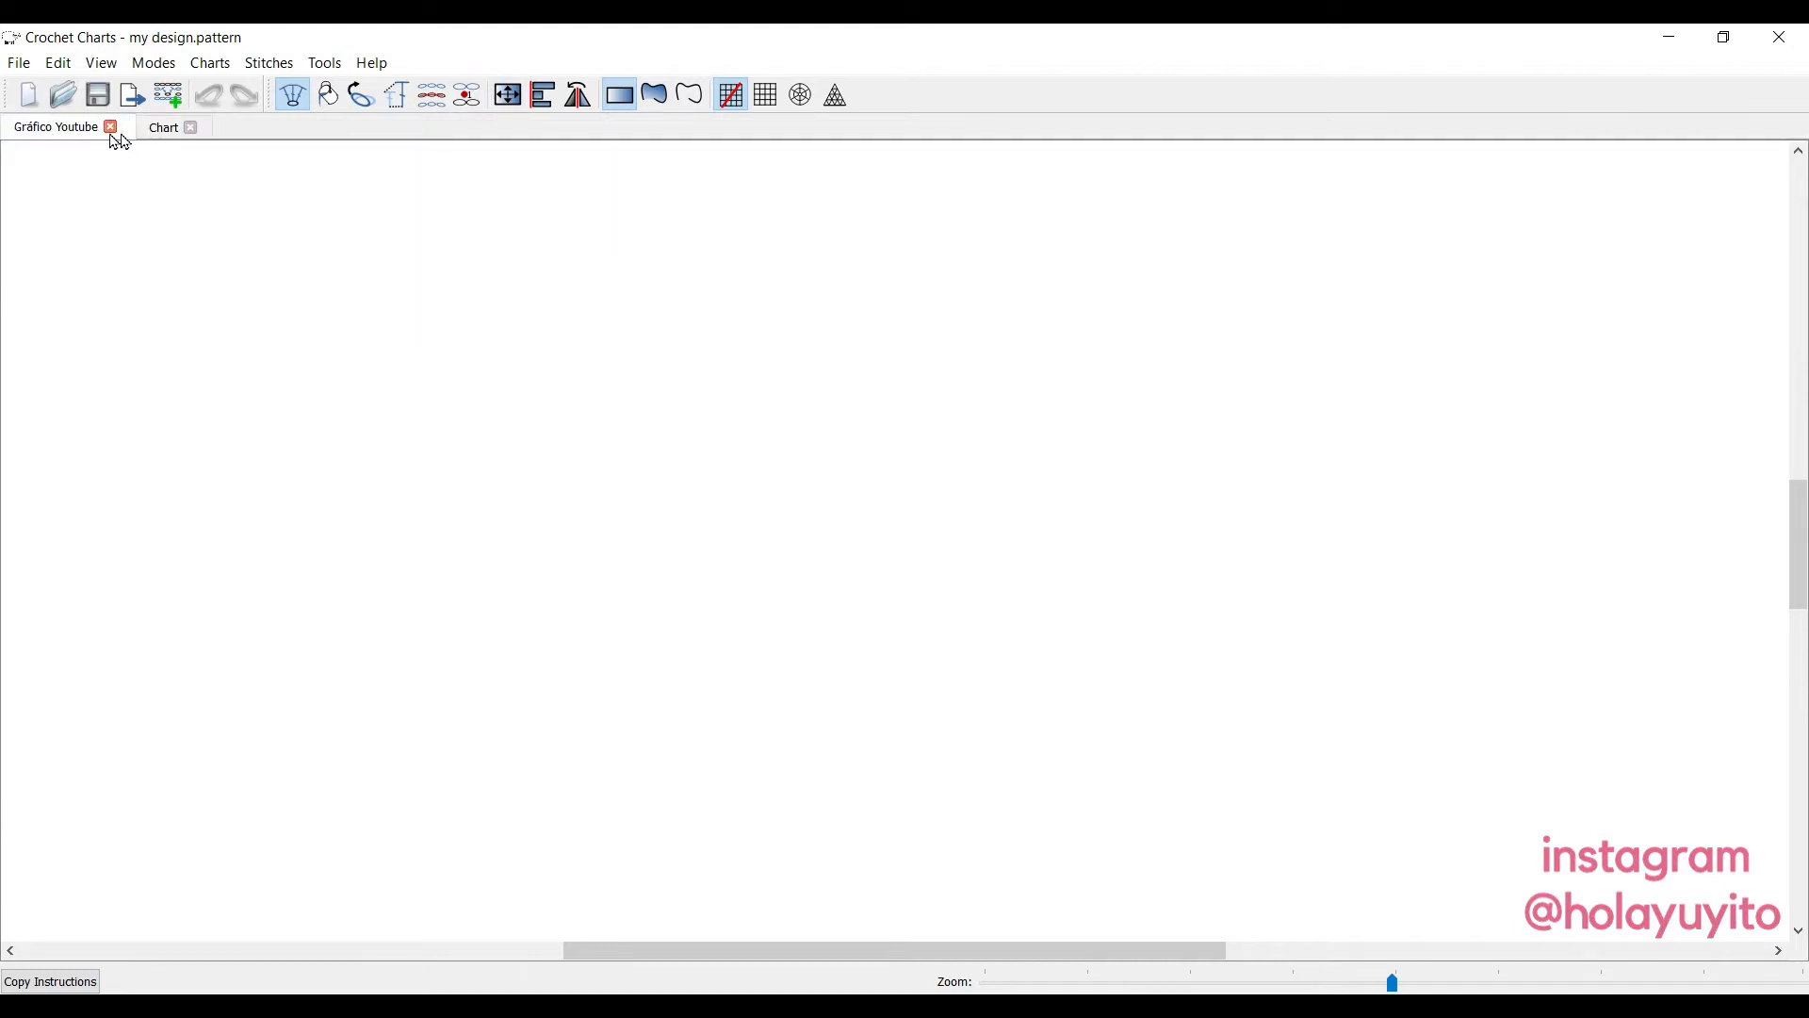
click(164, 130)
click(45, 140)
click(156, 130)
click(73, 137)
Show the properties of the Gráfico Youtube chart and close them again.
click(114, 72)
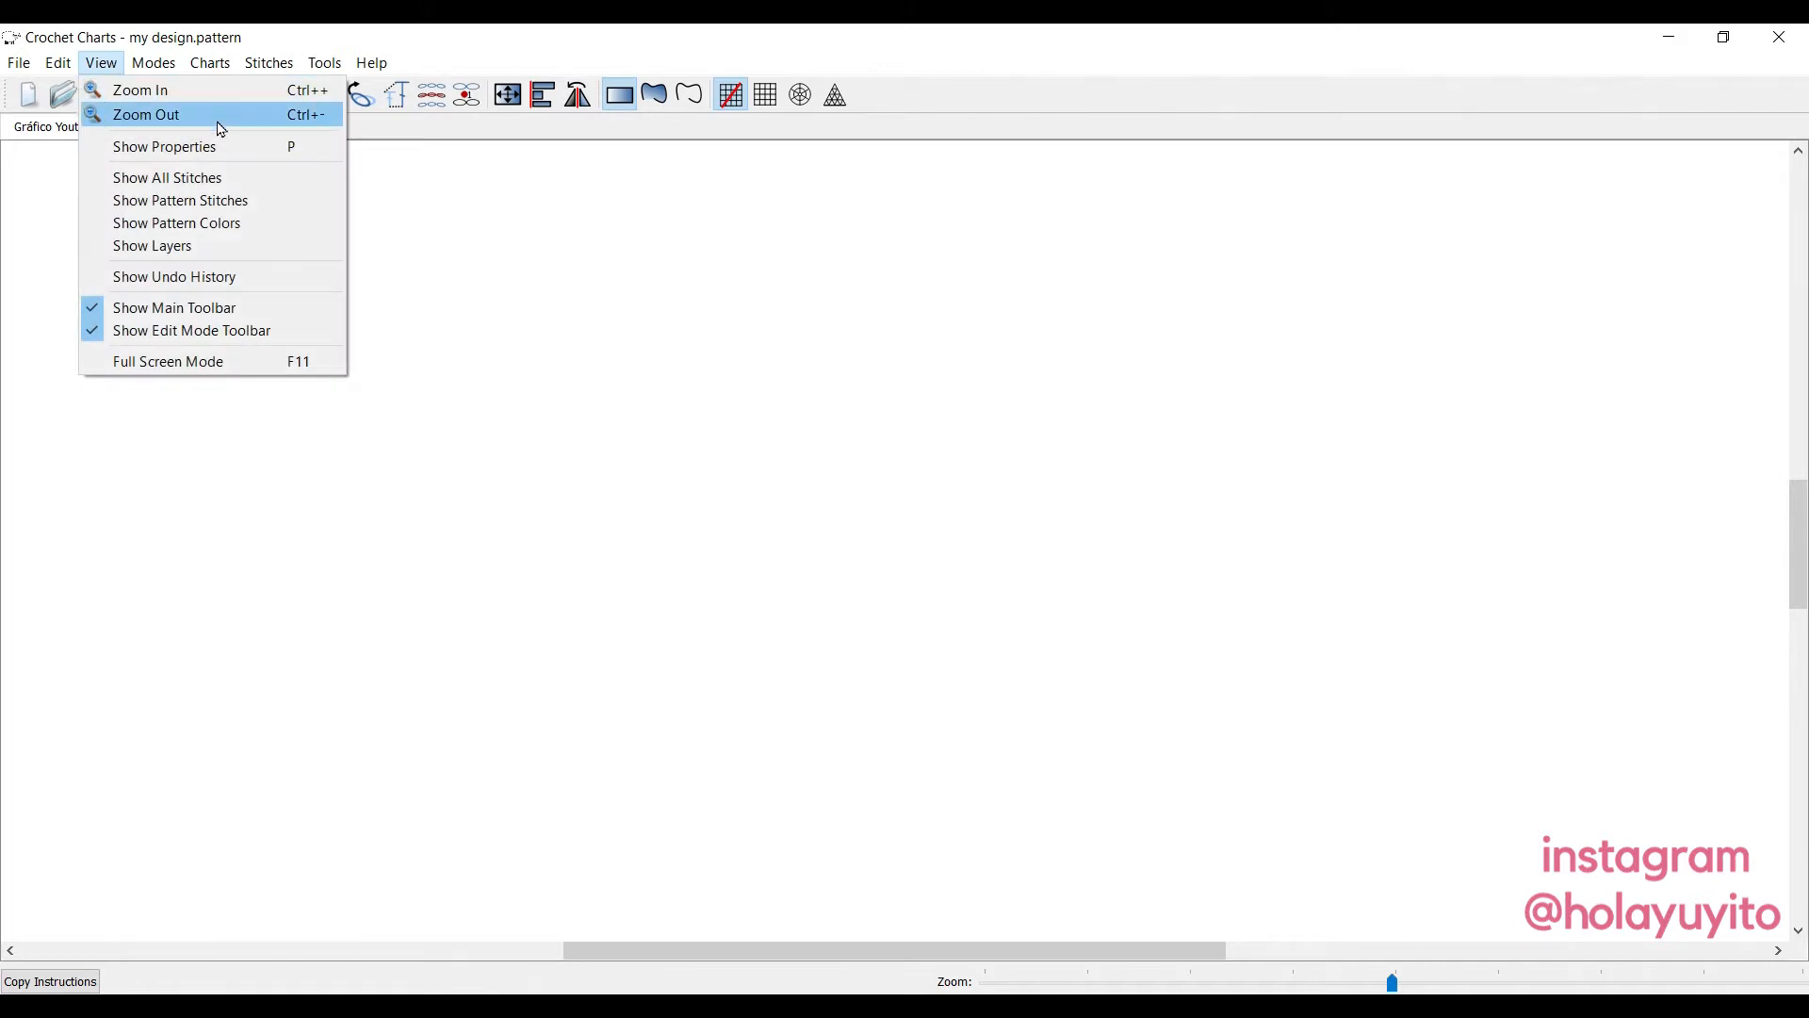
click(239, 157)
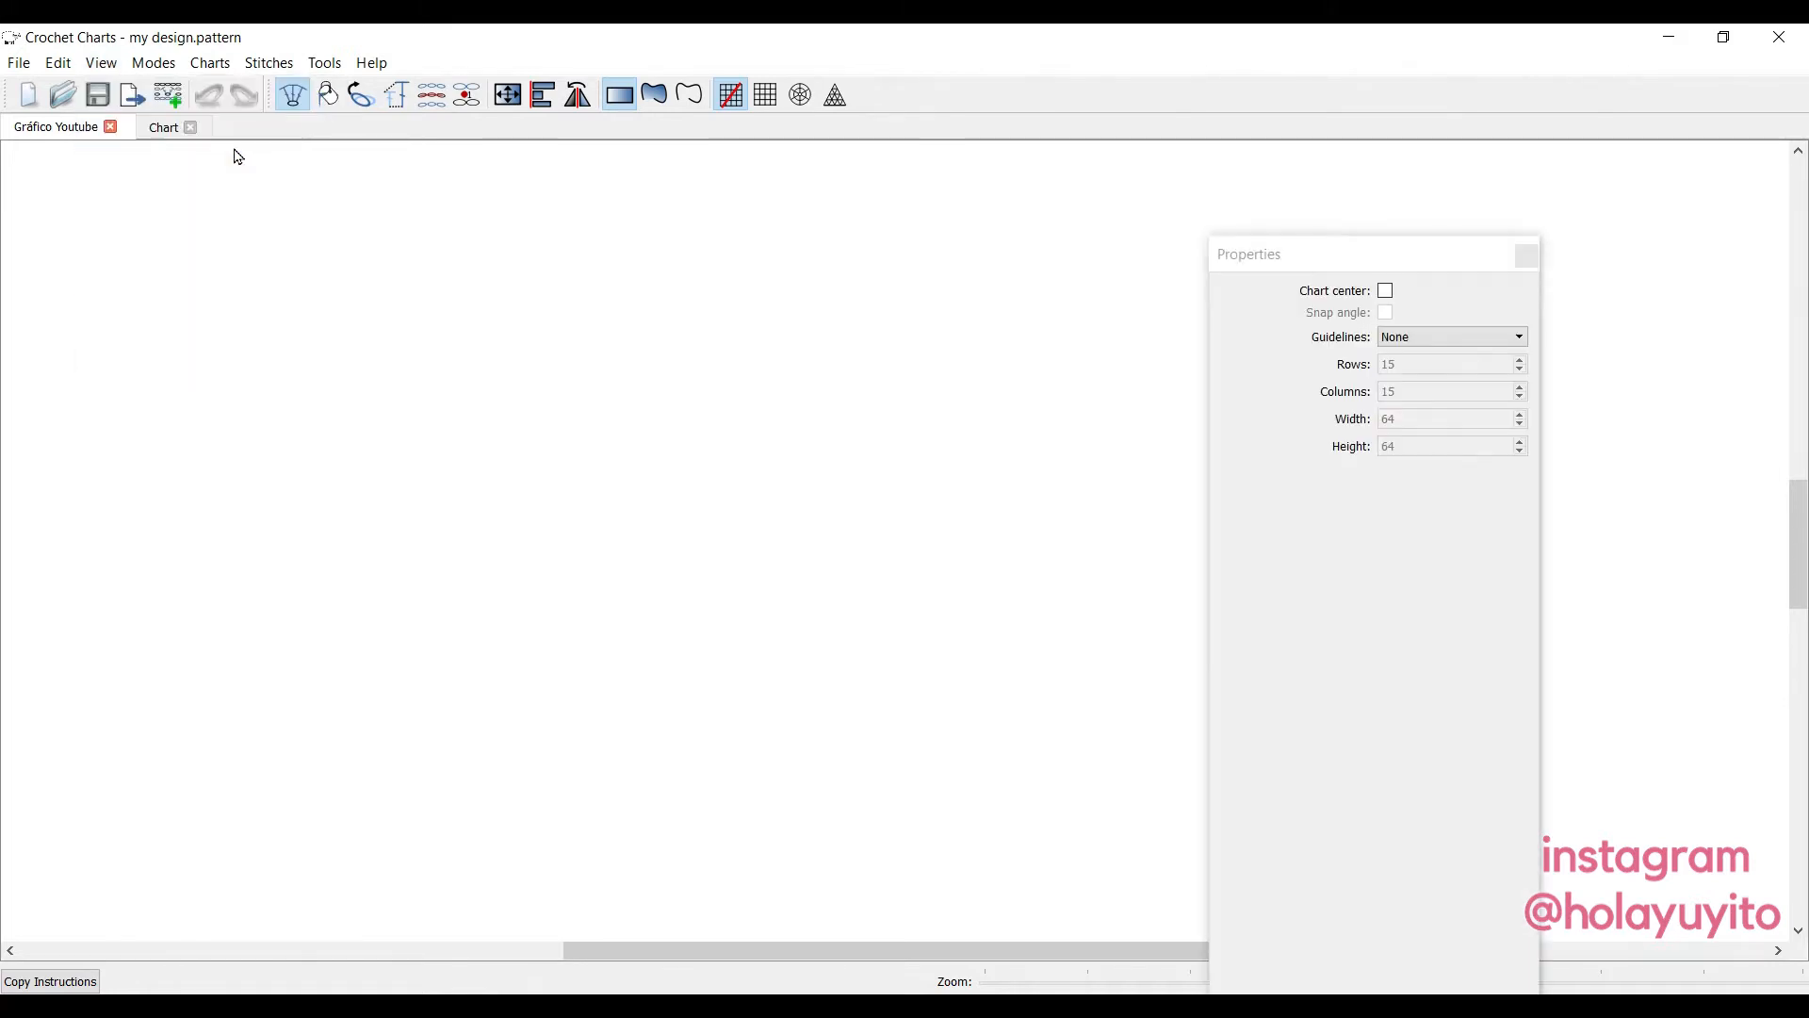
click(1527, 255)
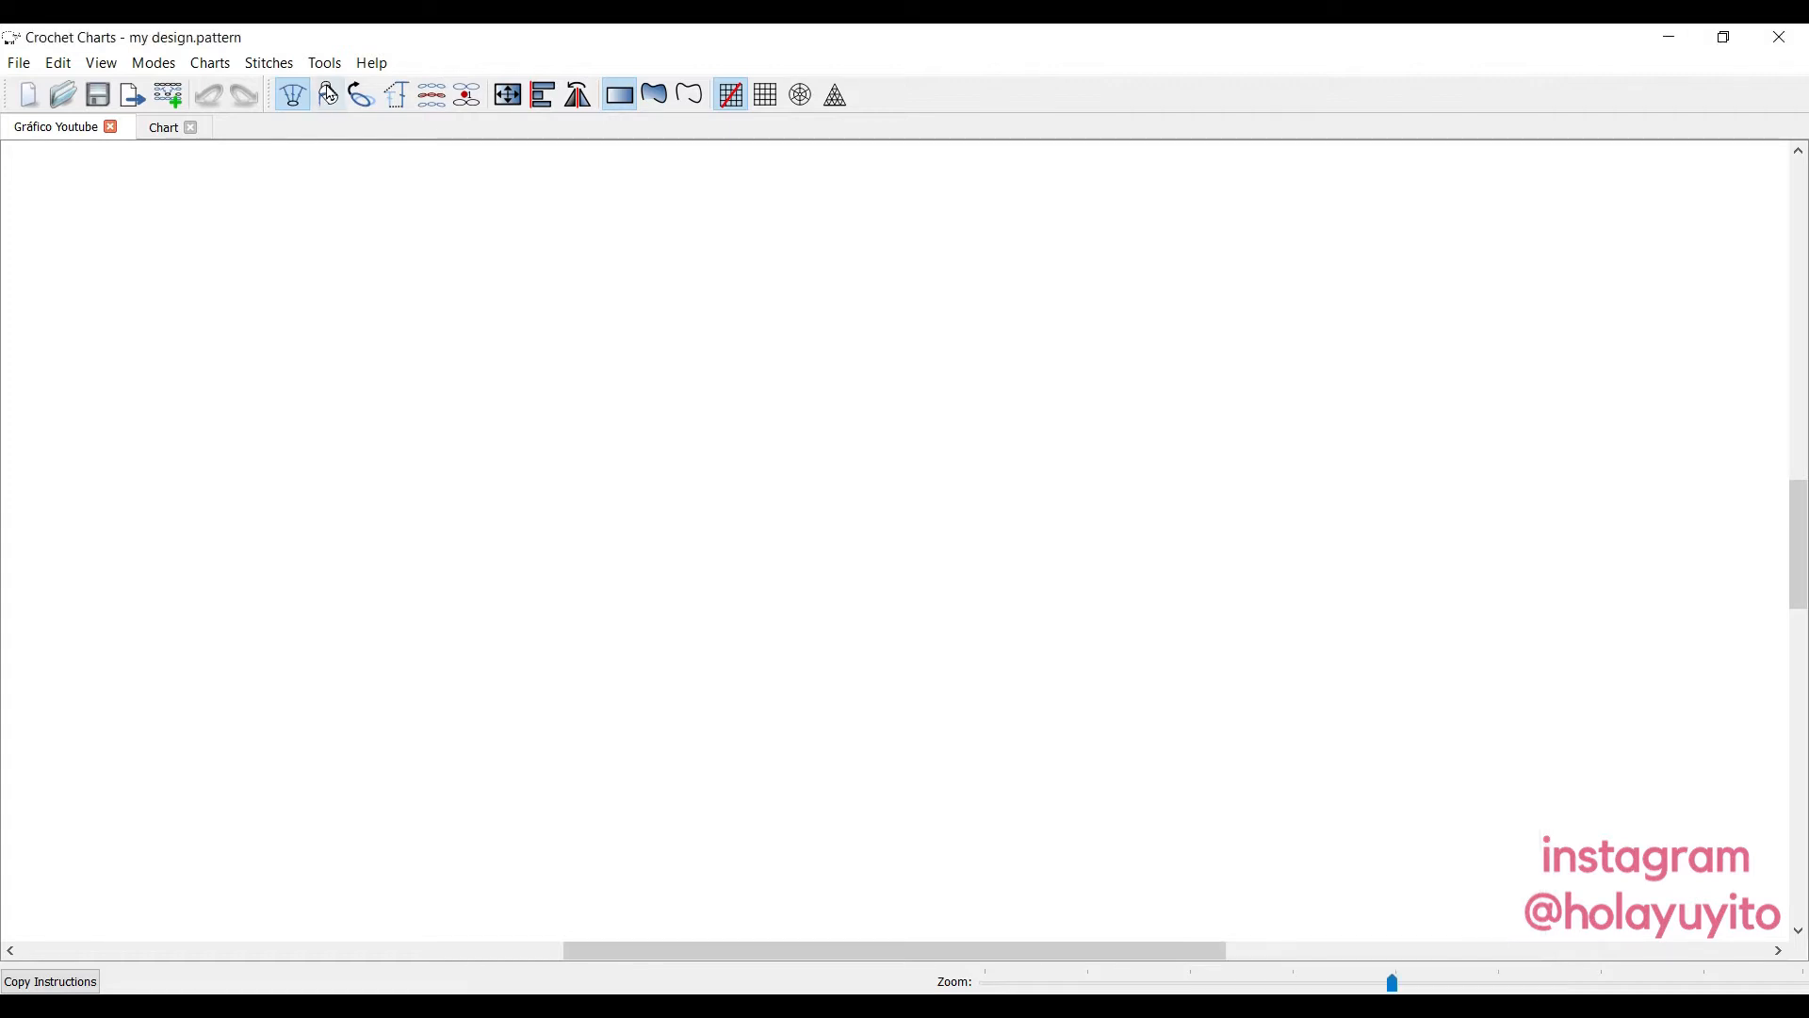
Show the list of all stitches, browse it and dock it beside the chart canvas.
click(101, 63)
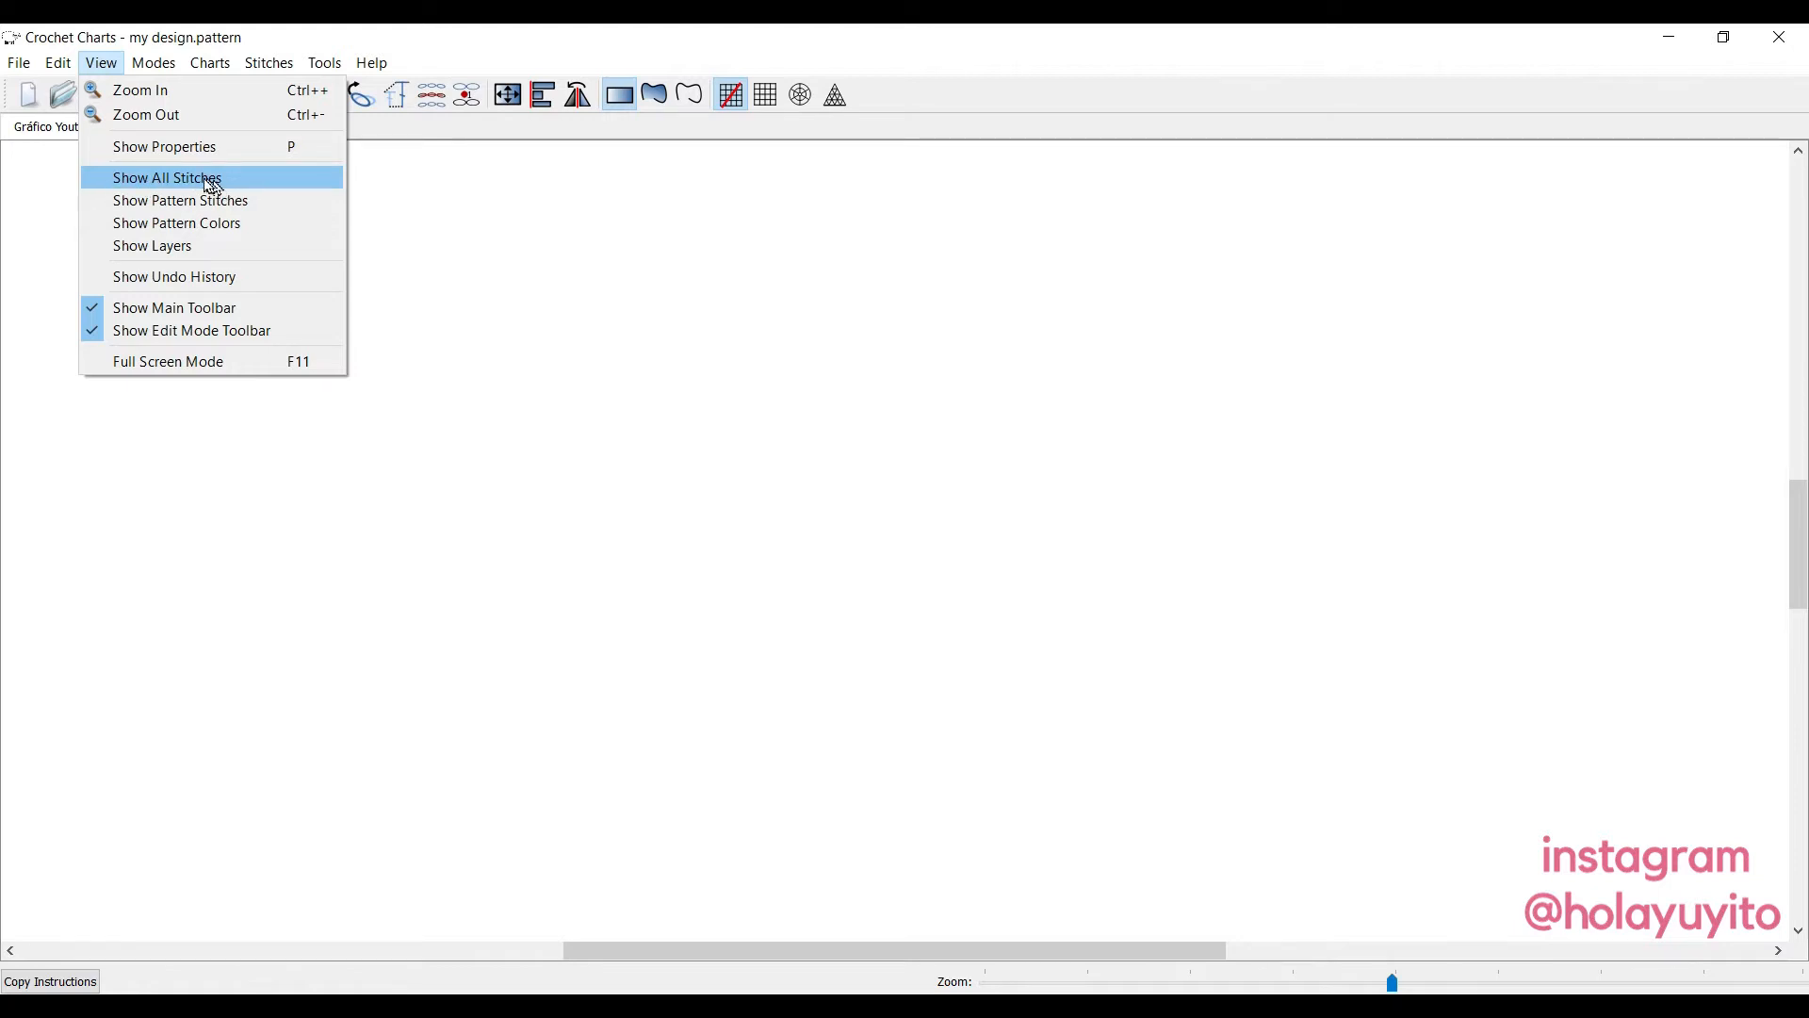
click(247, 179)
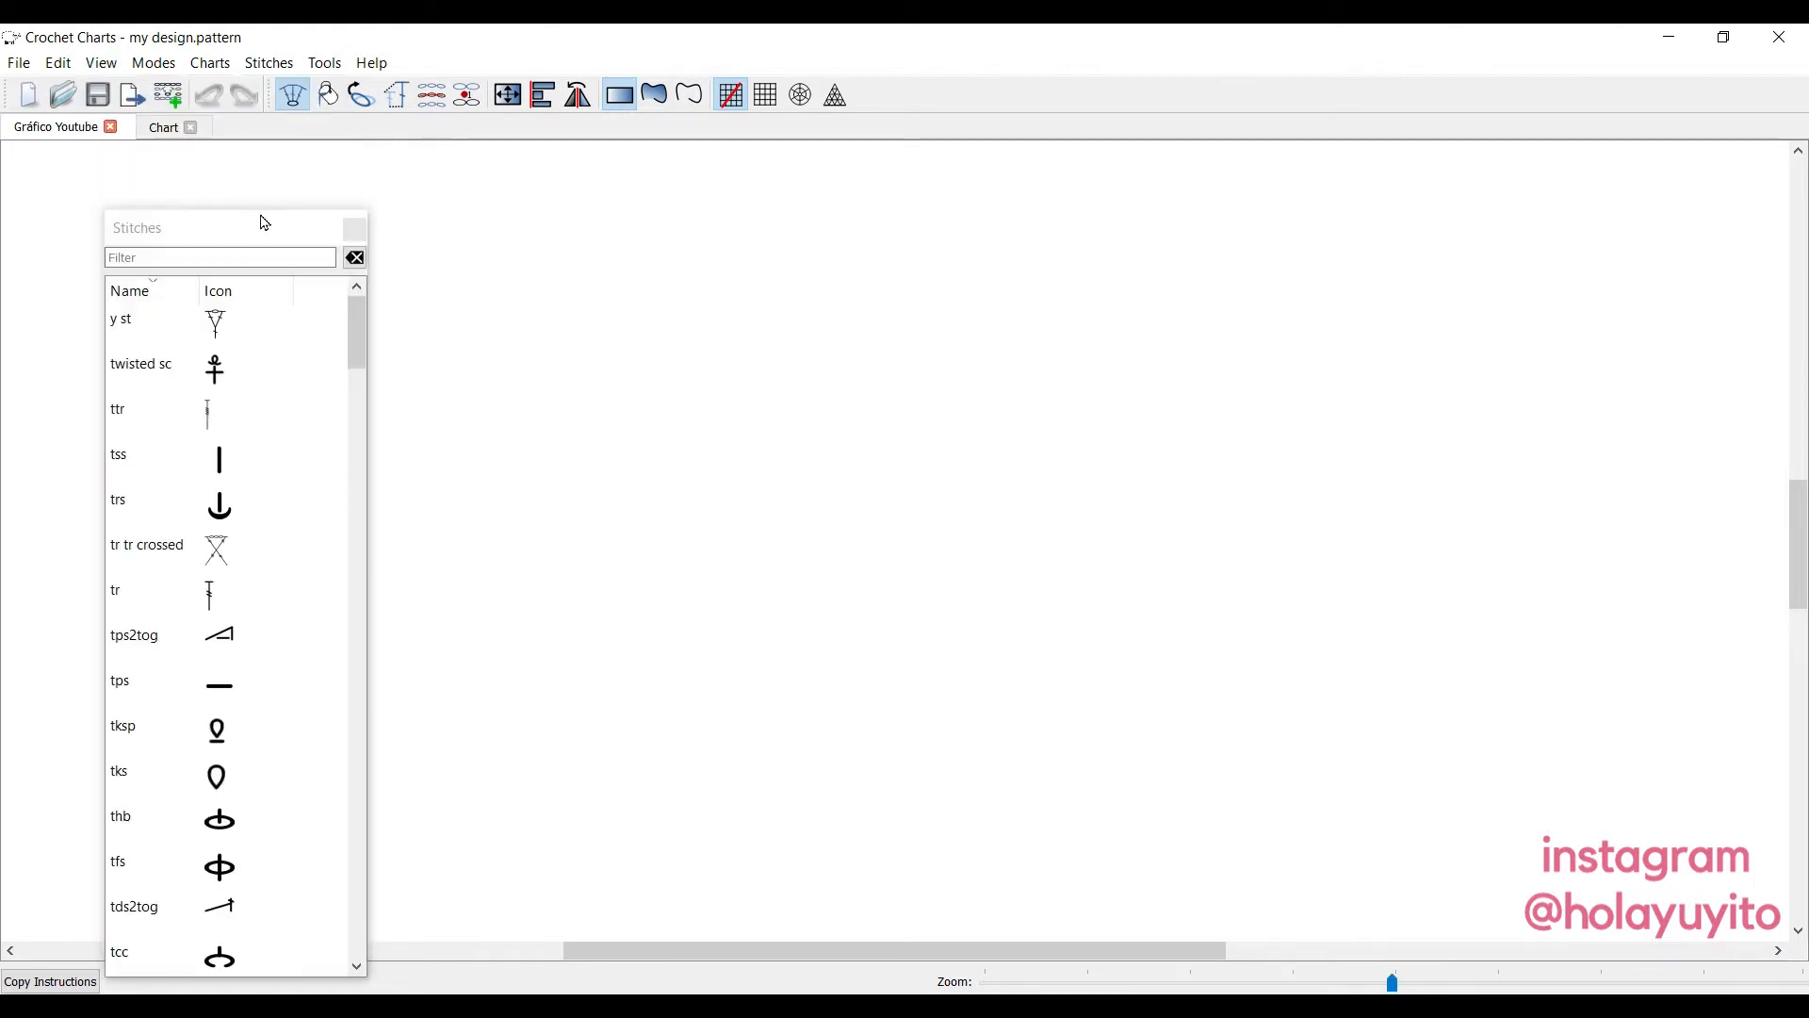
drag(265, 223, 189, 226)
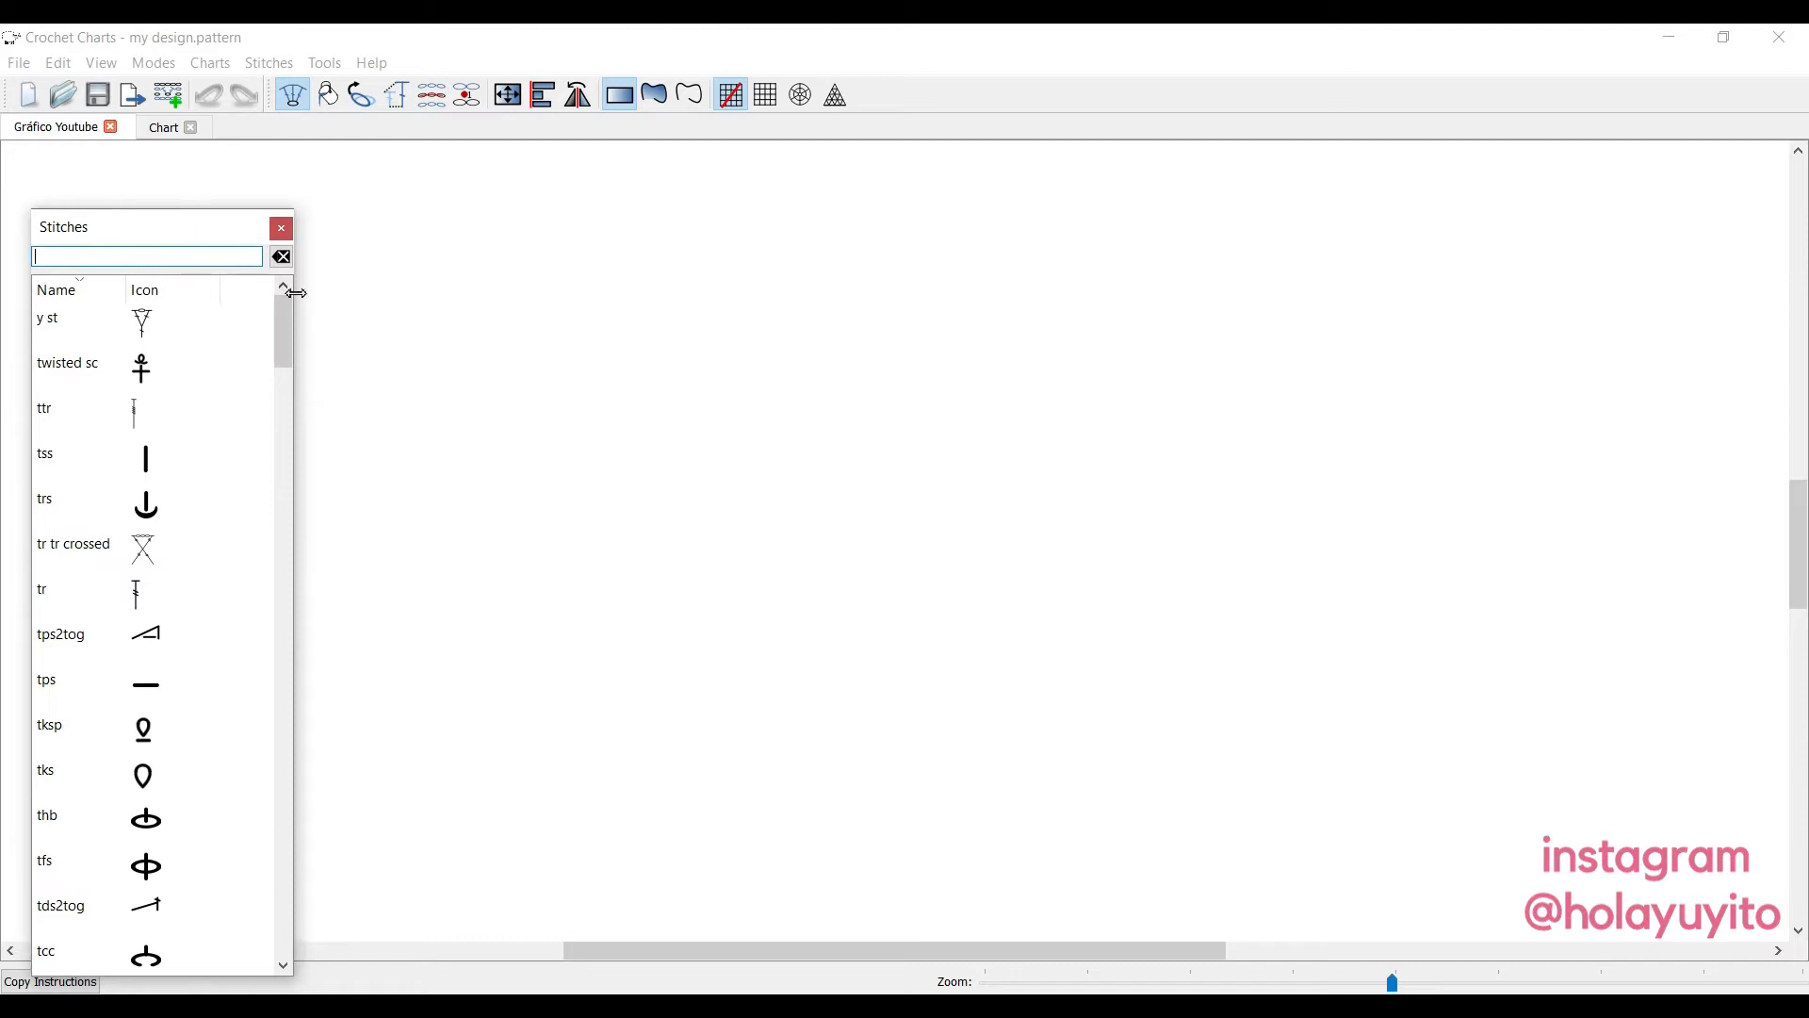
drag(283, 311, 285, 464)
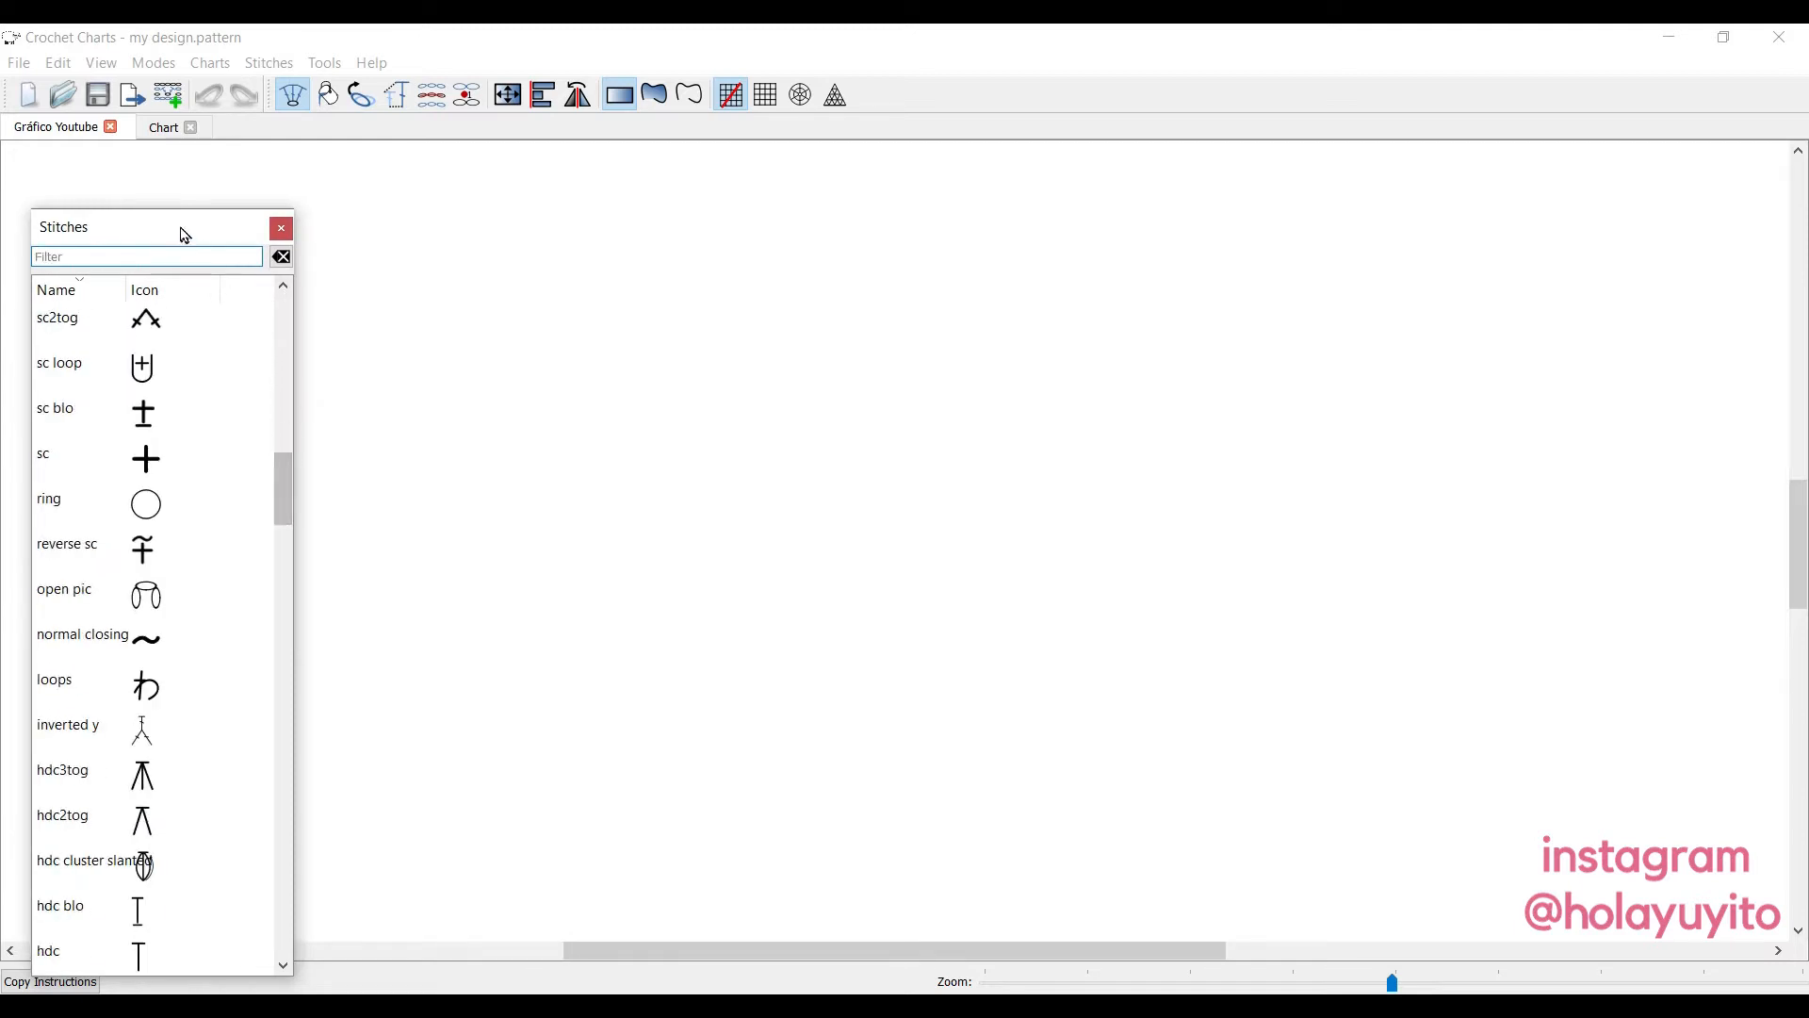
drag(185, 234, 1650, 370)
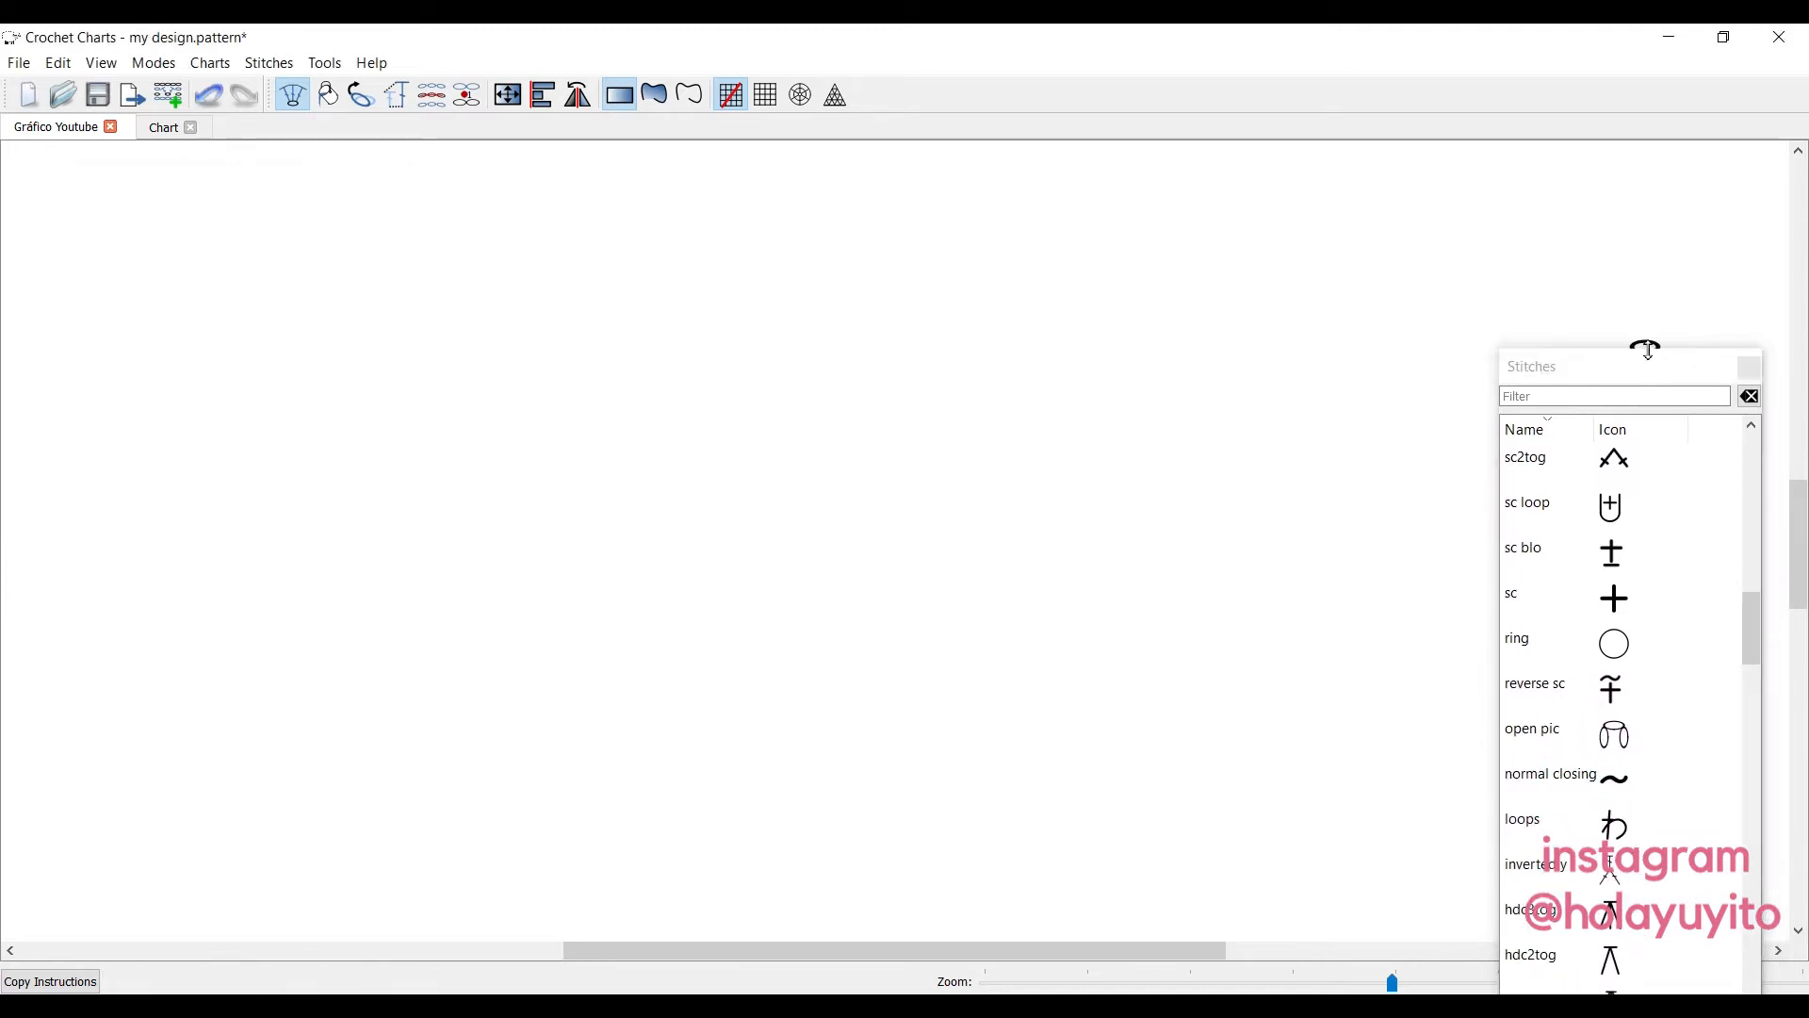
click(1645, 347)
drag(1649, 365, 1808, 566)
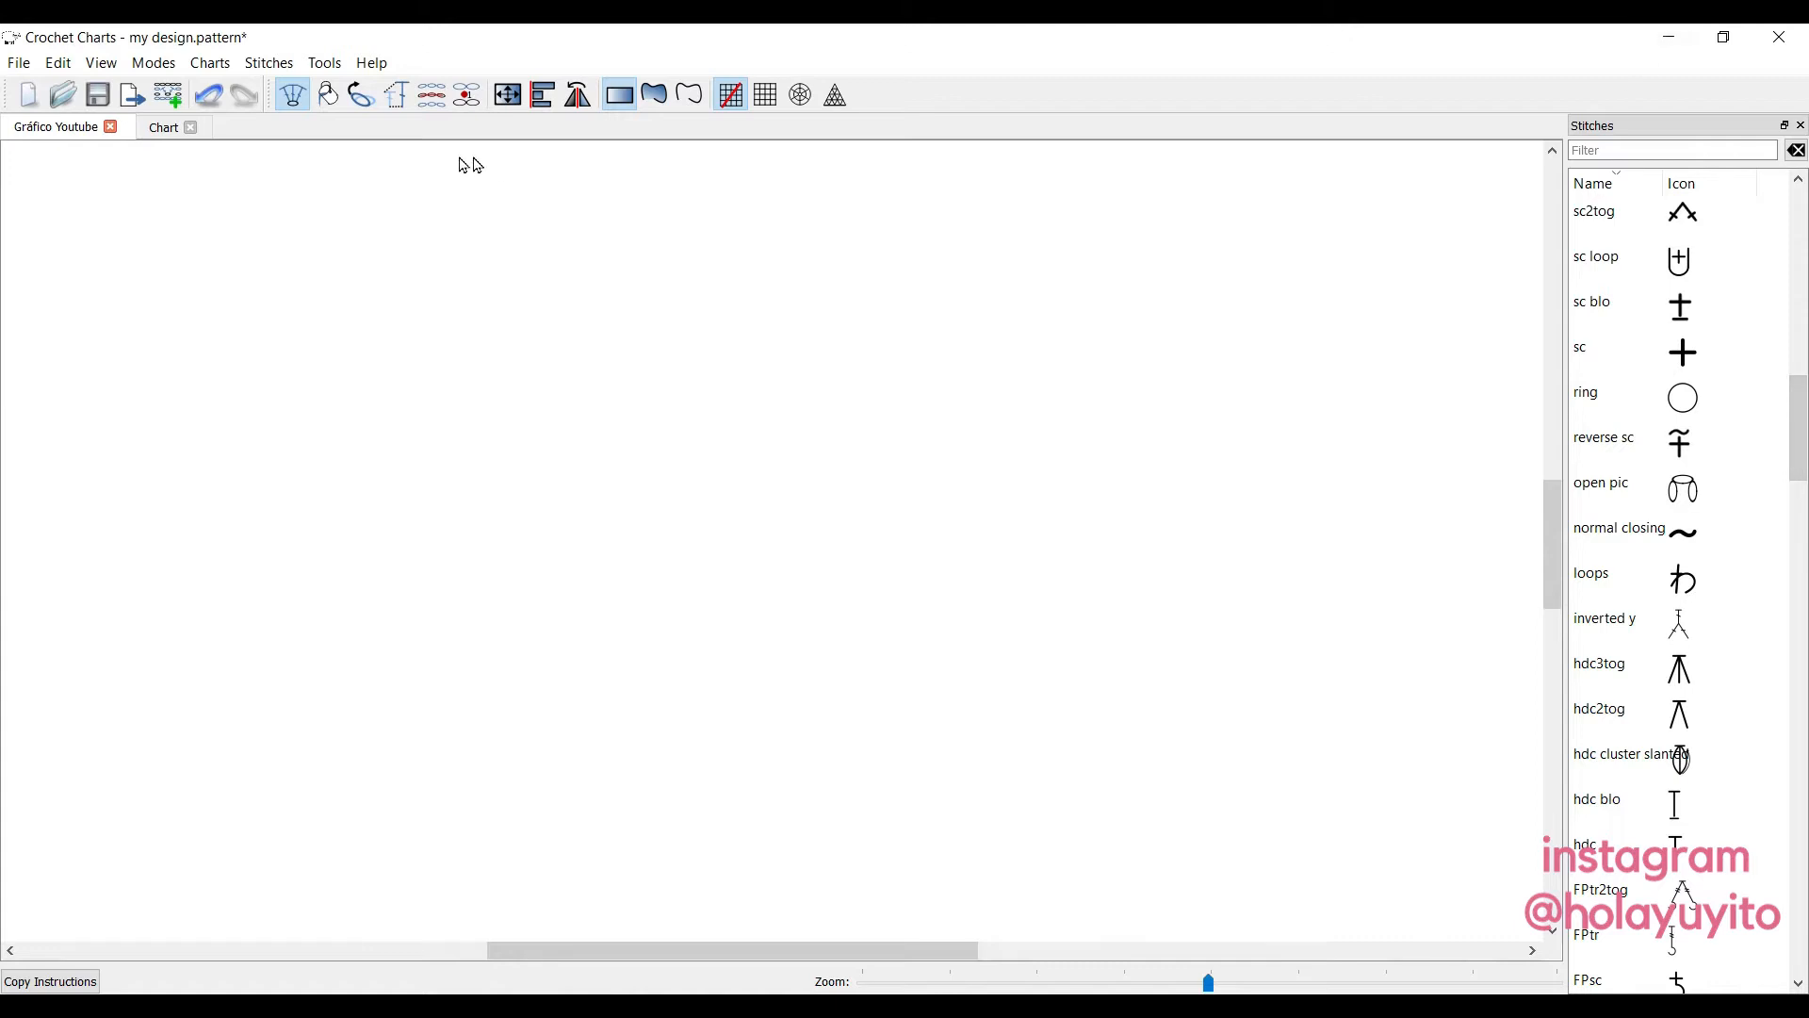
Show Pattern Stitches and Pattern Colors and dock both above the Stitches list.
click(101, 63)
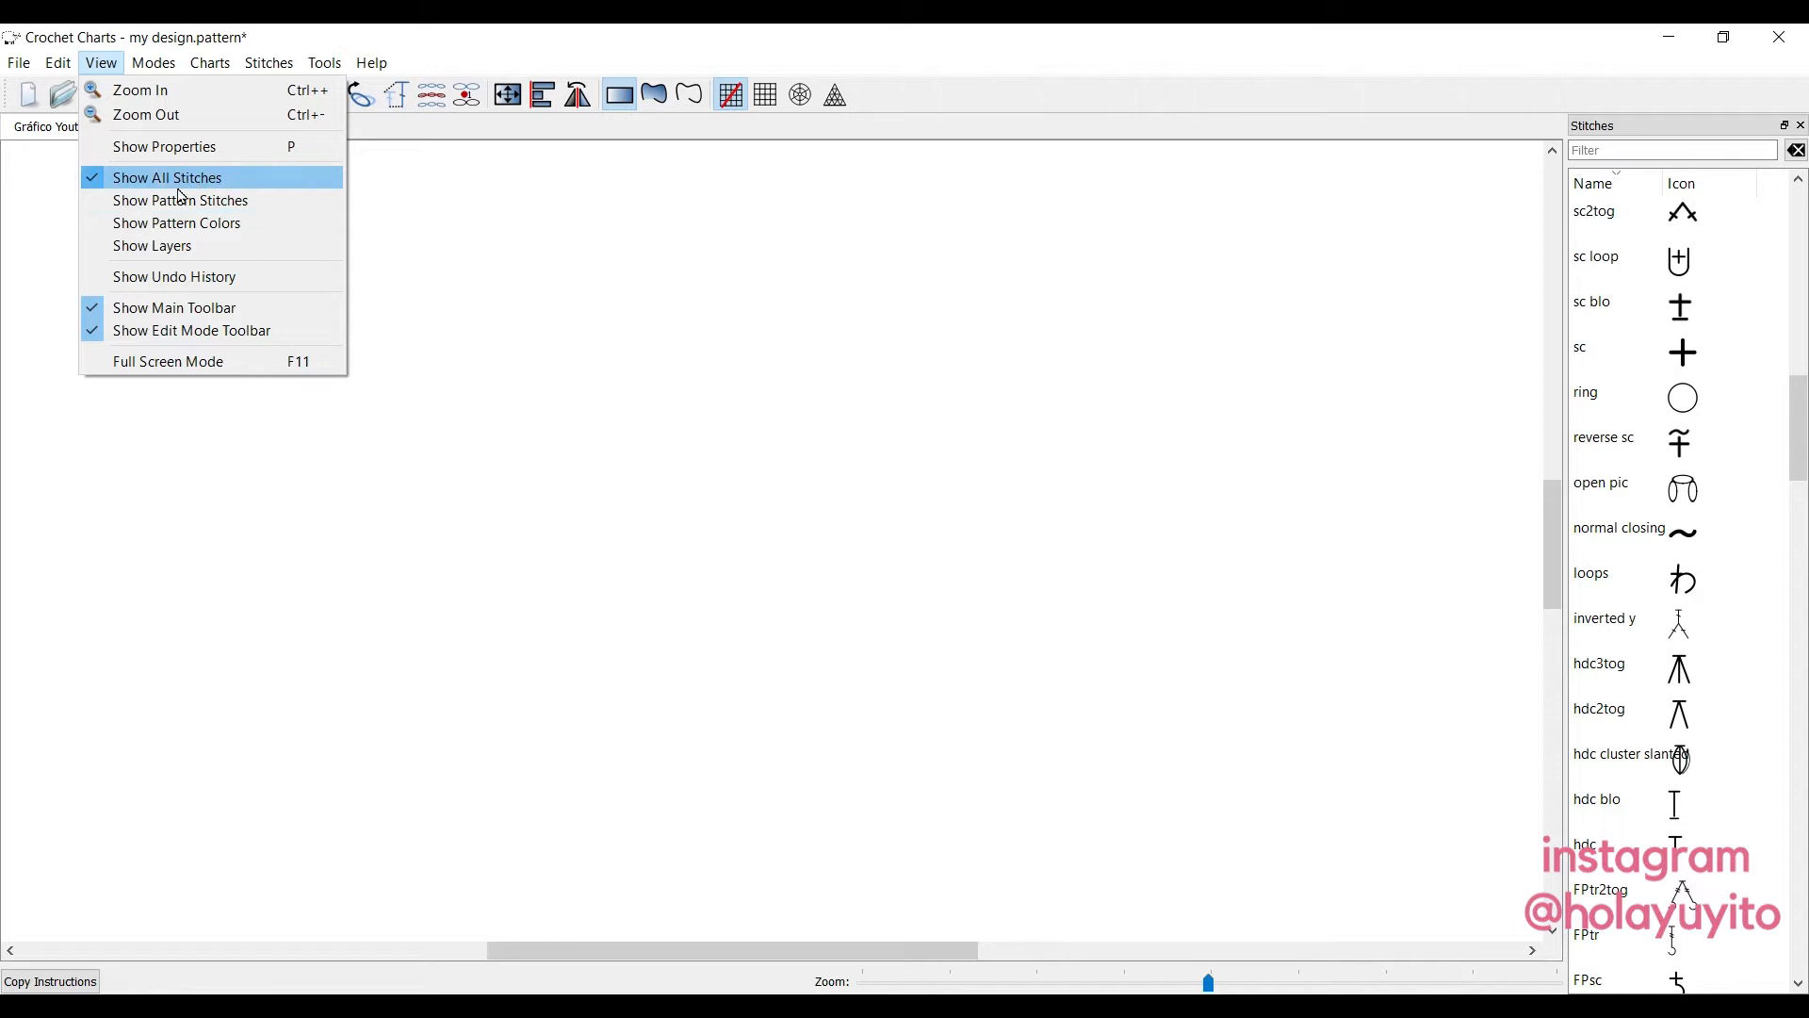
click(119, 211)
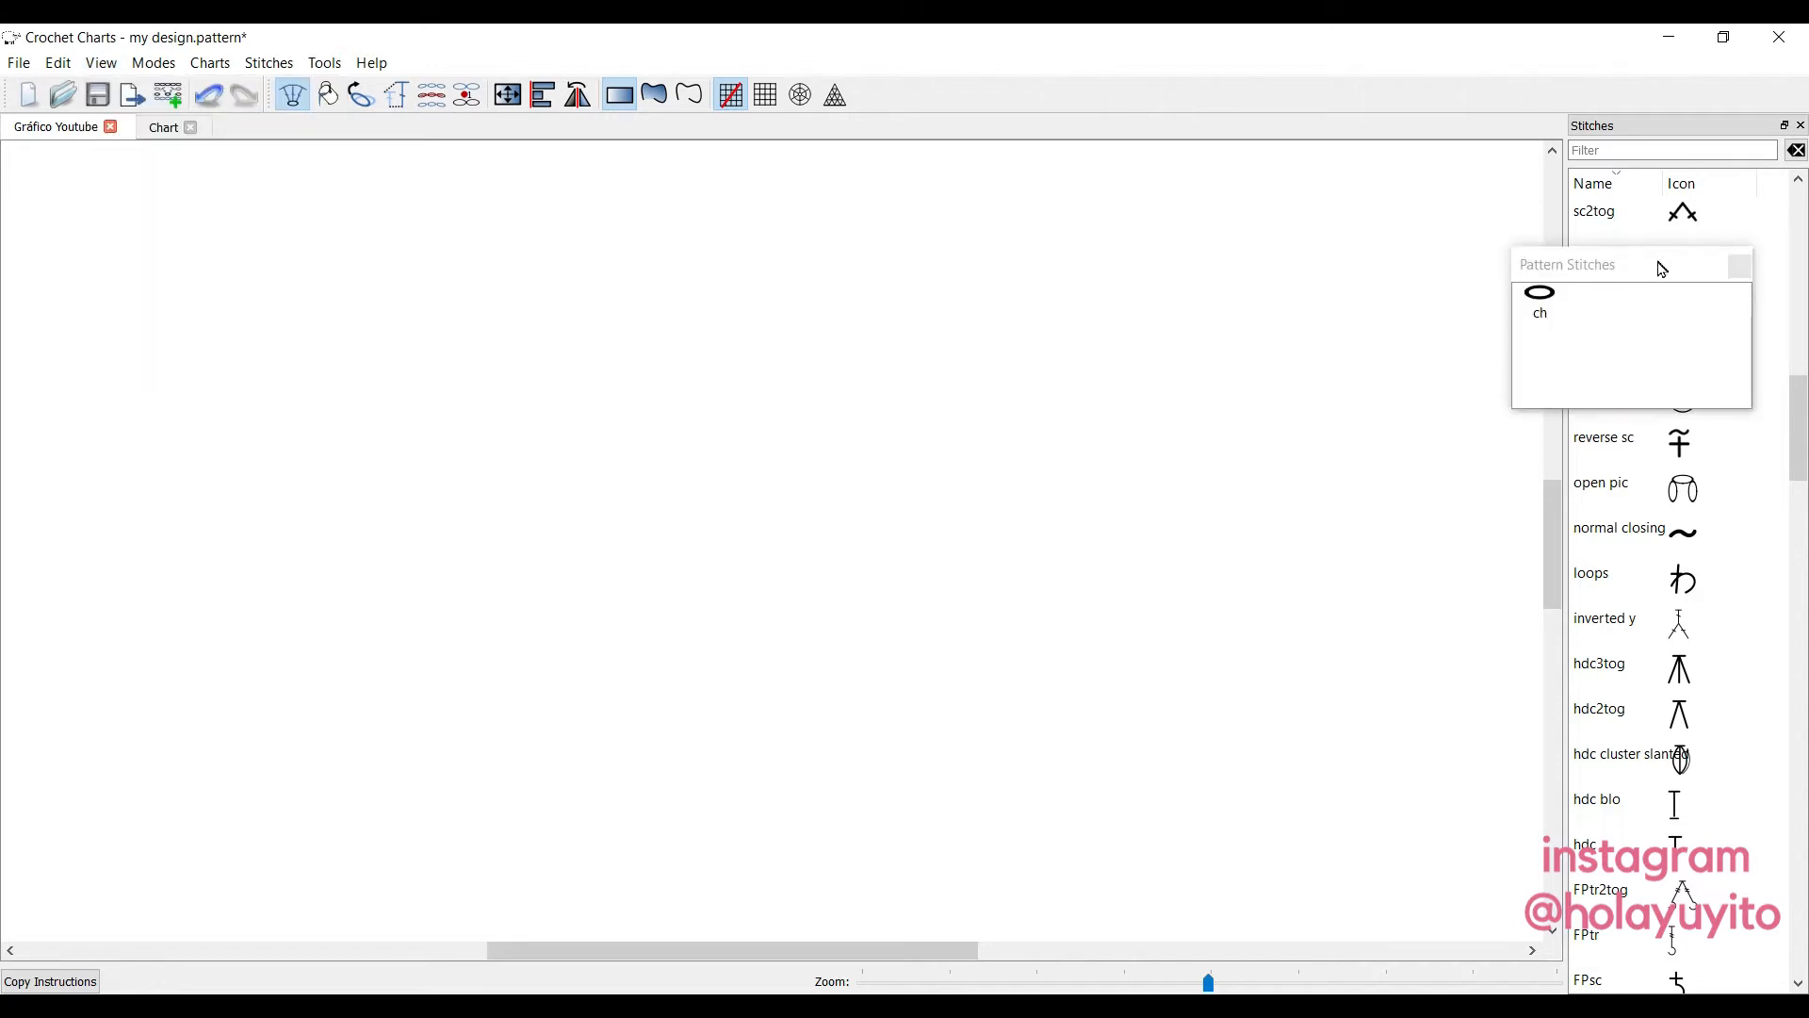
drag(1662, 270, 1725, 150)
click(101, 62)
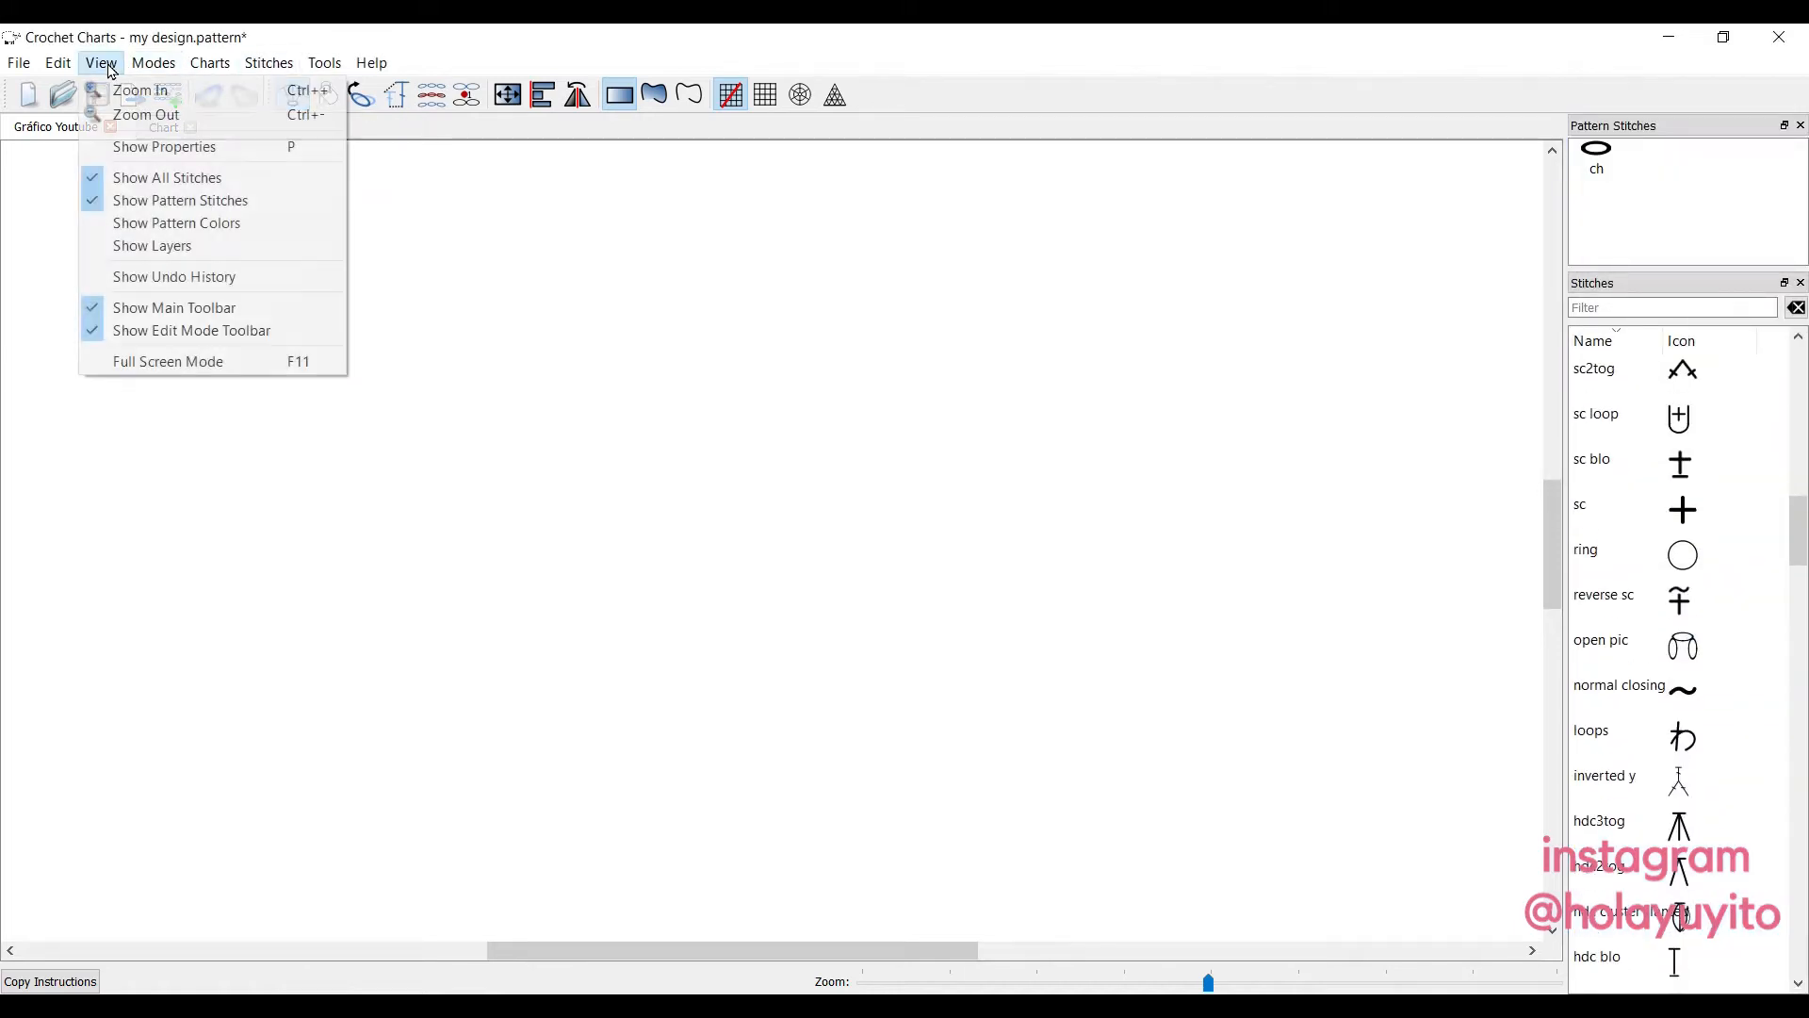
click(182, 225)
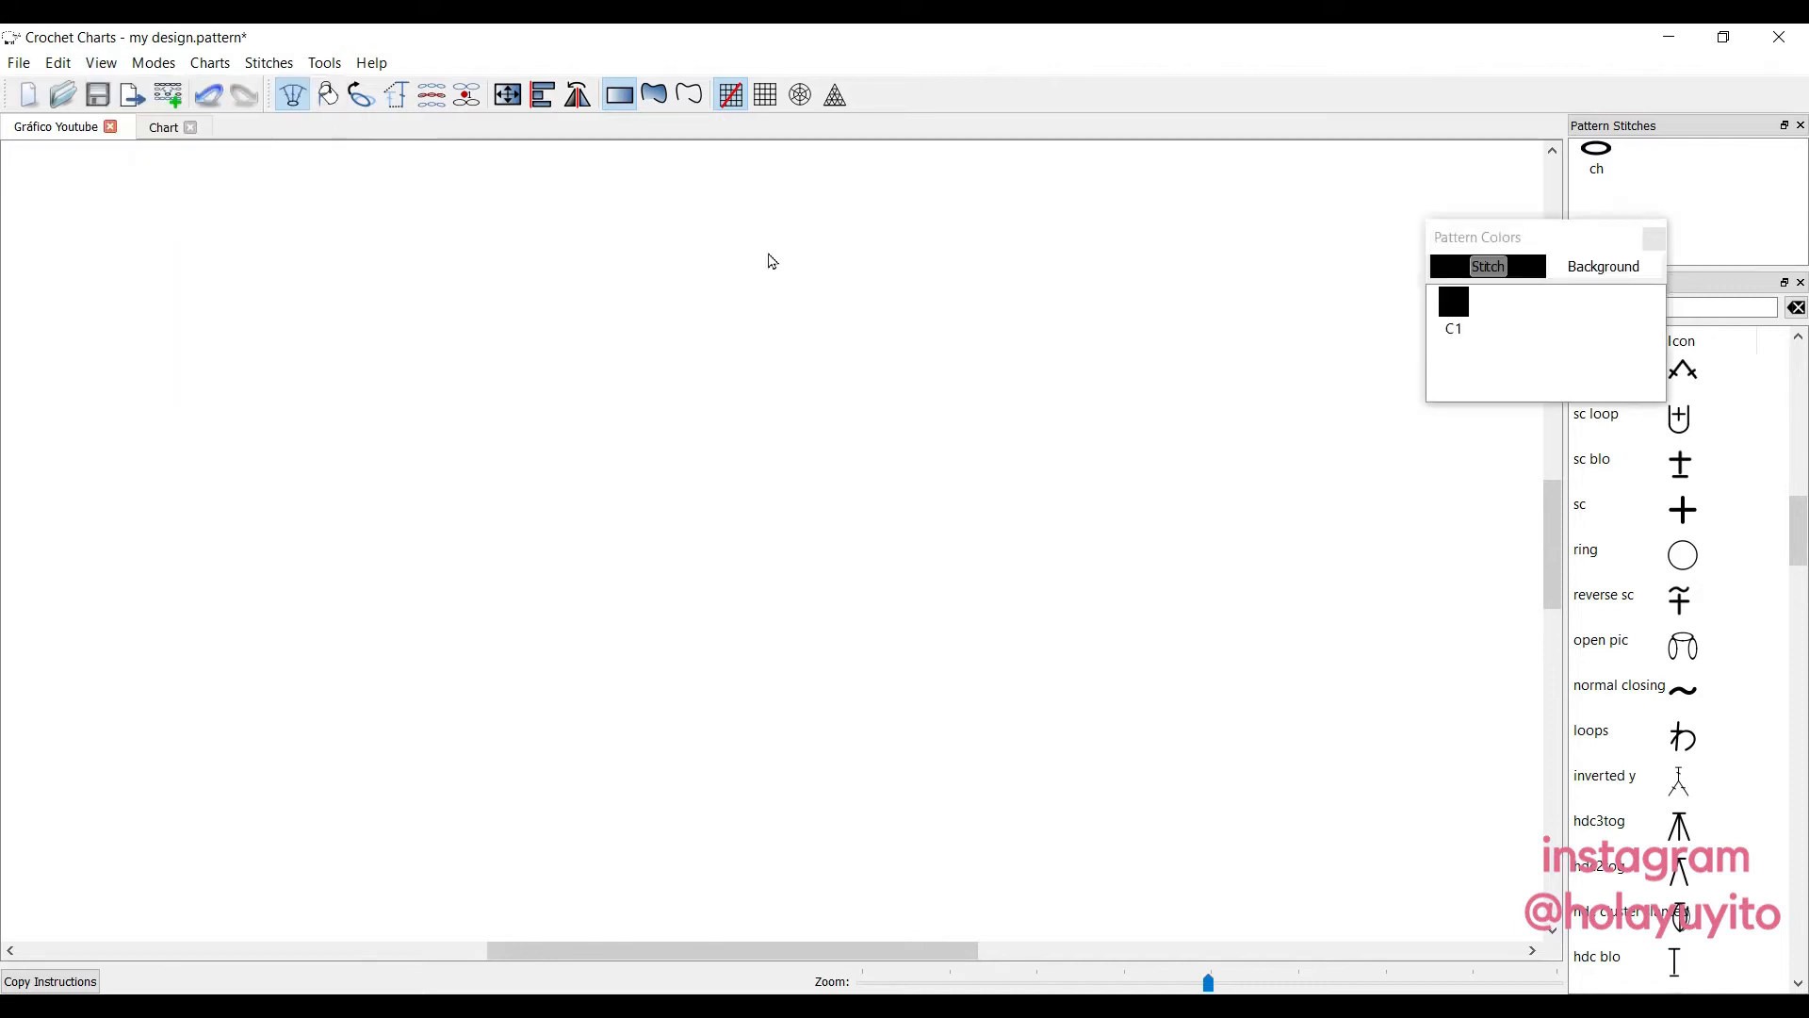
drag(1484, 246, 1635, 150)
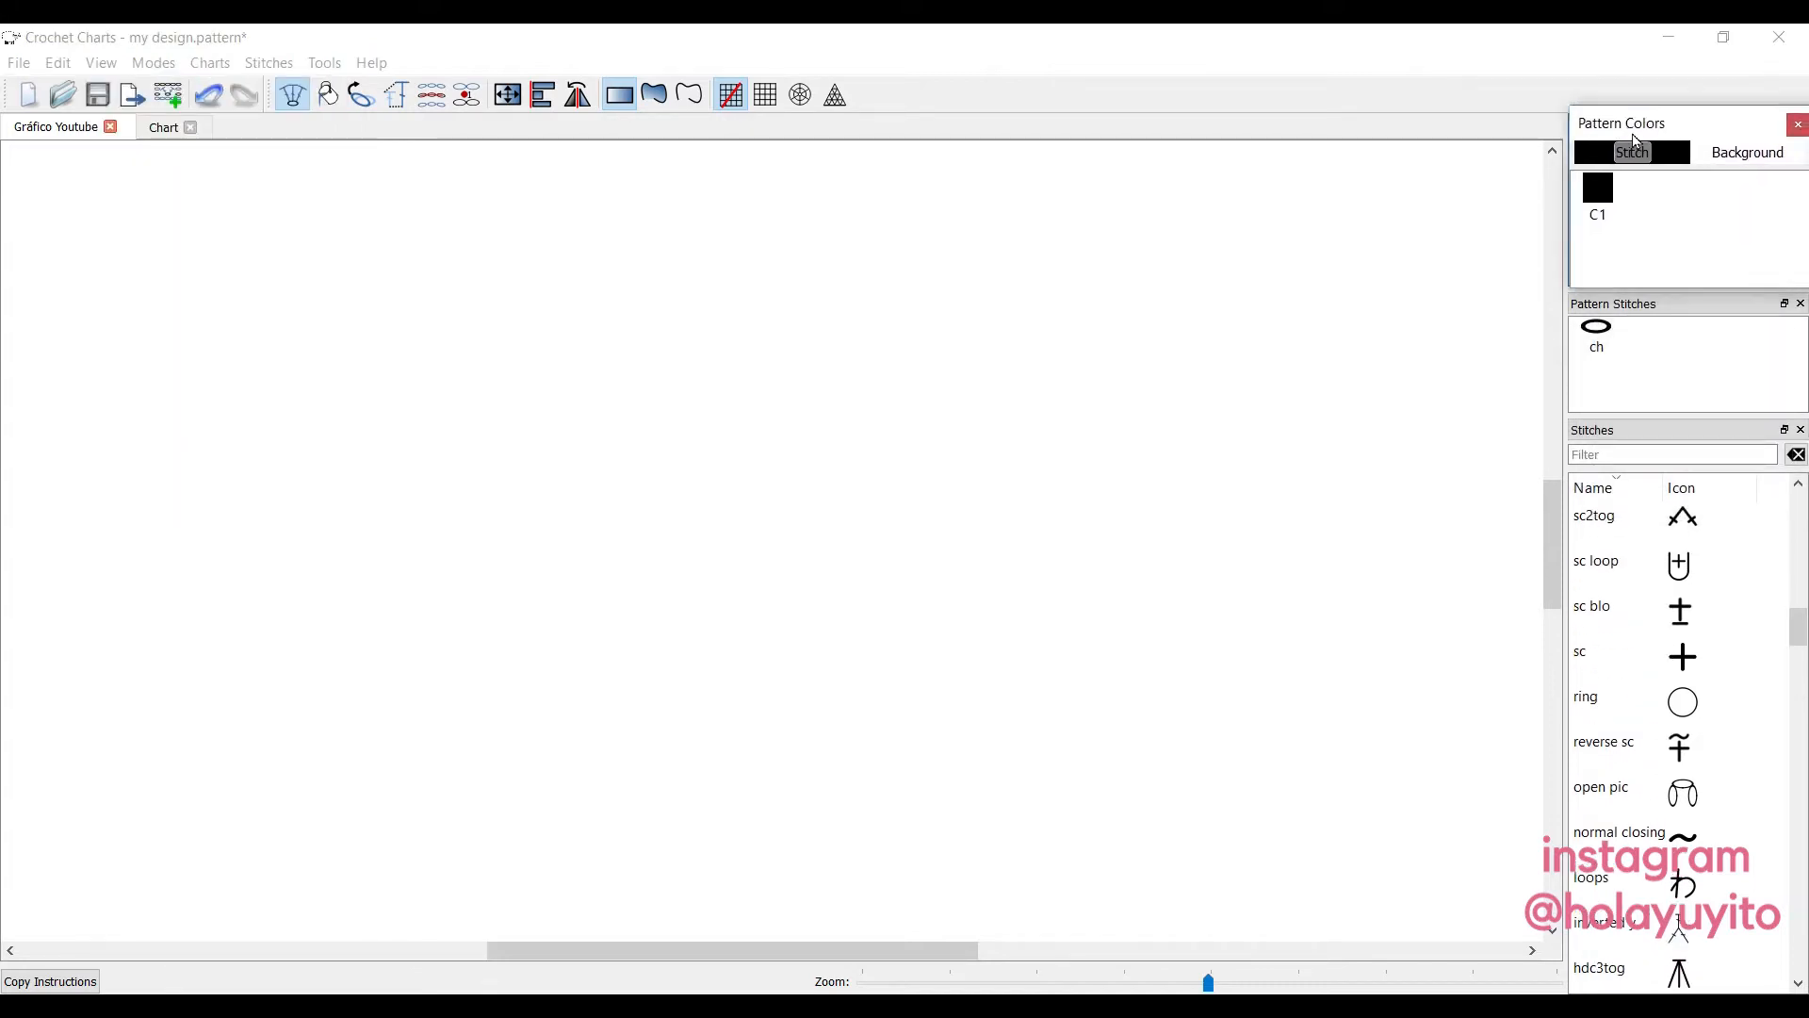
Show Layers, dock it below the Stitches list and adjust the heights of Pattern Stitches and Pattern Colors.
click(101, 62)
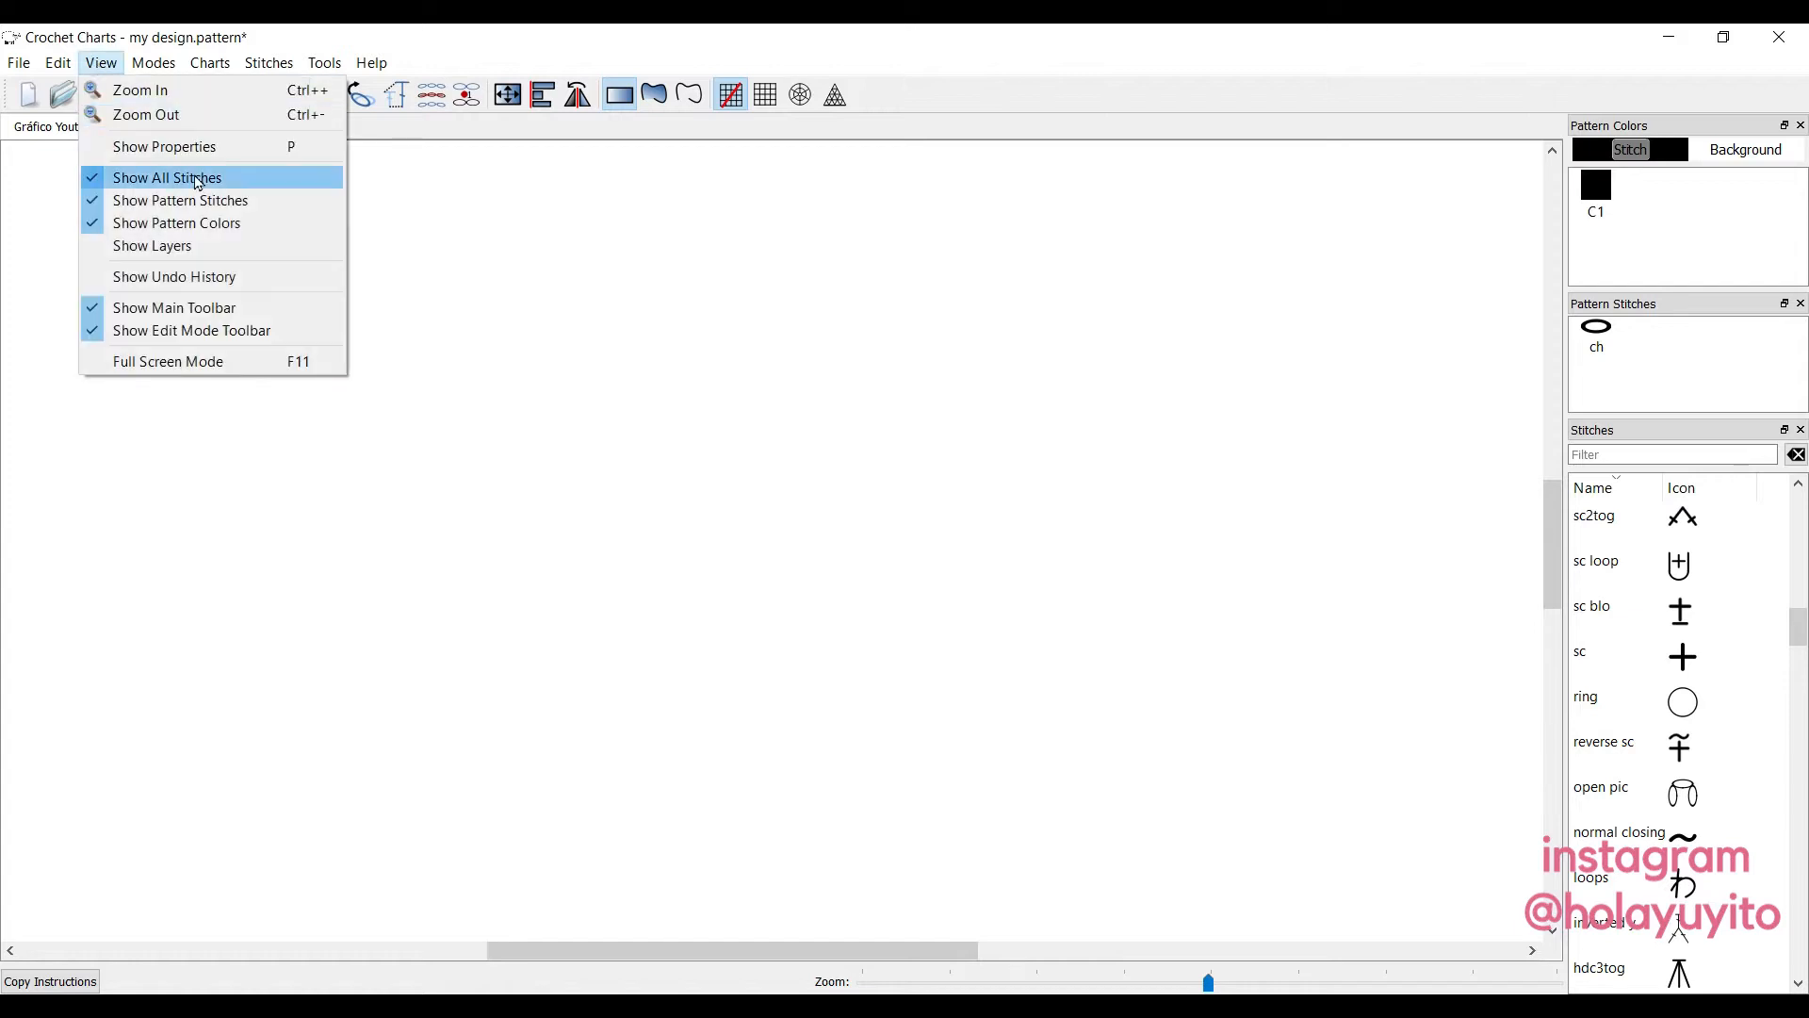
click(130, 247)
drag(1620, 450, 1707, 922)
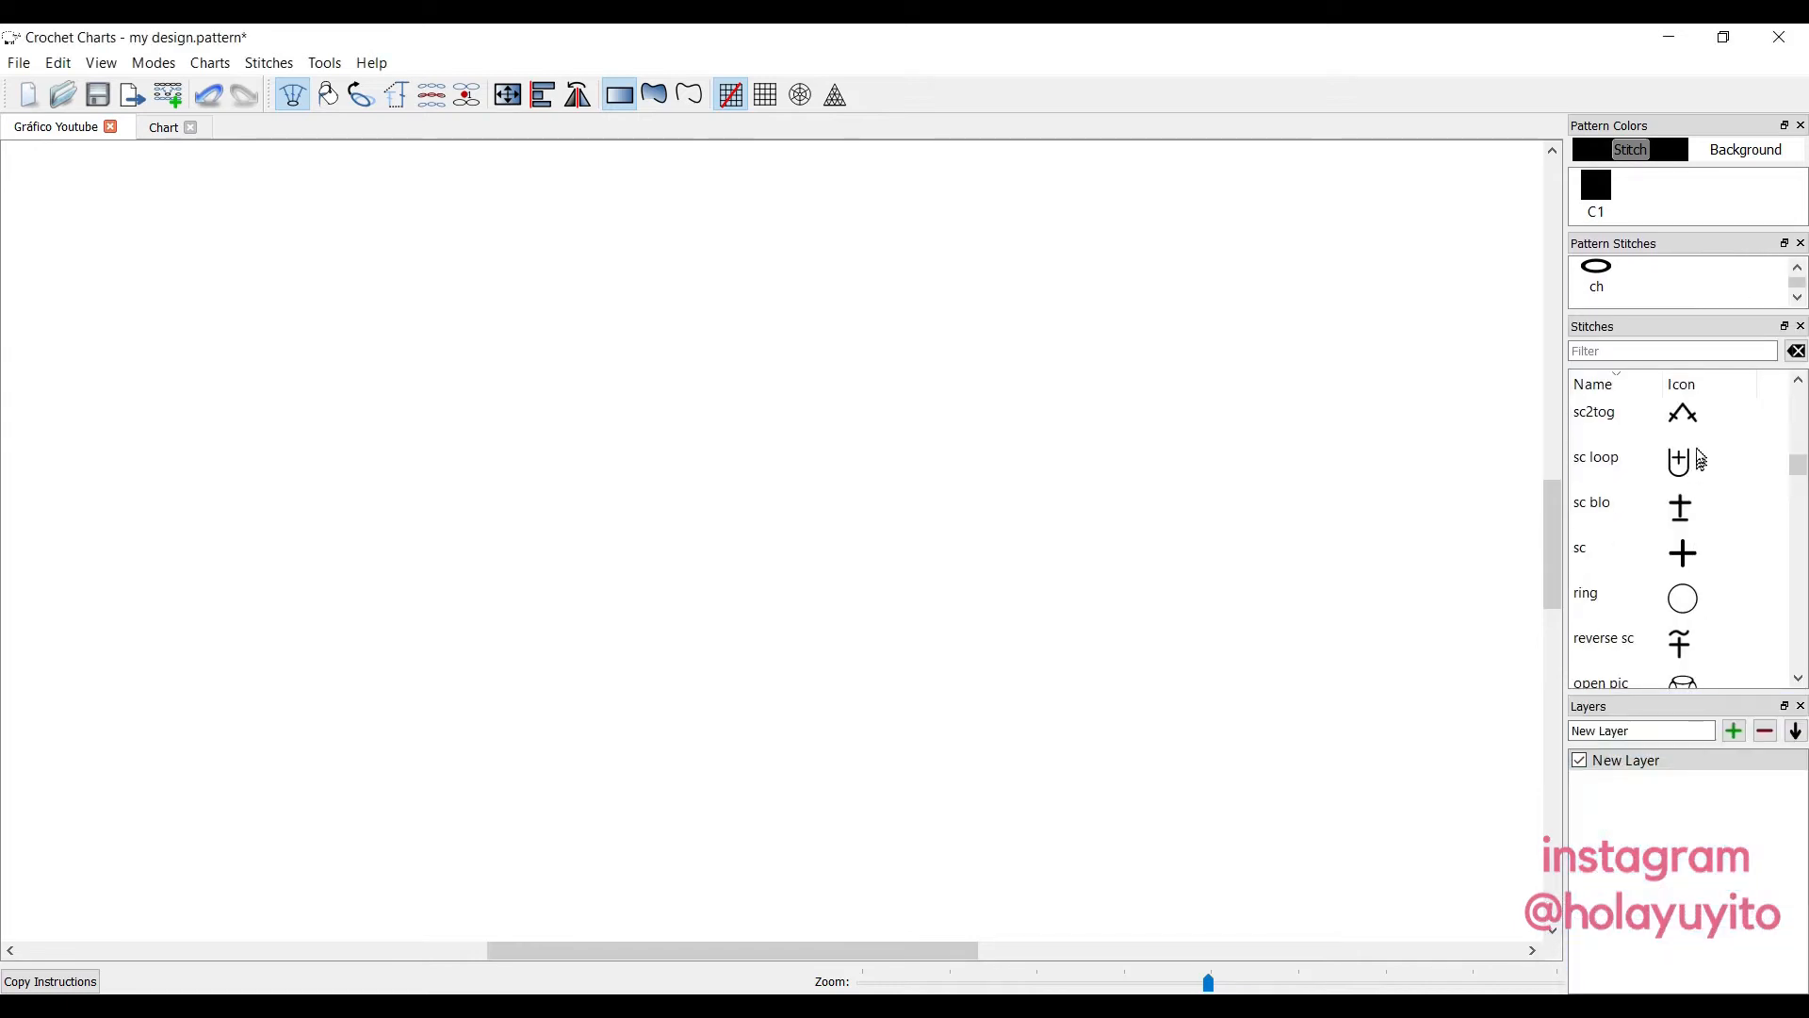
drag(1678, 318, 1677, 417)
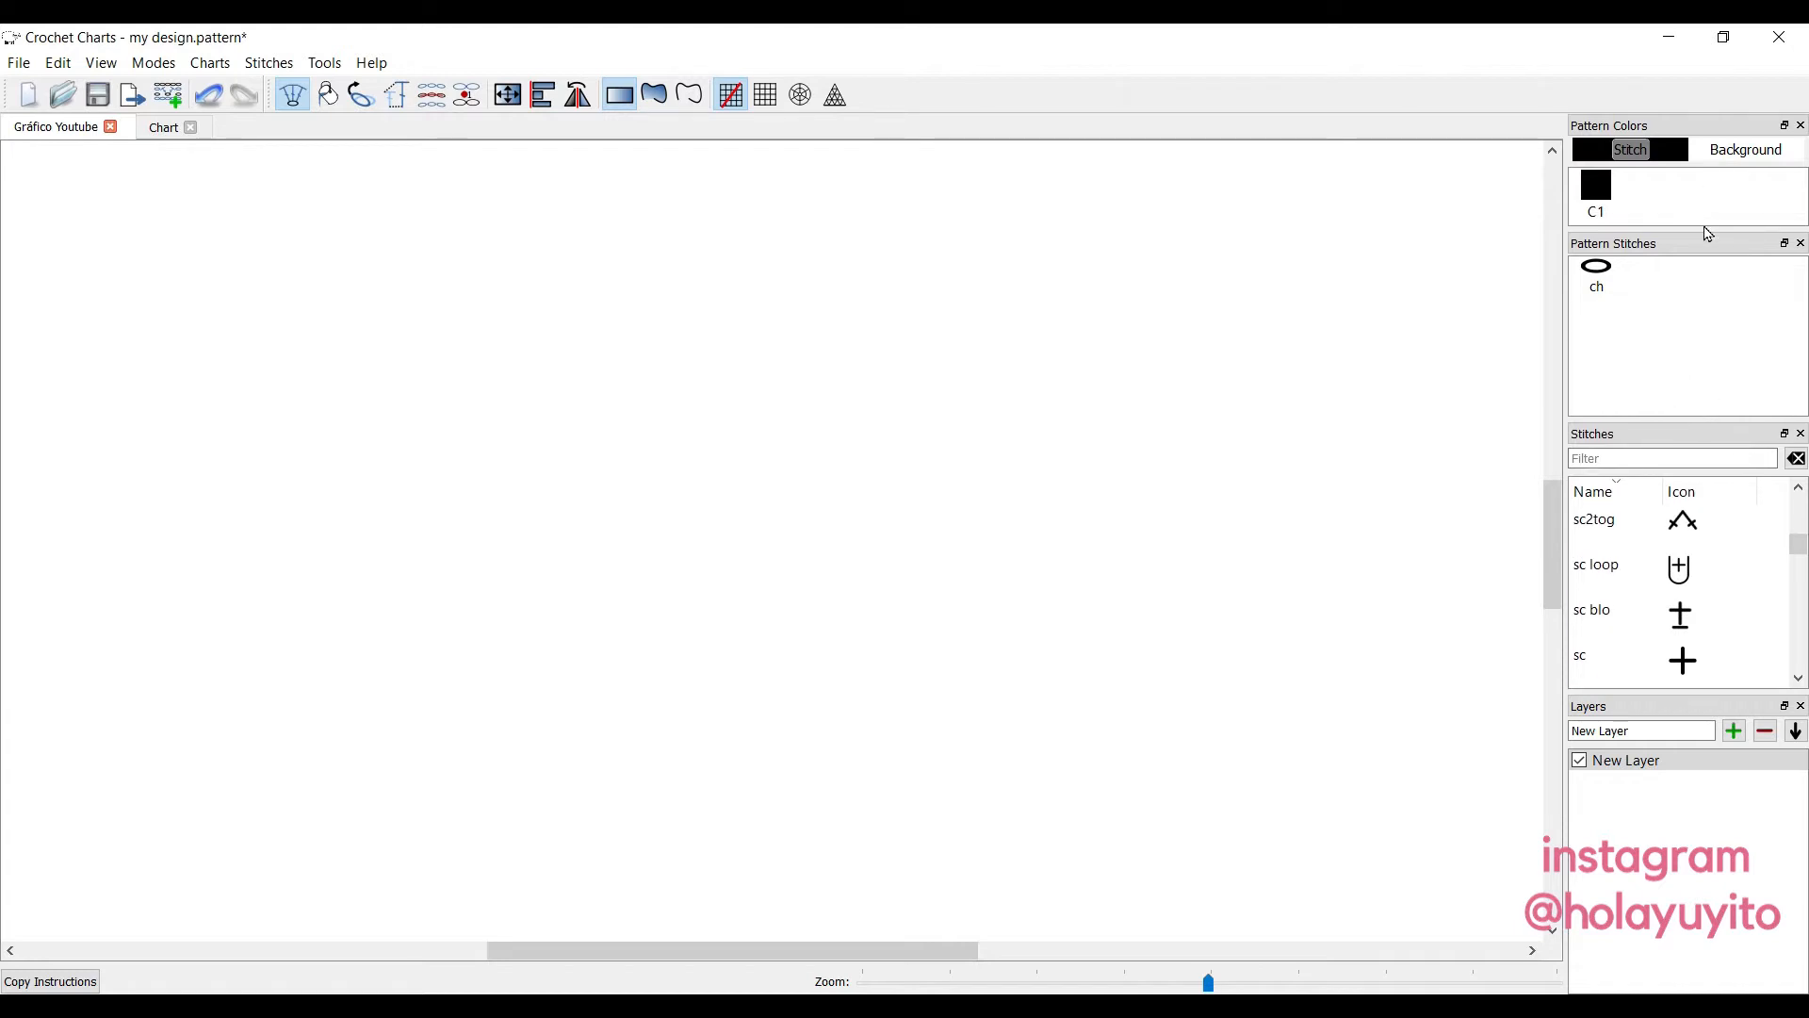
drag(1703, 229, 1703, 295)
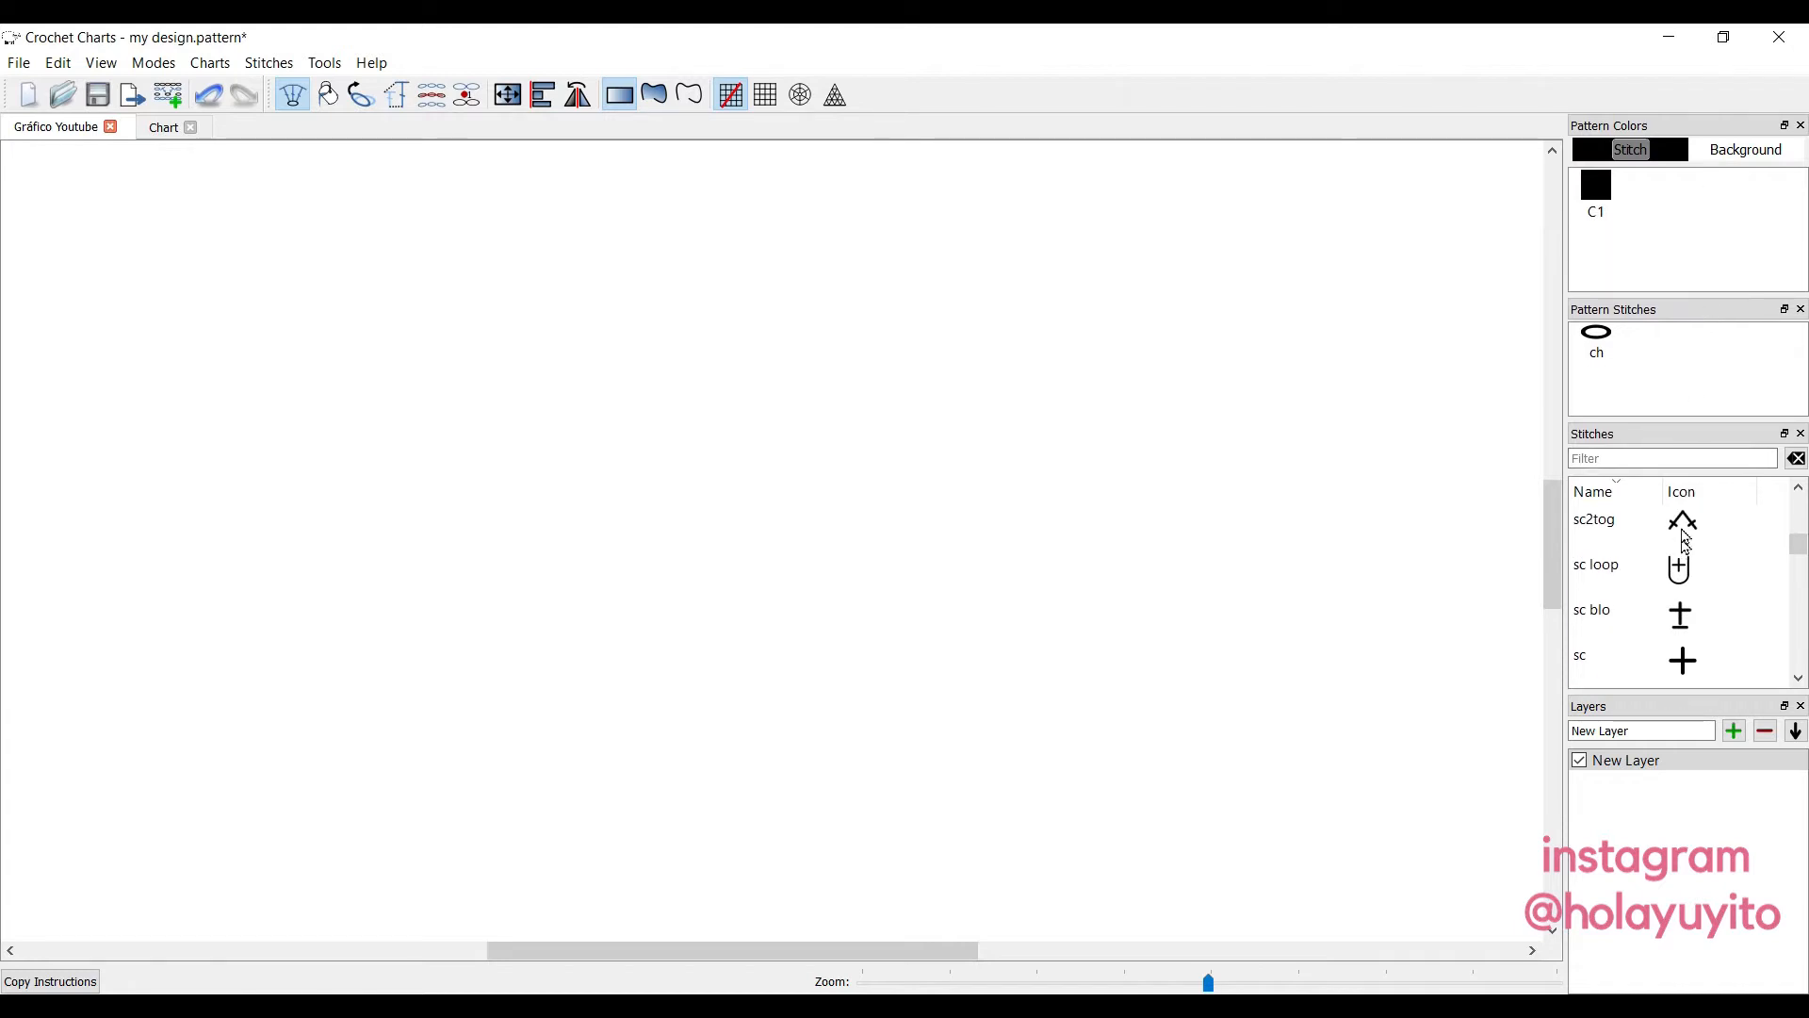
Float the Stitches list over the chart, make it taller, and float the edit mode toolbar over the lower canvas.
drag(1687, 444, 133, 201)
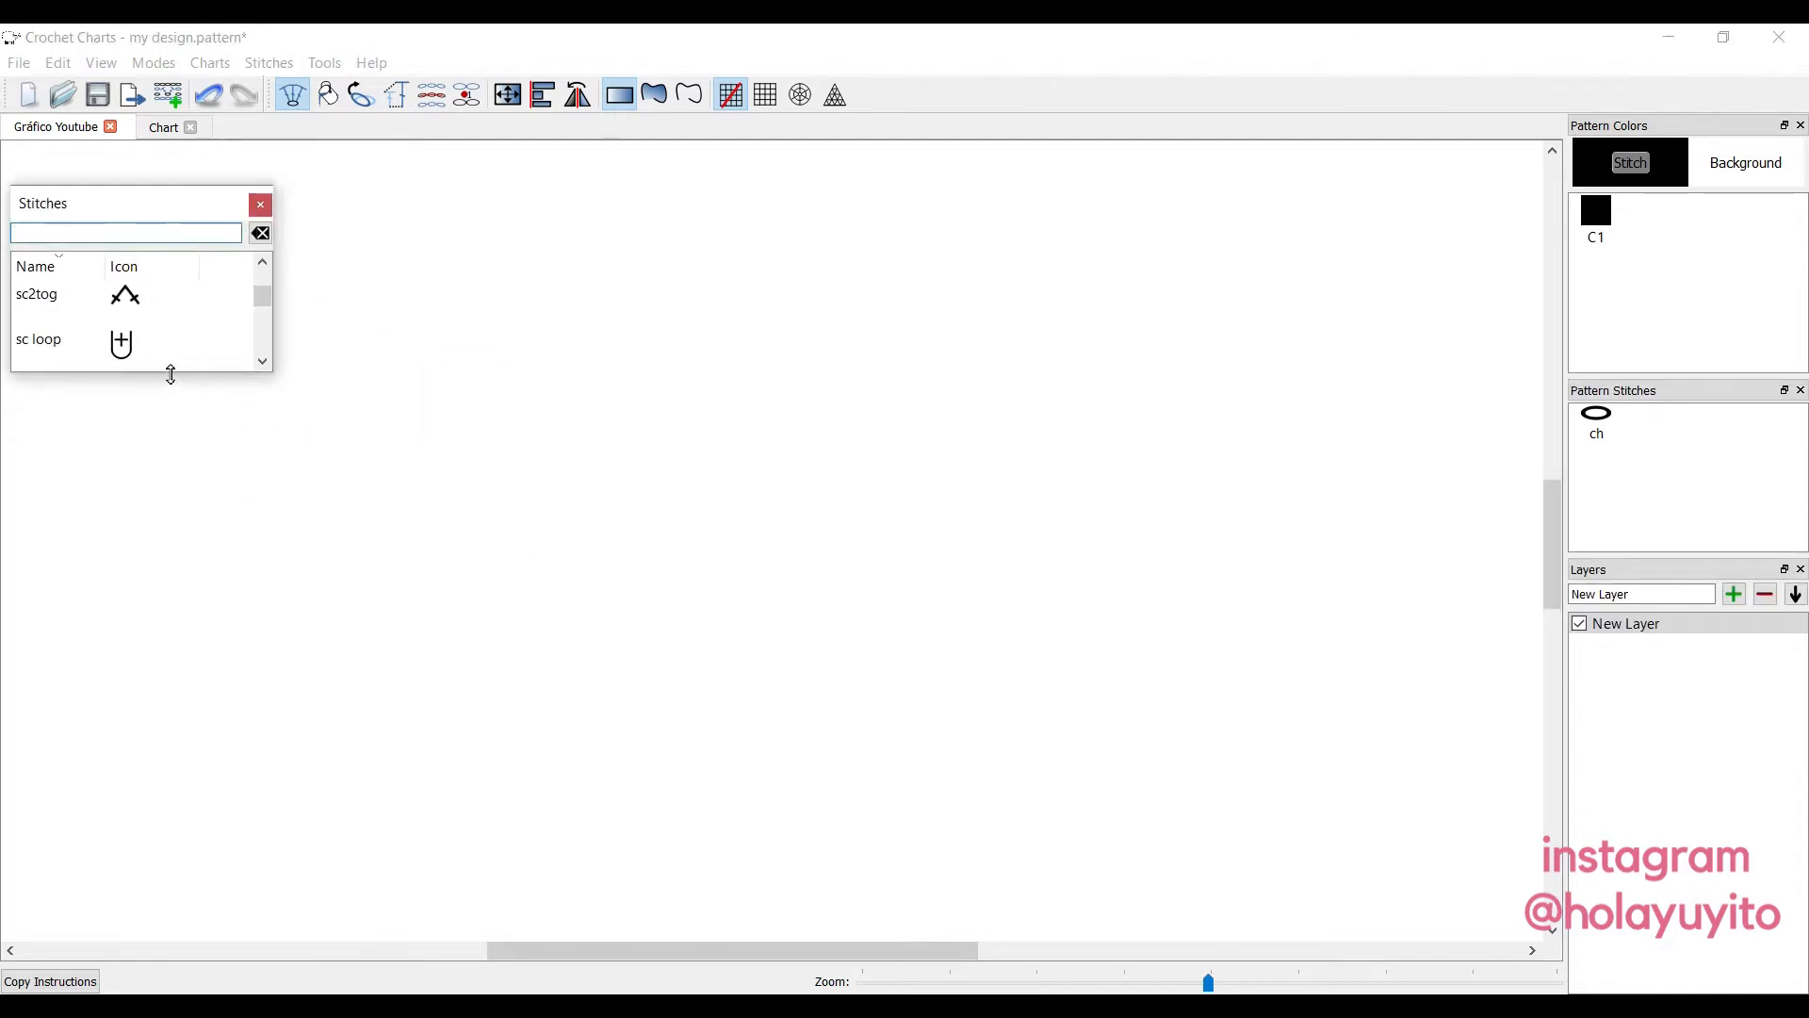
drag(170, 372, 172, 906)
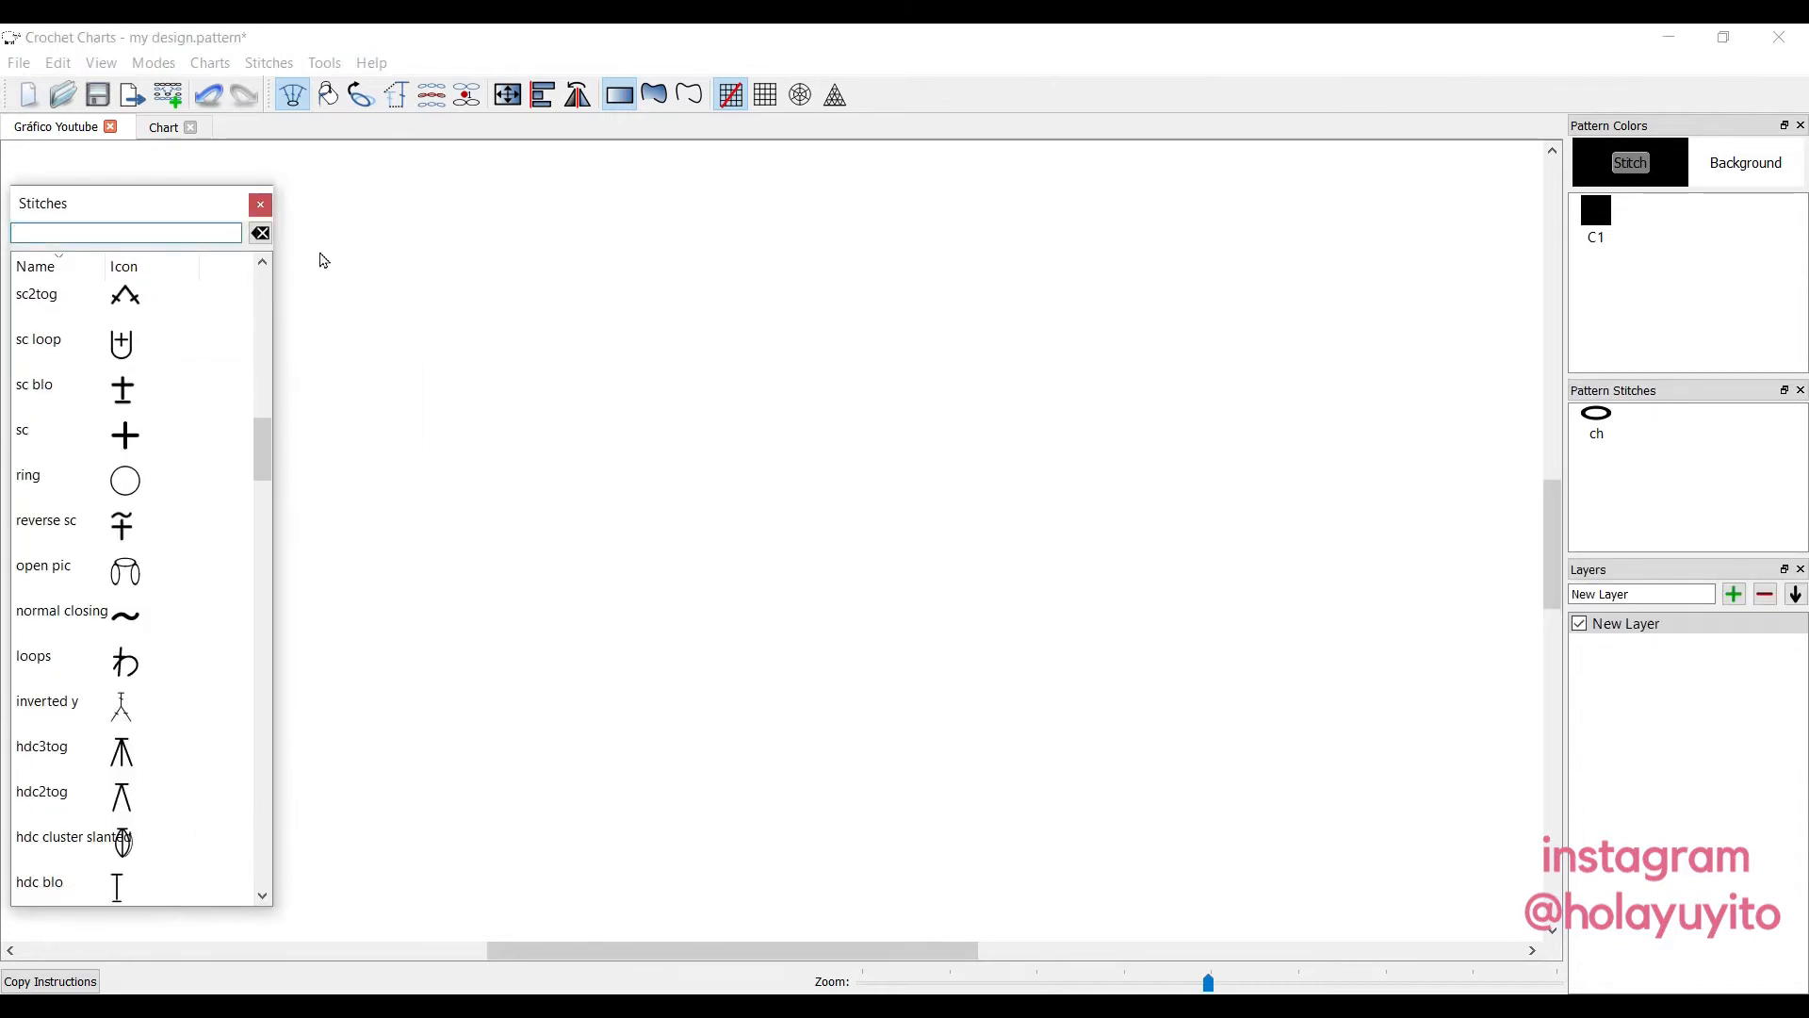
drag(211, 211, 211, 207)
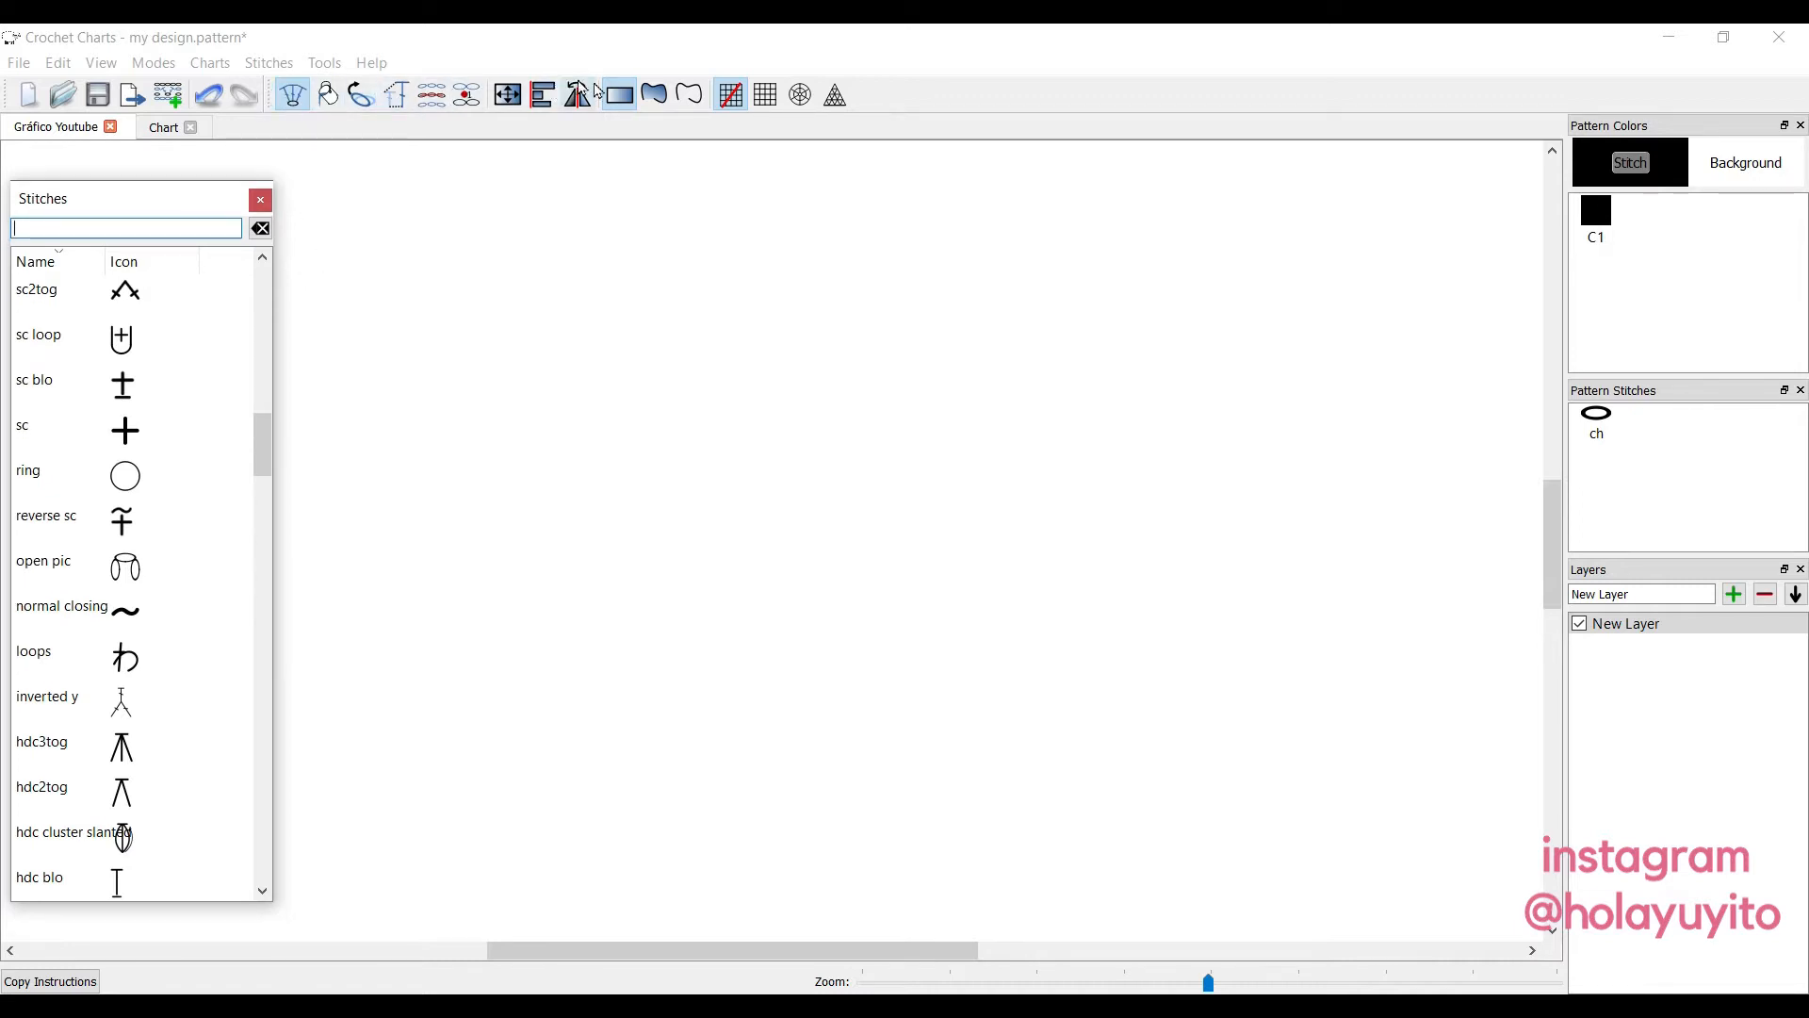
drag(275, 94, 490, 753)
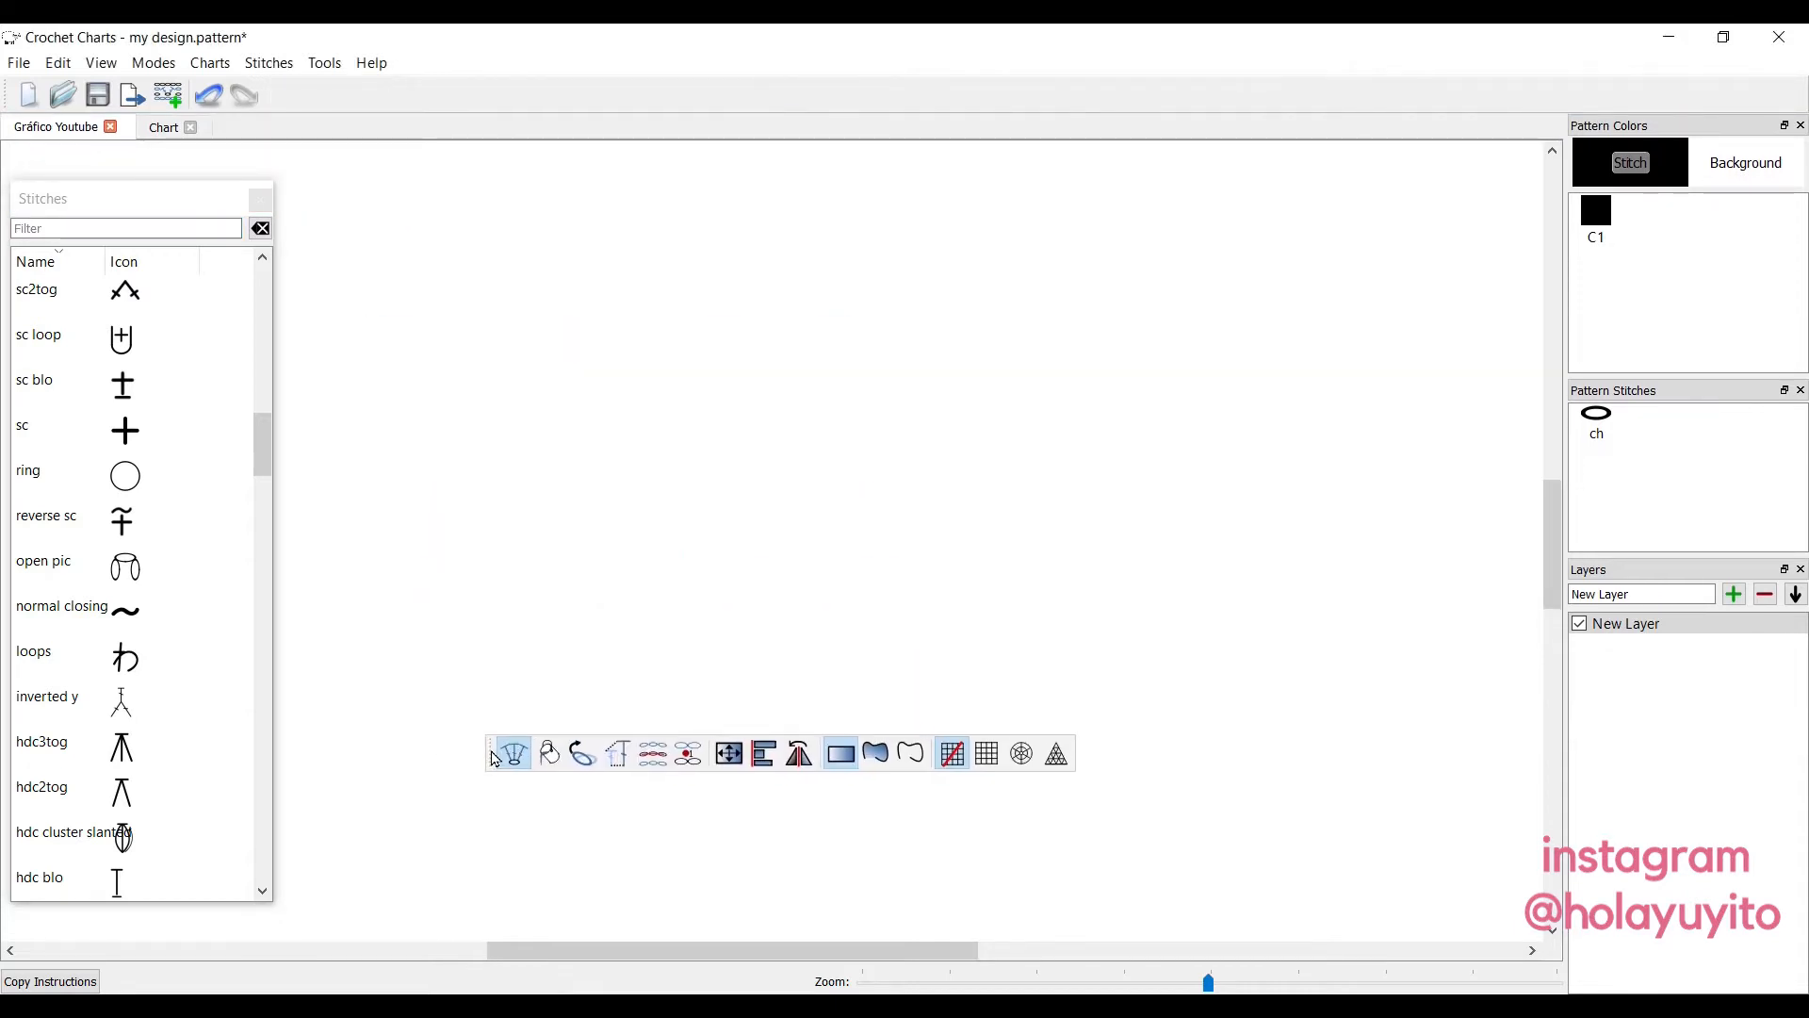
Place trial stitches on the chart and delete them.
click(633, 595)
drag(763, 517, 505, 709)
key(Delete)
Choose the sc stitch, place it on the chart and delete the trial placements.
click(86, 447)
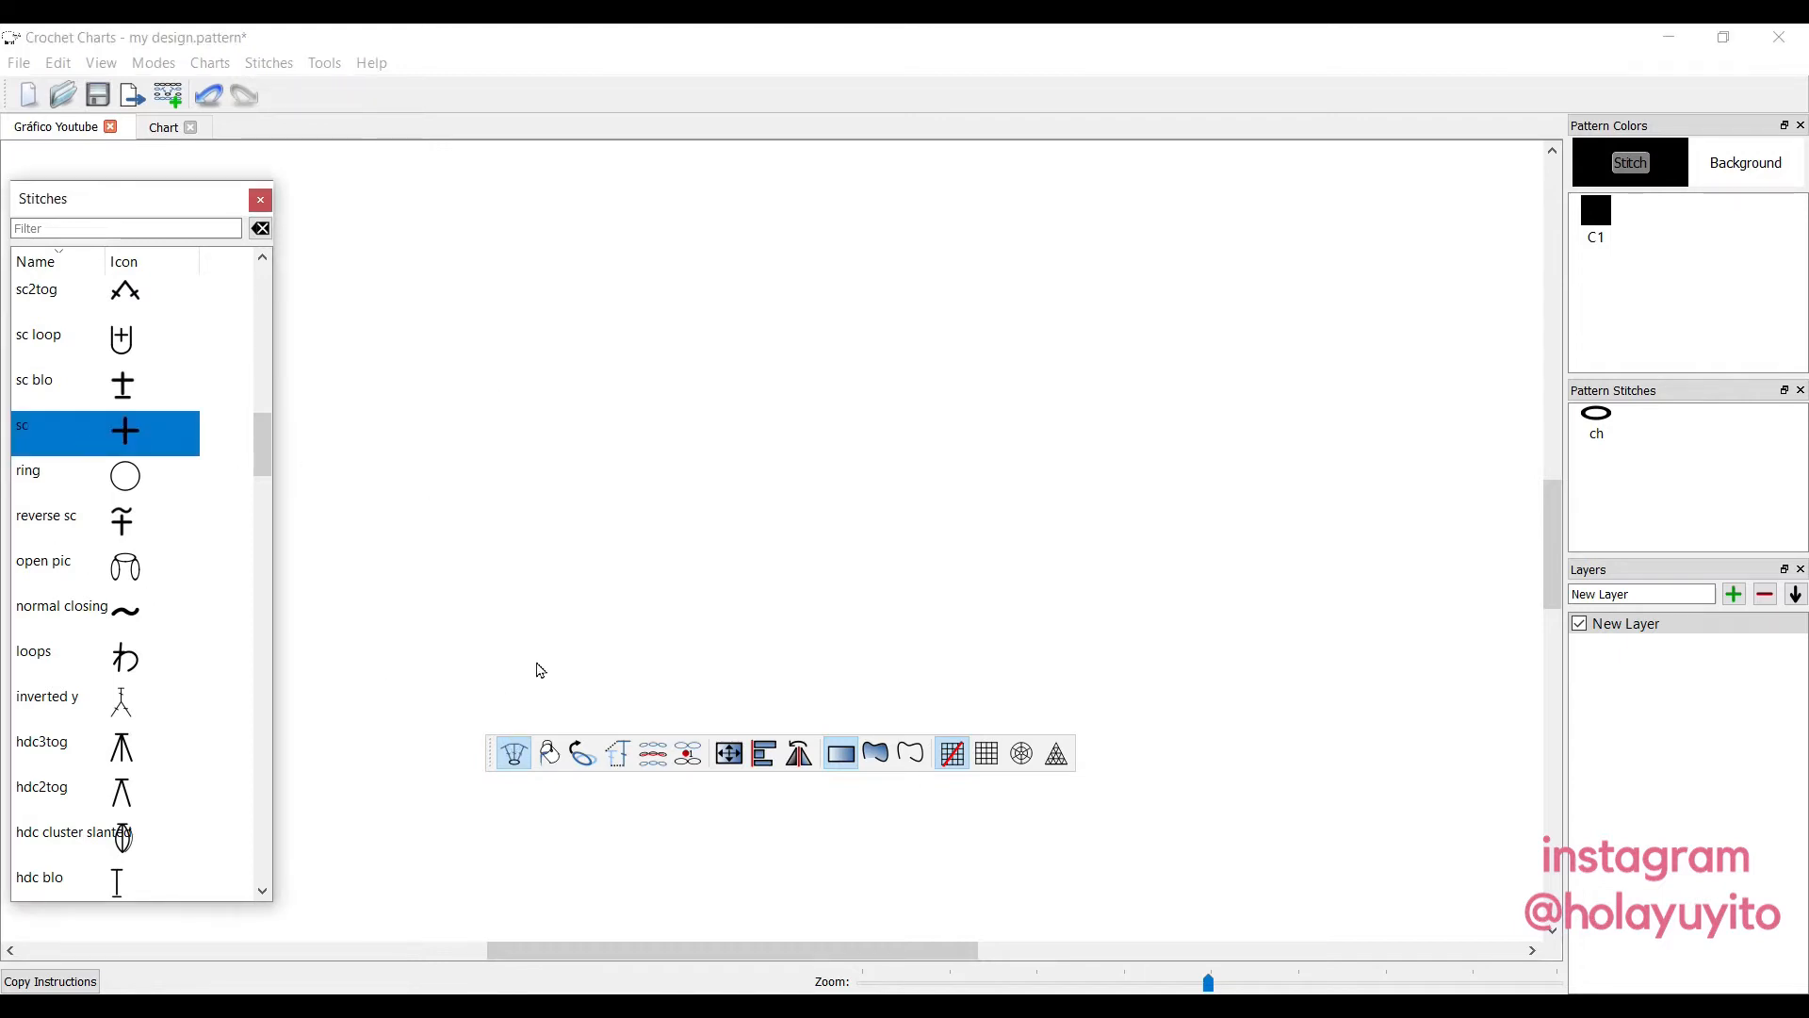
click(464, 477)
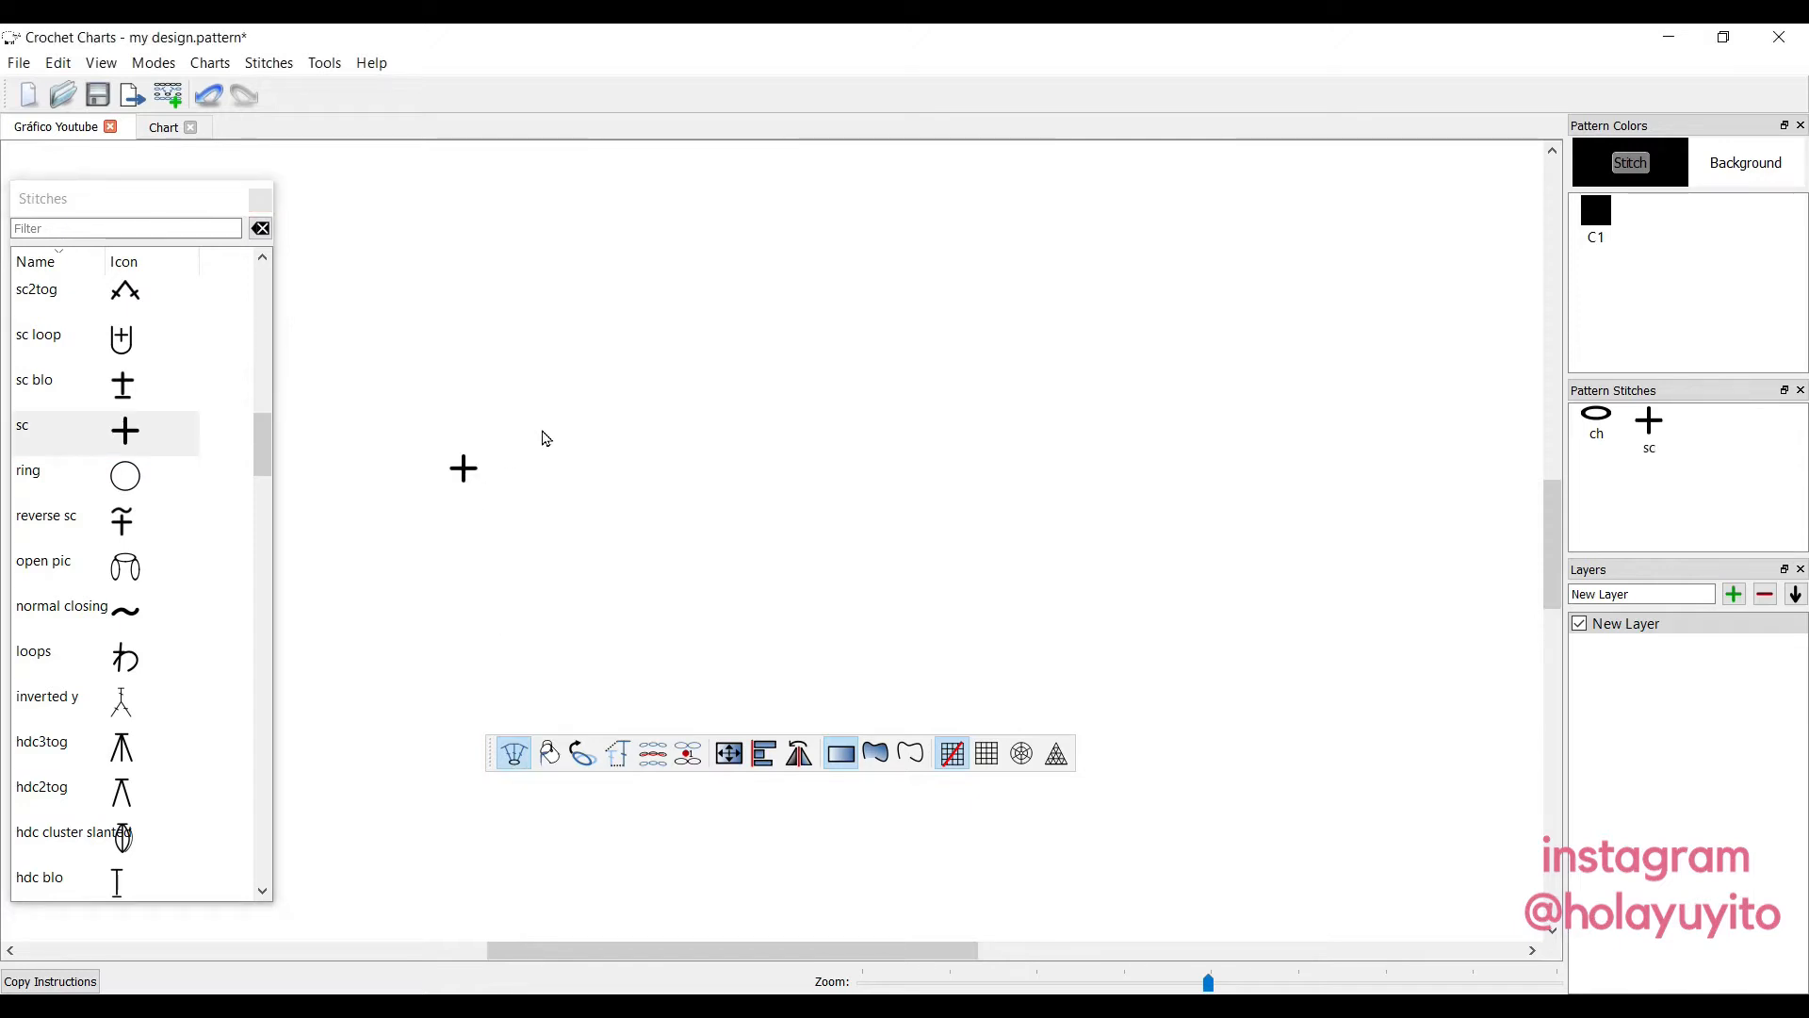
click(667, 368)
drag(785, 305, 347, 589)
key(Delete)
Set the stitch colour to magenta (Red 170, Green 0, Blue 127) and recolour the sc stitch on the chart.
click(550, 755)
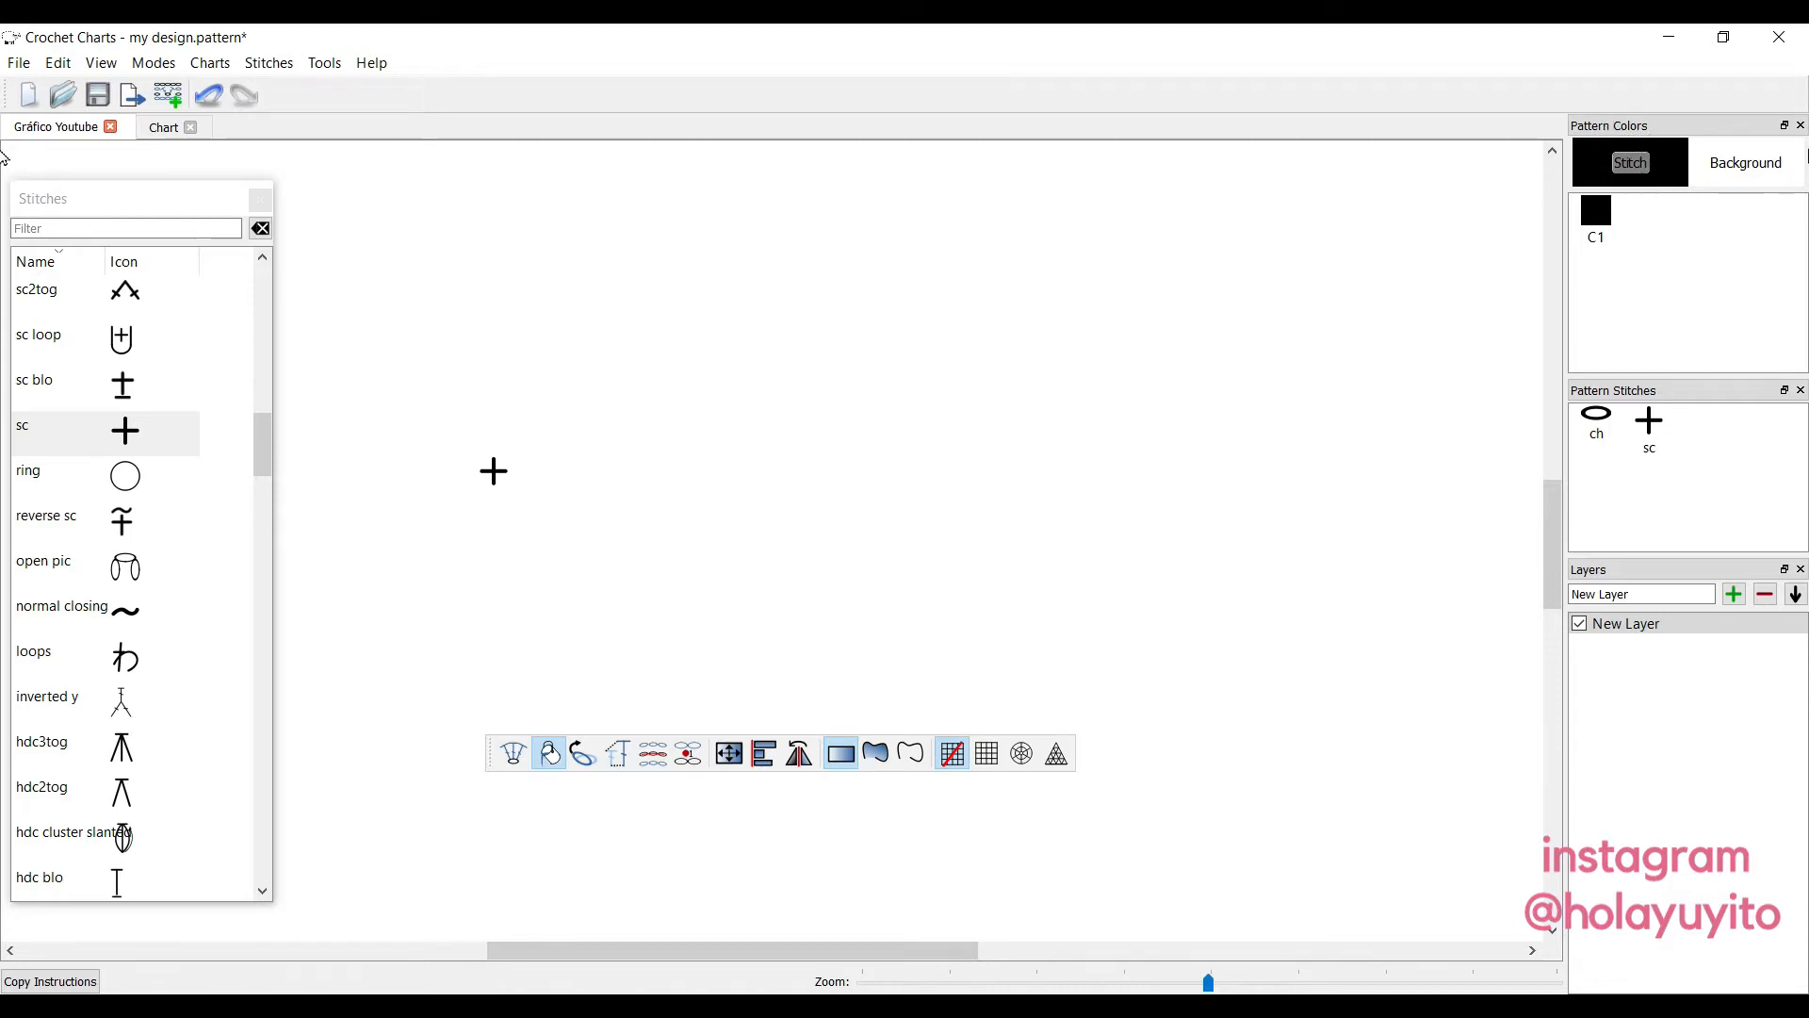
click(1649, 160)
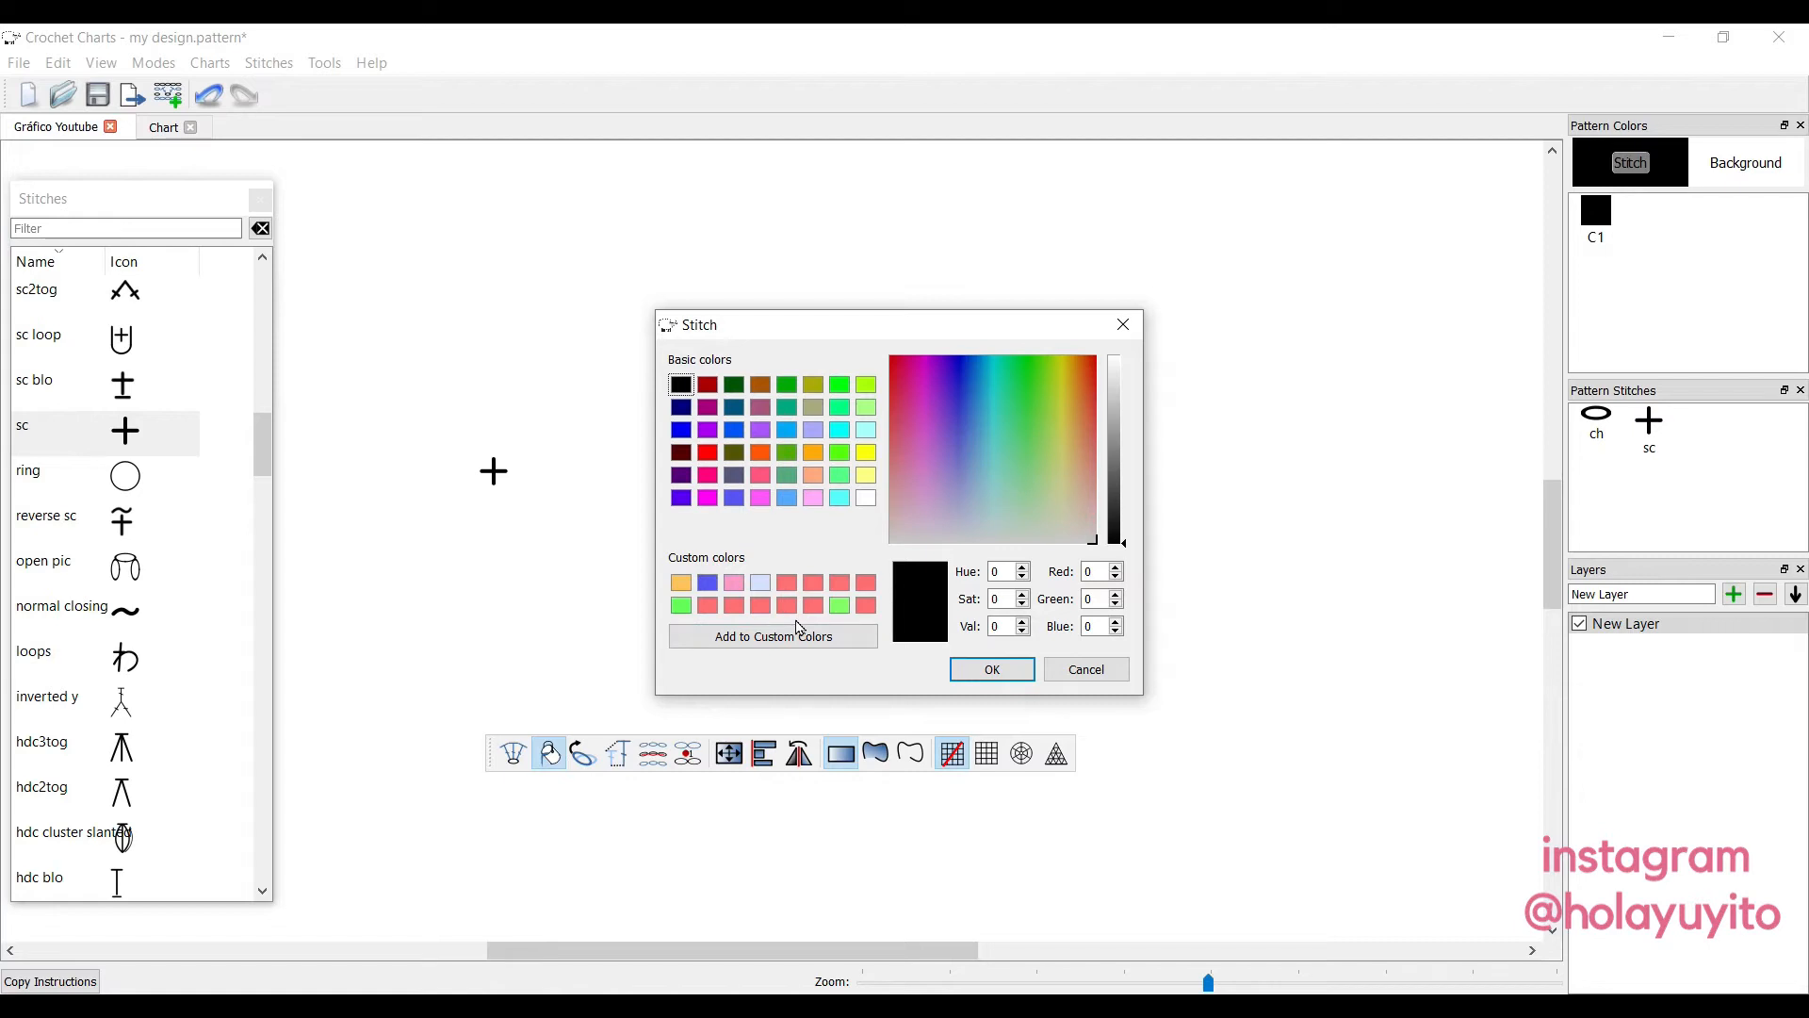
click(707, 431)
click(709, 411)
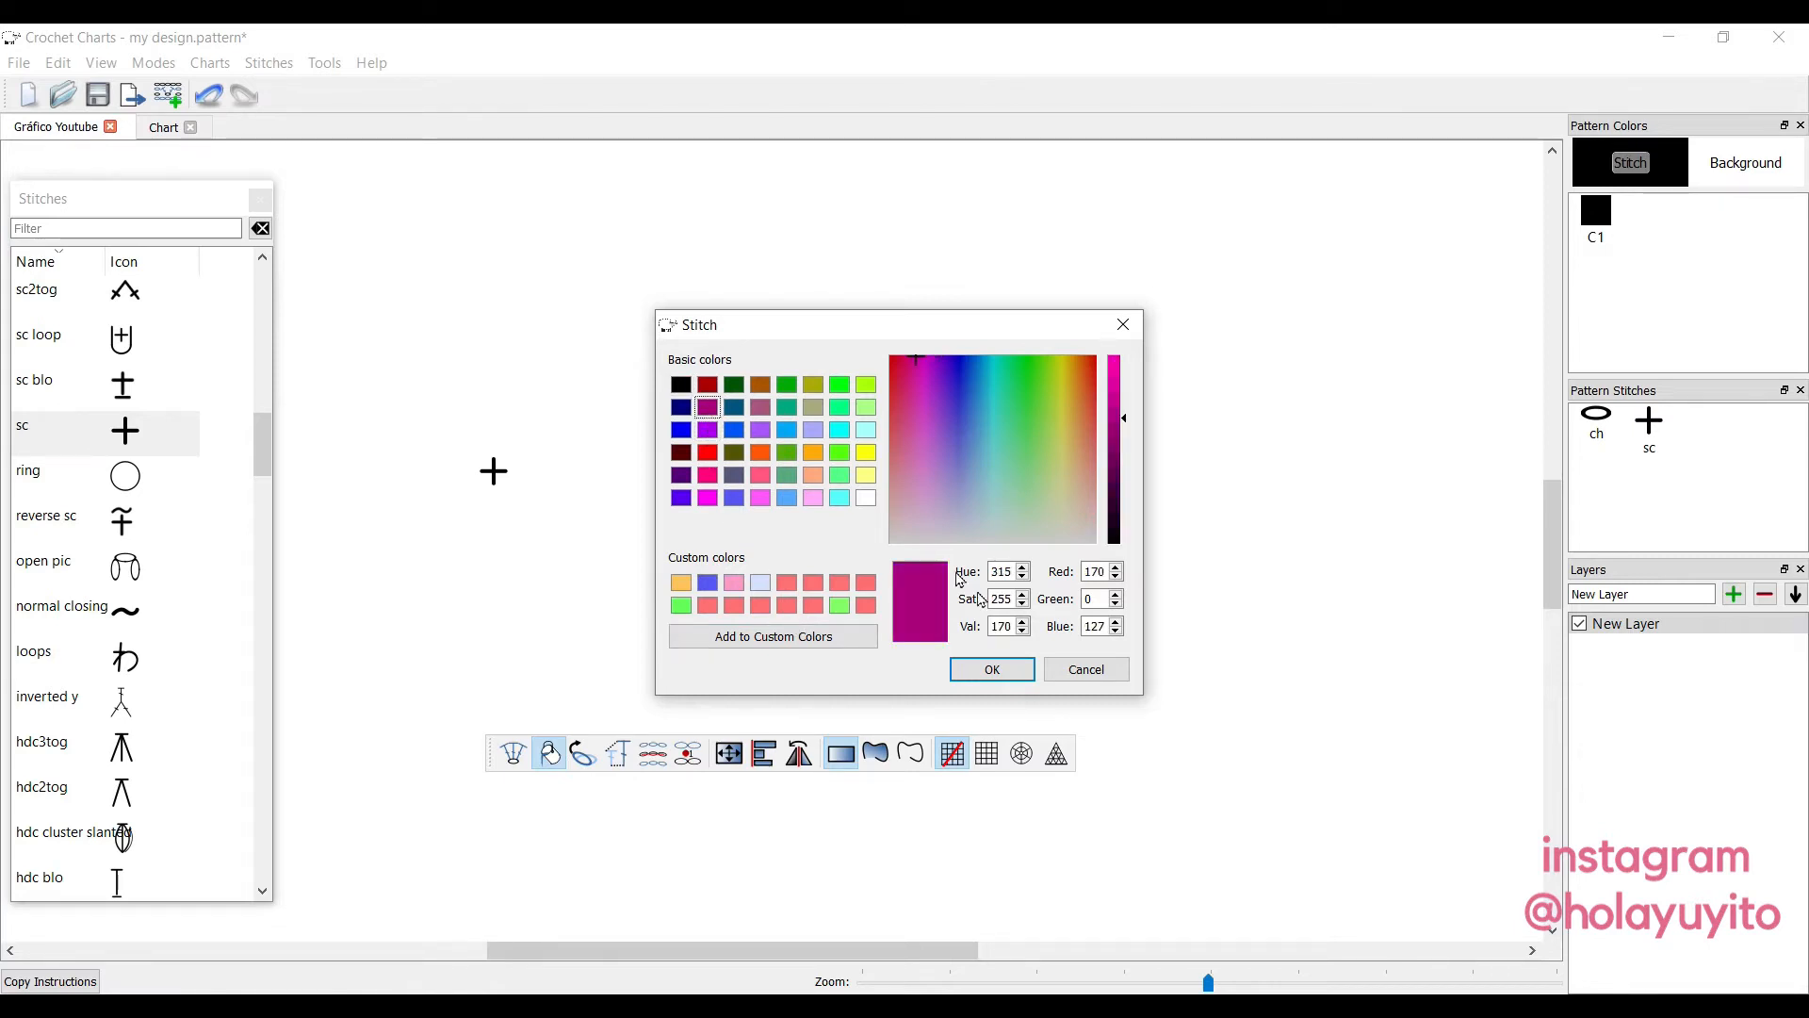
click(997, 671)
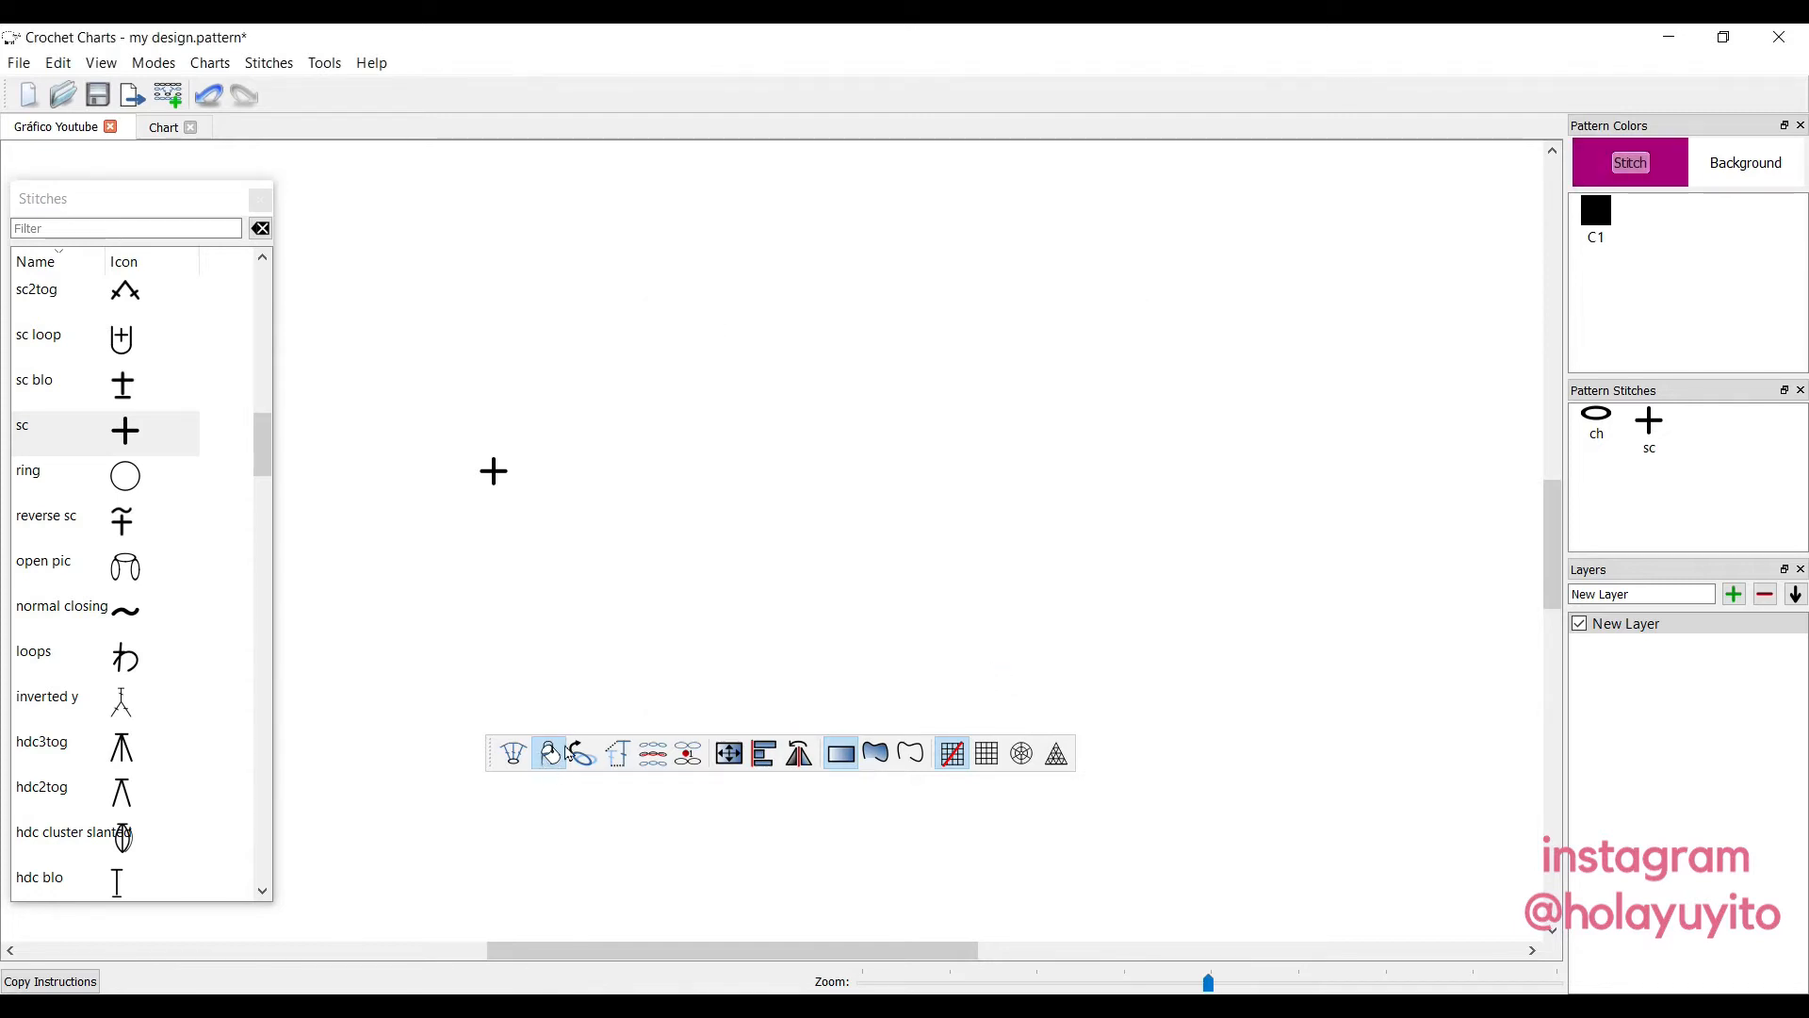
click(499, 479)
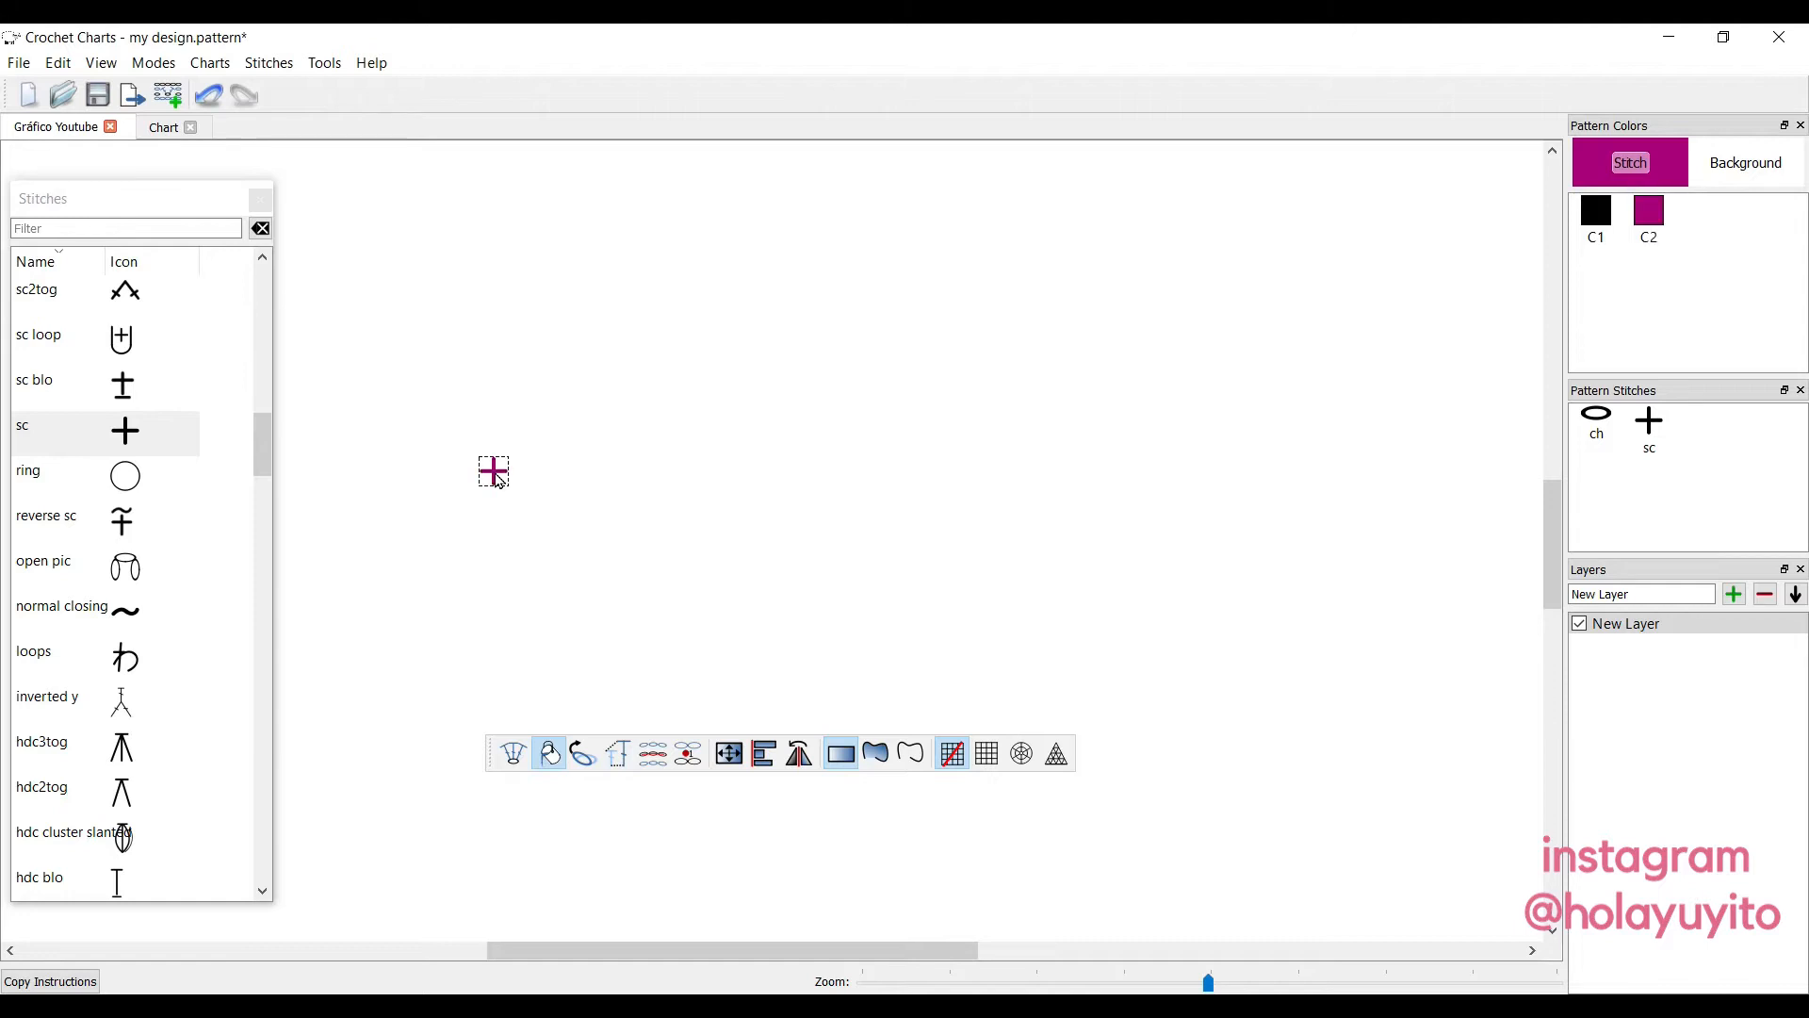
Return to stitch placement and add four magenta sc stitches across the chart.
click(514, 754)
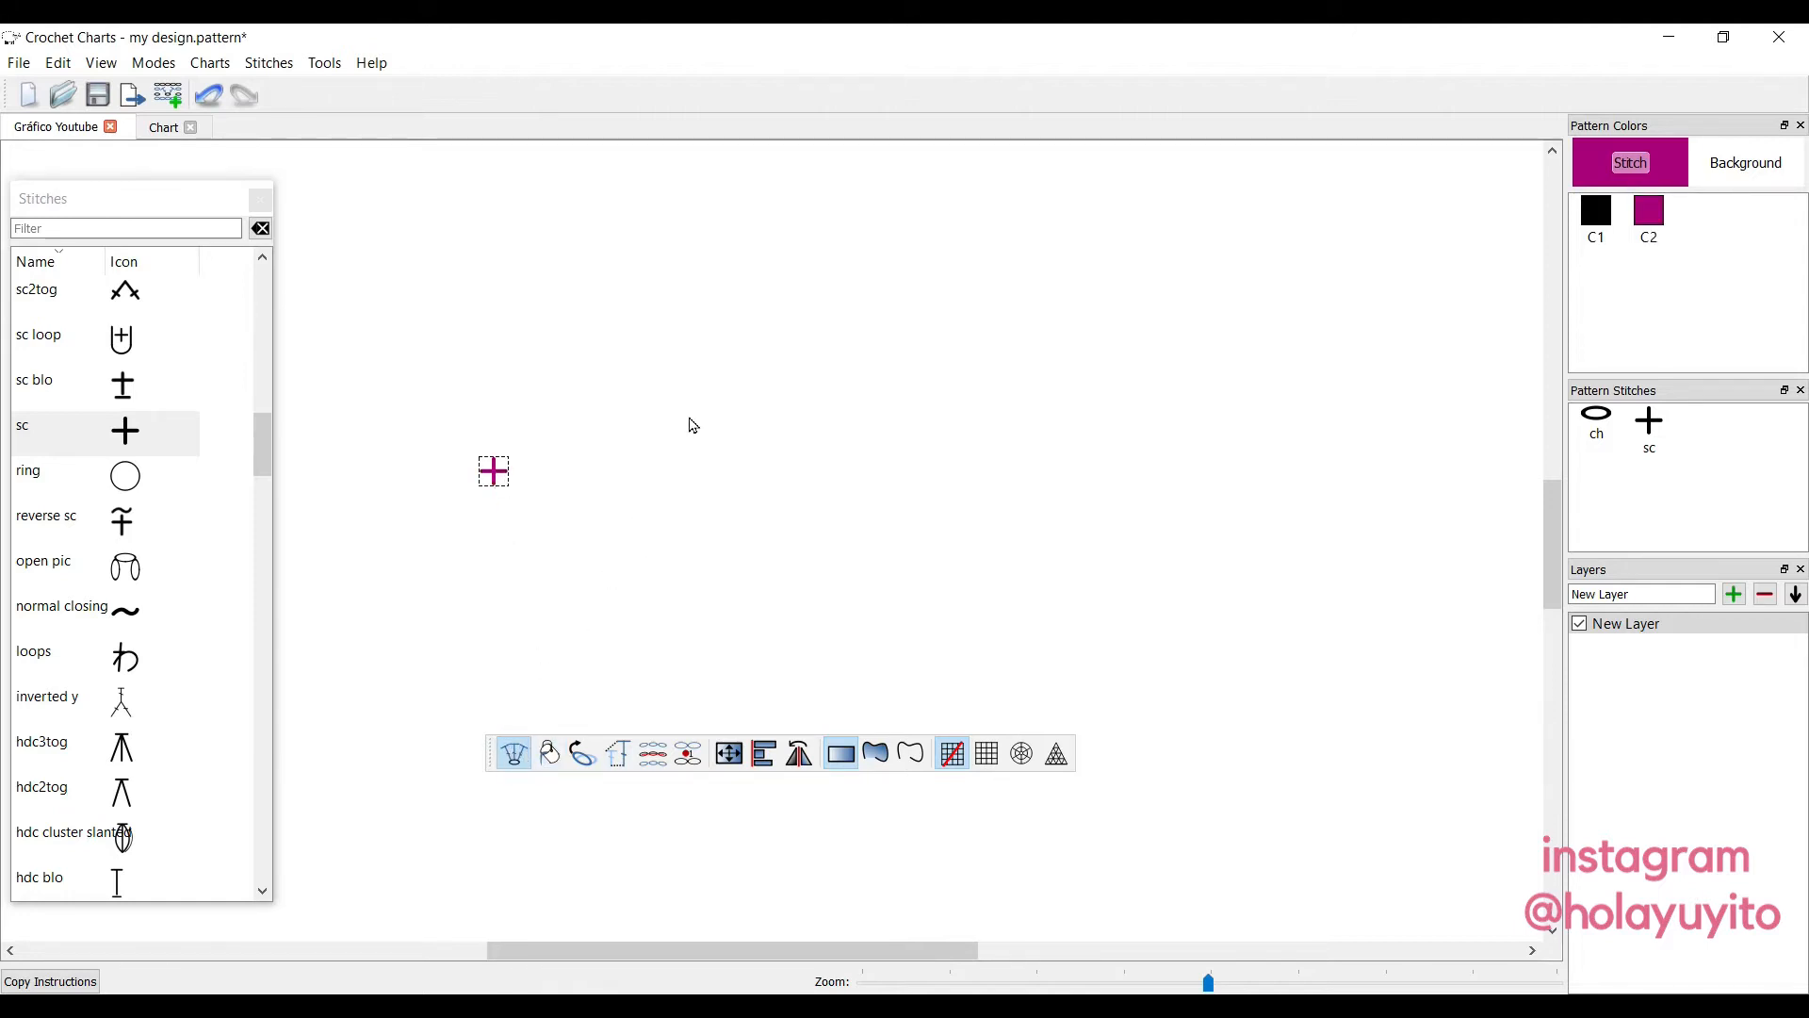
click(636, 466)
click(696, 514)
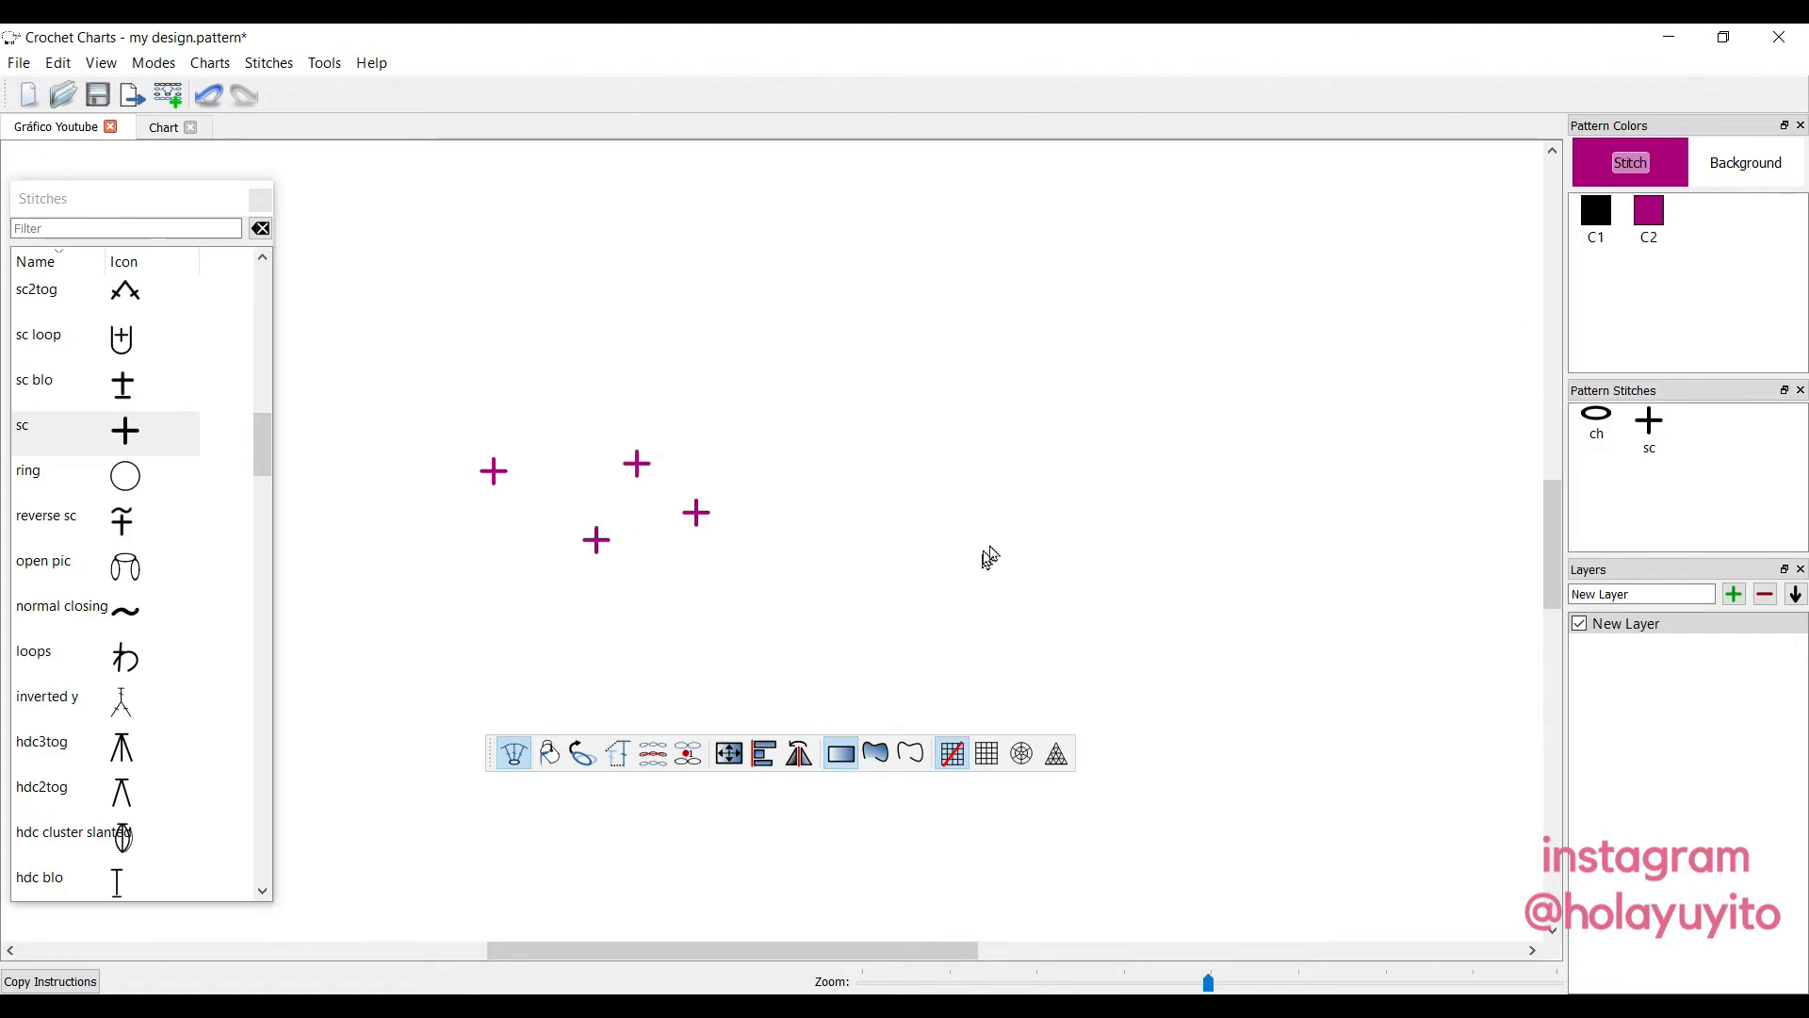
click(1126, 495)
Add three sc stitches in black C1, switch back to magenta C2 and add two more.
click(1596, 211)
click(666, 415)
click(841, 342)
click(819, 529)
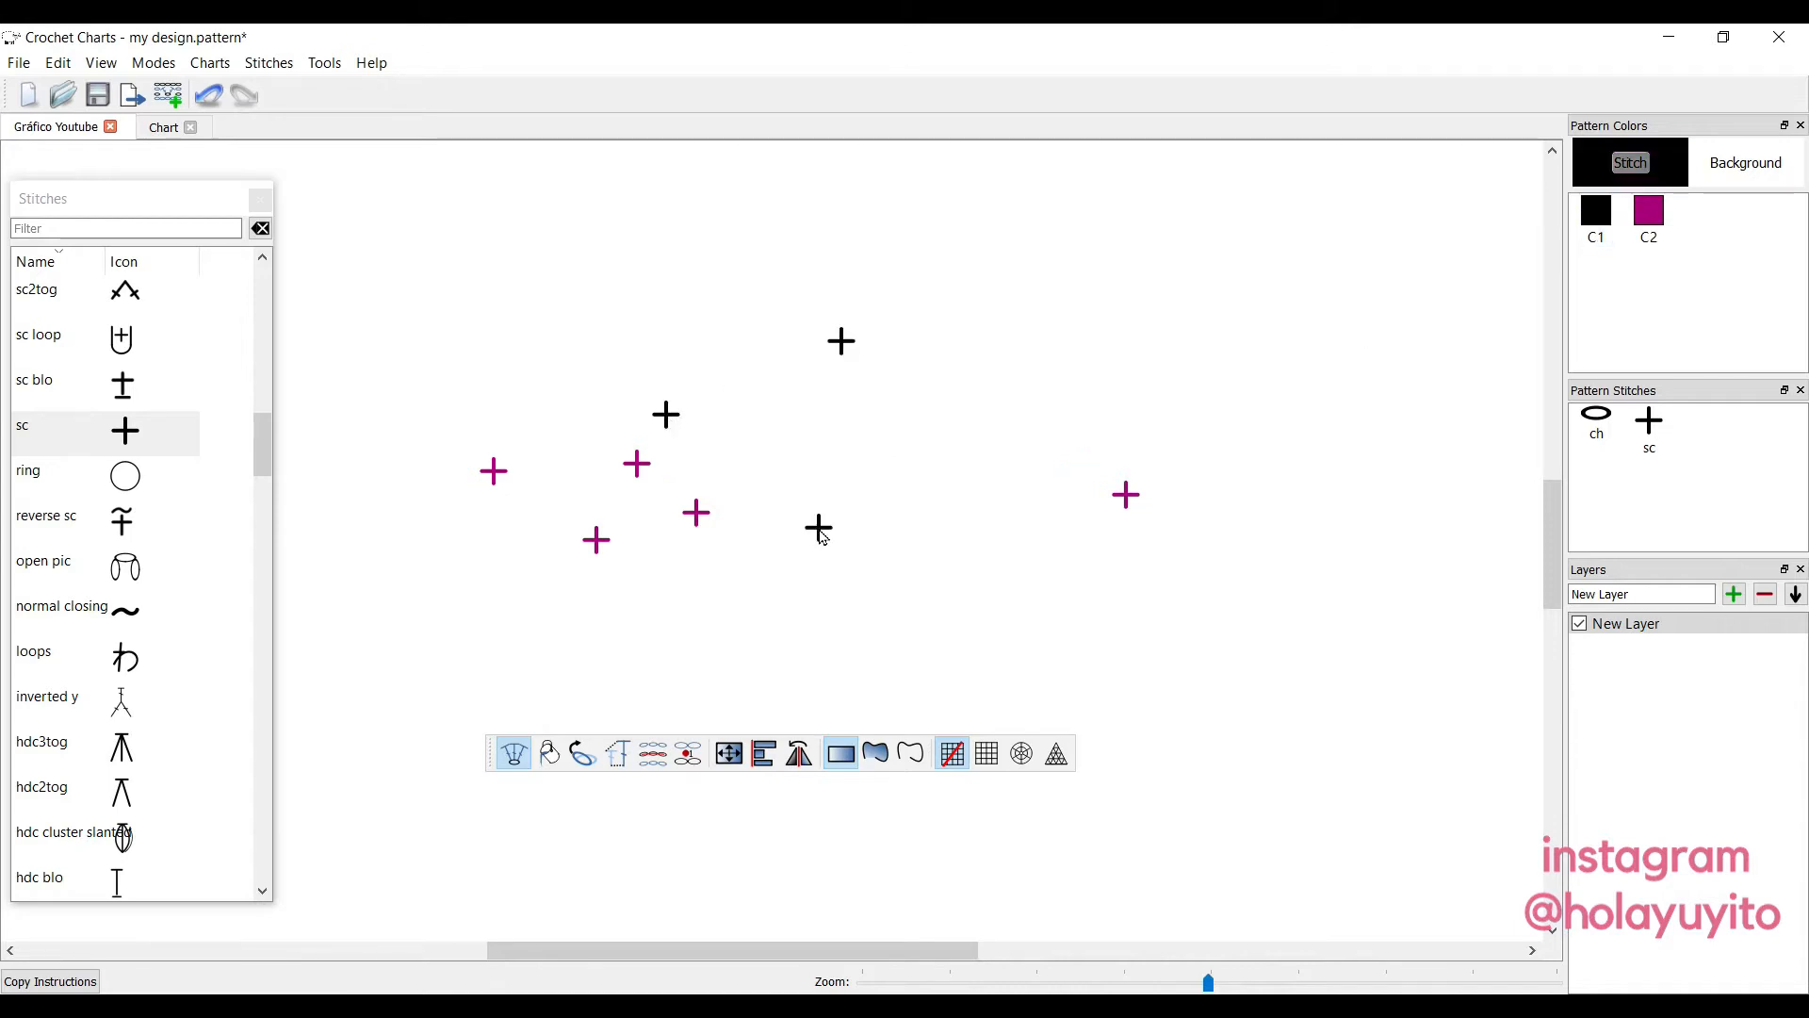
click(1658, 217)
click(838, 369)
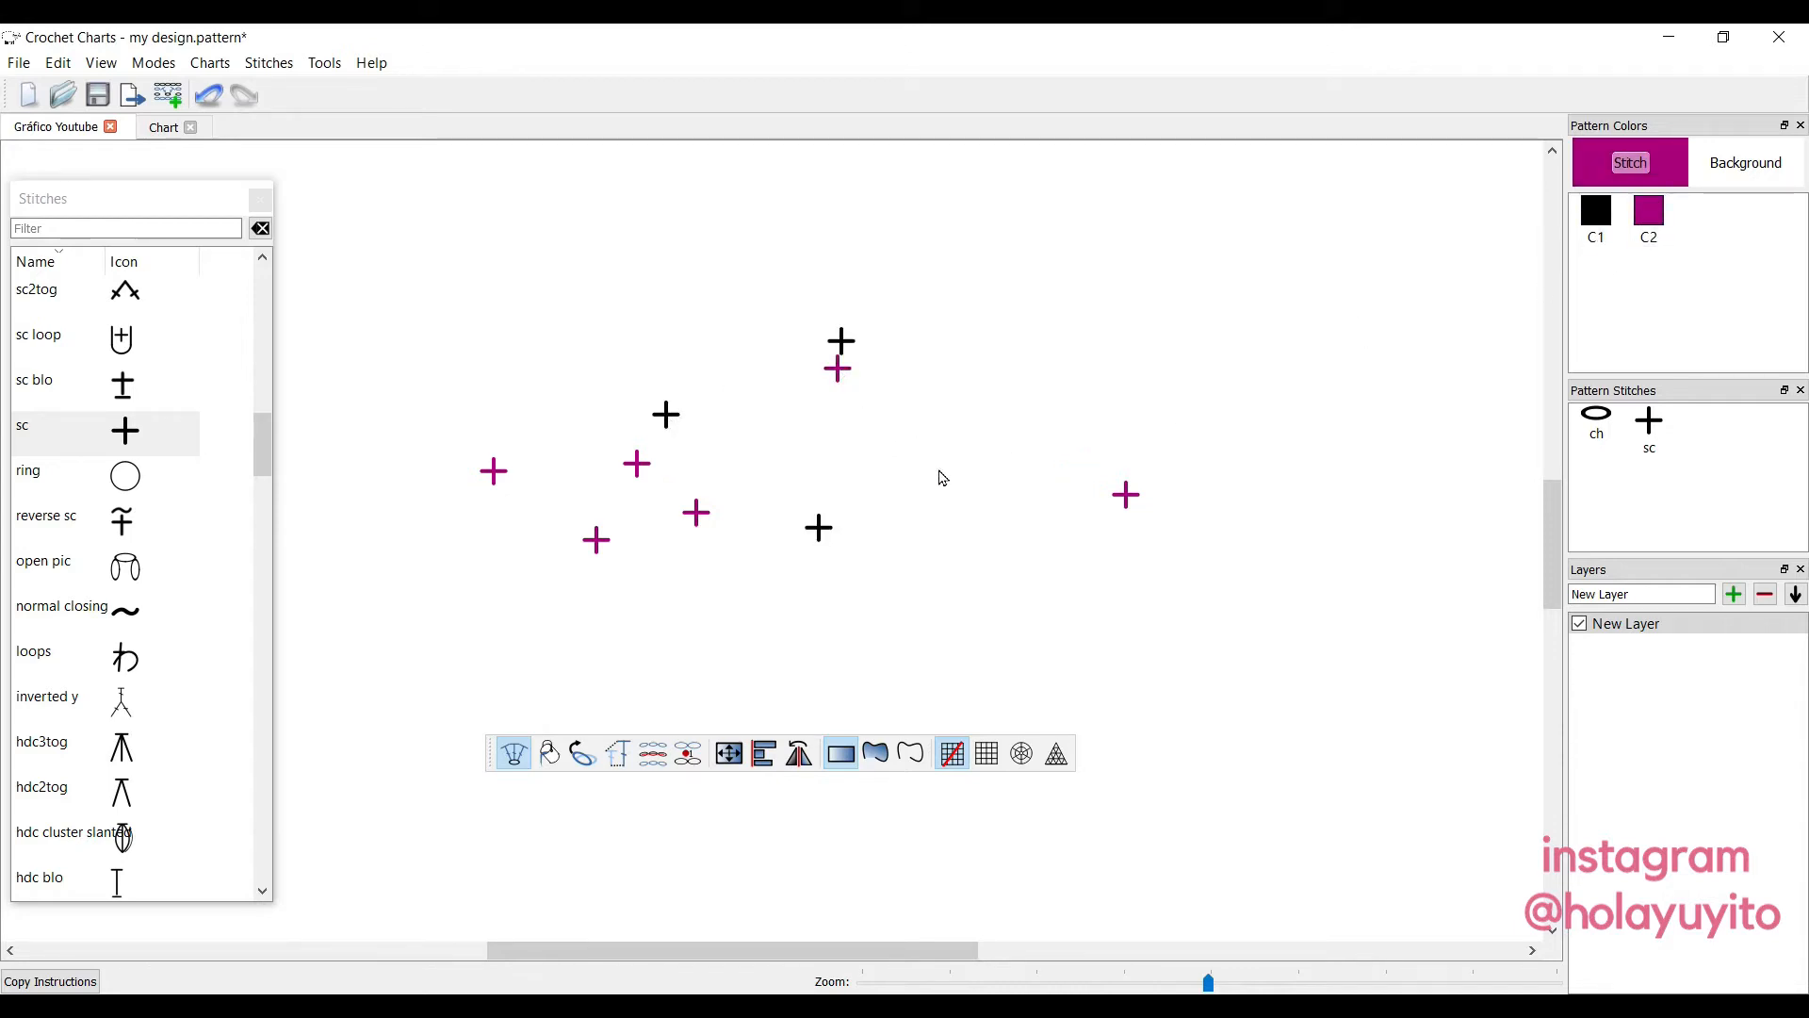
click(938, 470)
Rotate the lowest magenta sc stitch slightly and scale it up.
click(583, 755)
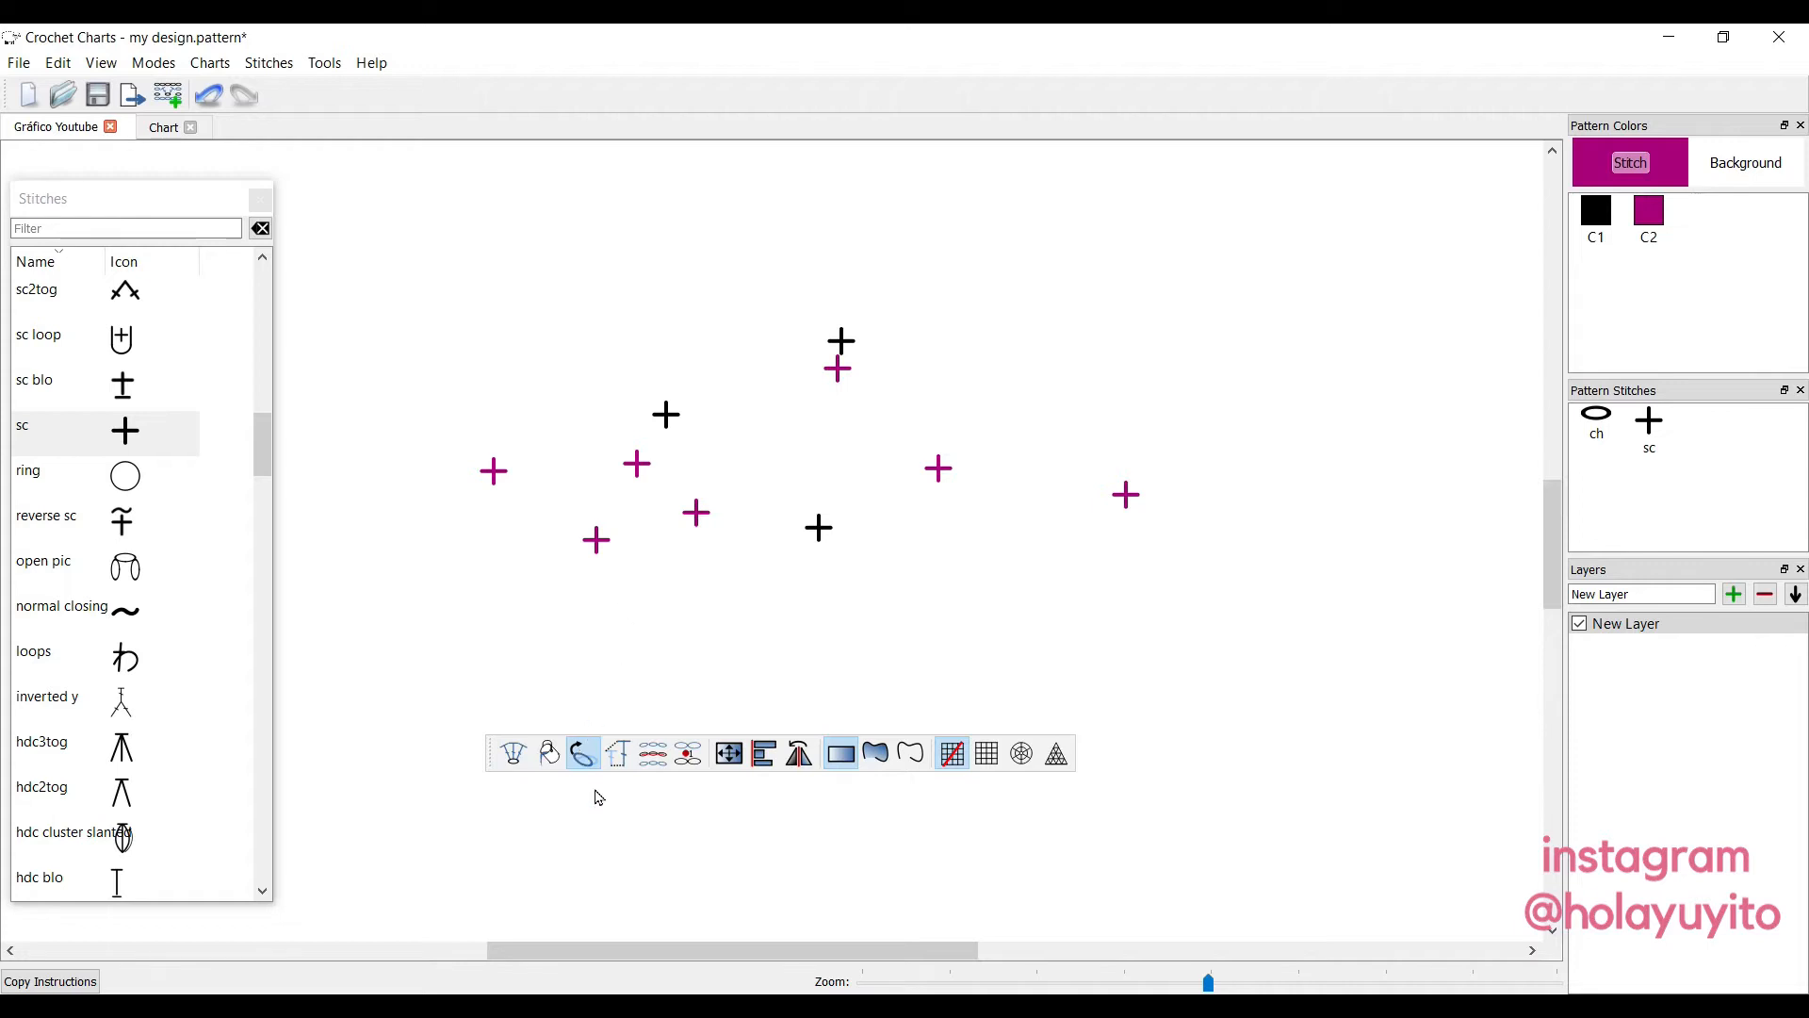
drag(613, 548, 599, 625)
click(619, 754)
mouse_move(597, 562)
mouse_down()
mouse_move(629, 617)
mouse_move(606, 594)
mouse_move(561, 647)
mouse_move(602, 556)
mouse_move(637, 569)
mouse_move(621, 558)
mouse_move(606, 594)
mouse_move(646, 594)
mouse_move(641, 654)
mouse_move(683, 624)
mouse_move(646, 546)
mouse_move(613, 573)
mouse_move(582, 543)
mouse_up()
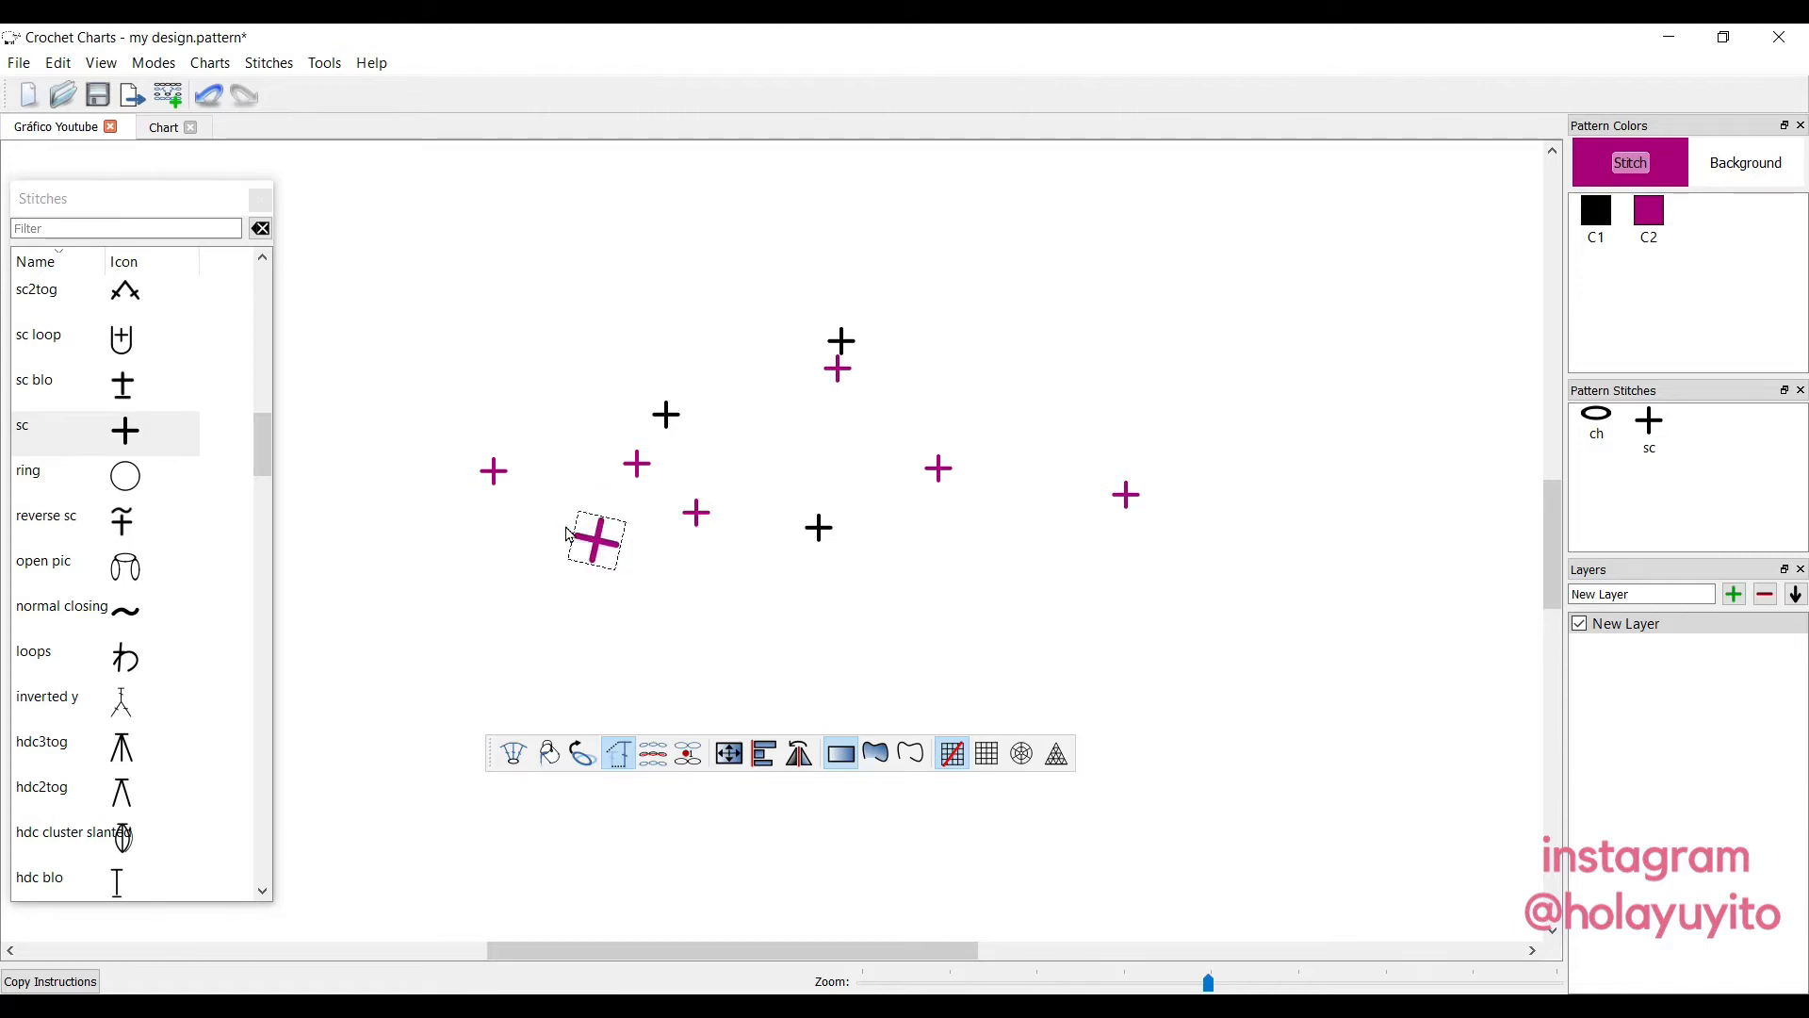
Delete the enlarged sc stitch and all the remaining sc stitches in the visible chart area.
key(Delete)
drag(1243, 280, 411, 663)
key(Delete)
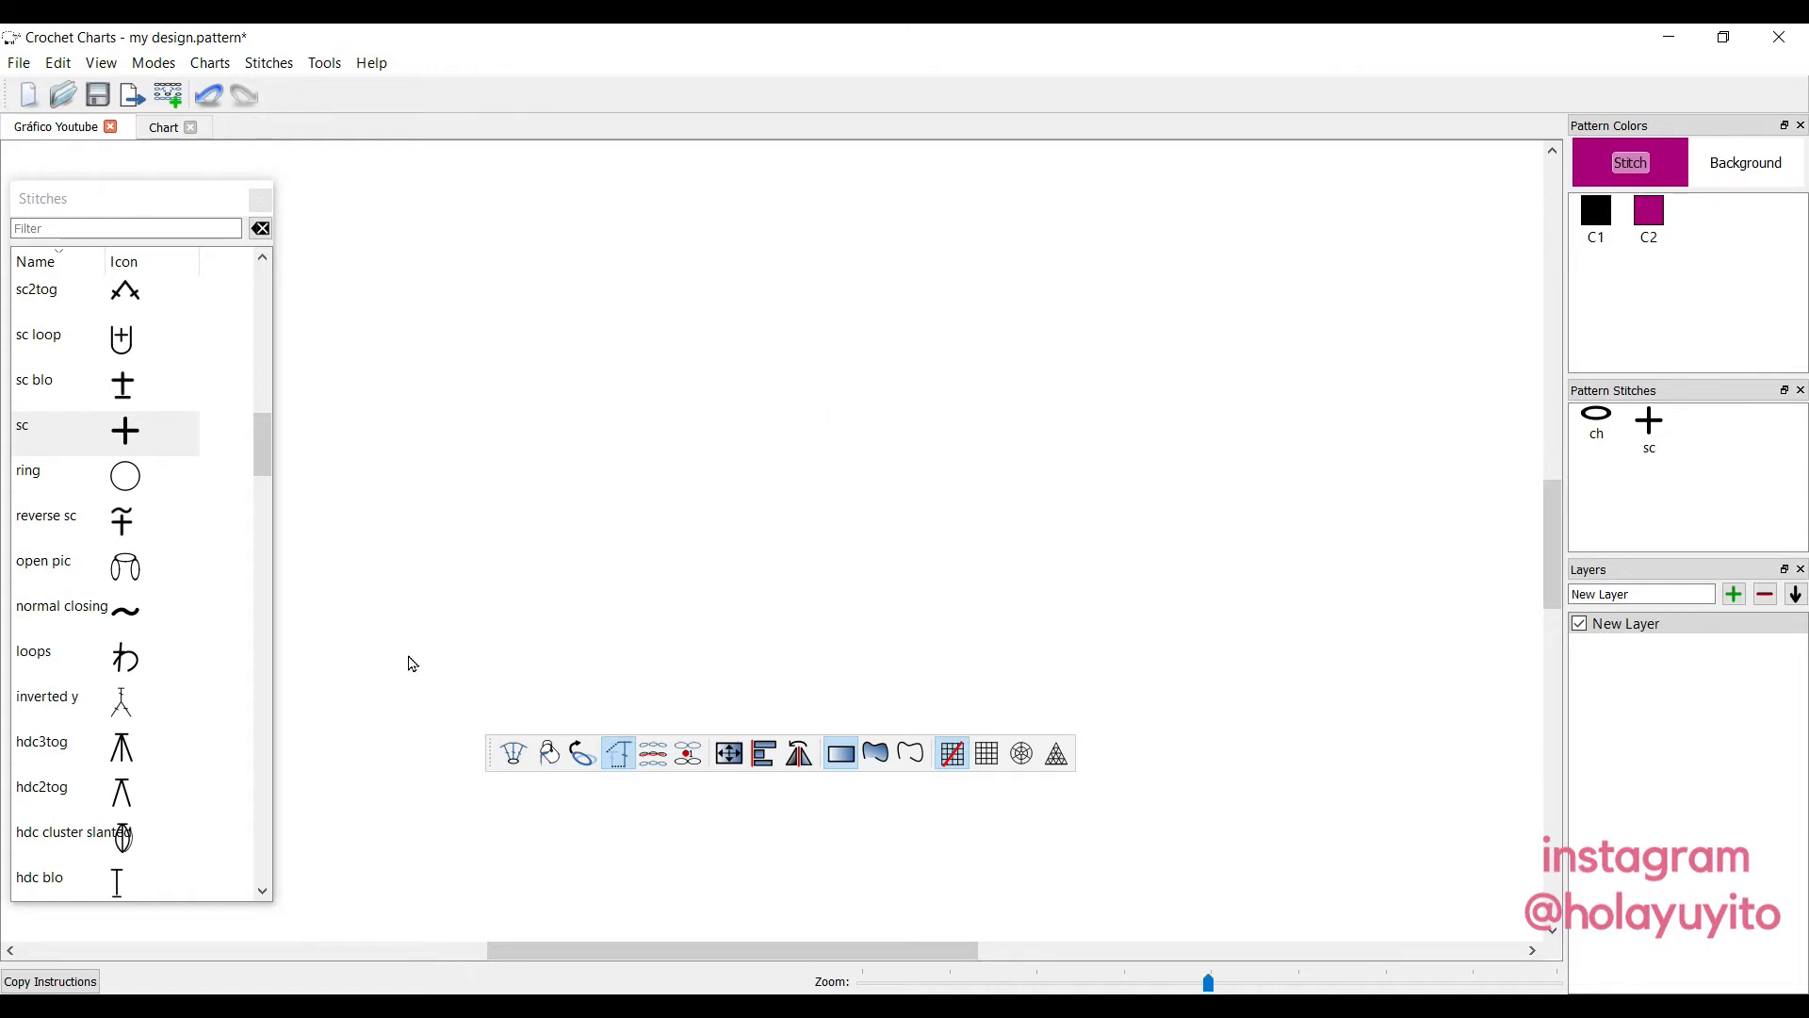
Show the square grid on the chart.
click(988, 755)
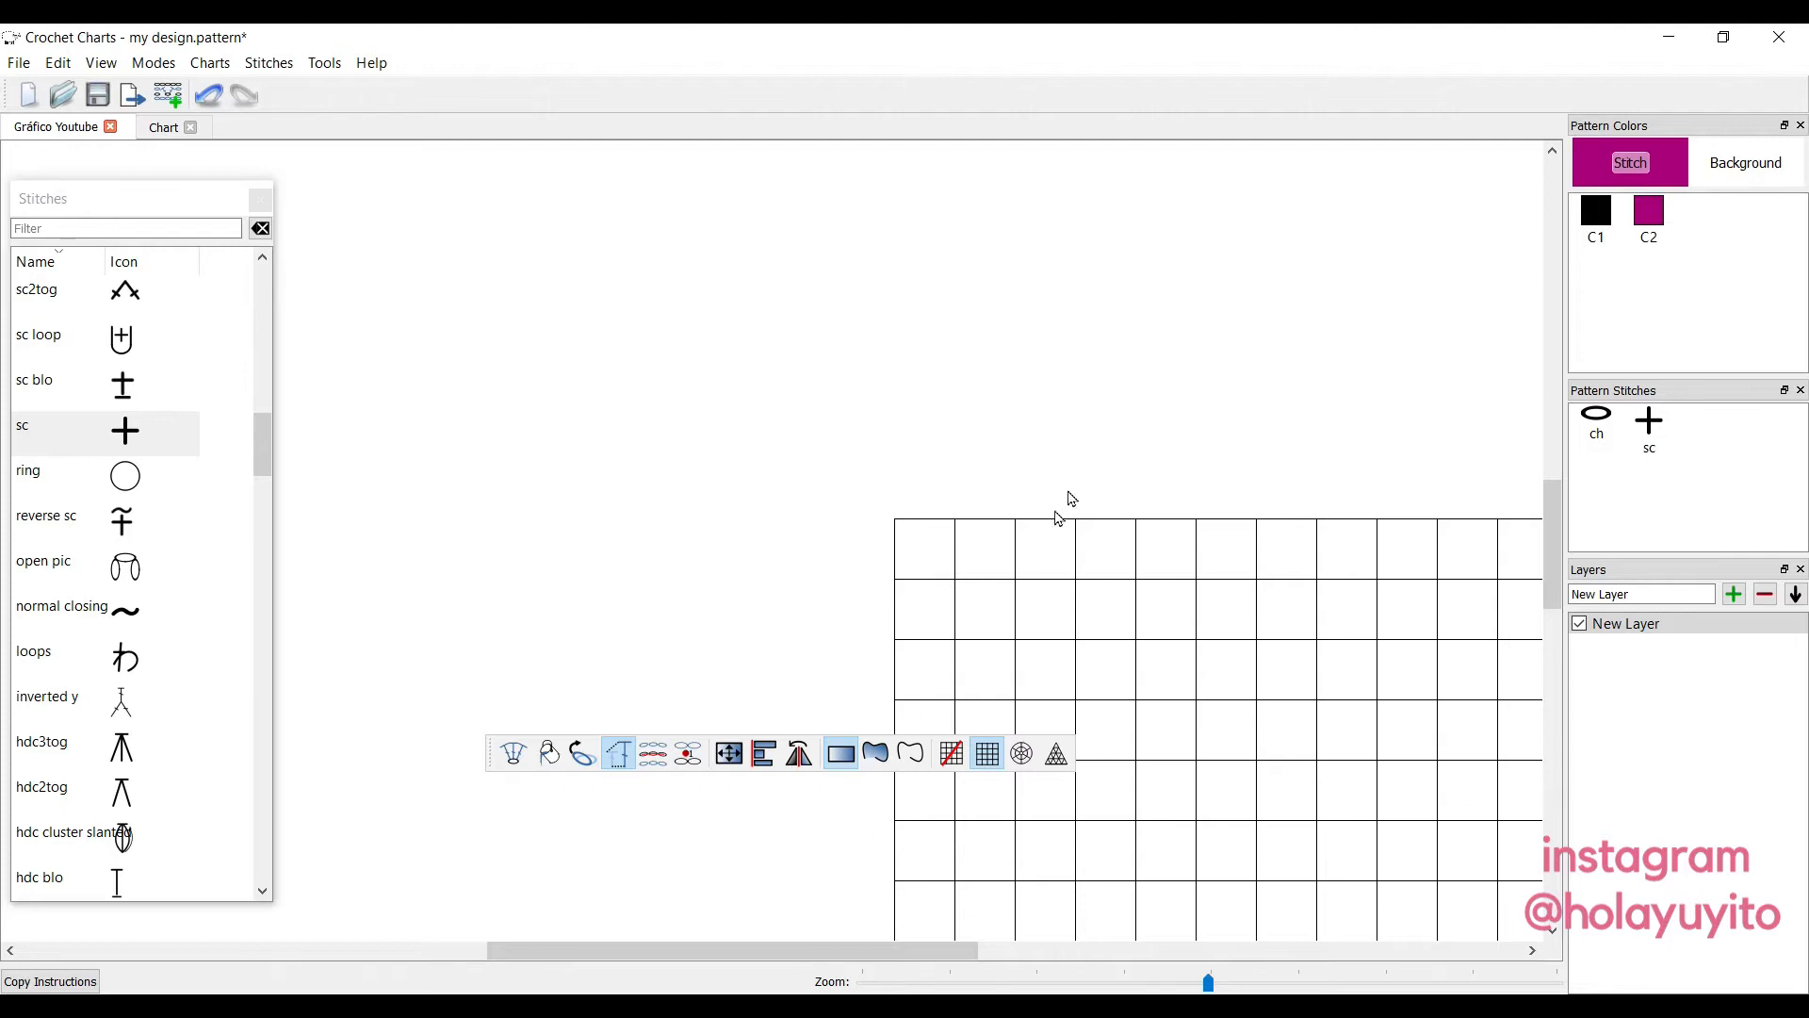
scroll(1078, 485, down, 3)
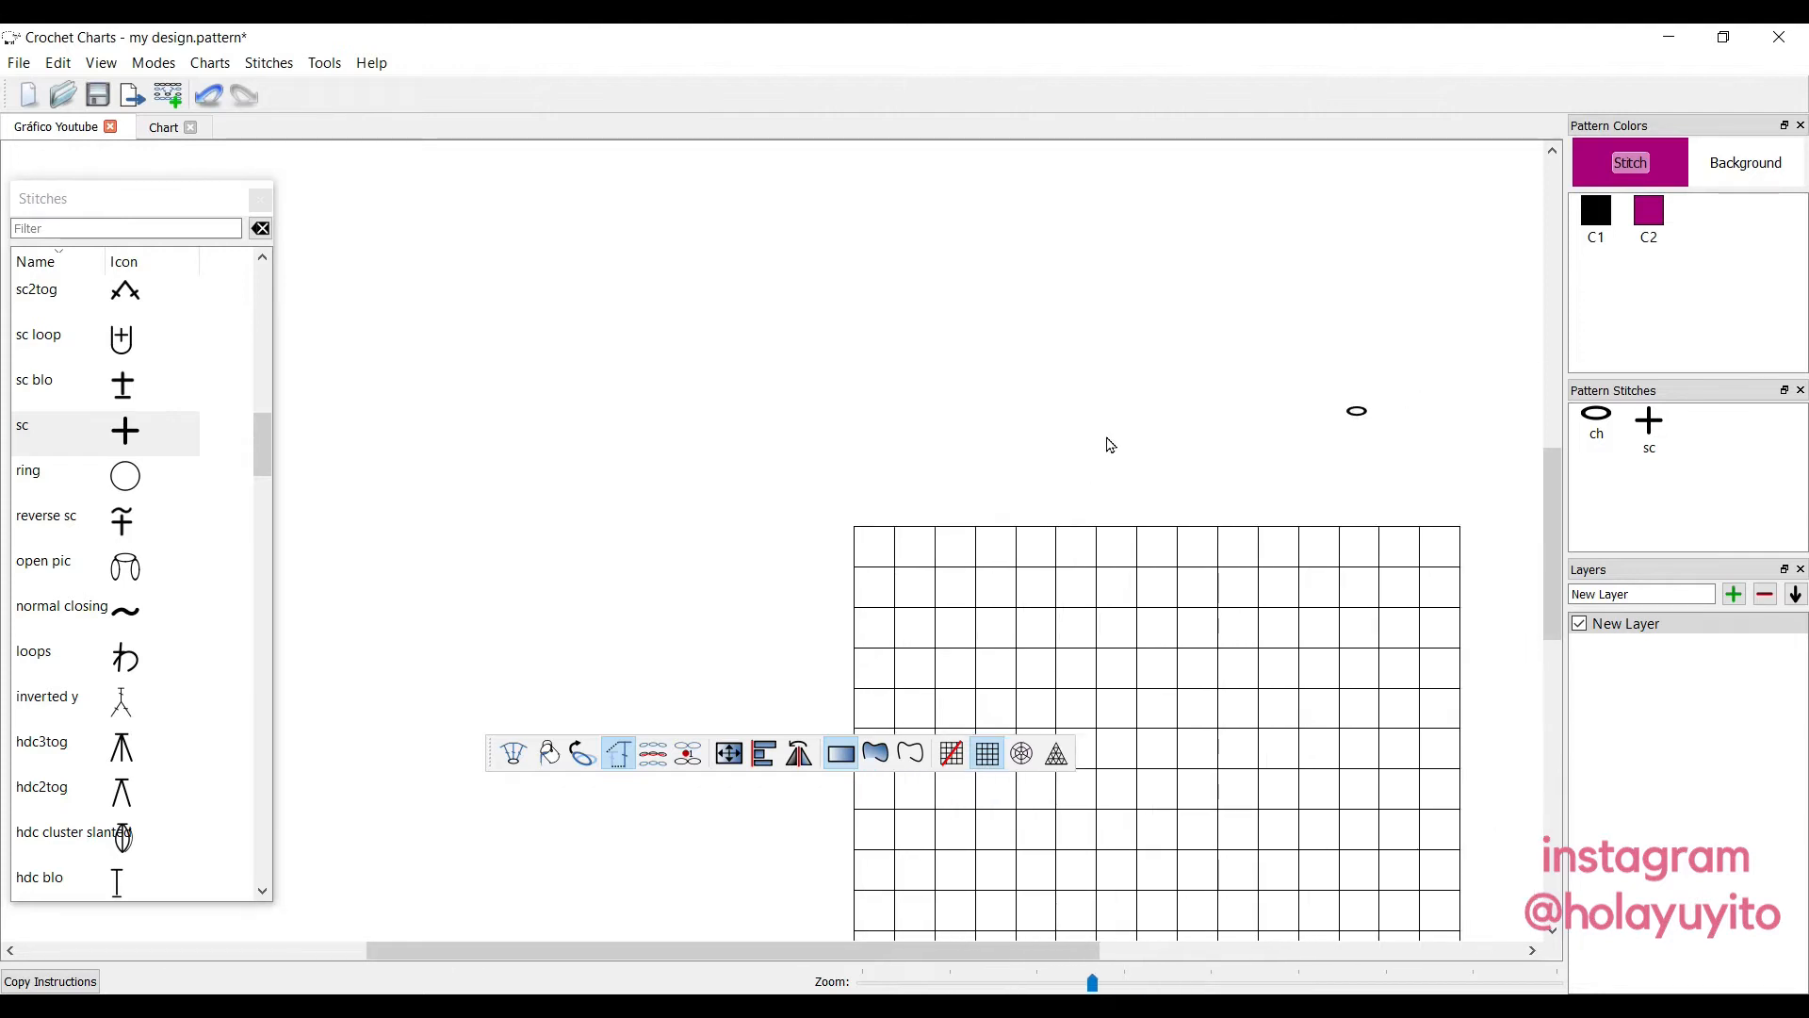
Delete the leftover ch stitch above the grid and turn on the chart center in the grid's properties.
drag(1431, 357, 1266, 495)
scroll(1266, 495, down, 5)
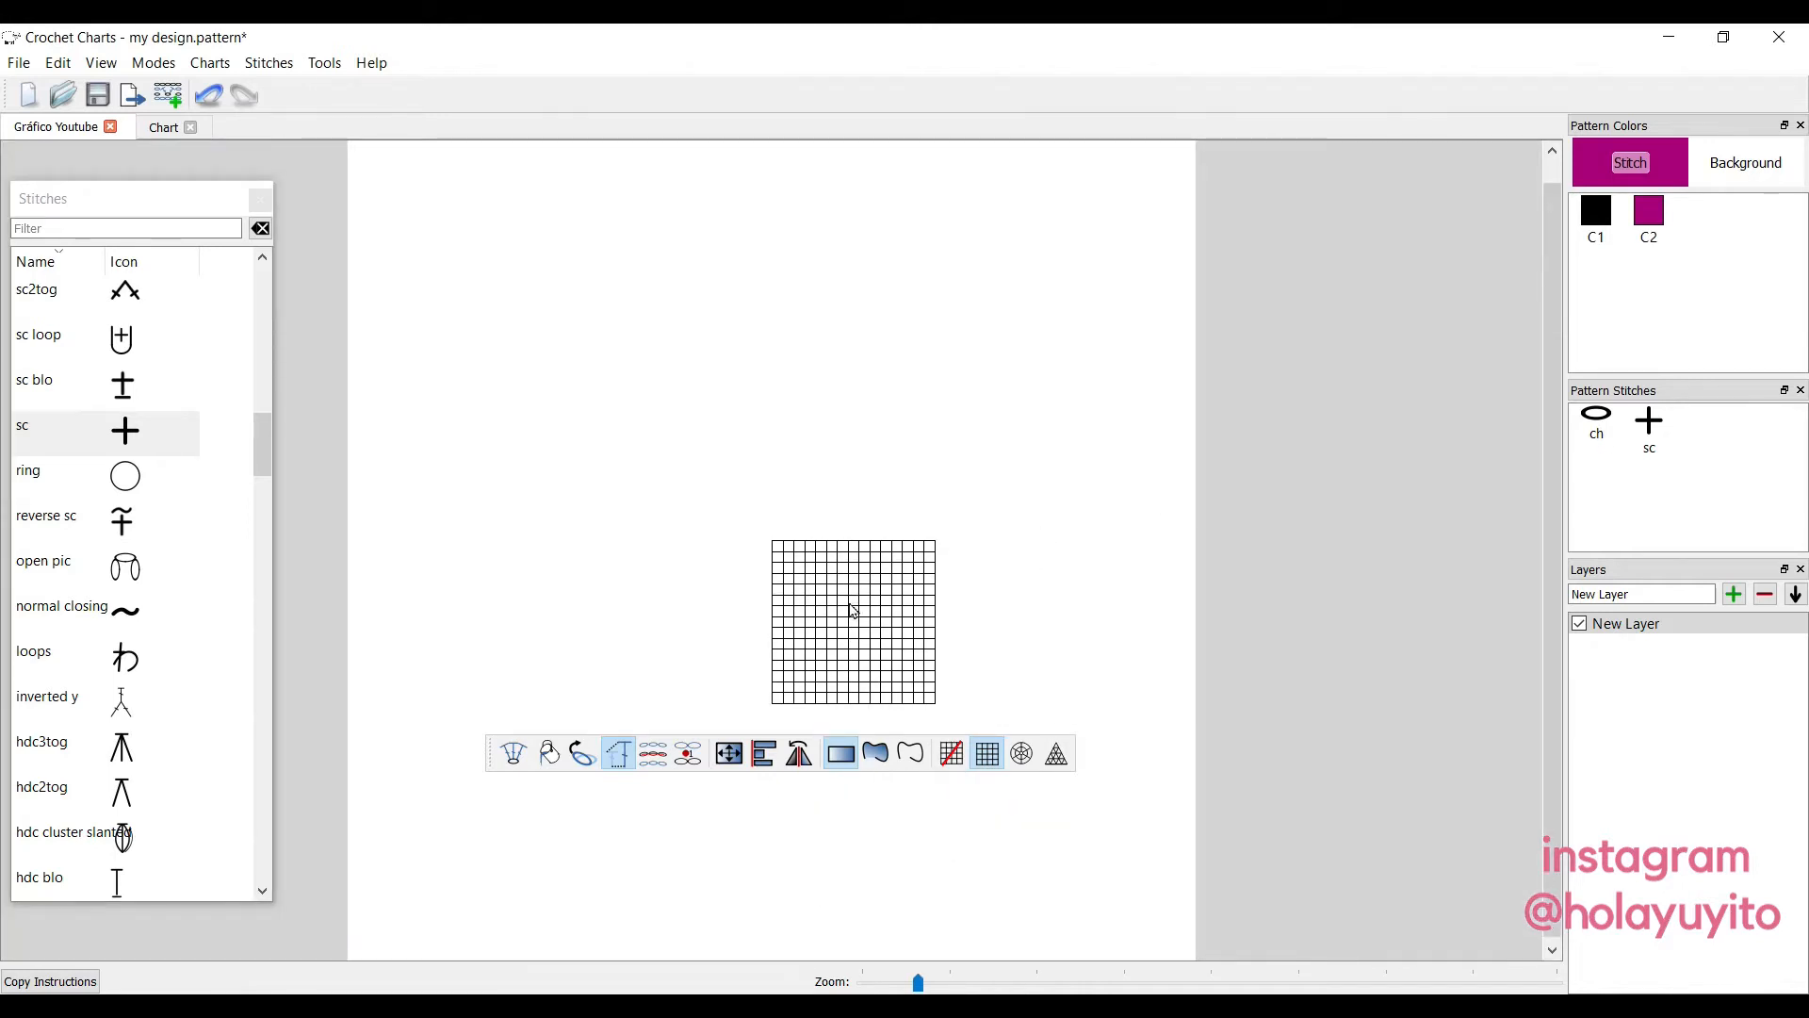
right_click(798, 639)
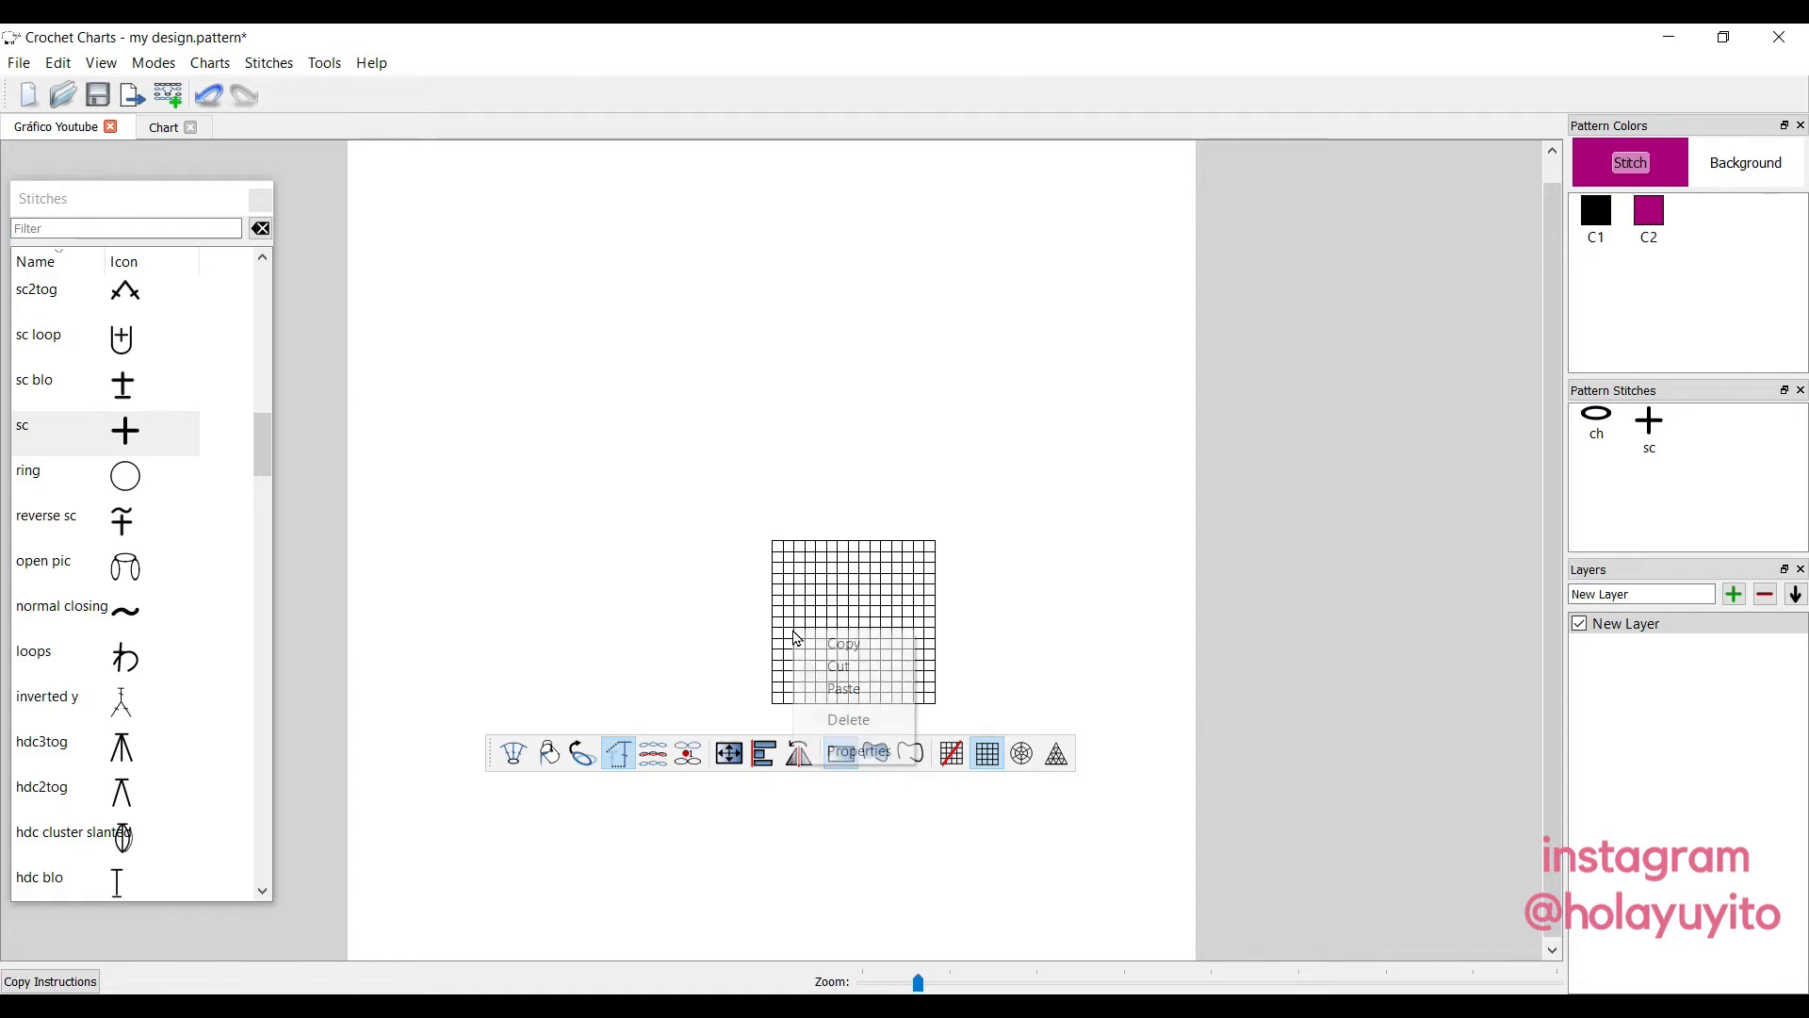
click(859, 751)
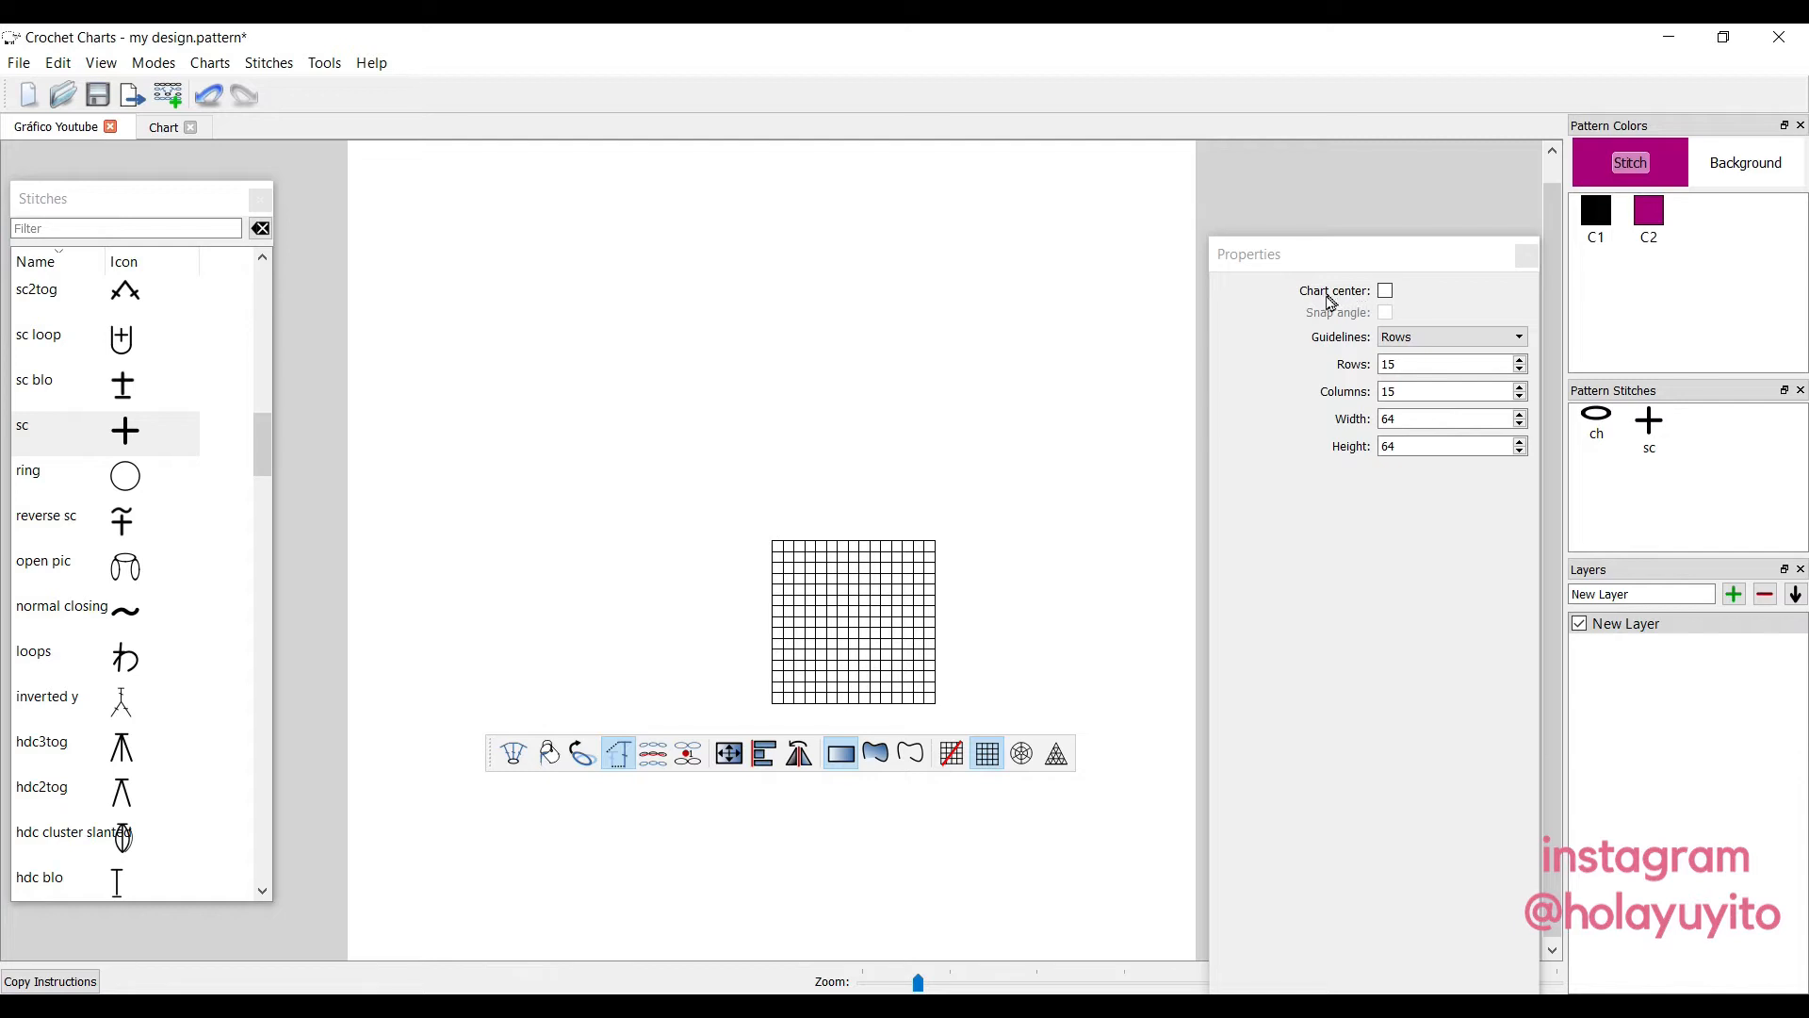
click(1378, 295)
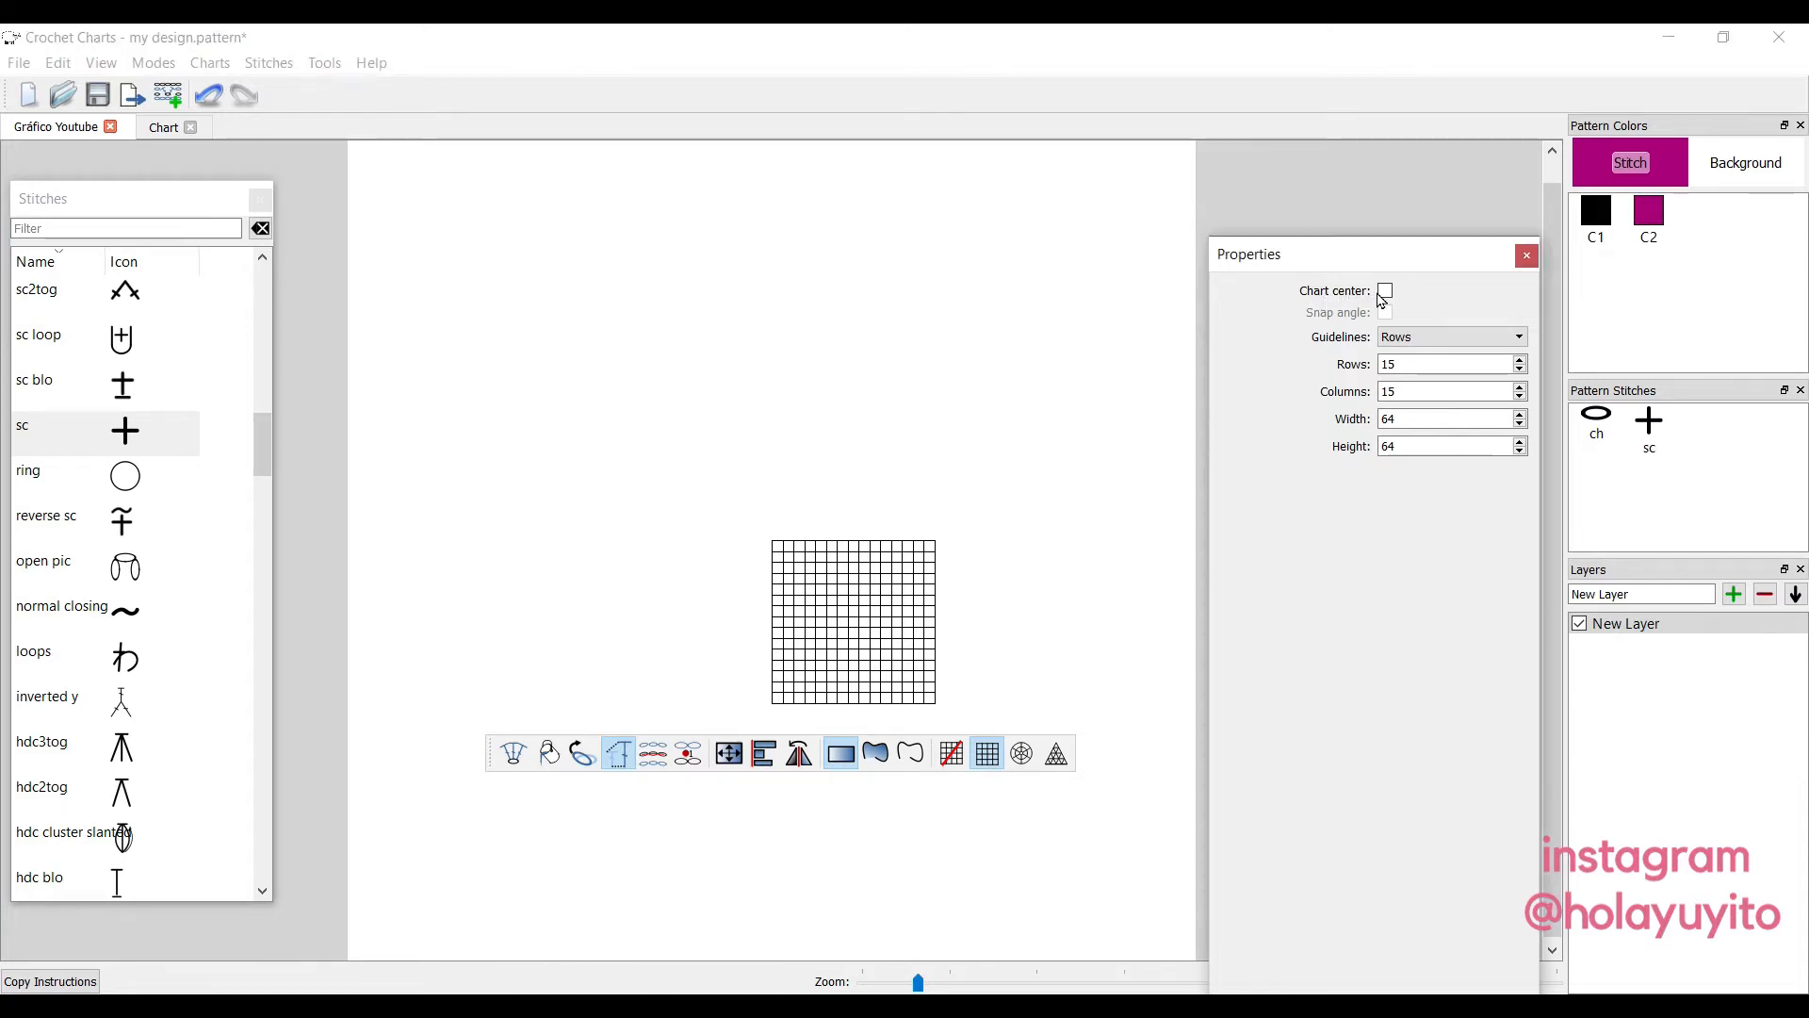
click(1385, 291)
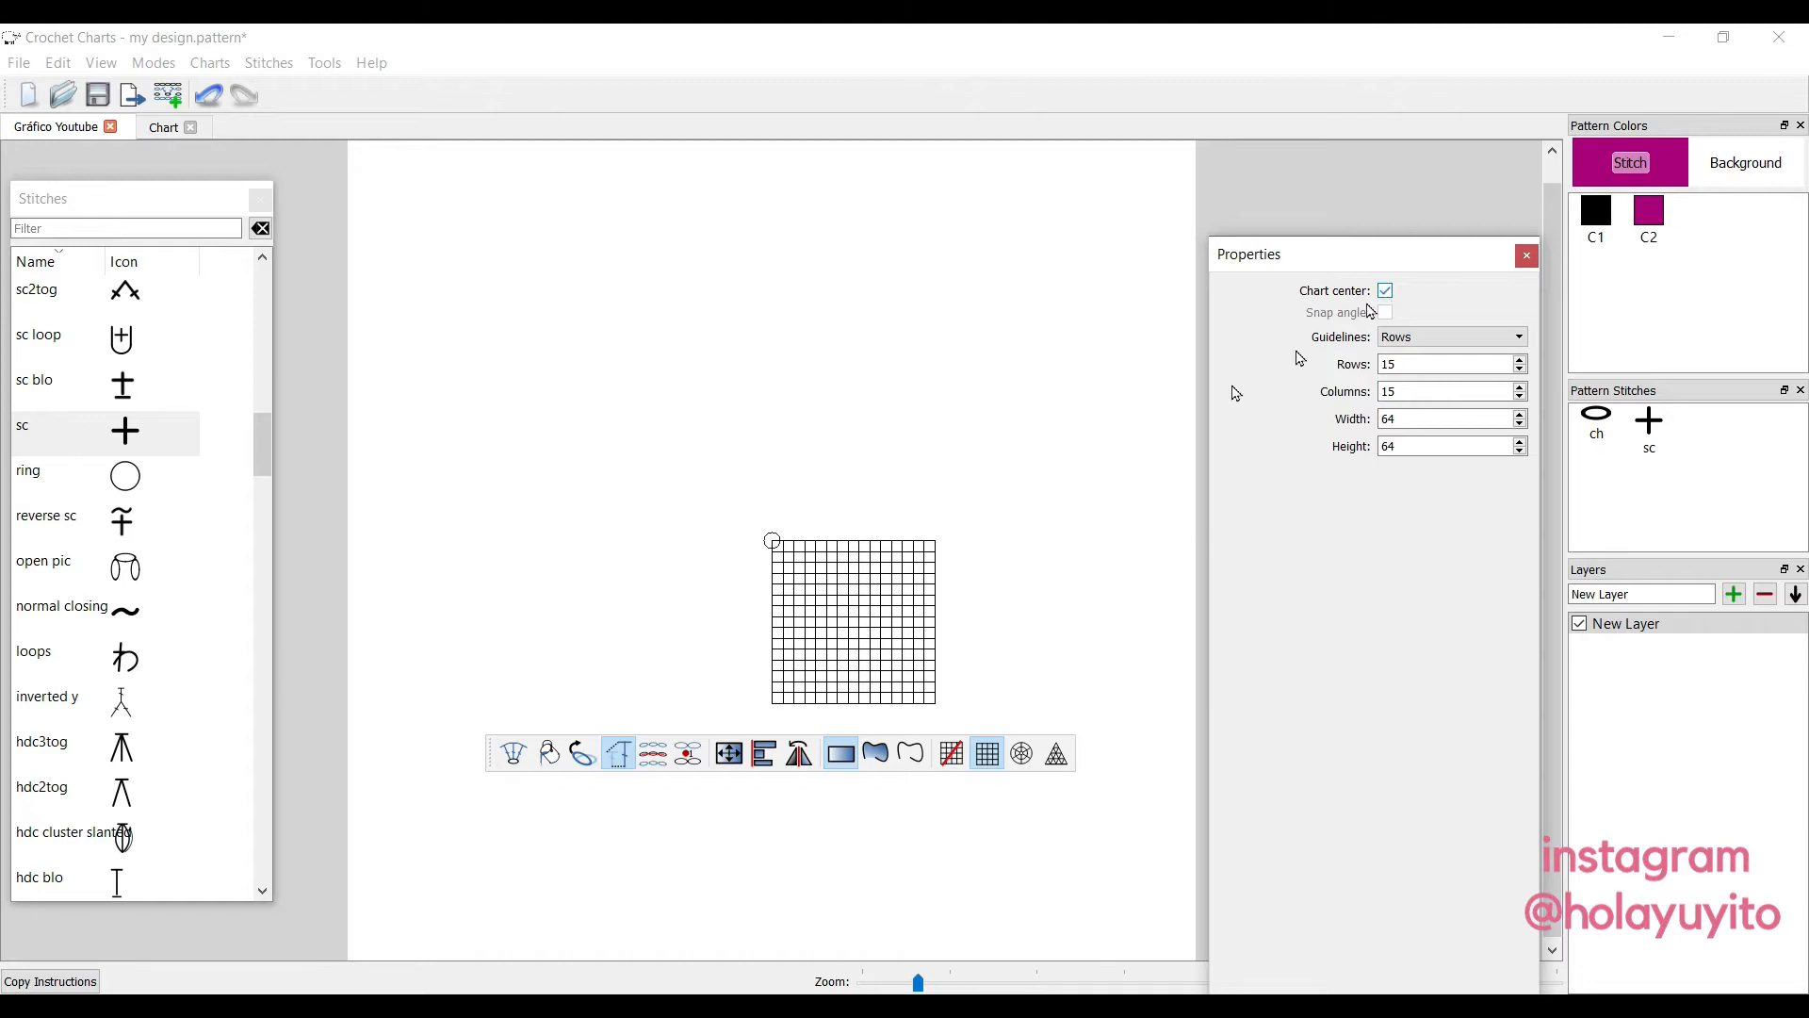
Move the chart center marker and its grid up and left towards the middle of the page, and close the properties.
click(771, 544)
drag(771, 543, 693, 466)
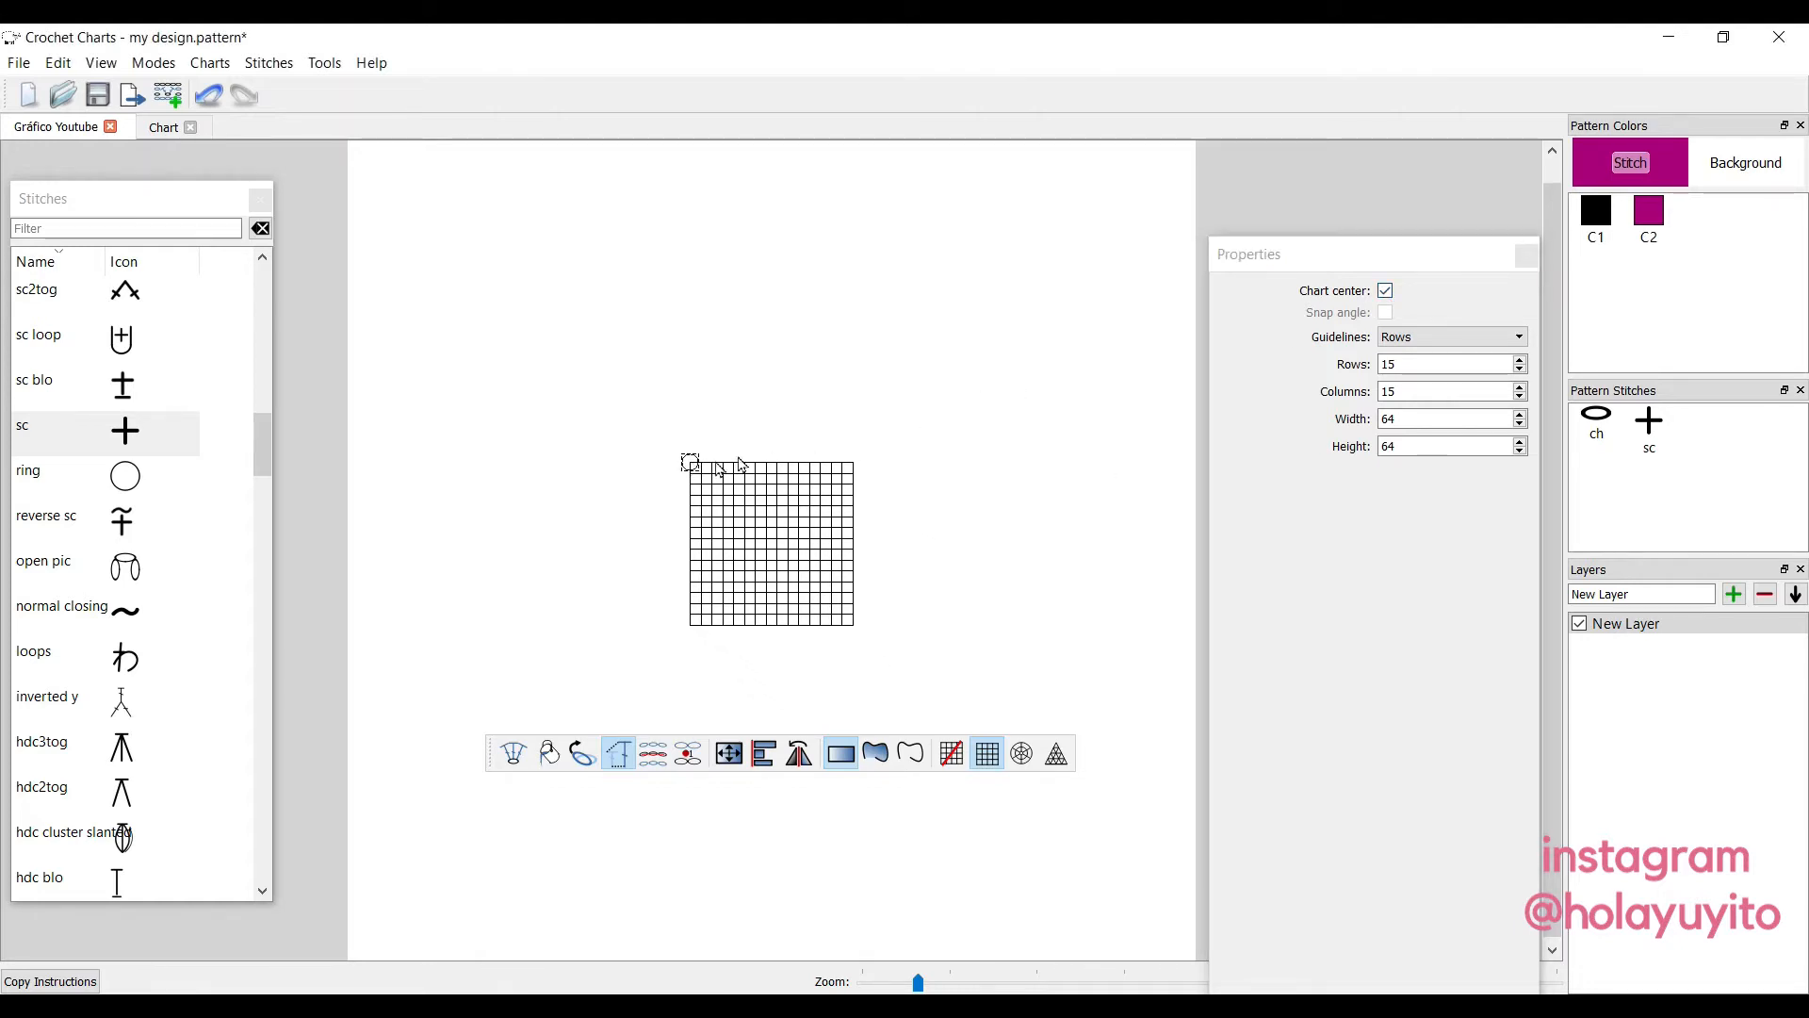
click(1526, 256)
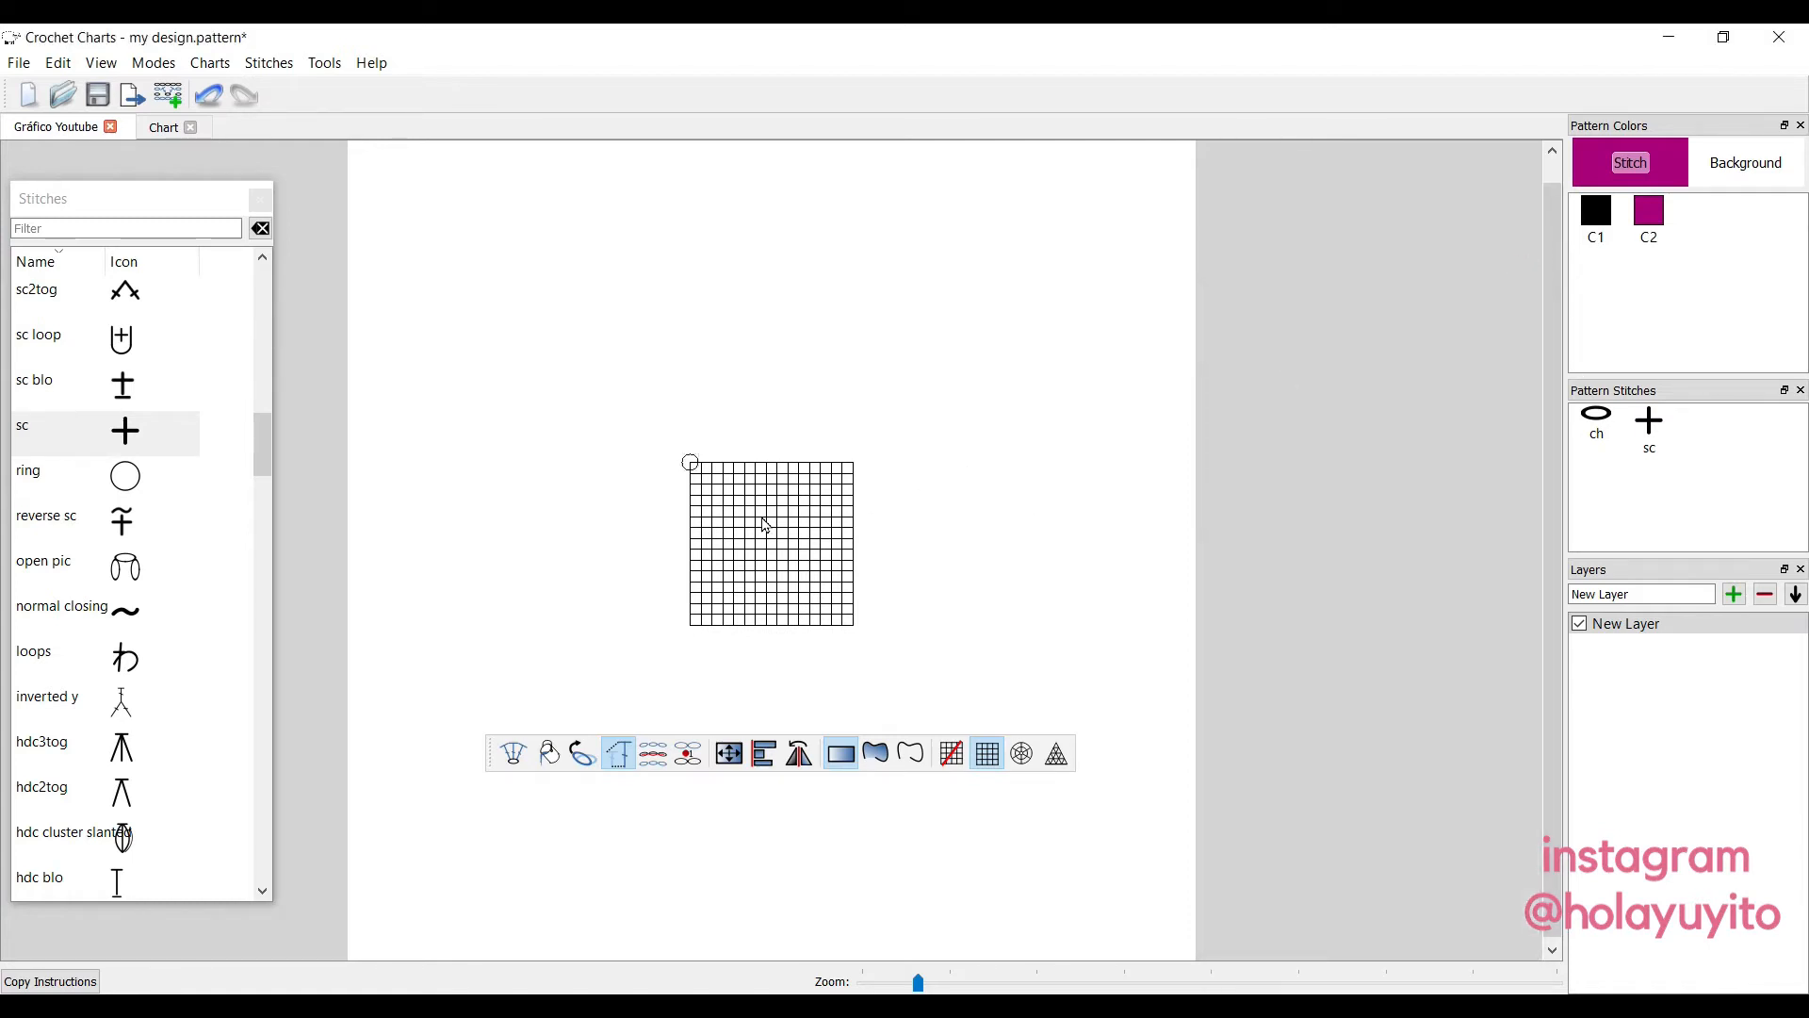
Reopen the grid's properties and set it to 14 rows and 14 columns.
scroll(761, 522, up, 5)
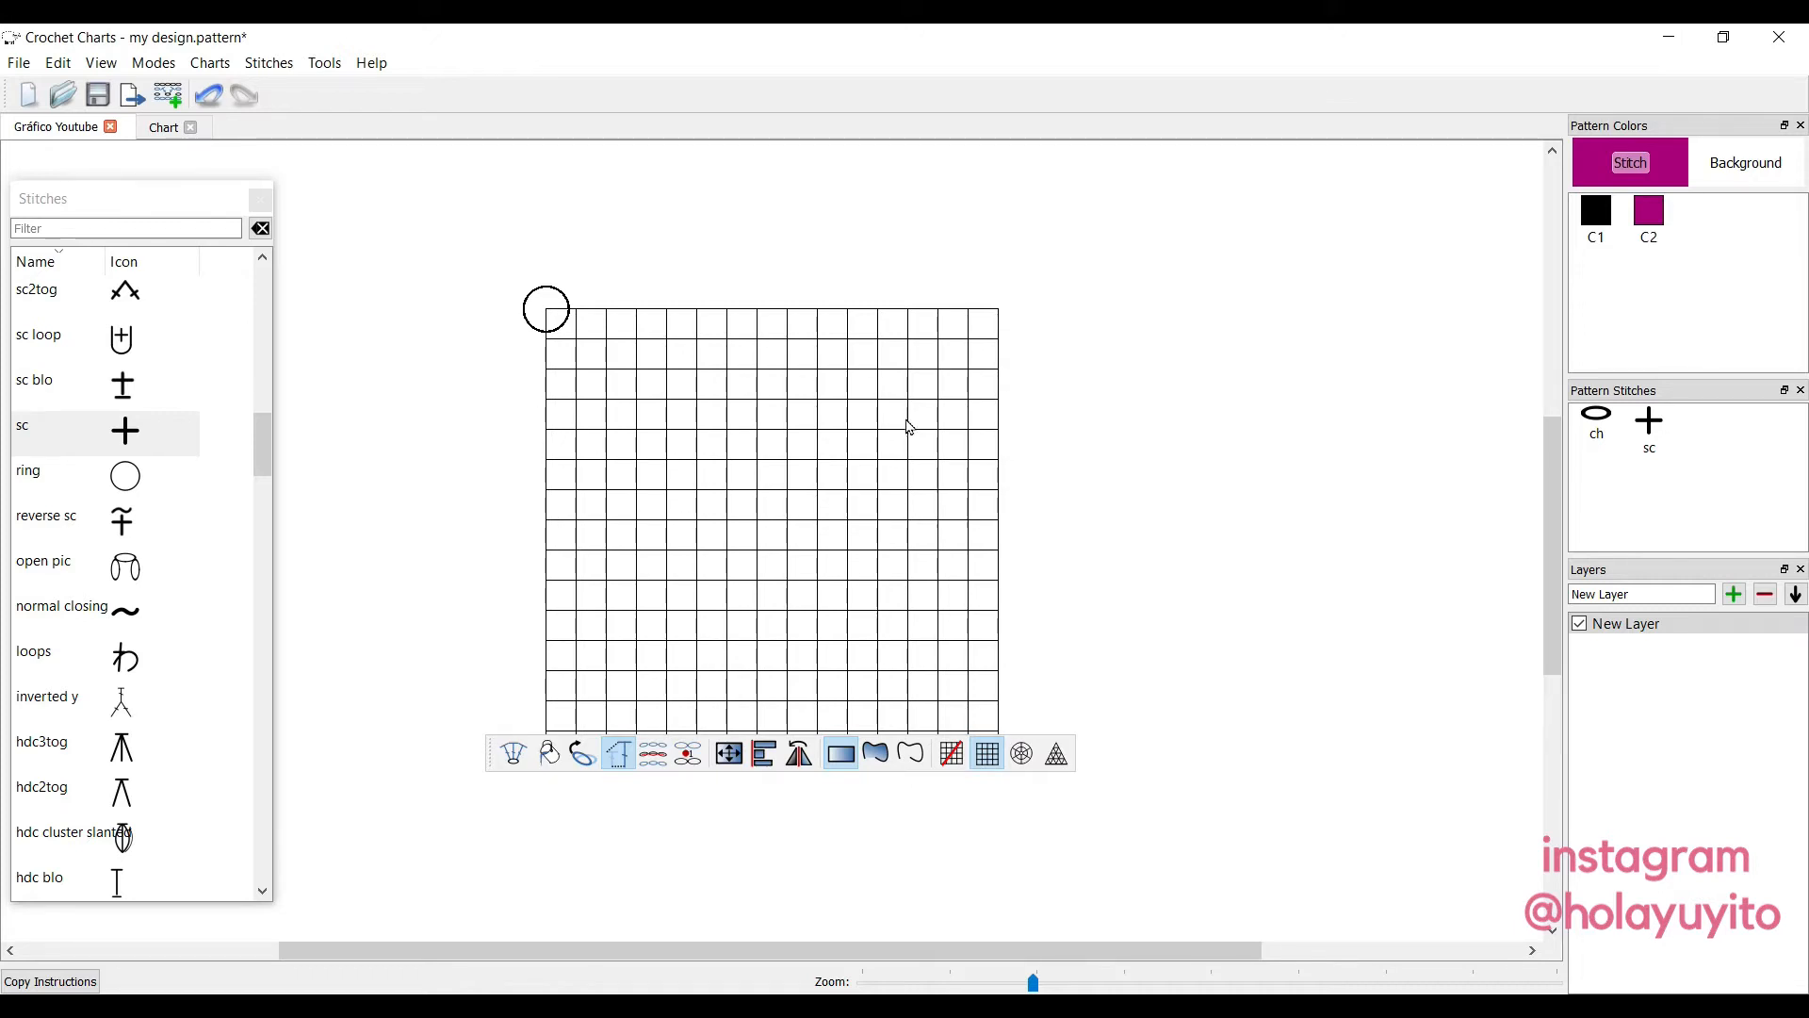
right_click(788, 477)
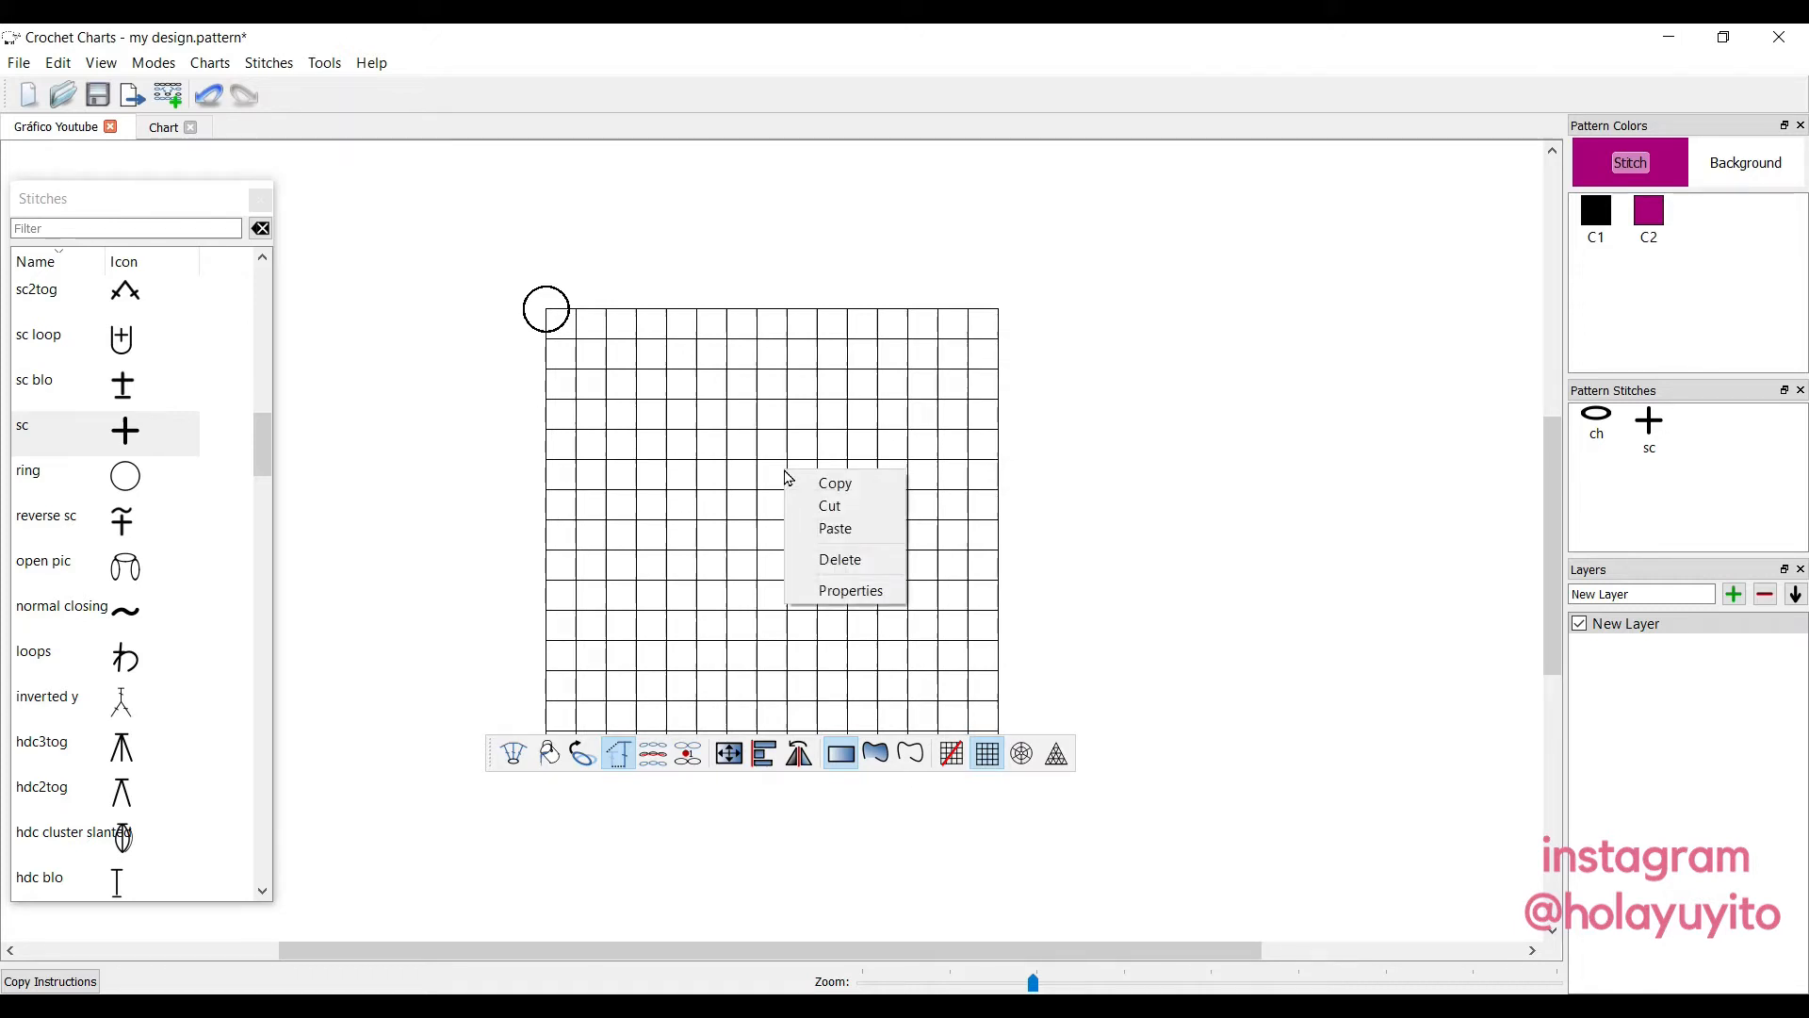
click(846, 591)
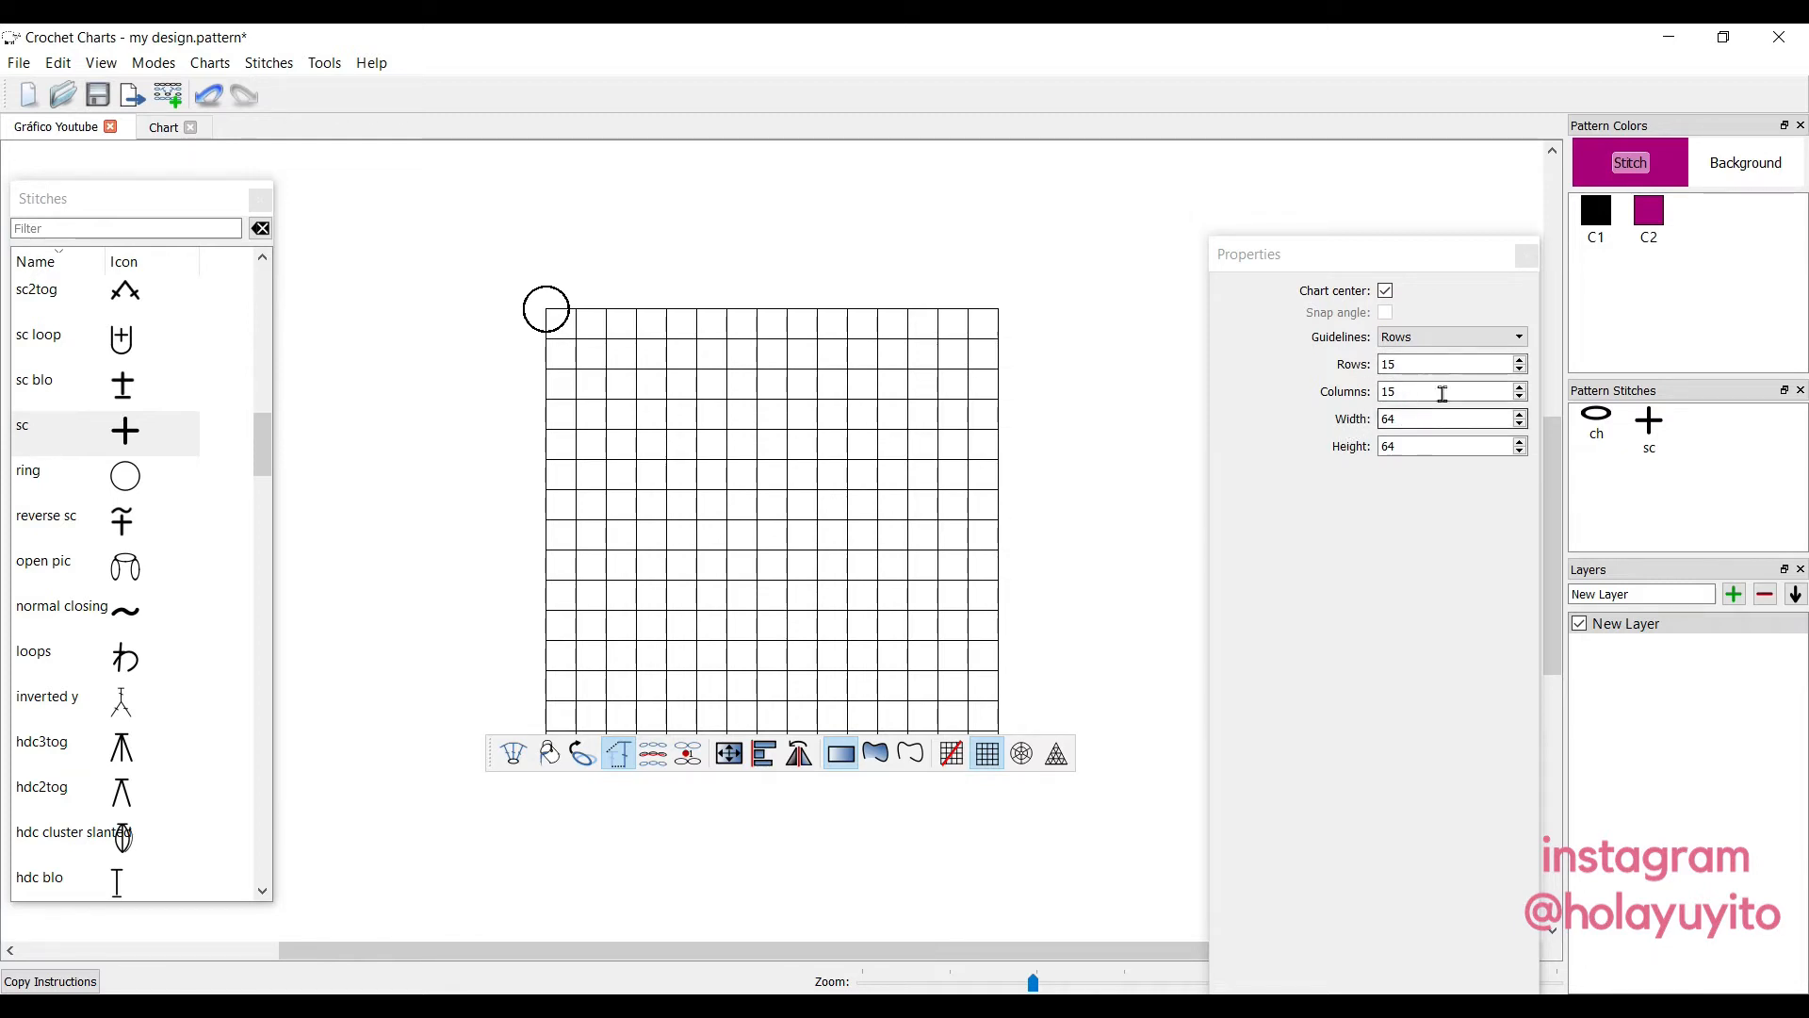
click(1521, 397)
click(1520, 369)
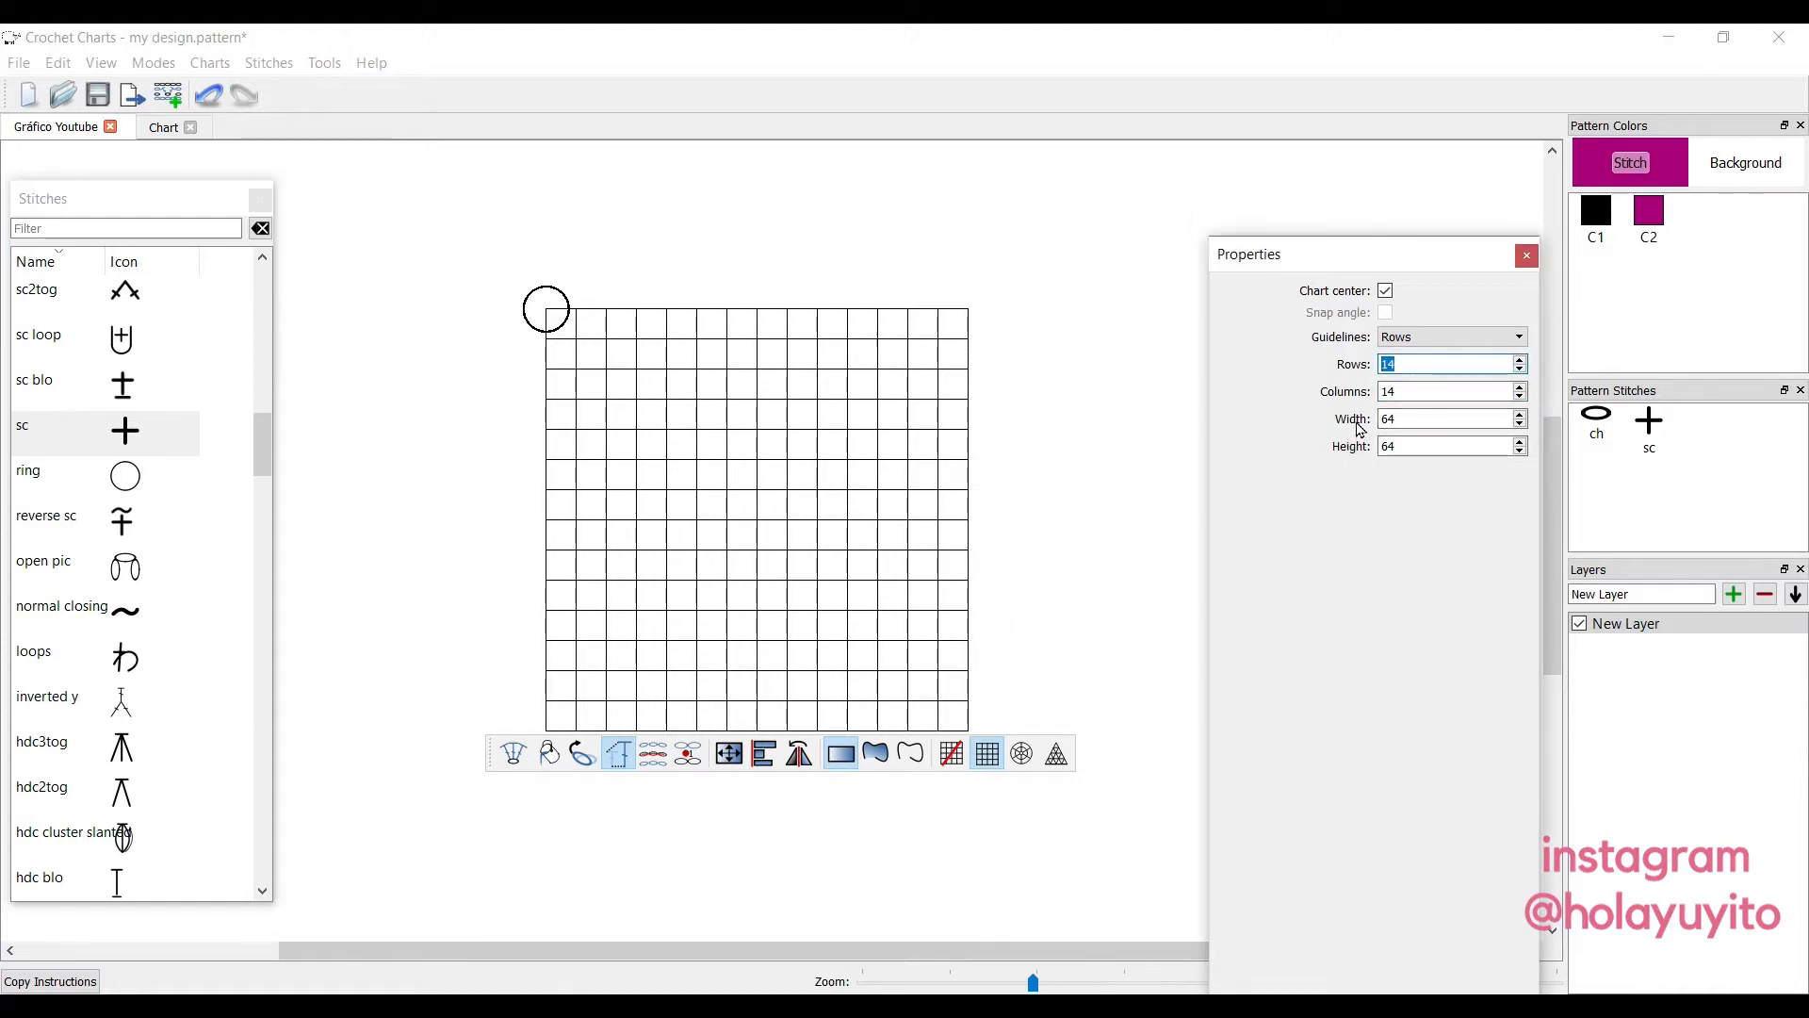
Set the width of the grid cells to 67.
click(1523, 415)
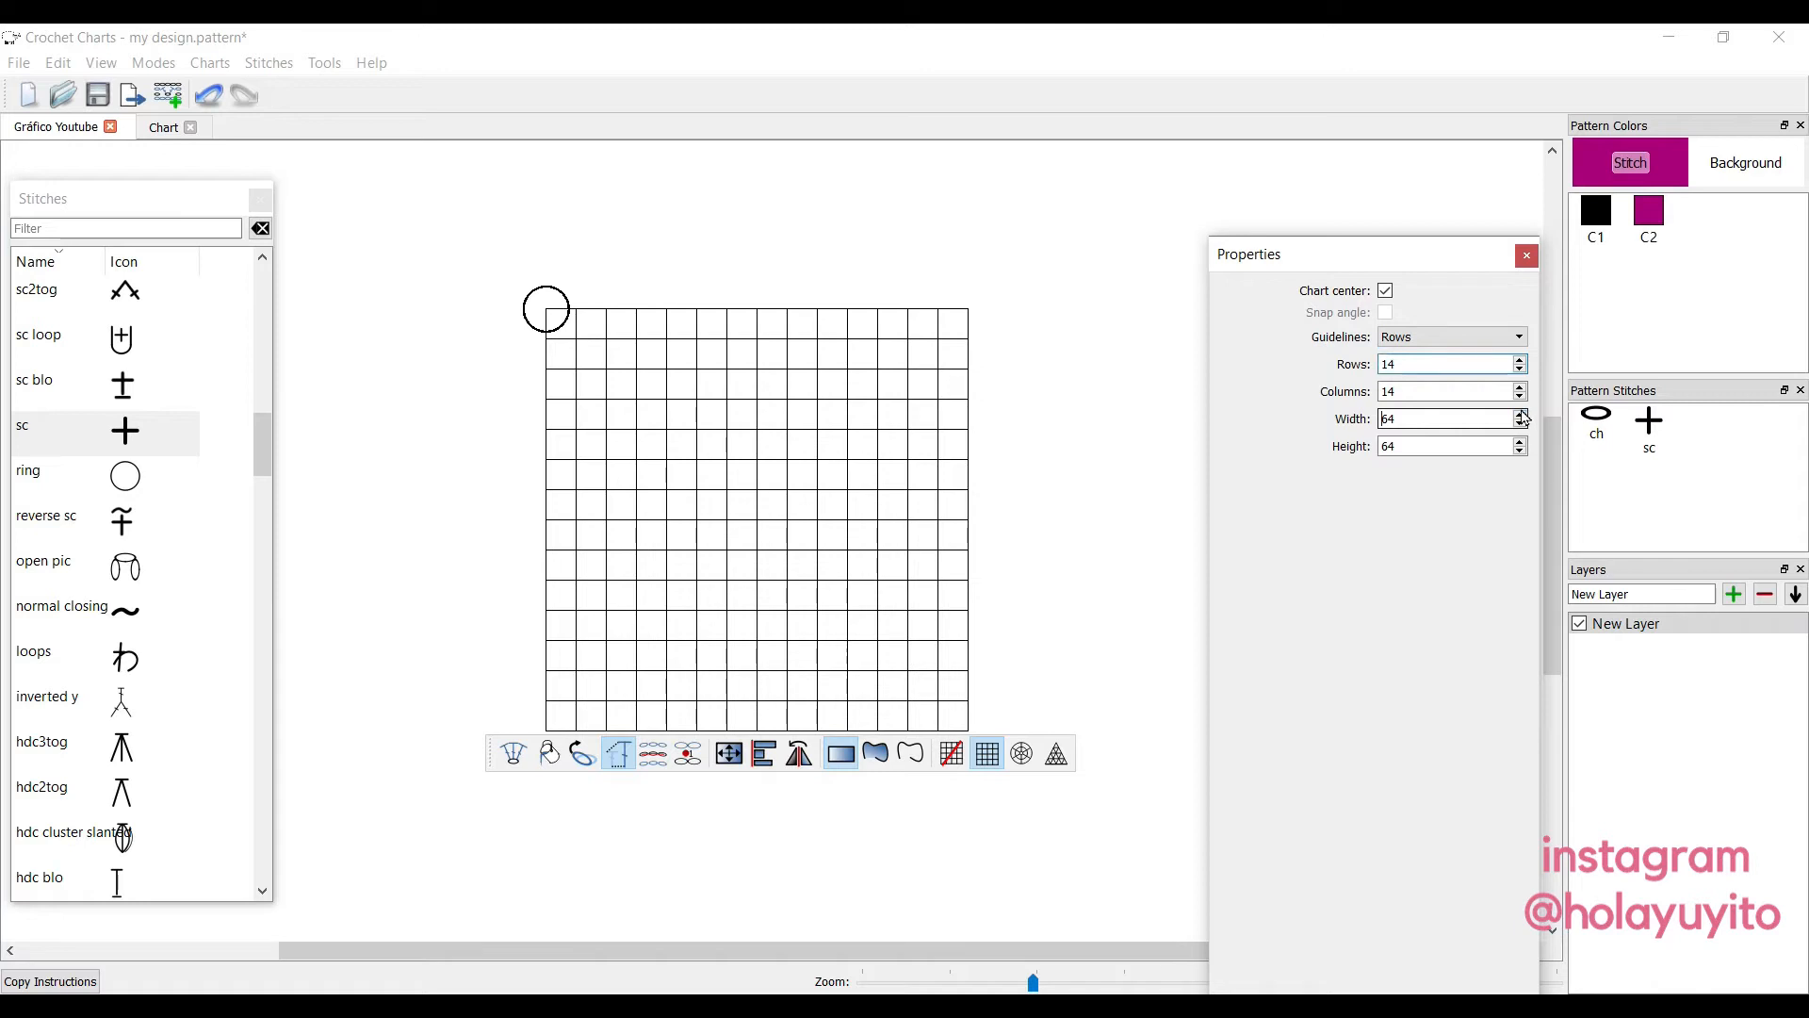
click(1521, 415)
click(1521, 415)
click(1521, 414)
click(1521, 414)
click(1521, 415)
click(1521, 414)
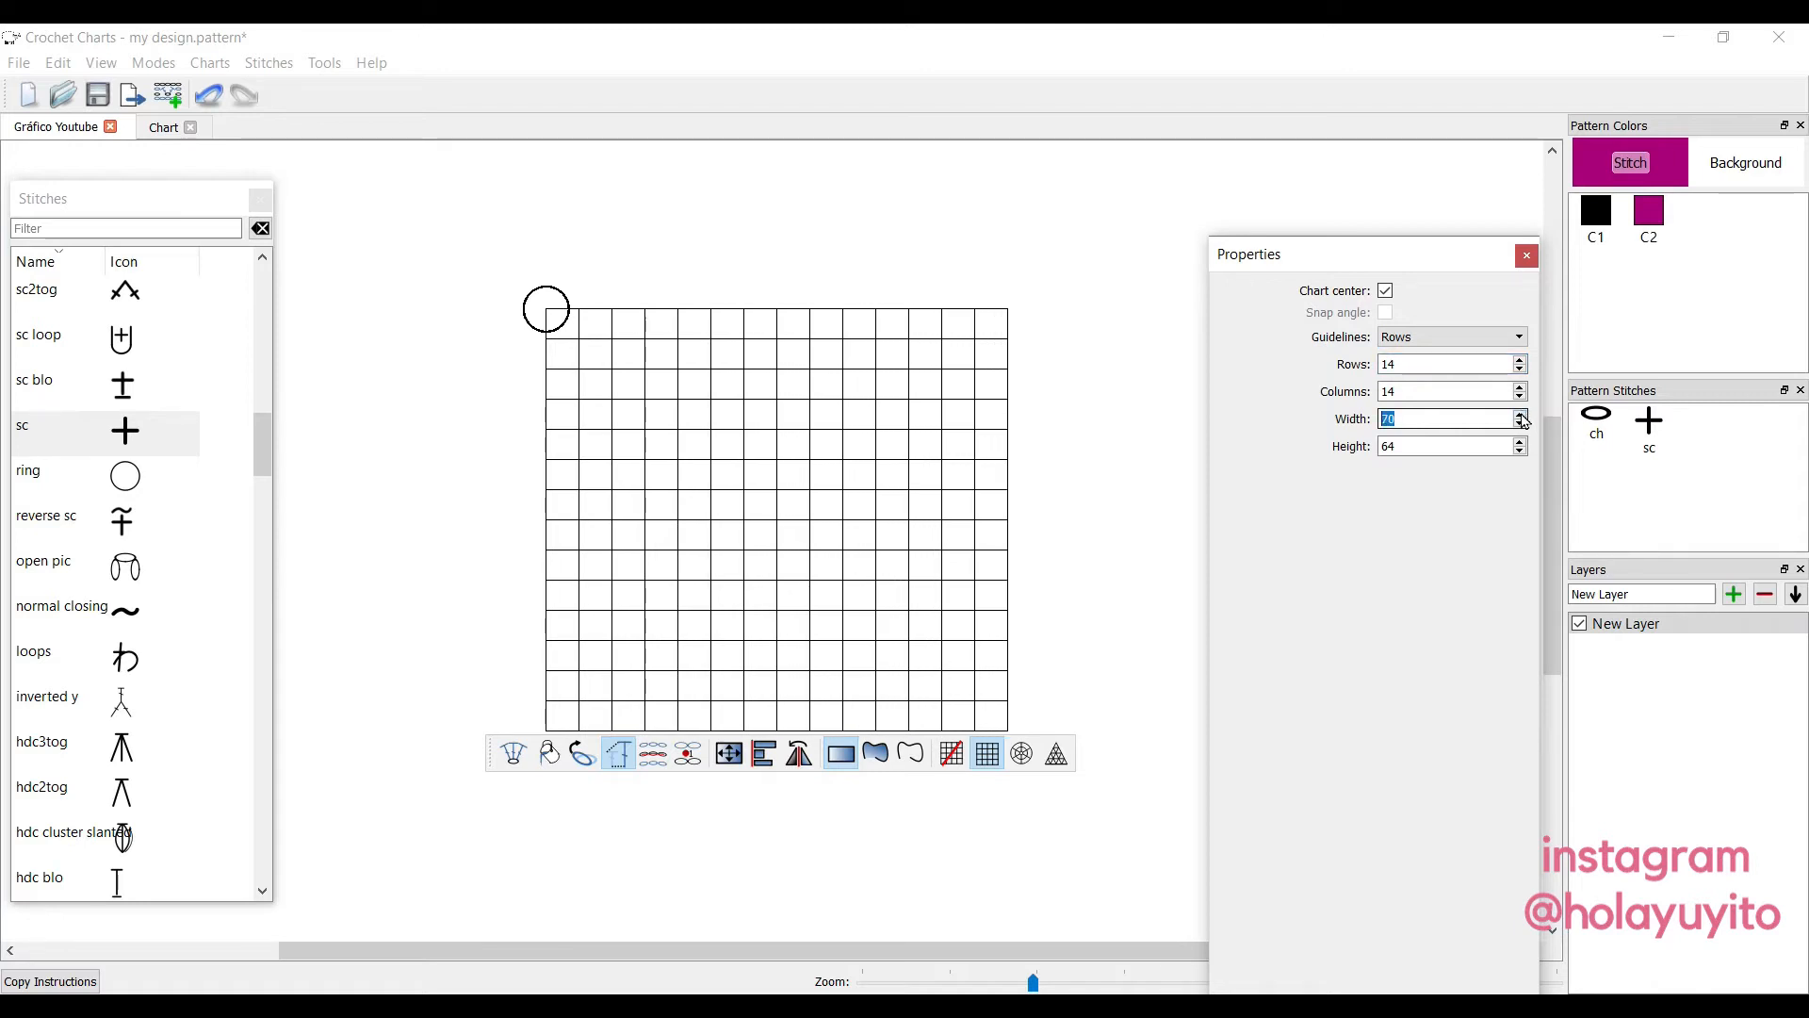
click(1520, 415)
click(1520, 415)
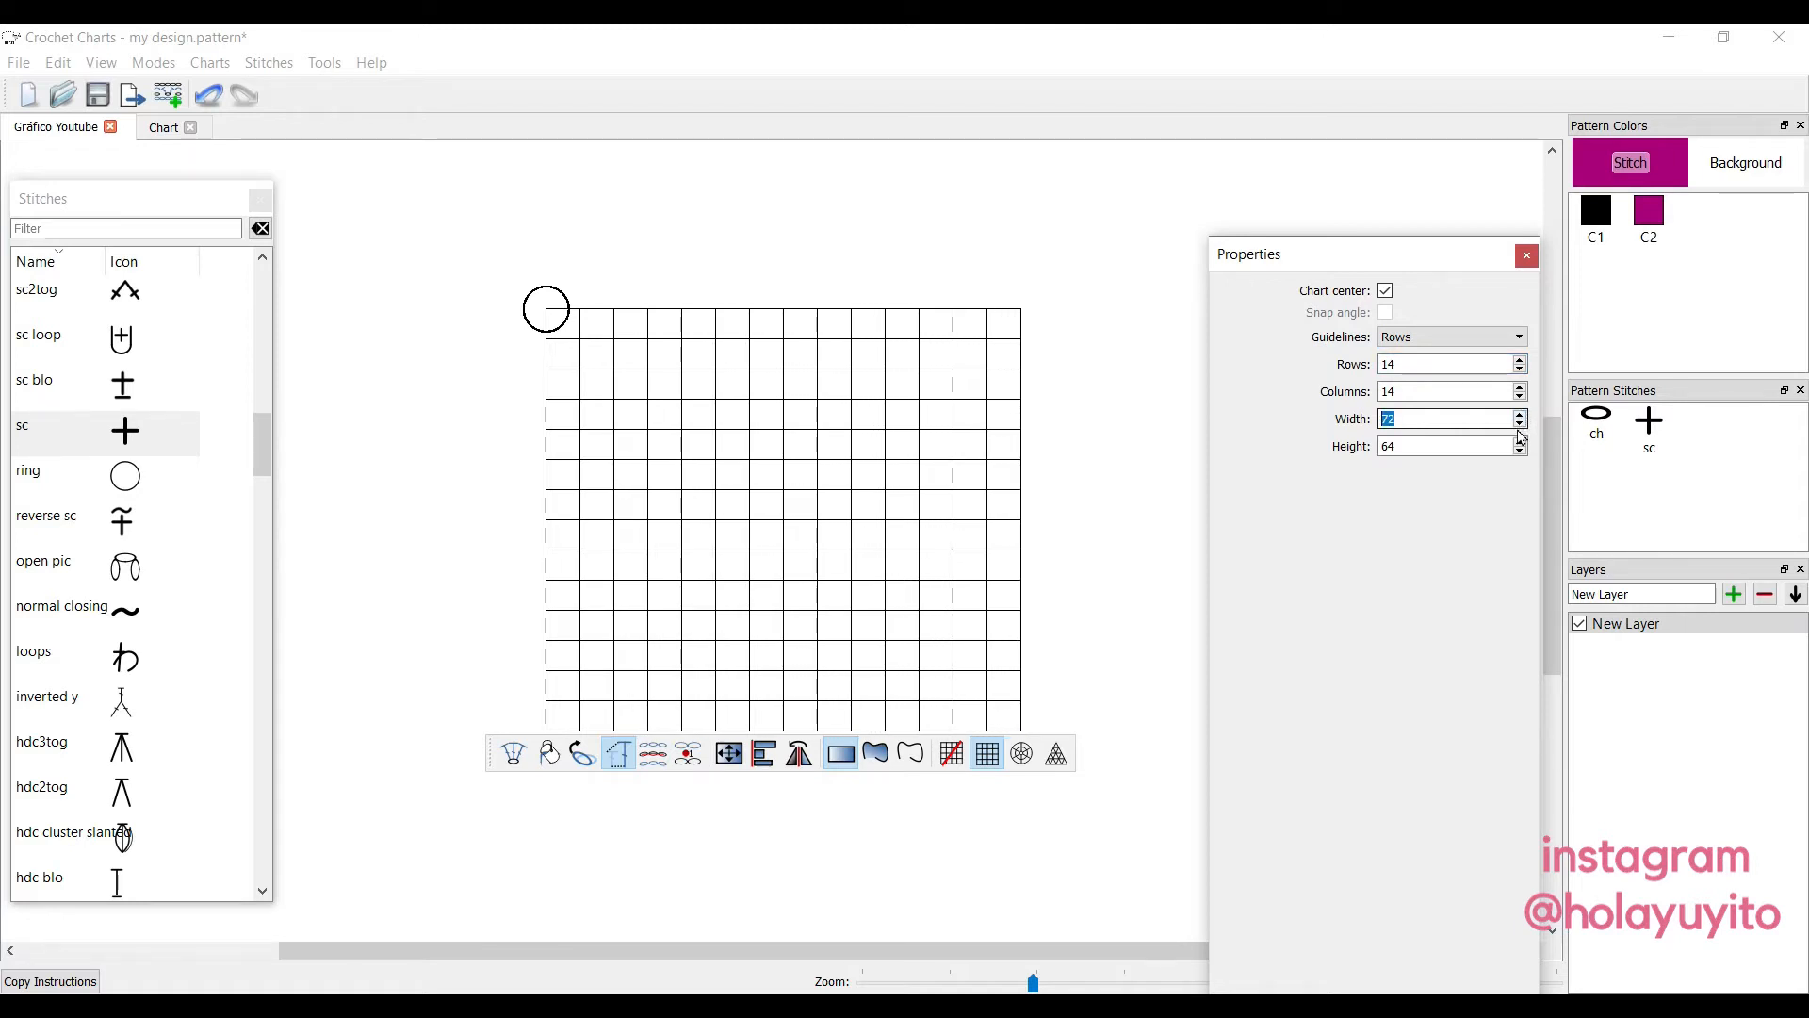
click(1521, 425)
click(1521, 425)
click(1521, 425)
click(1521, 425)
click(1521, 425)
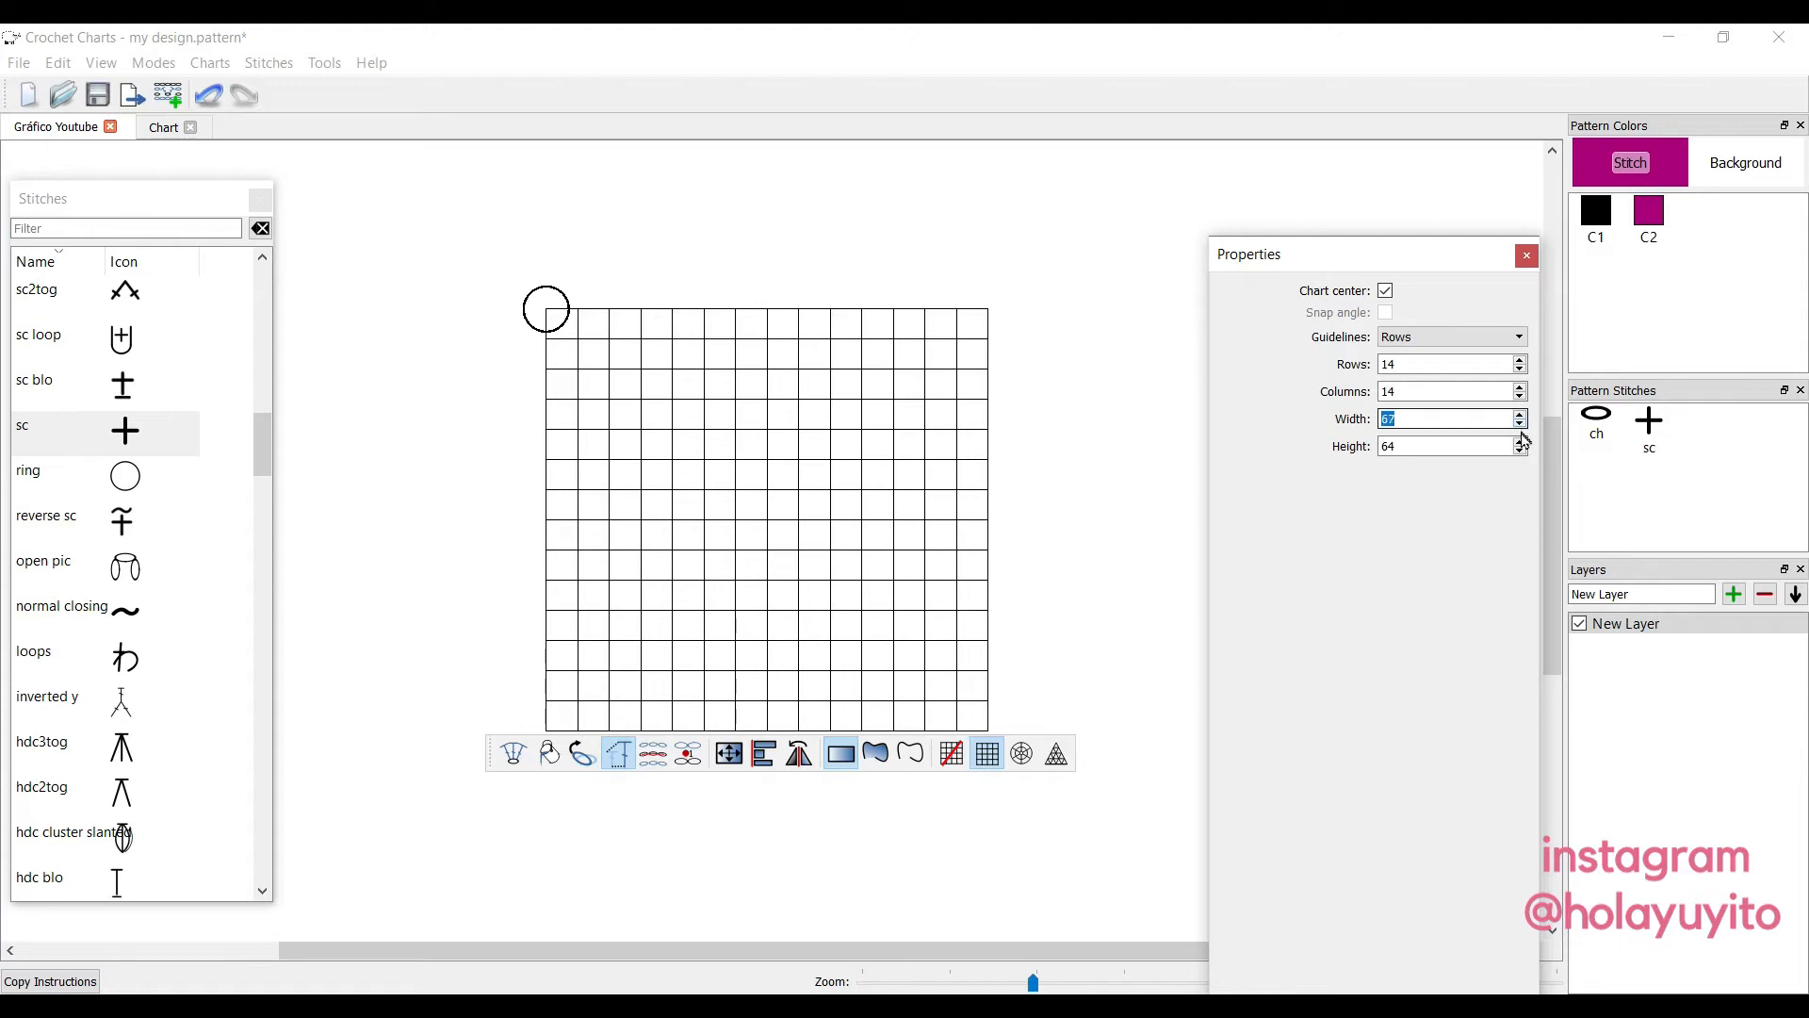
Set the height of the grid cells to 65.
click(1520, 453)
click(1520, 453)
click(1519, 453)
click(1520, 453)
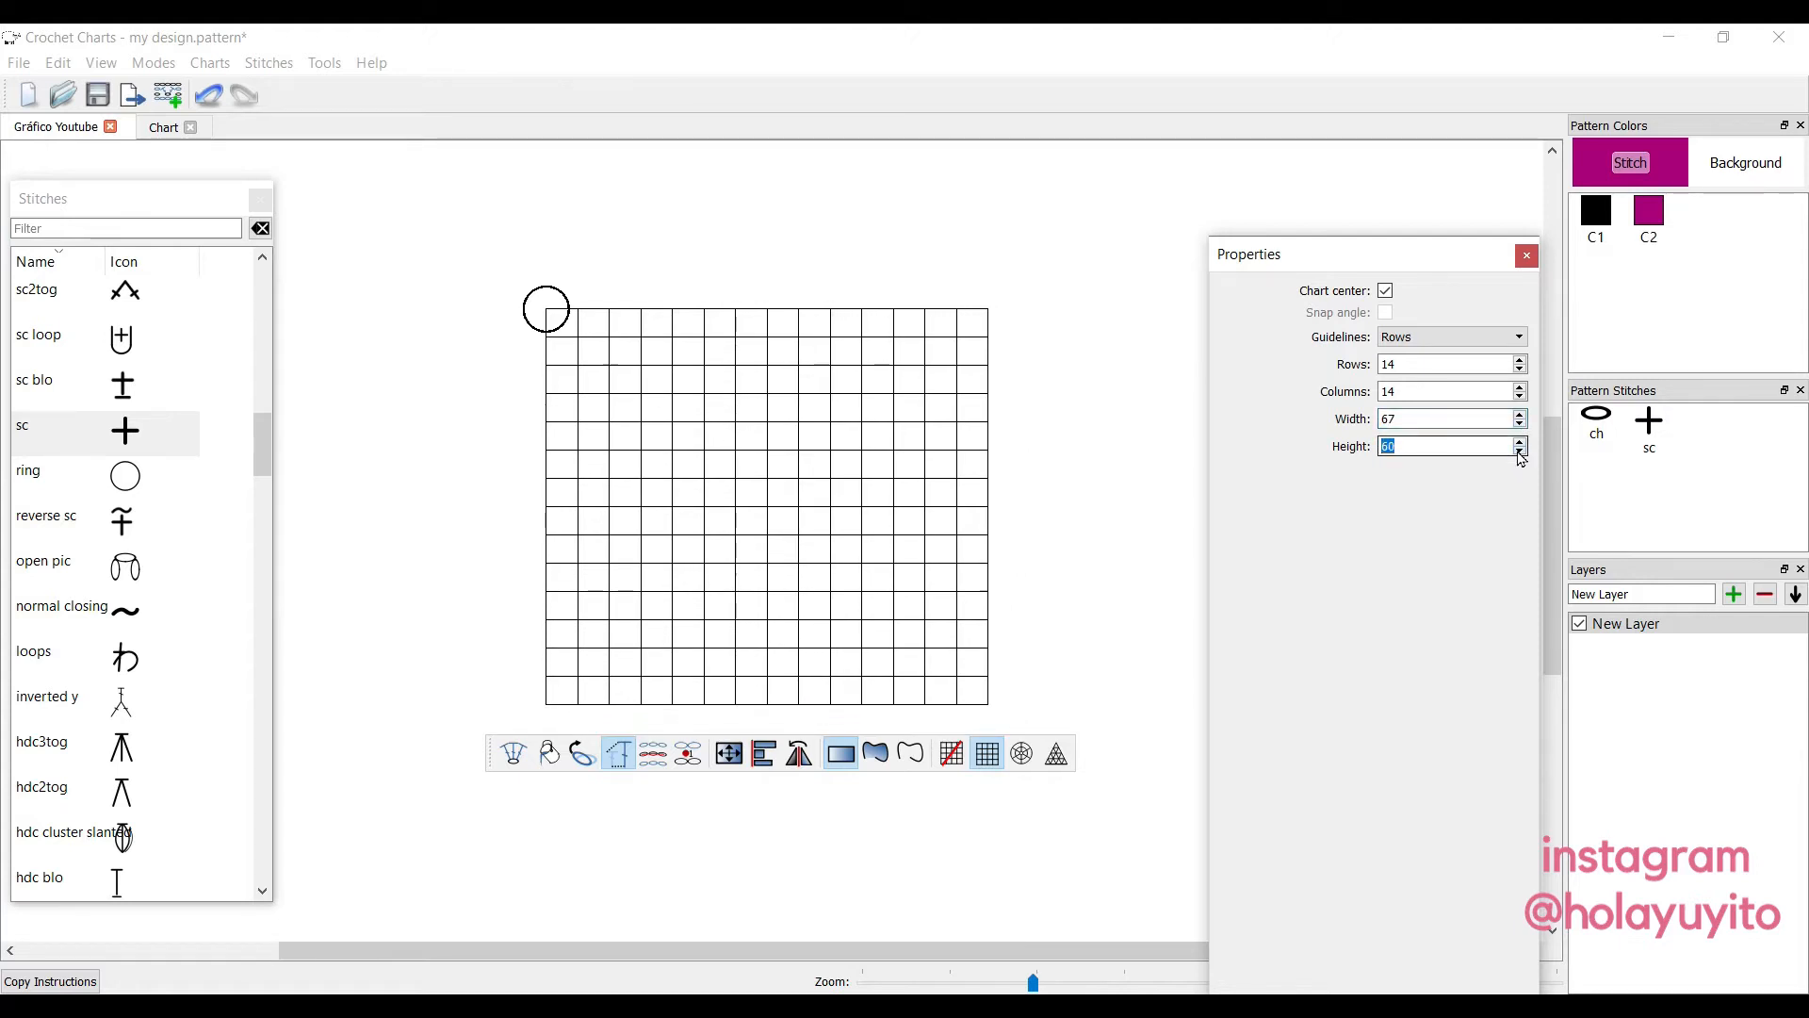
click(1521, 441)
click(1520, 441)
click(1521, 441)
click(1521, 440)
click(1520, 441)
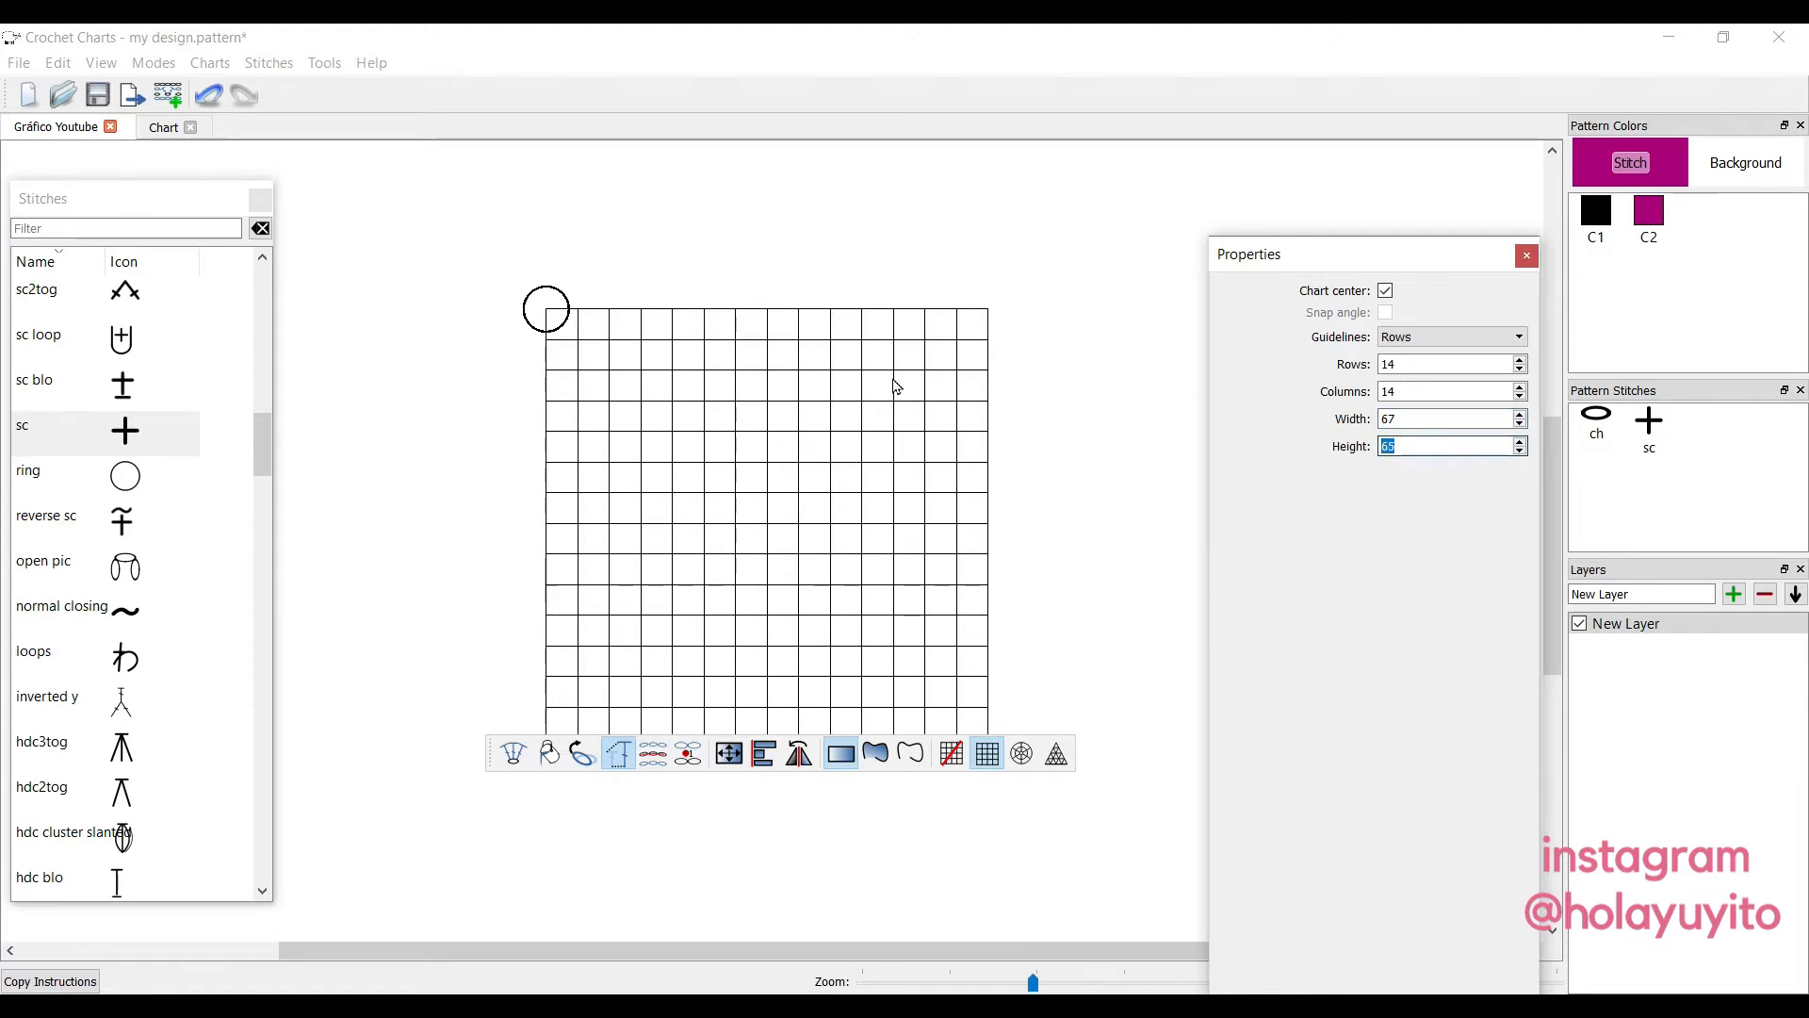
Reduce the grid to 1 row, close the properties and move the grid down by its chart center marker.
click(1416, 367)
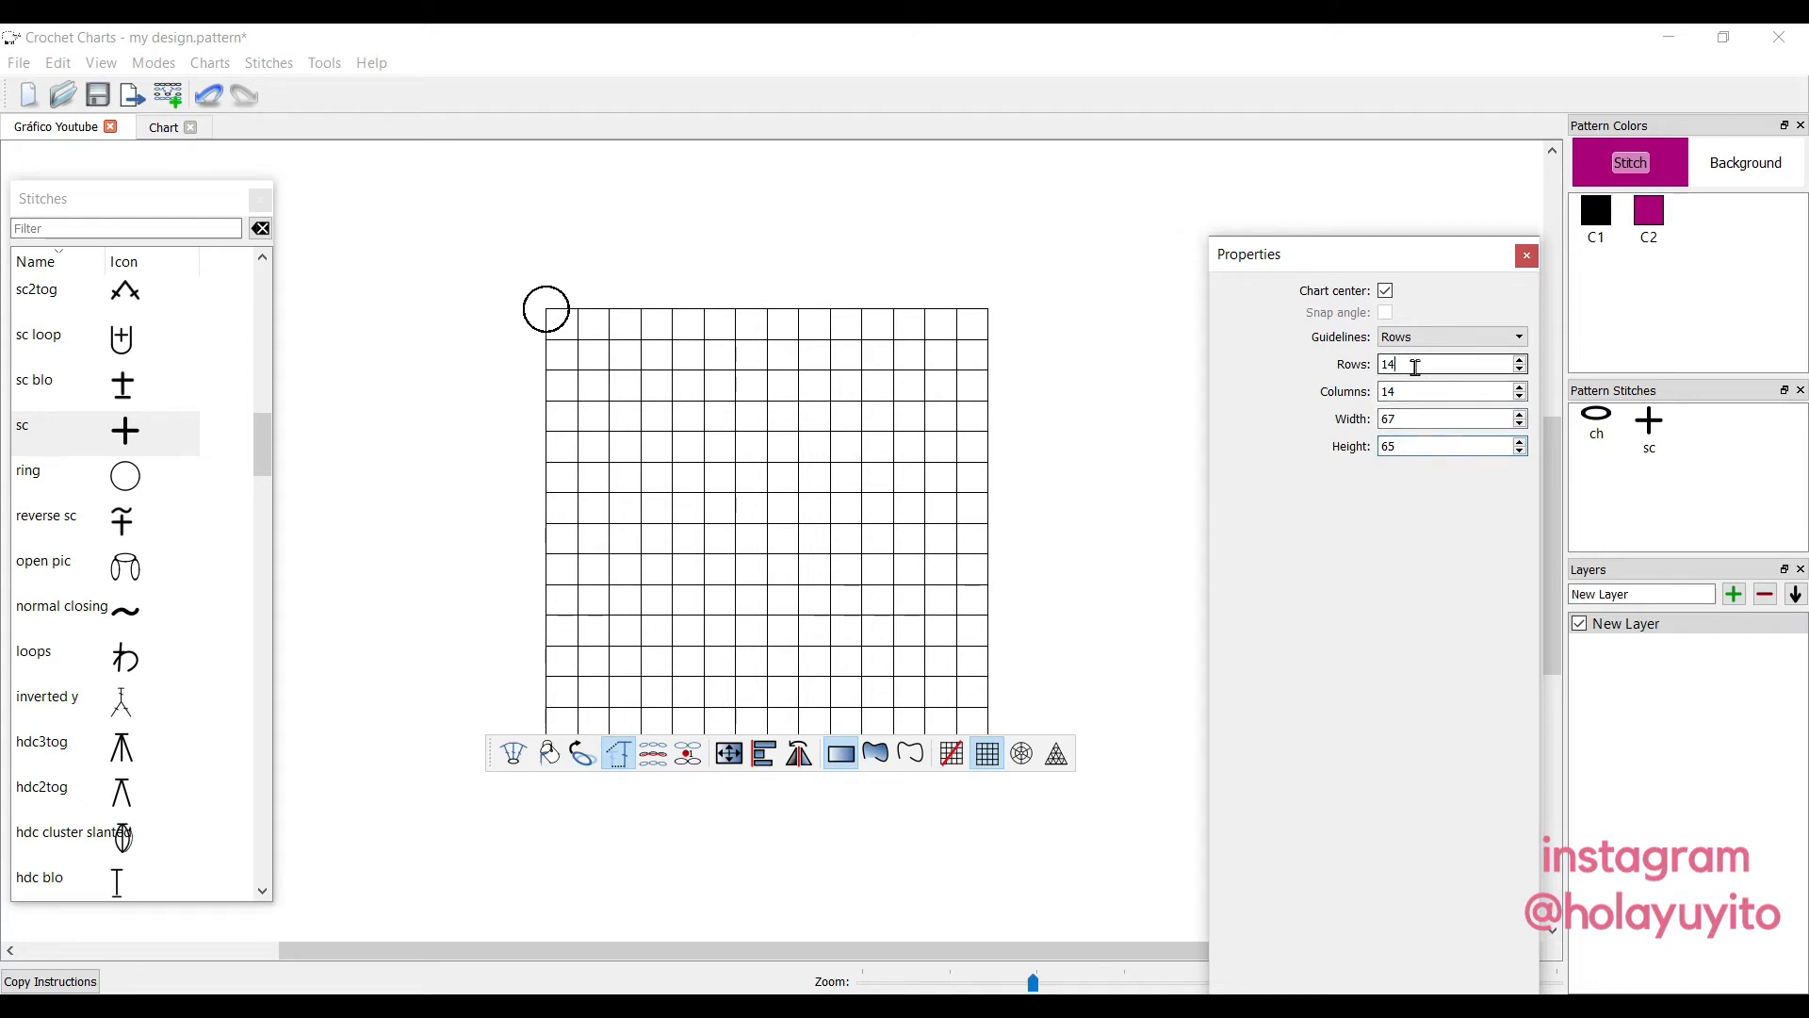
key(BackSpace)
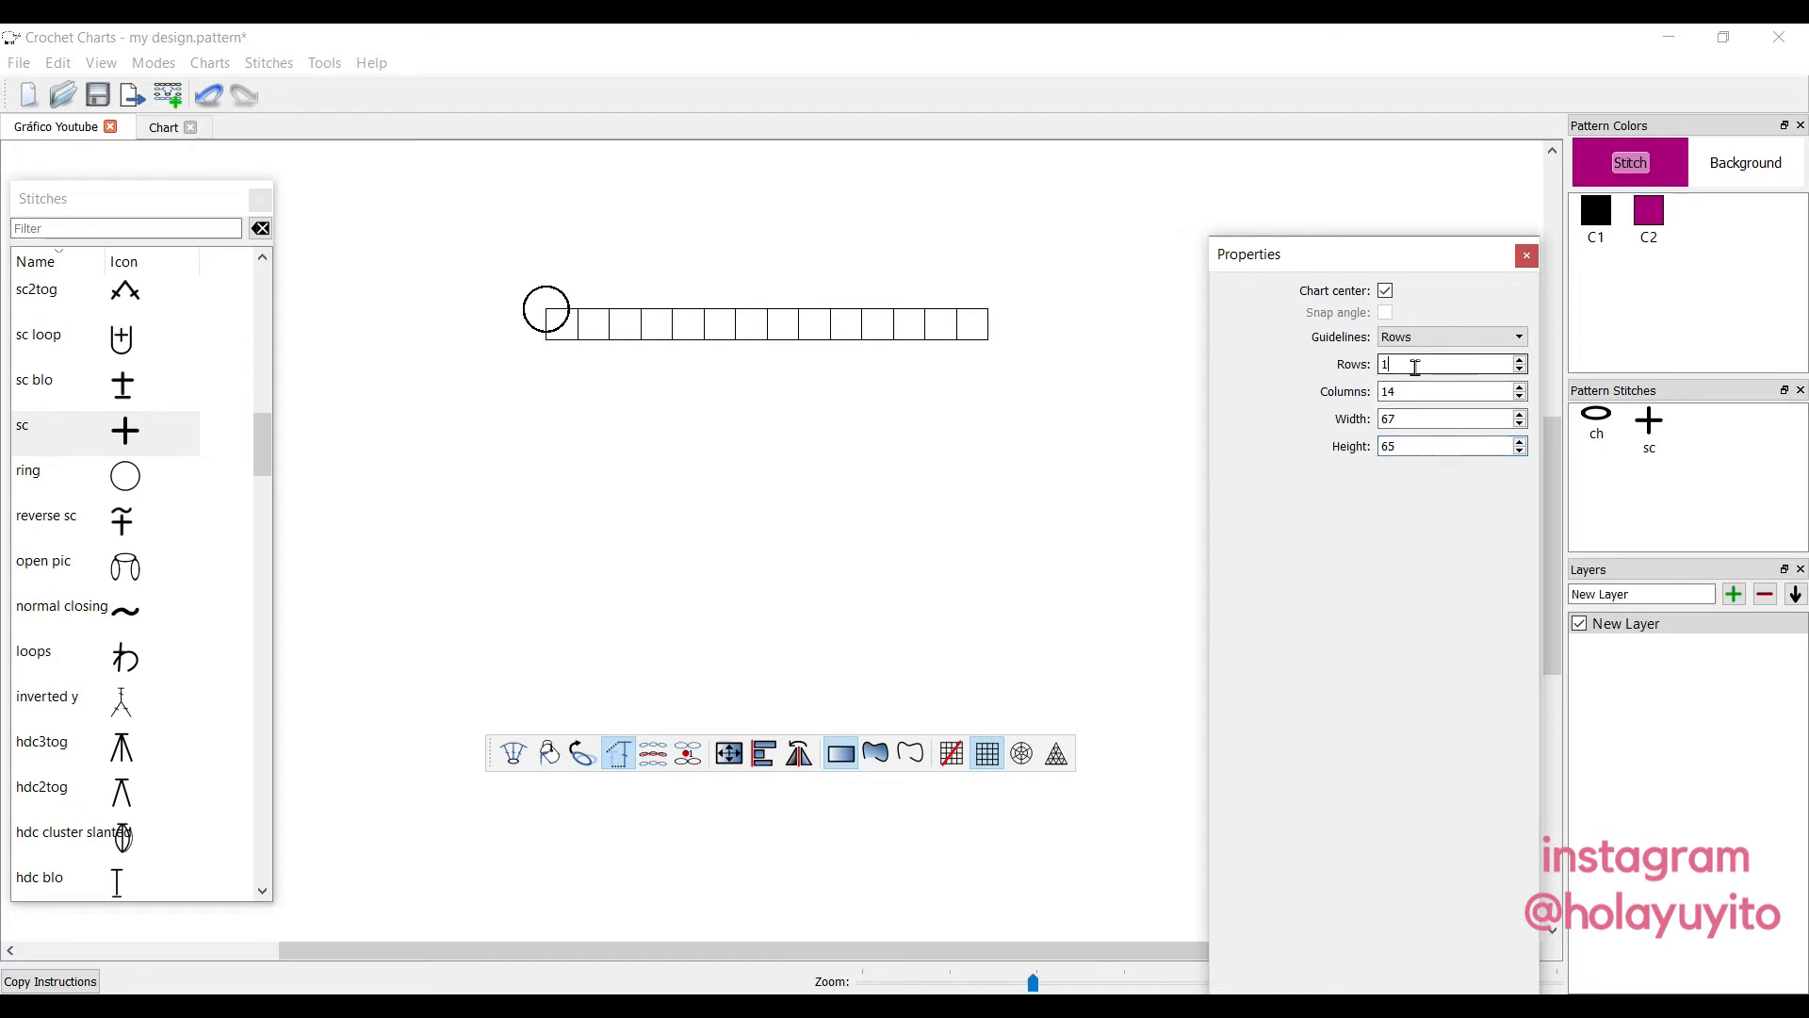
click(1526, 256)
drag(563, 299, 551, 424)
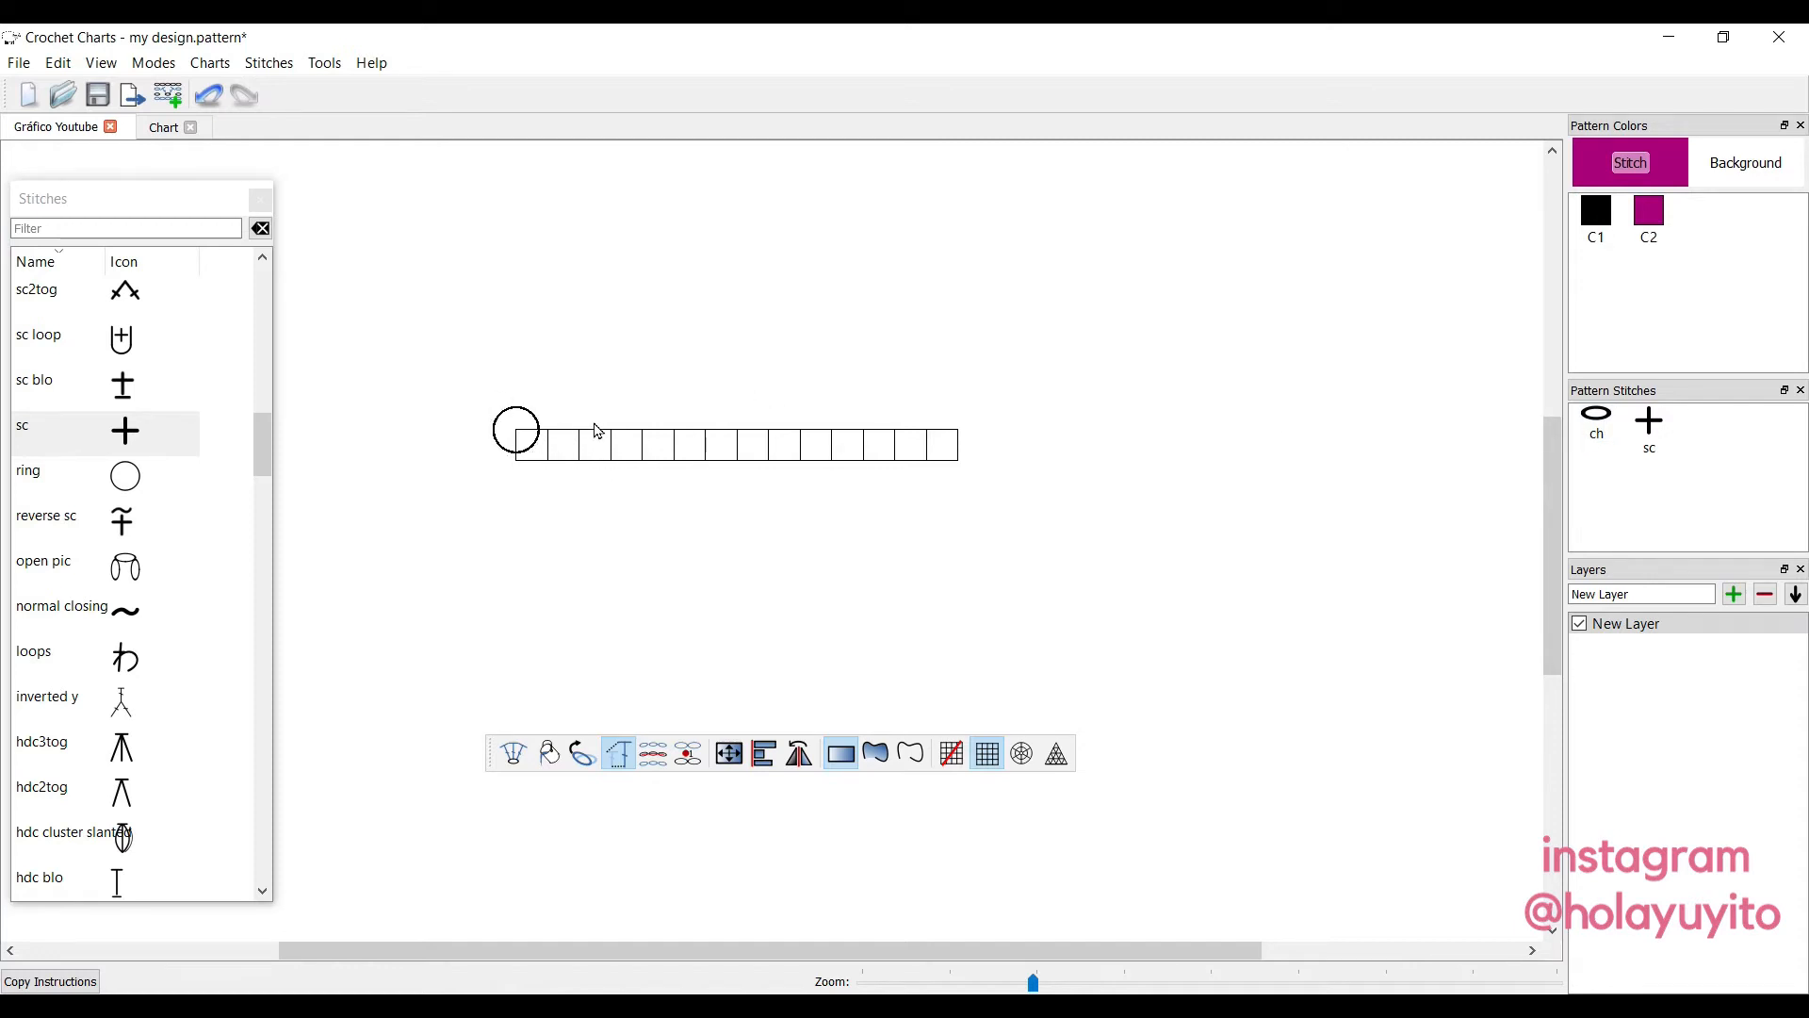
Turn off the chart center in the grid's properties and close them.
right_click(597, 431)
click(685, 561)
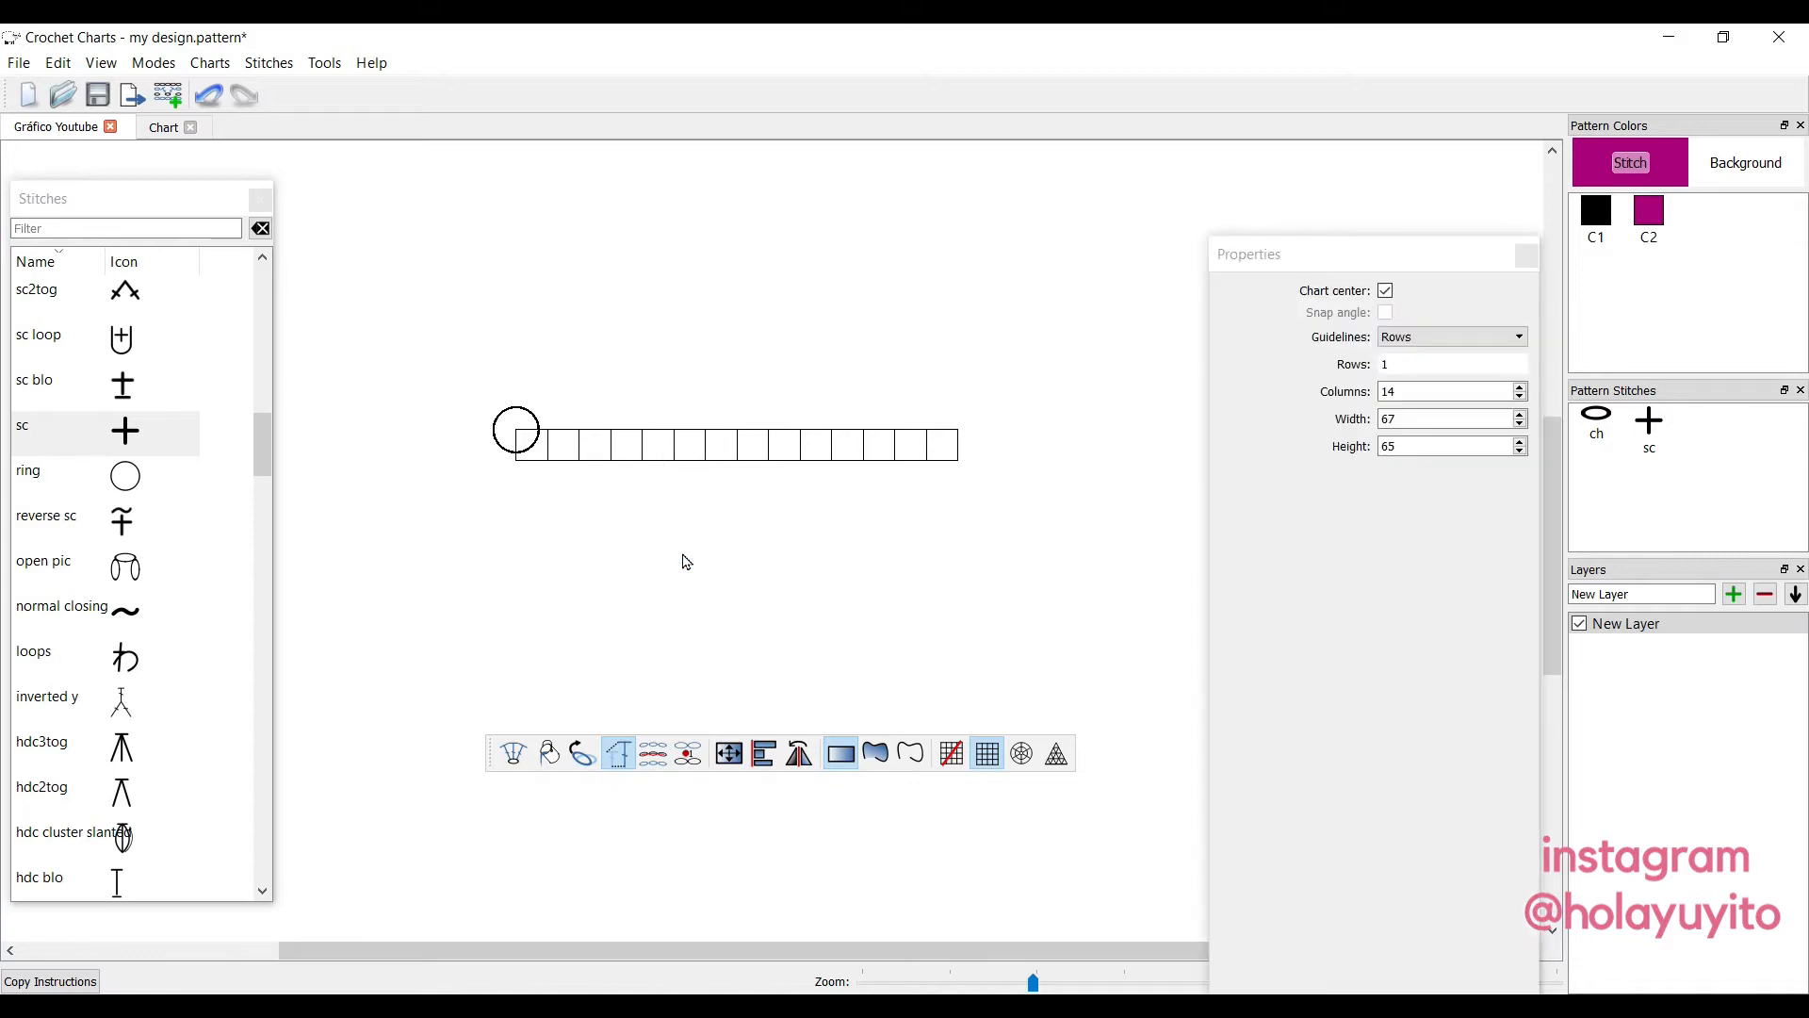
click(1385, 289)
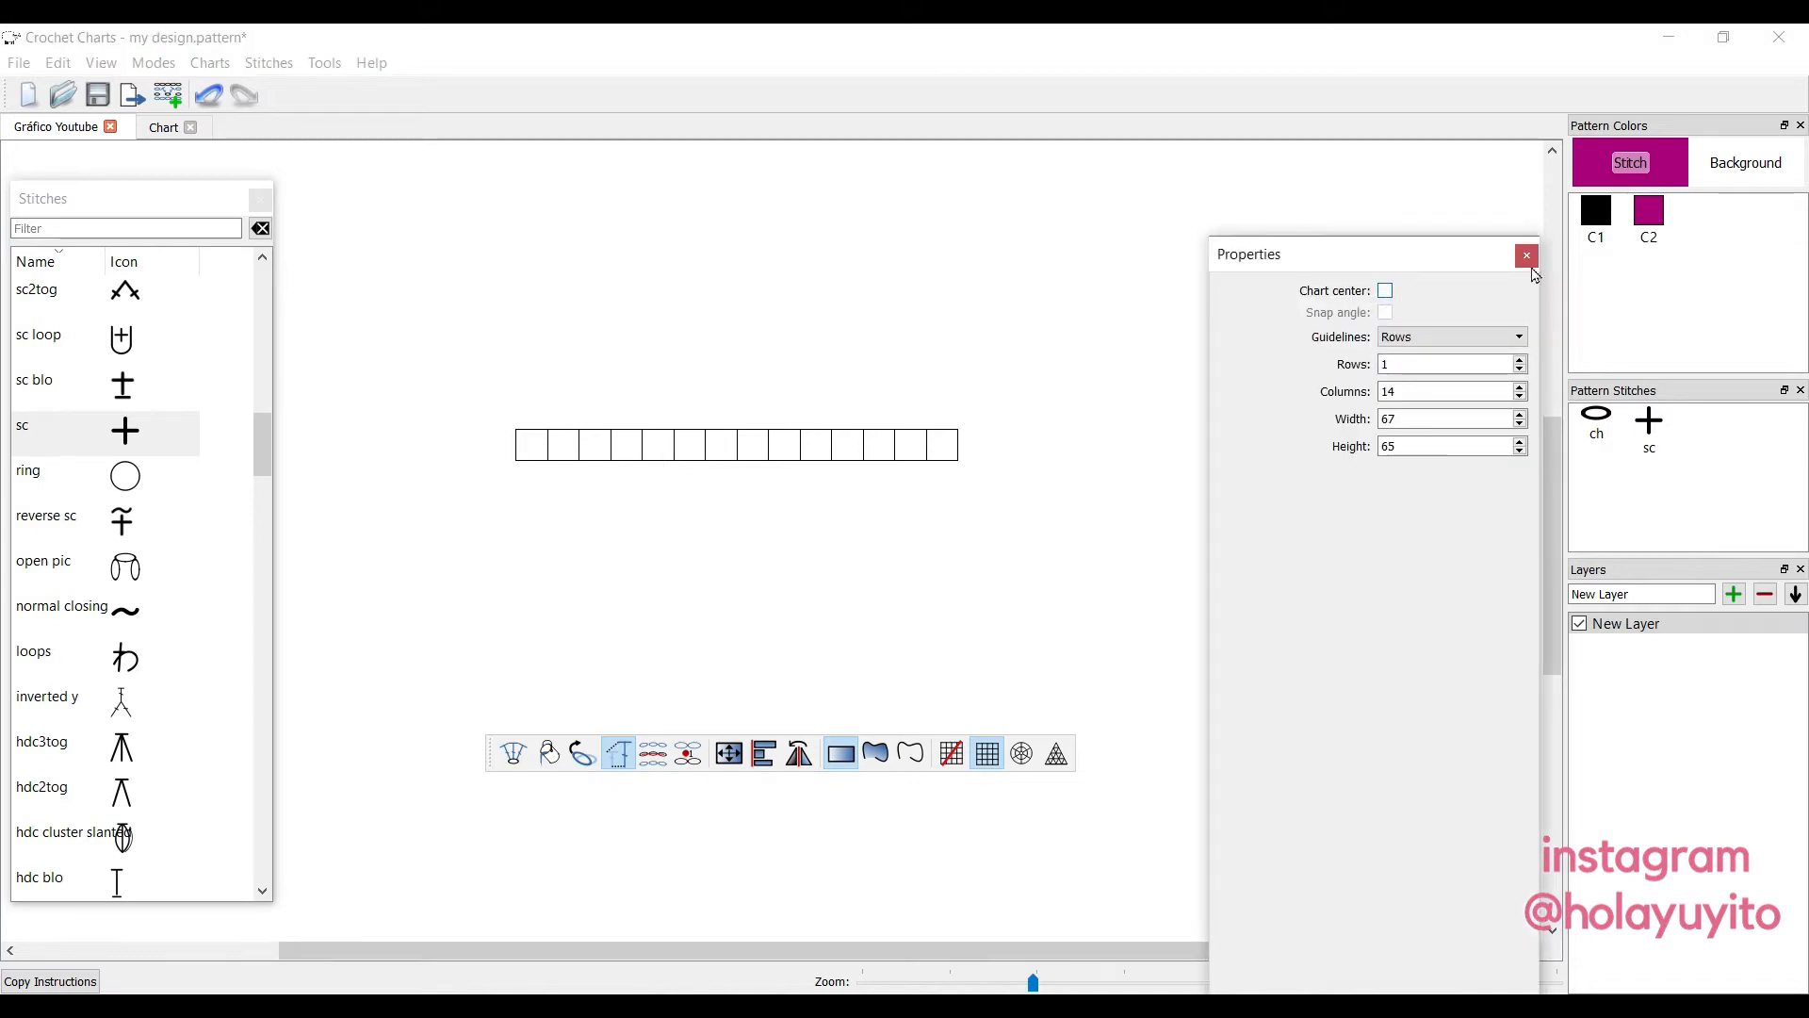
click(1532, 263)
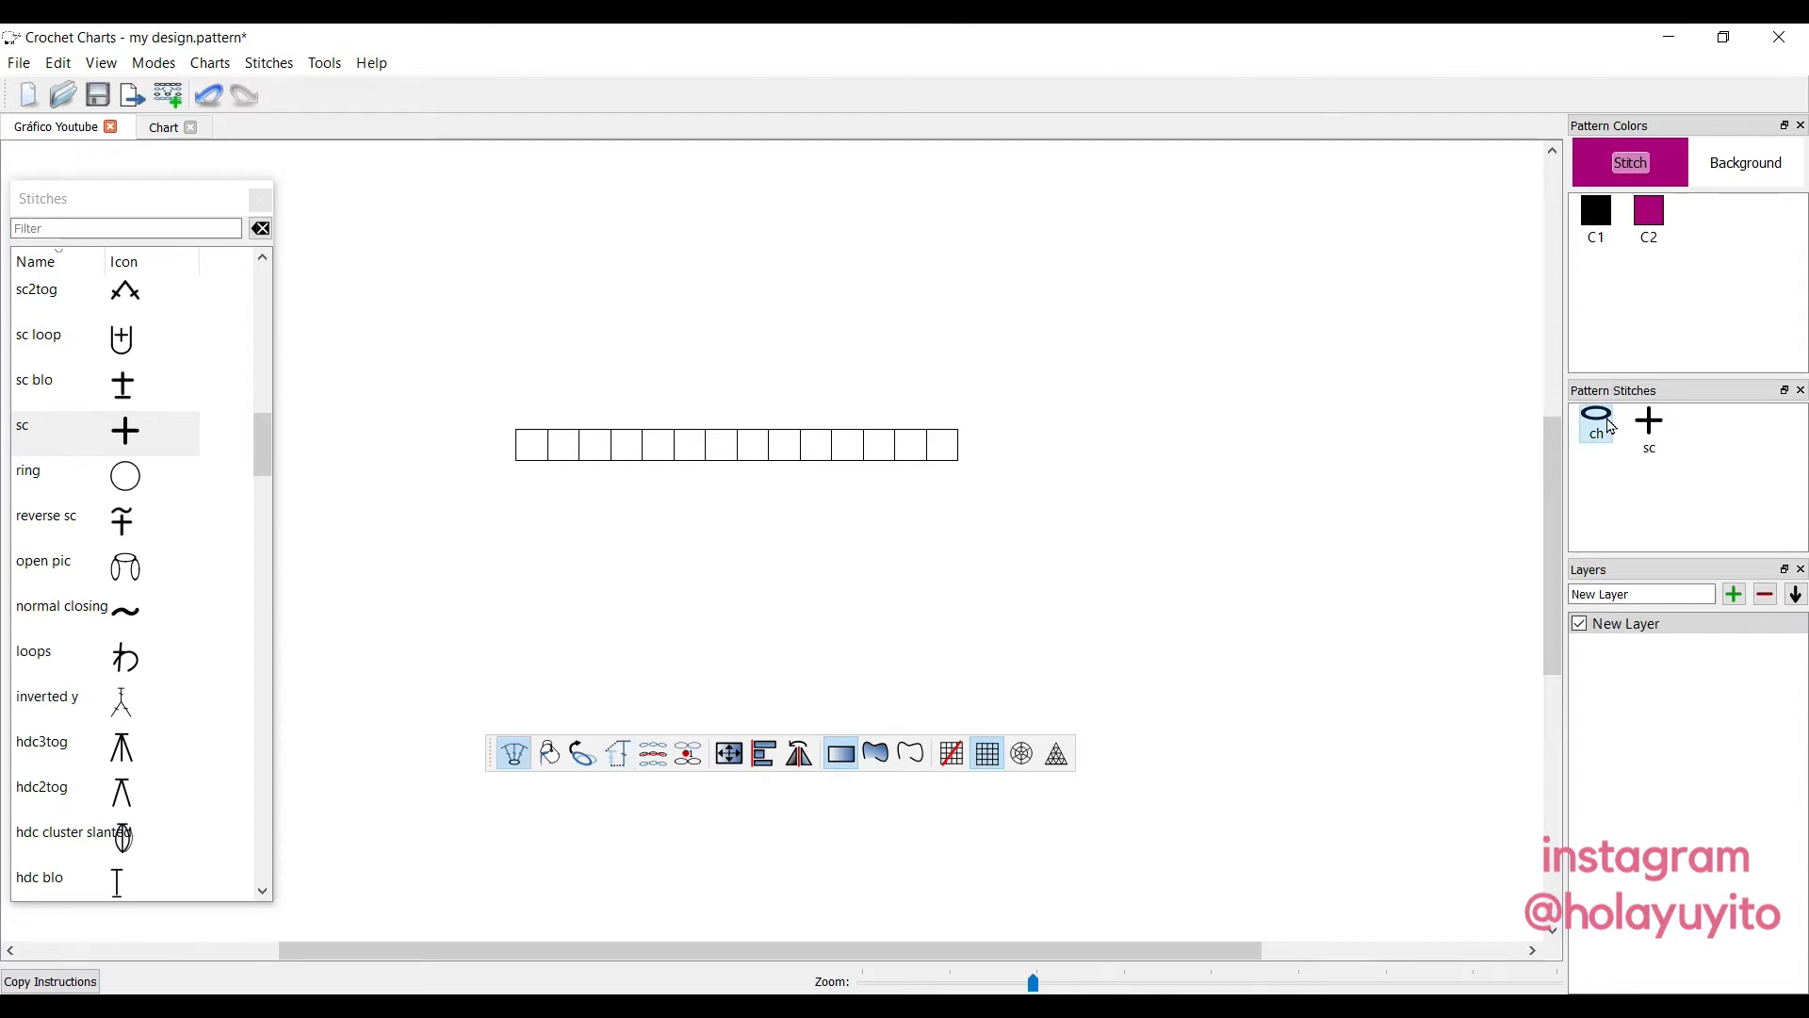
Filter the stitch library by "ch" and select the ch stitch for placing.
key(Escape)
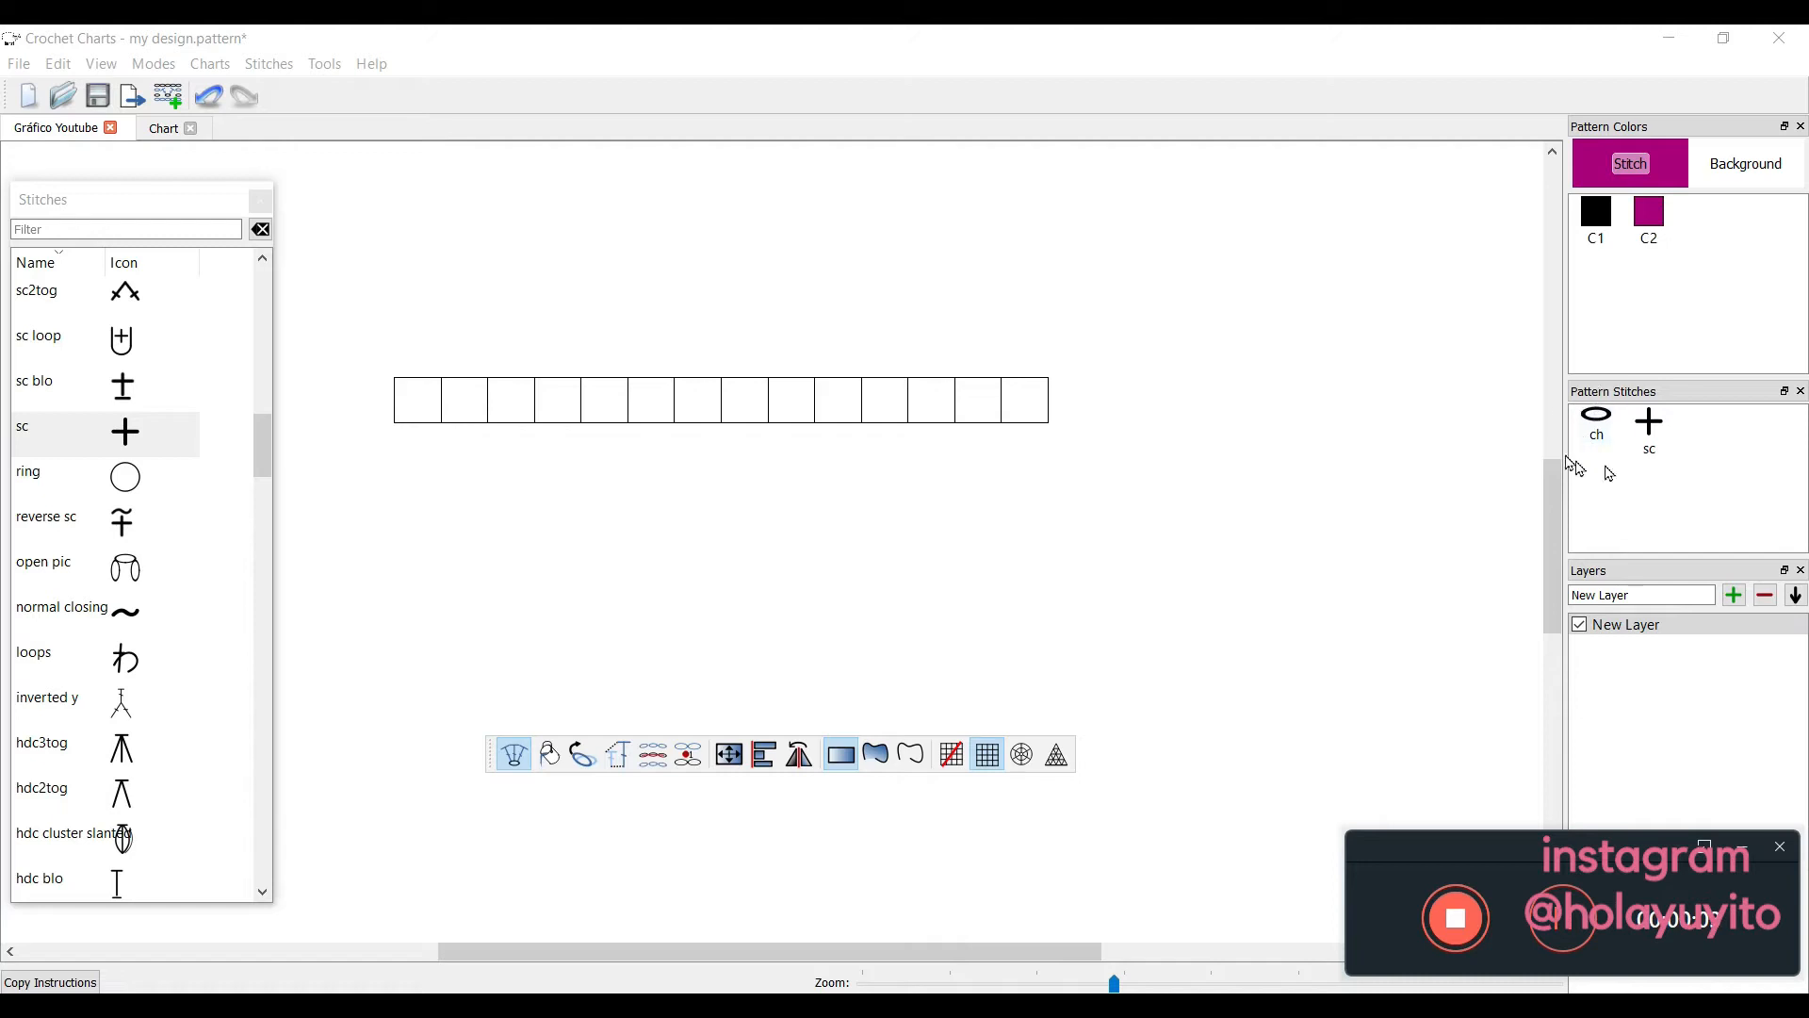
click(113, 229)
text(ch)
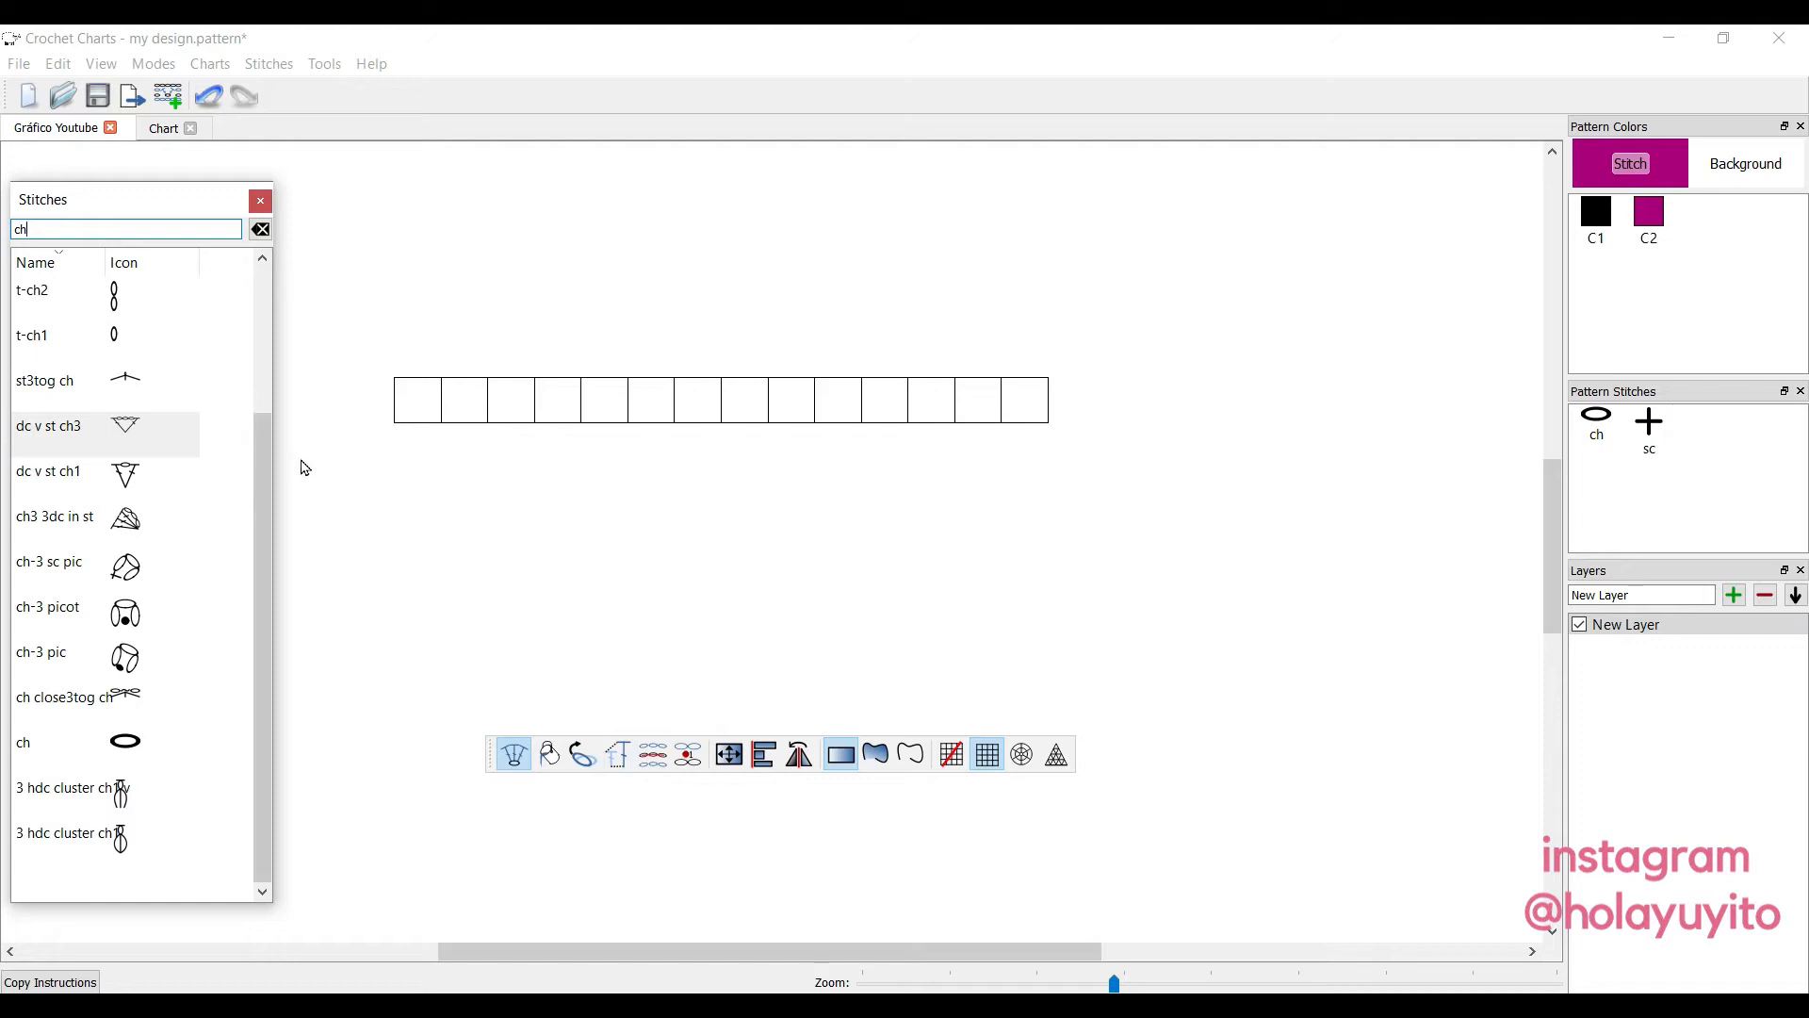
drag(259, 482, 270, 432)
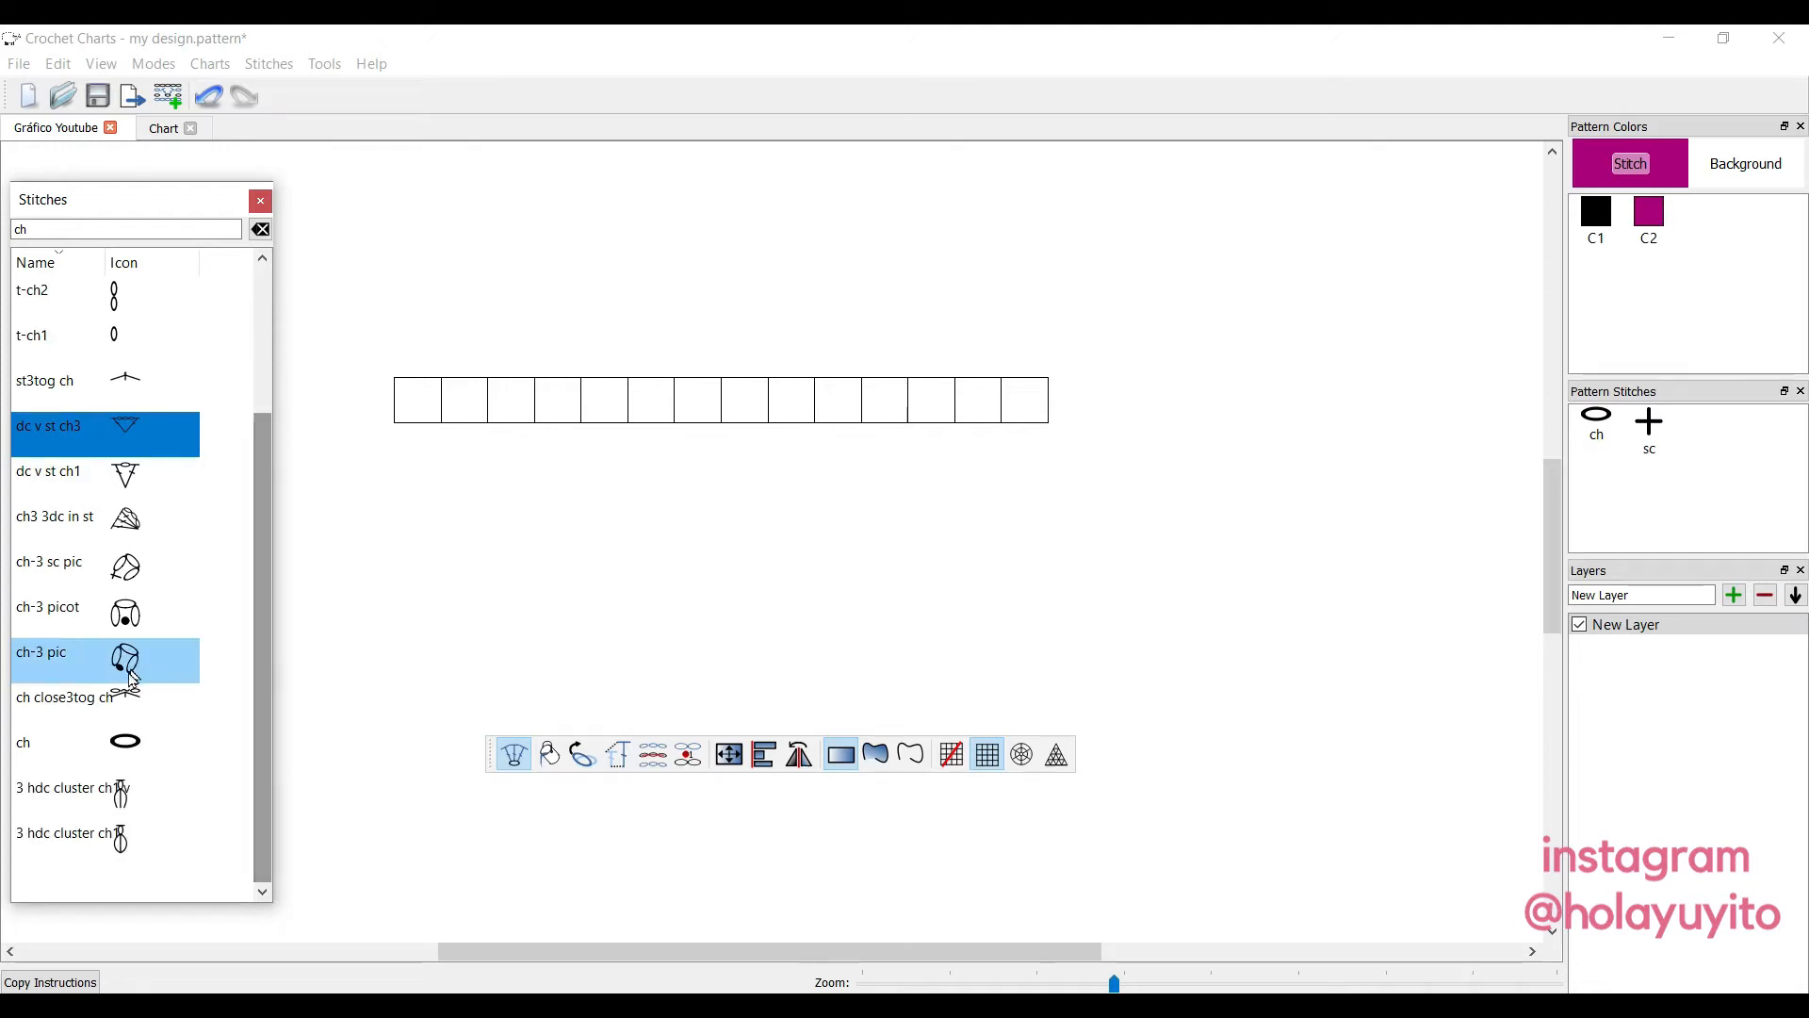
click(111, 748)
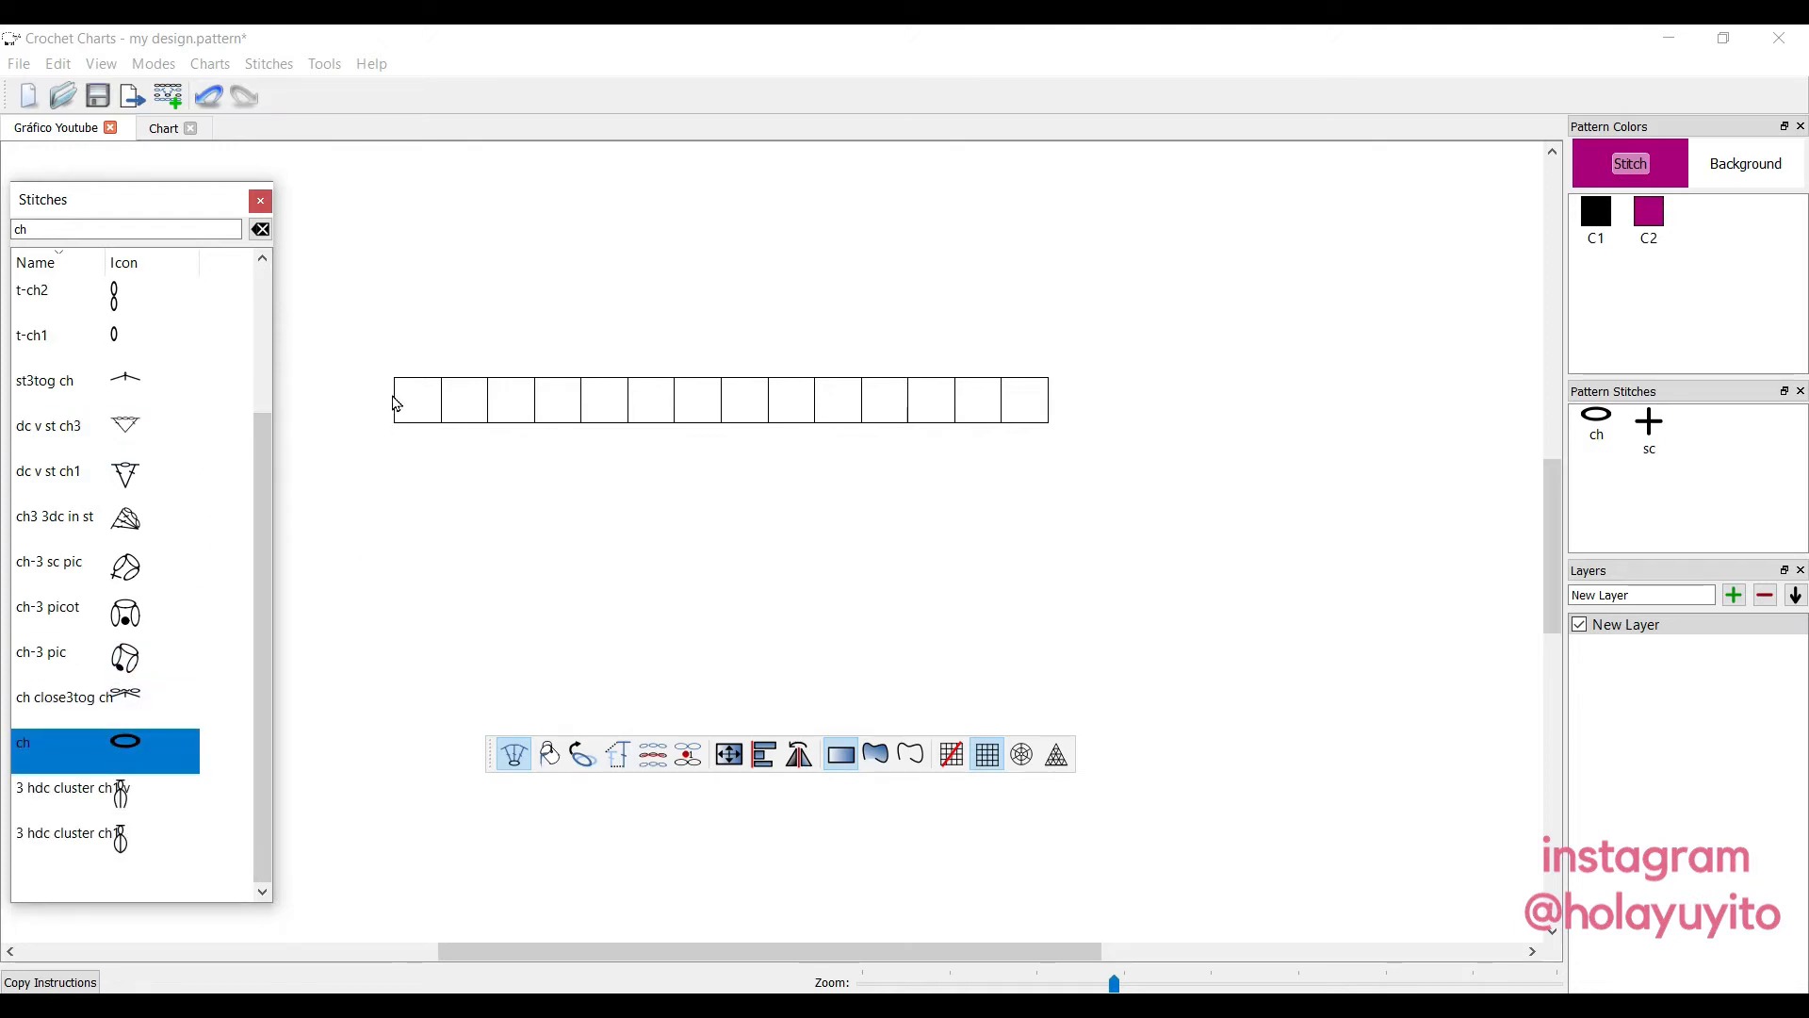
Place eight magenta ch stitches on the grid's lower line, one at each column line starting from the left corner.
scroll(396, 403, up, 1)
click(364, 407)
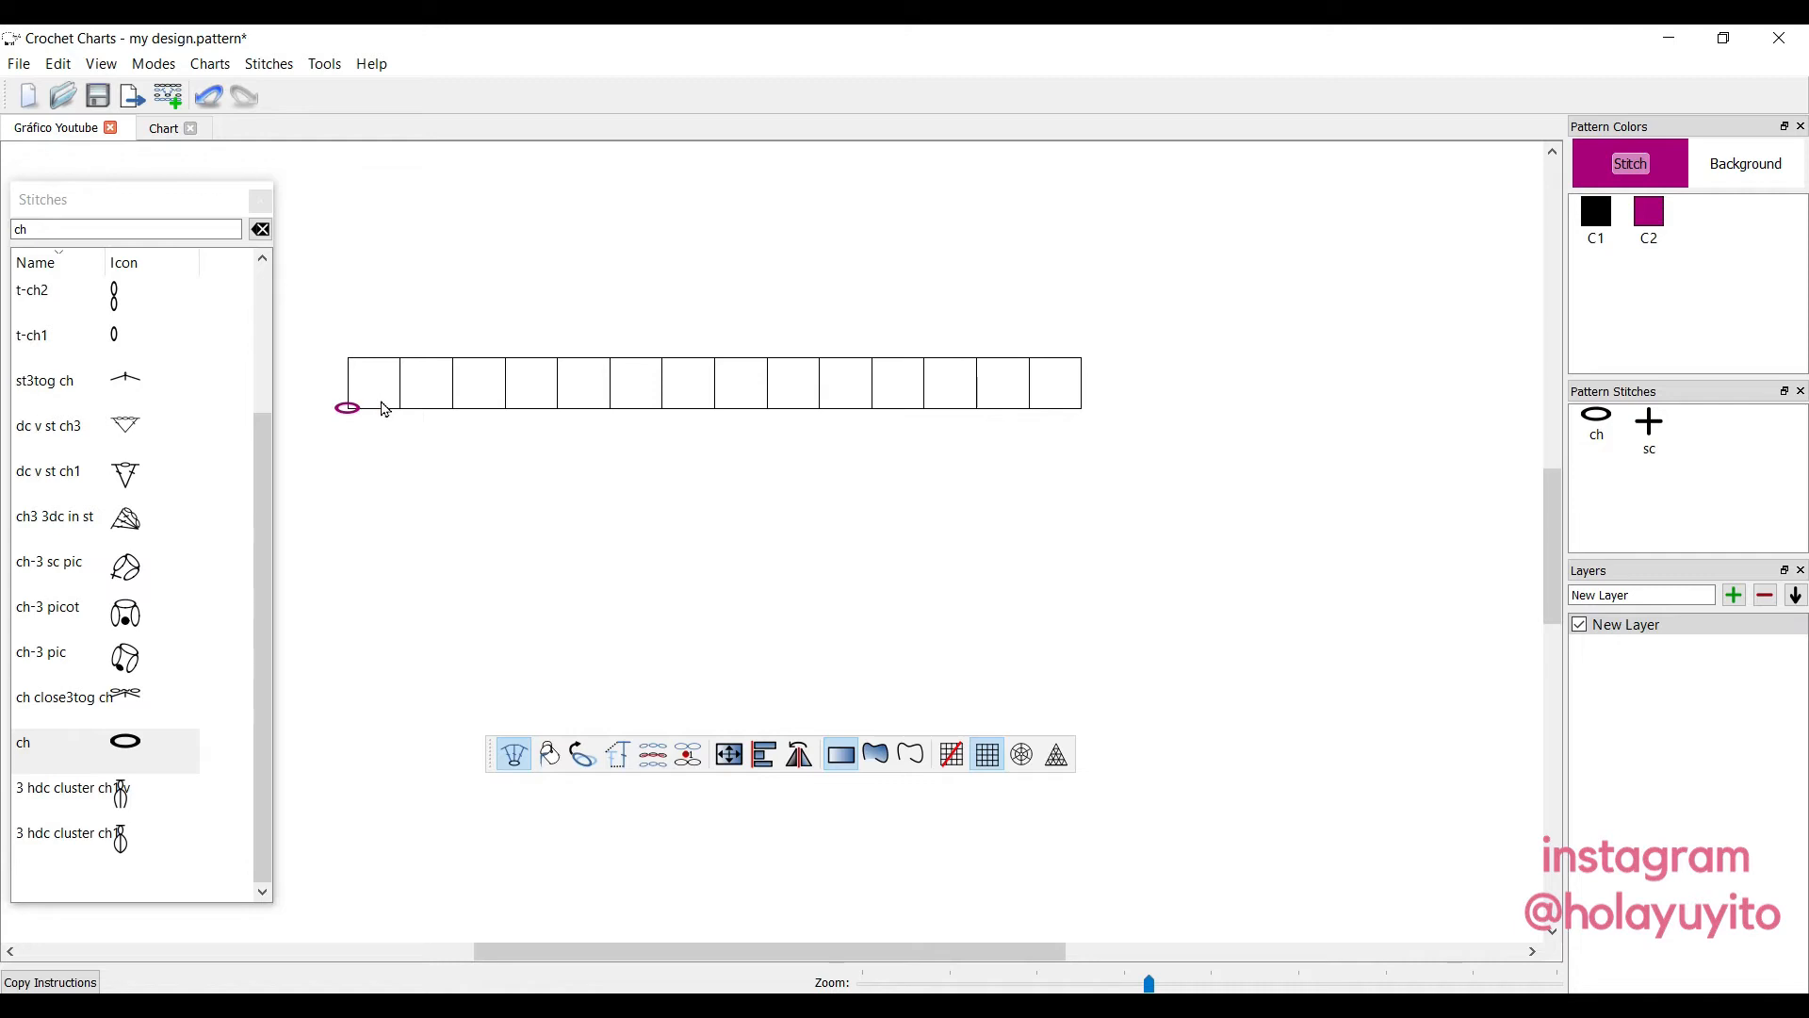
click(399, 410)
click(452, 410)
click(557, 409)
click(610, 410)
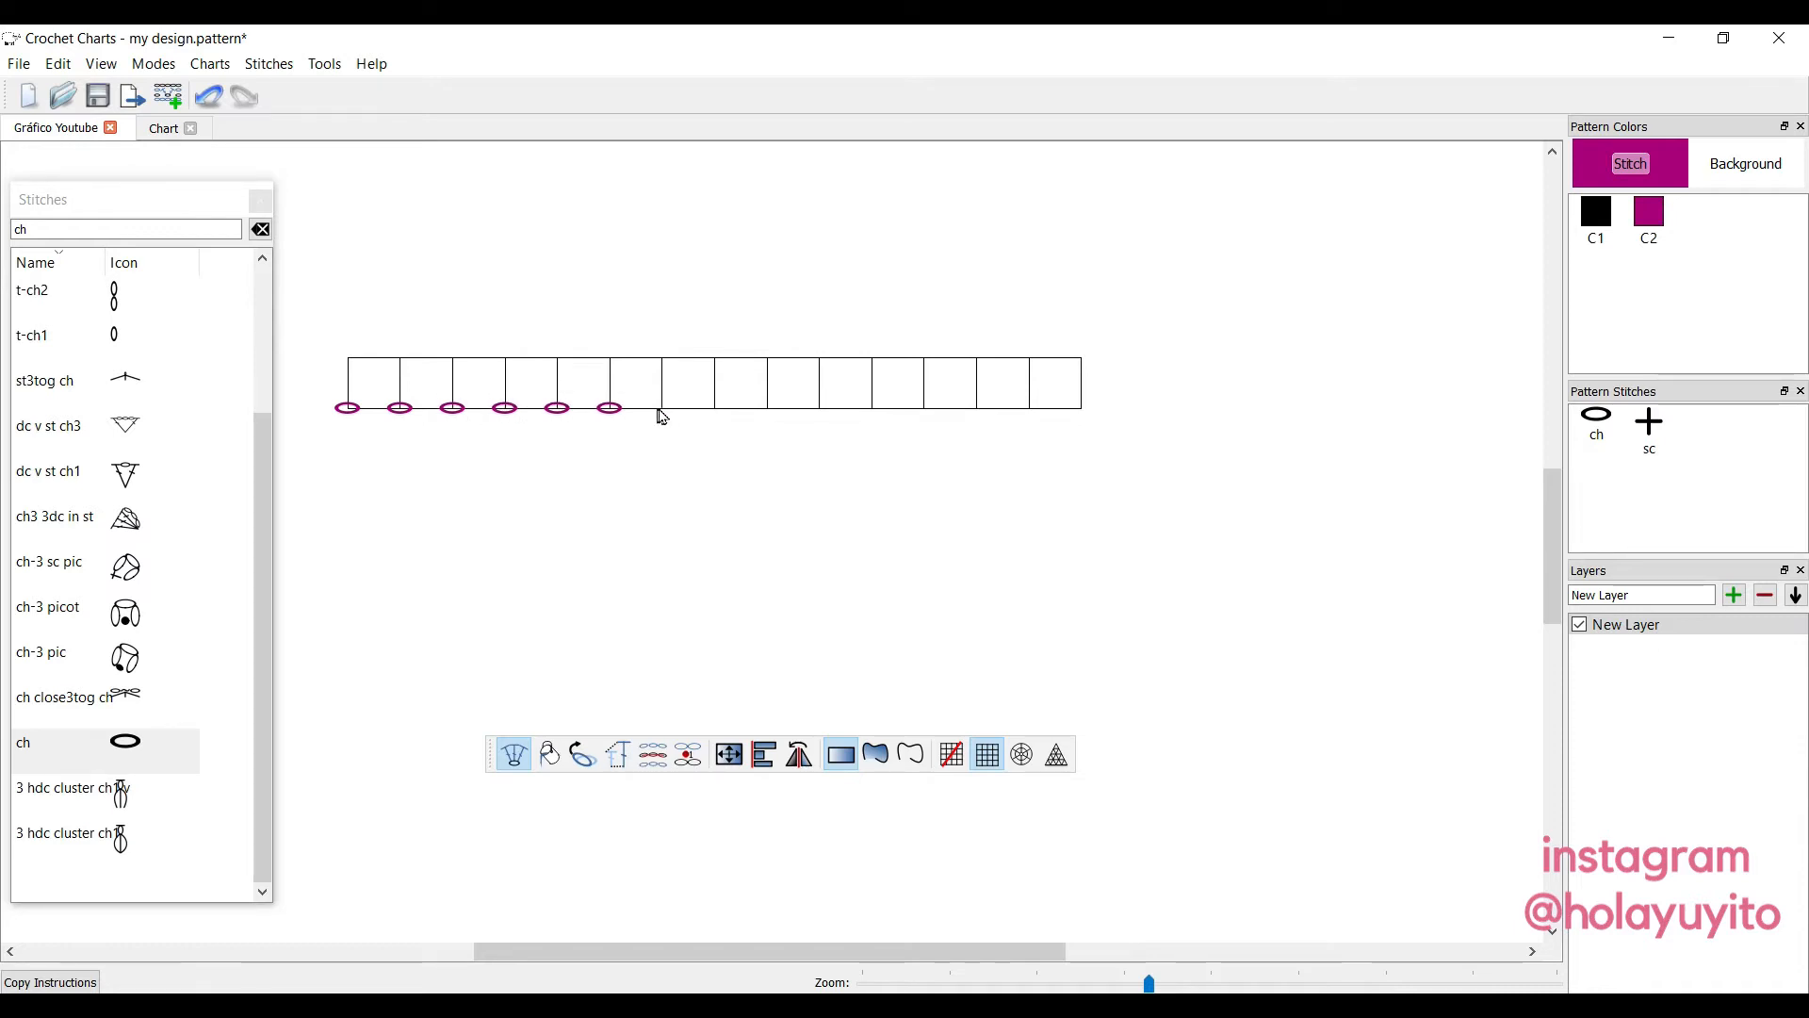
click(662, 411)
click(714, 409)
Reduce the width of the grid cells to 45 in the grid's properties.
scroll(519, 328, up, 1)
drag(767, 955, 737, 954)
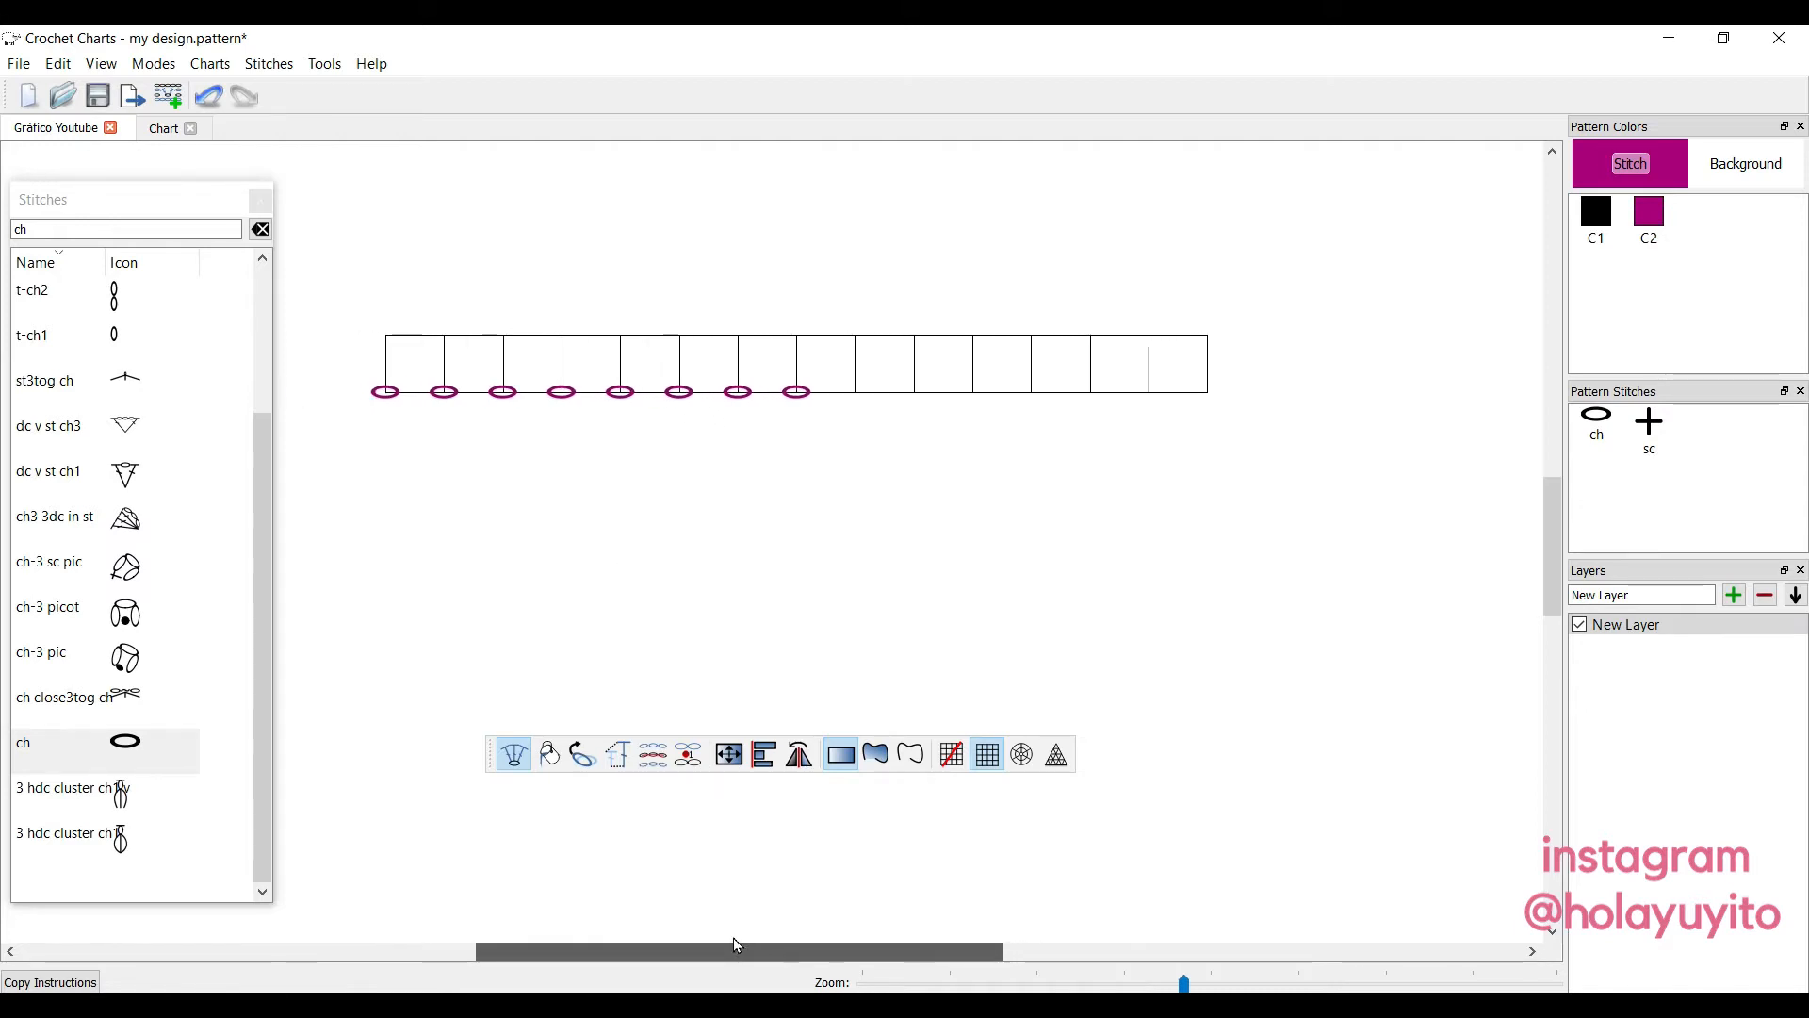
right_click(643, 355)
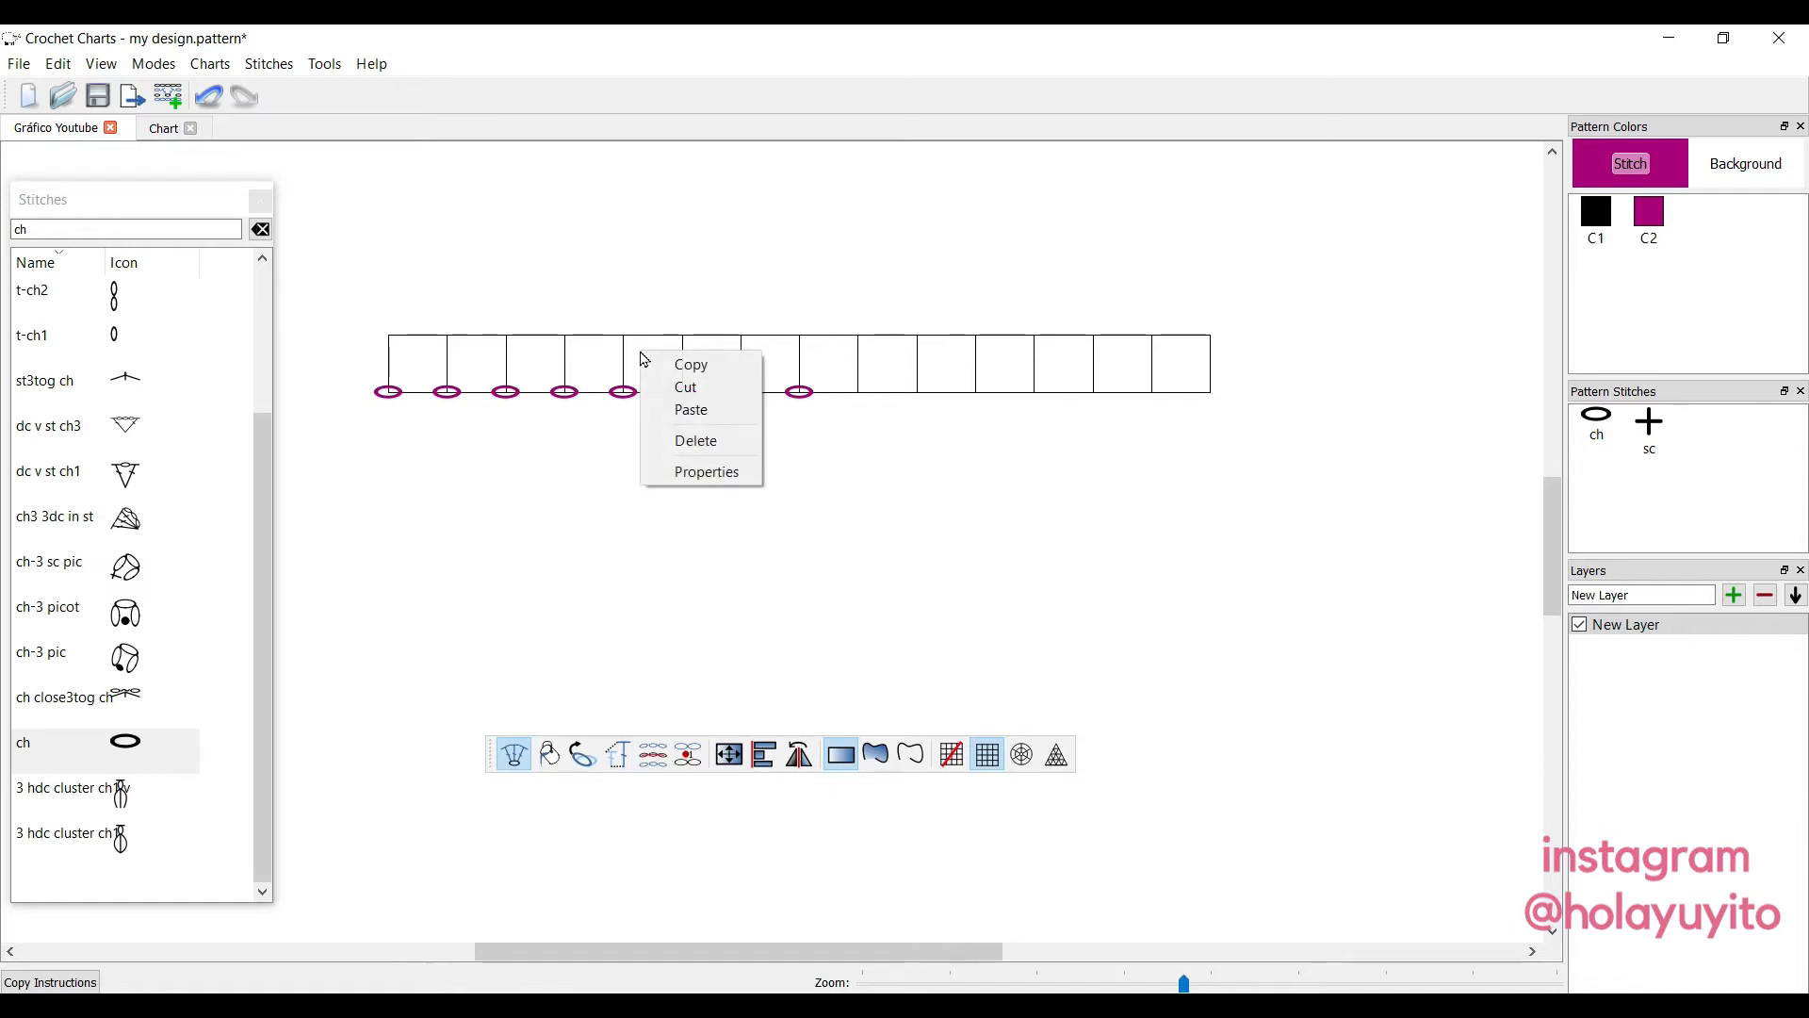
click(728, 474)
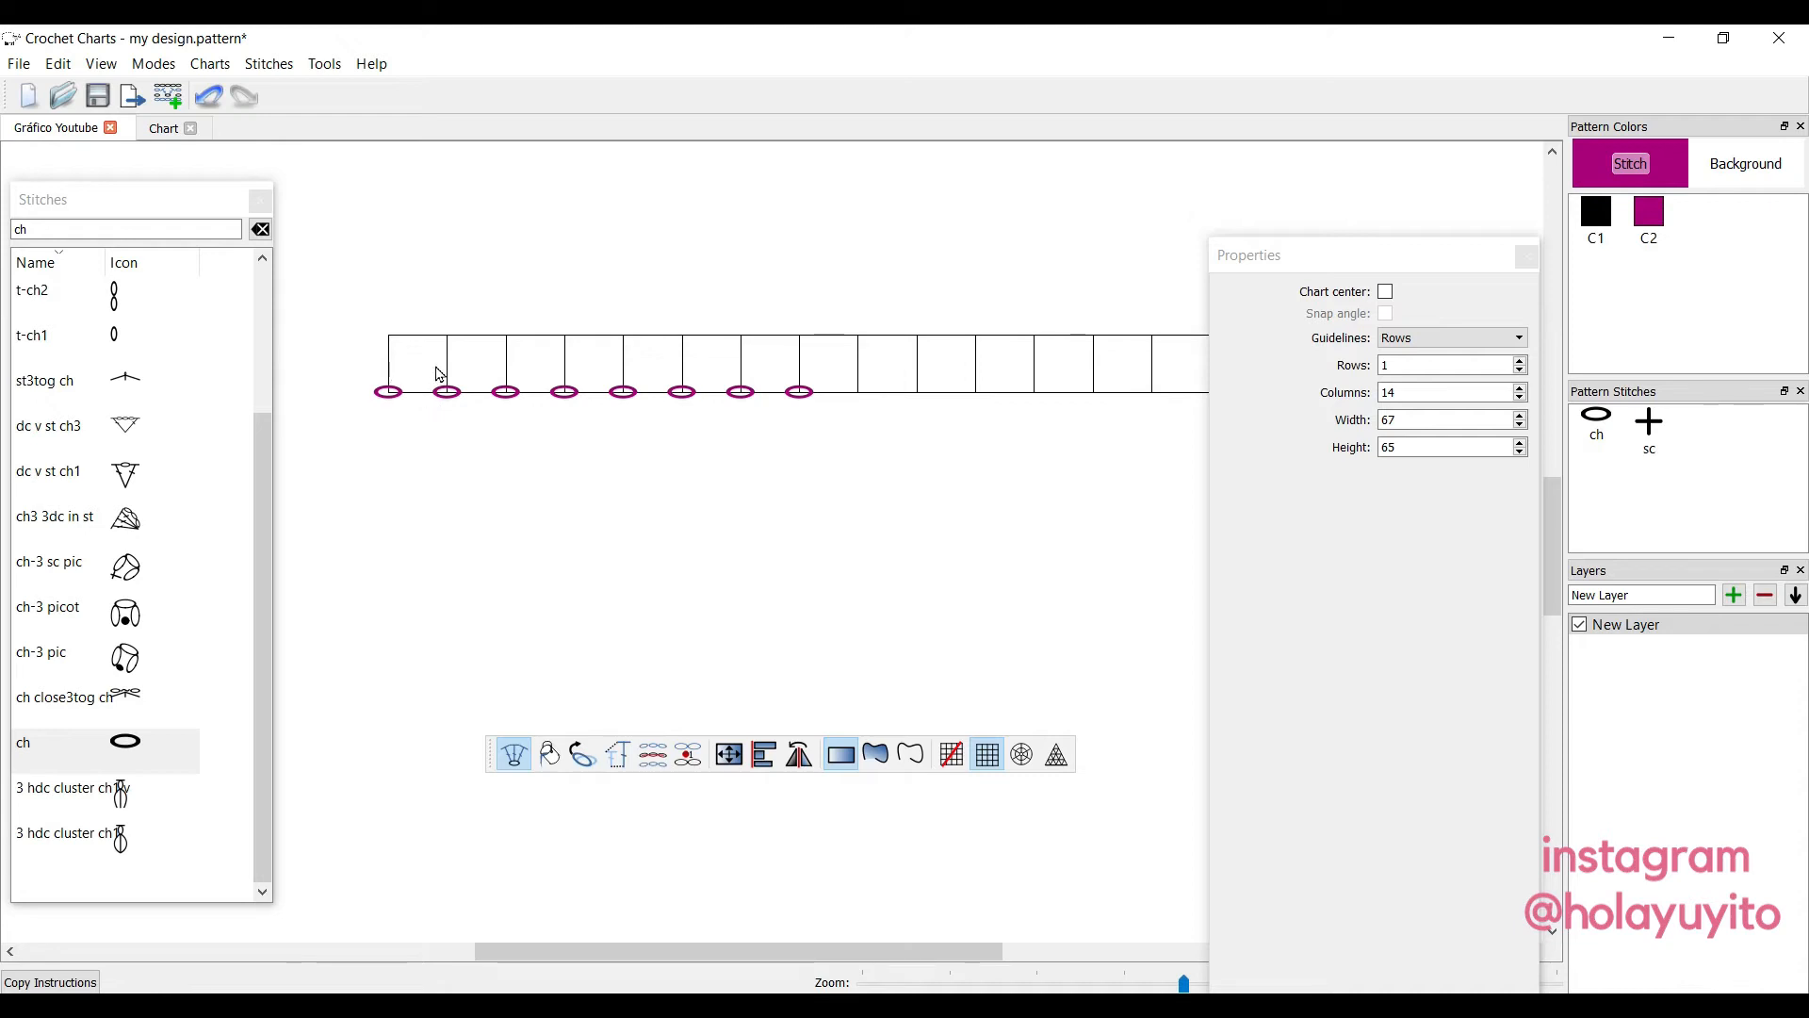
click(1520, 425)
click(1519, 425)
click(1519, 425)
click(1520, 425)
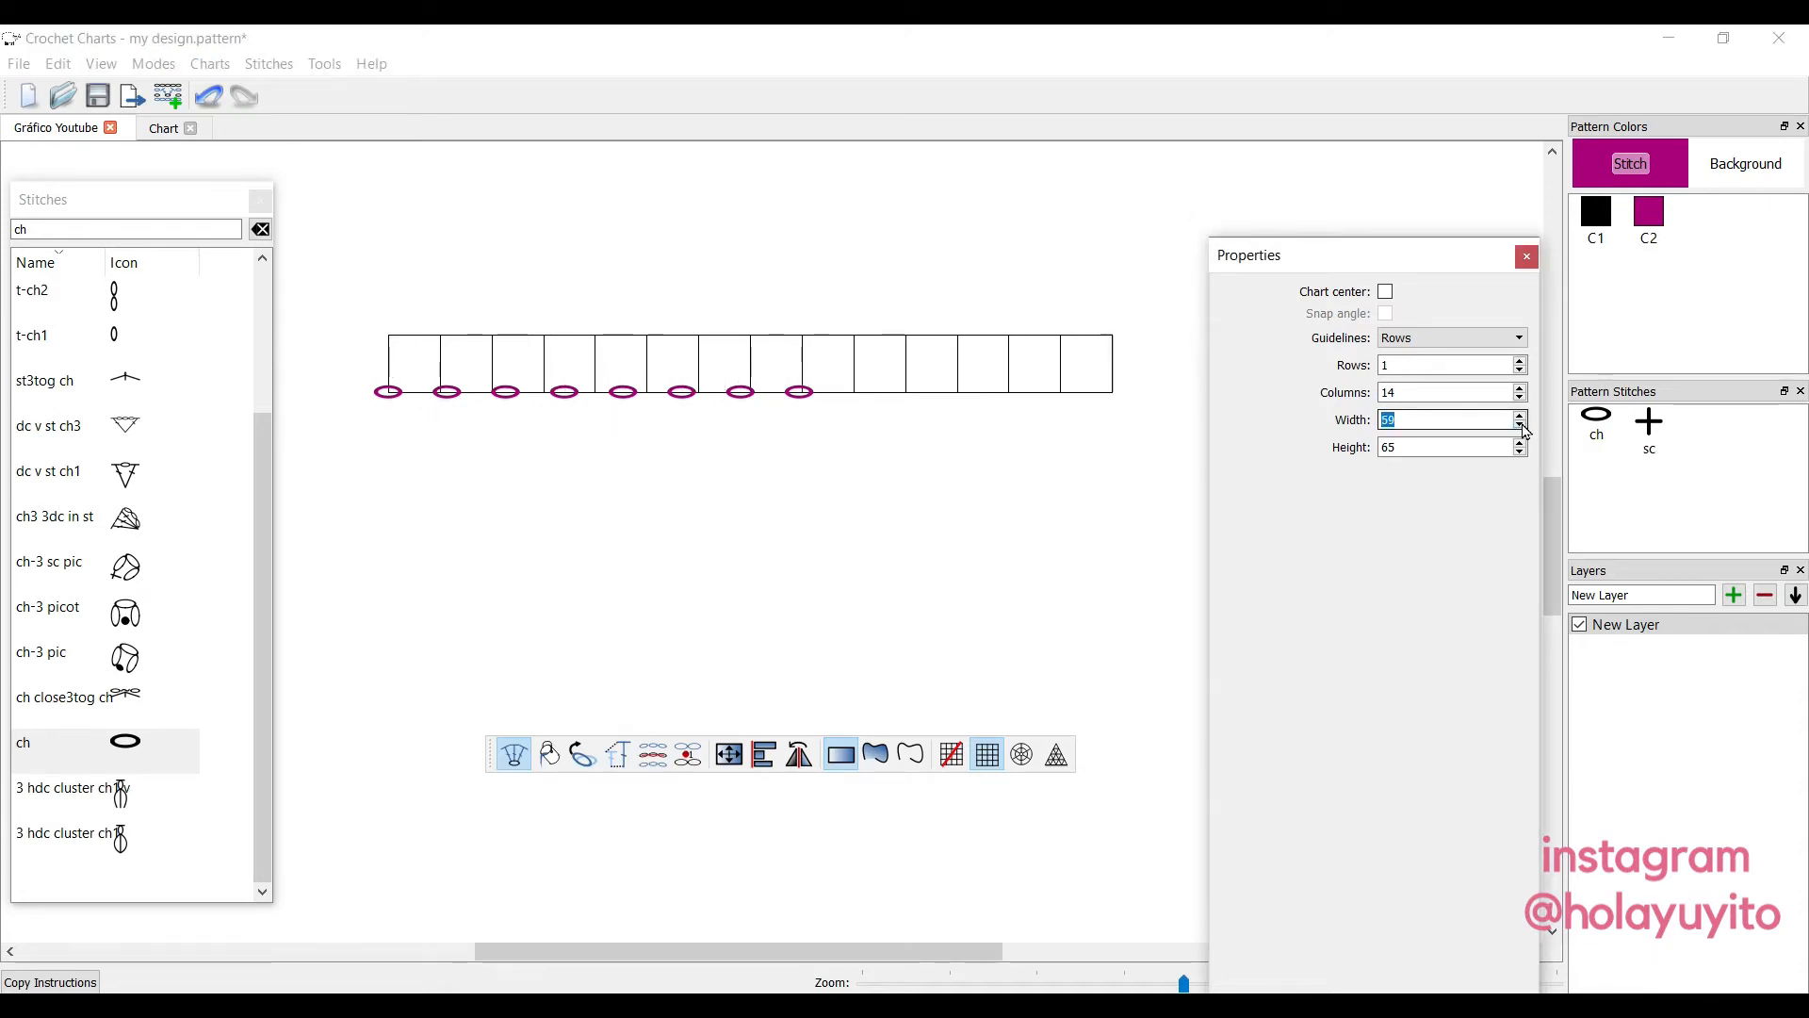
click(1521, 425)
click(1521, 425)
click(1521, 424)
click(1521, 425)
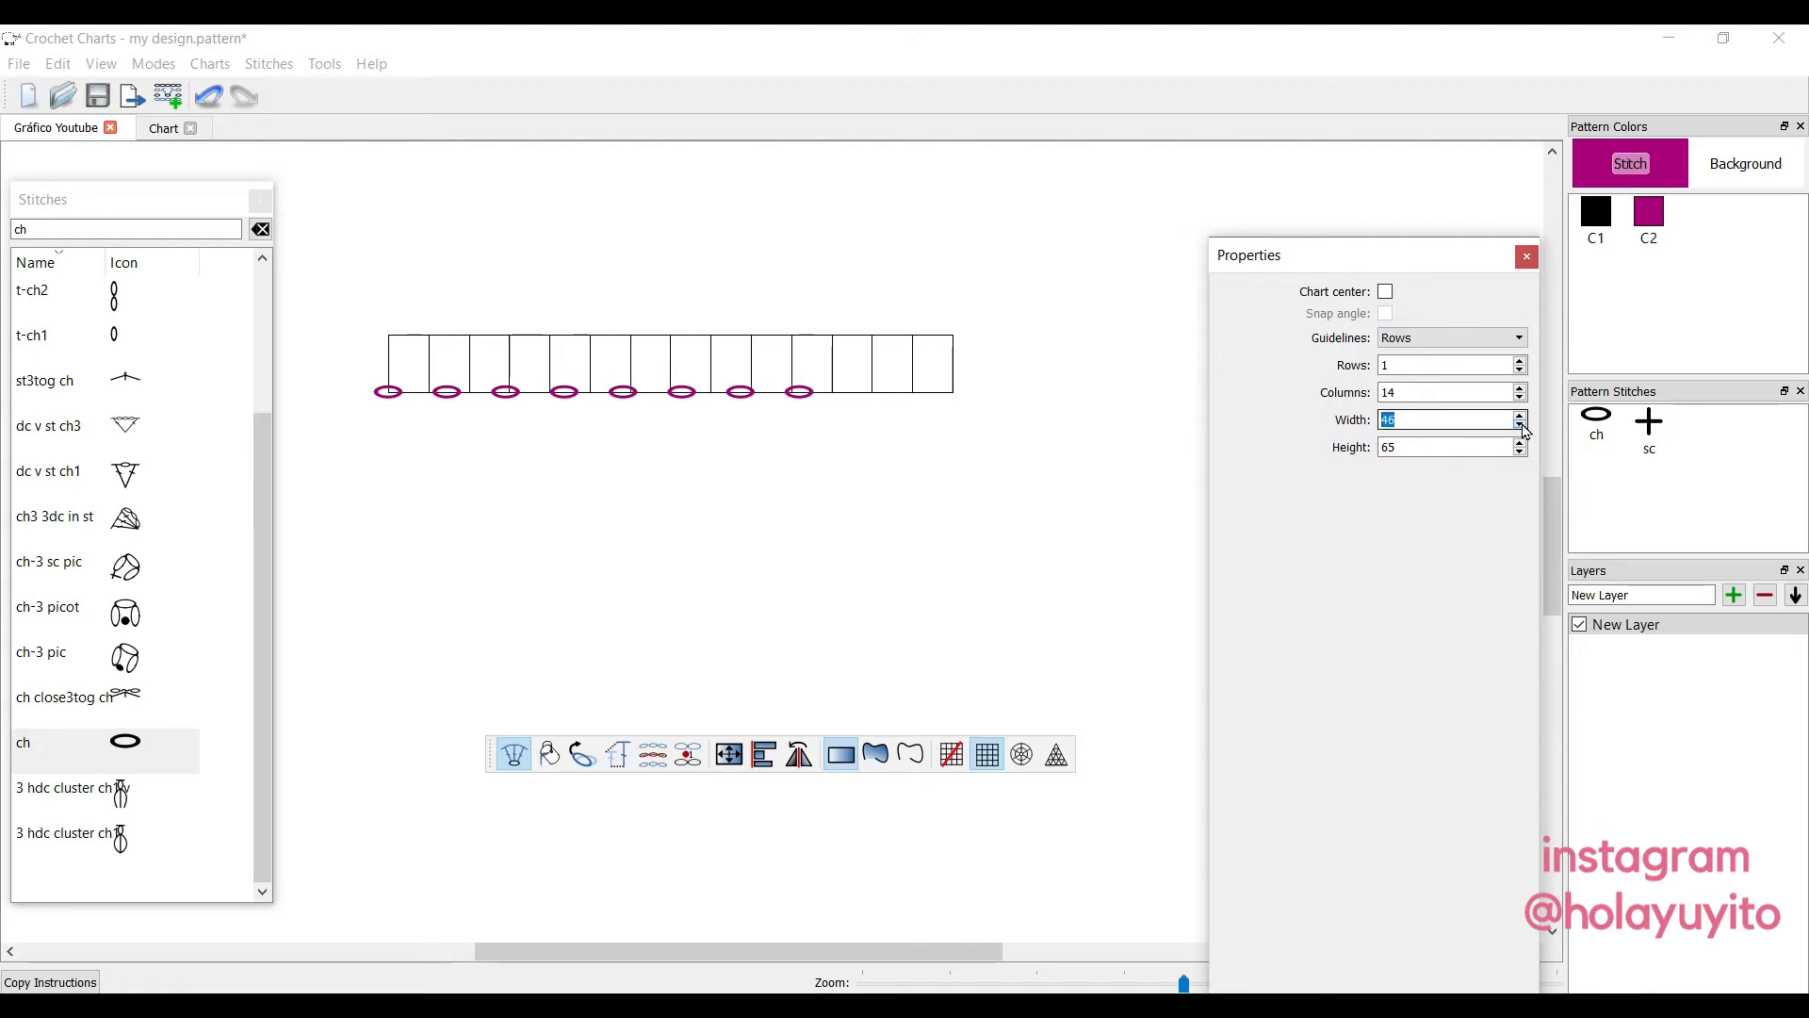
click(1521, 425)
Move the second to eighth ch stitches along the grid's lower line onto the narrowed column lines and close the properties.
click(448, 393)
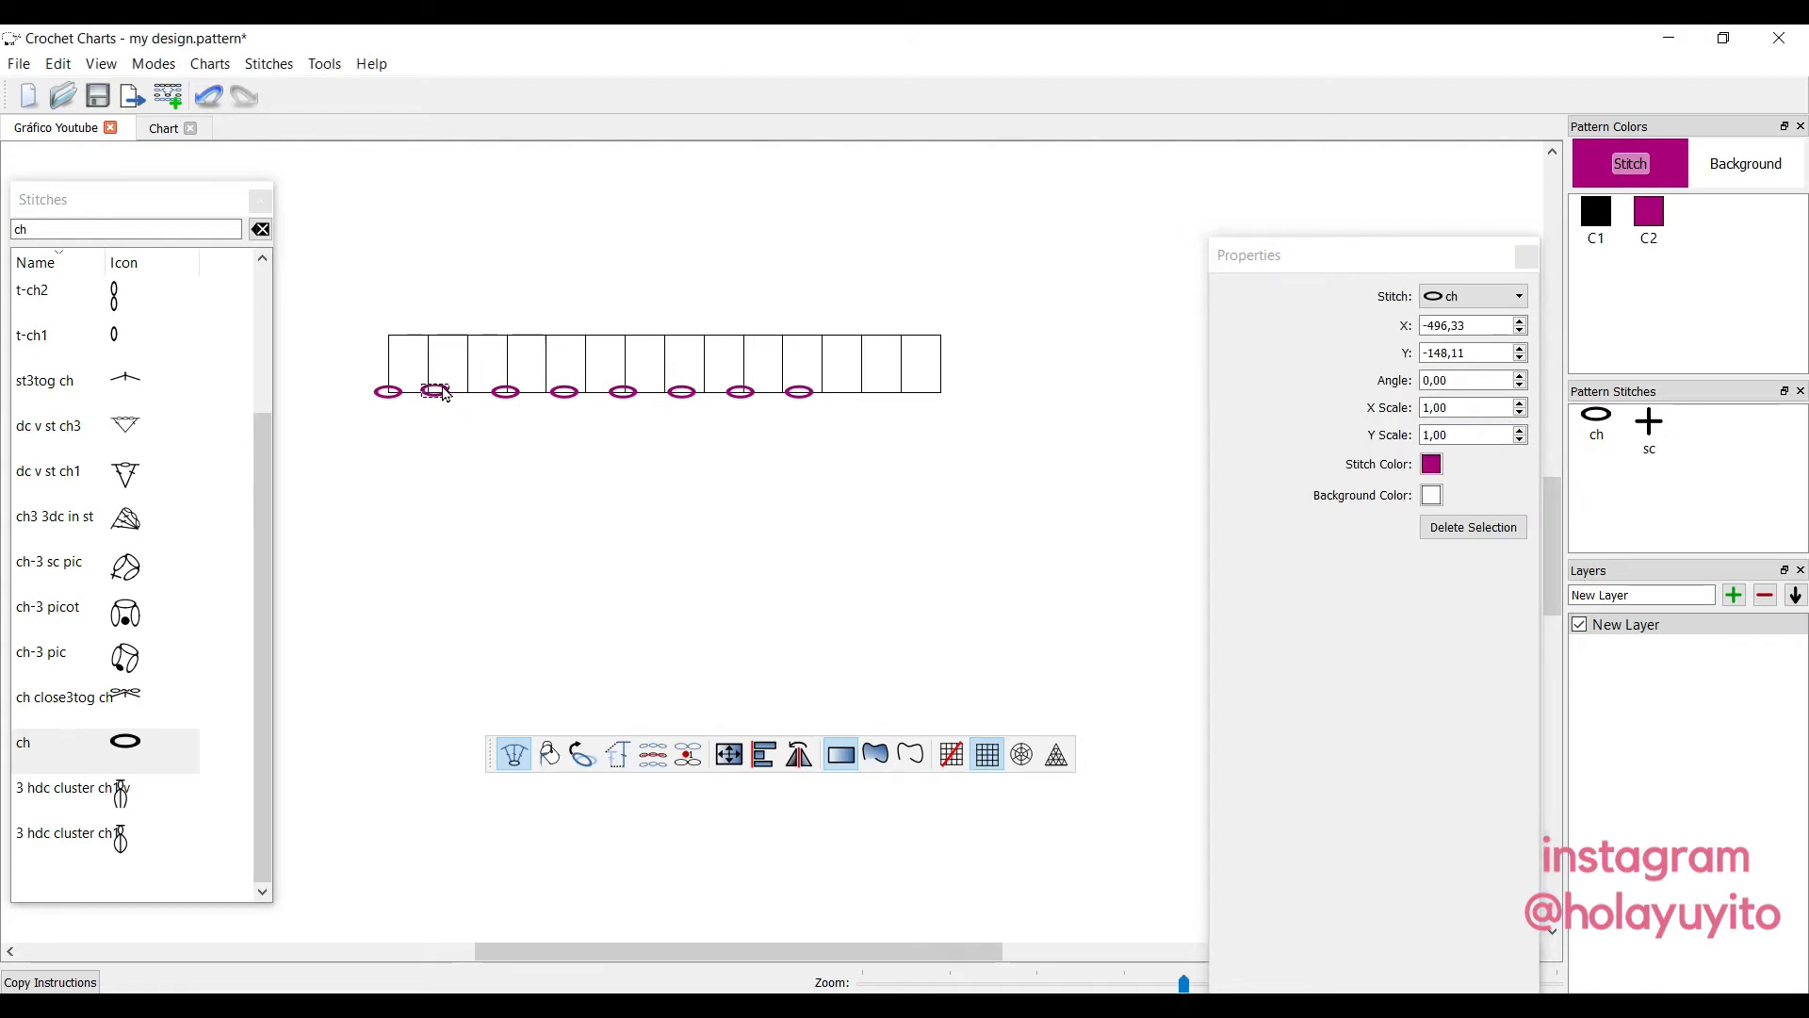
mouse_move(501, 396)
mouse_down()
mouse_move(467, 395)
mouse_move(496, 395)
mouse_up()
drag(617, 395, 540, 391)
drag(687, 385, 586, 394)
drag(740, 394, 625, 394)
drag(799, 393, 664, 394)
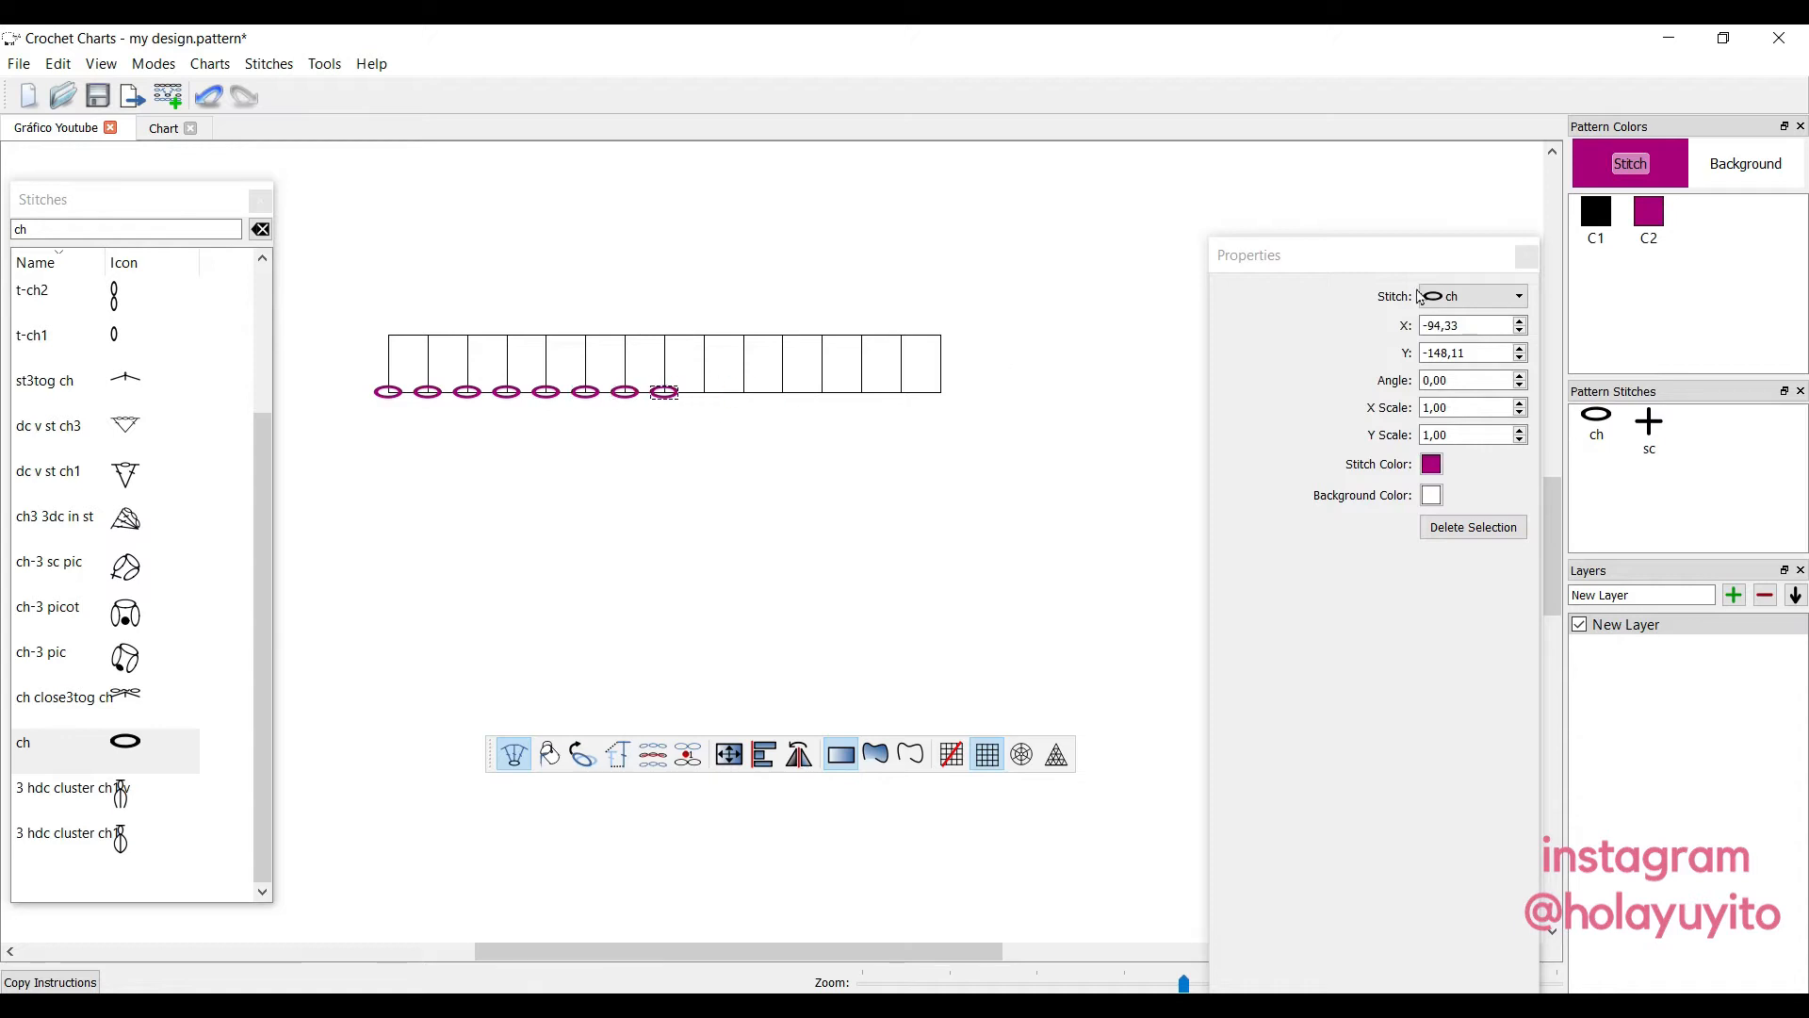
click(1527, 259)
Place six more magenta ch stitches on the grid's lower line, one at each of the following column lines.
click(706, 401)
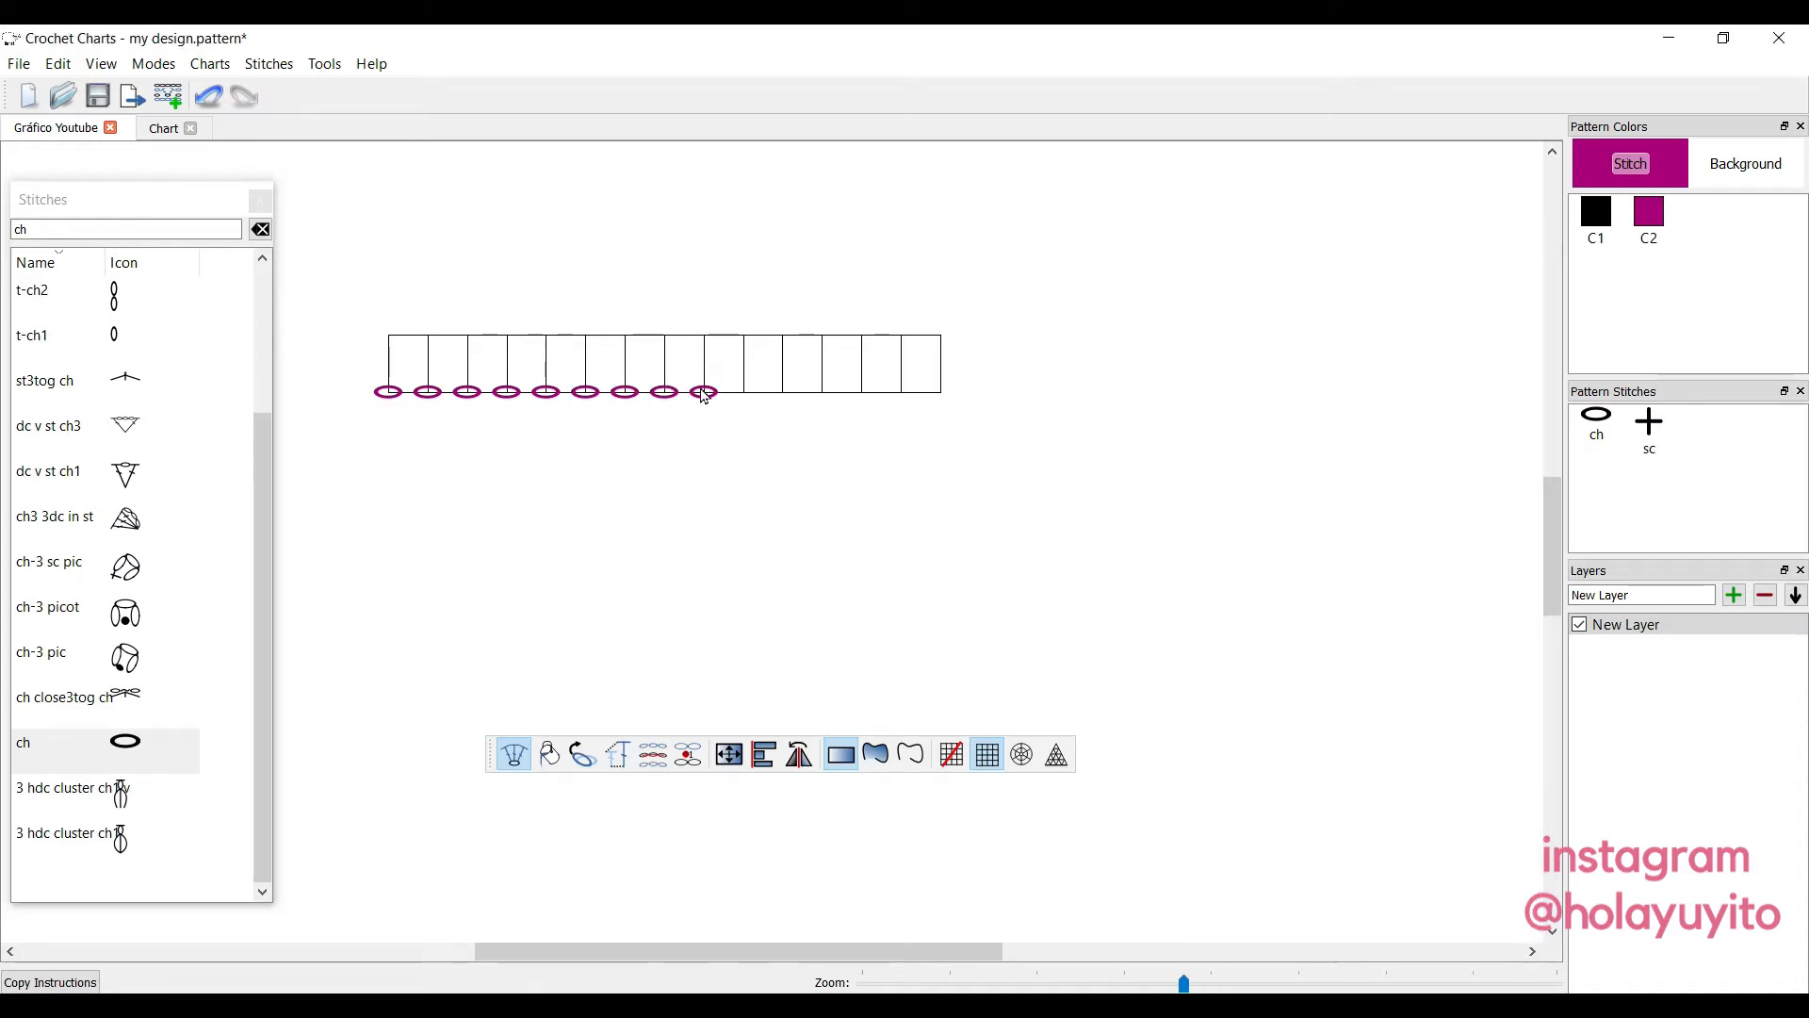
click(743, 401)
click(780, 401)
click(820, 400)
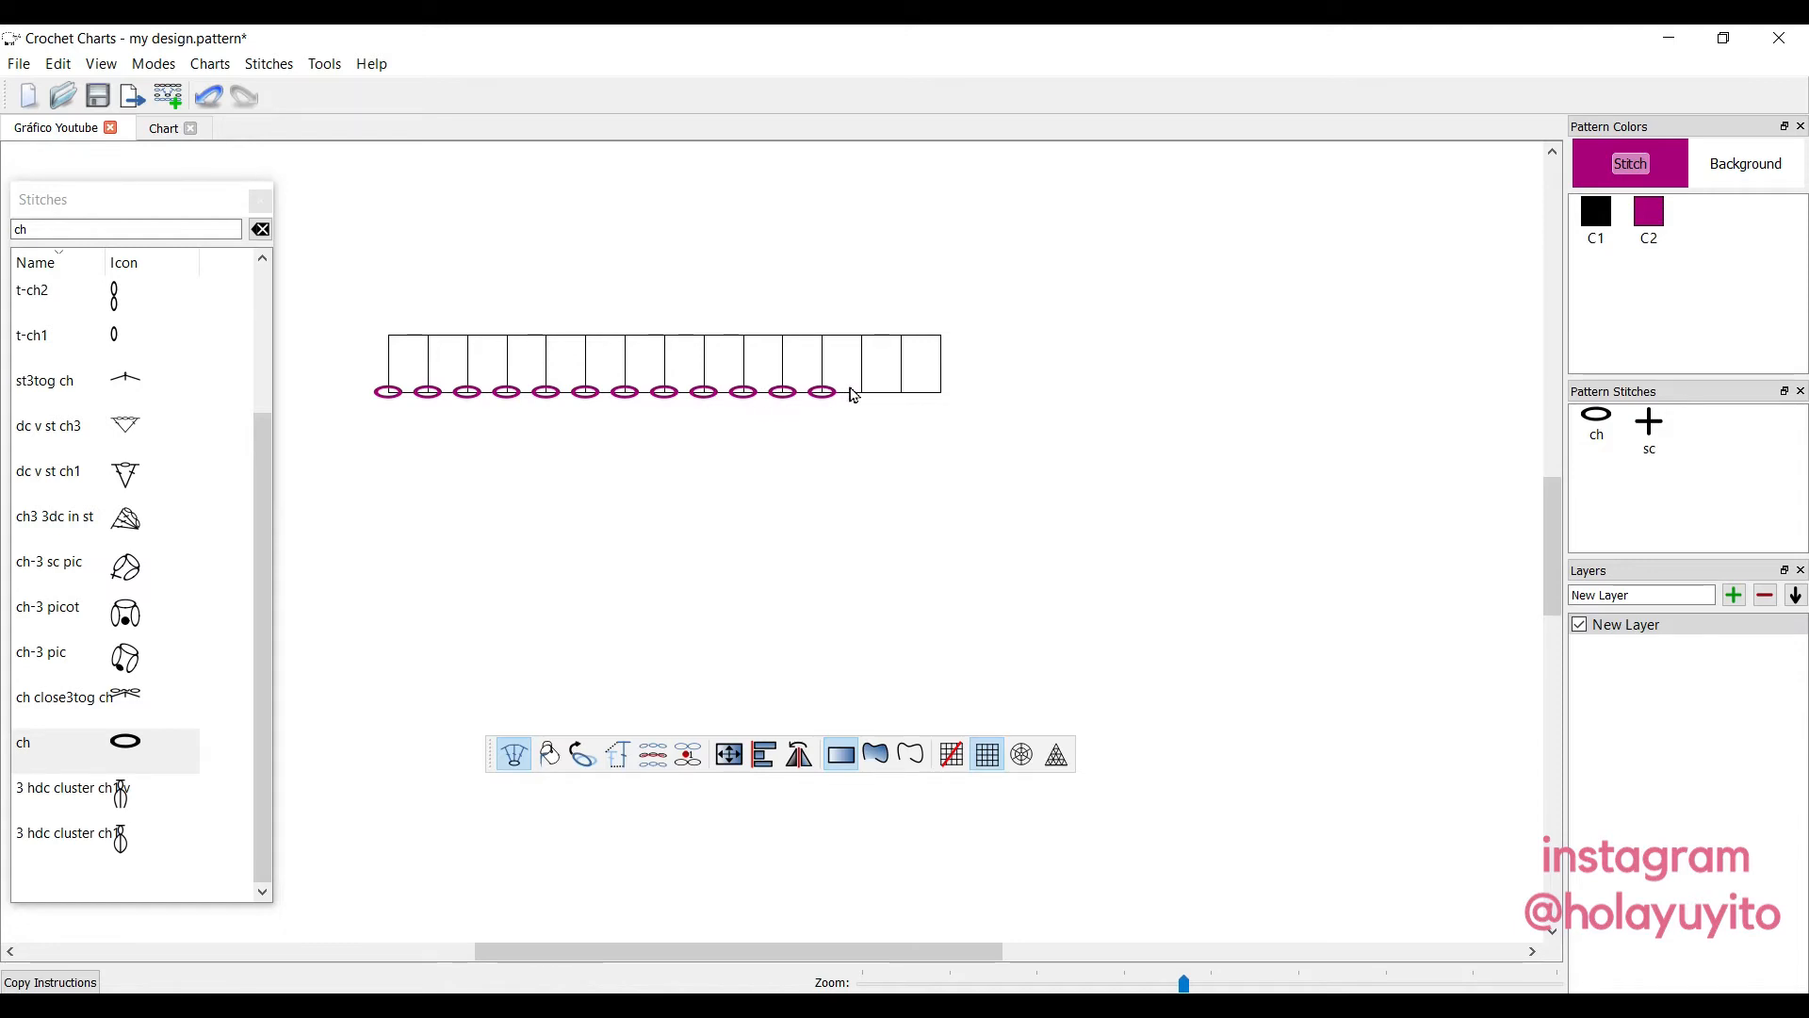
click(859, 400)
click(899, 401)
Filter the stitch library by "hdc" and select the hdc stitch for placing.
click(262, 485)
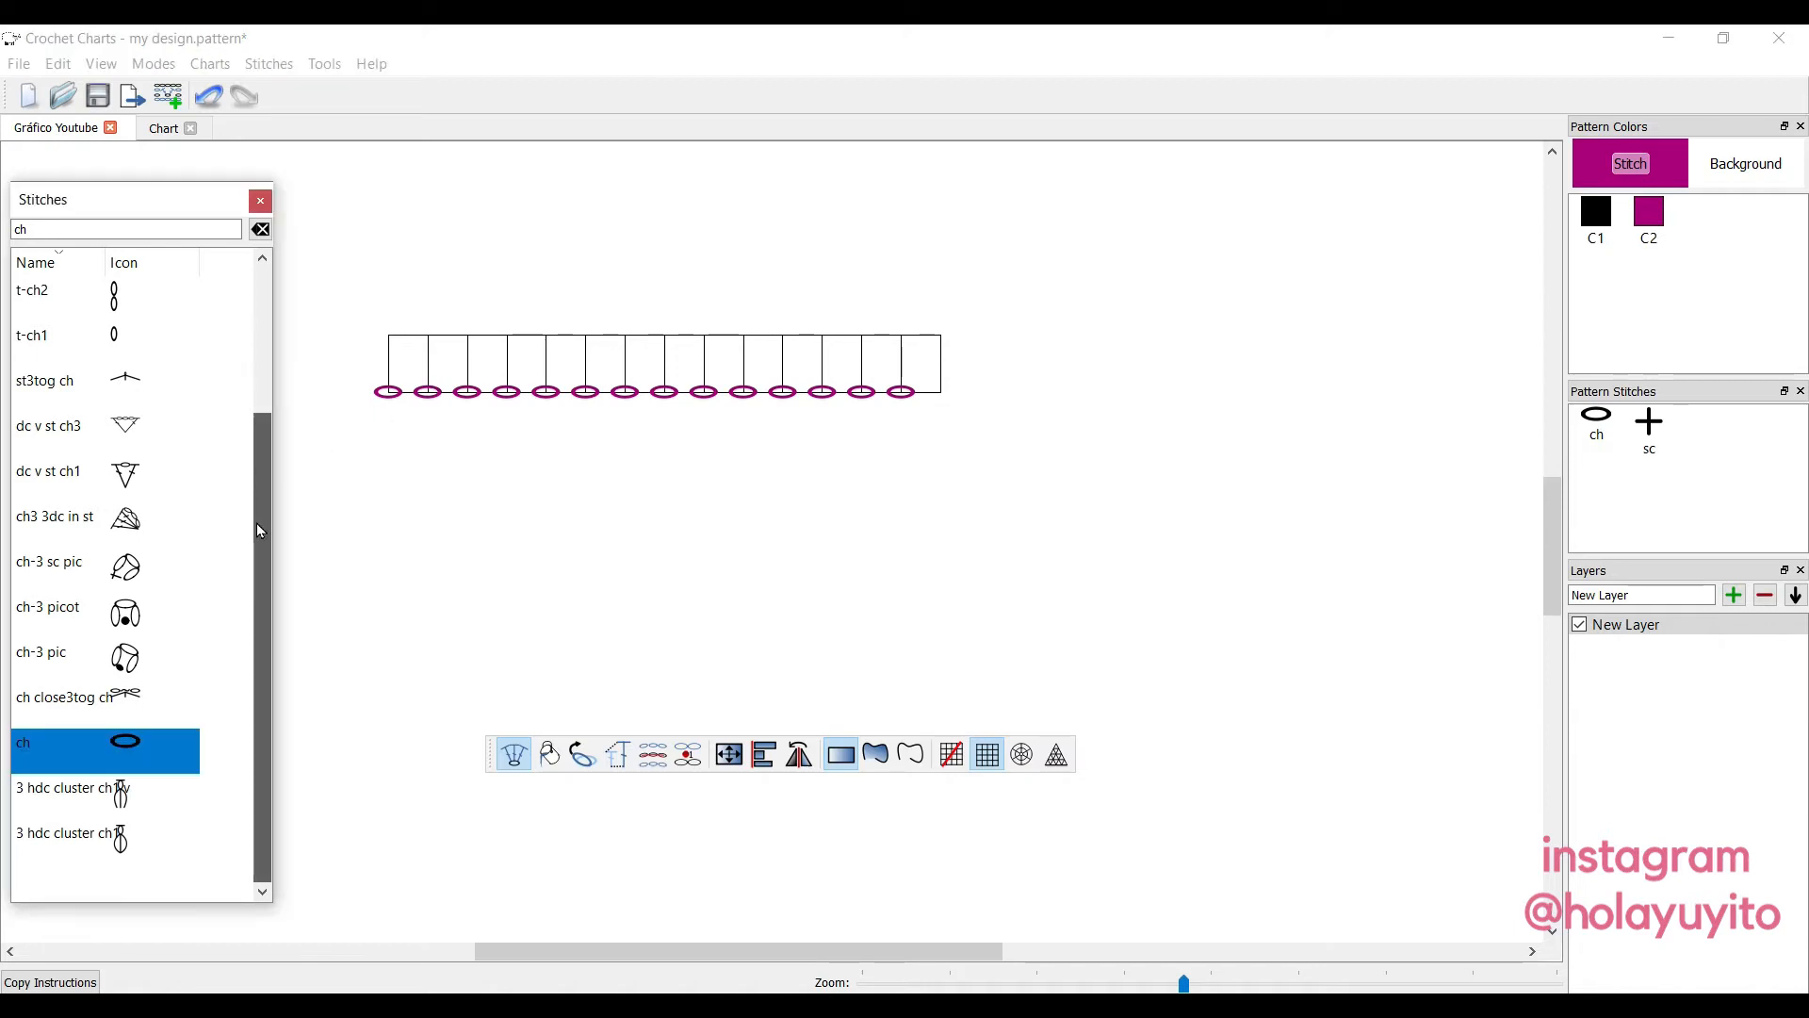
scroll(267, 463, up, 1)
drag(266, 463, 282, 373)
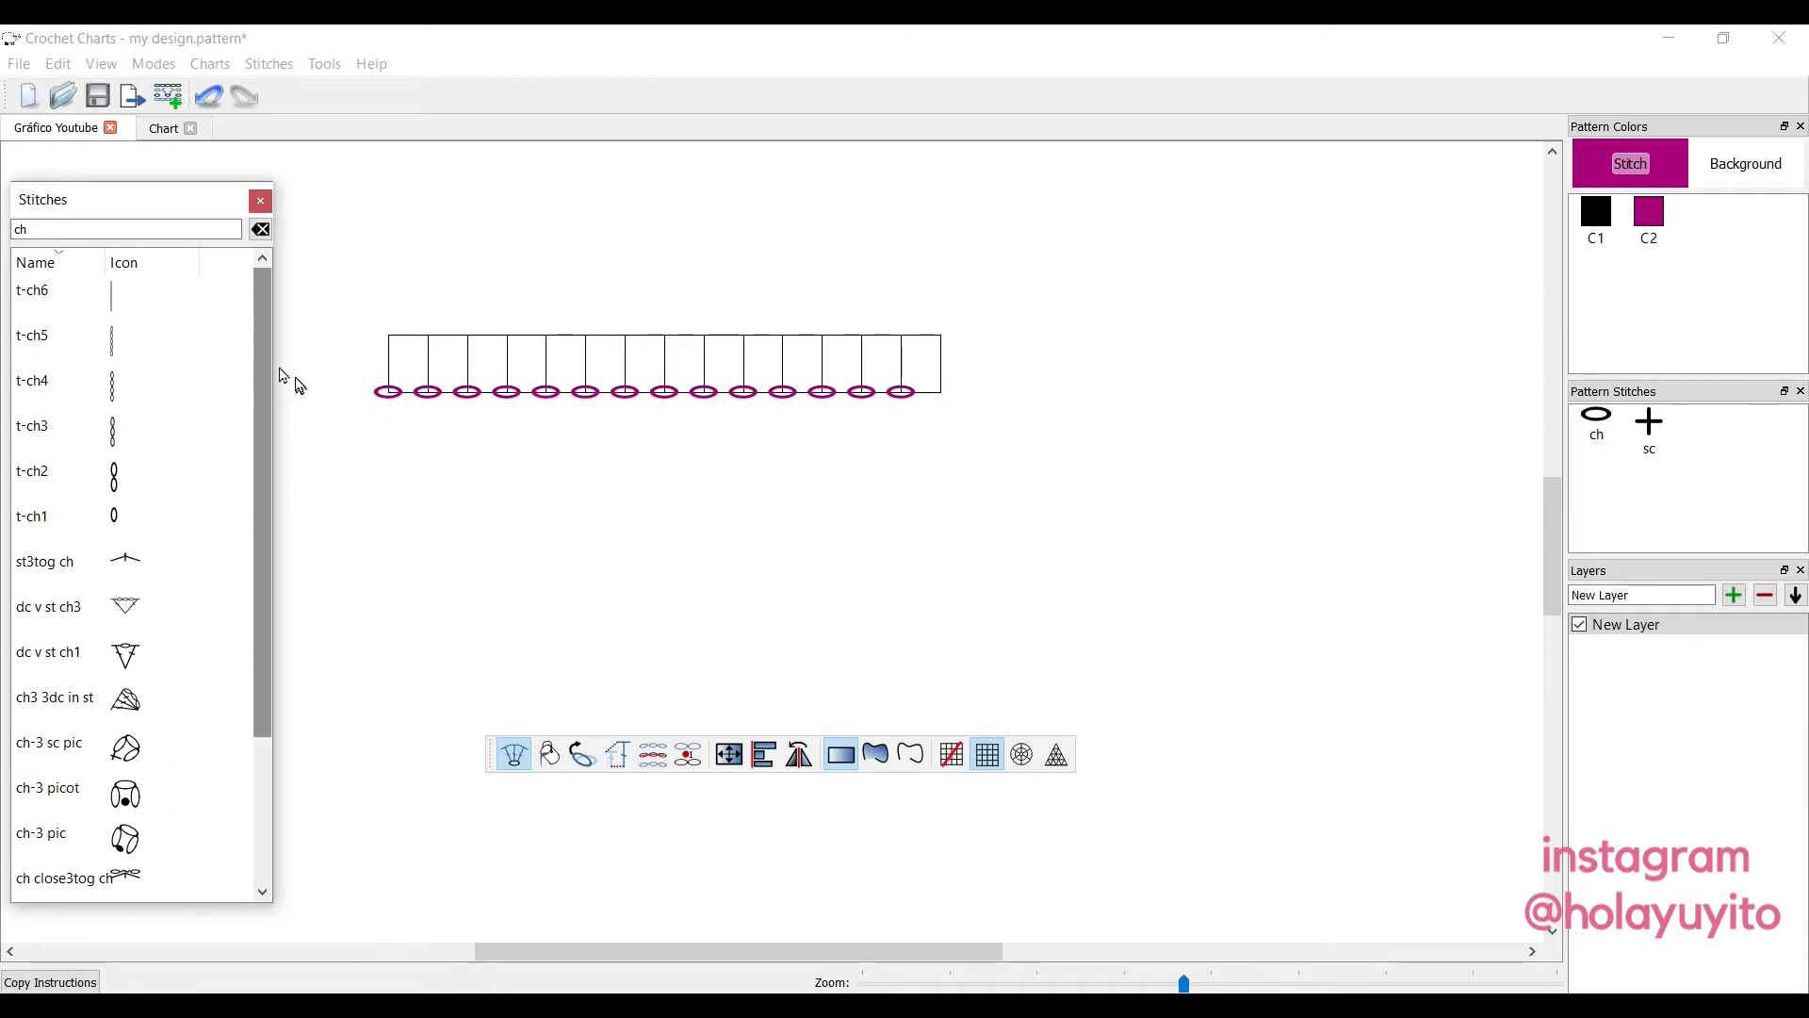
click(261, 229)
text(hdc)
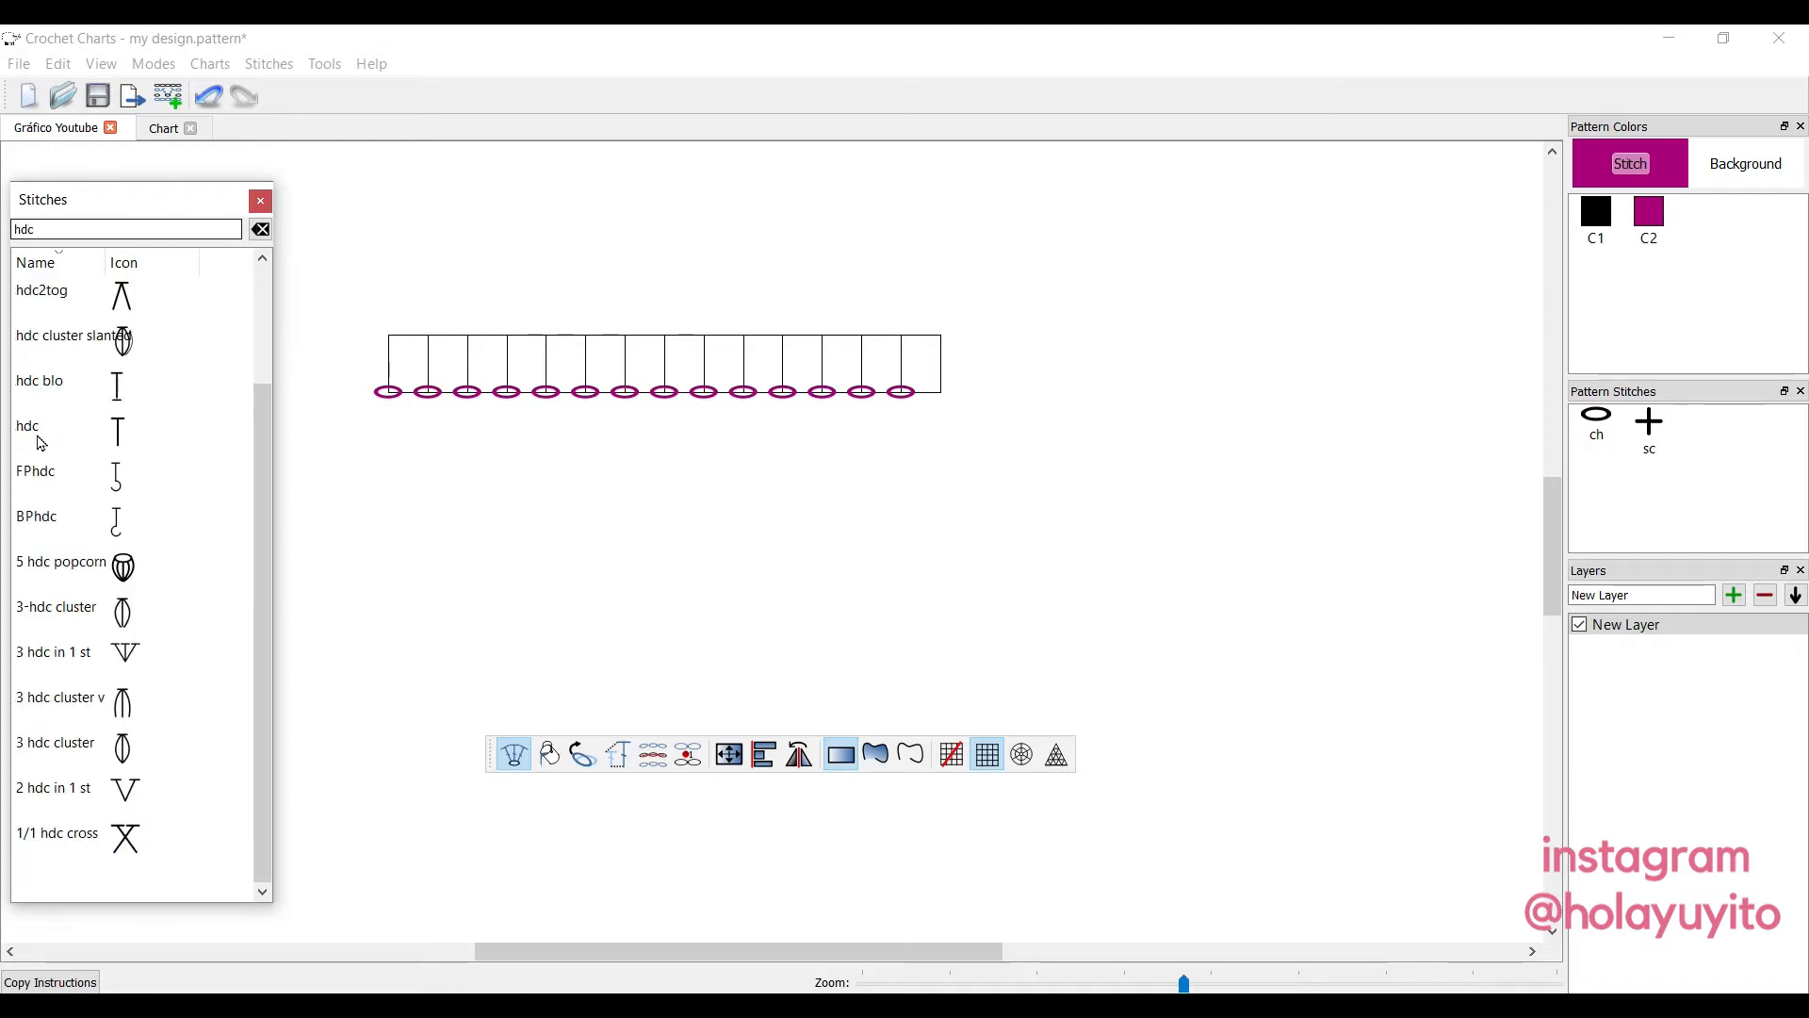
click(120, 435)
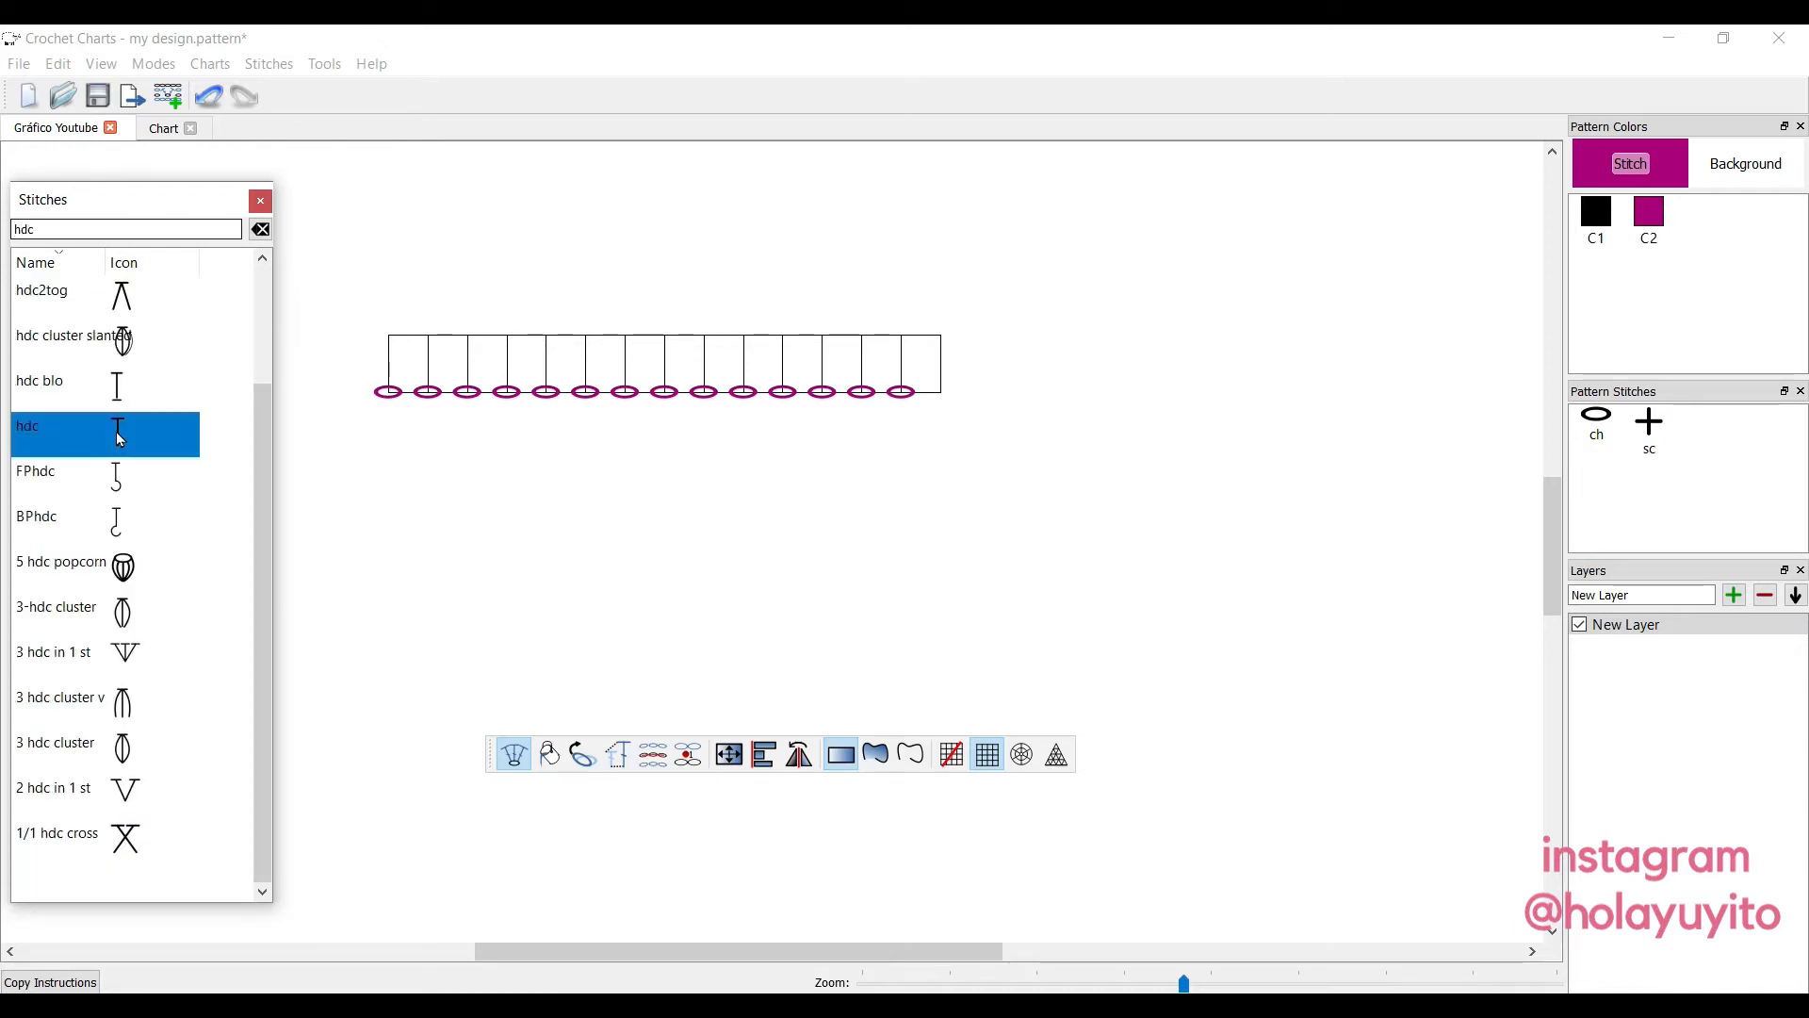
Try placing magenta hdc stitches above the first four ch stitches, and undo them all.
click(390, 364)
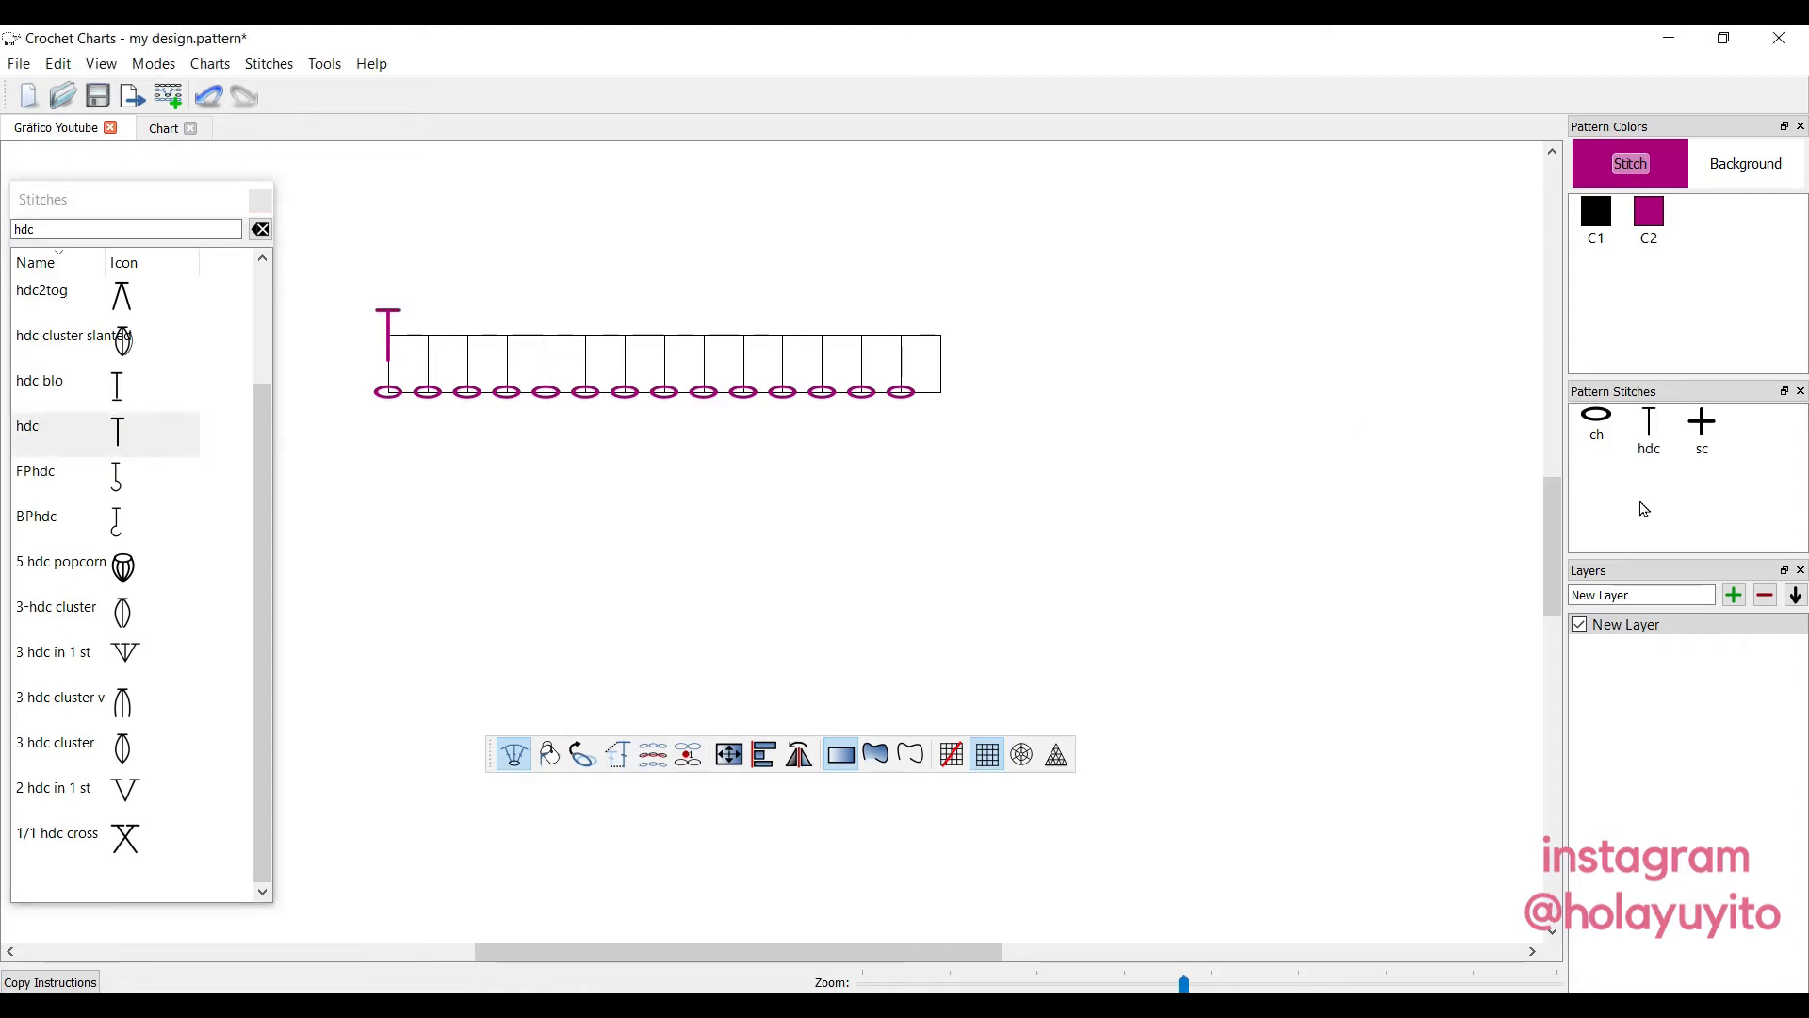
click(436, 348)
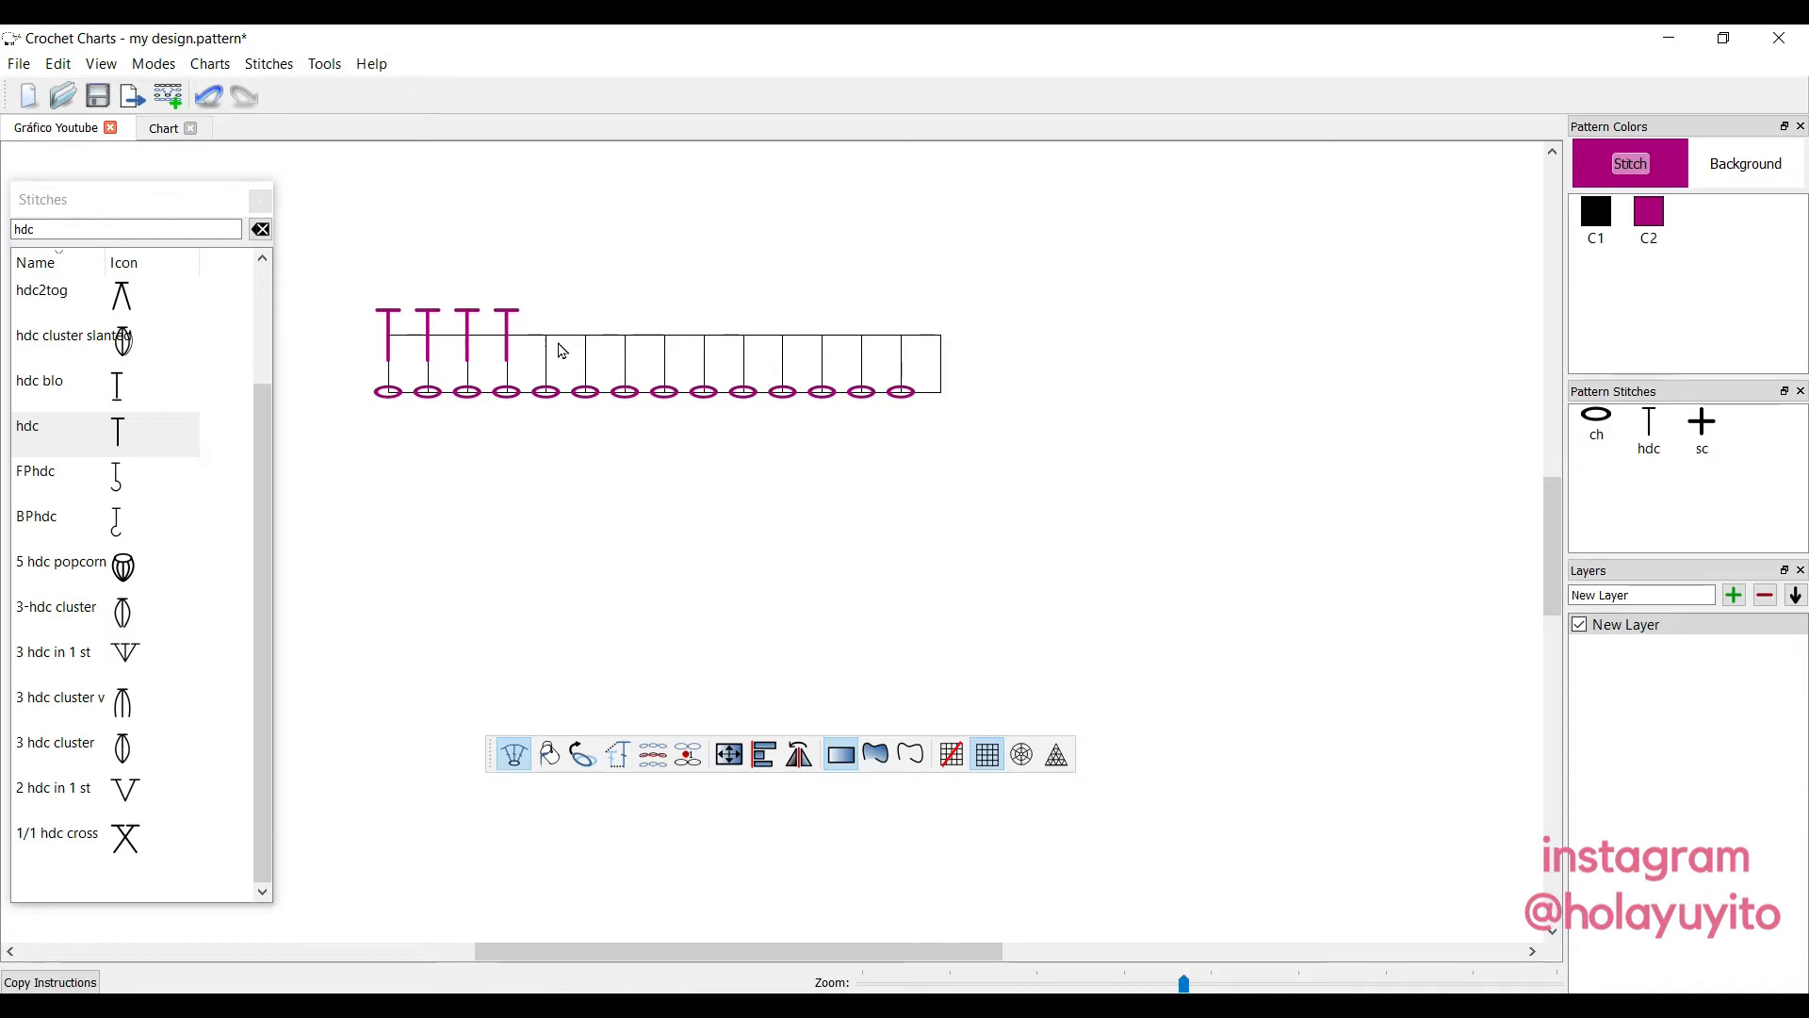
key(ctrl+z)
key(ctrl+z)
key(ctrl+z)
key(ctrl+z)
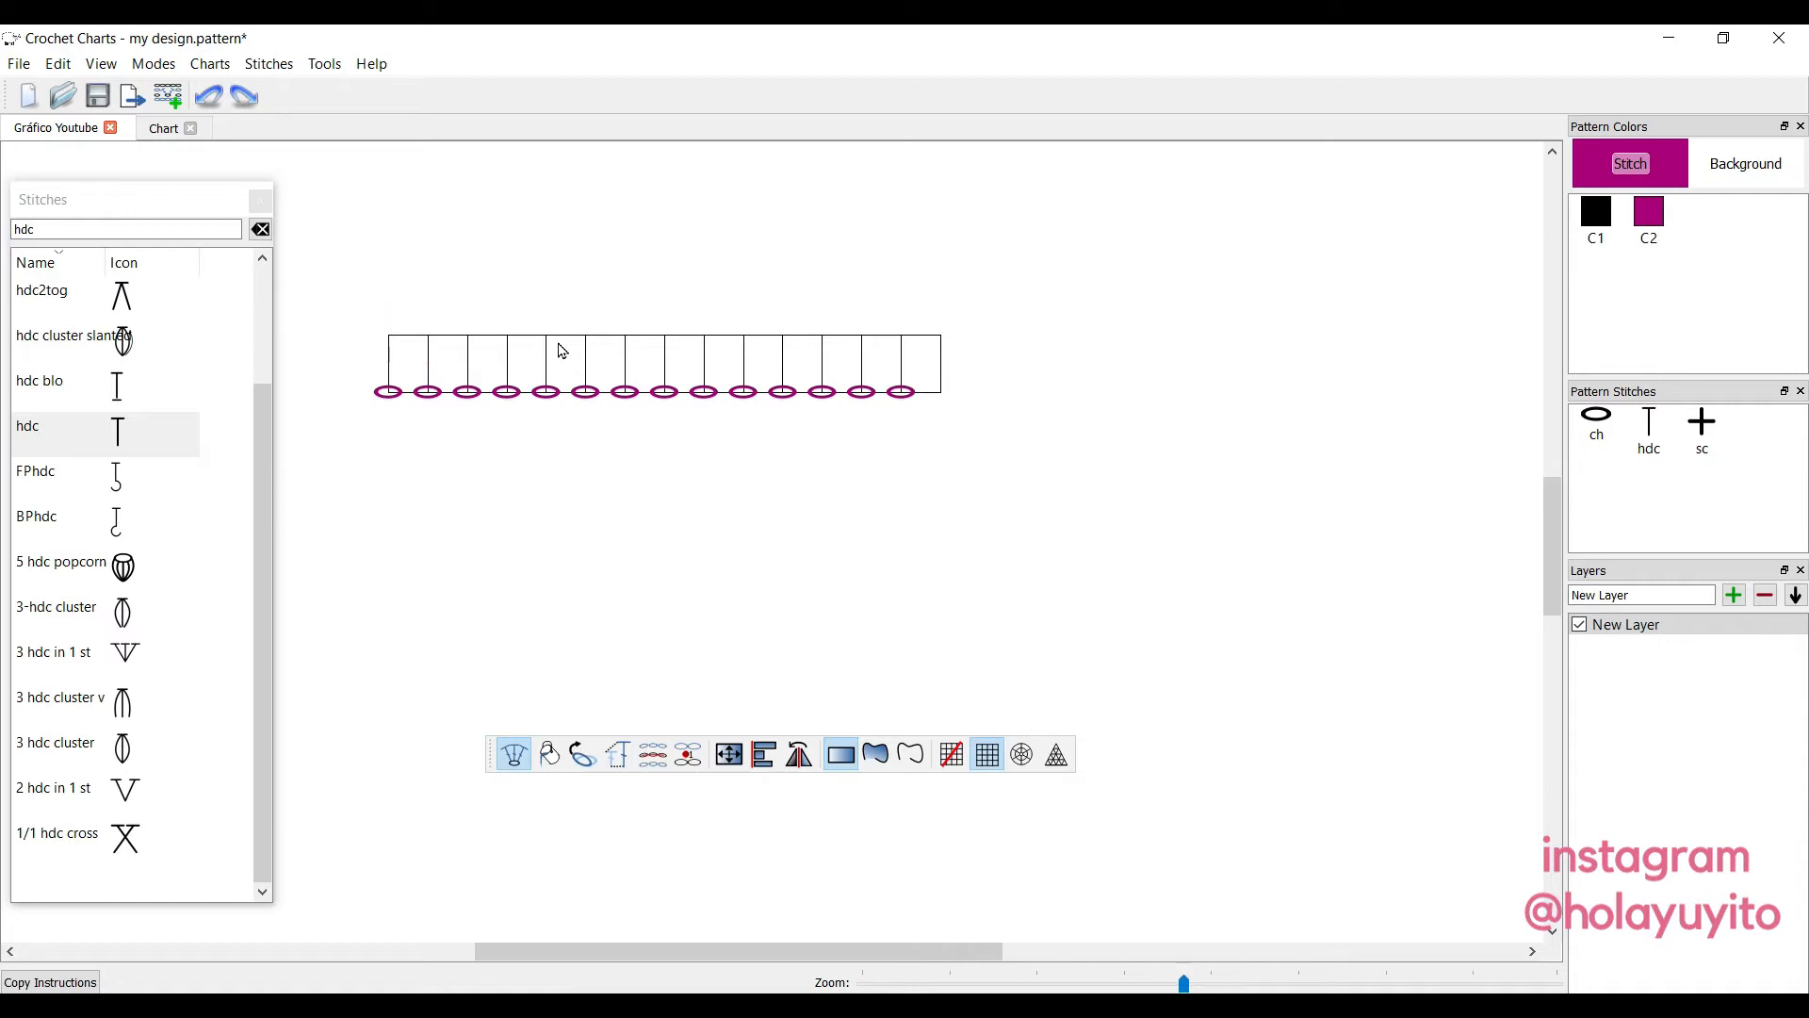
Reduce the height of the grid cells to 54 in the grid's properties.
right_click(519, 341)
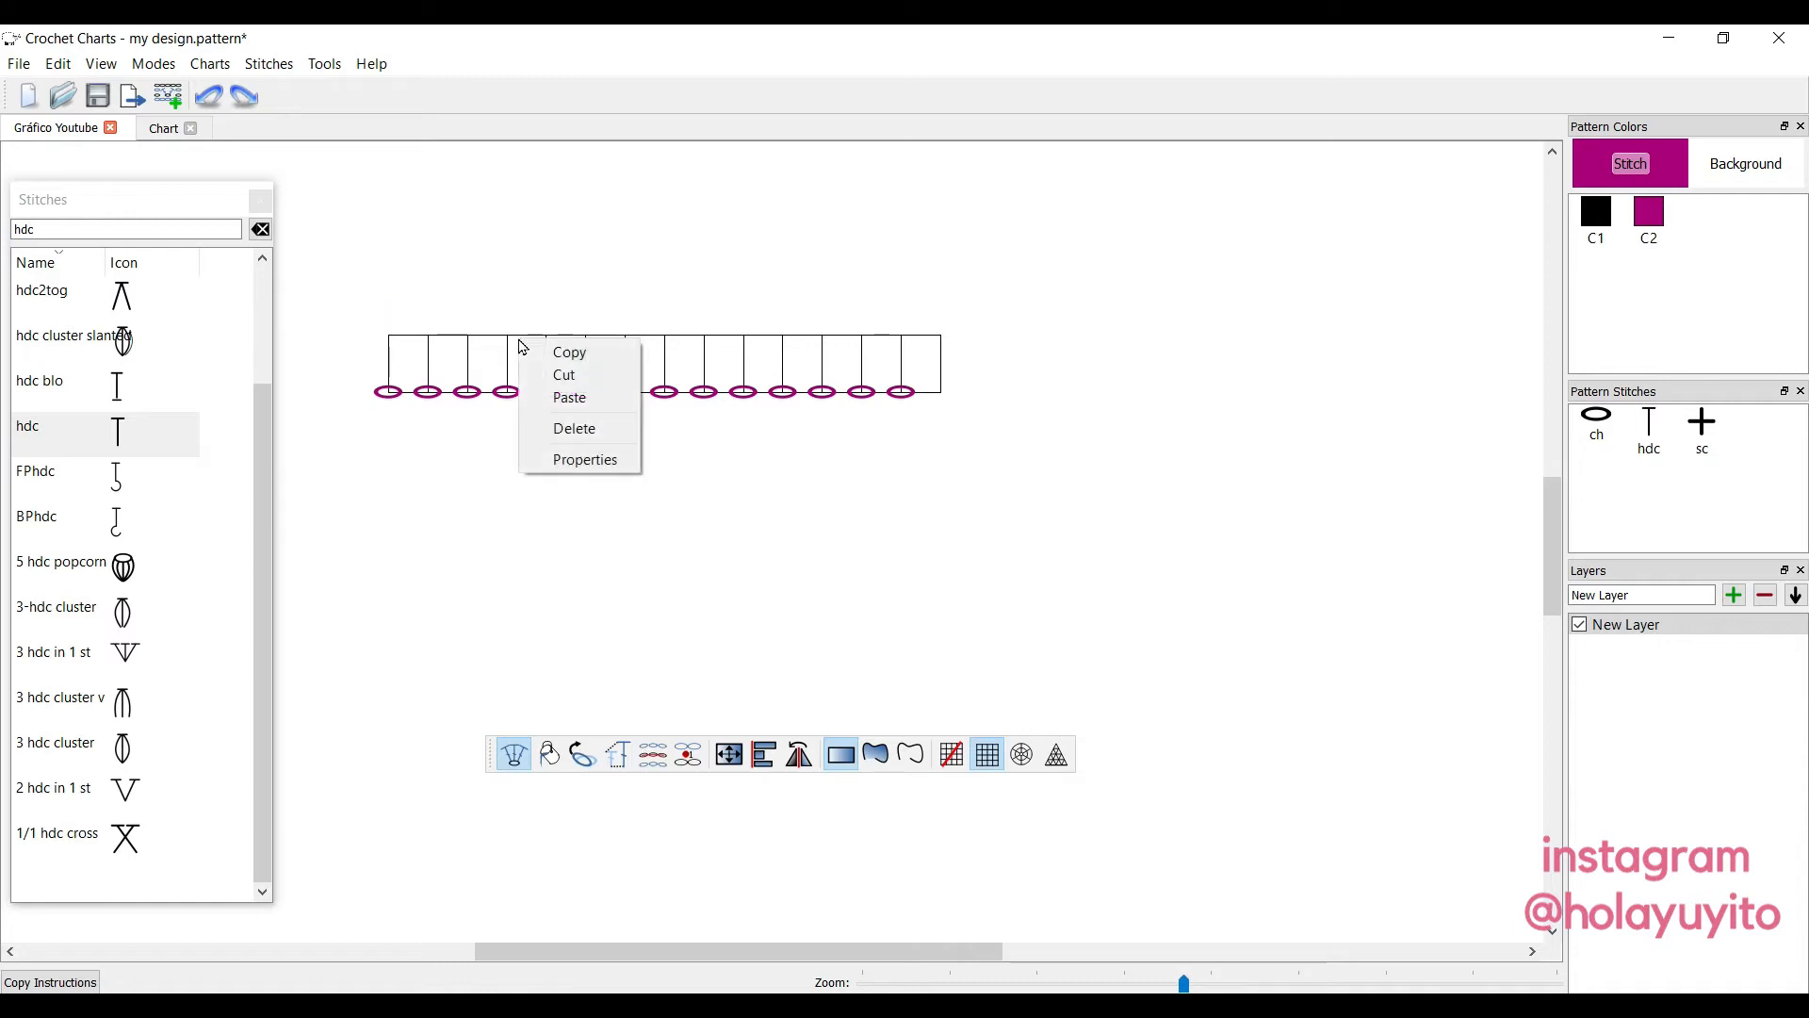
click(603, 460)
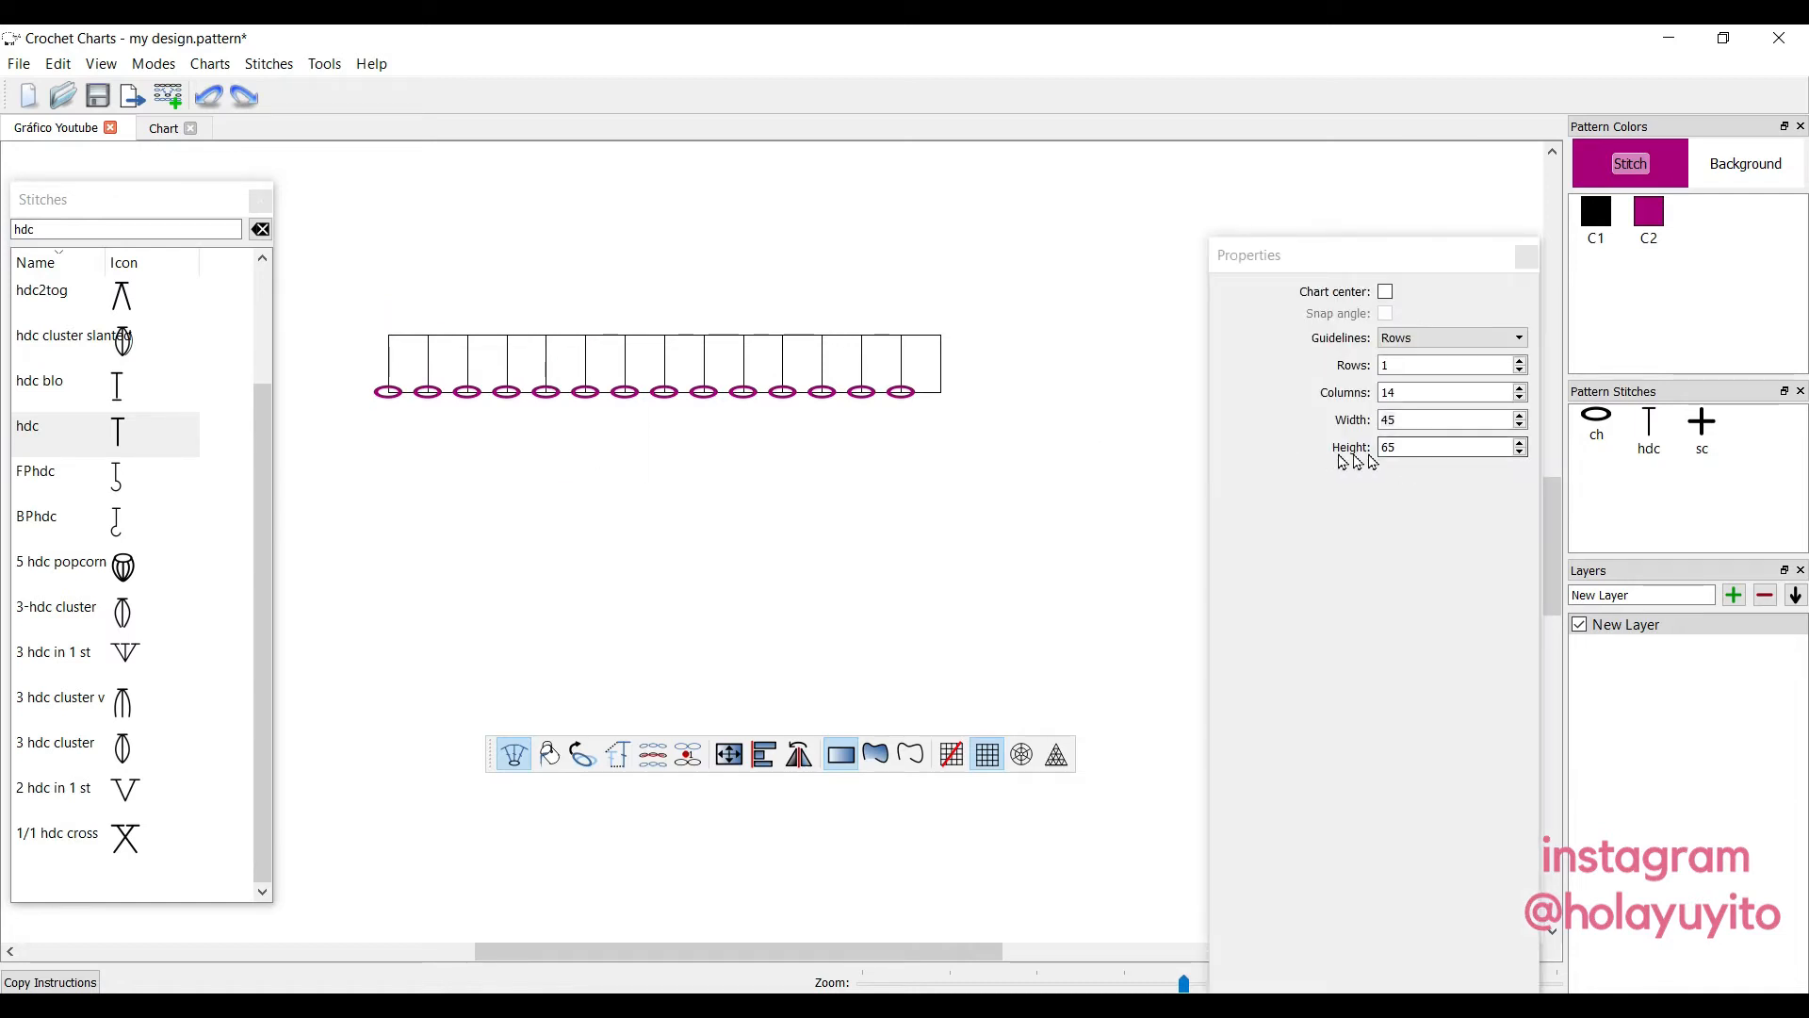
click(1520, 453)
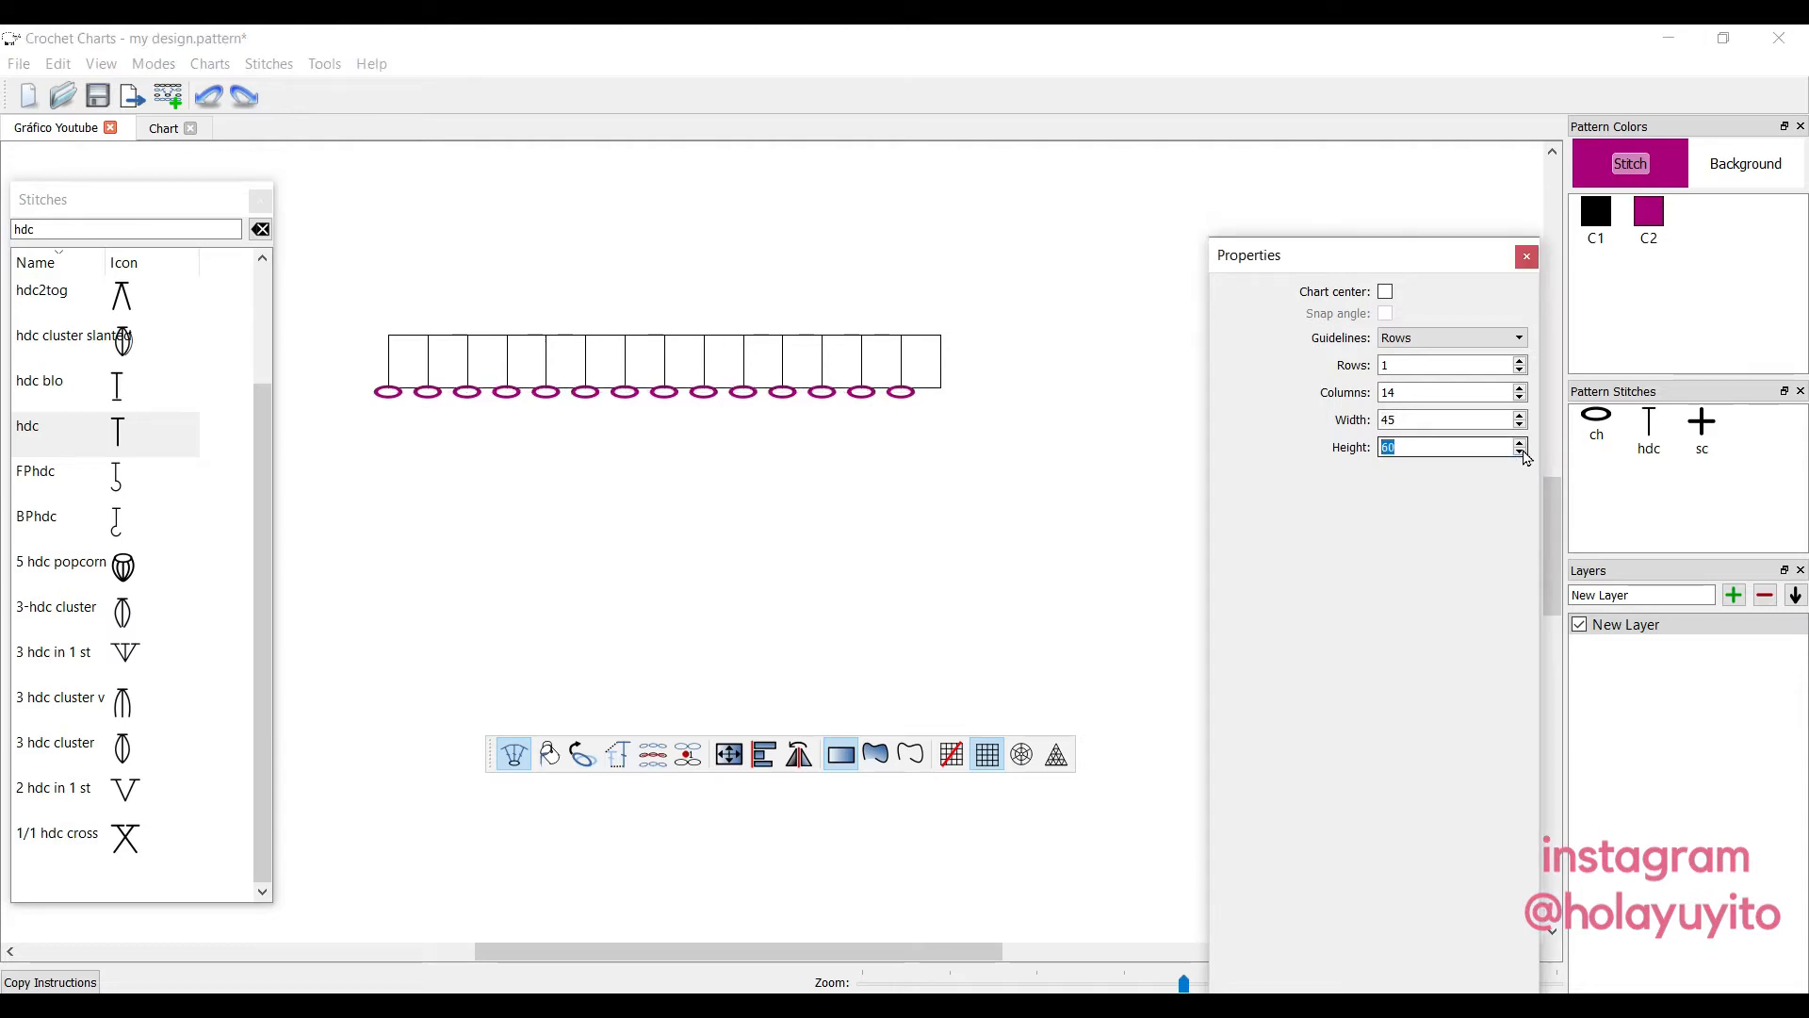
click(1520, 453)
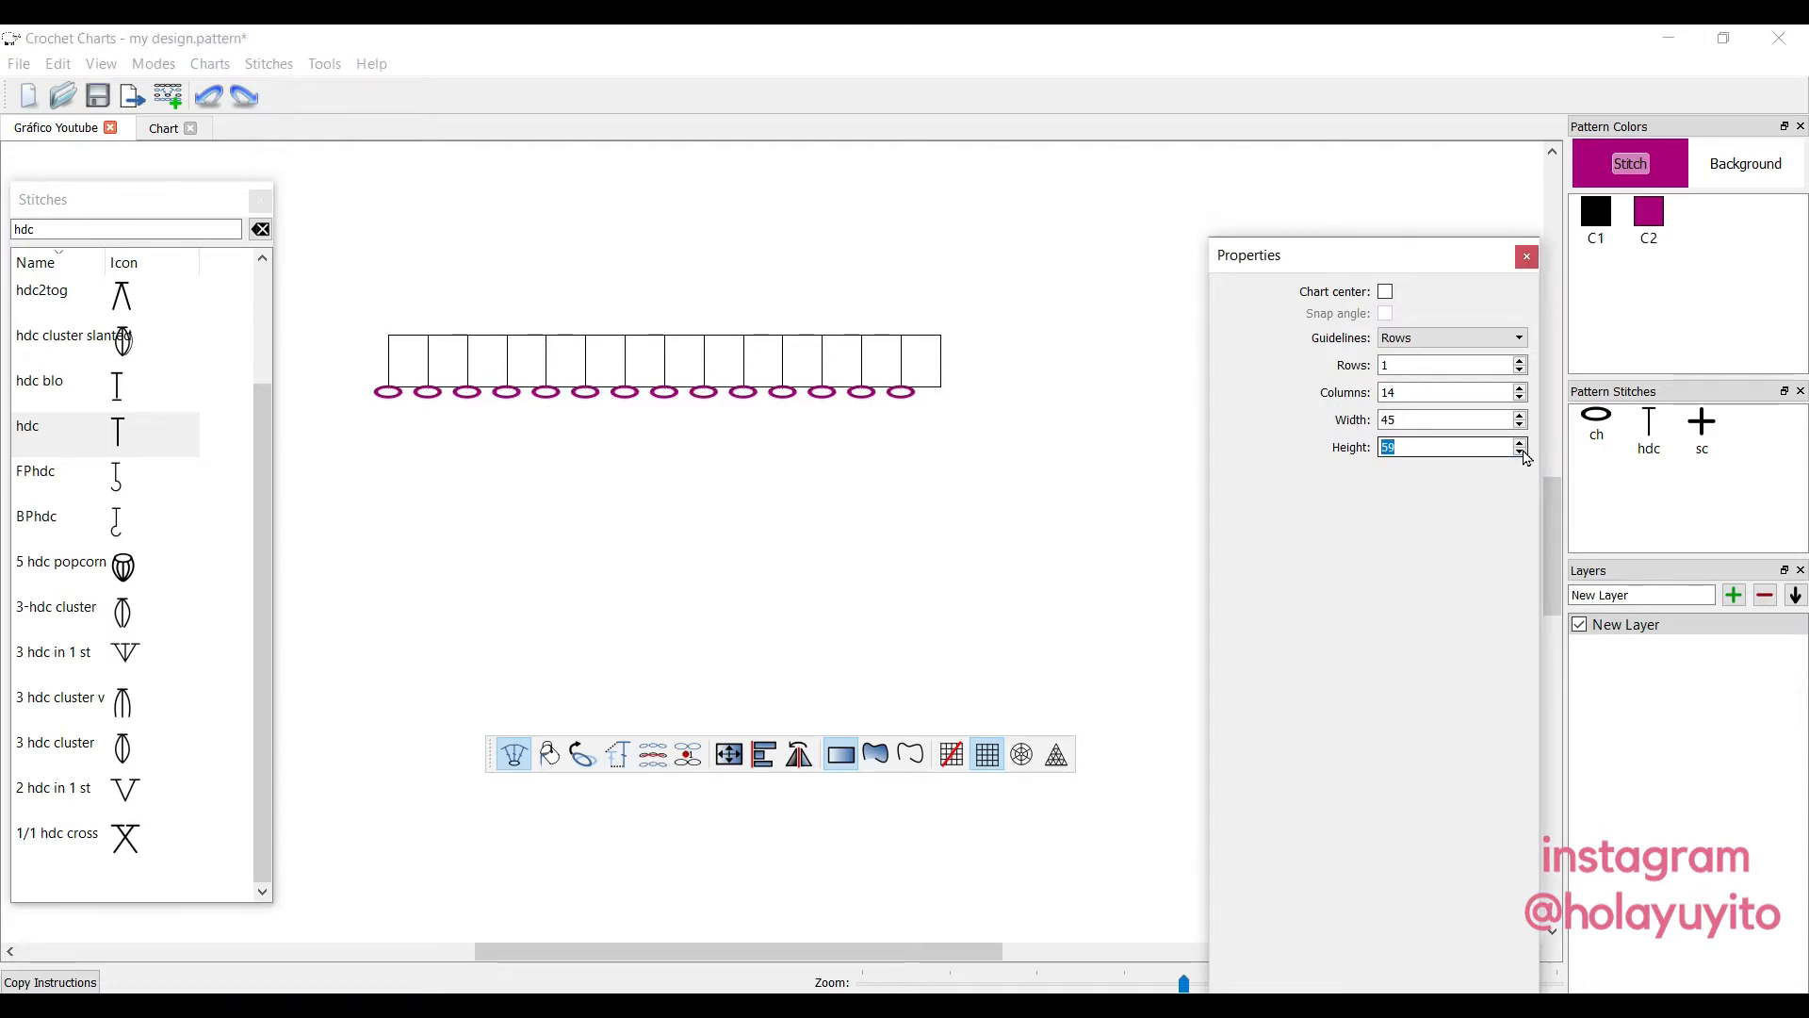
click(1520, 454)
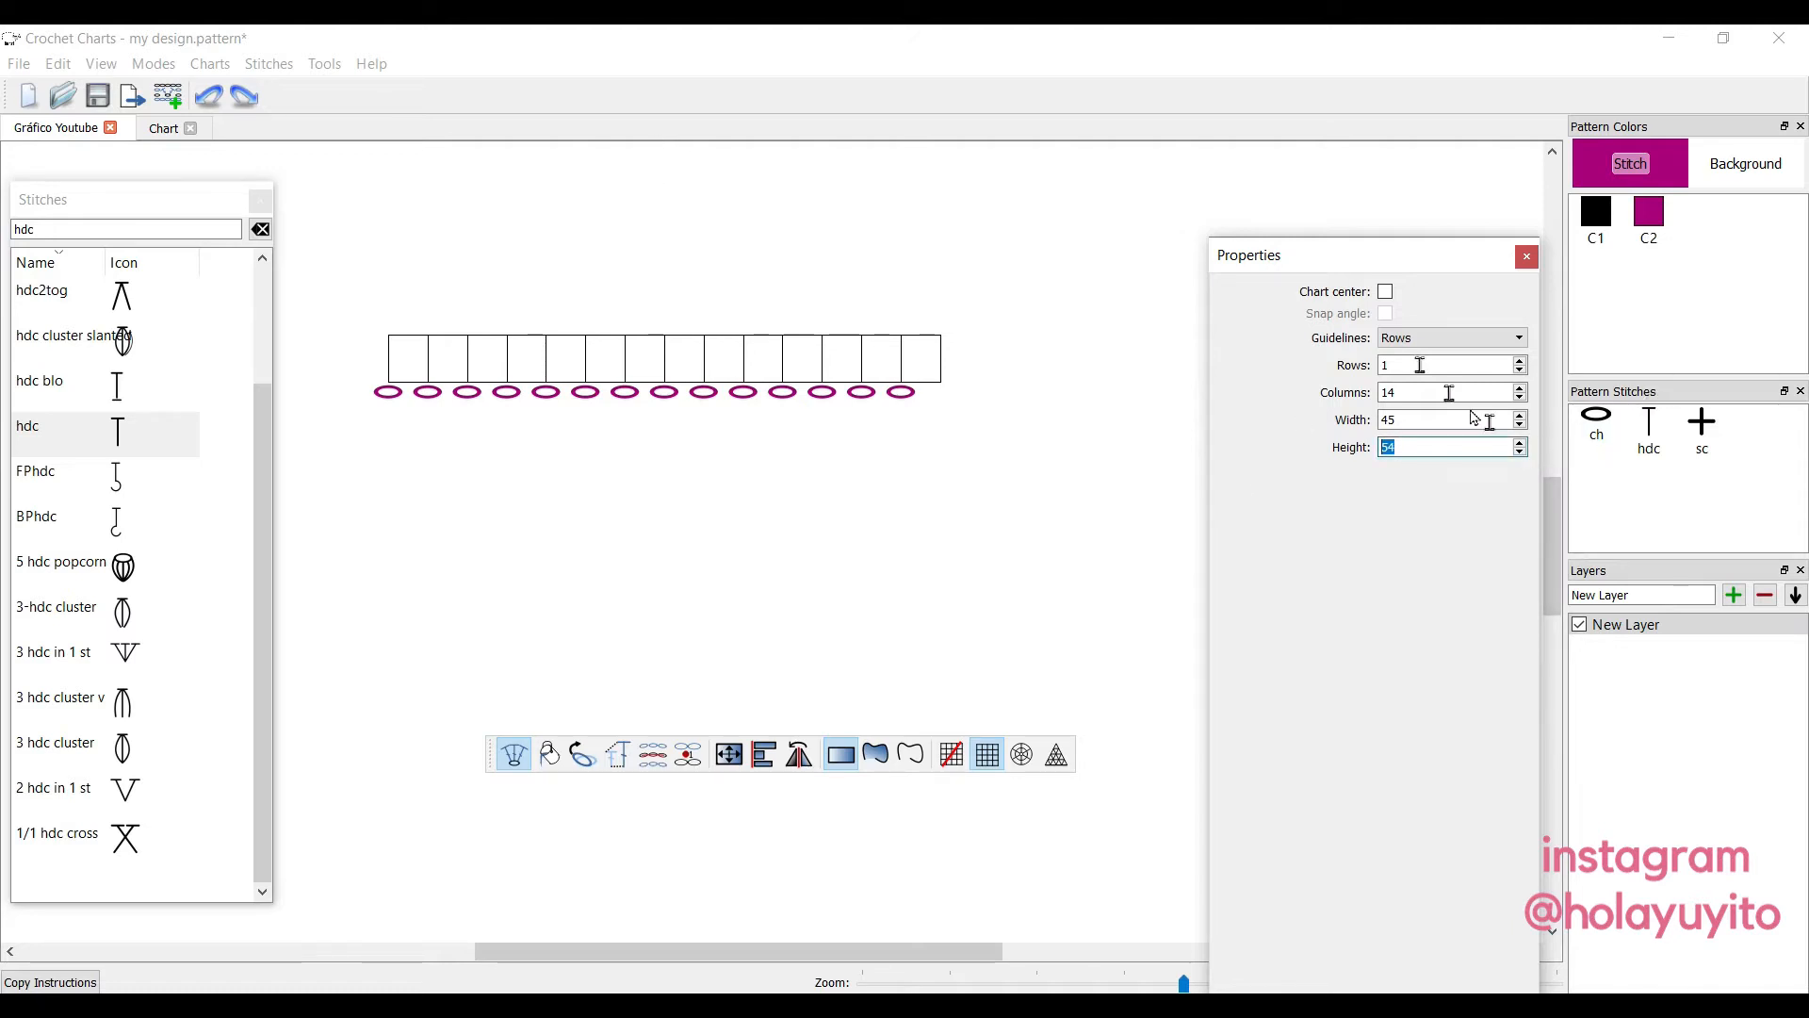
Turn on the chart center to shift the grid slightly down over the ch stitches, and turn it off again.
click(1384, 293)
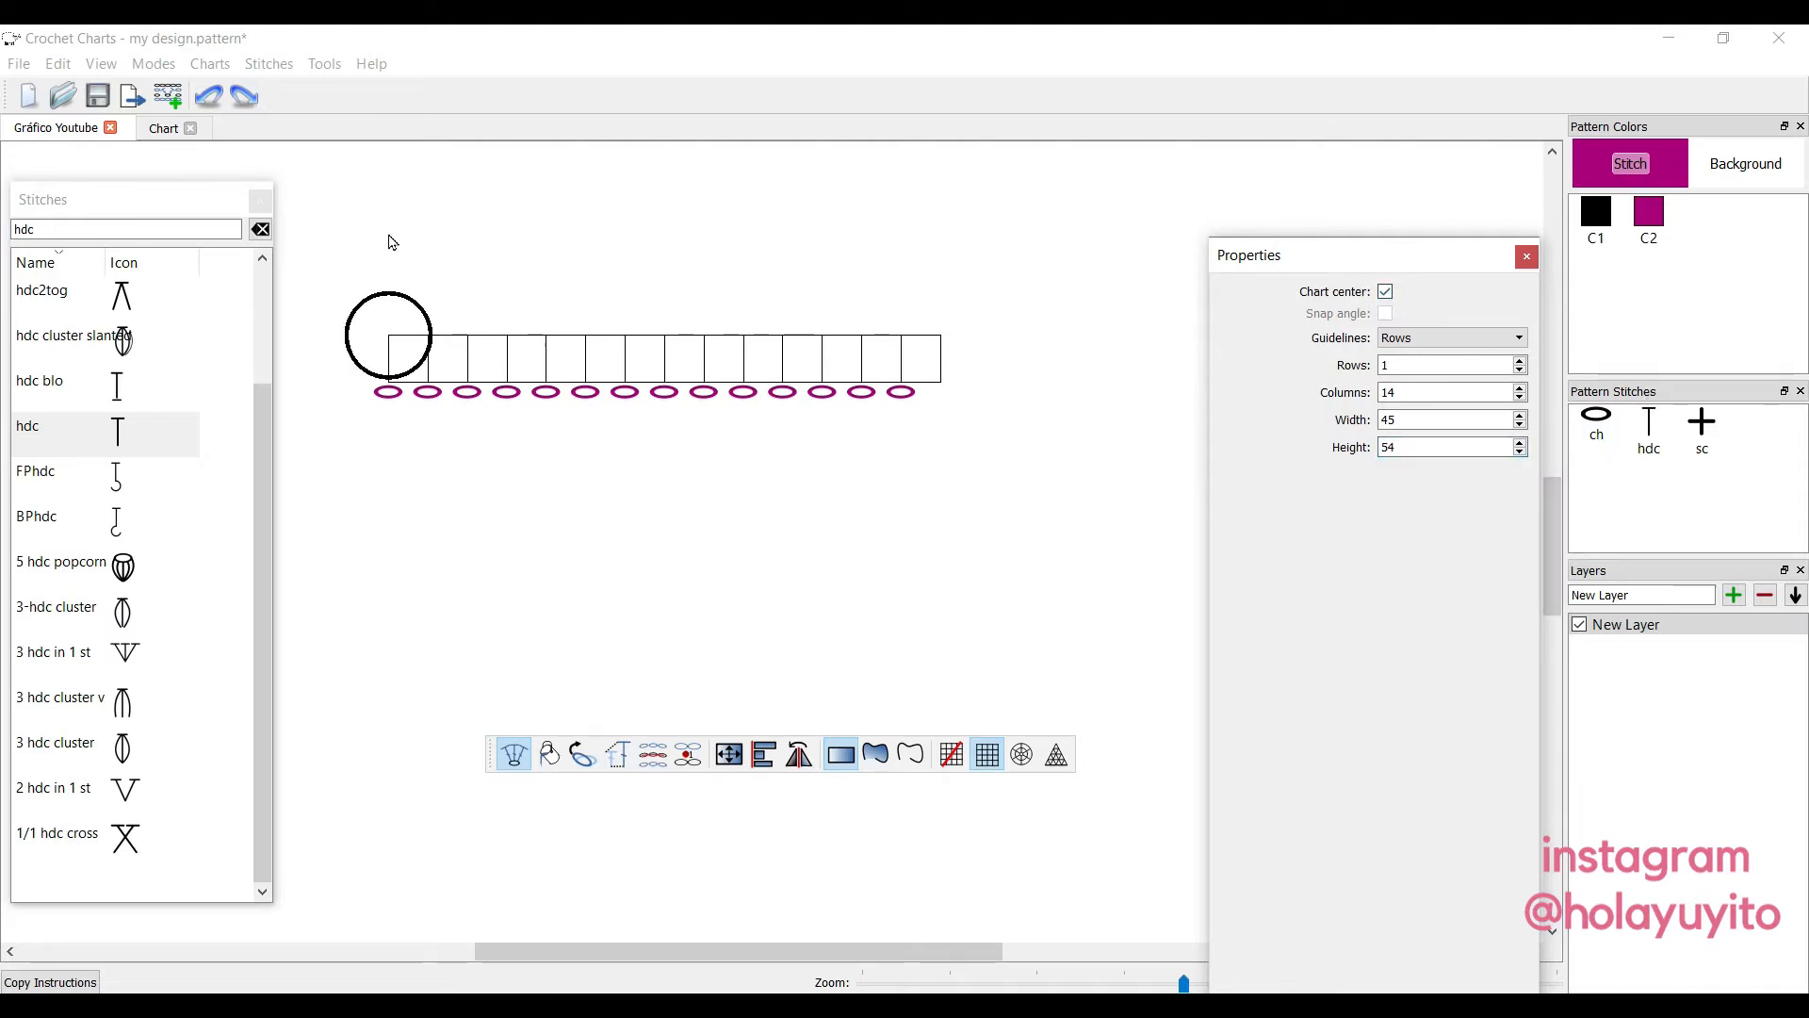
drag(436, 332, 432, 346)
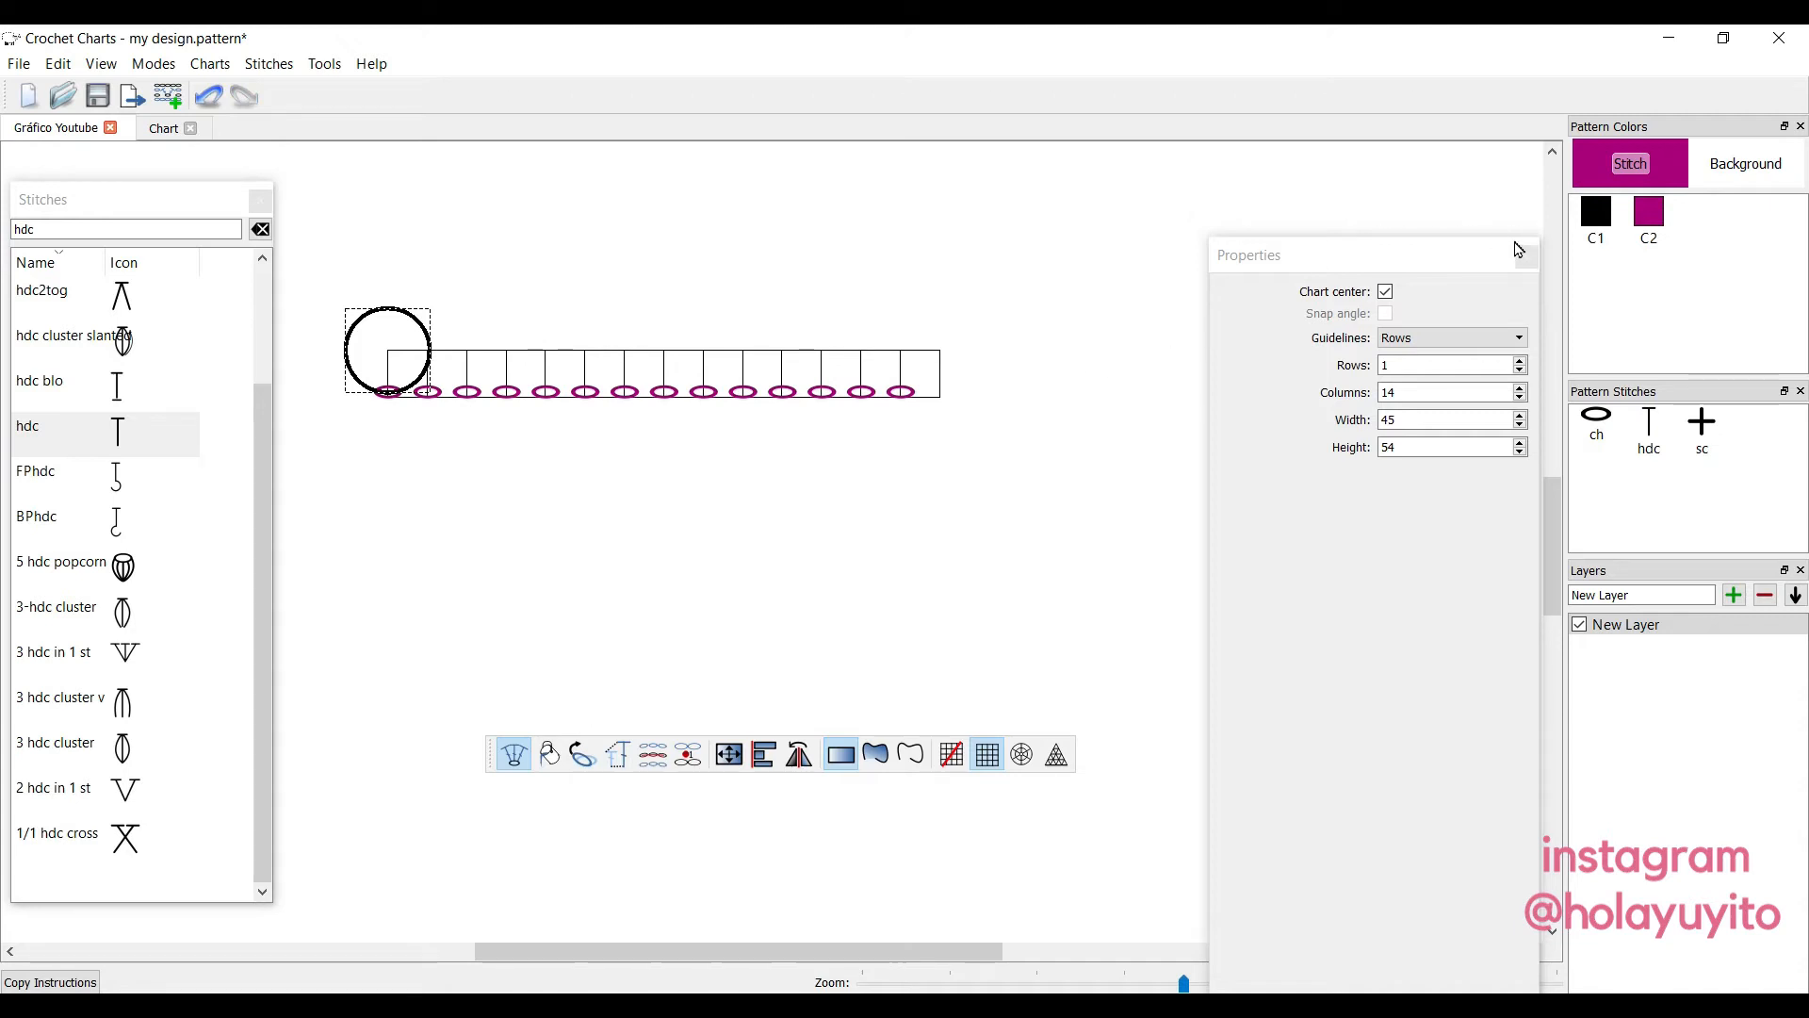
click(1385, 291)
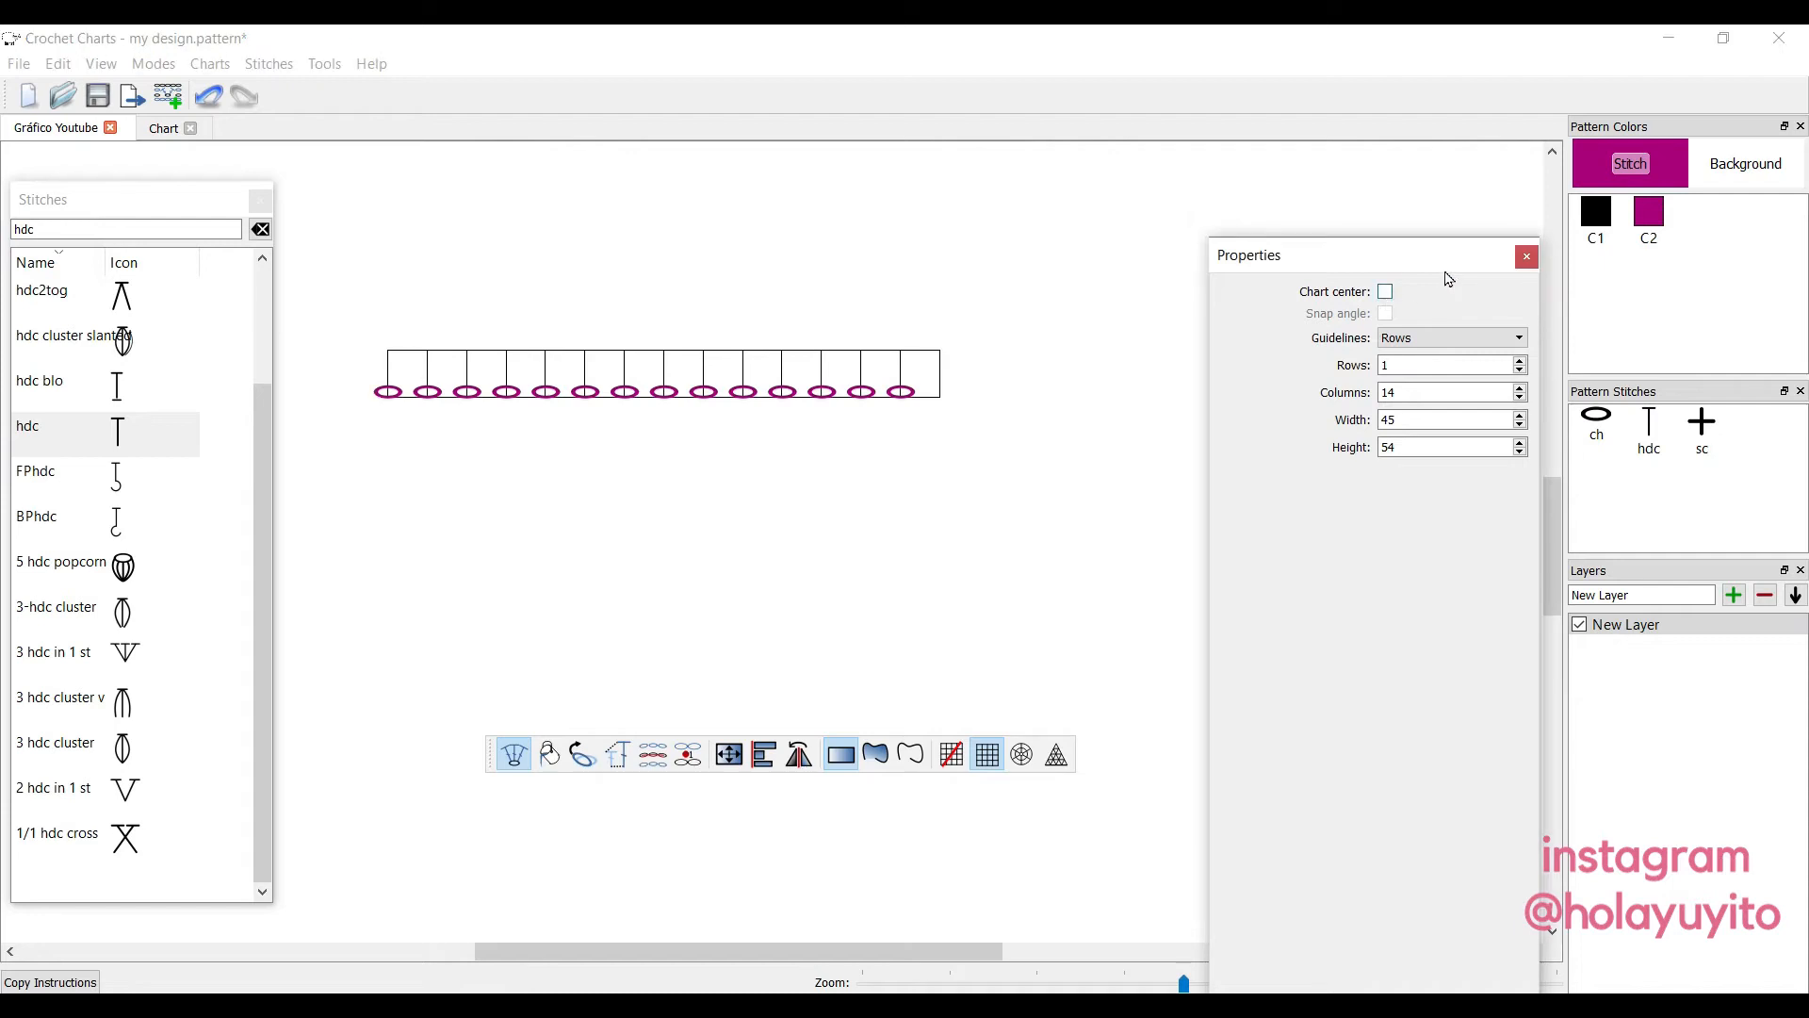
click(1527, 259)
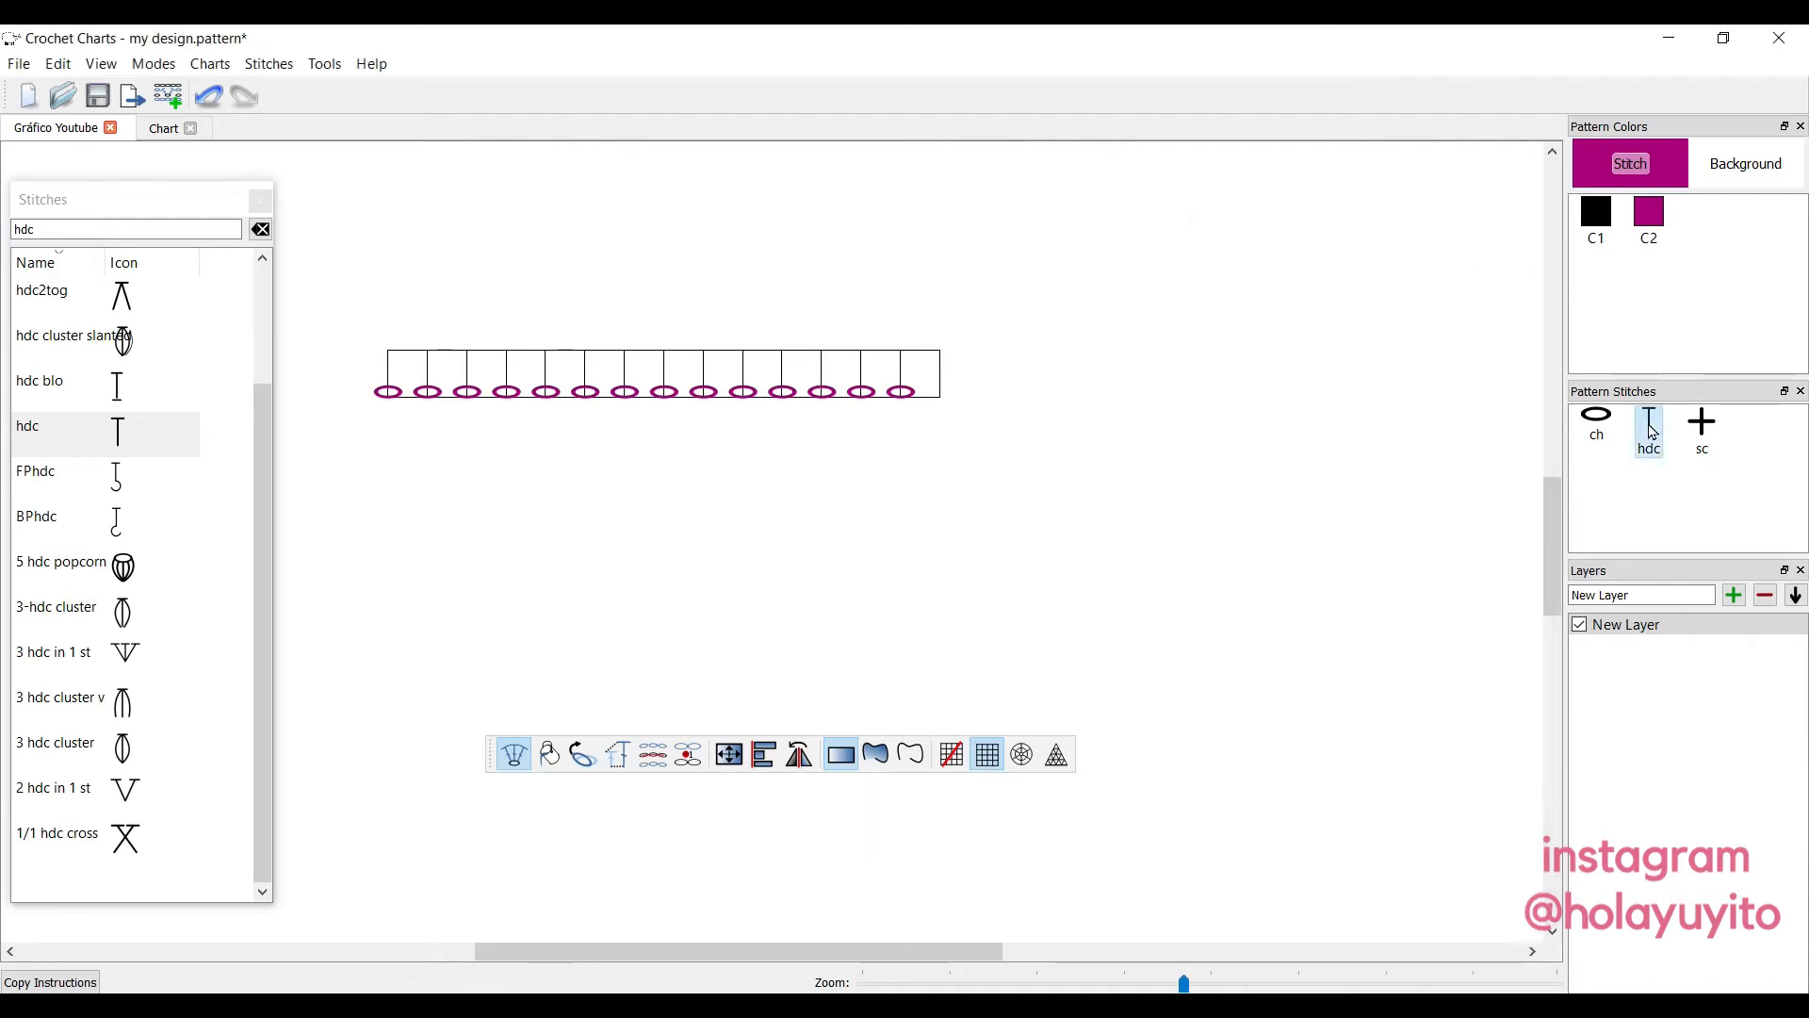
Change the stitch color to the medium green from the basic colors.
click(1647, 177)
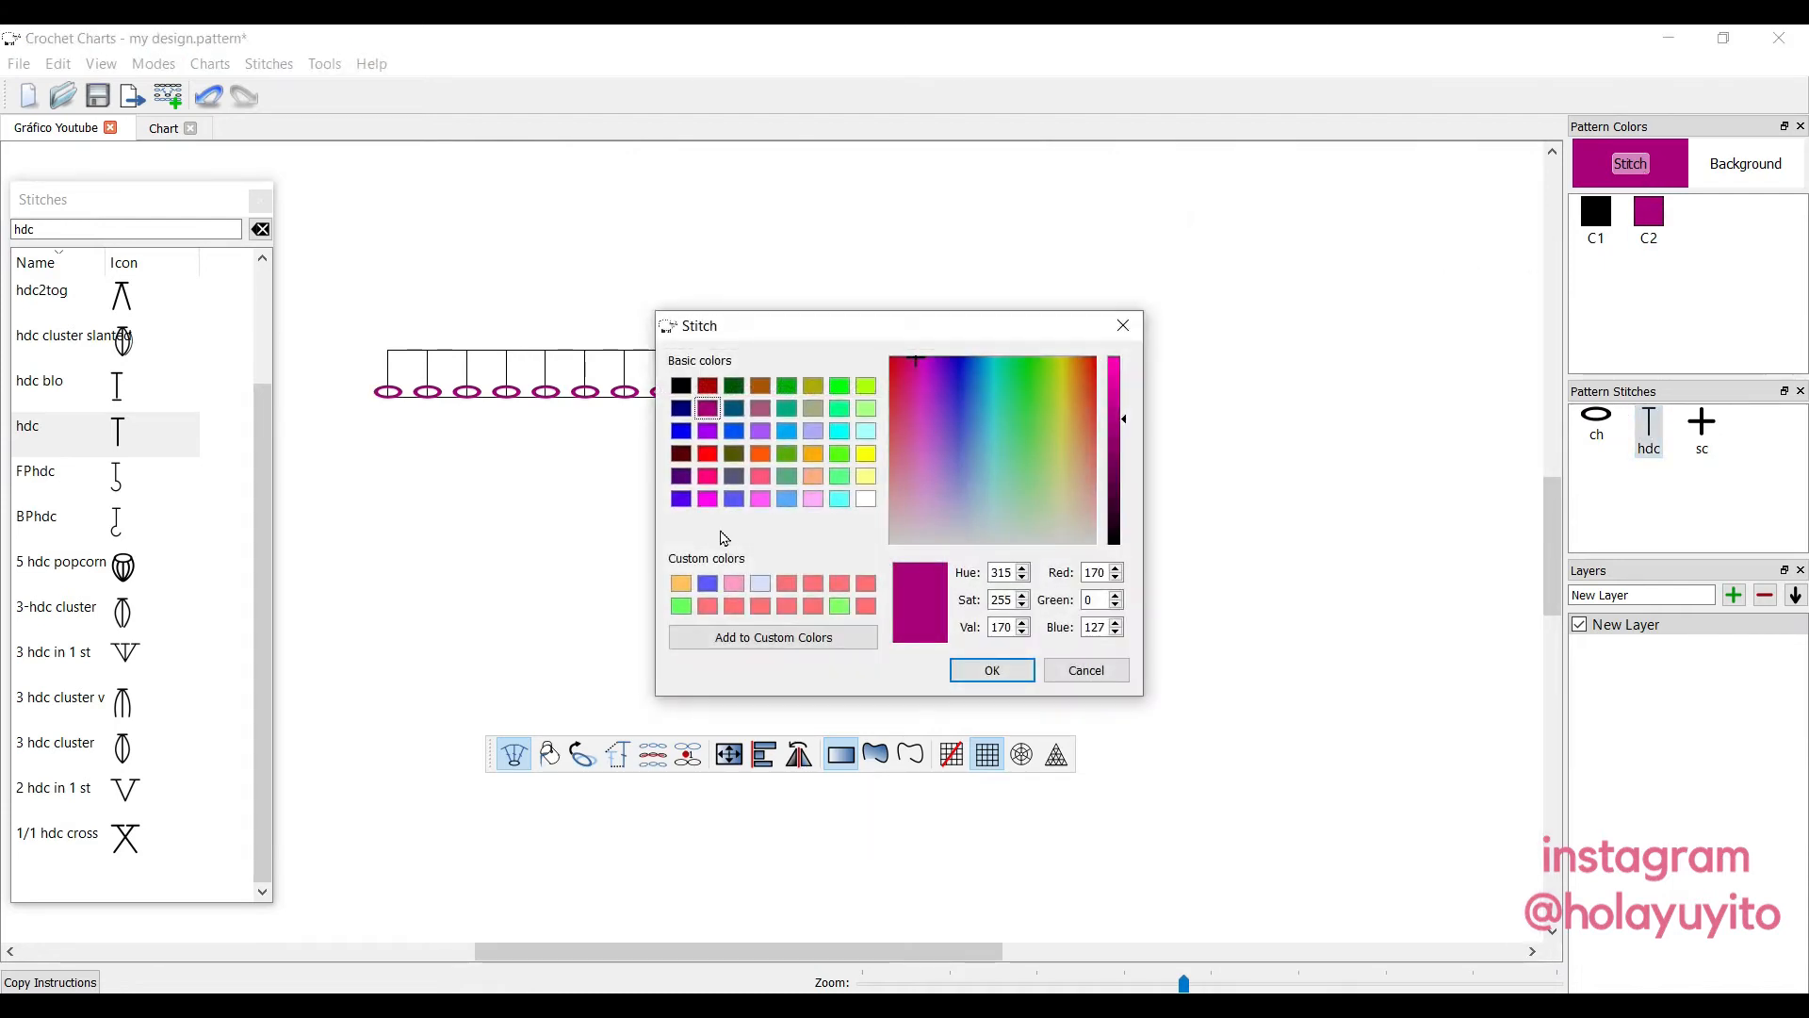
click(787, 453)
click(992, 670)
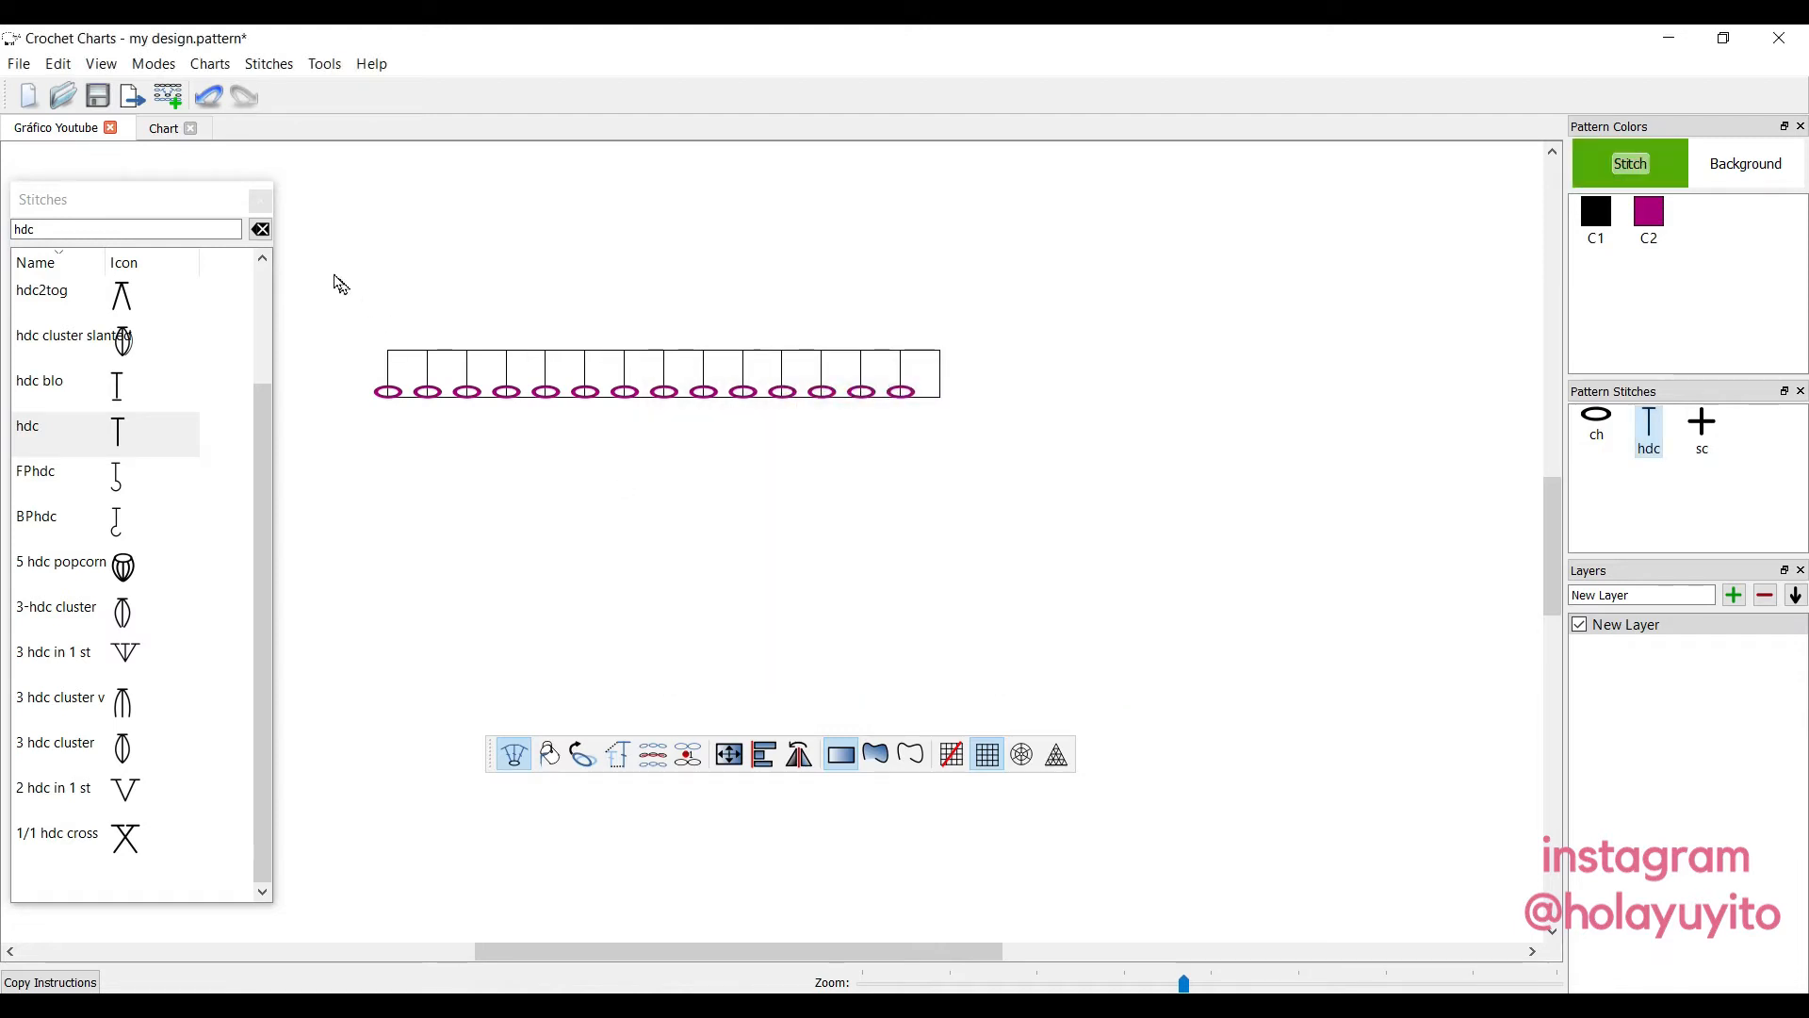
Place thirteen green hdc stitches on the grid's upper line, one above each ch stitch except the last.
click(392, 352)
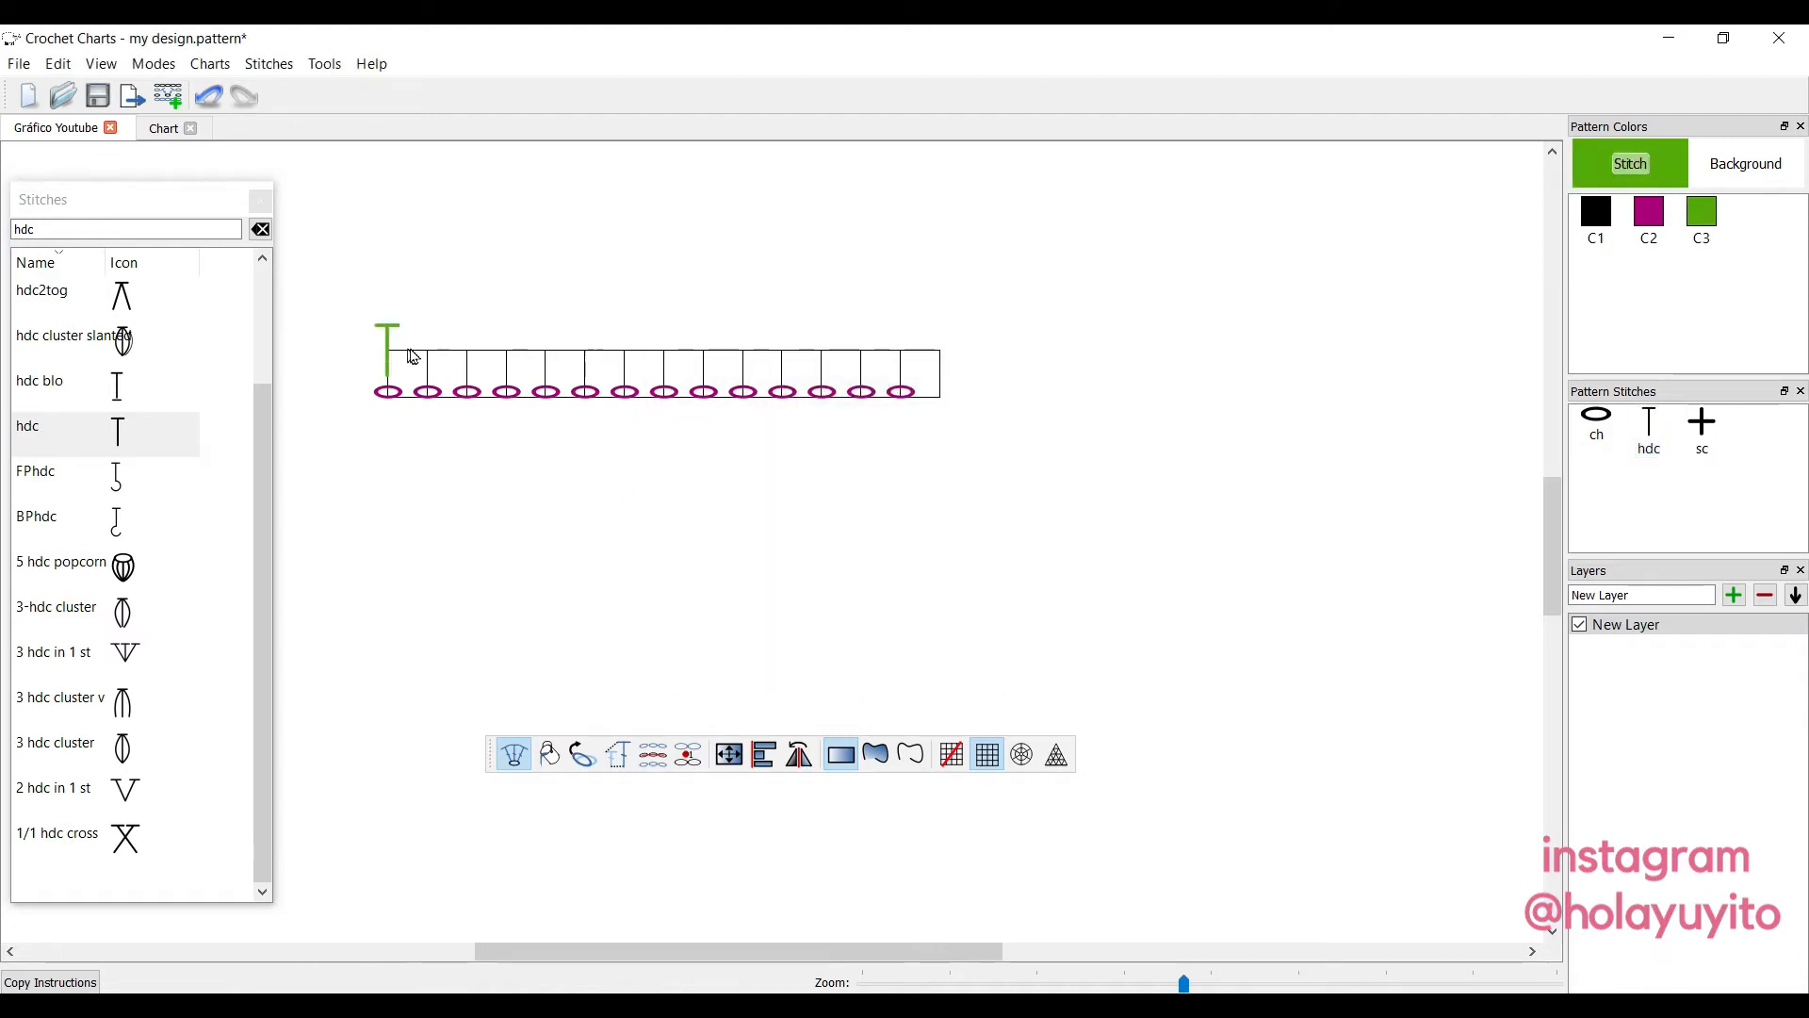
click(465, 354)
click(508, 353)
click(546, 353)
click(585, 351)
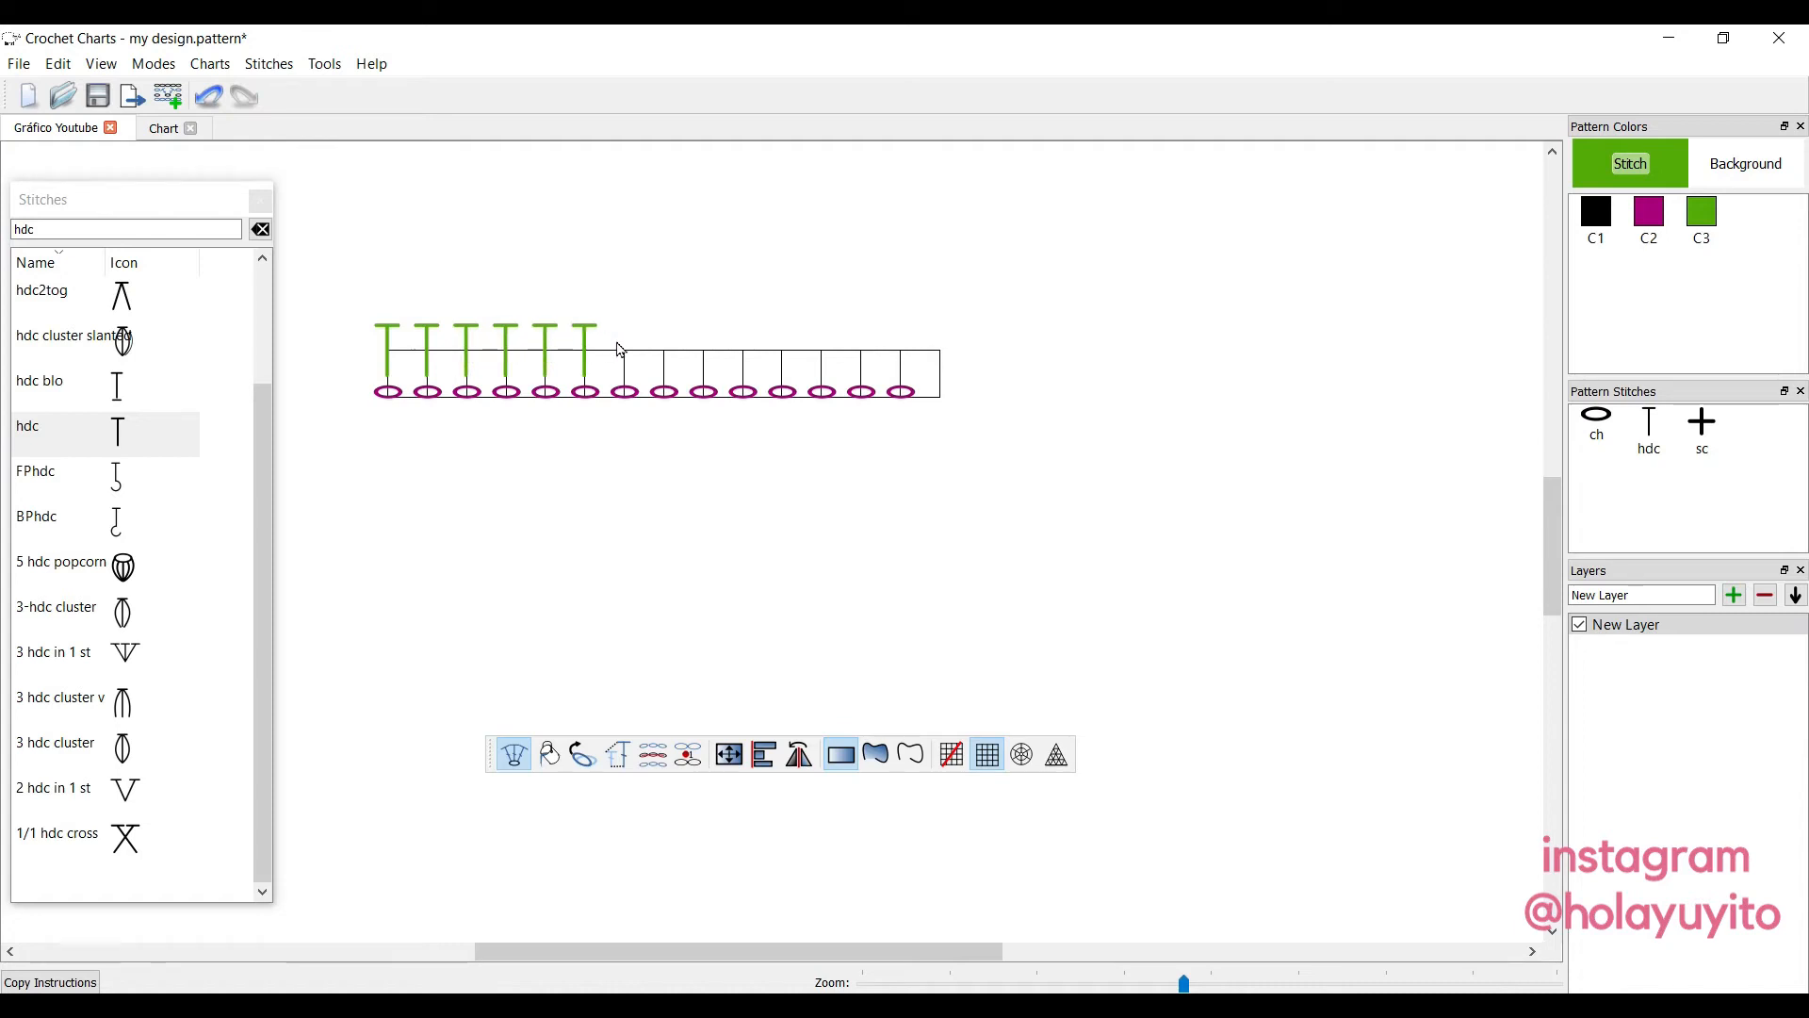
click(624, 352)
click(664, 351)
click(704, 351)
click(744, 351)
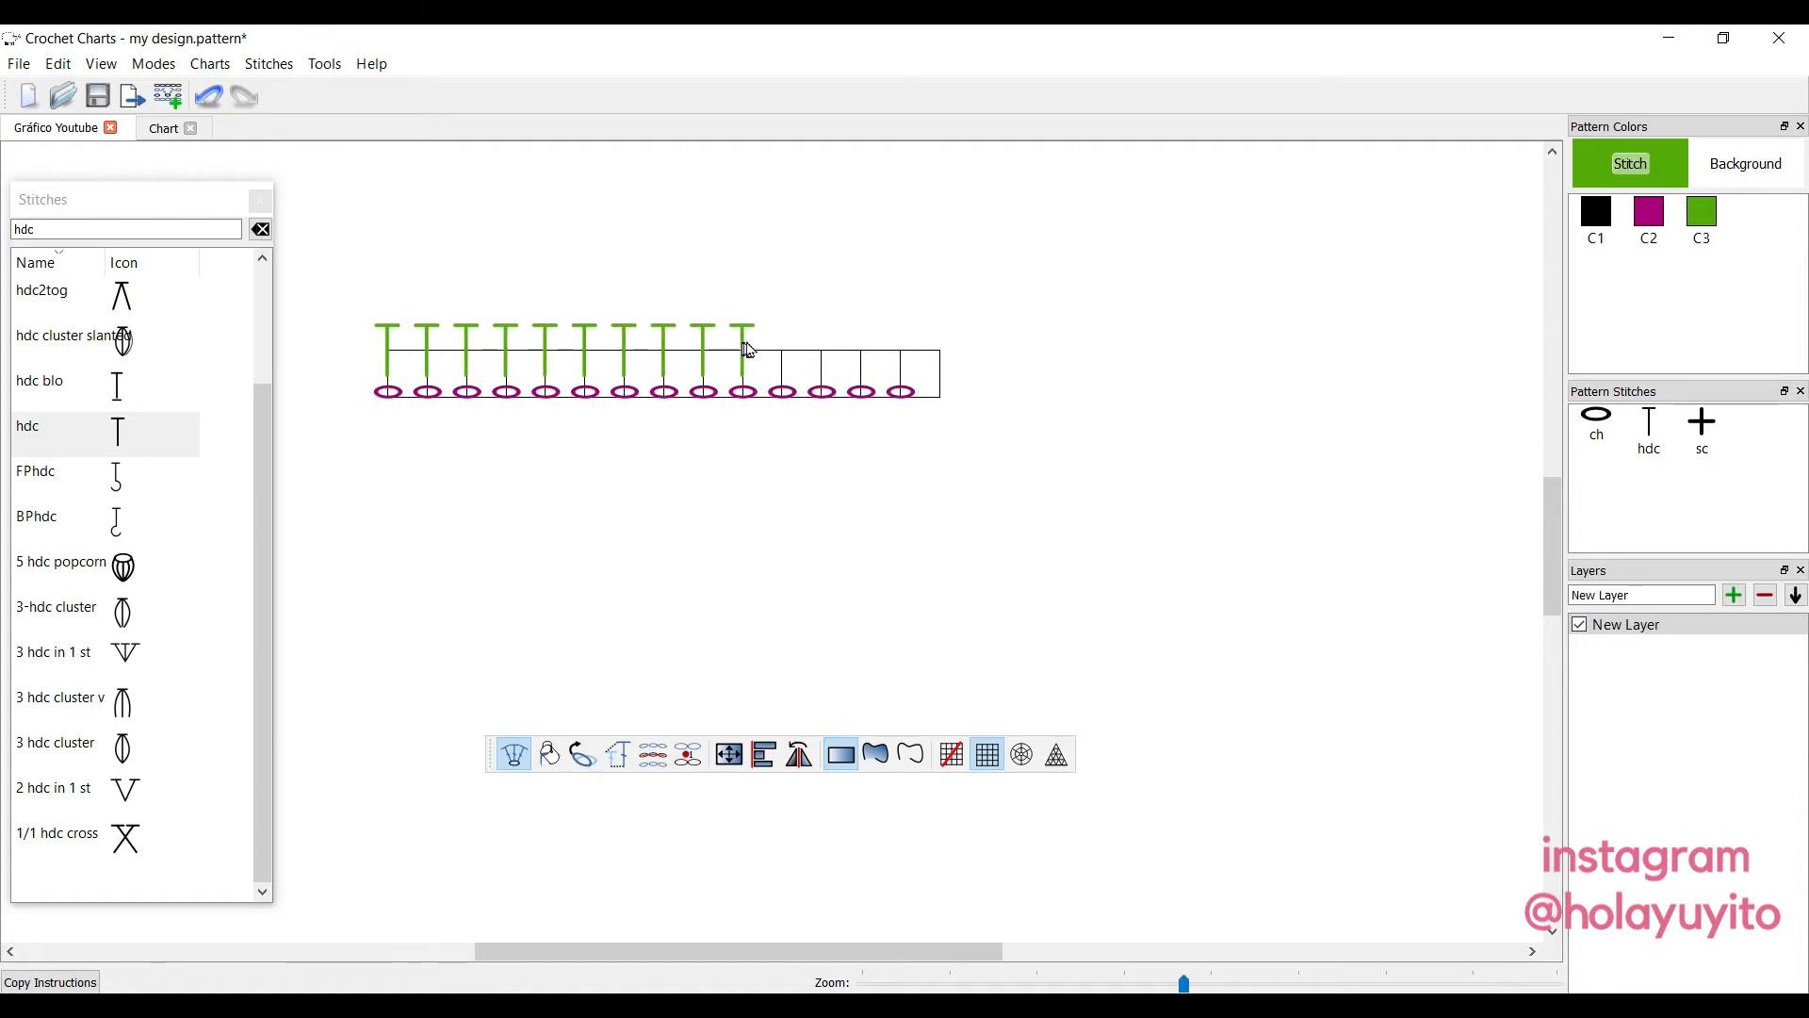
click(784, 351)
click(821, 351)
click(861, 351)
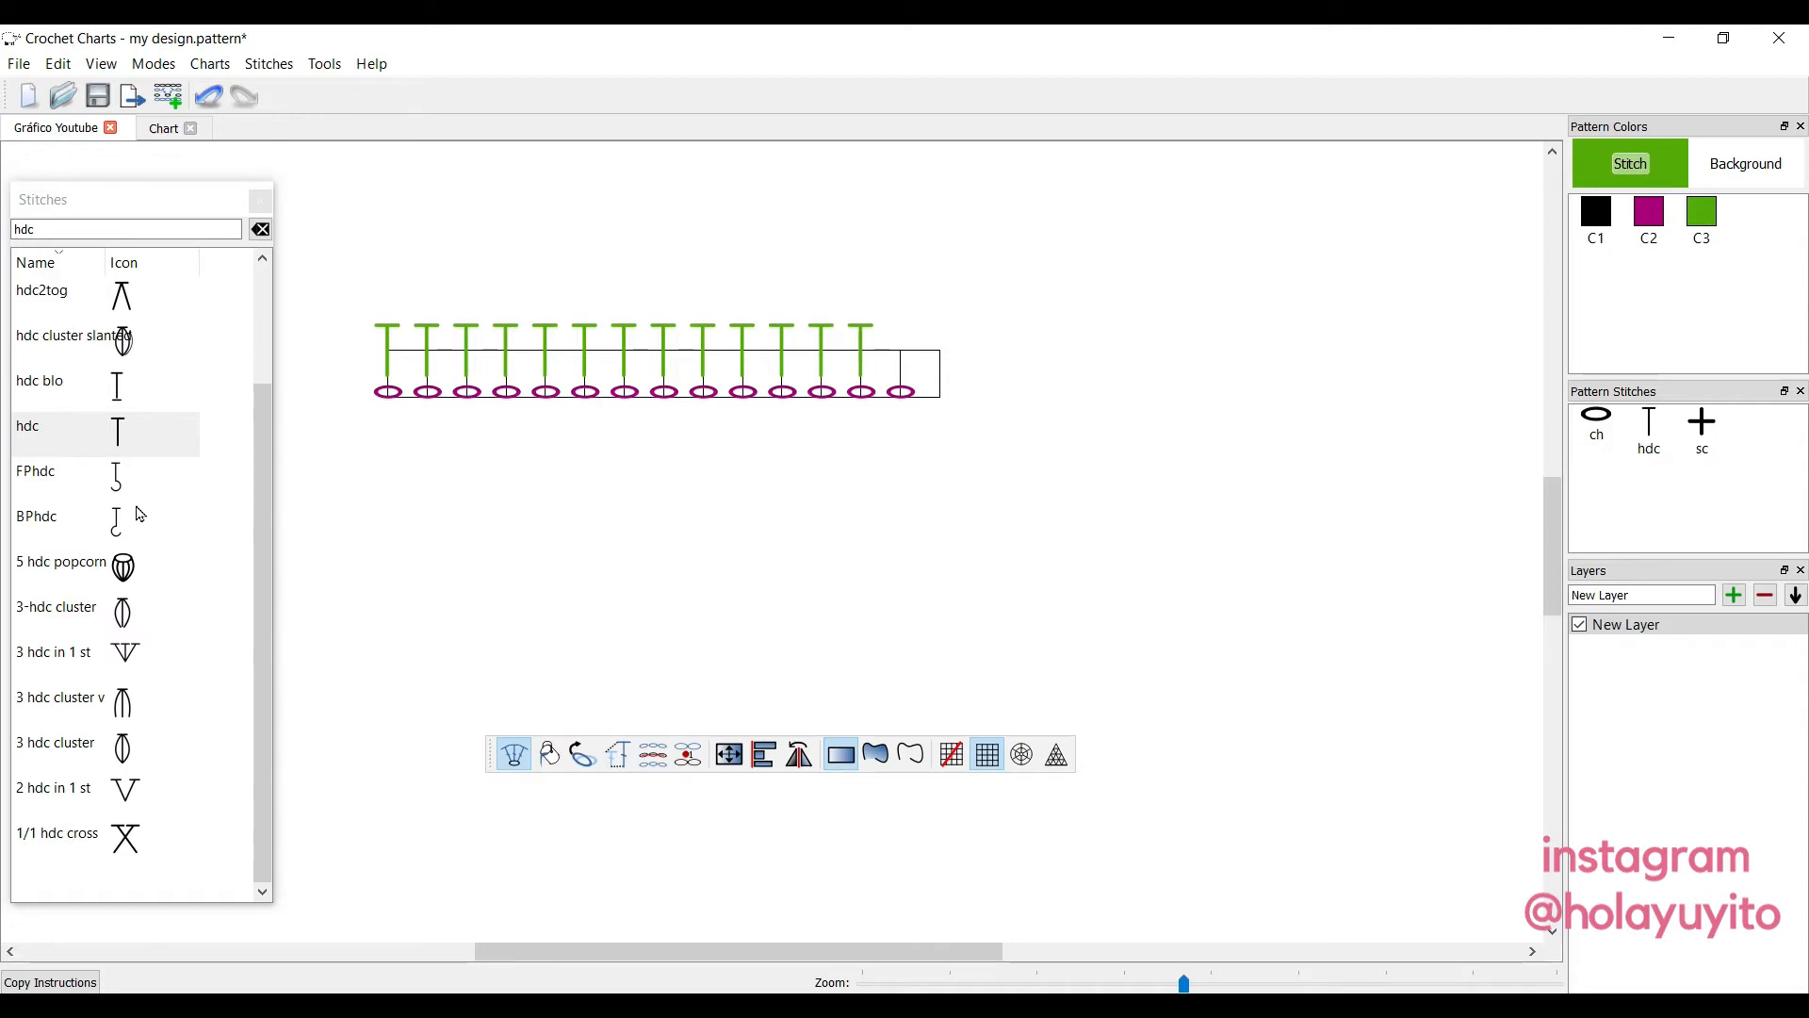
Filter the stitch library by "ch" and place a green t-ch2 turning chain above the last ch stitch.
click(96, 222)
key(BackSpace)
key(BackSpace)
key(BackSpace)
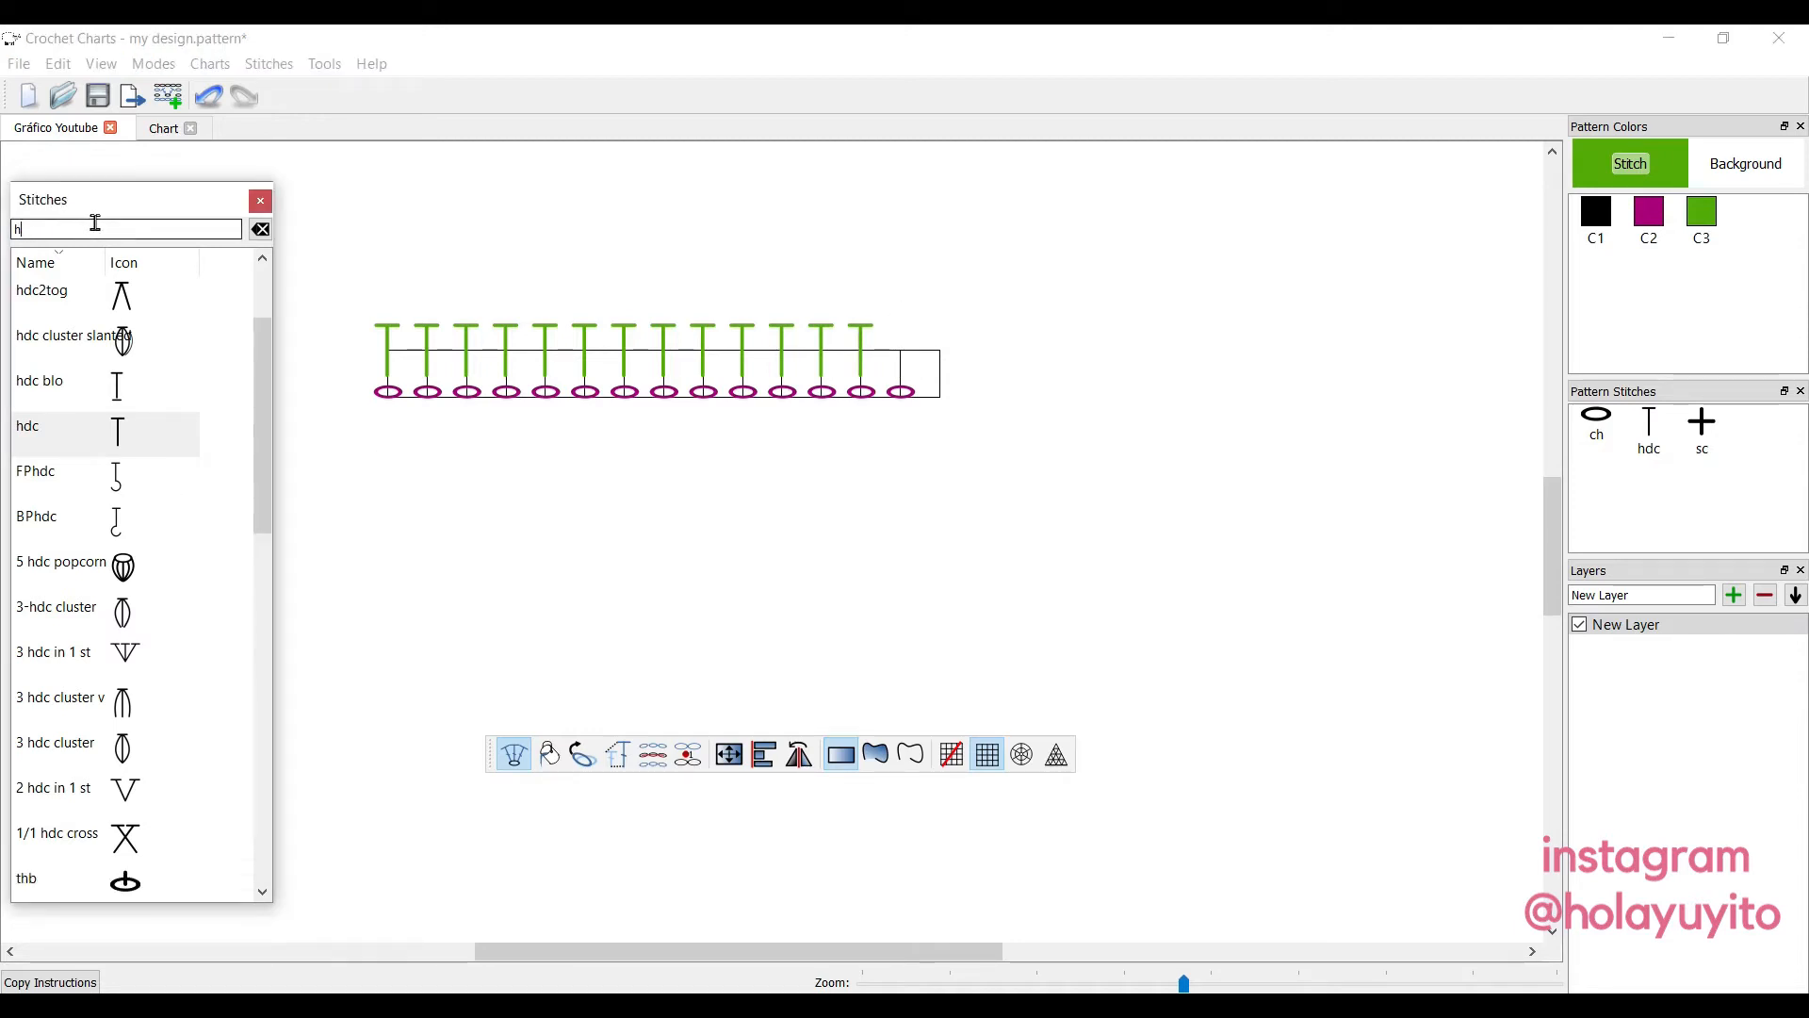
text(ch)
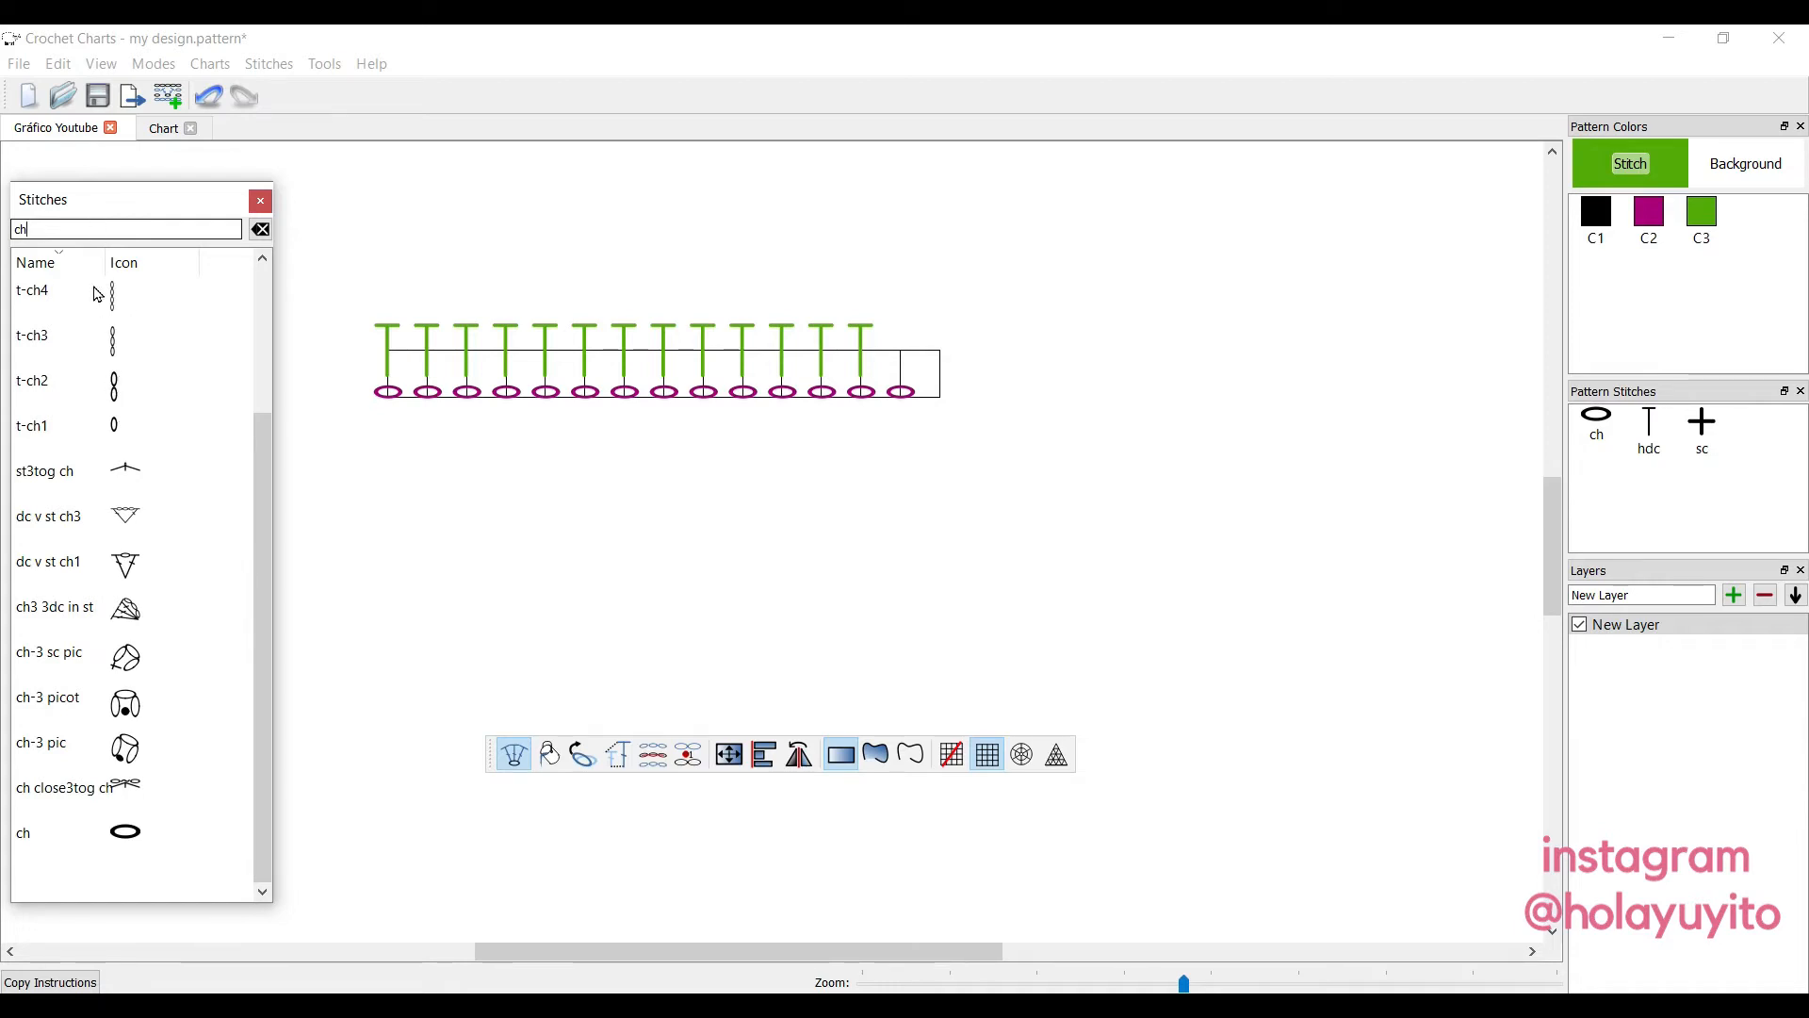
click(106, 398)
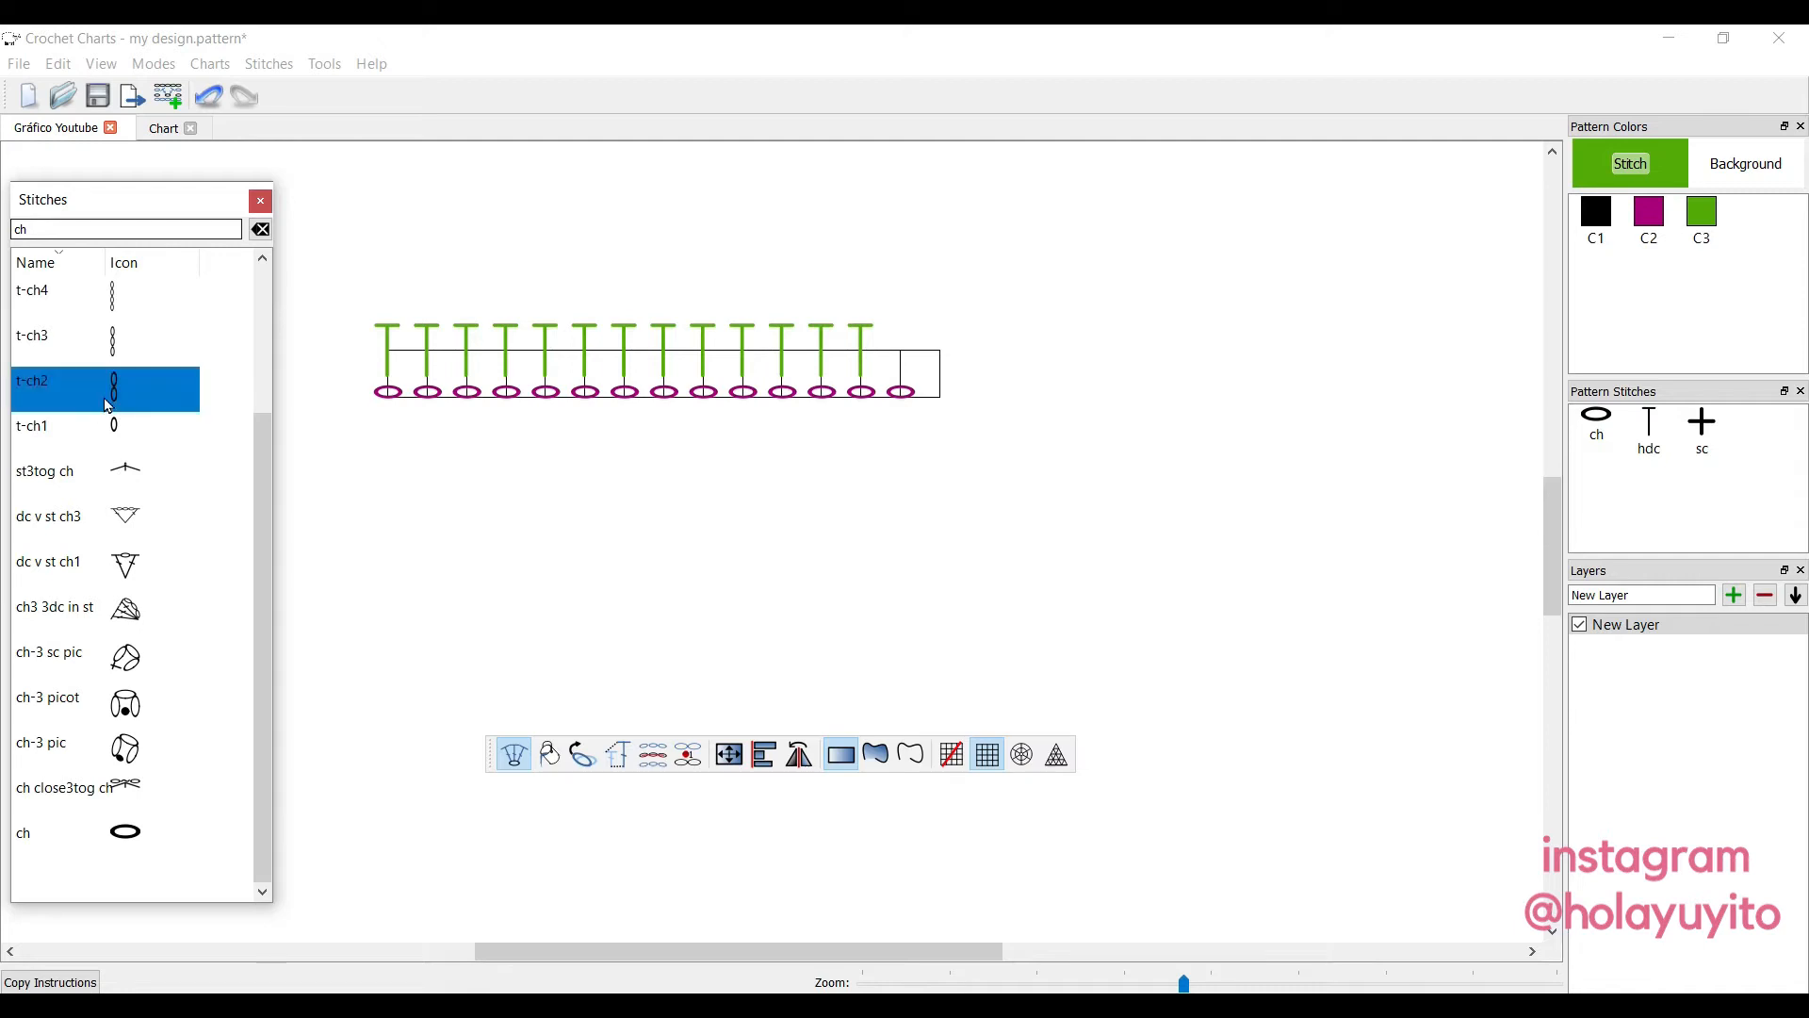
click(904, 359)
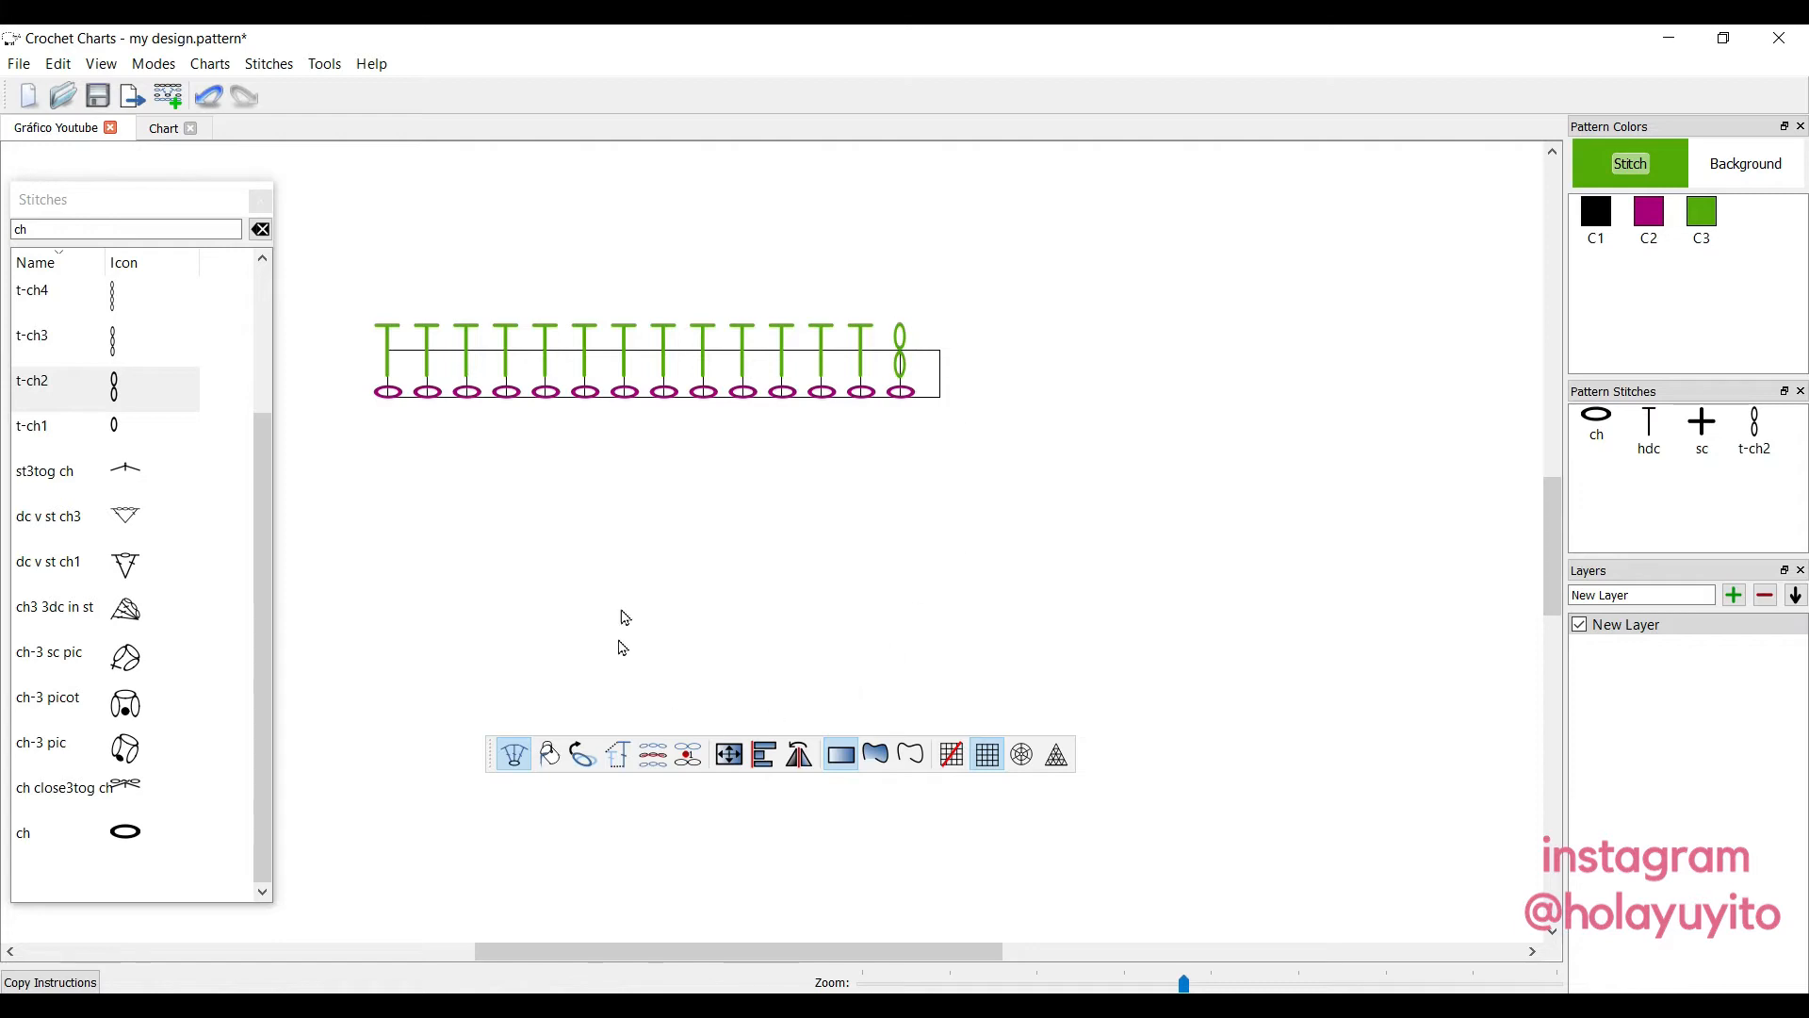
Increase the number of grid rows to 4 in the grid's properties.
drag(707, 954, 655, 954)
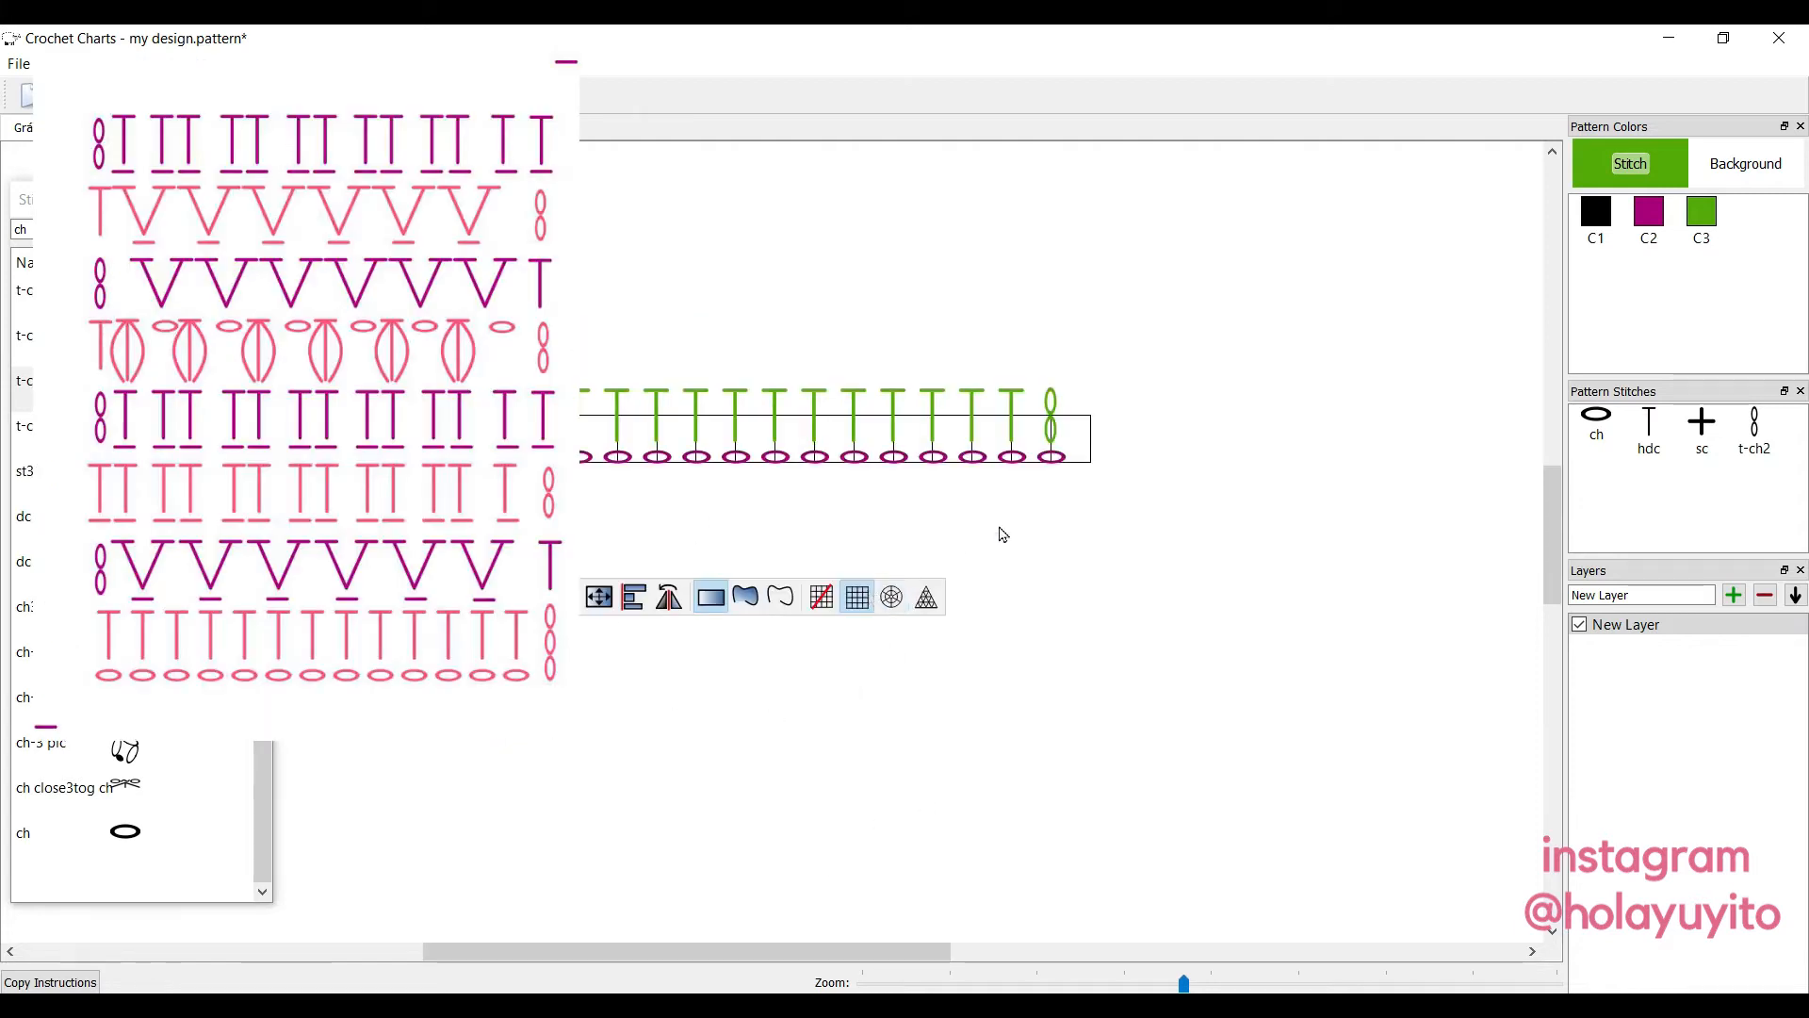
right_click(1093, 442)
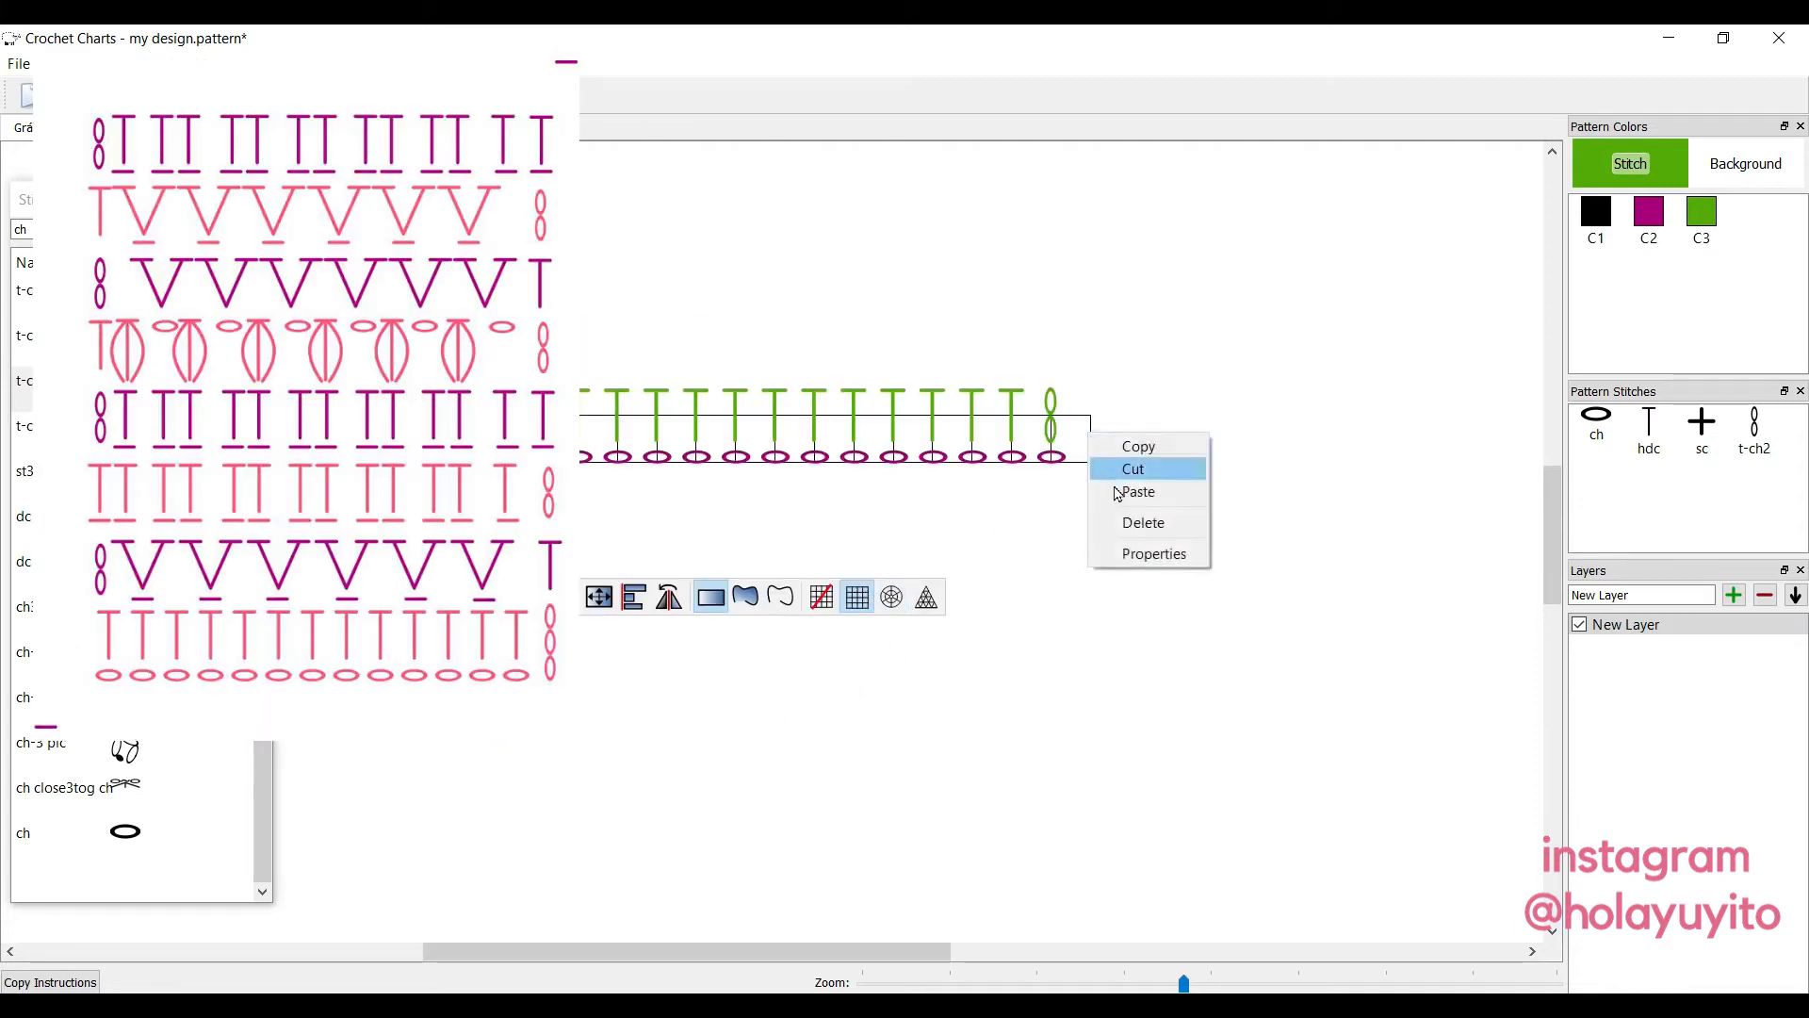
click(1151, 551)
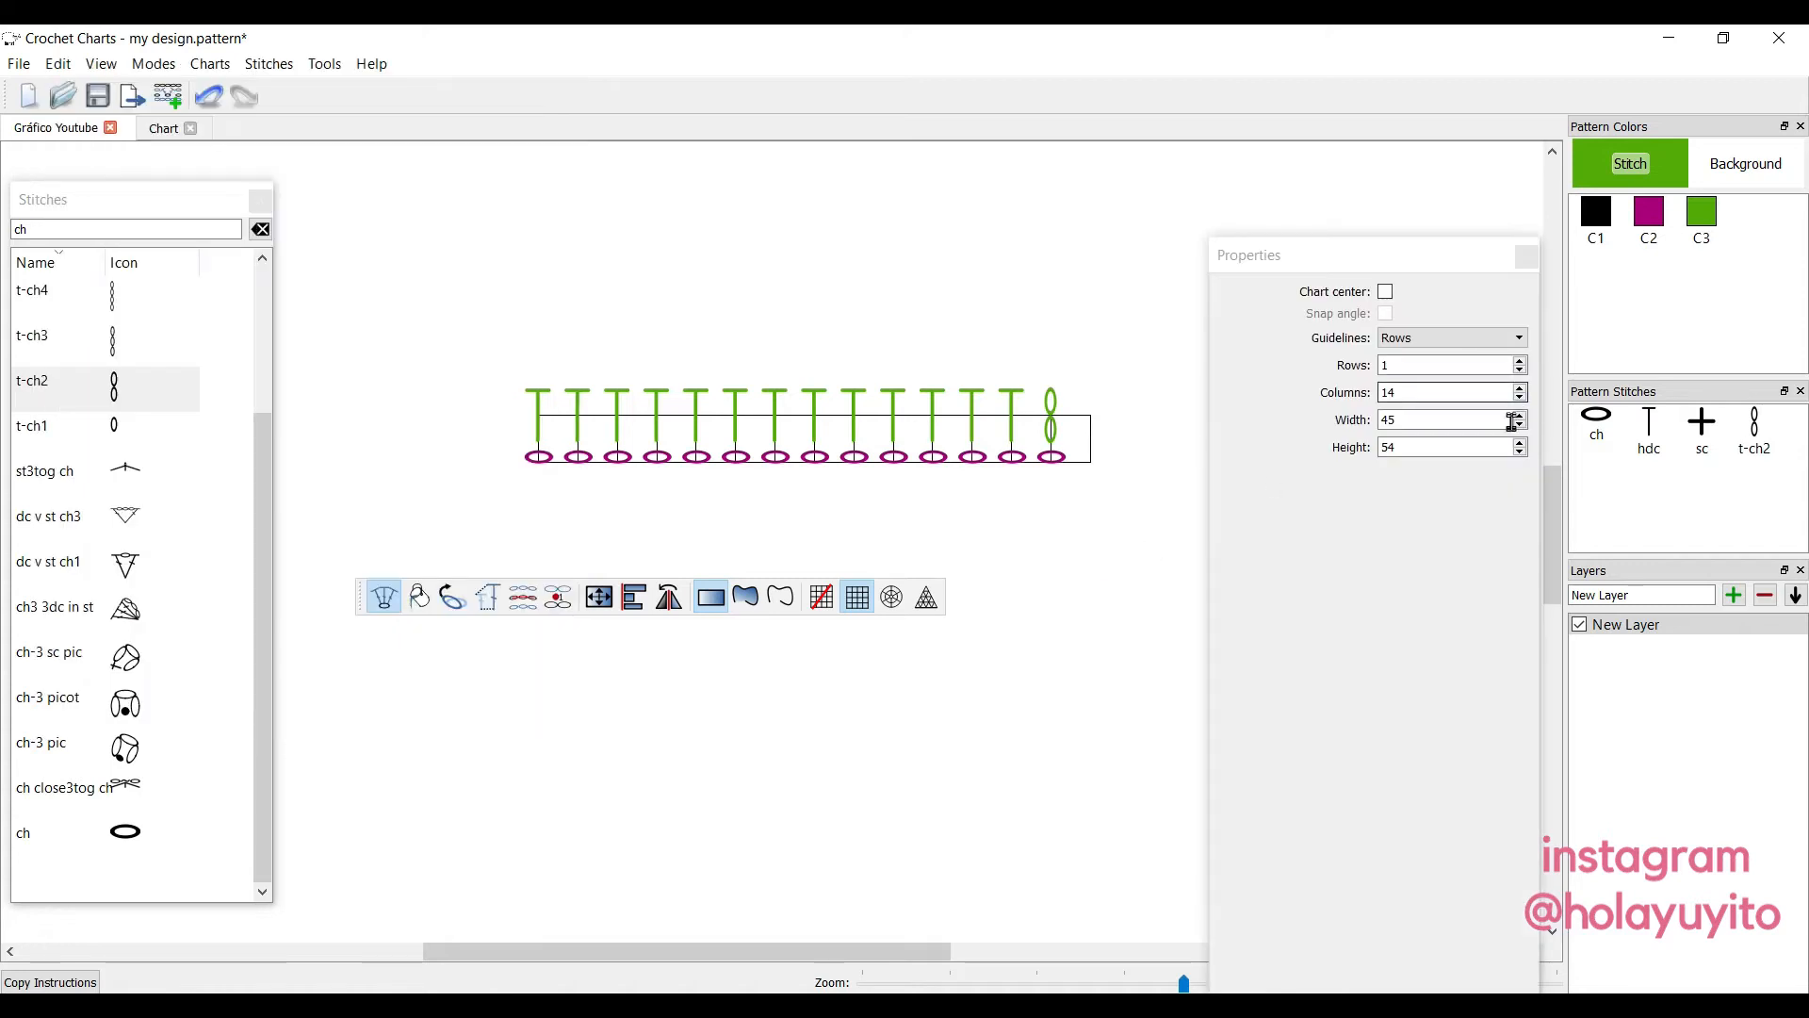
click(1520, 360)
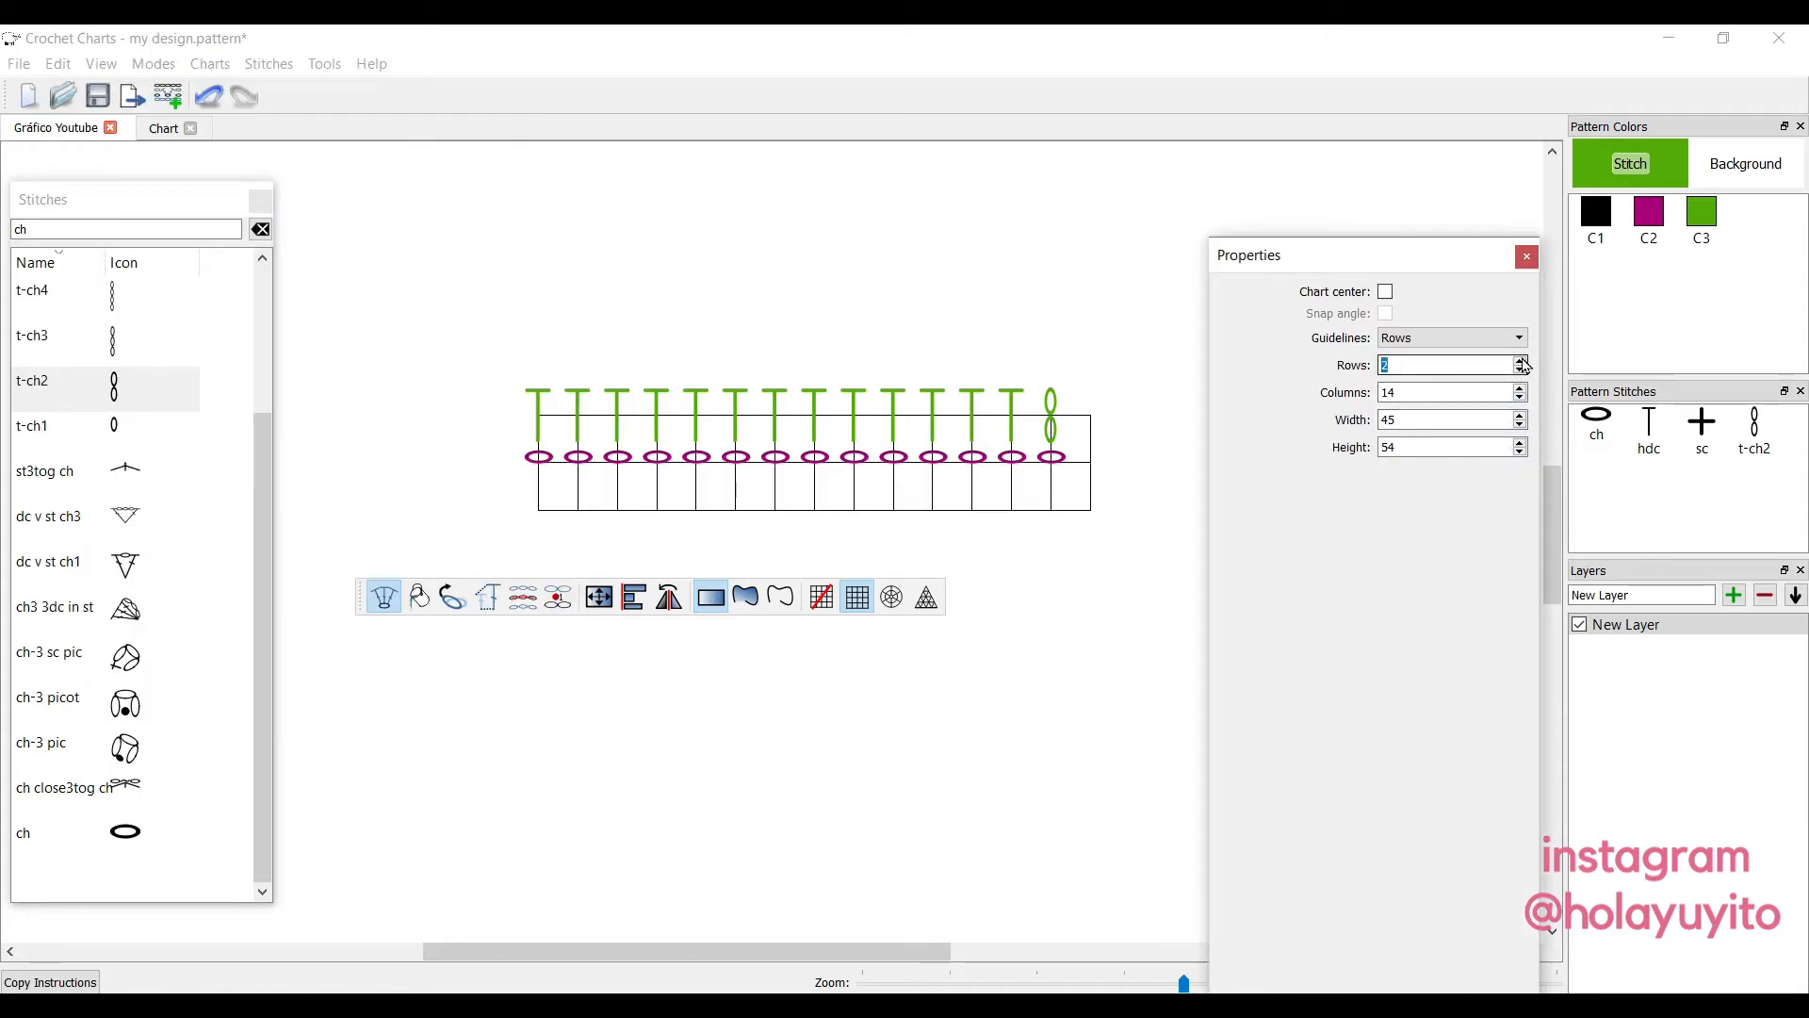
click(1522, 361)
click(1521, 361)
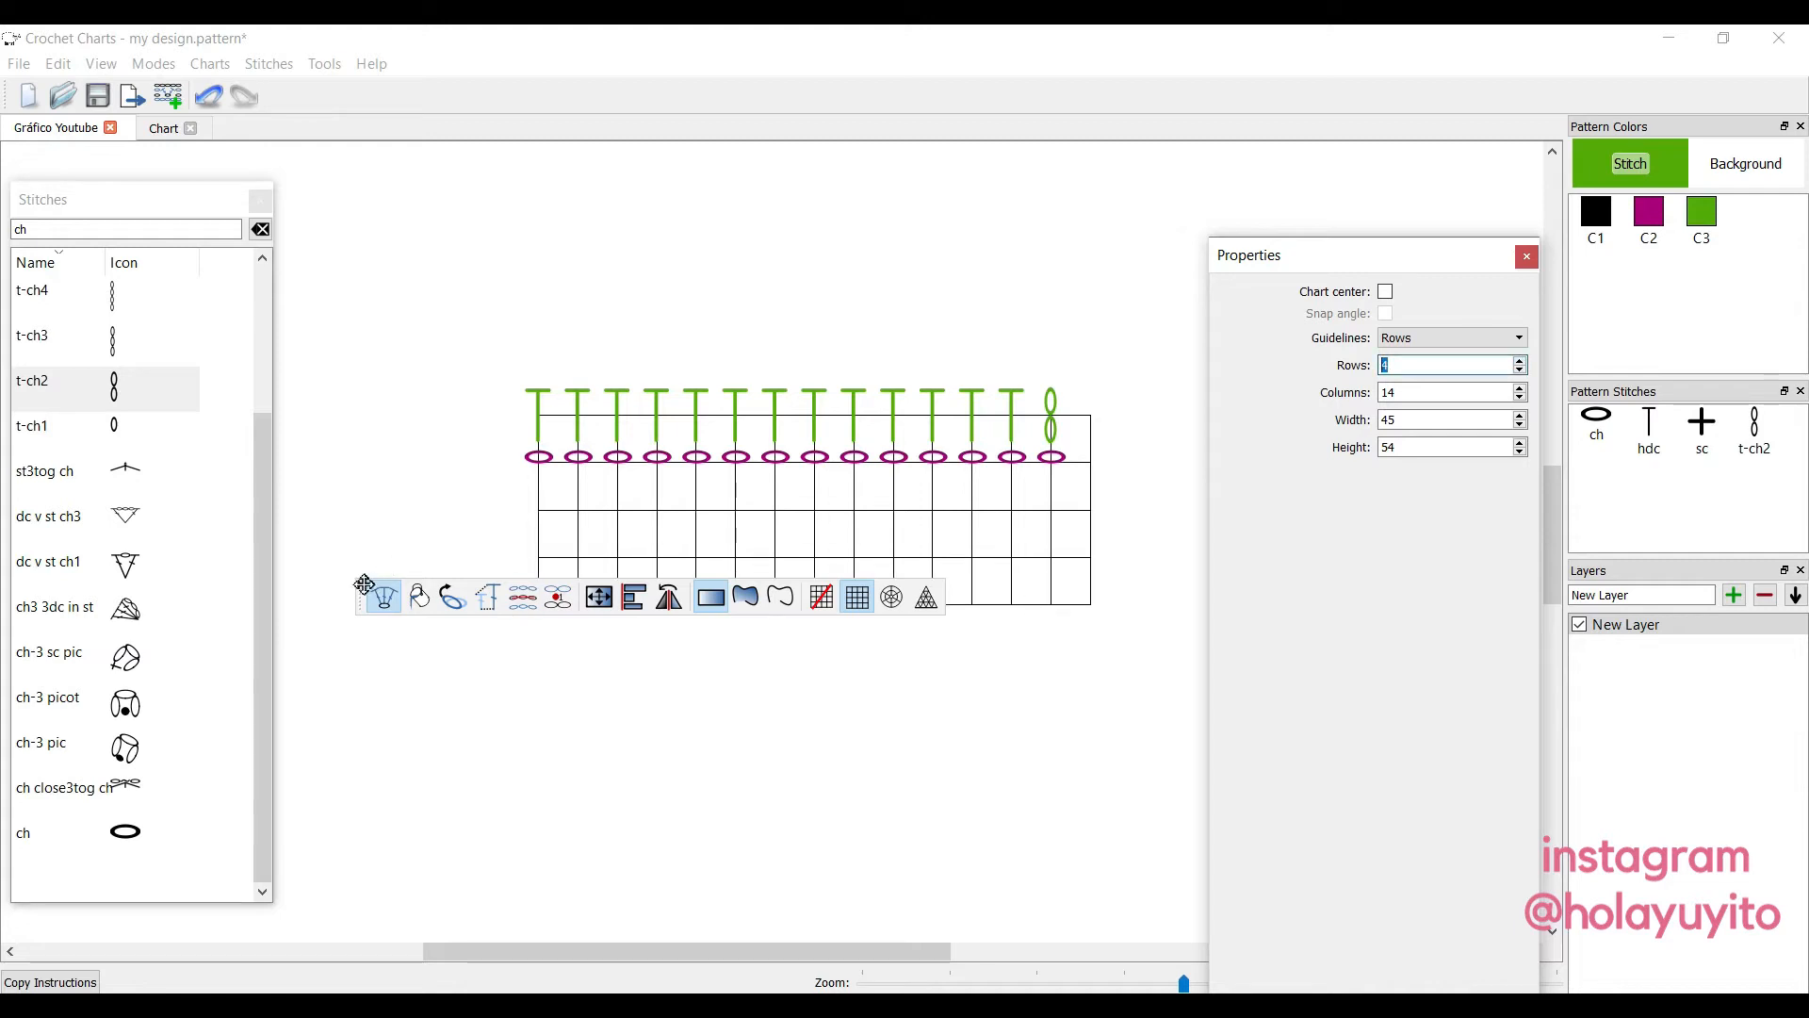
Show the chart center, move it up until the grid's bottom line meets the ch row, and hide it again, closing the grid properties.
drag(368, 592, 440, 750)
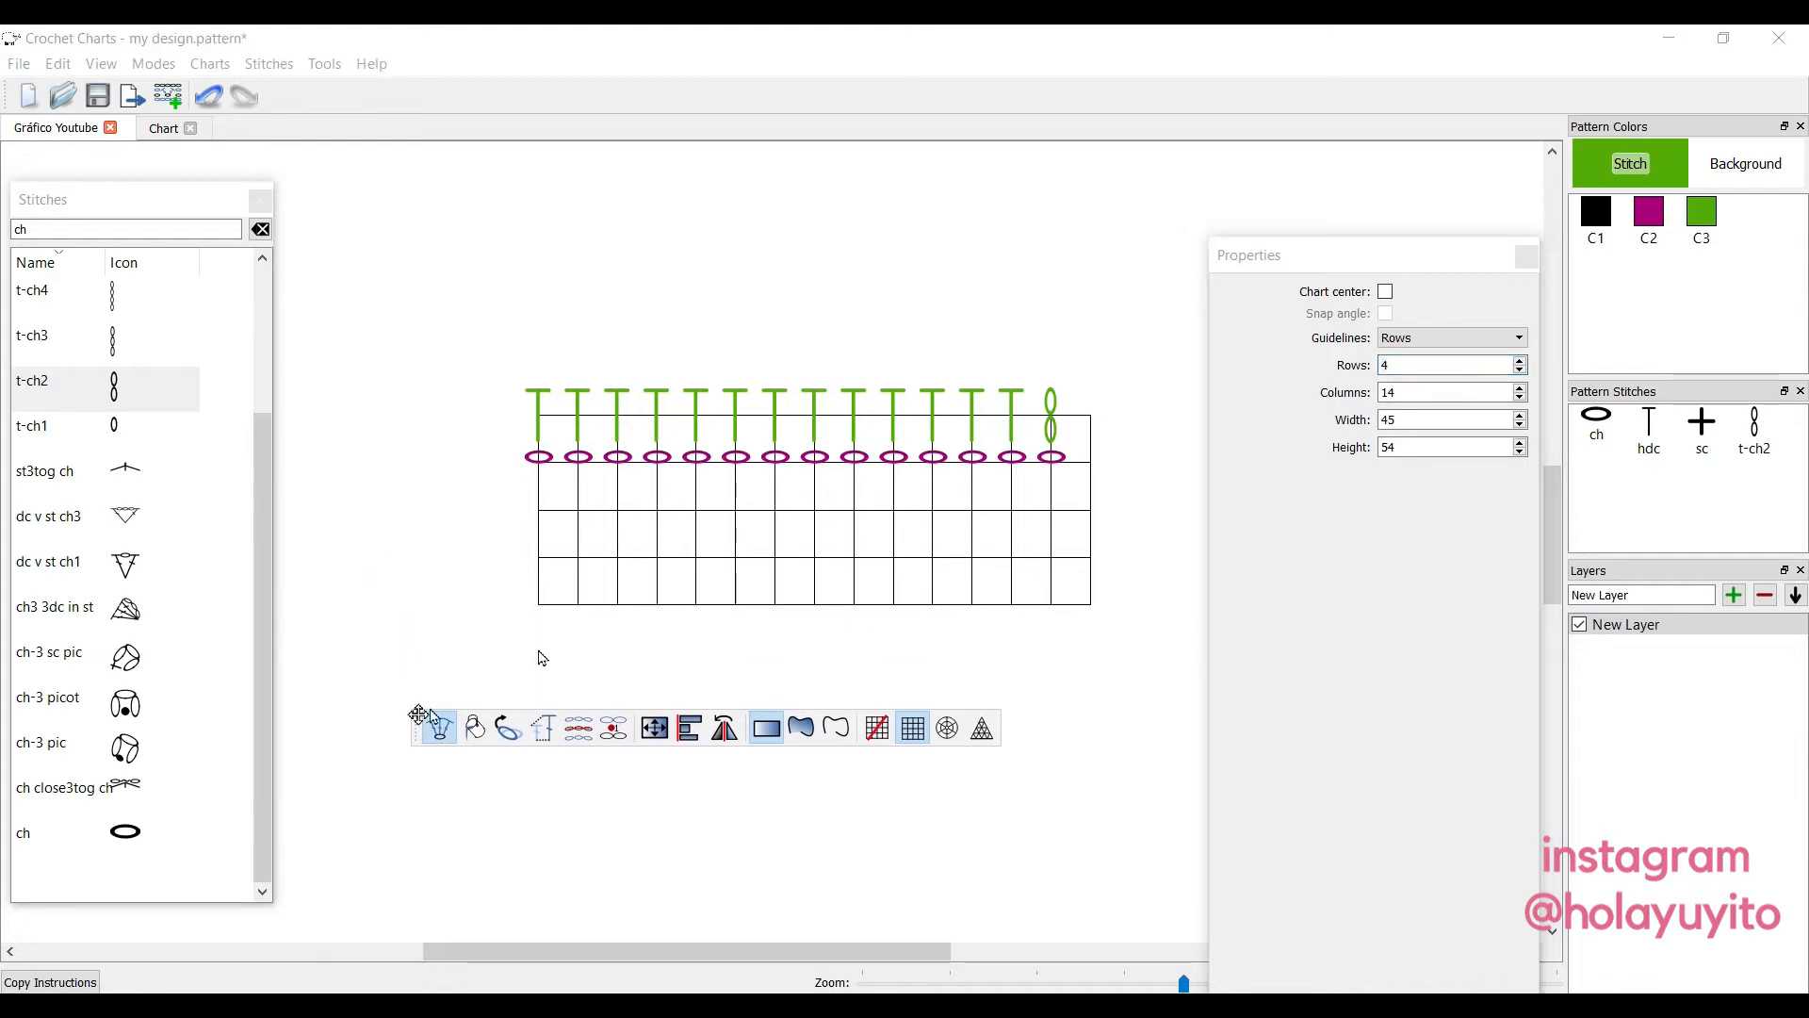
click(1385, 292)
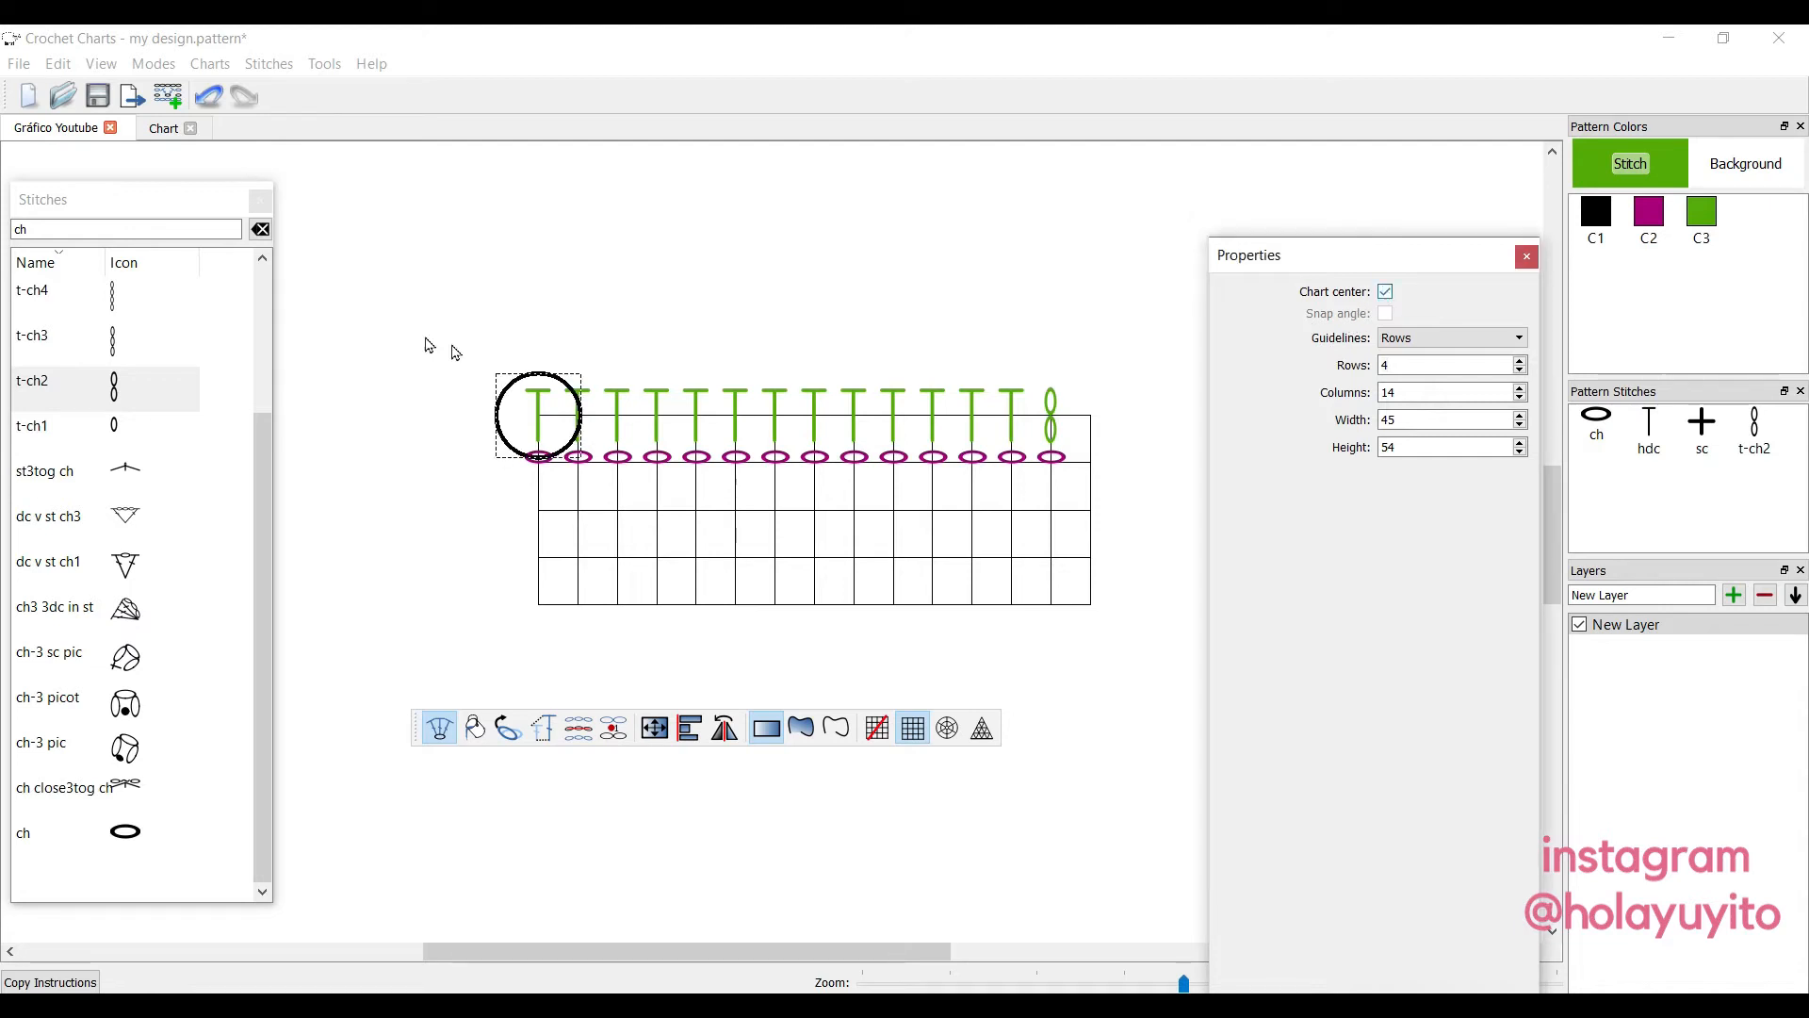
click(510, 361)
drag(508, 396, 508, 252)
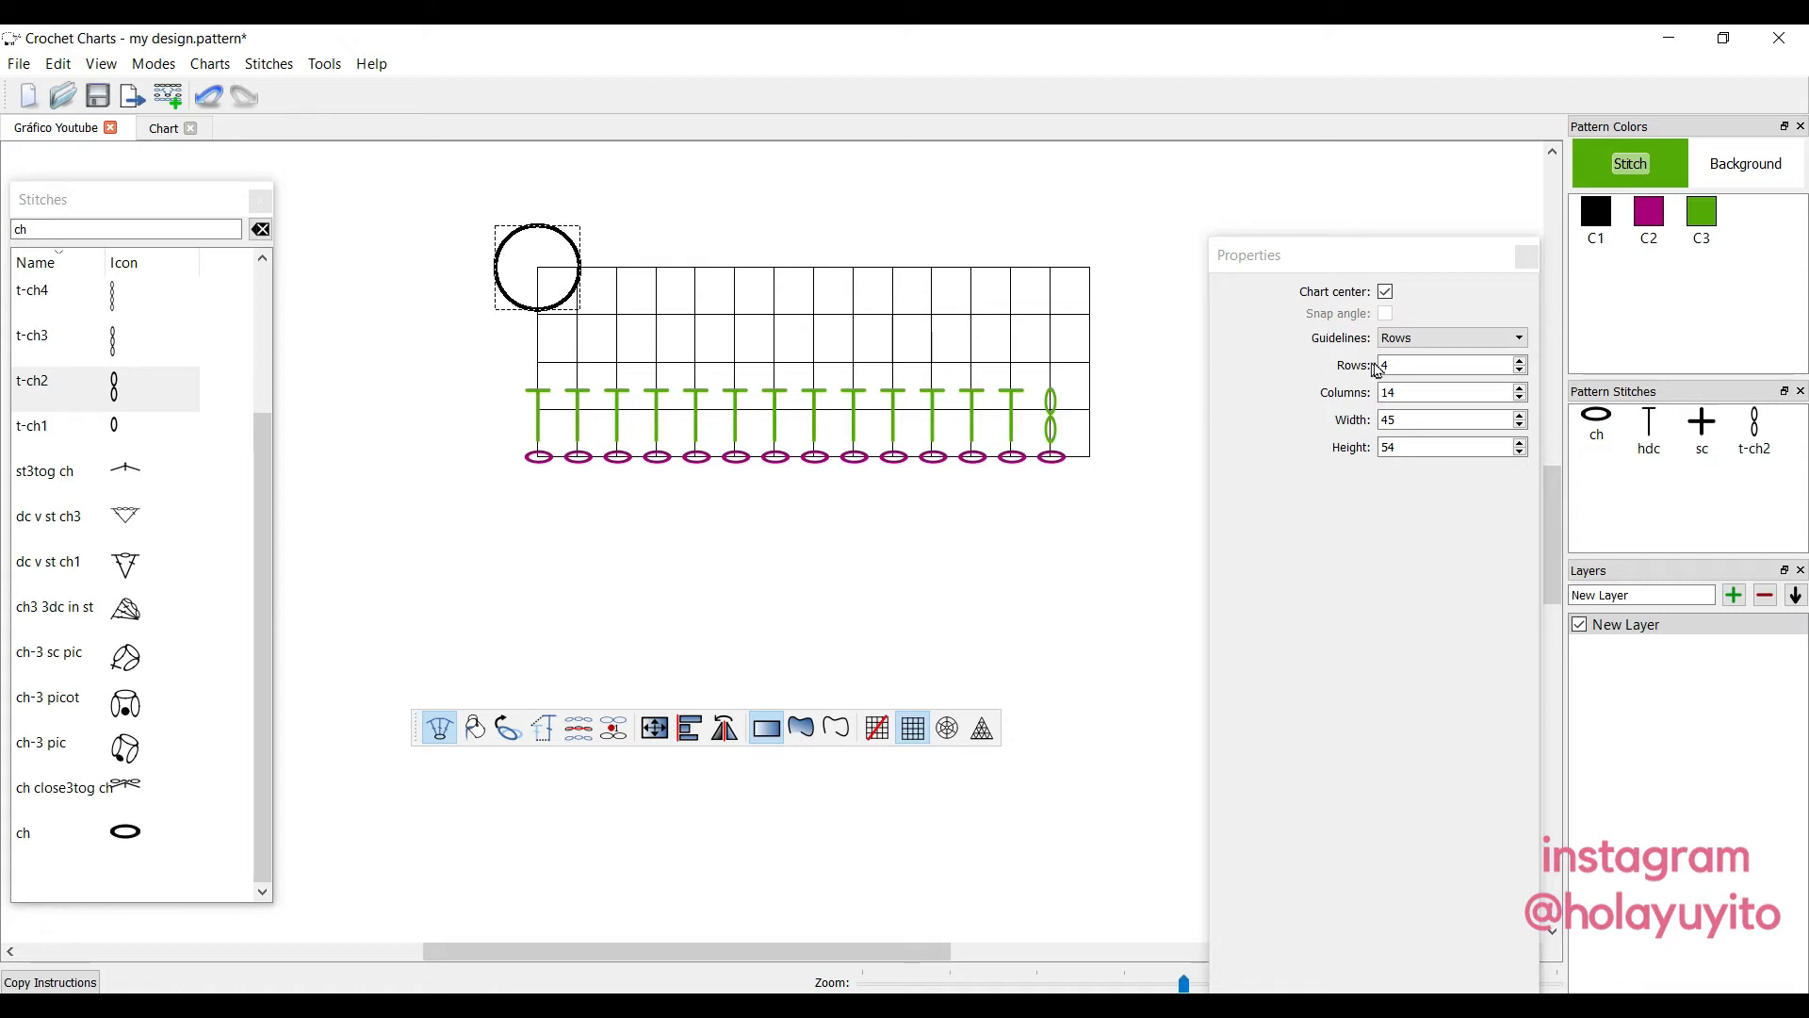
click(1387, 294)
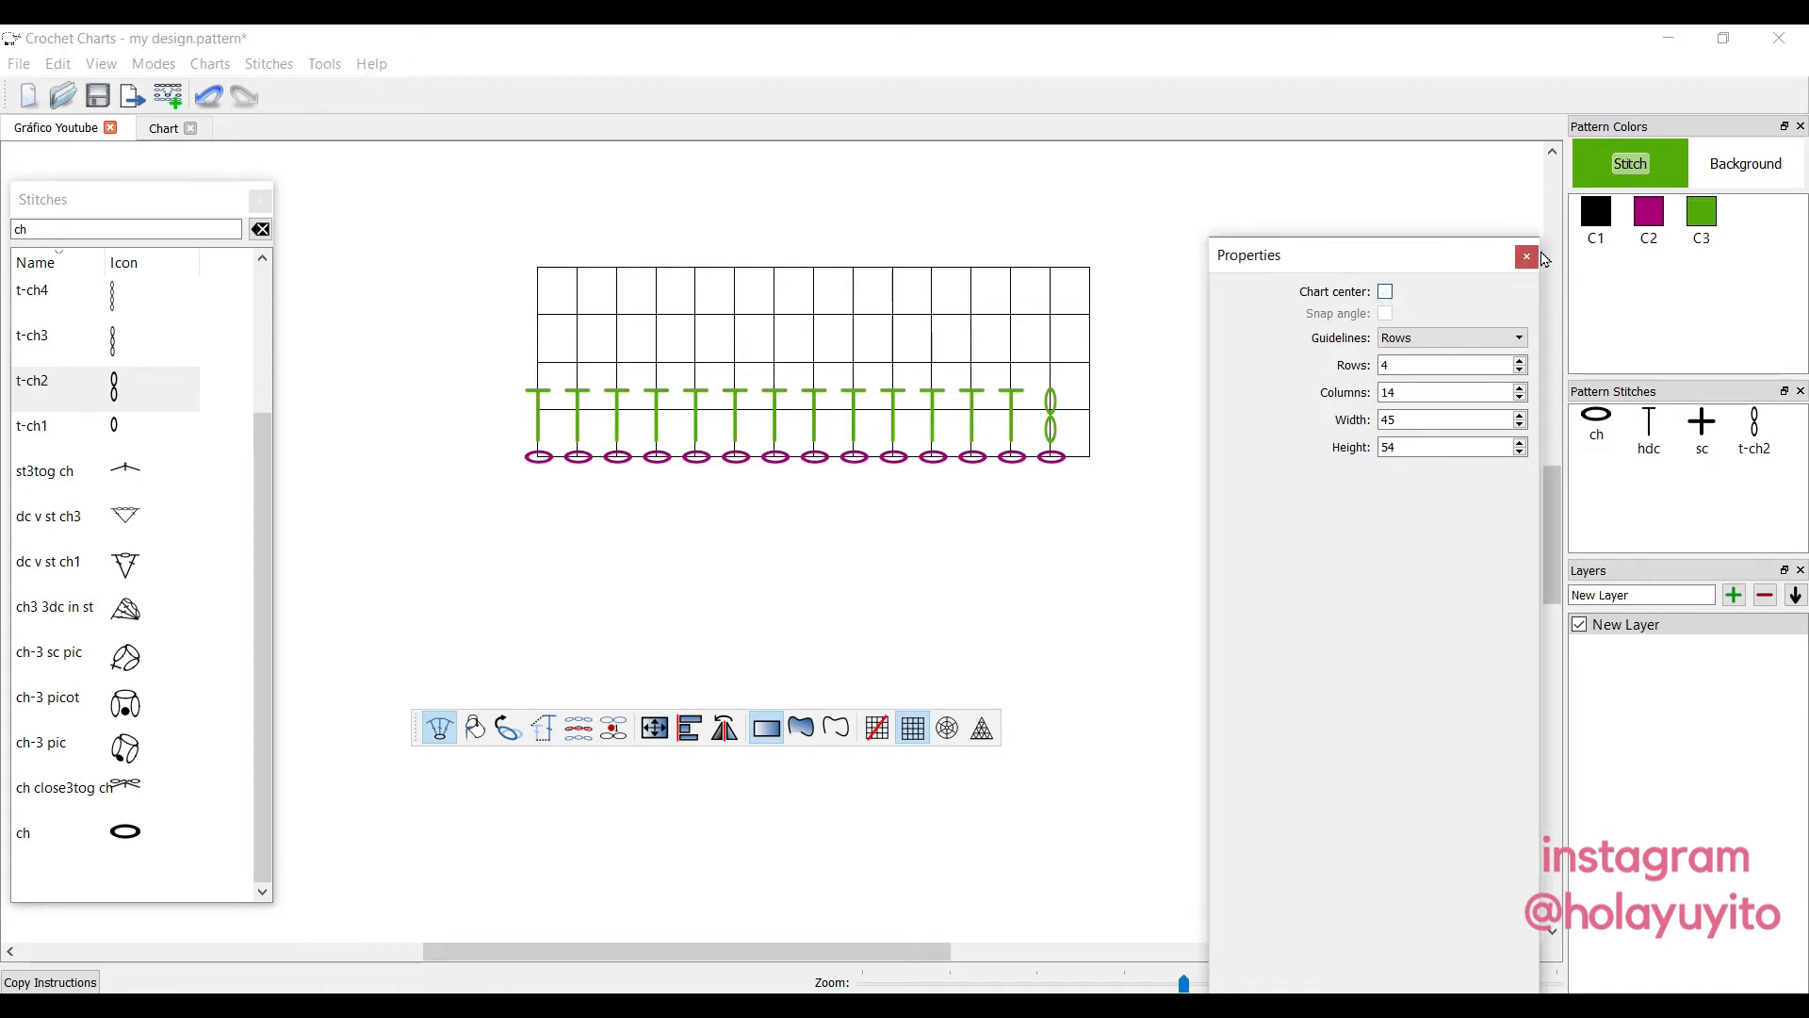
click(1527, 257)
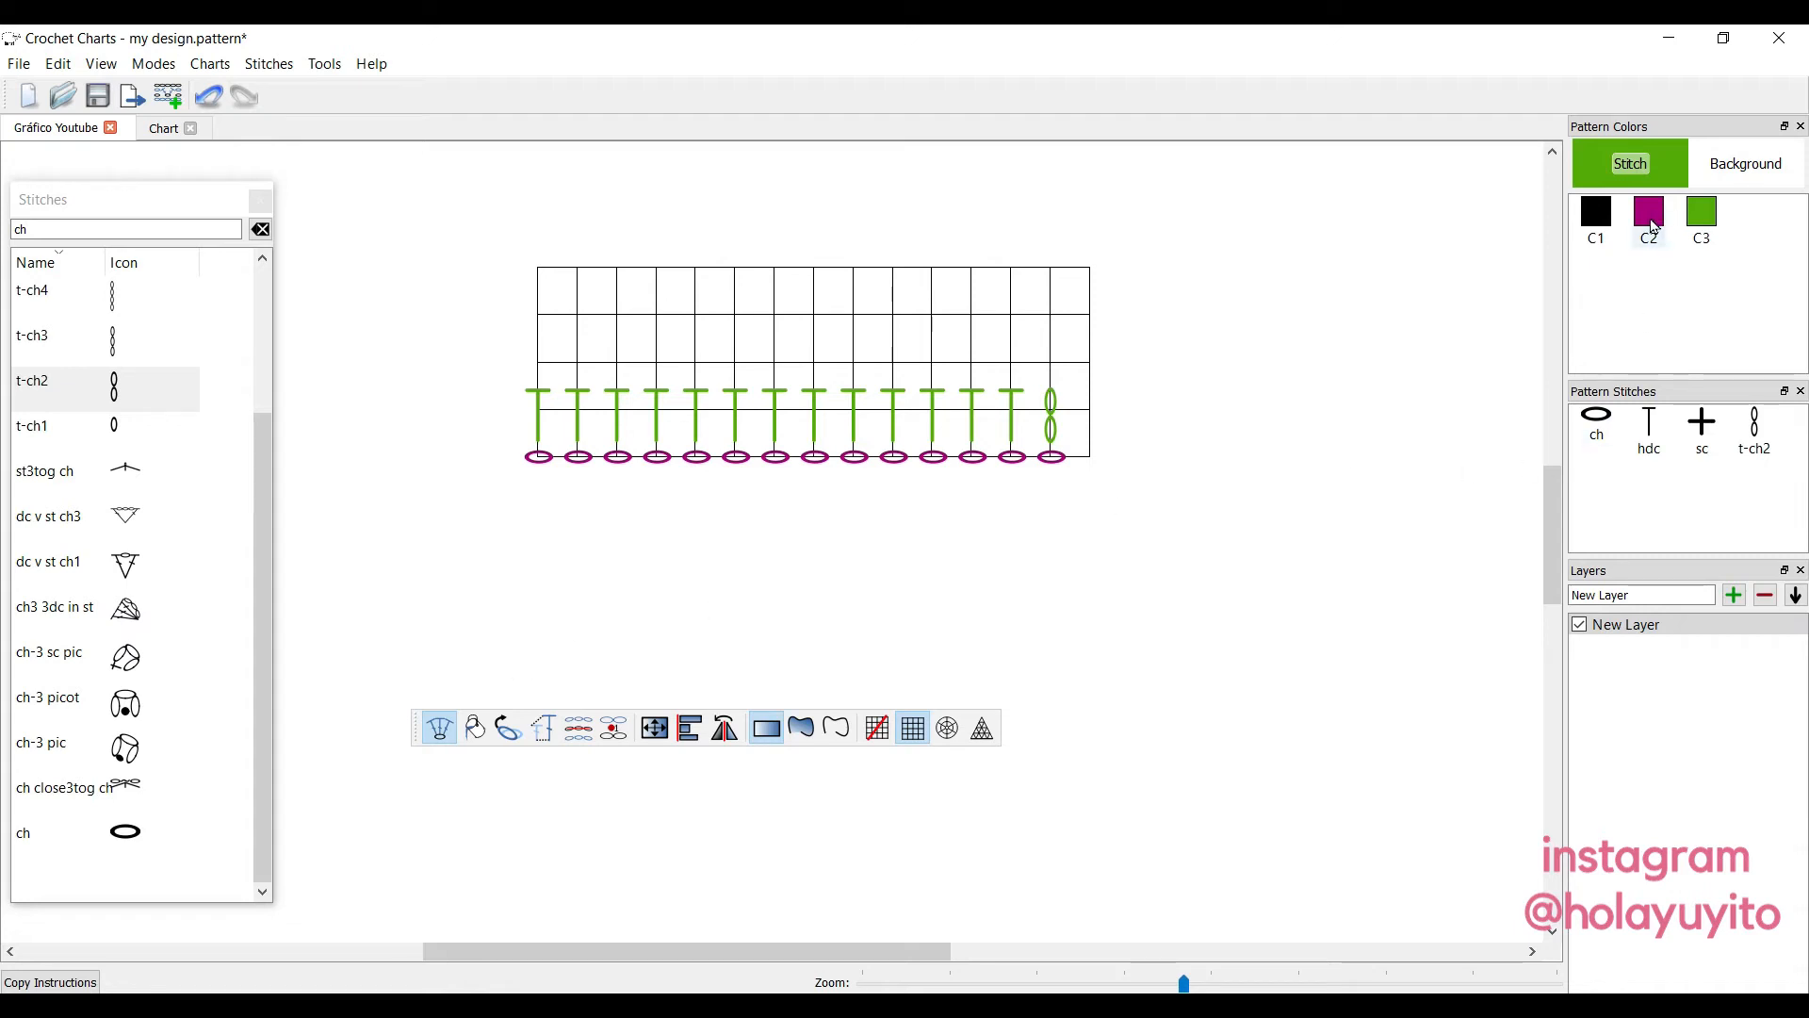
Place a magenta C2 hdc directly above the green t-ch2 turning chain and delete the surplus hdc.
click(1653, 226)
click(1647, 426)
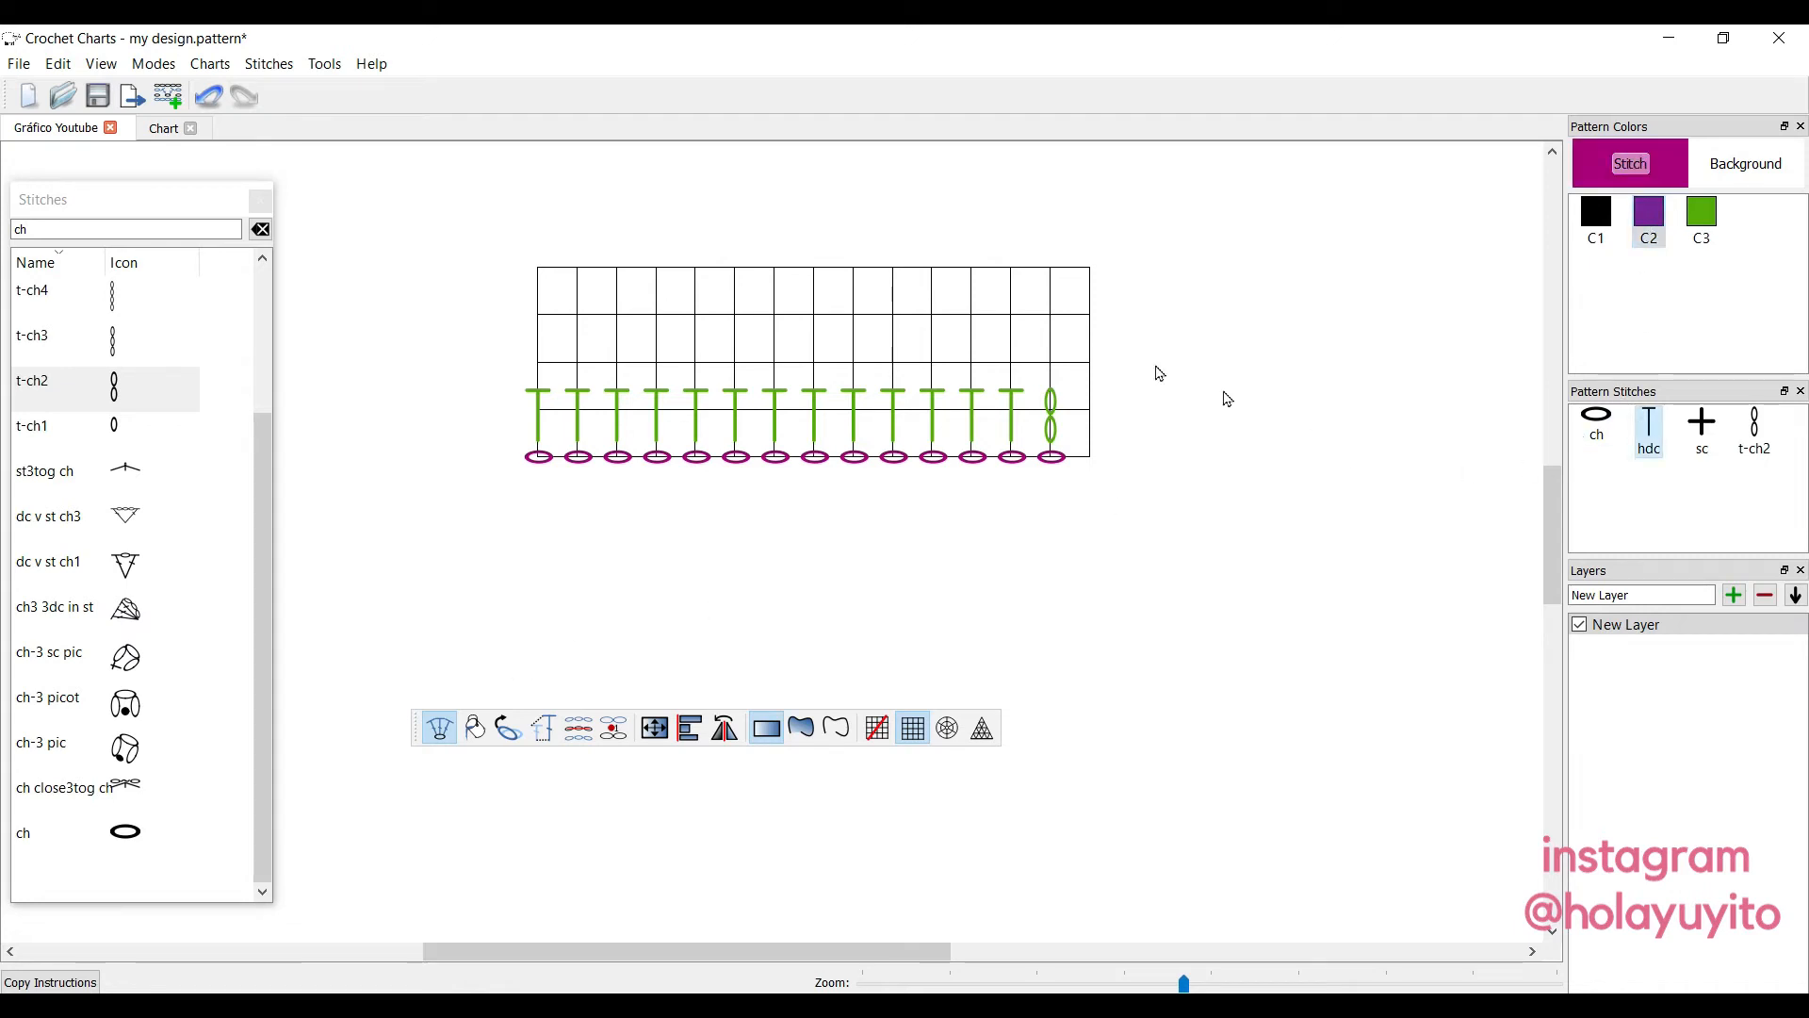
click(1052, 326)
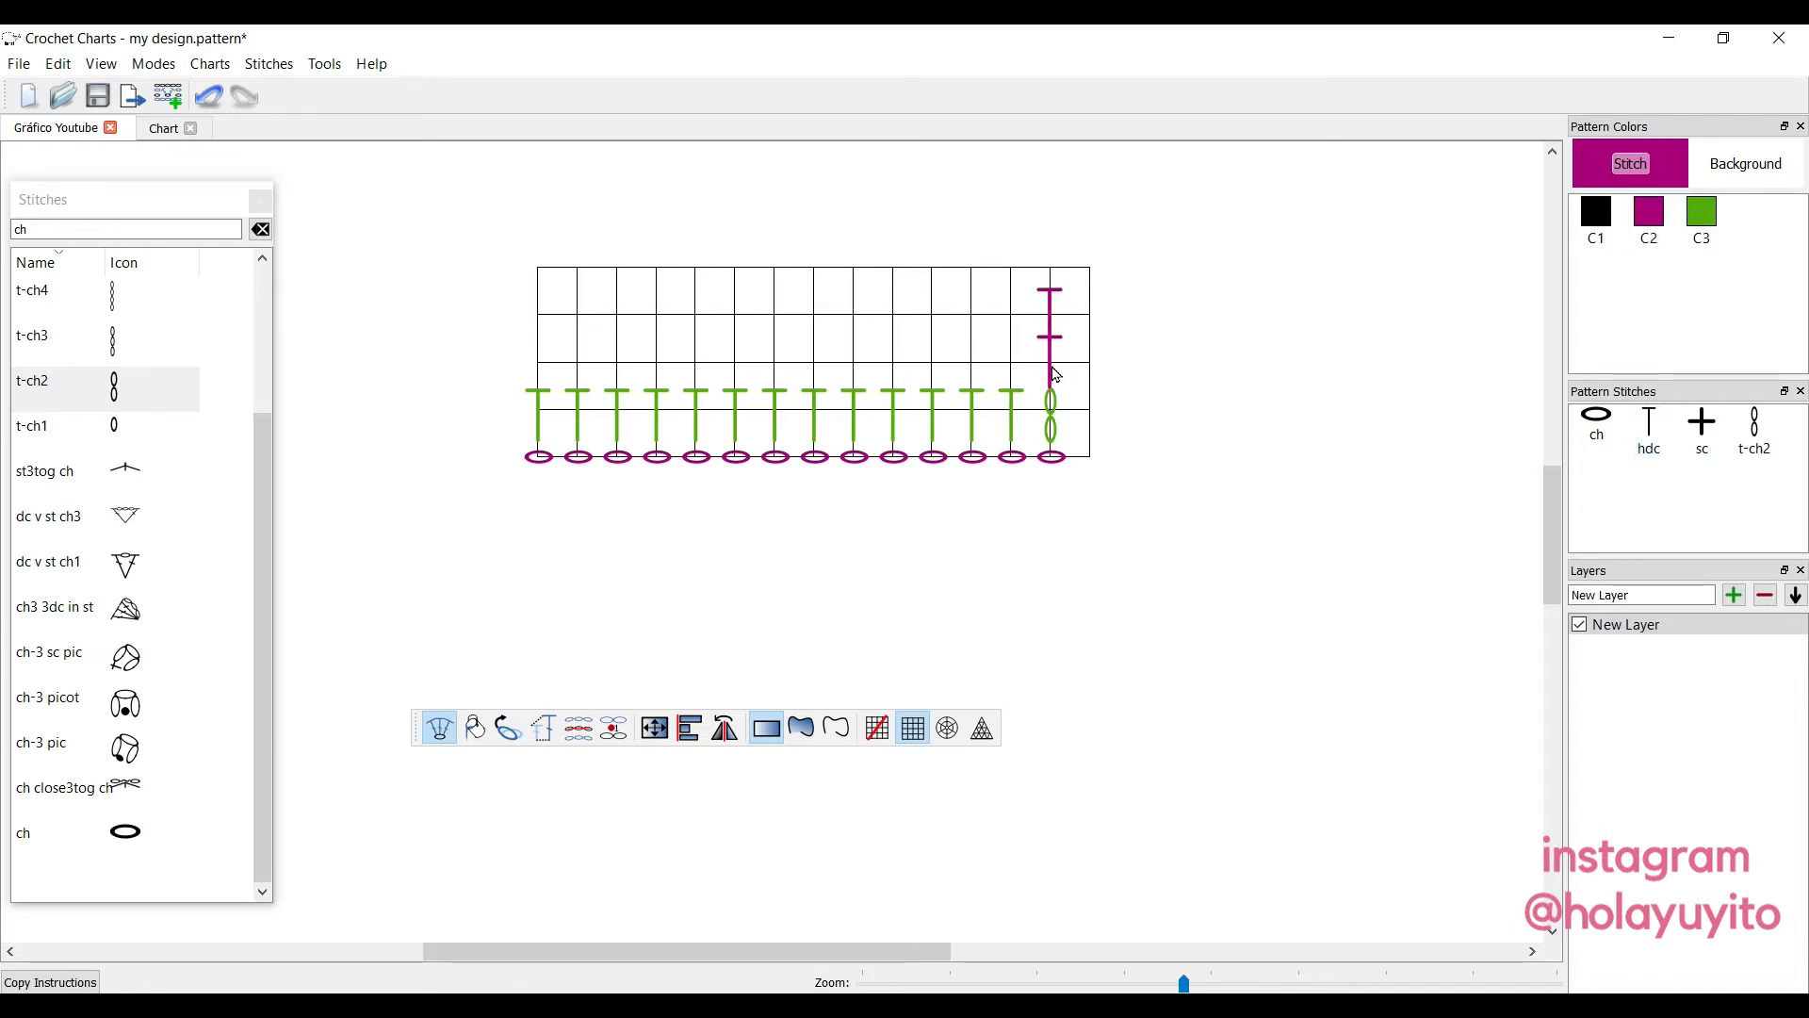
drag(1053, 321, 1114, 340)
key(Delete)
Filter the stitch library by "2 hdc" and choose the 2 hdc in 1 st stitch.
click(51, 222)
key(BackSpace)
key(BackSpace)
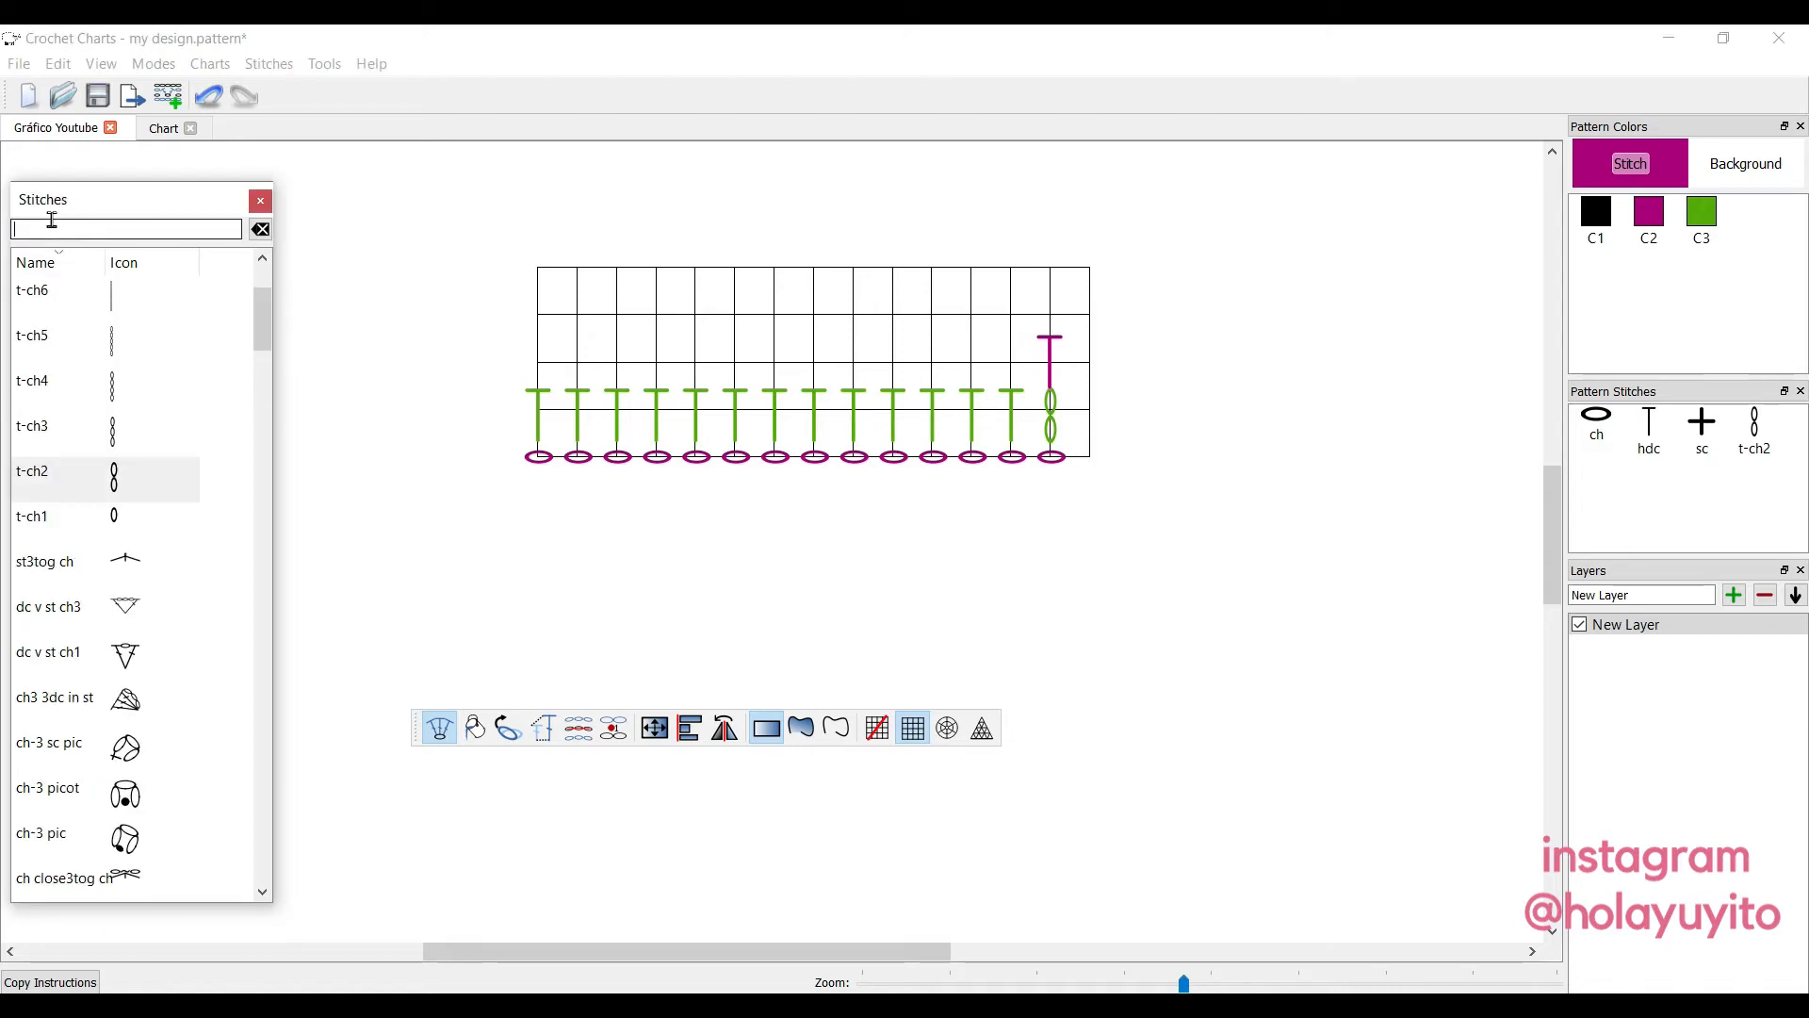
text(2)
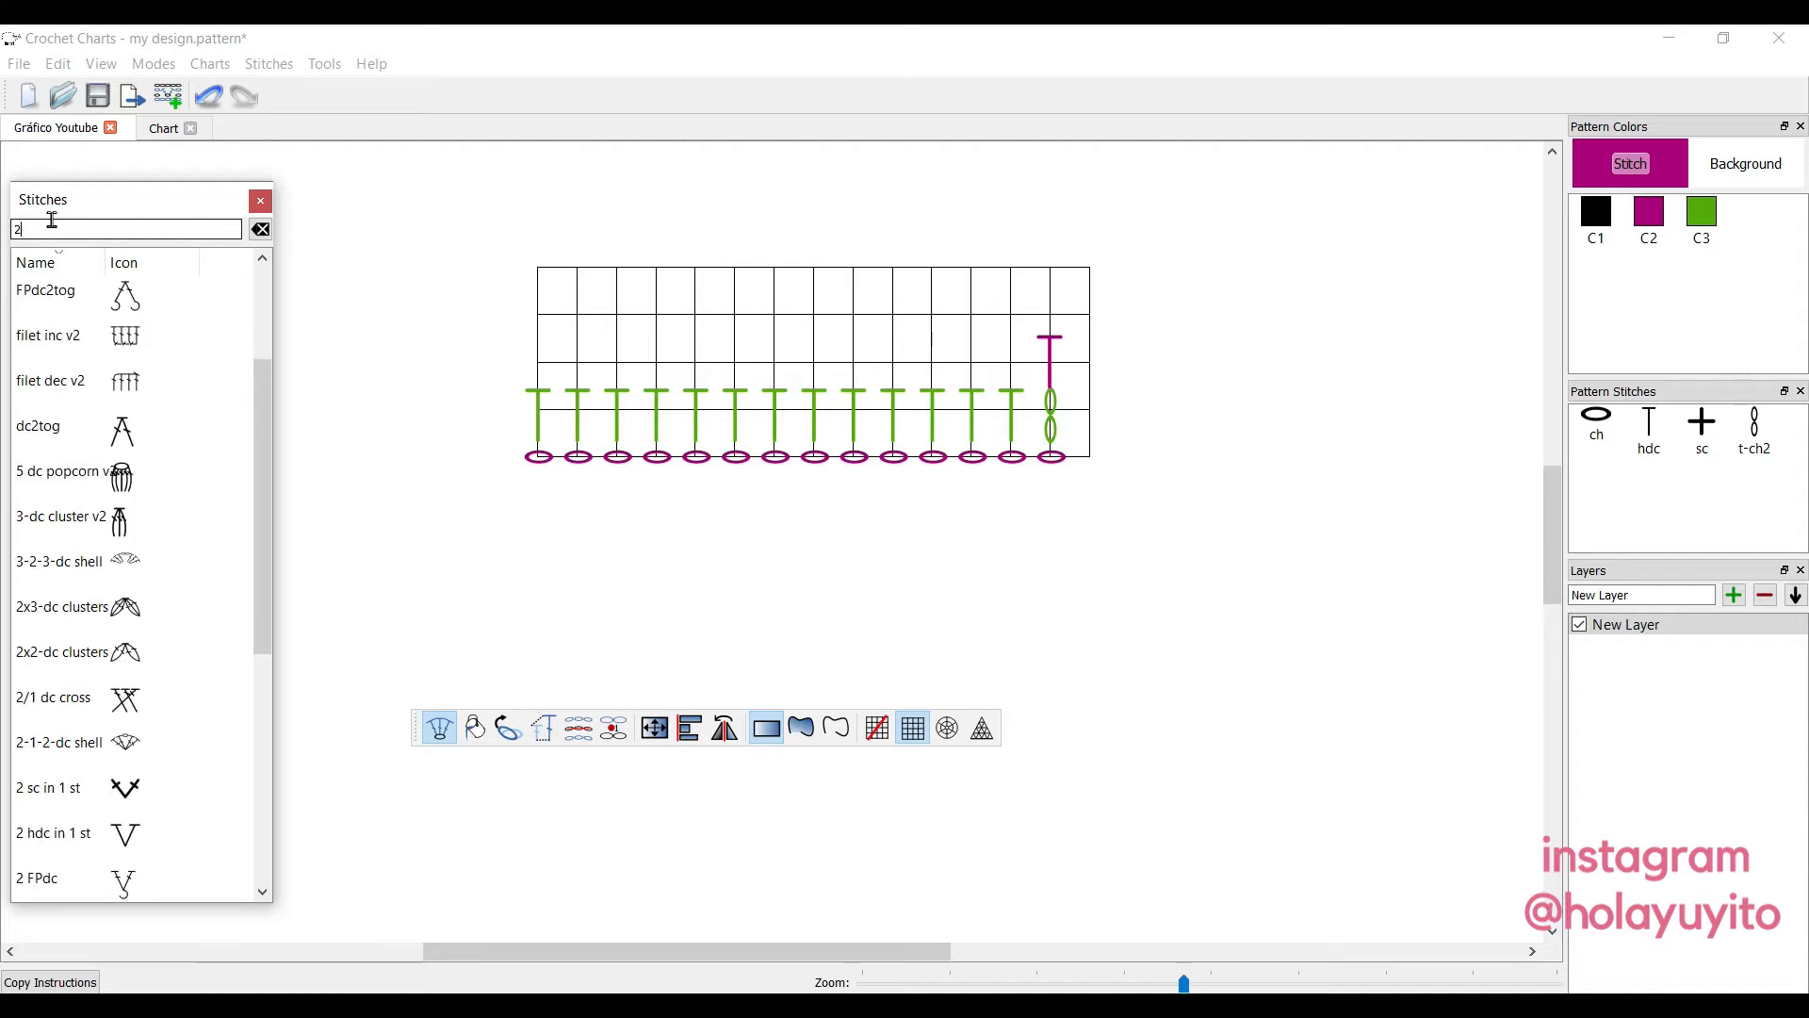
text( hdc)
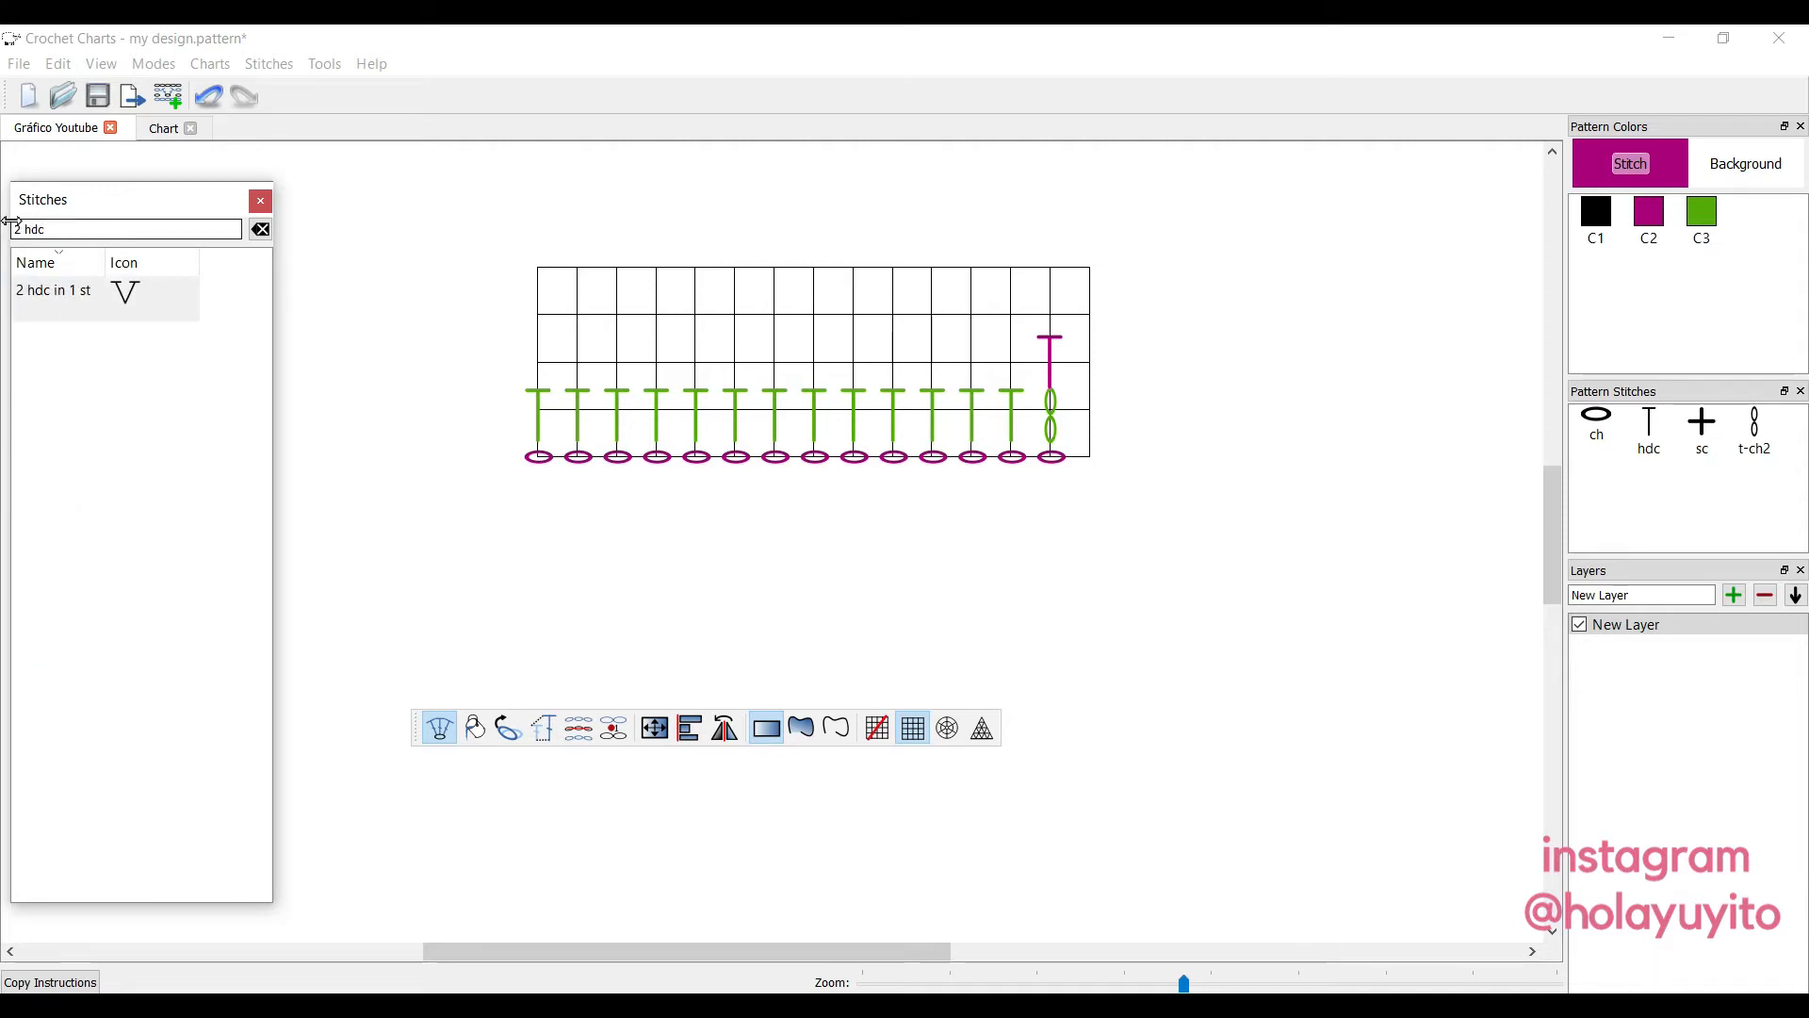
key(BackSpace)
key(BackSpace)
key(BackSpace)
key(BackSpace)
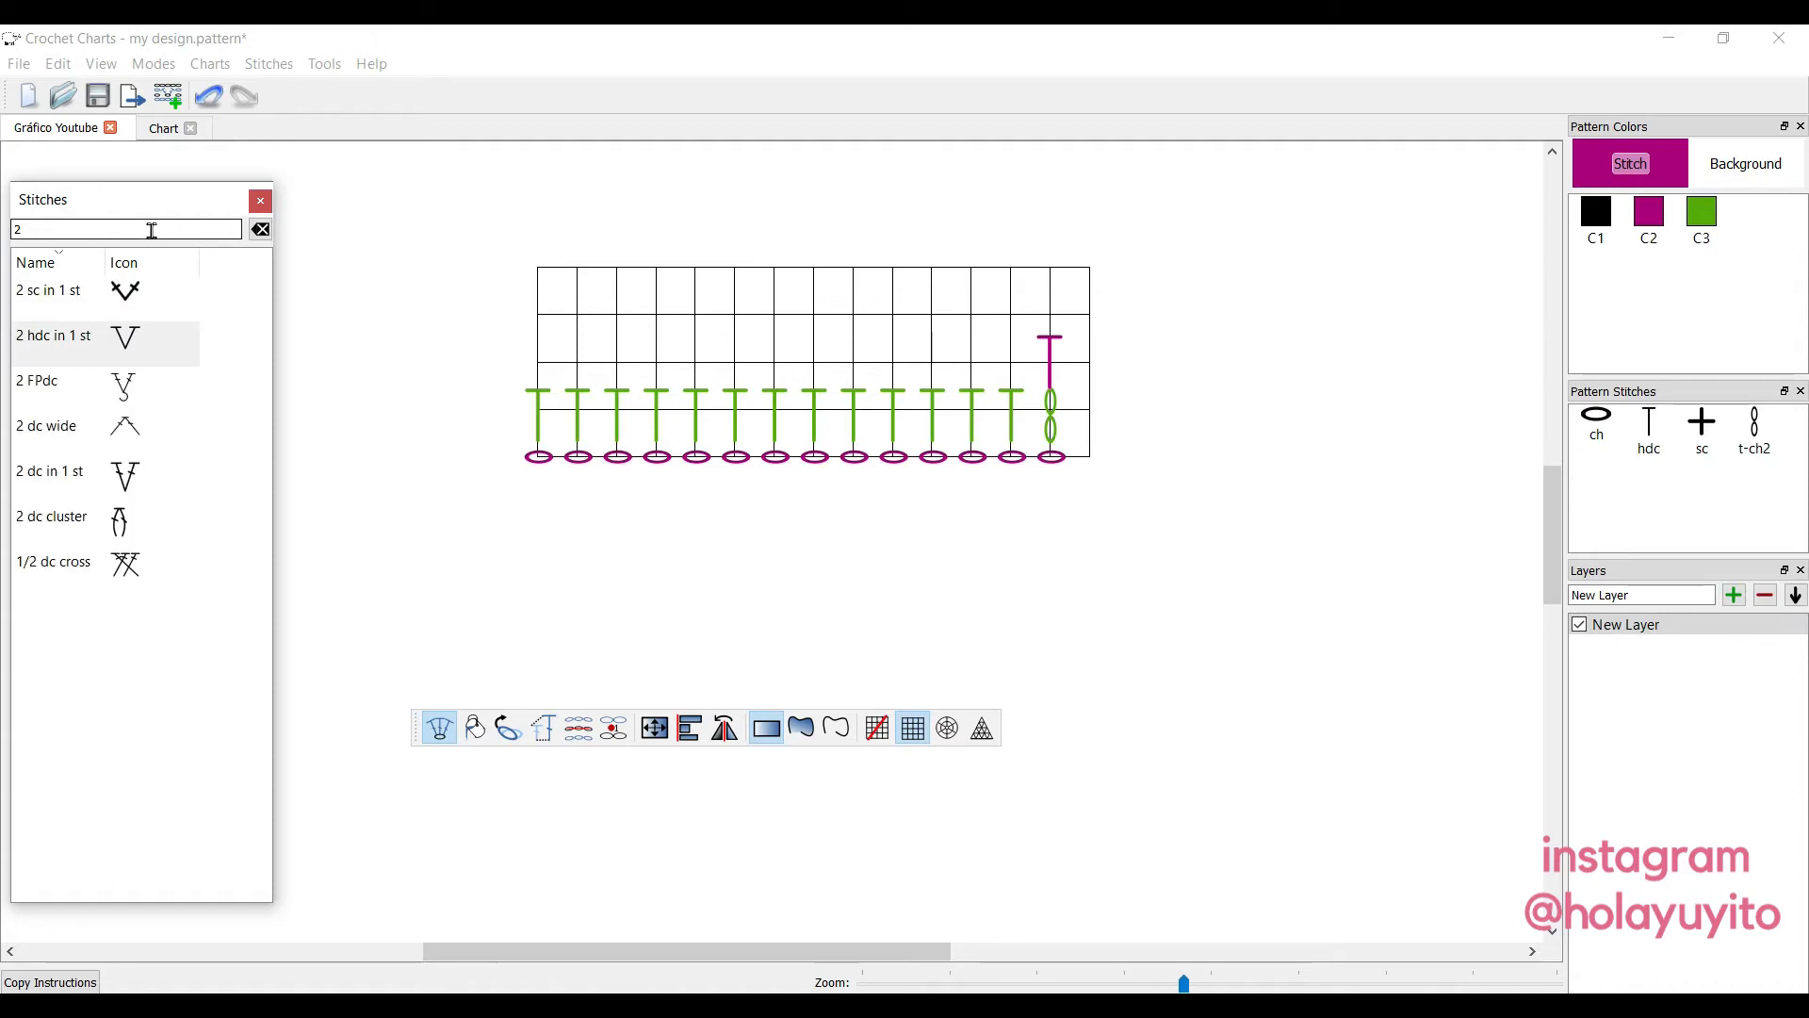
text(hdc)
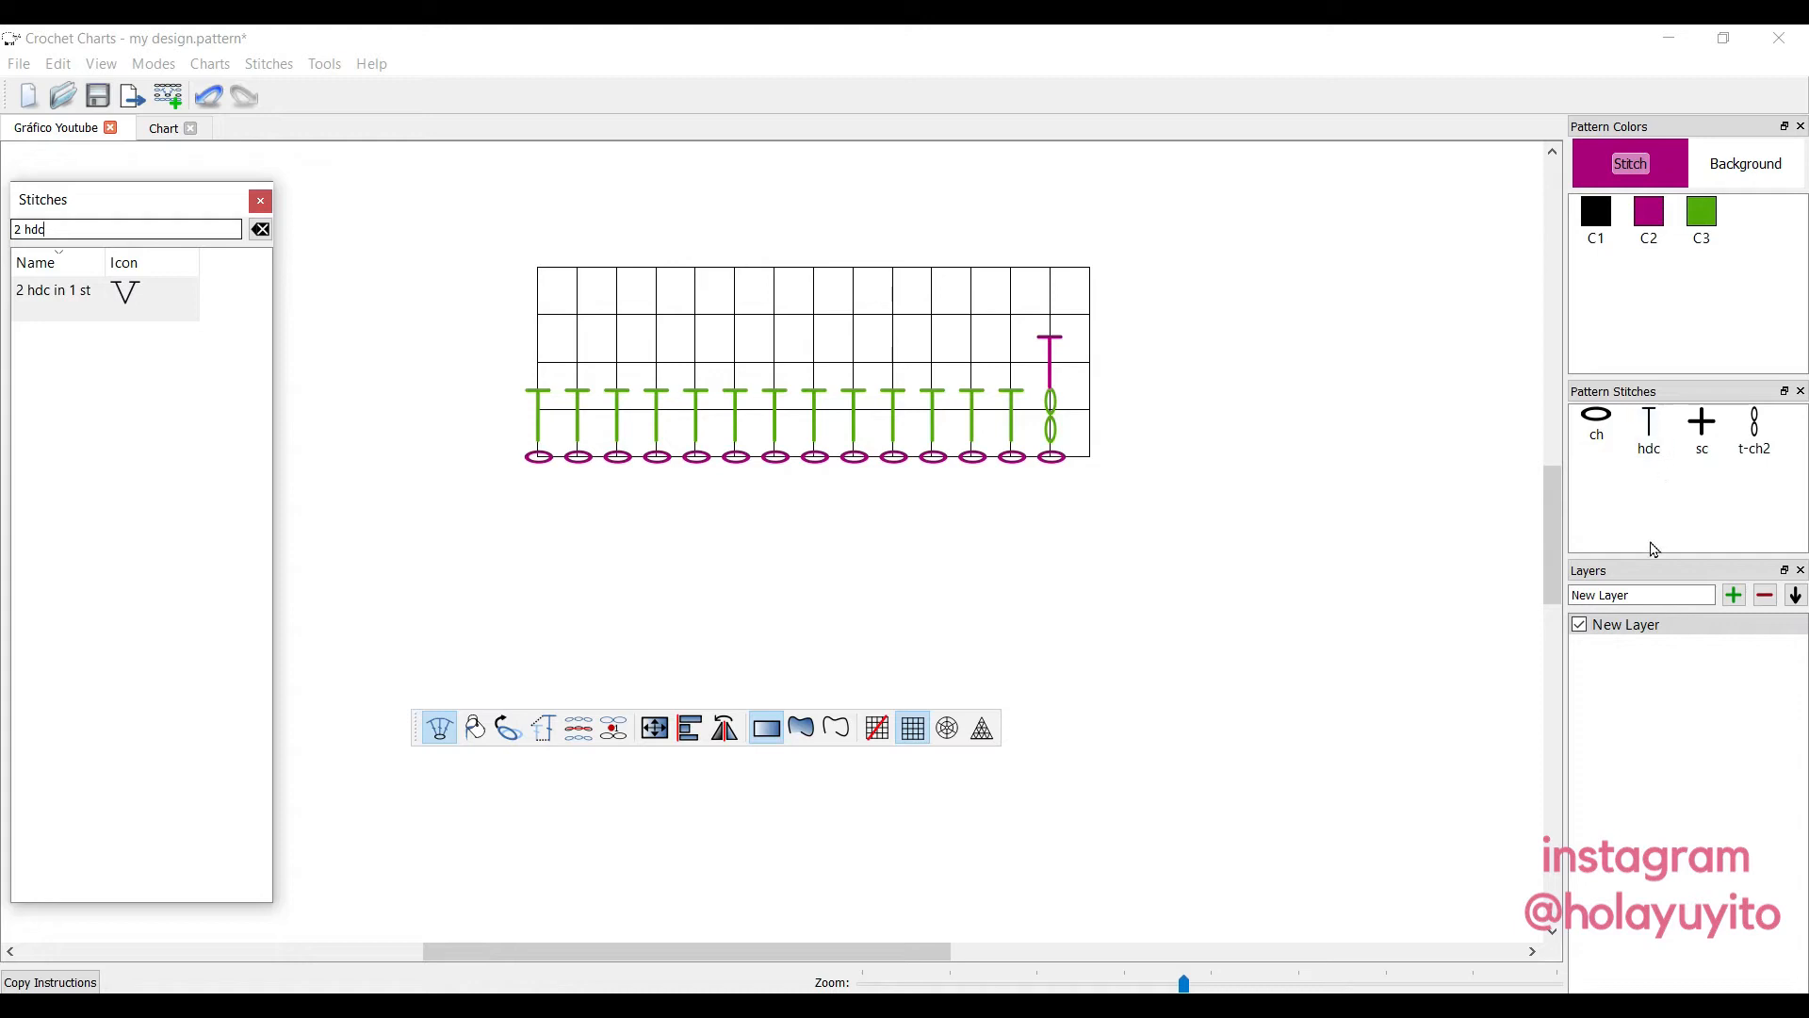
click(111, 298)
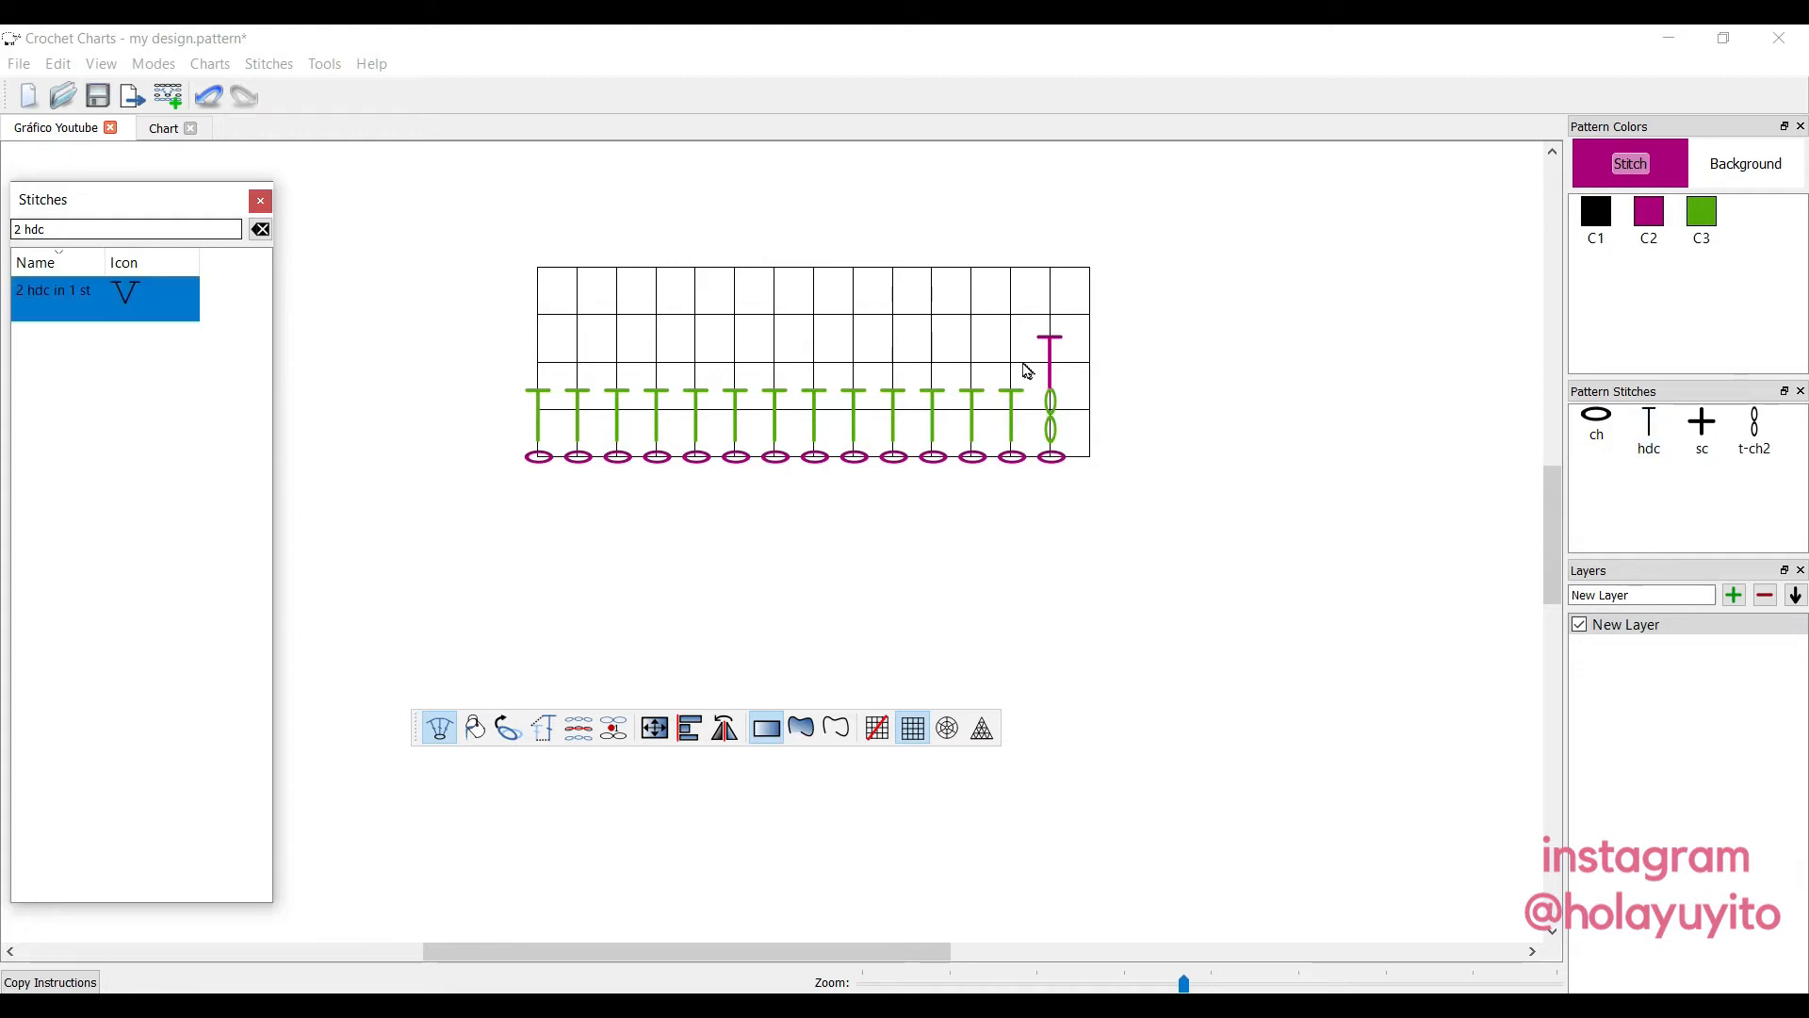
Place two magenta 2 hdc in 1 st stitches above the tenth and twelfth green hdc, checking their spacing against the reference image latardella2.jpeg.
click(1013, 325)
click(974, 328)
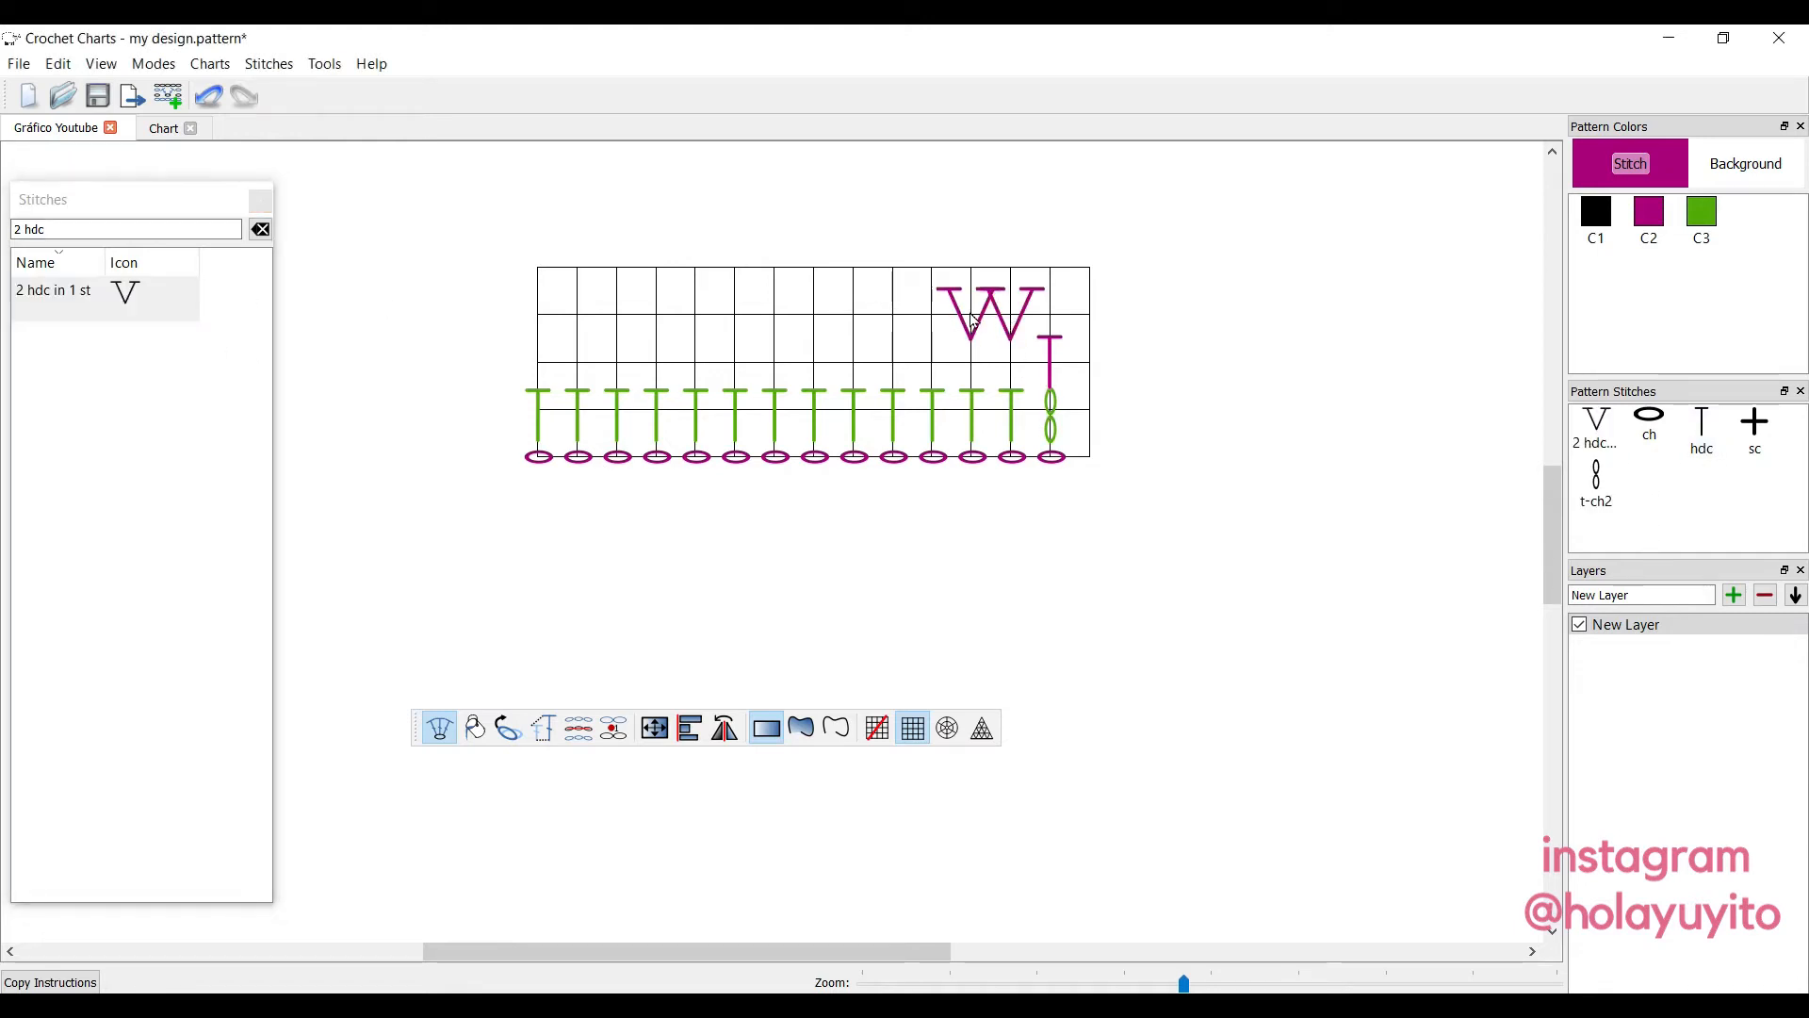
drag(975, 328, 931, 325)
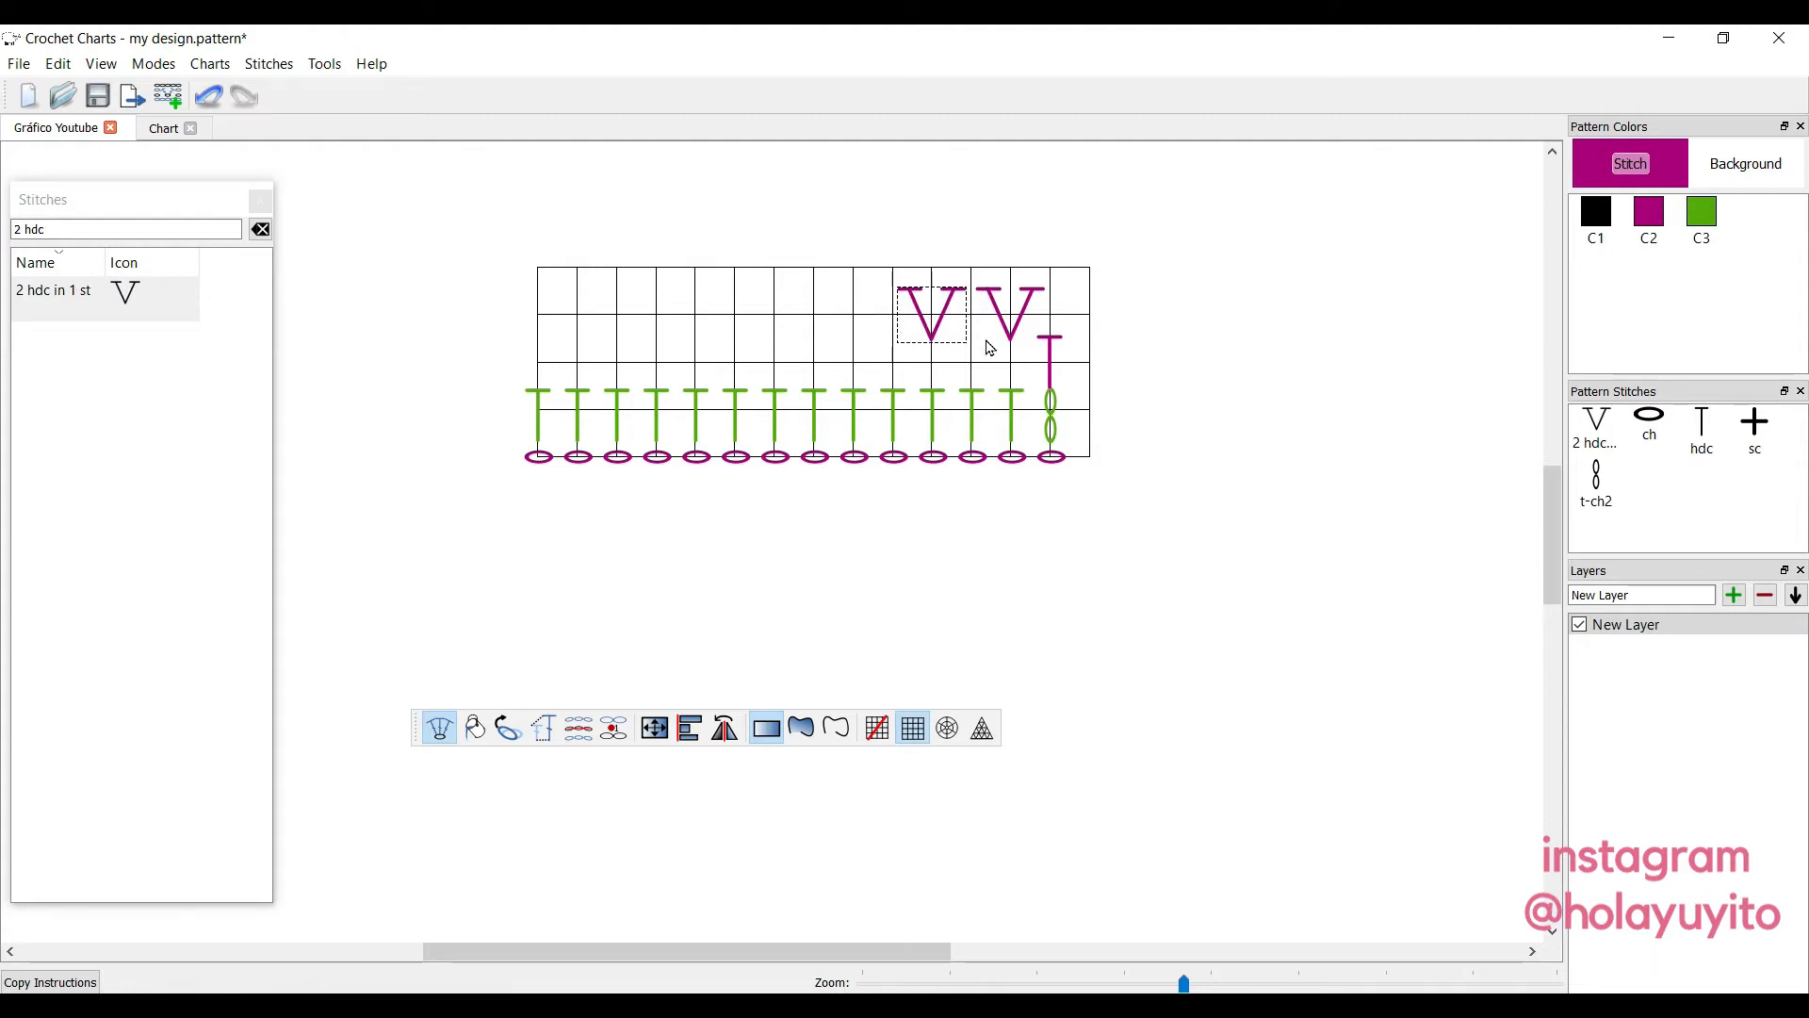
click(919, 1005)
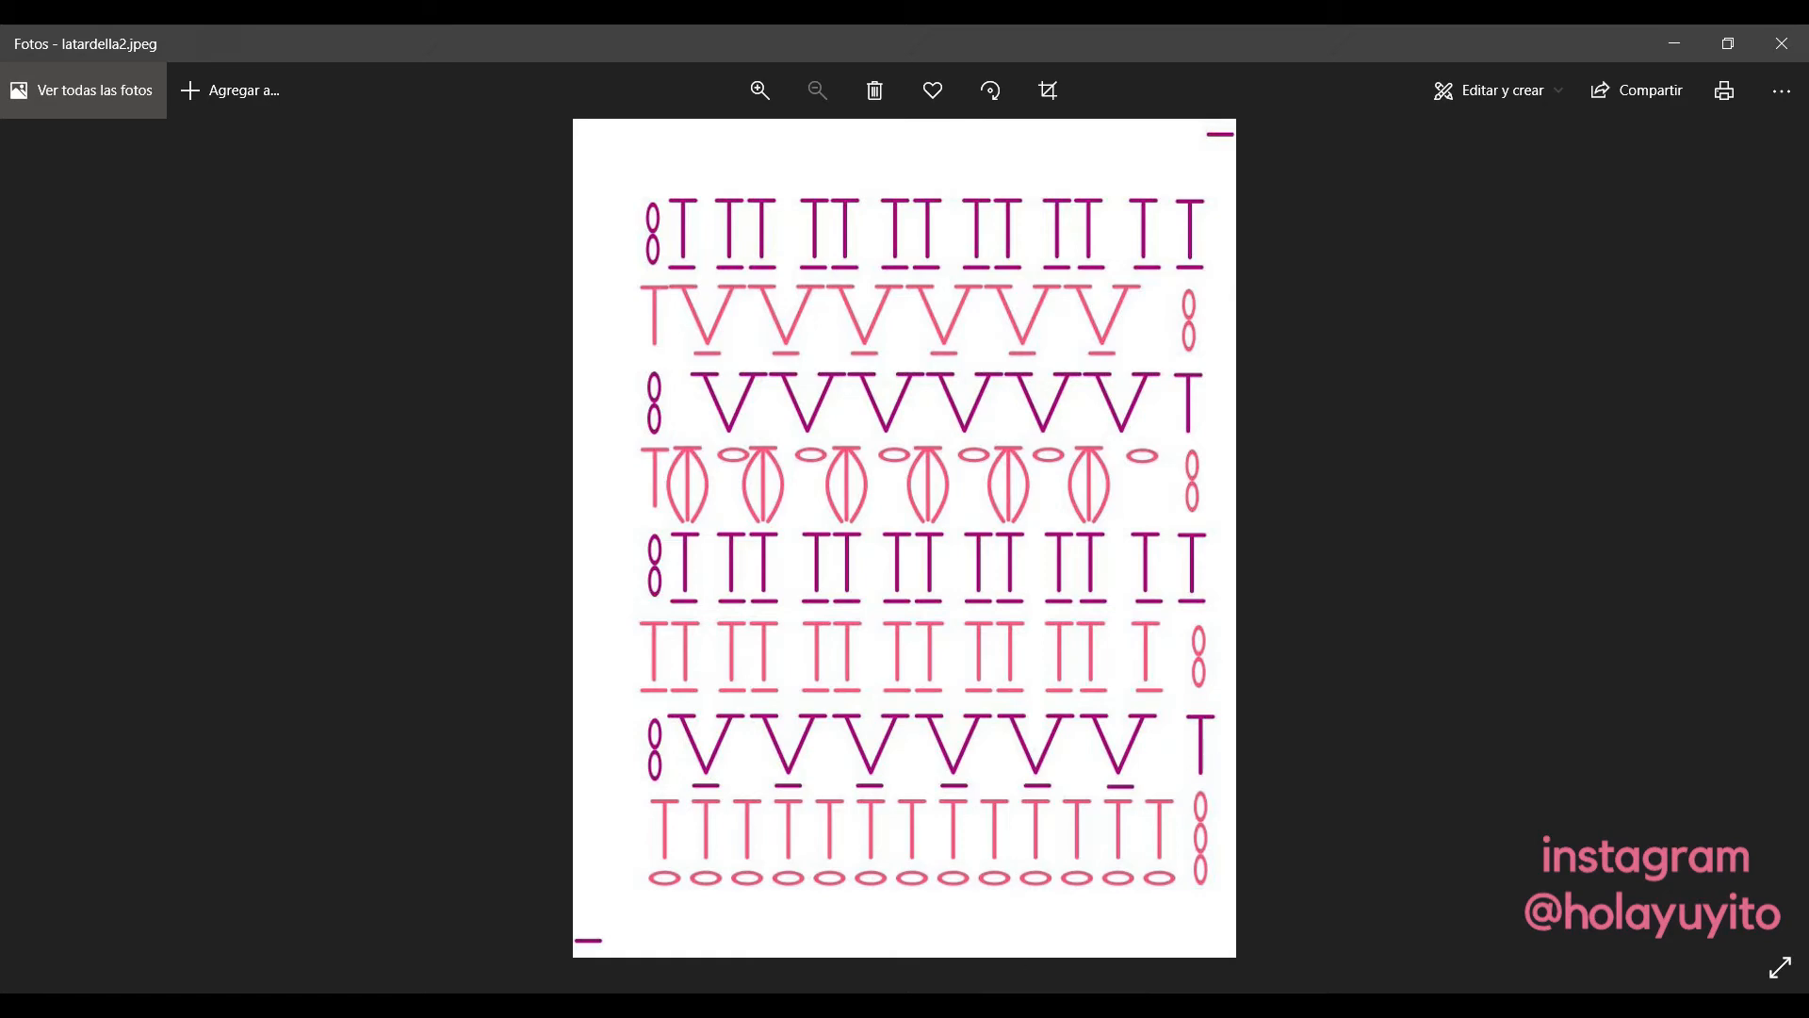
click(845, 1005)
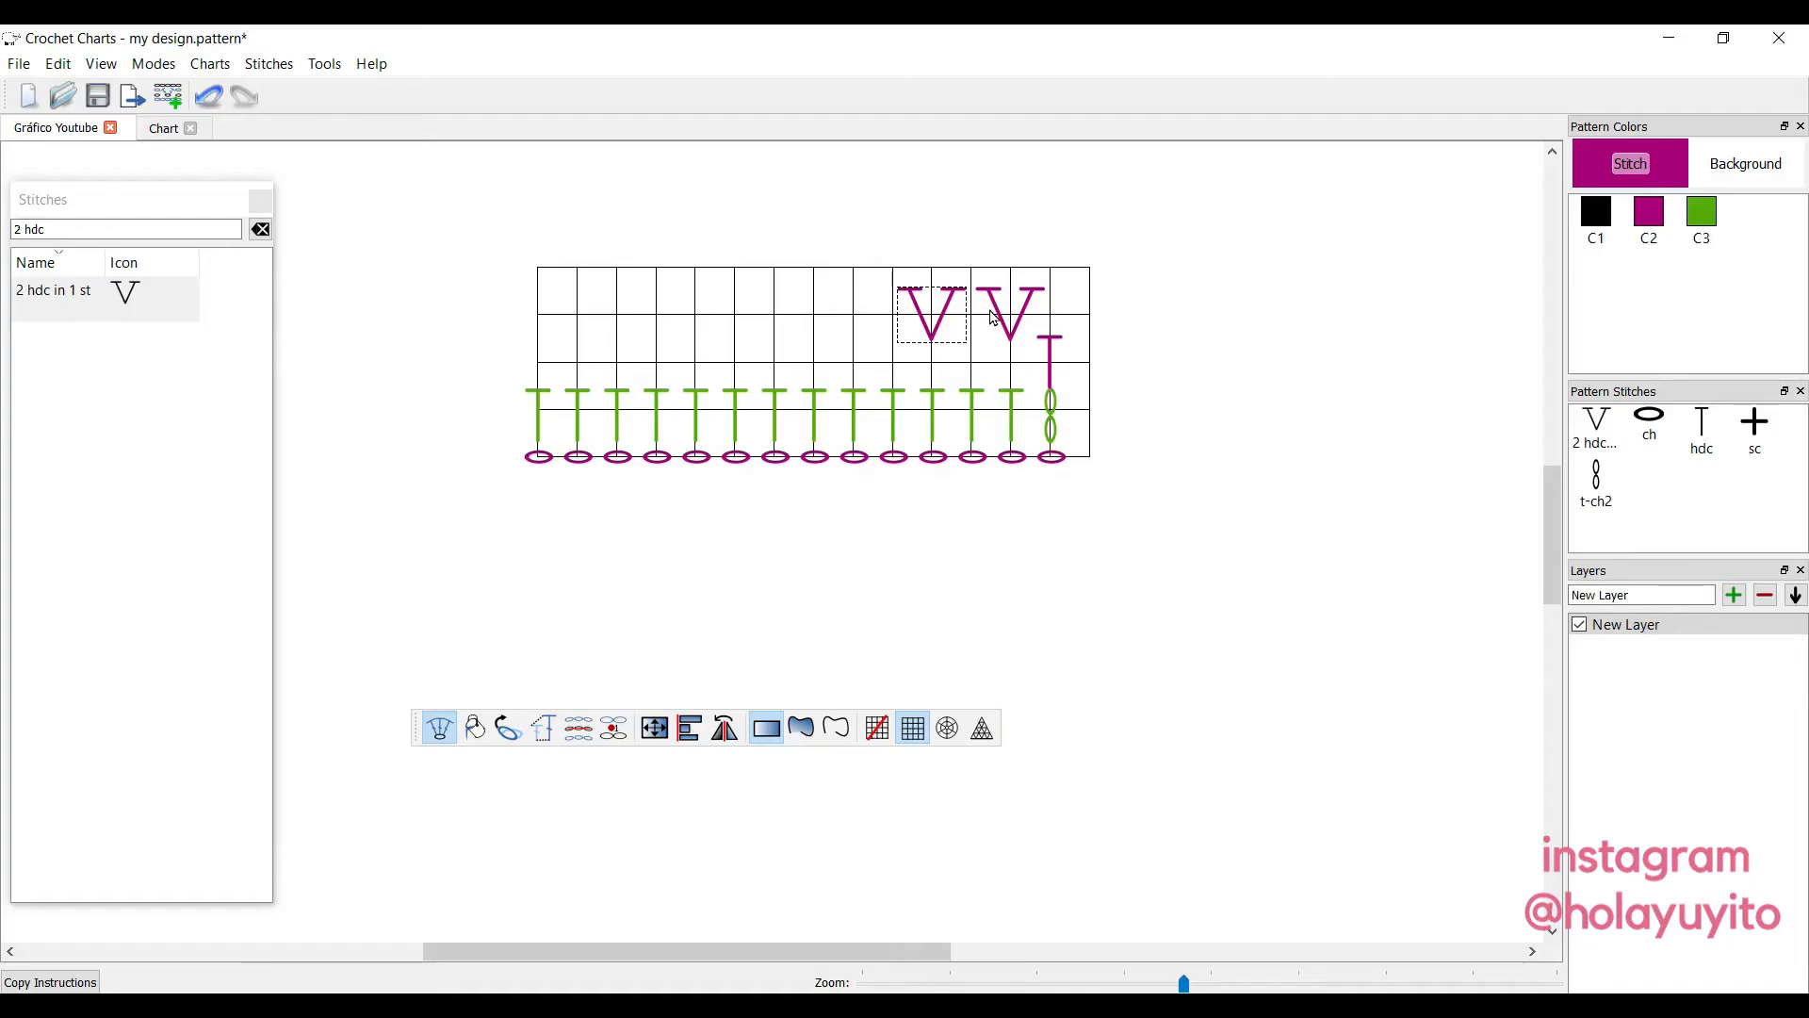
drag(987, 321, 910, 309)
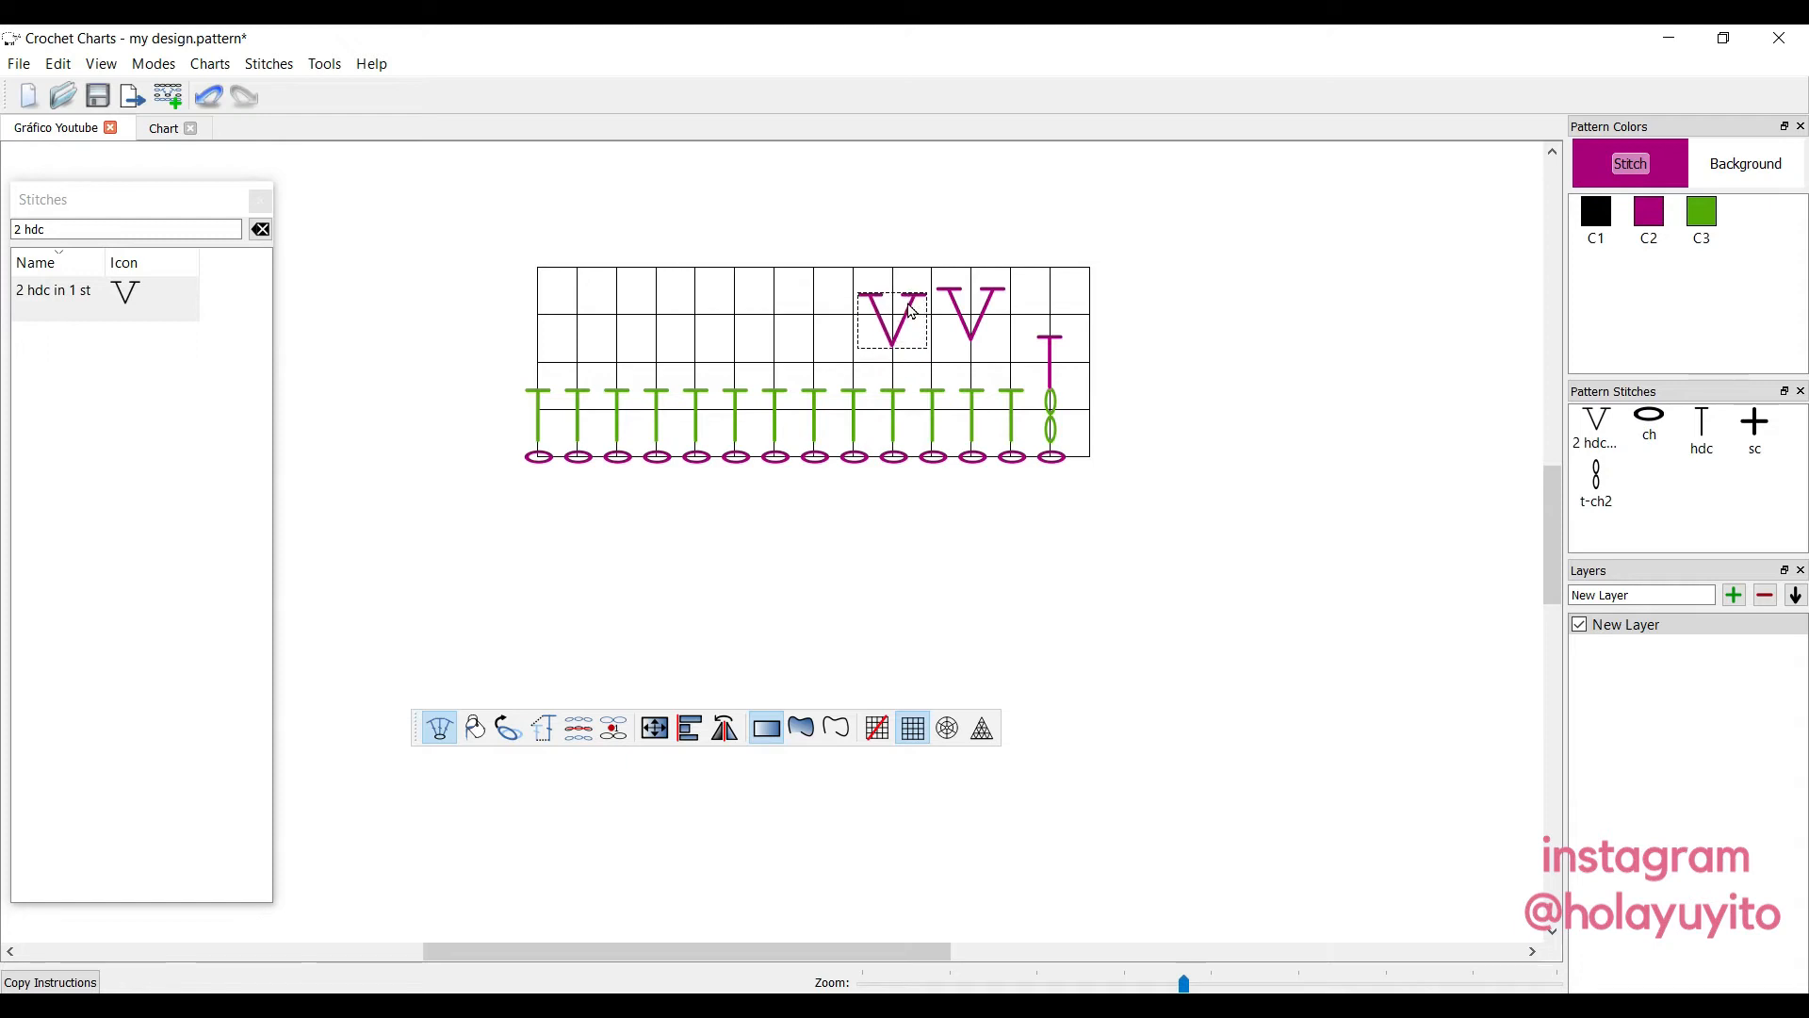
Hide the grid, move the left 2 hdc in 1 st stitch freely down toward the green row, and show the square grid again.
click(878, 728)
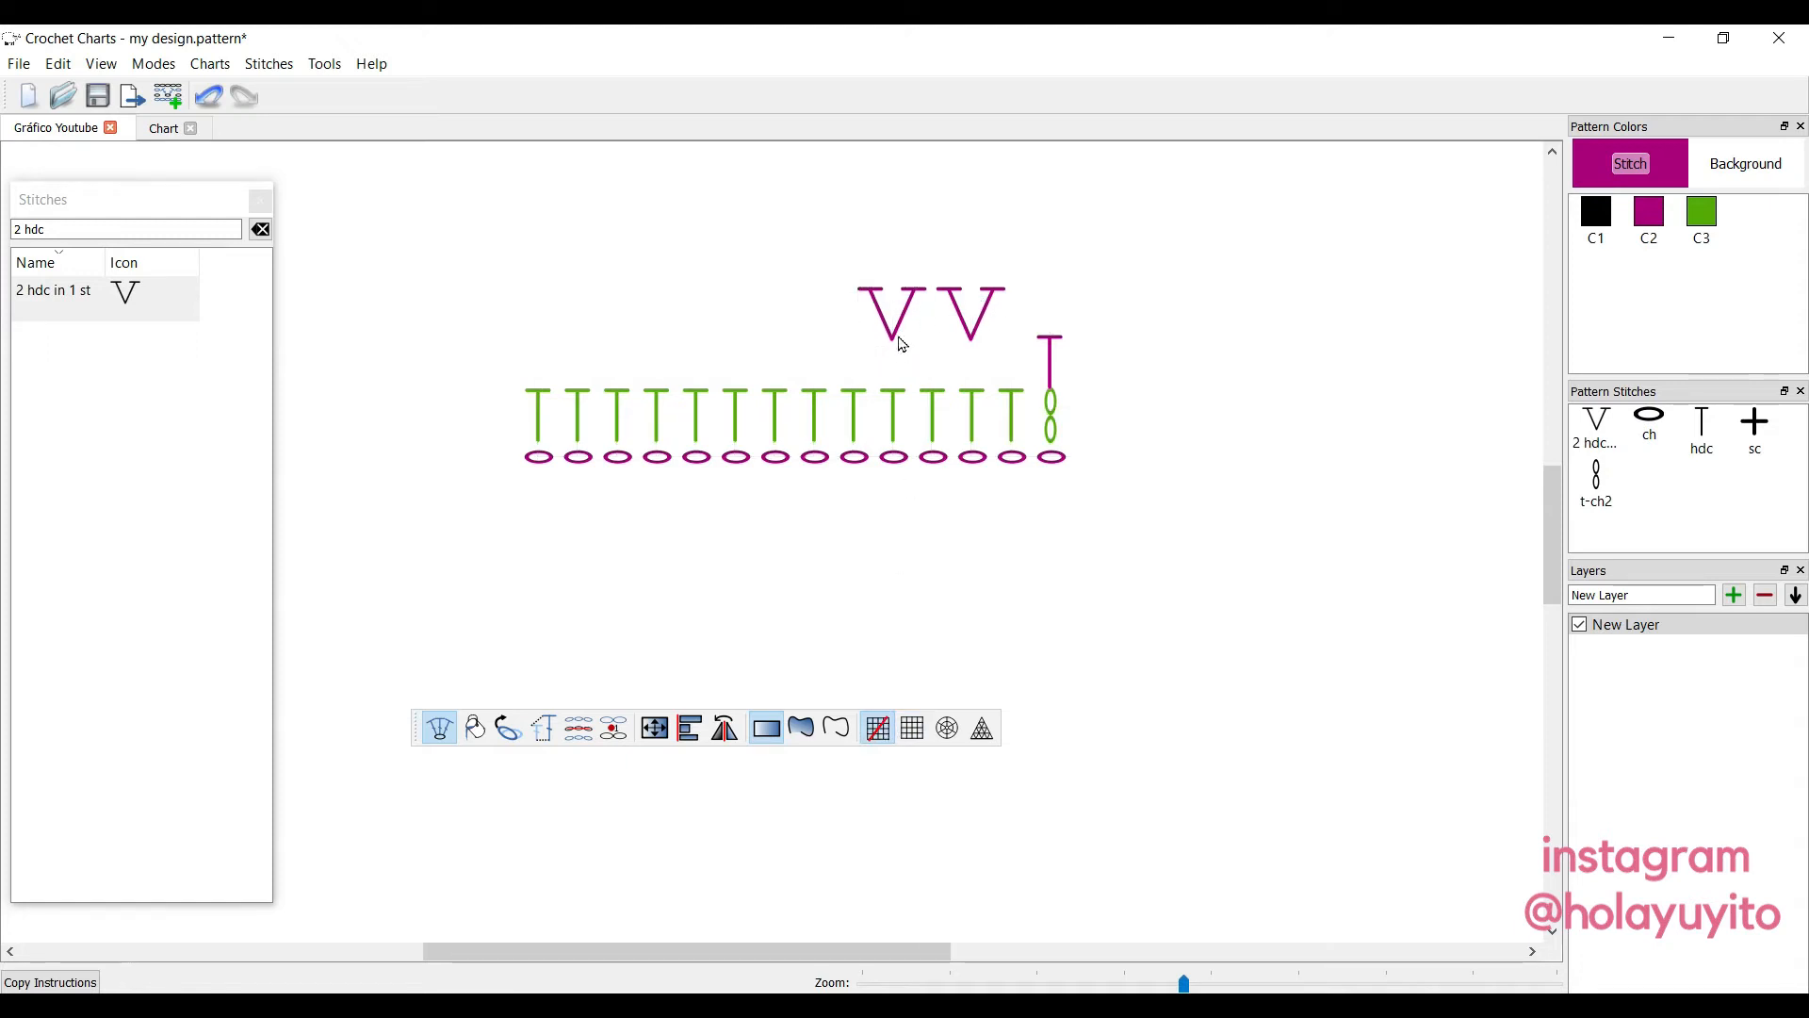
drag(896, 341, 886, 353)
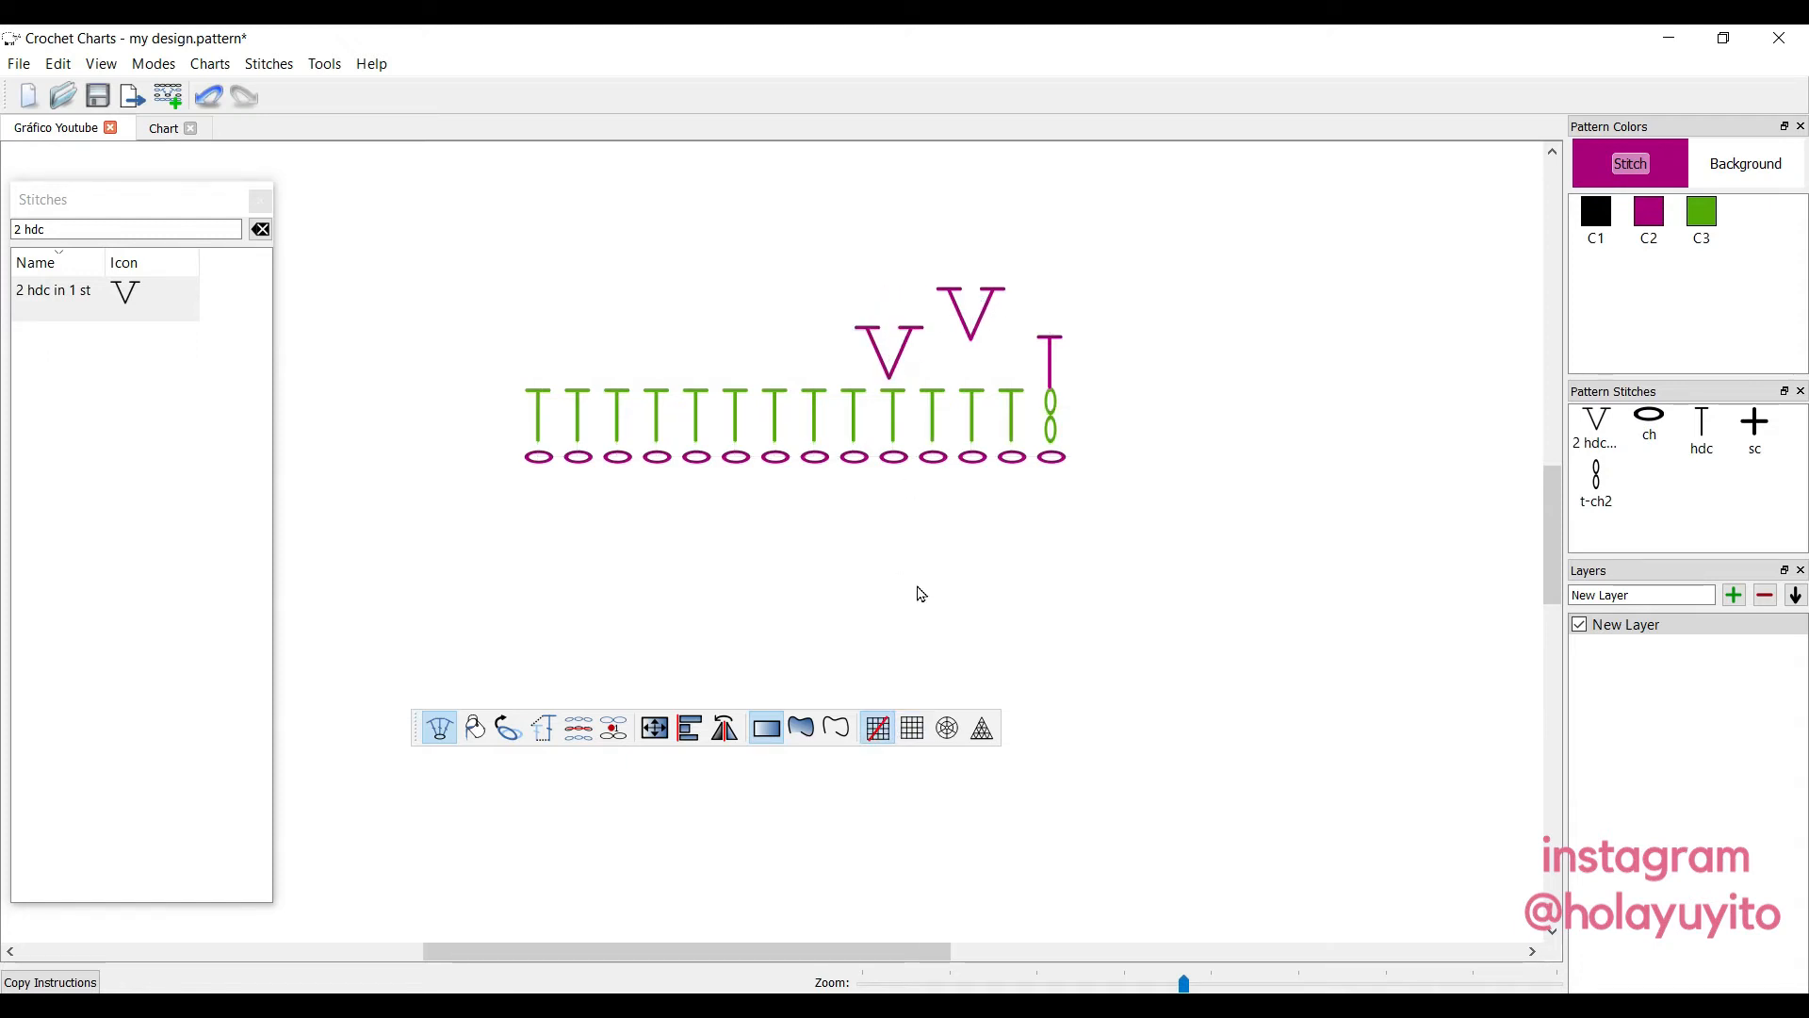
click(912, 730)
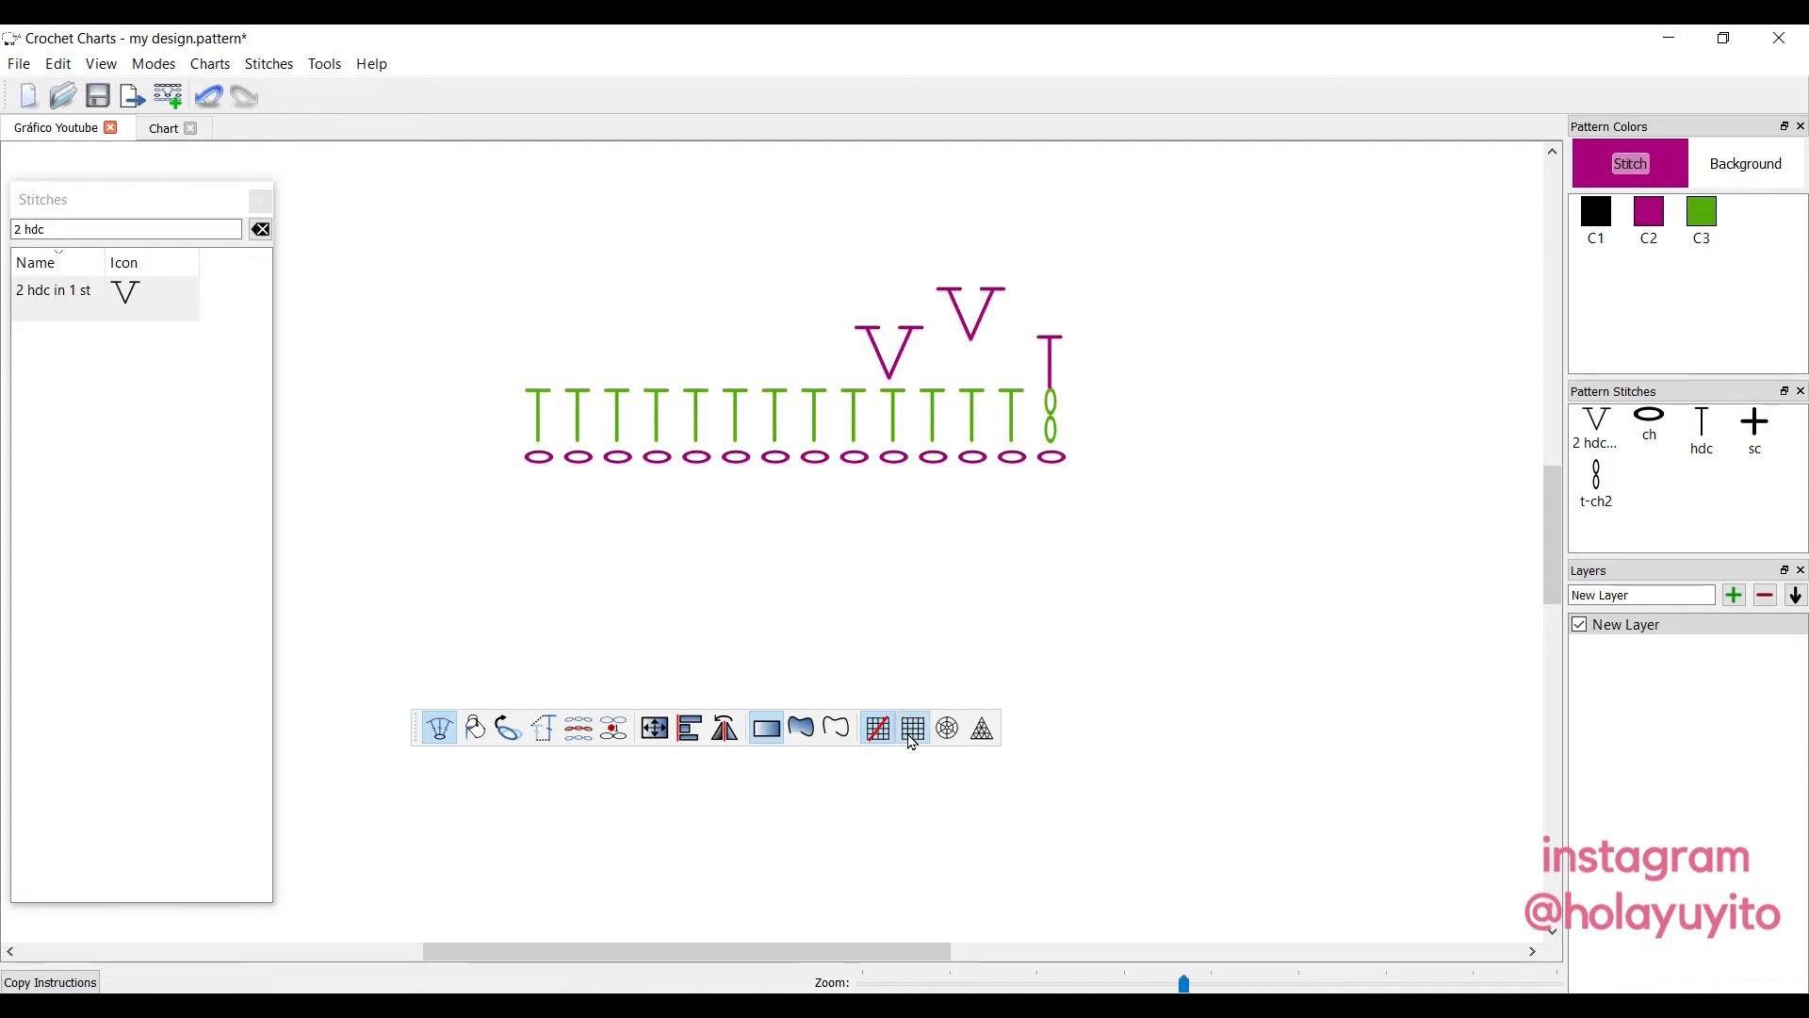
Nudge the left 2 hdc in 1 st stitch left and up in small increments, and deselect it.
click(904, 355)
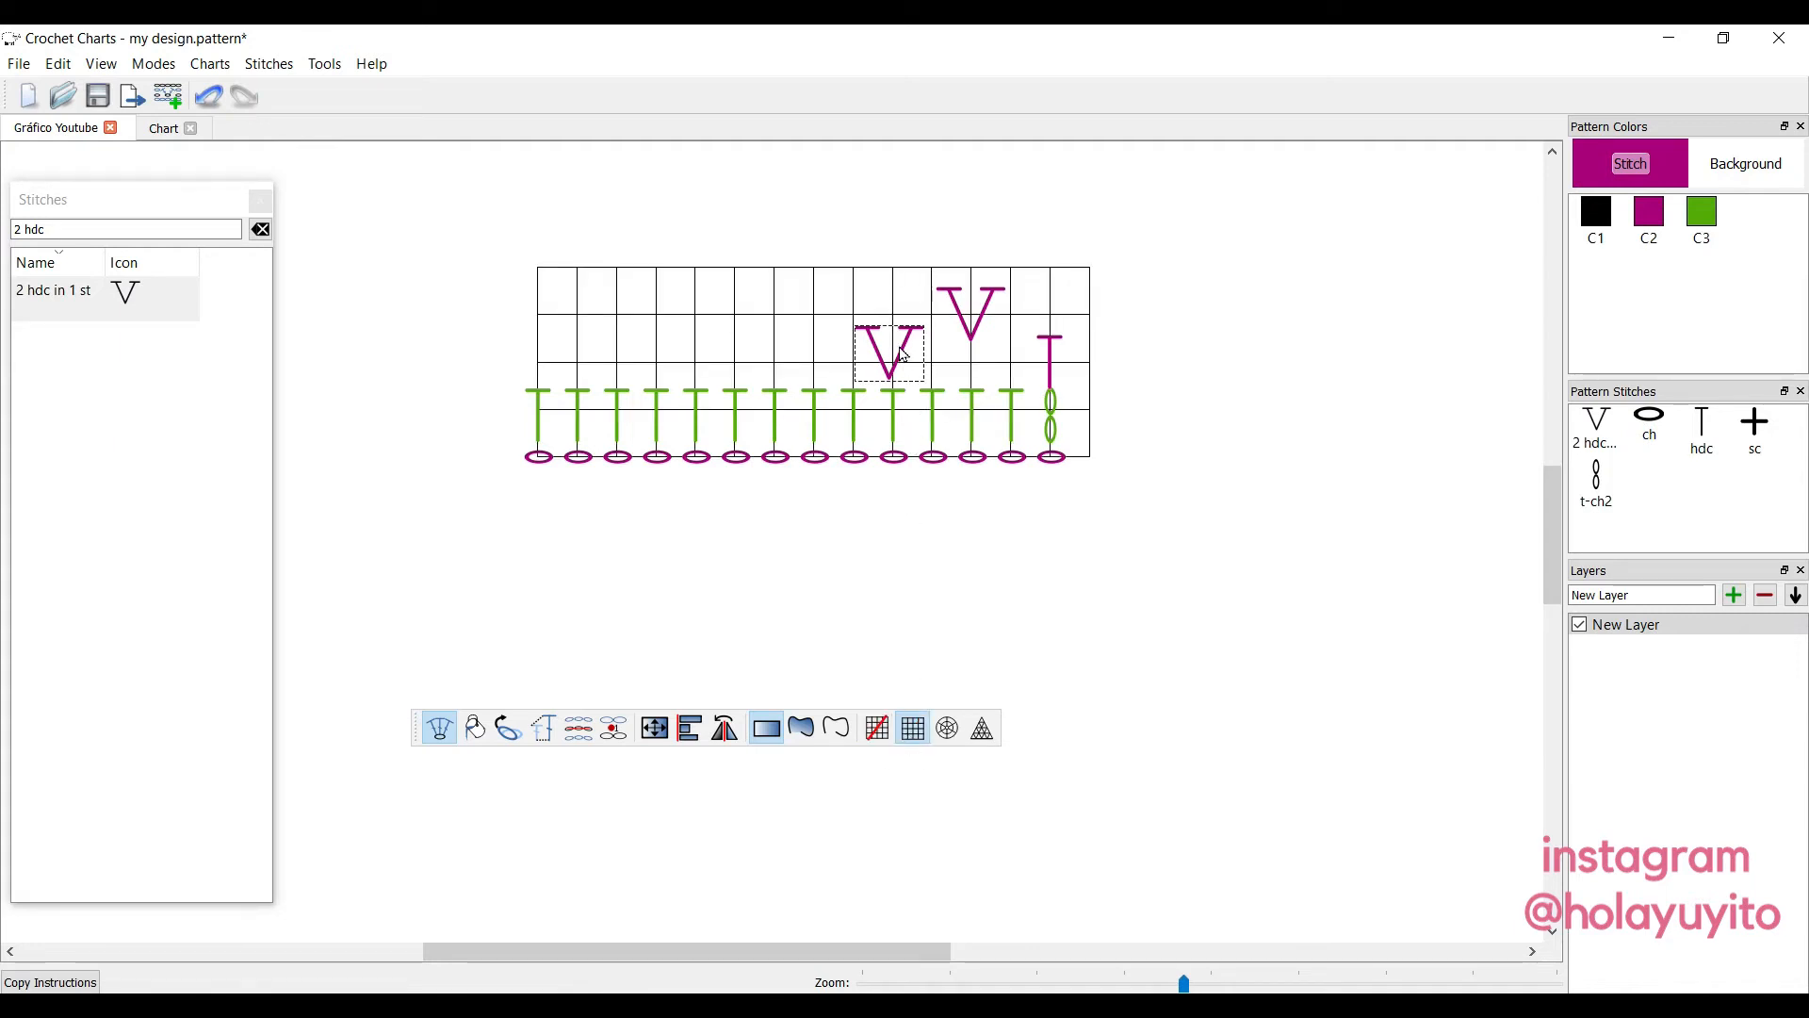
key(Left)
key(Left)
key(Left)
key(Left)
key(Left)
key(Left)
key(Left)
key(Left)
key(Left)
key(Left)
key(Left)
key(Up)
key(Up)
key(Up)
key(Up)
key(Up)
key(Up)
key(Up)
key(Up)
key(Up)
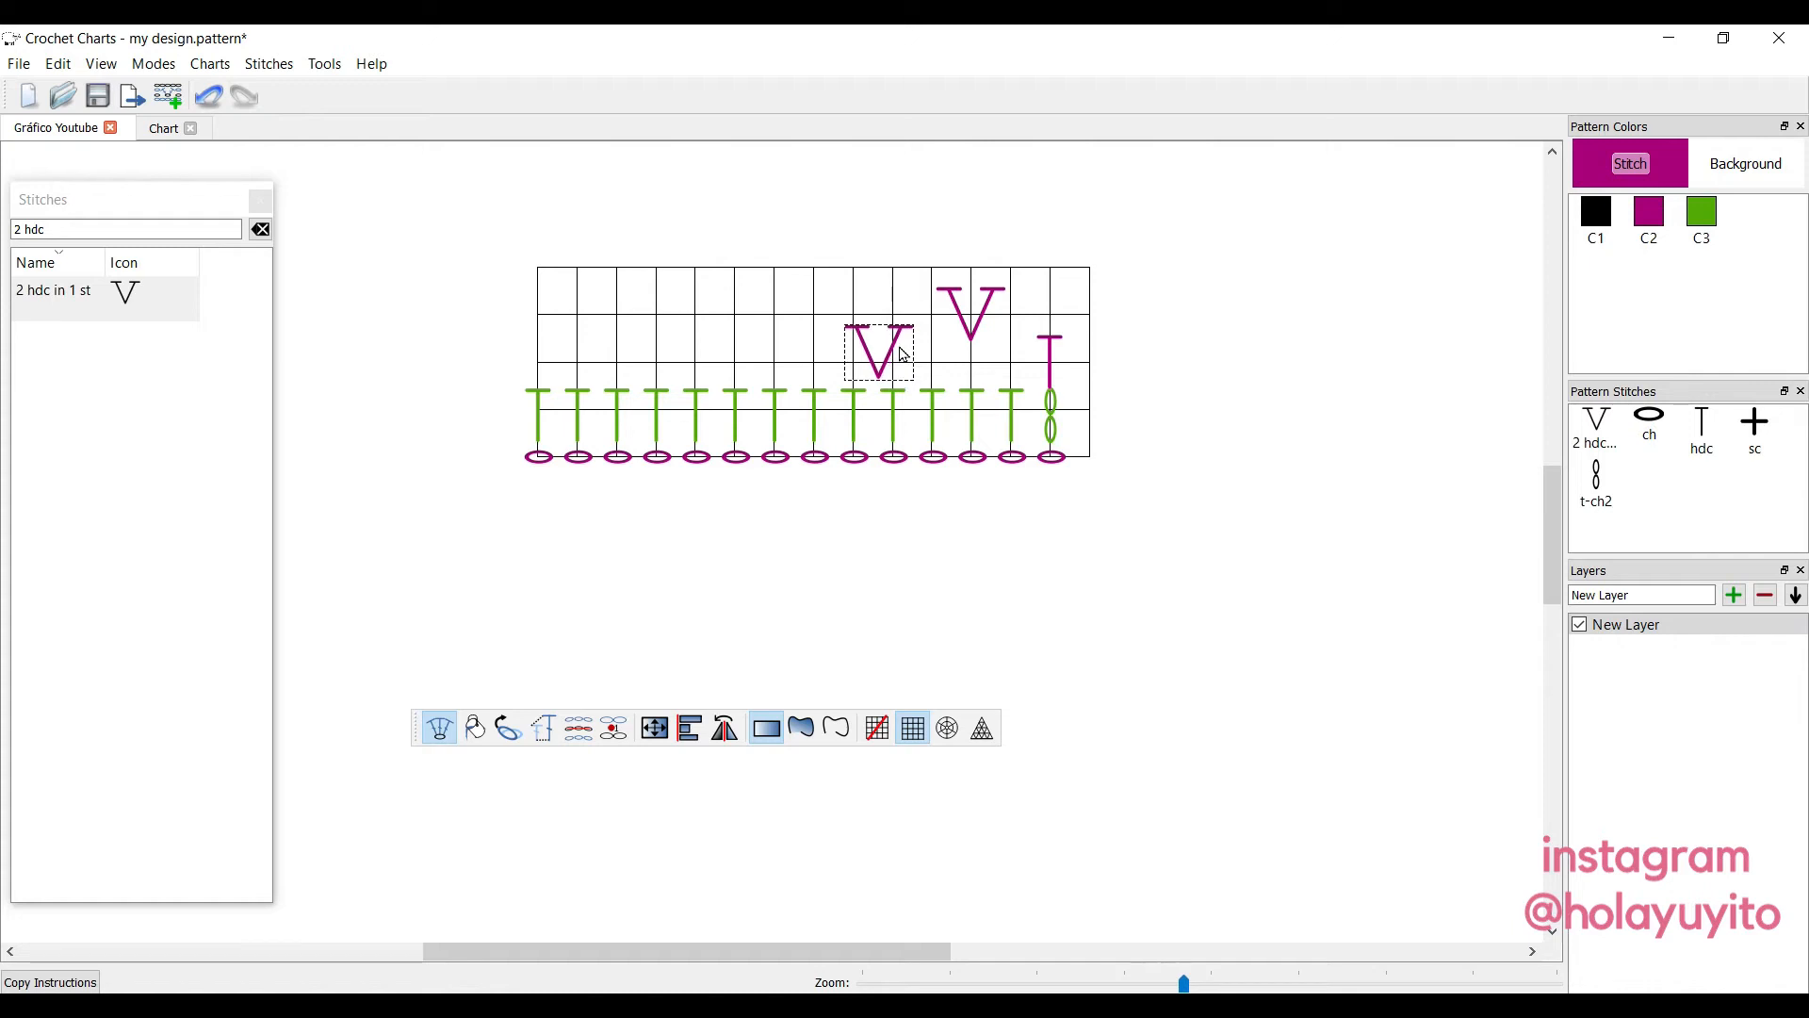
key(Left)
key(Left)
key(Up)
key(Up)
key(Up)
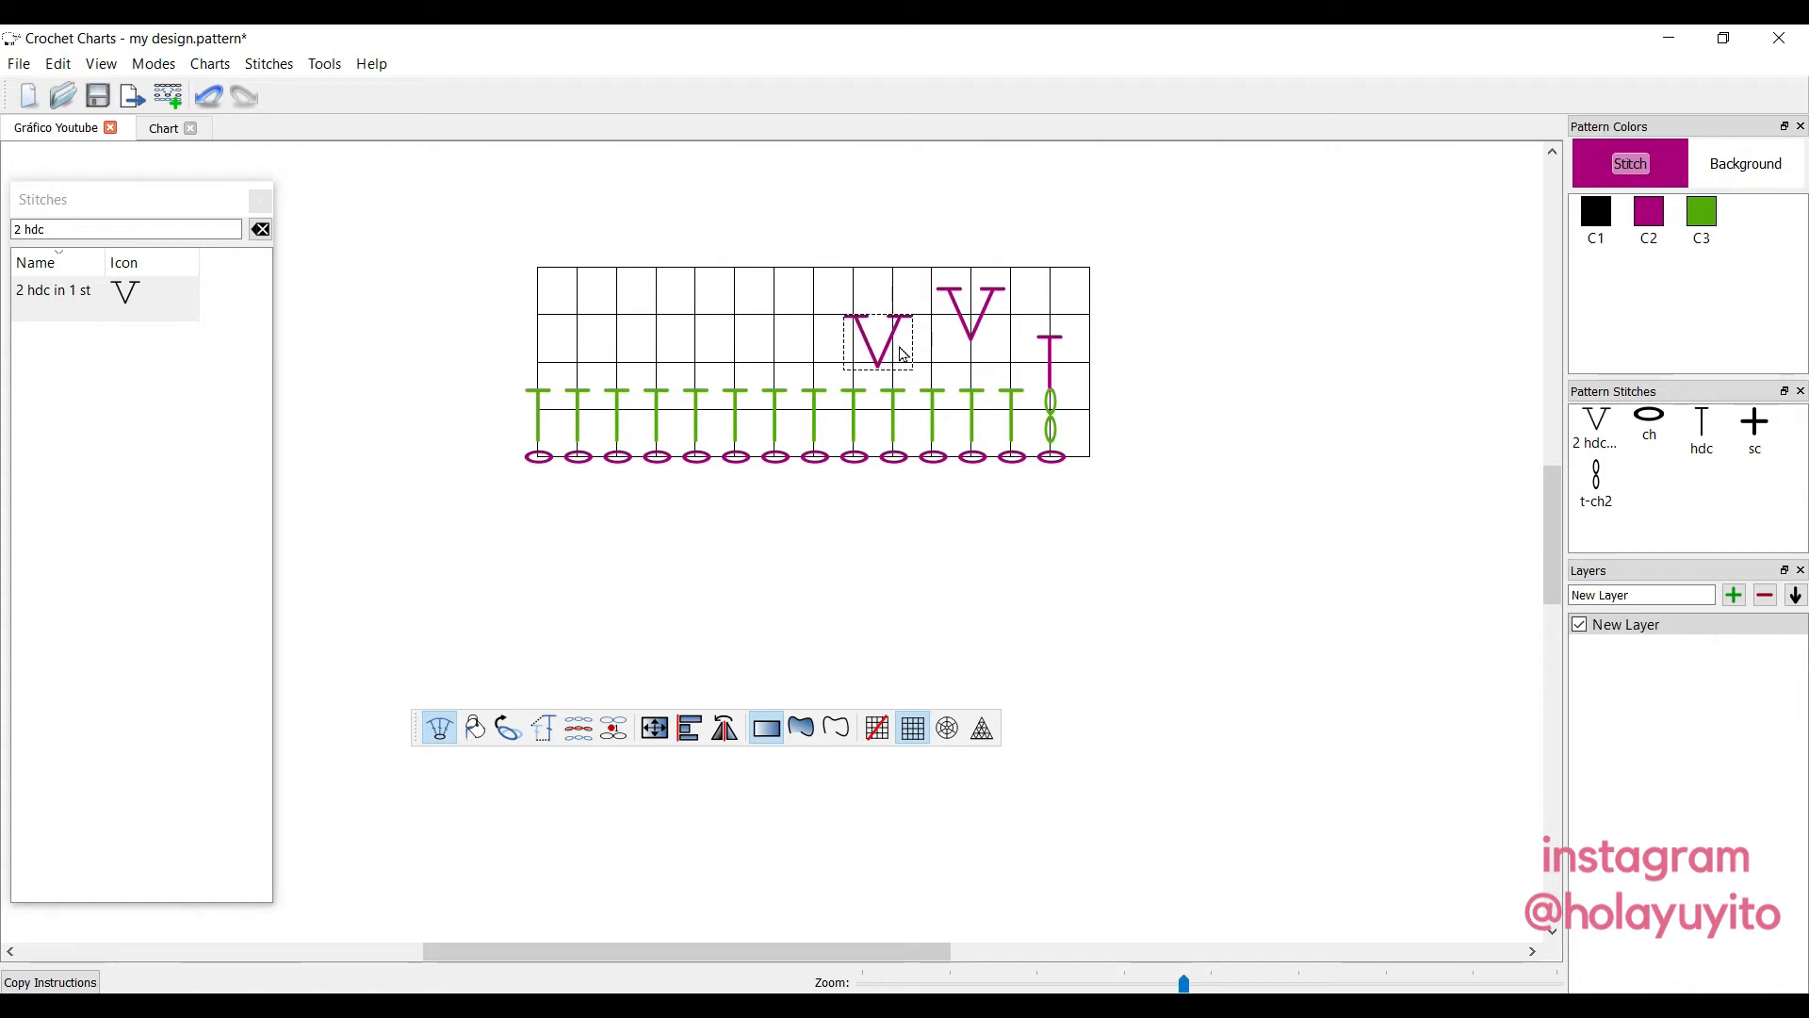
key(Left)
key(Up)
key(Up)
key(Up)
key(Up)
key(Up)
key(Up)
key(Up)
key(Up)
key(Up)
key(Up)
key(Up)
key(Up)
key(Up)
key(Up)
key(Up)
key(Up)
key(Left)
key(Left)
key(Left)
key(Left)
key(Left)
key(Left)
key(Left)
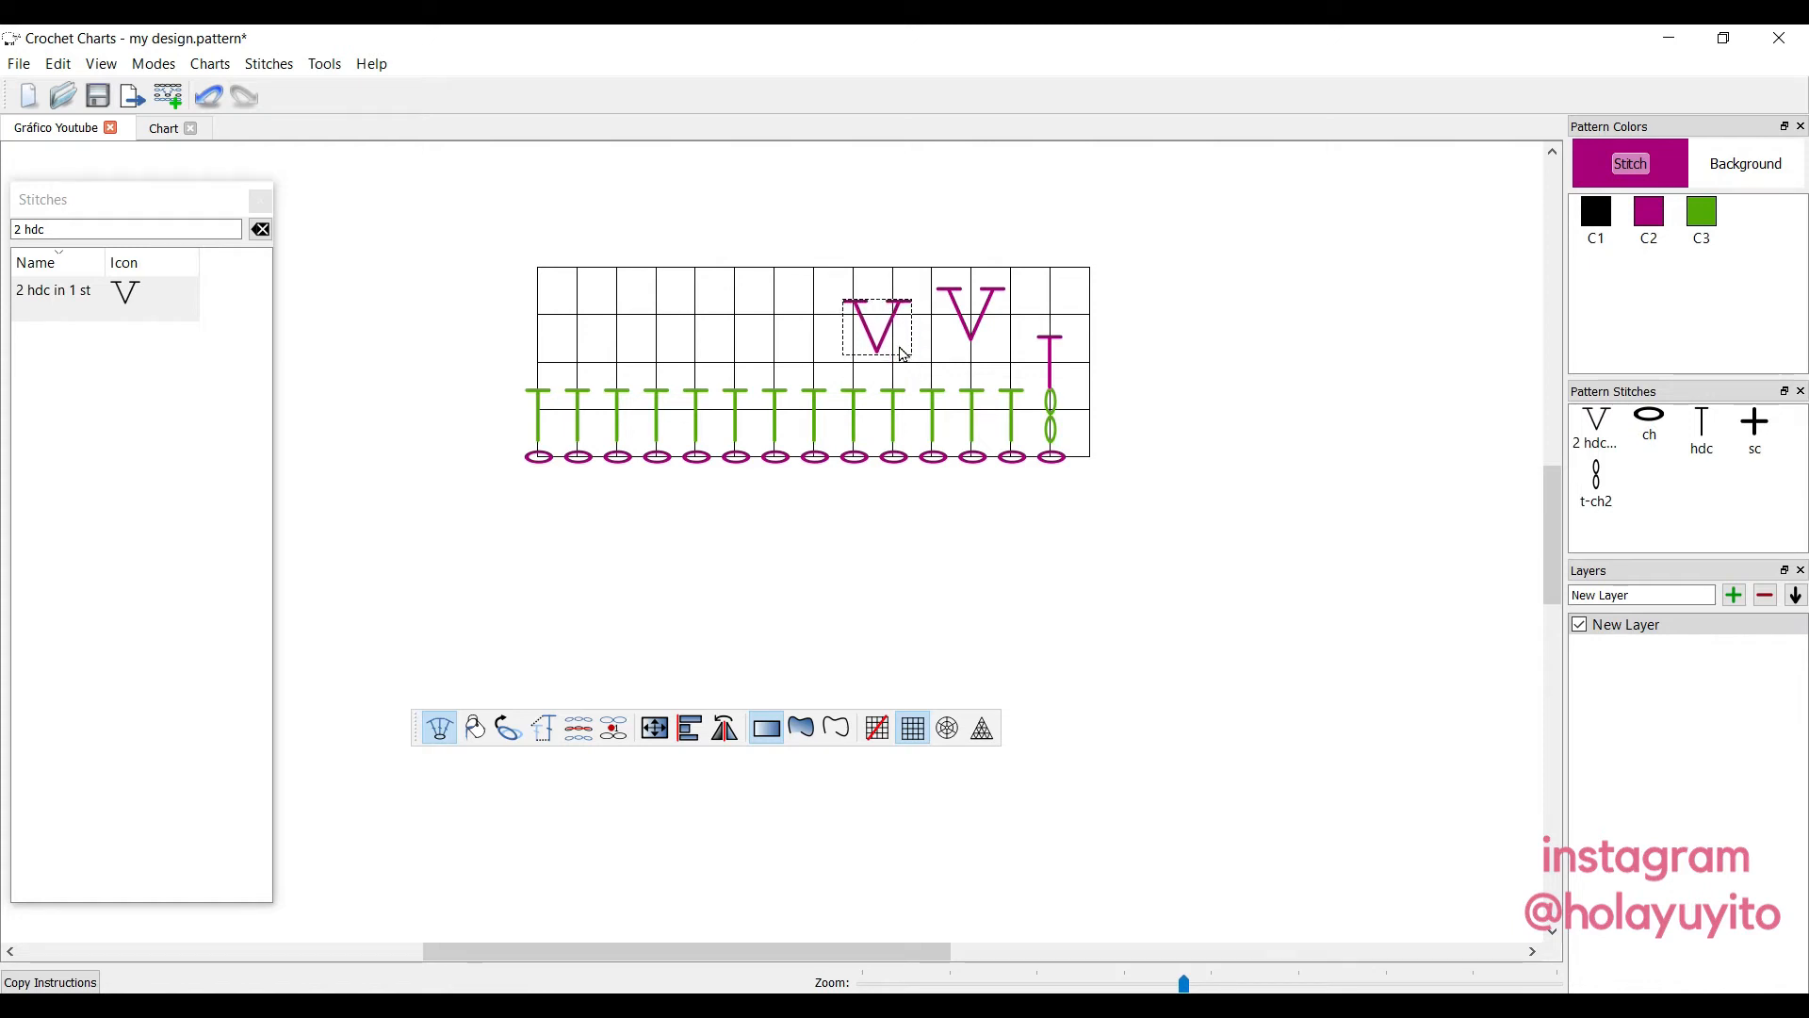
click(1267, 299)
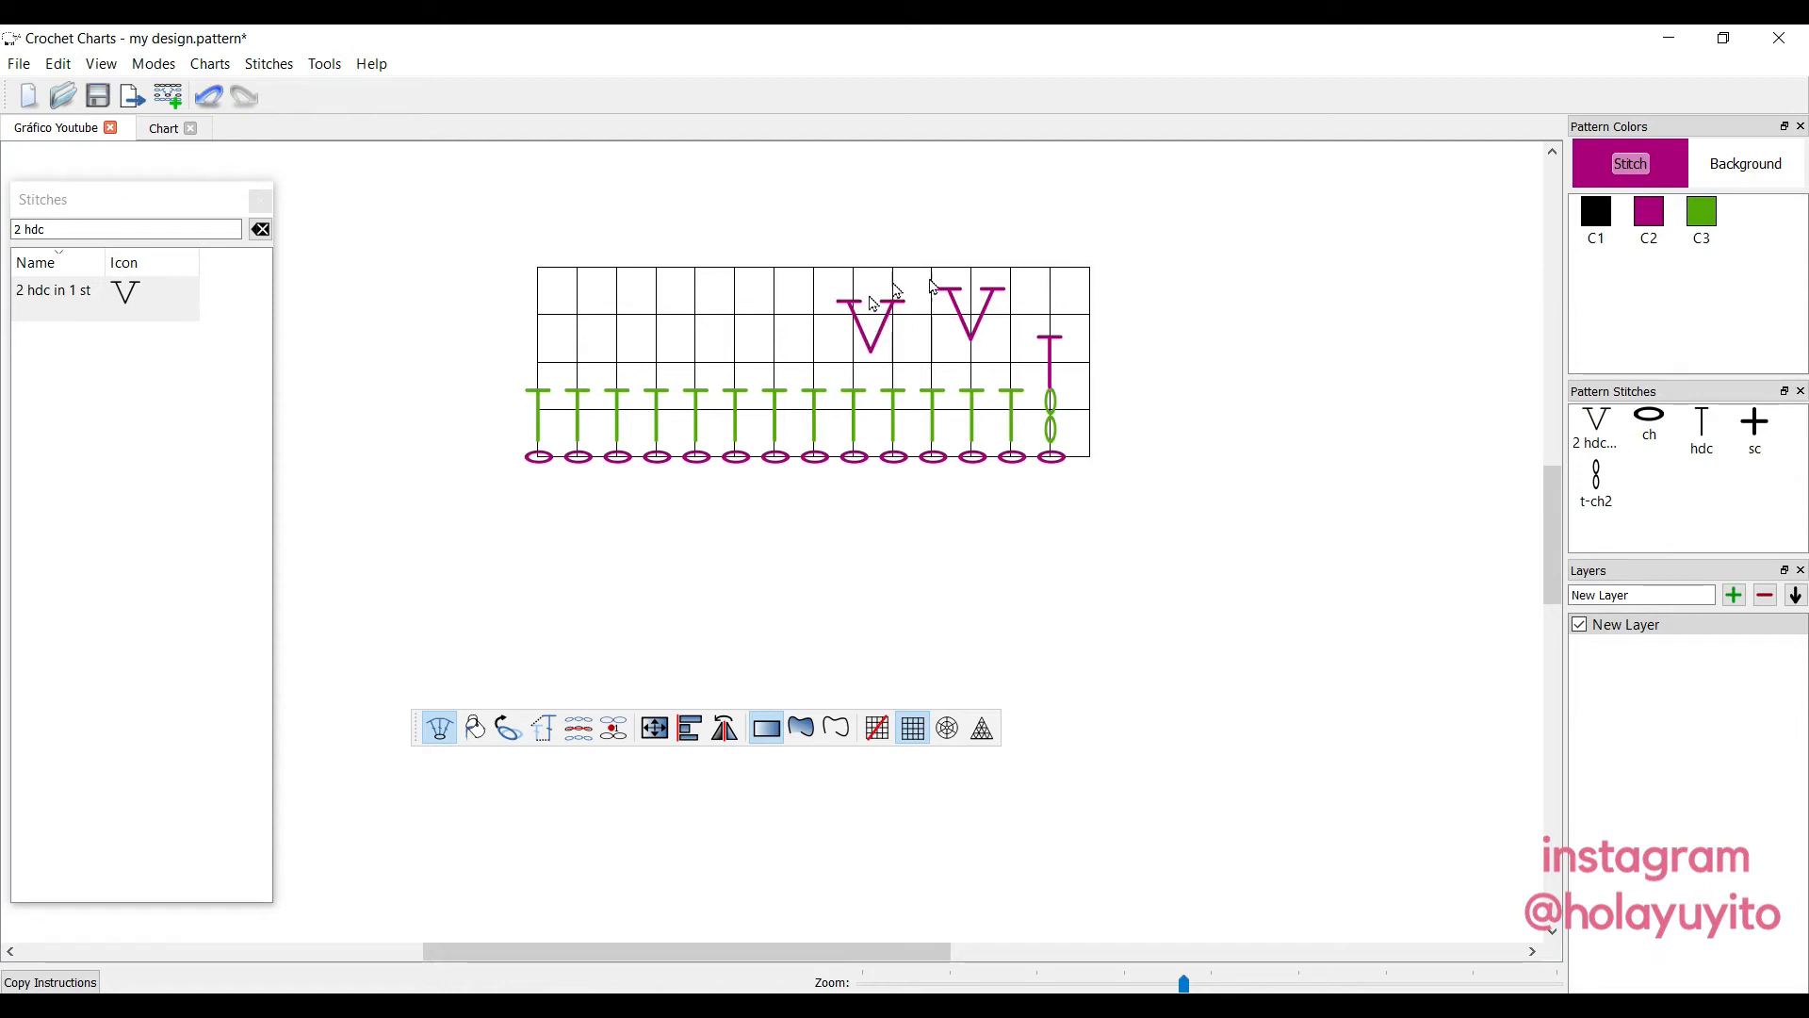
Move the nudged 2 hdc in 1 st stitch back onto the grid above the tenth green hdc, level with its neighbor.
click(877, 341)
drag(876, 341, 897, 328)
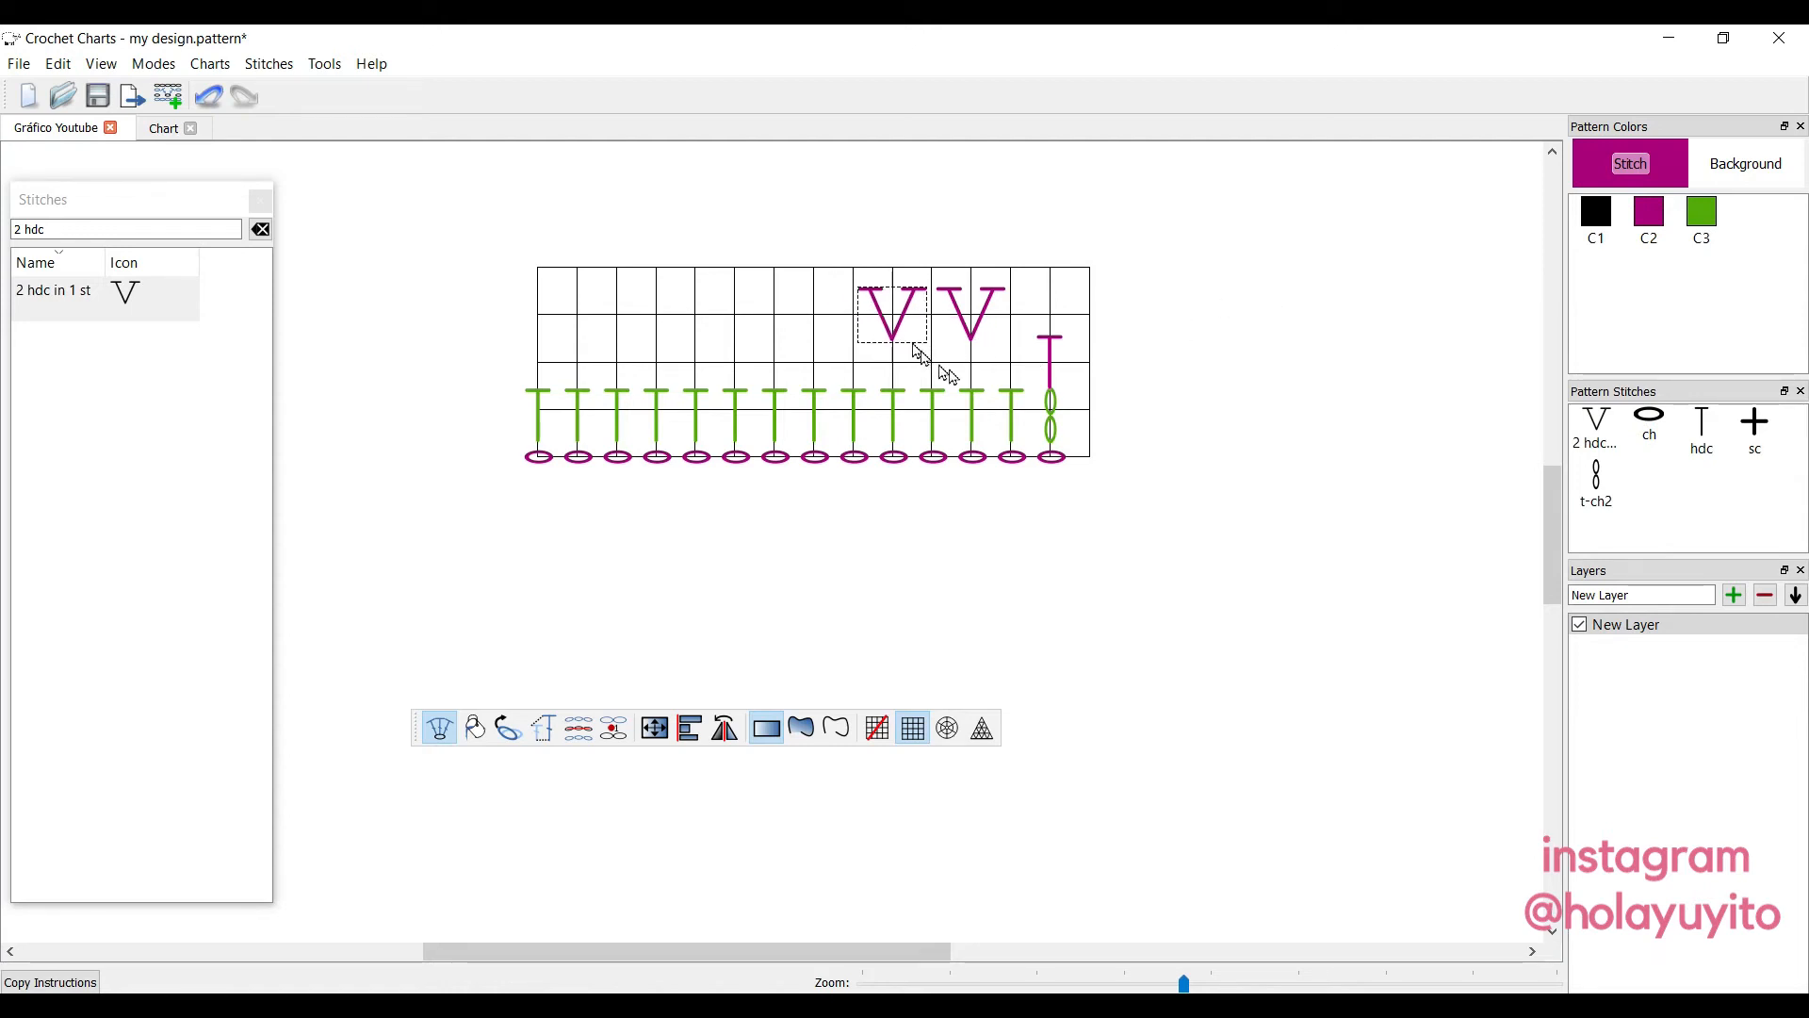
click(1104, 318)
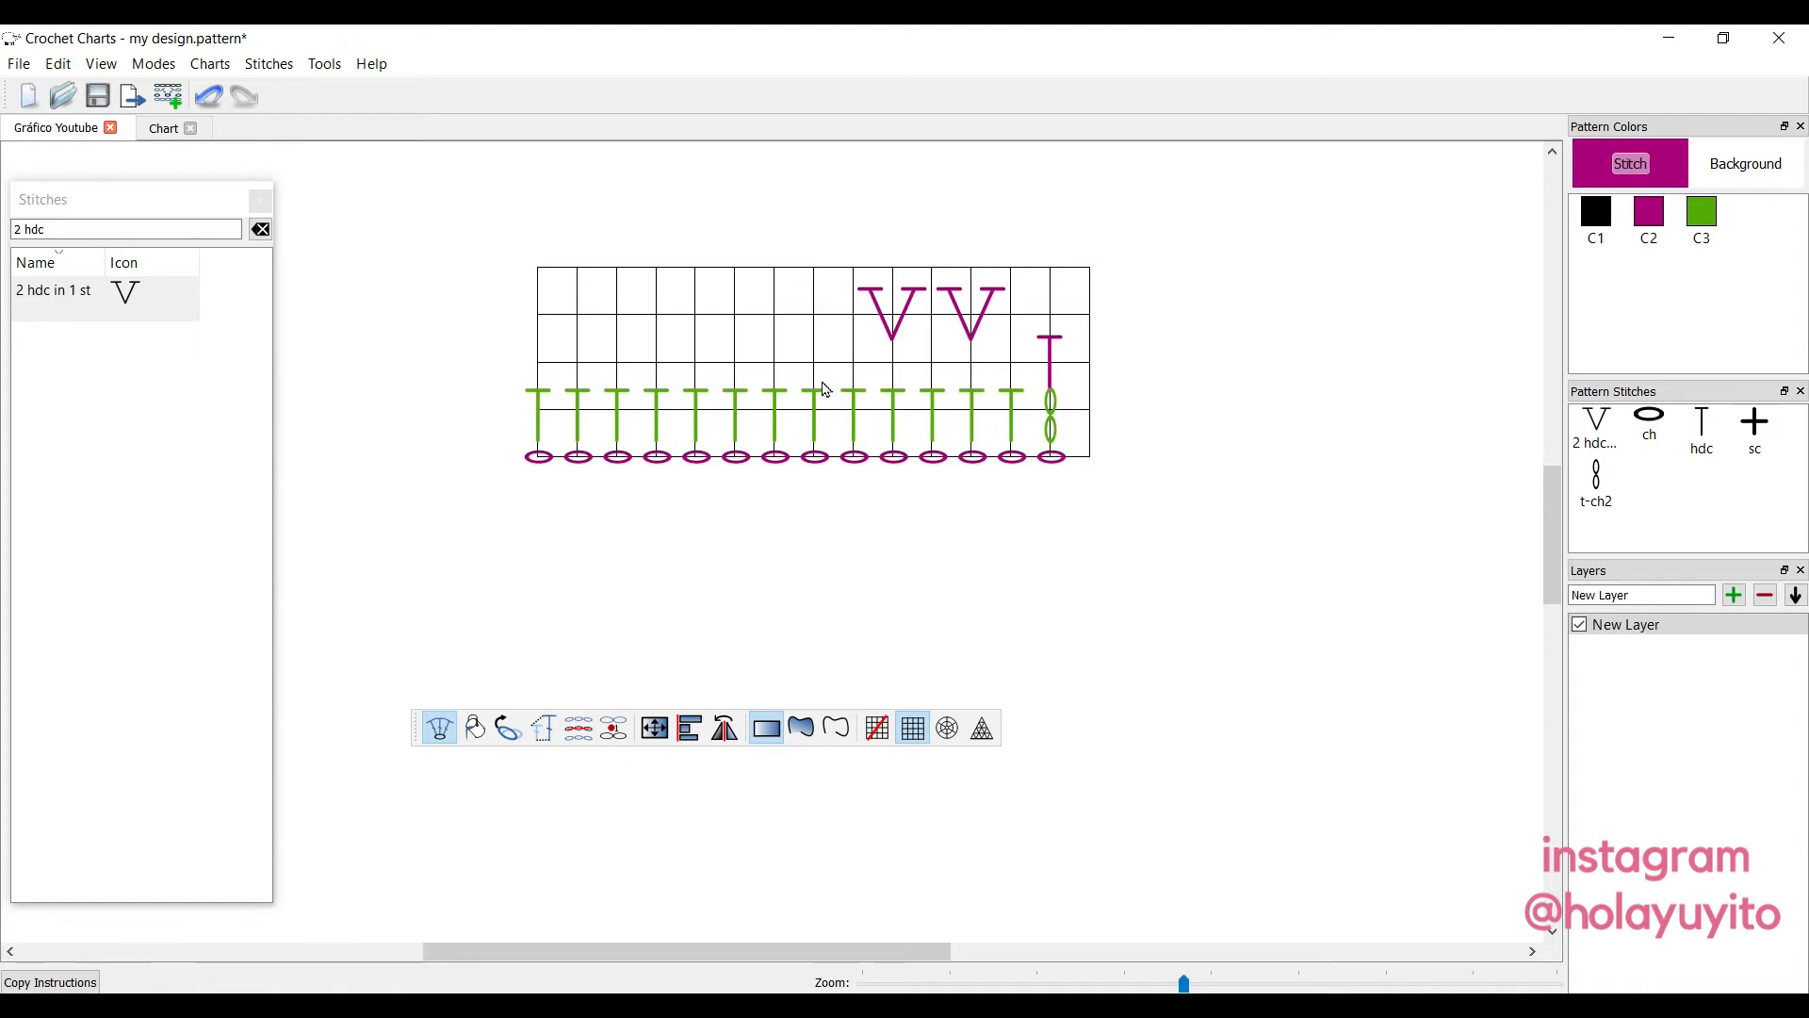
Complete the magenta row with four more 2 hdc in 1 st stitches on every second column and a t-ch2, raising the end hdc into line.
click(816, 323)
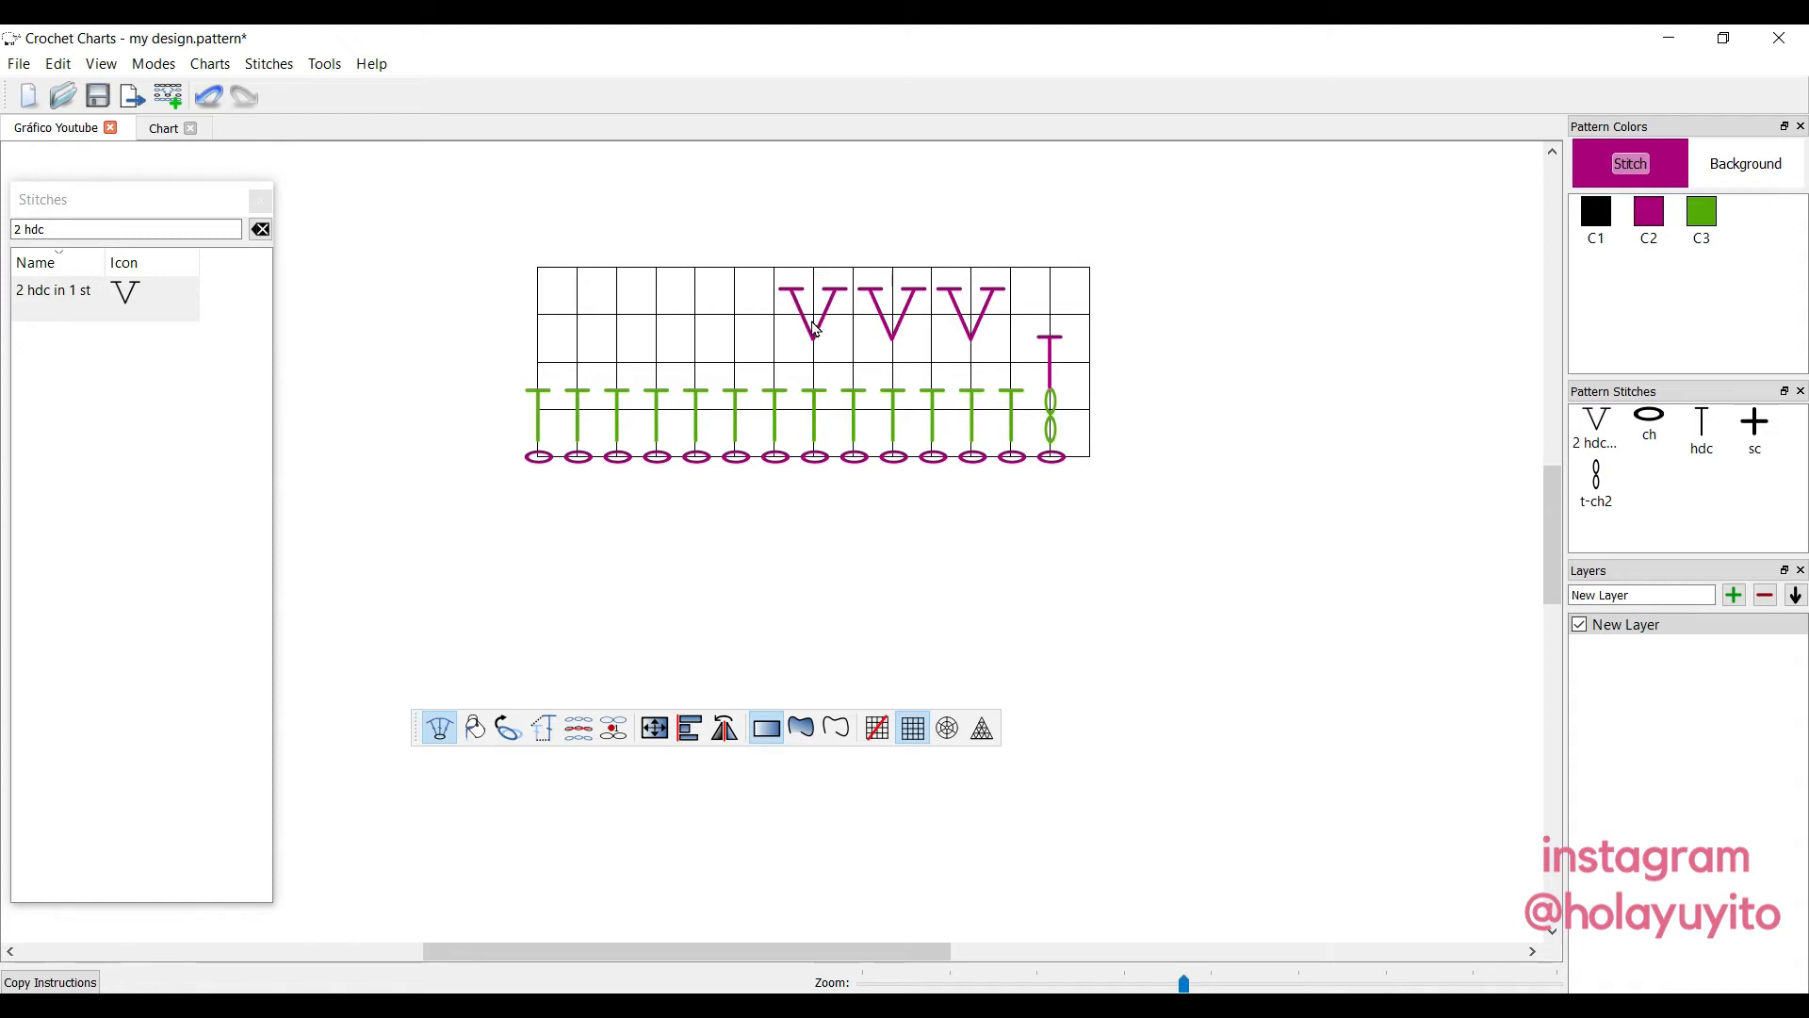
click(740, 323)
click(660, 320)
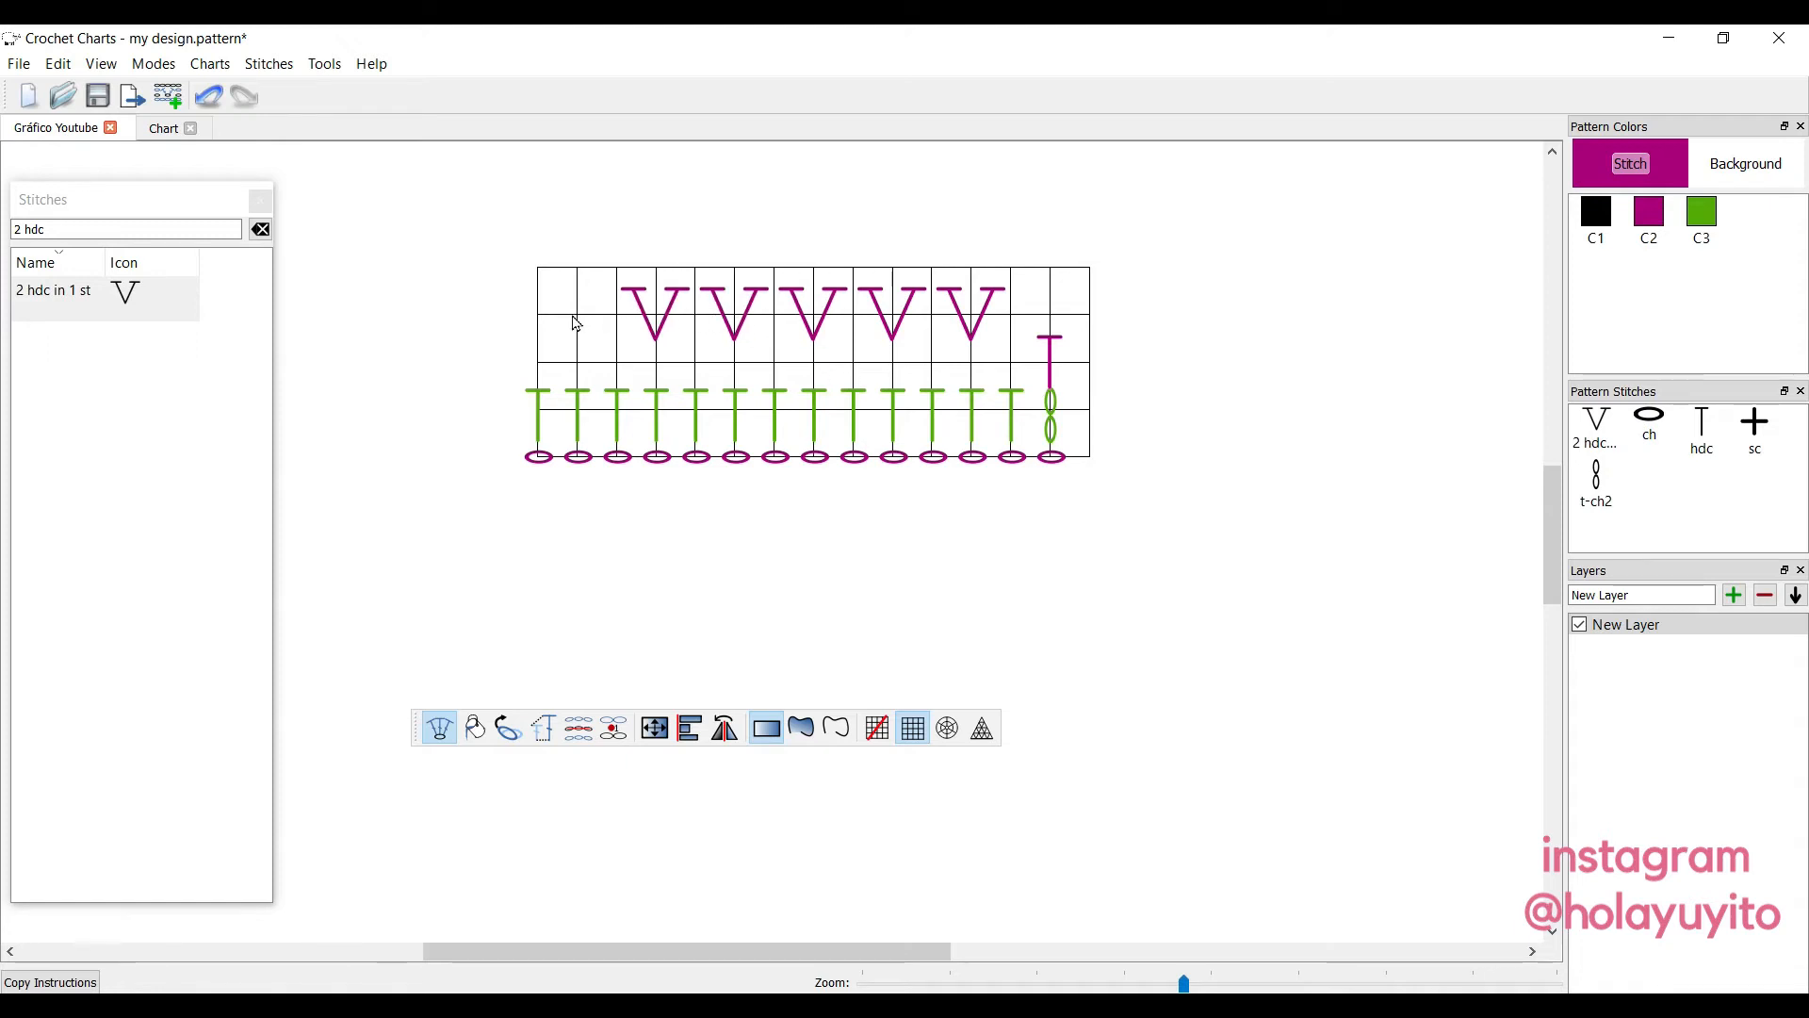
click(577, 323)
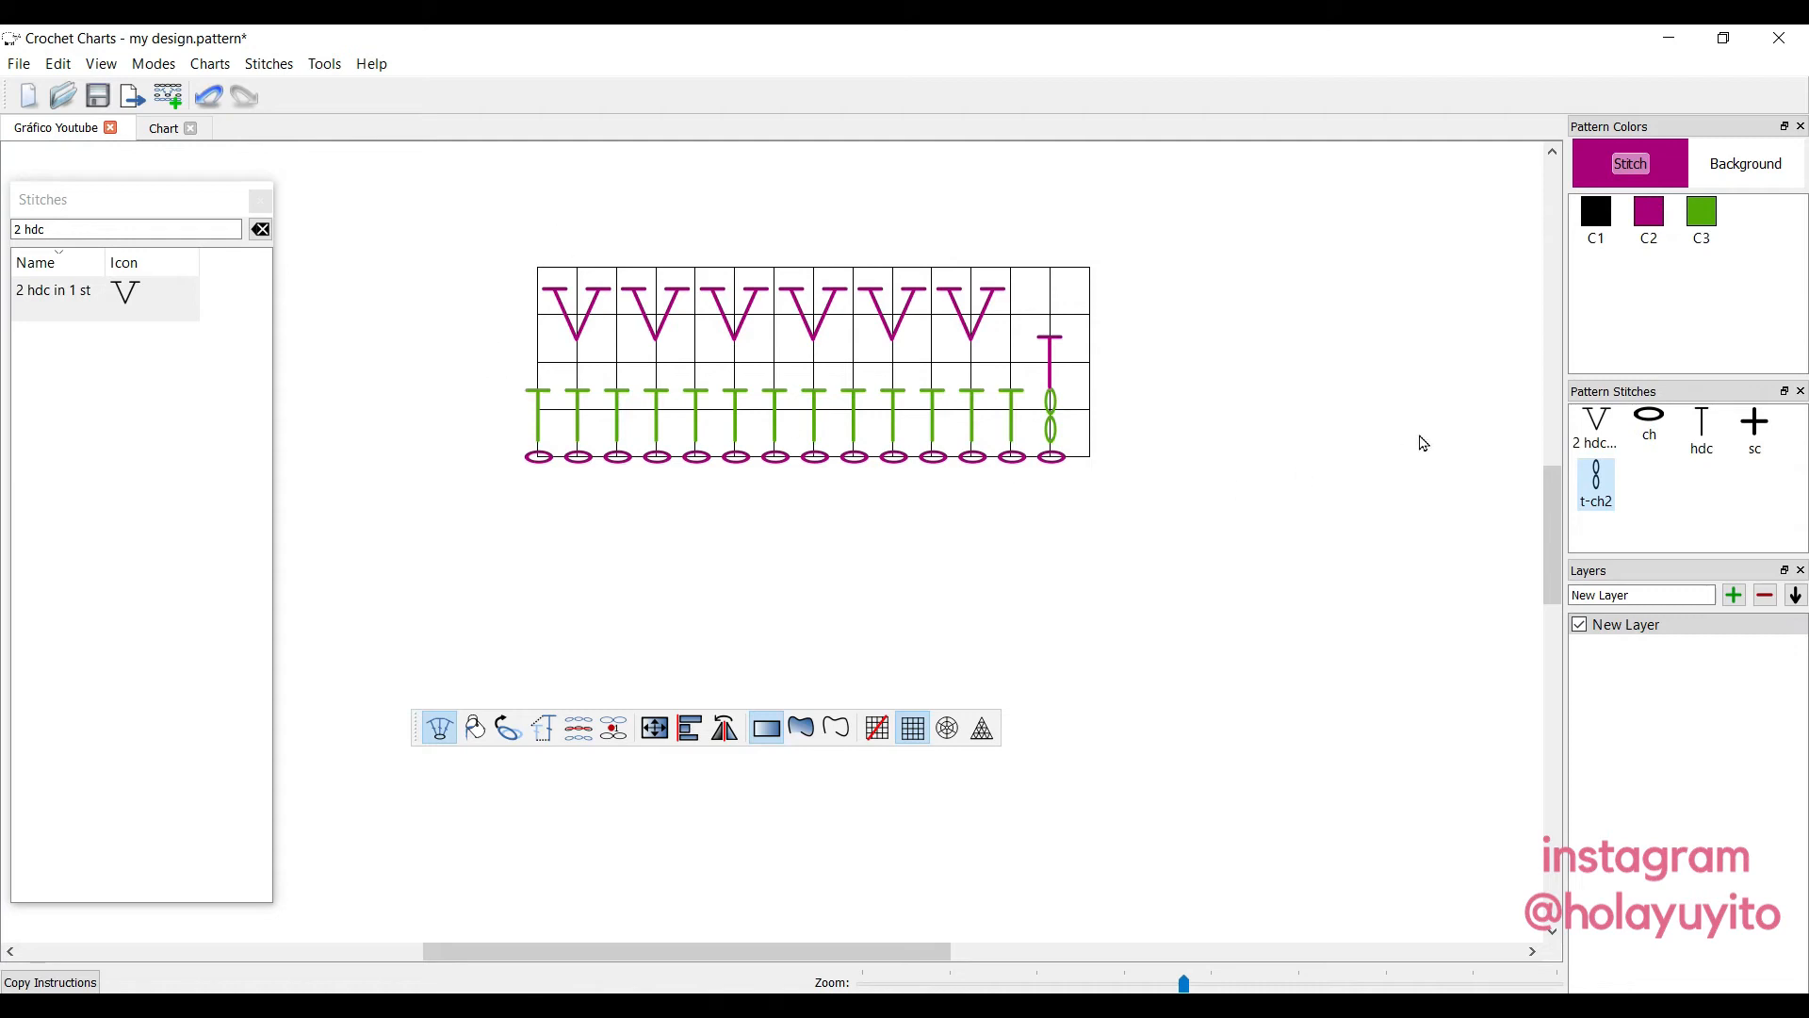
click(538, 326)
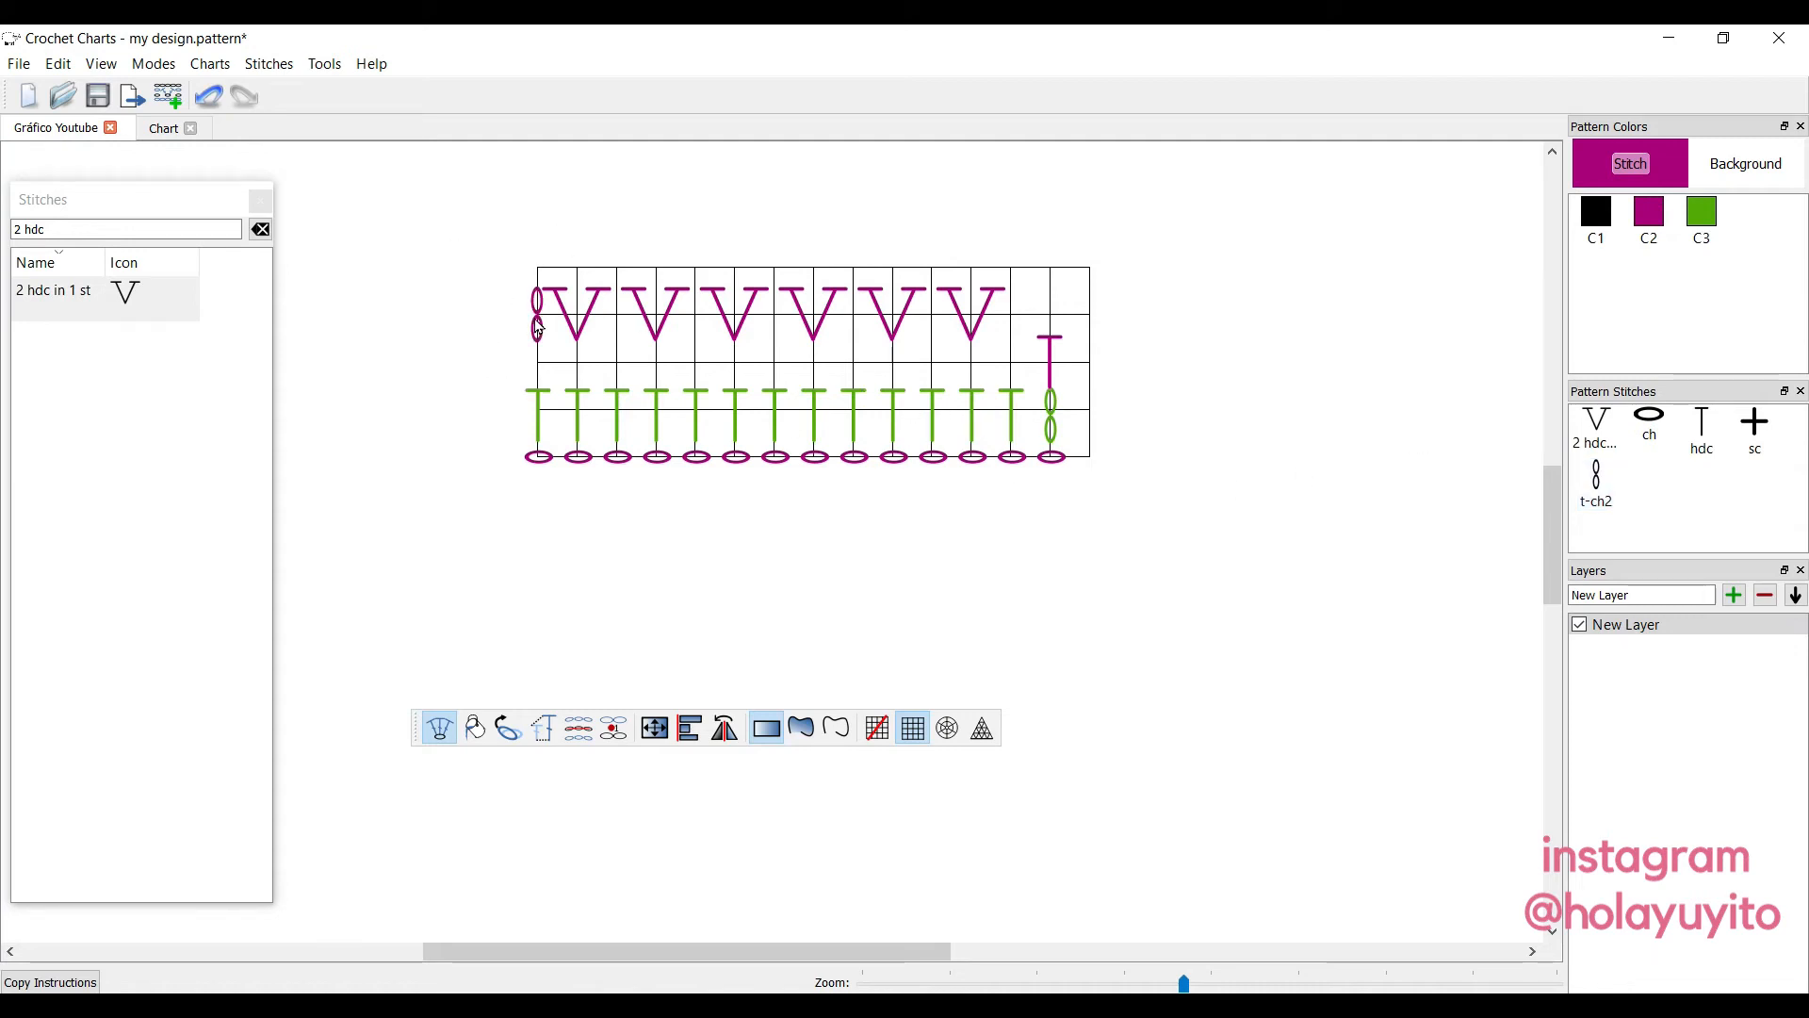
drag(1053, 367, 1054, 321)
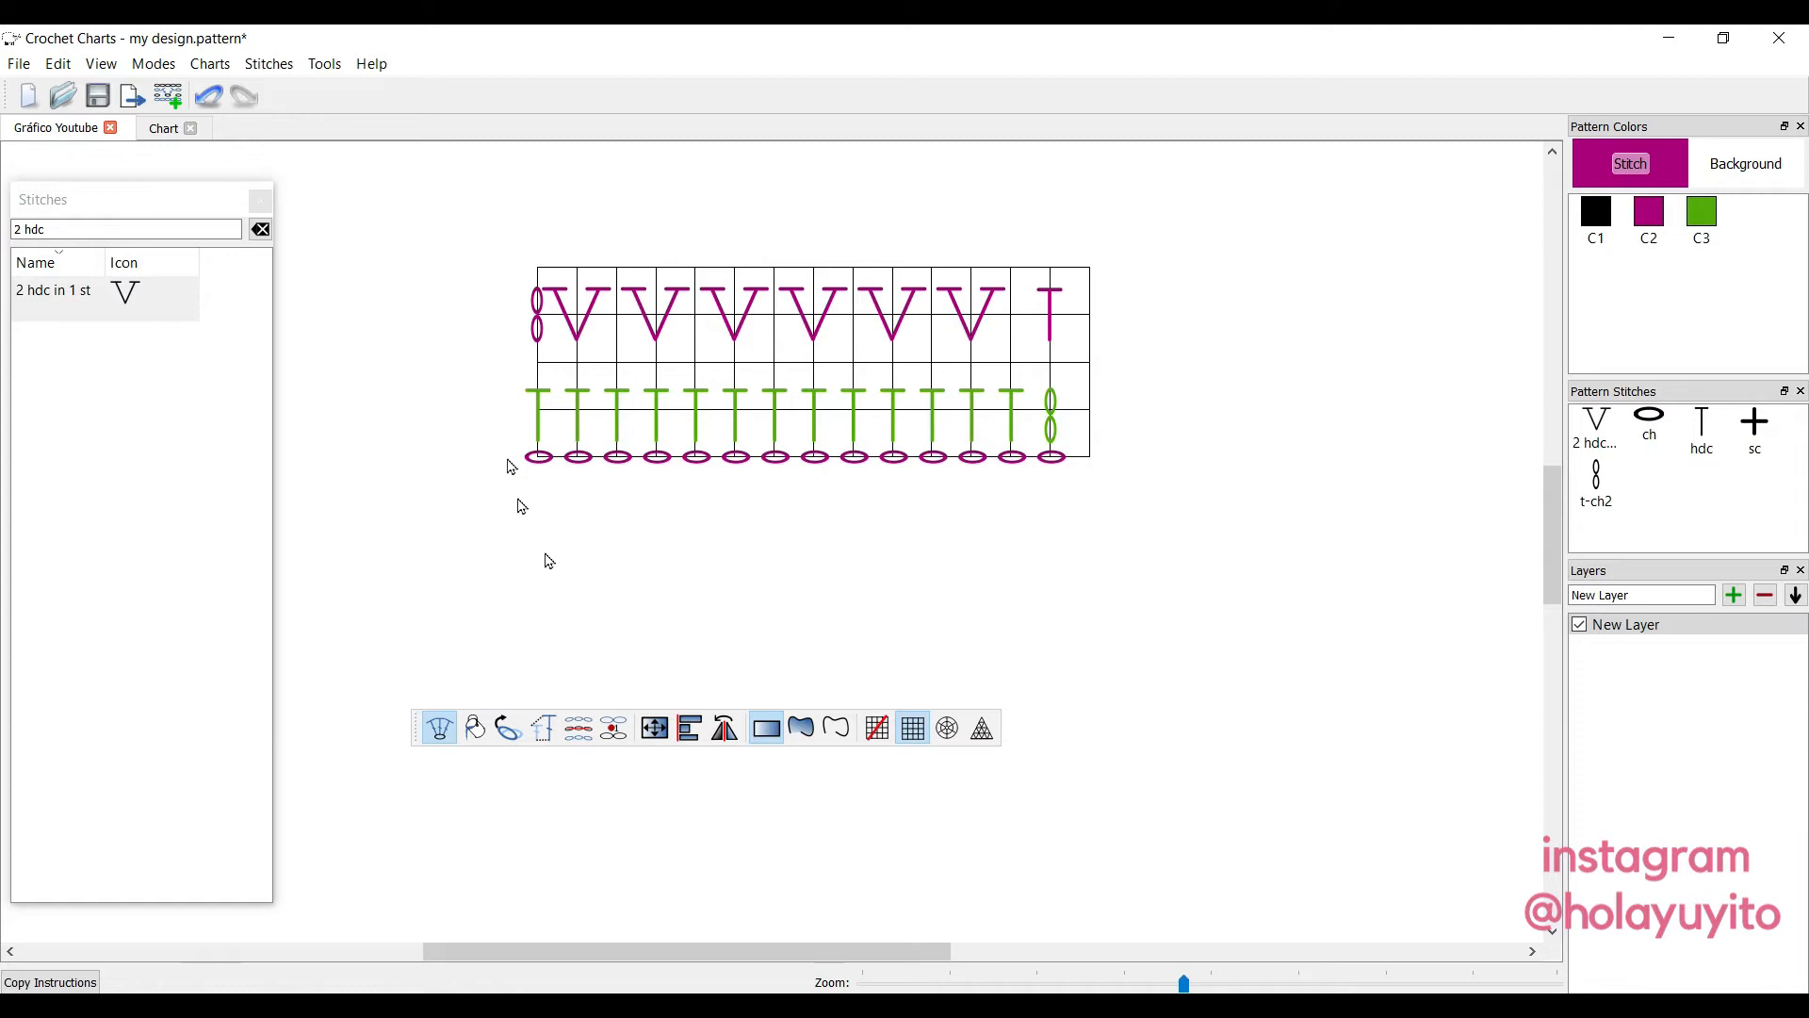
Clear the stitch filter and place a magenta tps on the grid line below each of the six 2 hdc in 1 st stitches.
click(106, 229)
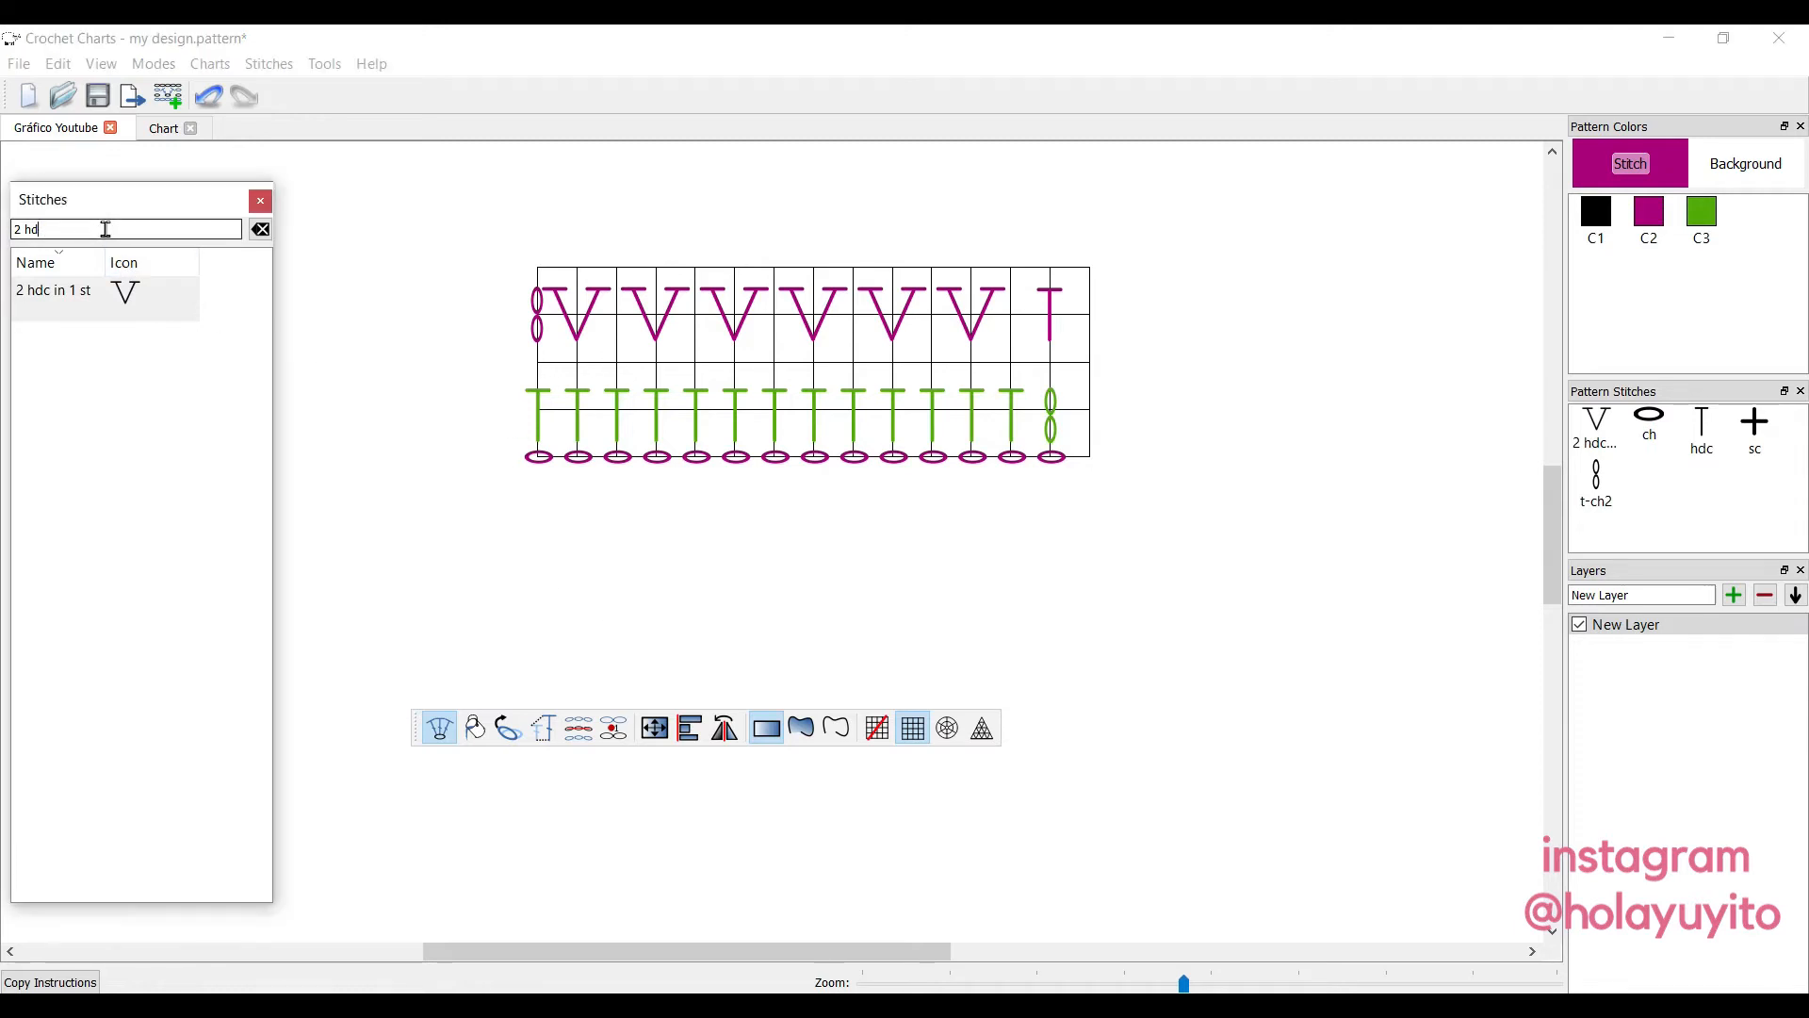
key(BackSpace)
key(BackSpace)
key(BackSpace)
key(BackSpace)
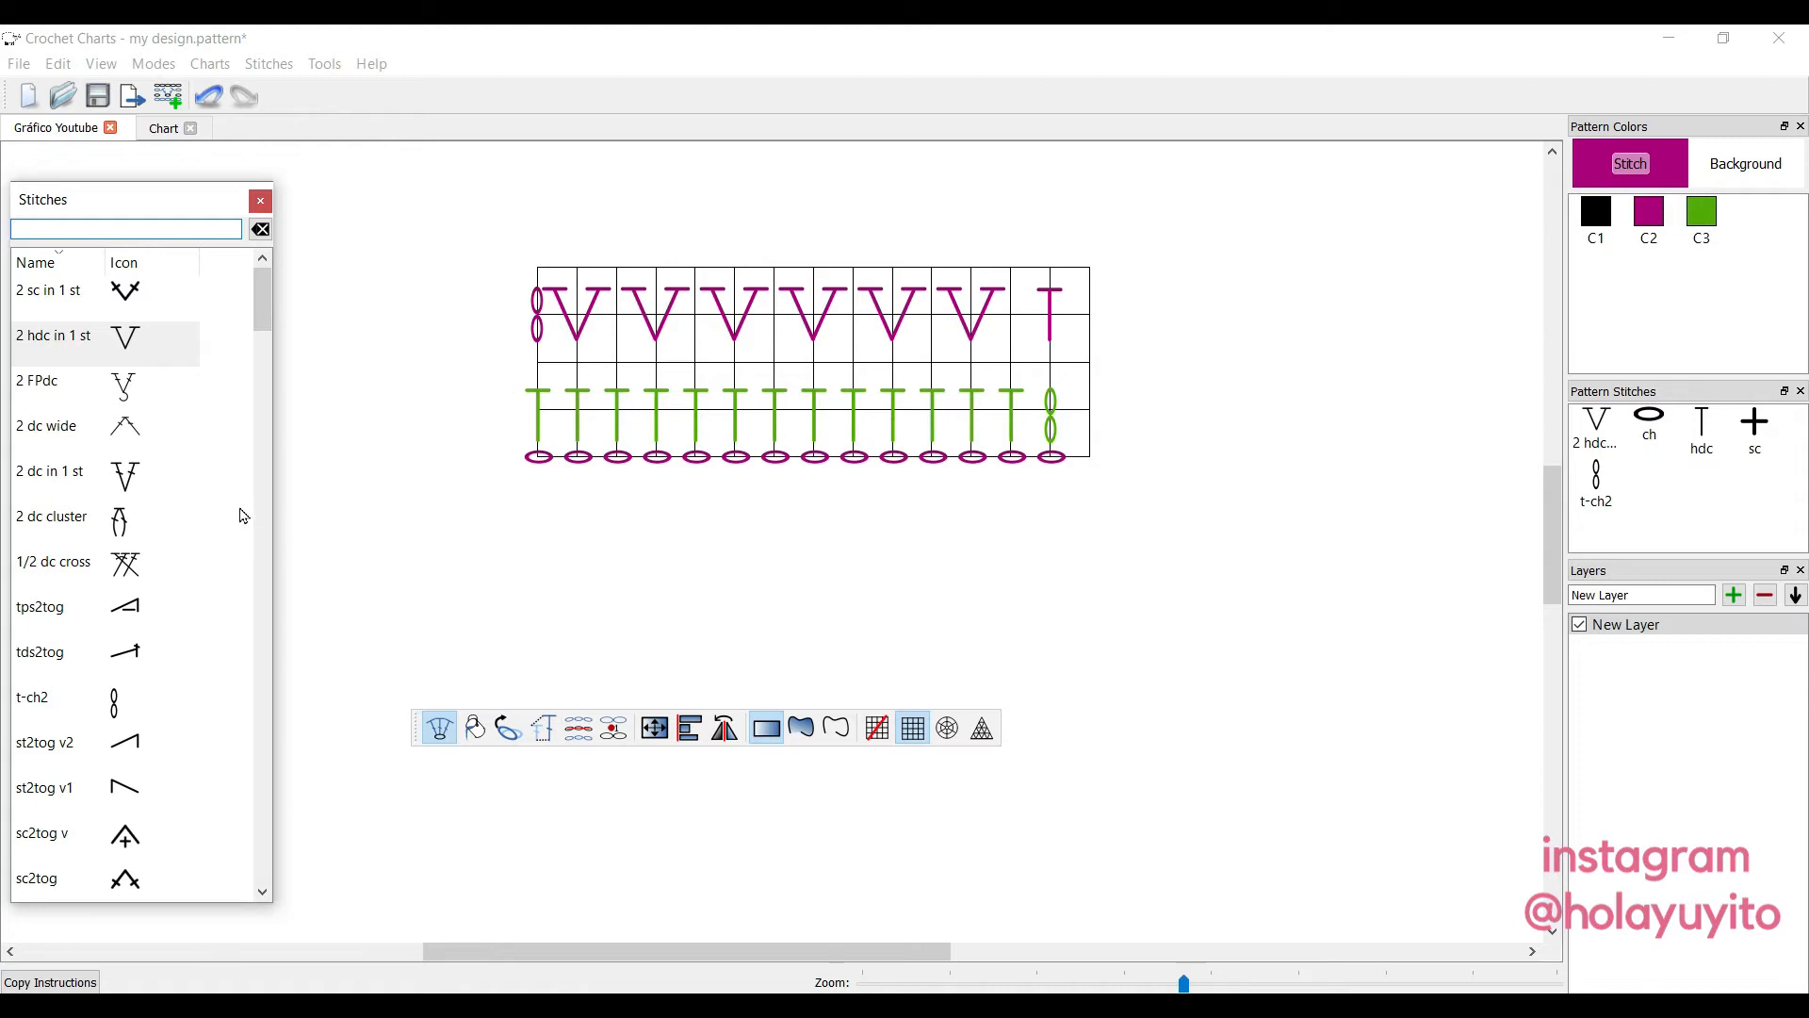
click(264, 305)
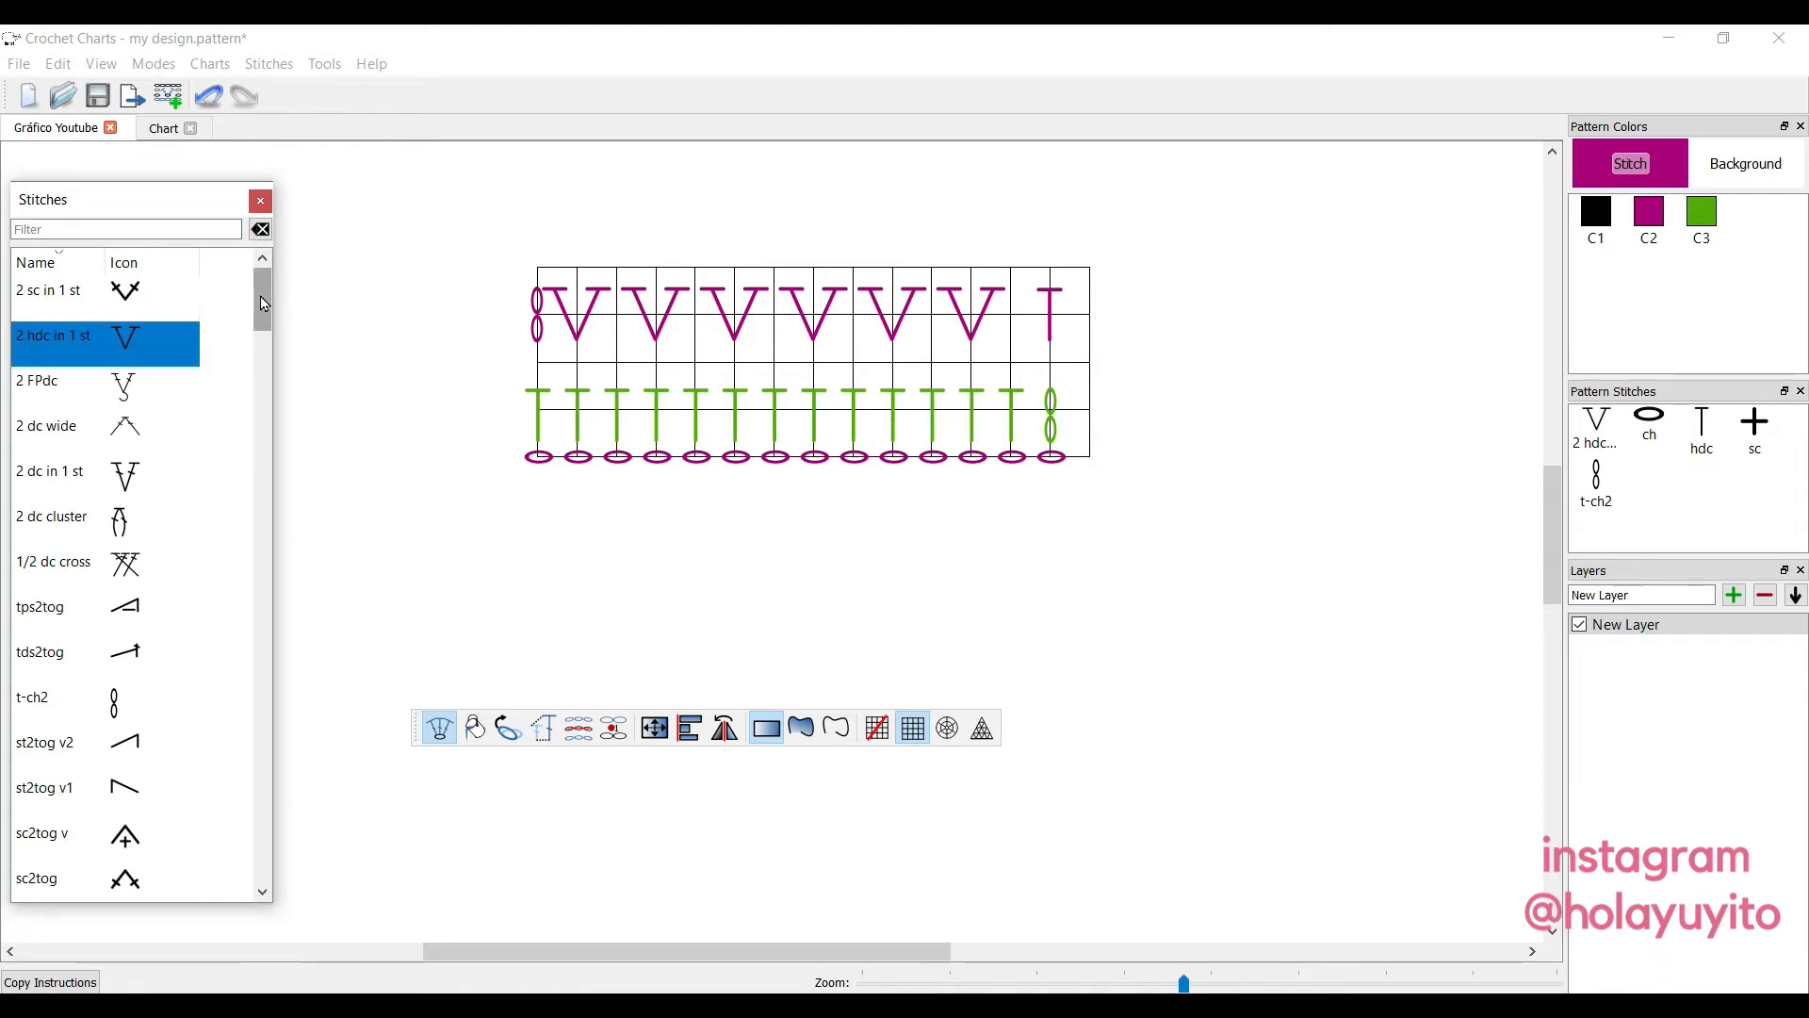
drag(264, 304, 271, 404)
click(101, 715)
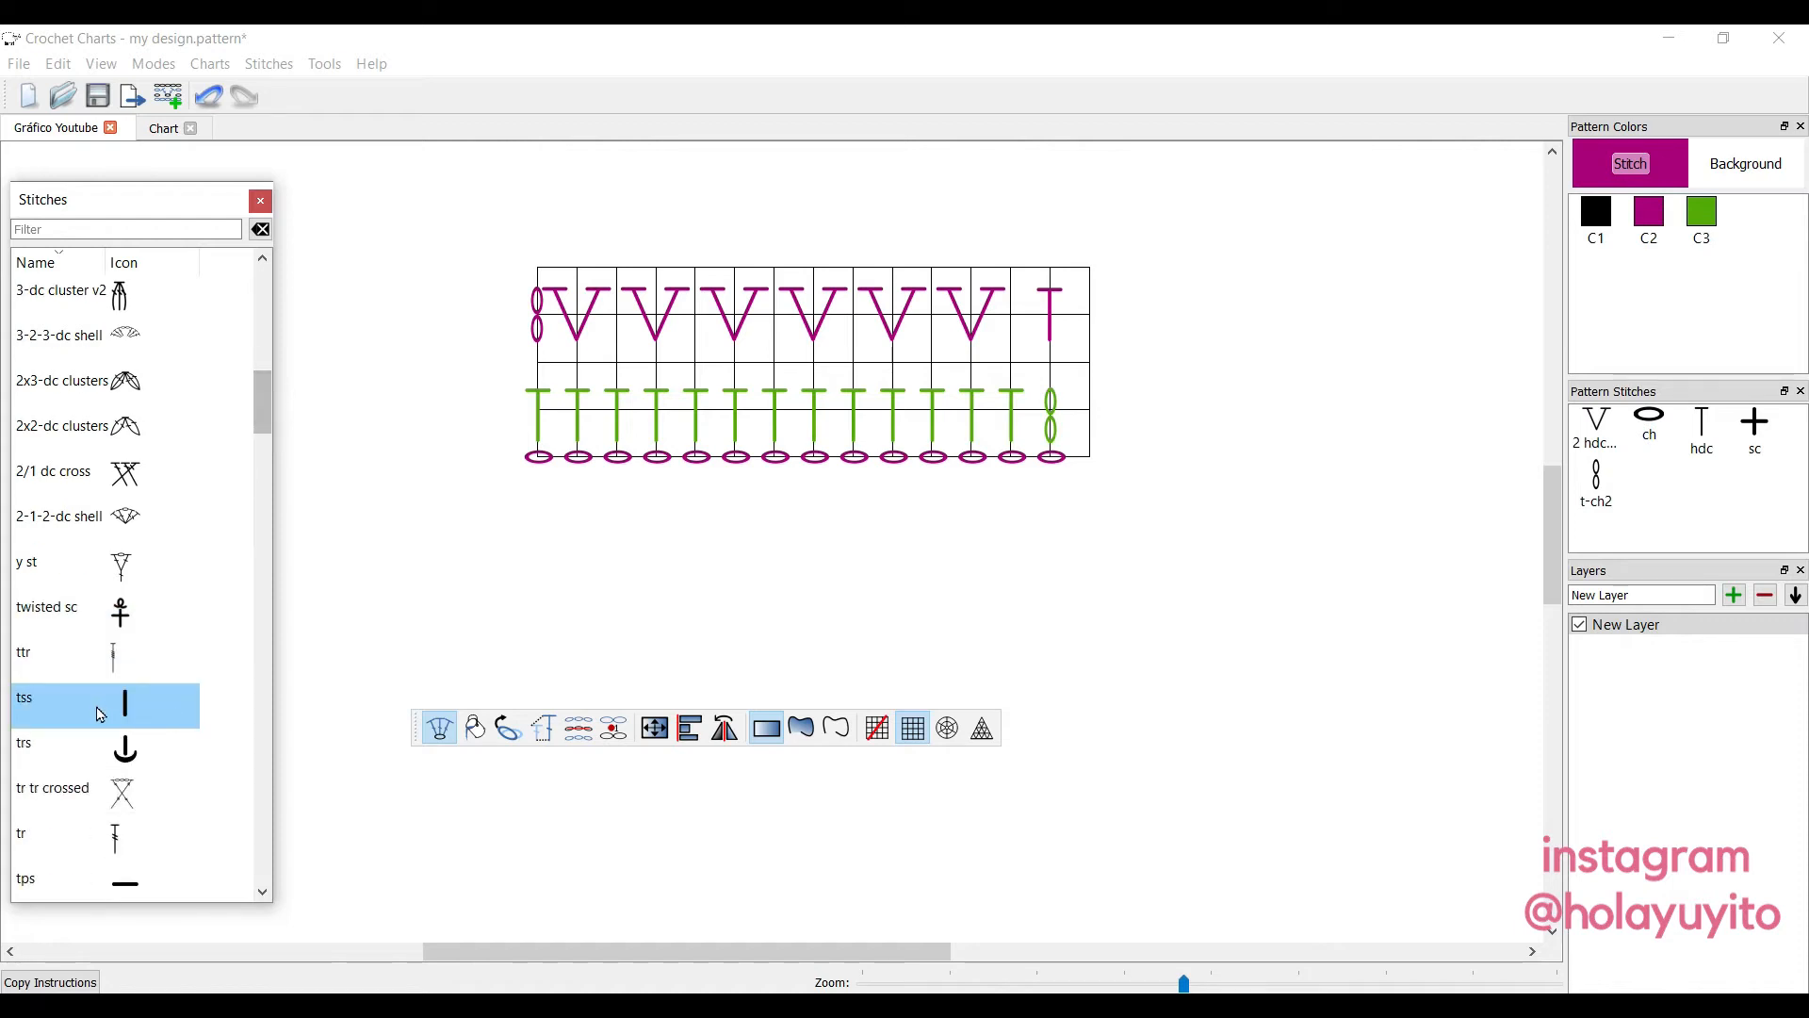
click(145, 883)
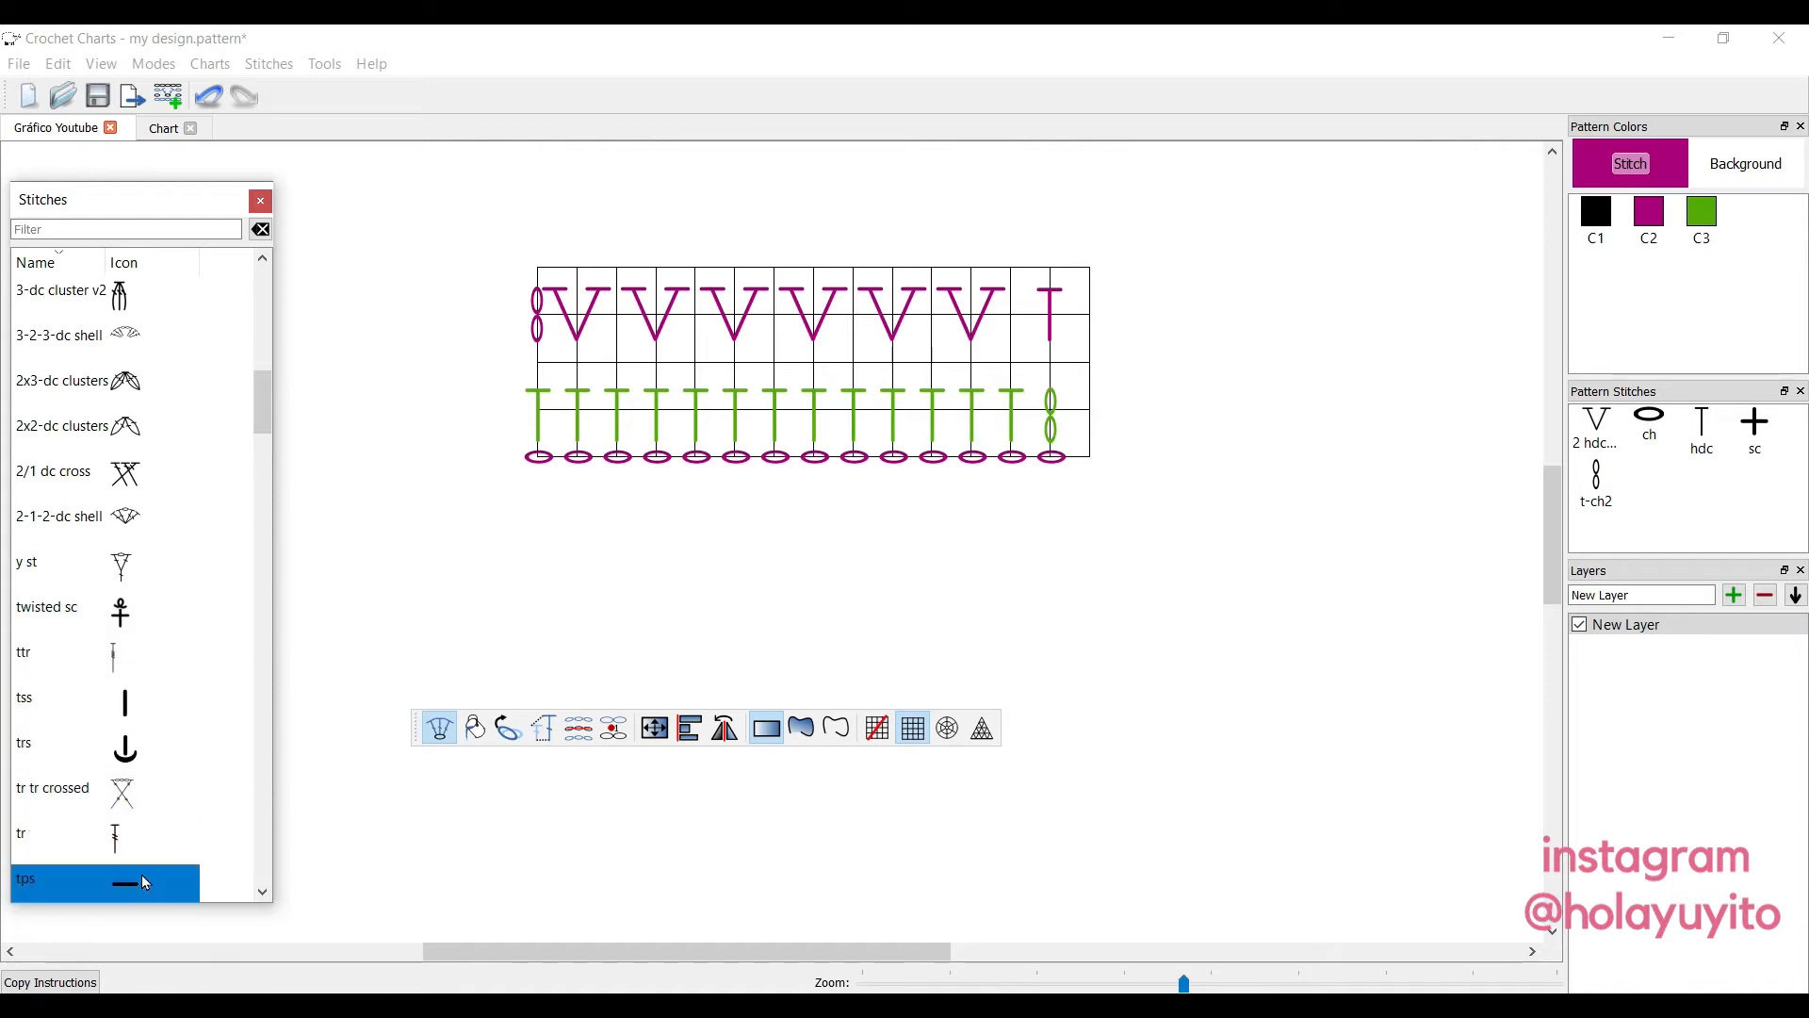
click(581, 364)
click(655, 364)
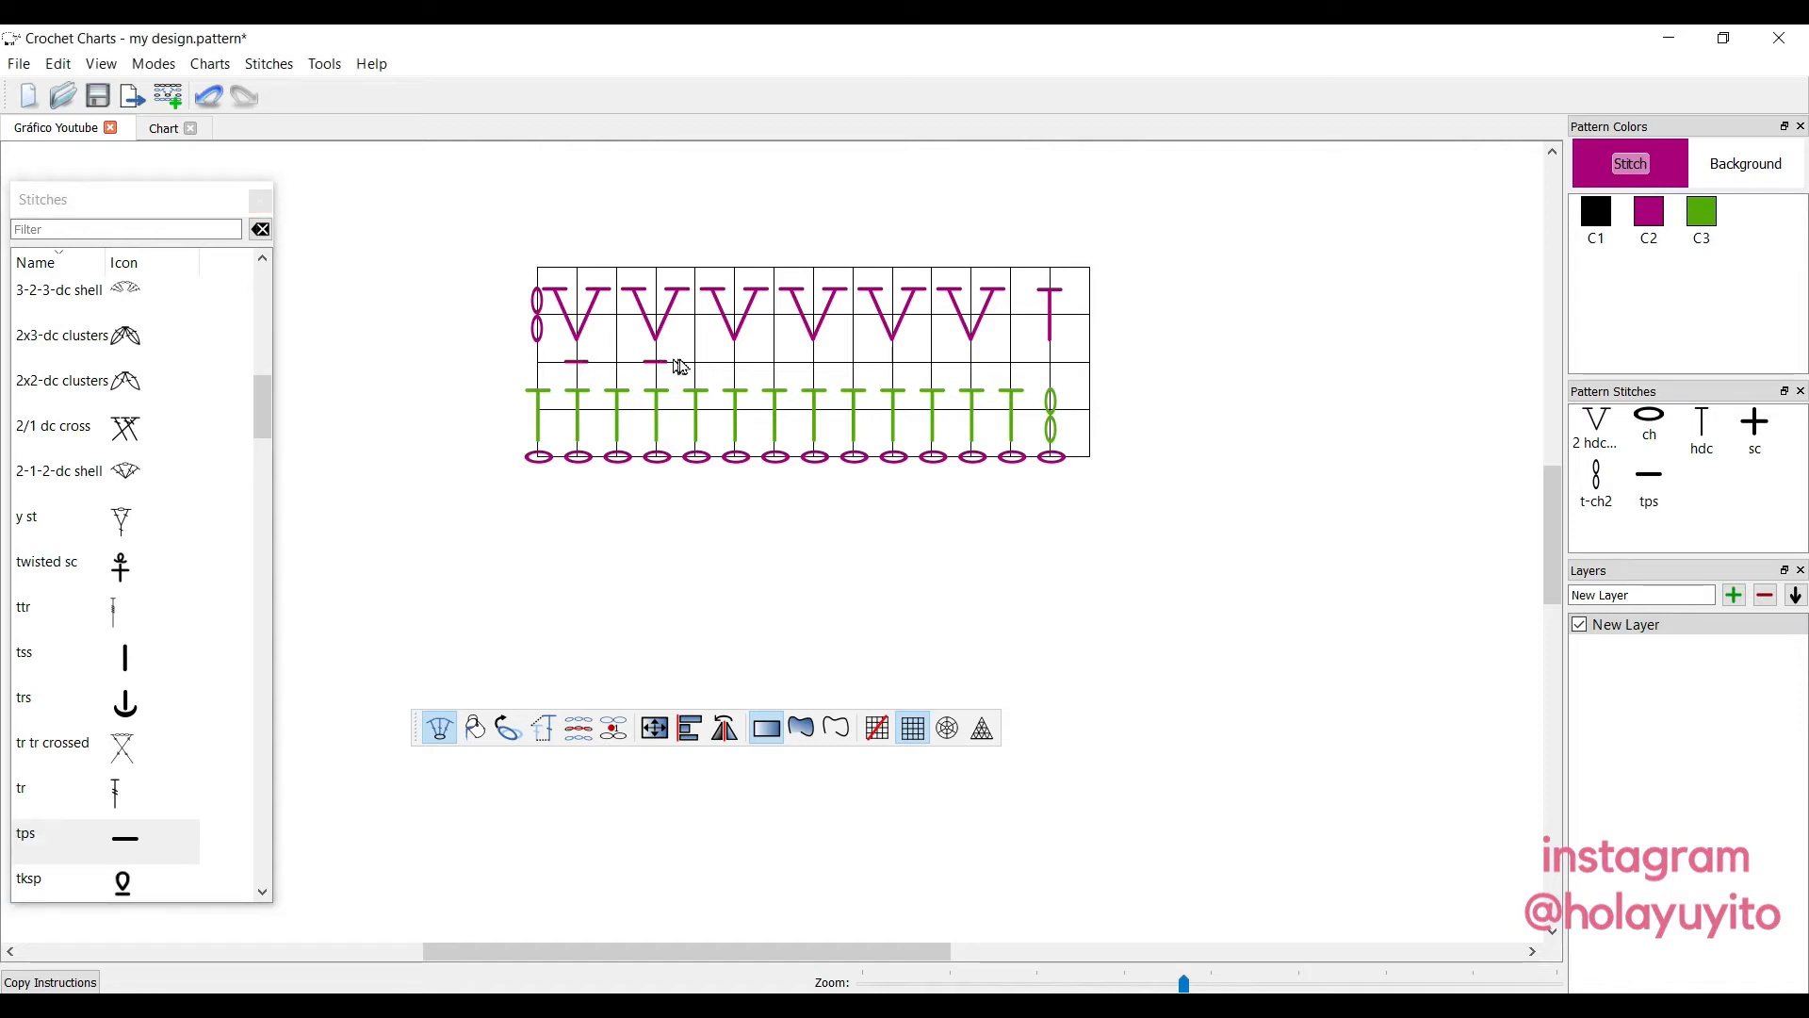
click(816, 363)
click(976, 363)
Nudge the magenta t-ch2, 2 hdc in 1 st and end hdc stitches down together until the V stitches nearly meet their tps bars.
drag(1146, 227, 876, 324)
drag(1130, 236, 496, 344)
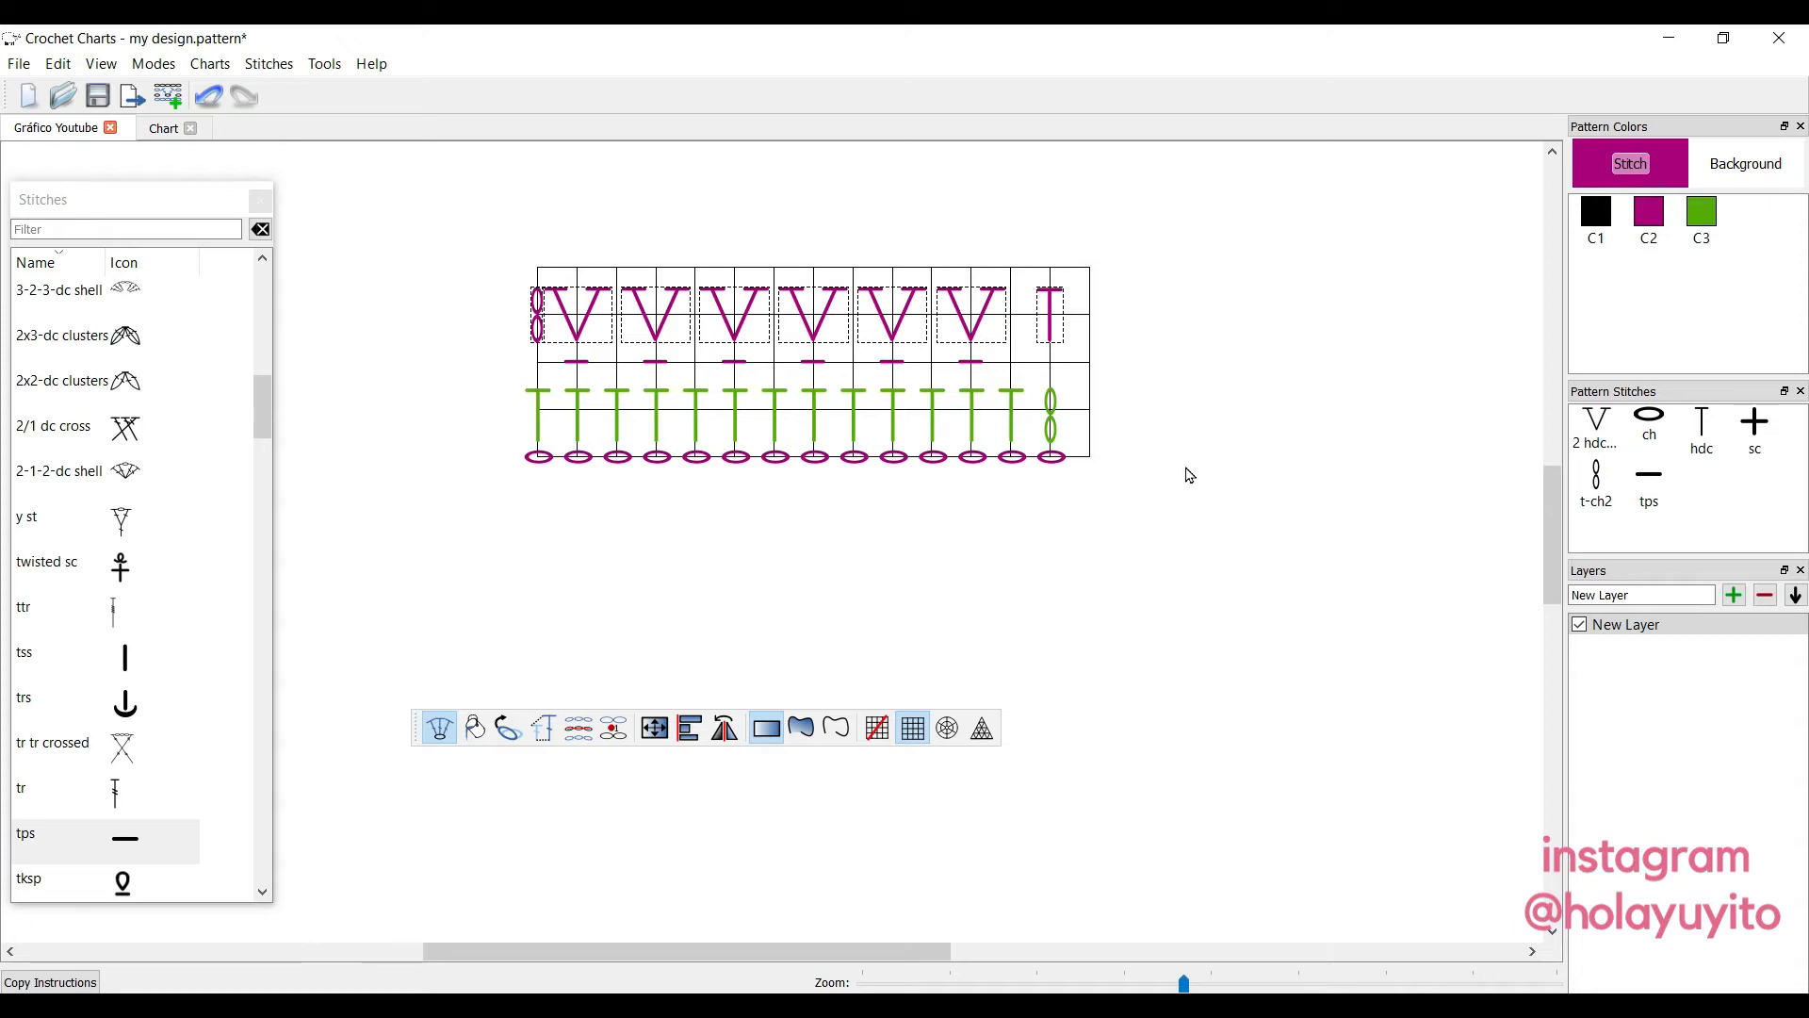
key(Down)
key(Down)
key(Down)
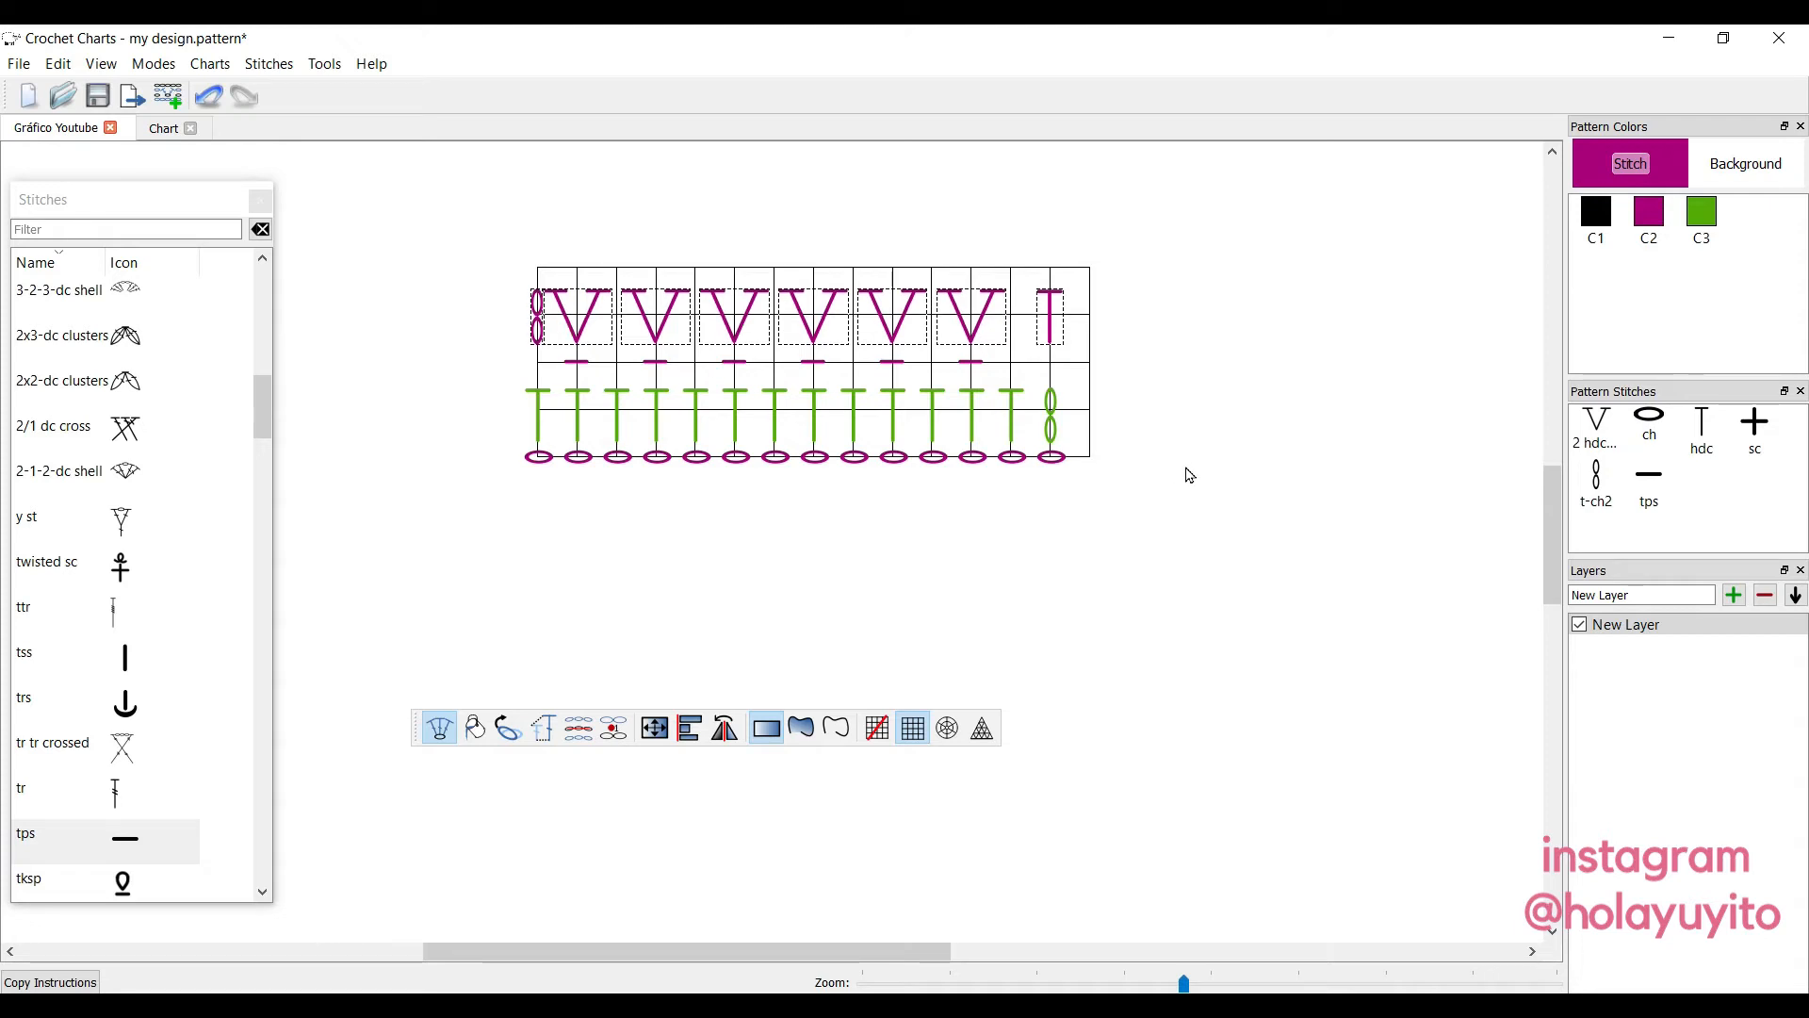
key(Down)
key(Down)
key(Down)
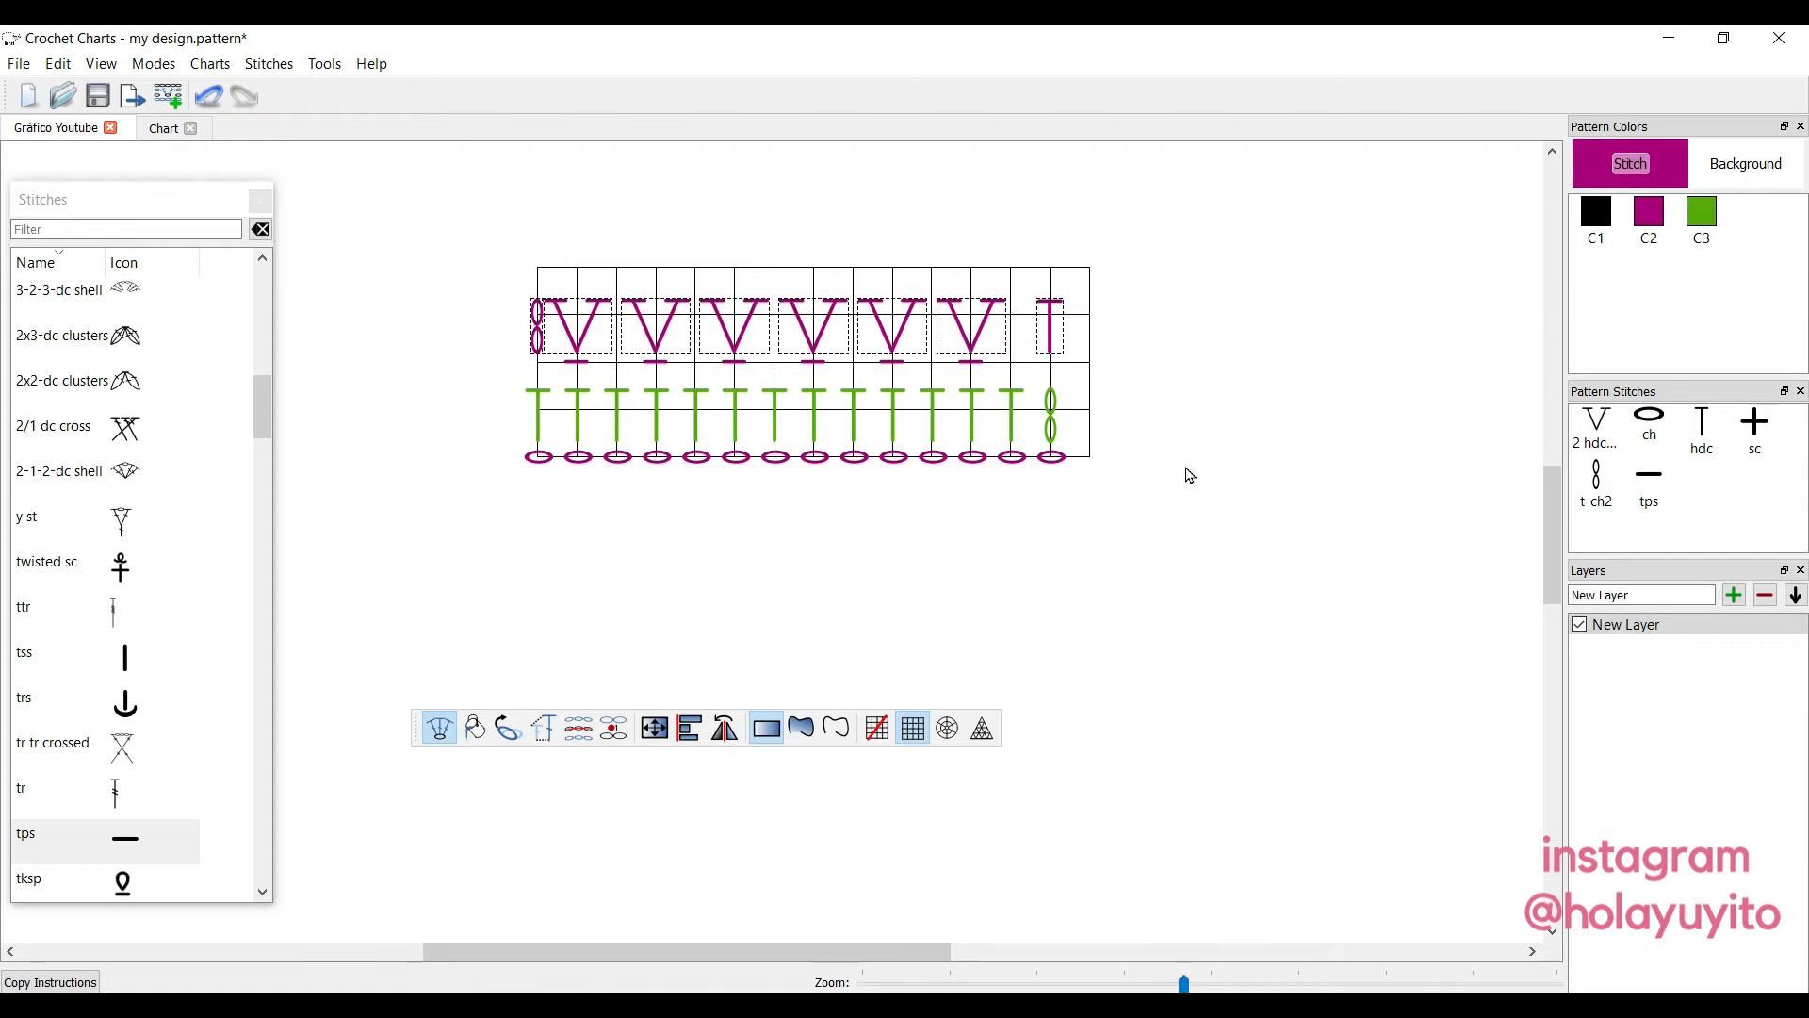
key(Down)
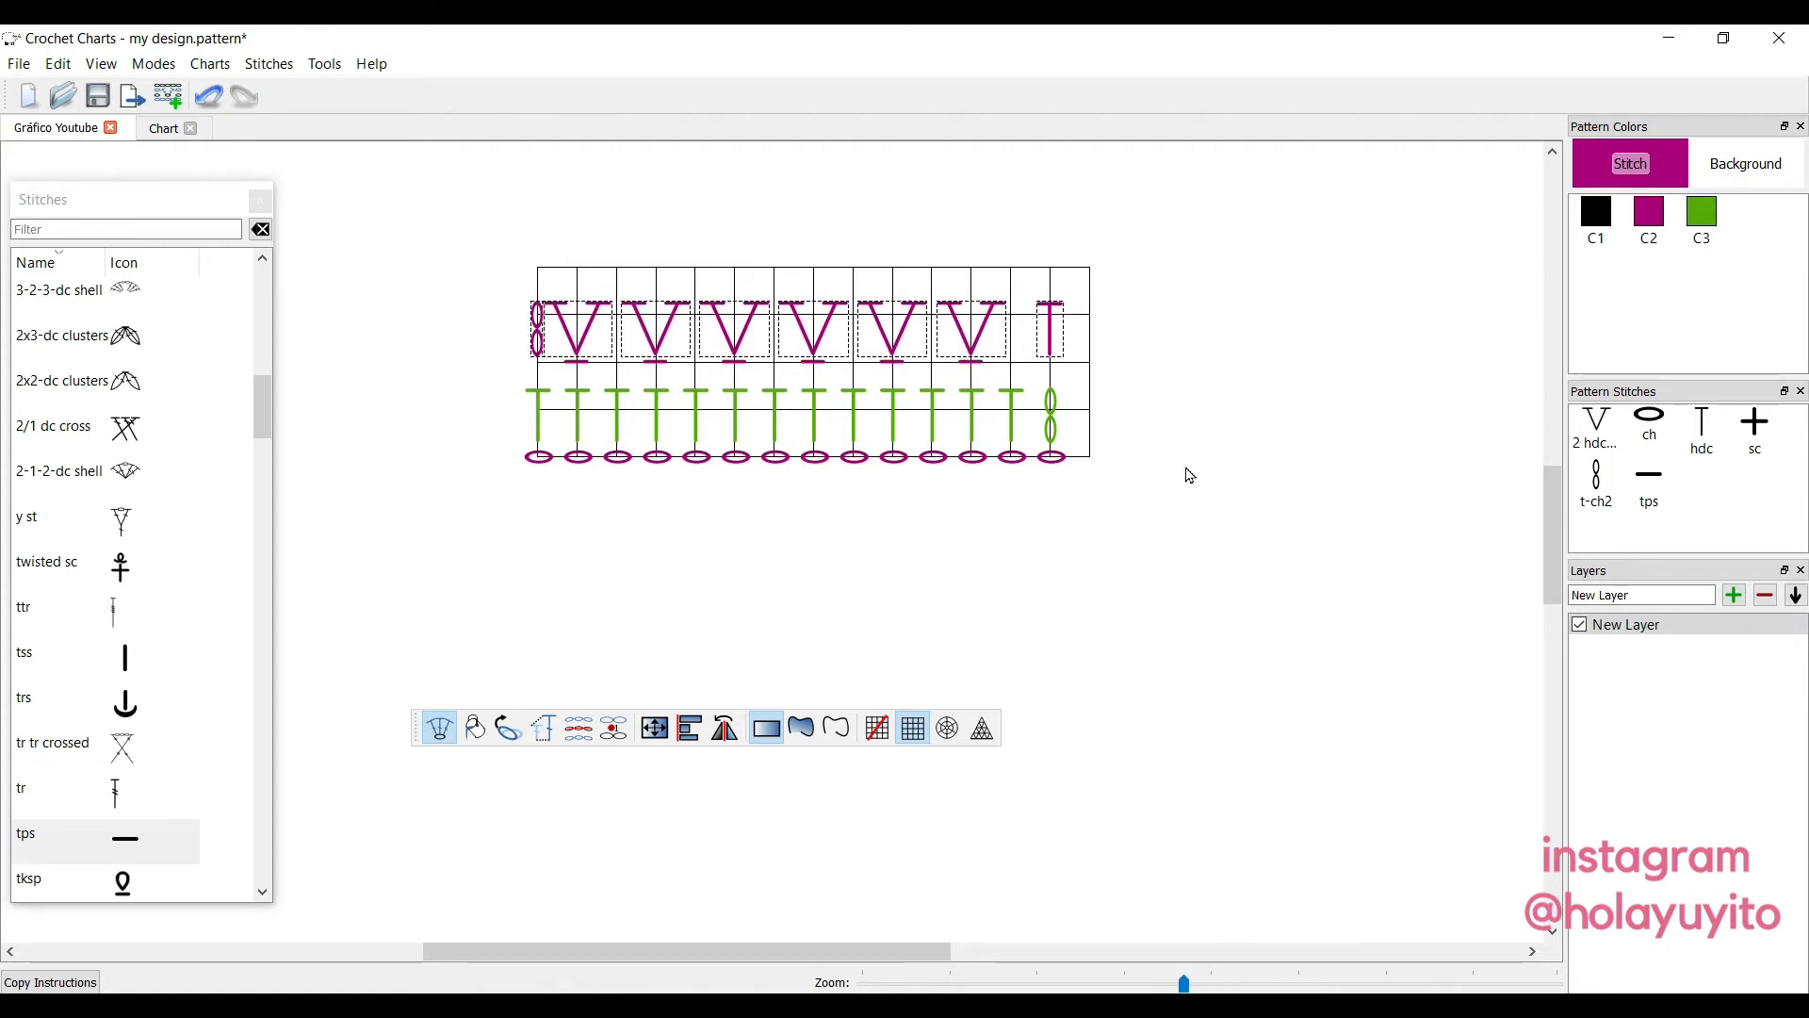
click(1198, 368)
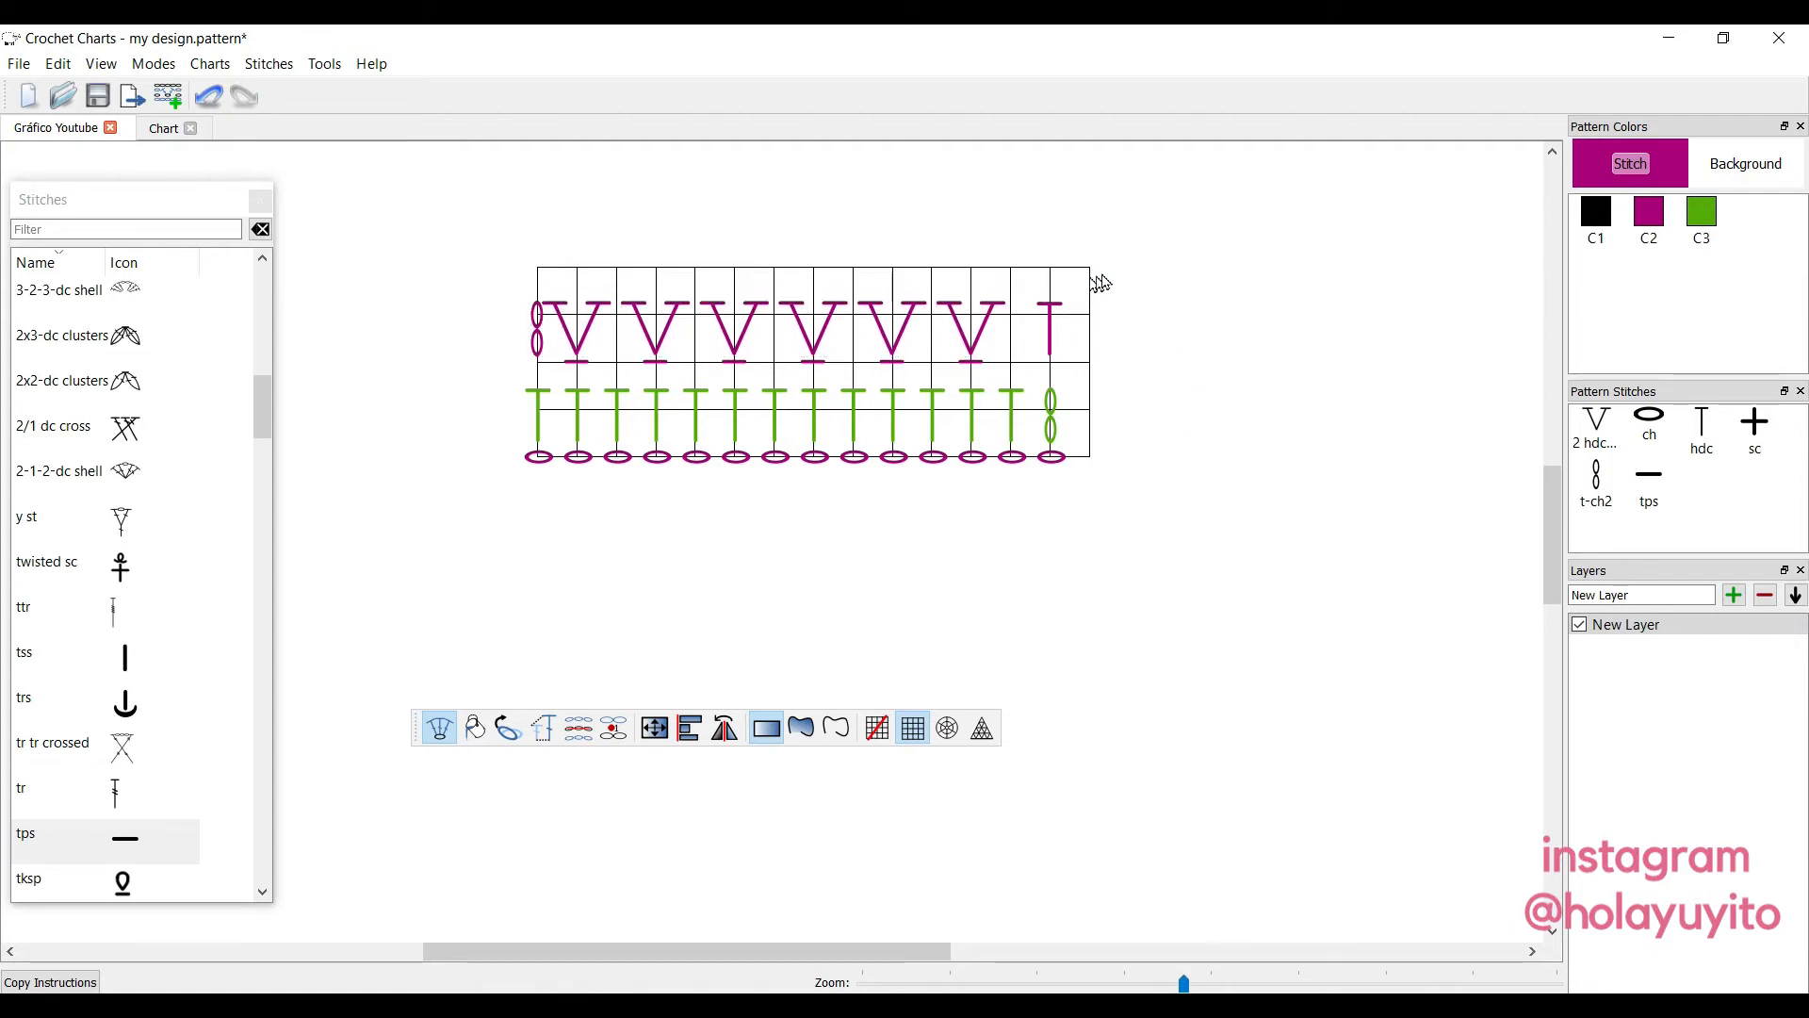
Nudge the whole magenta row, including its tps bars, down to just above the green hdc row and deselect it.
drag(1138, 251, 513, 372)
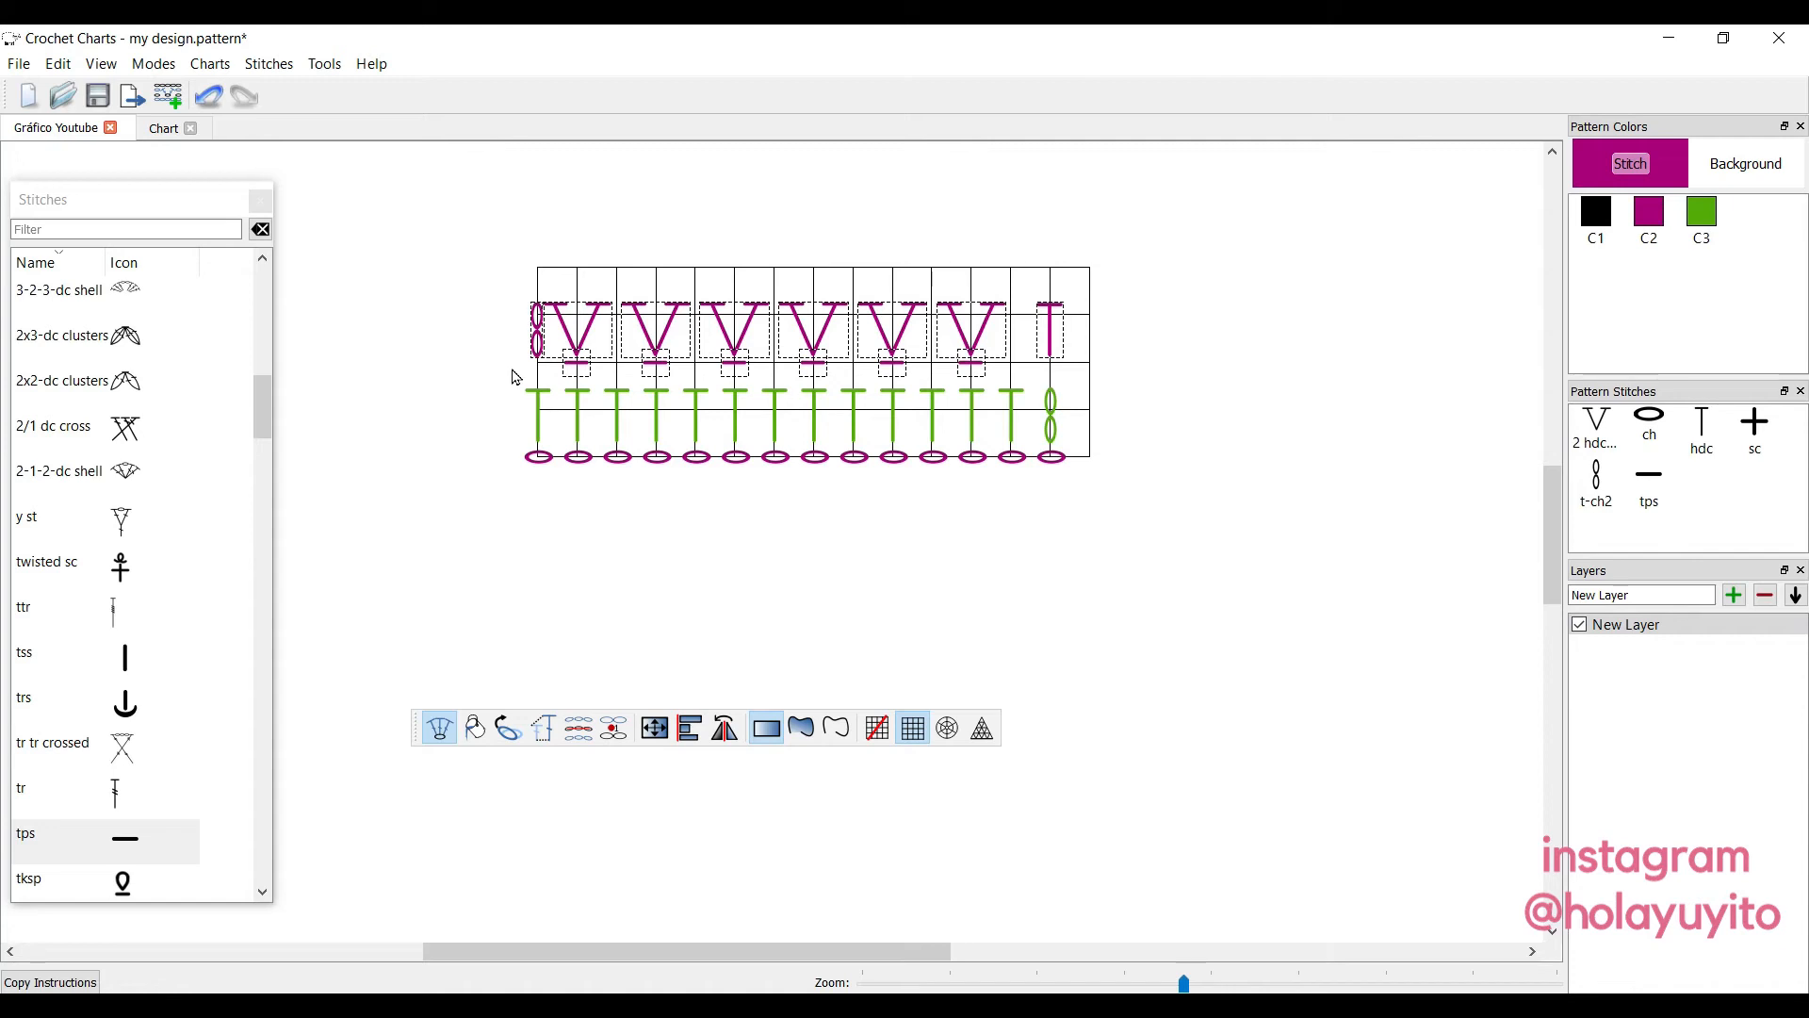
key(Down)
key(Down)
key(Down)
key(Down)
key(Down)
key(Down)
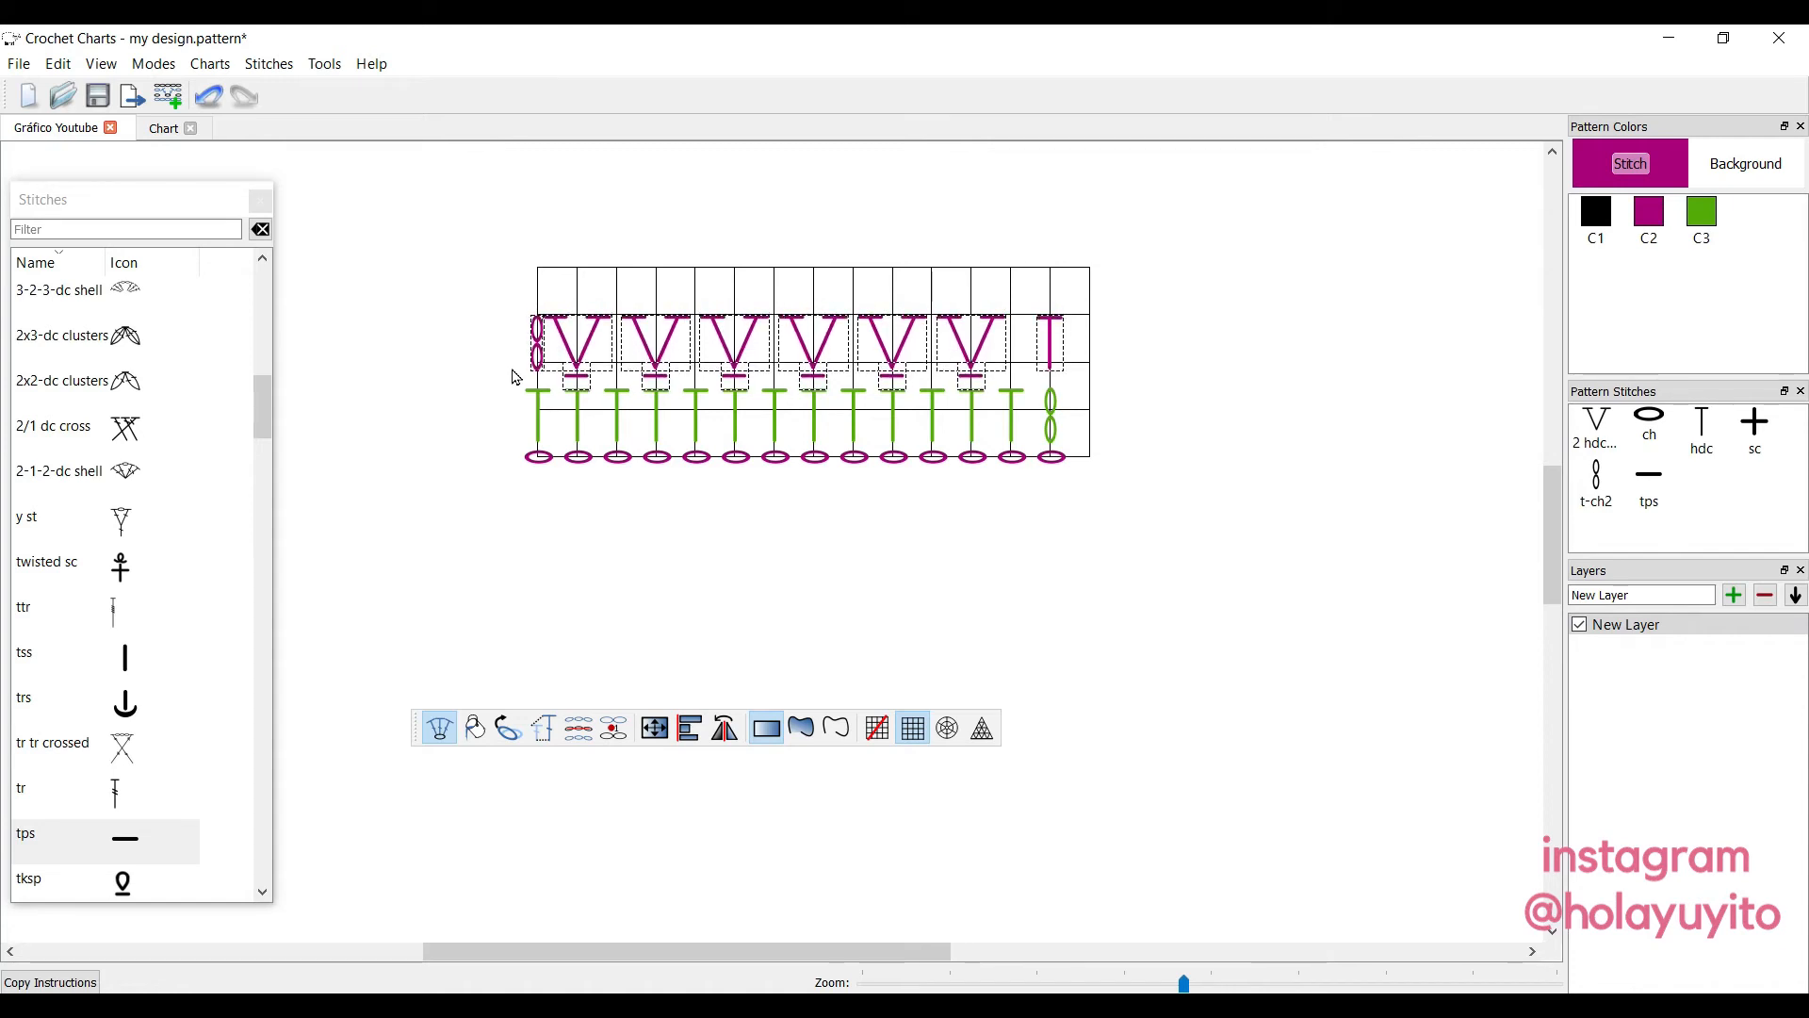
key(Down)
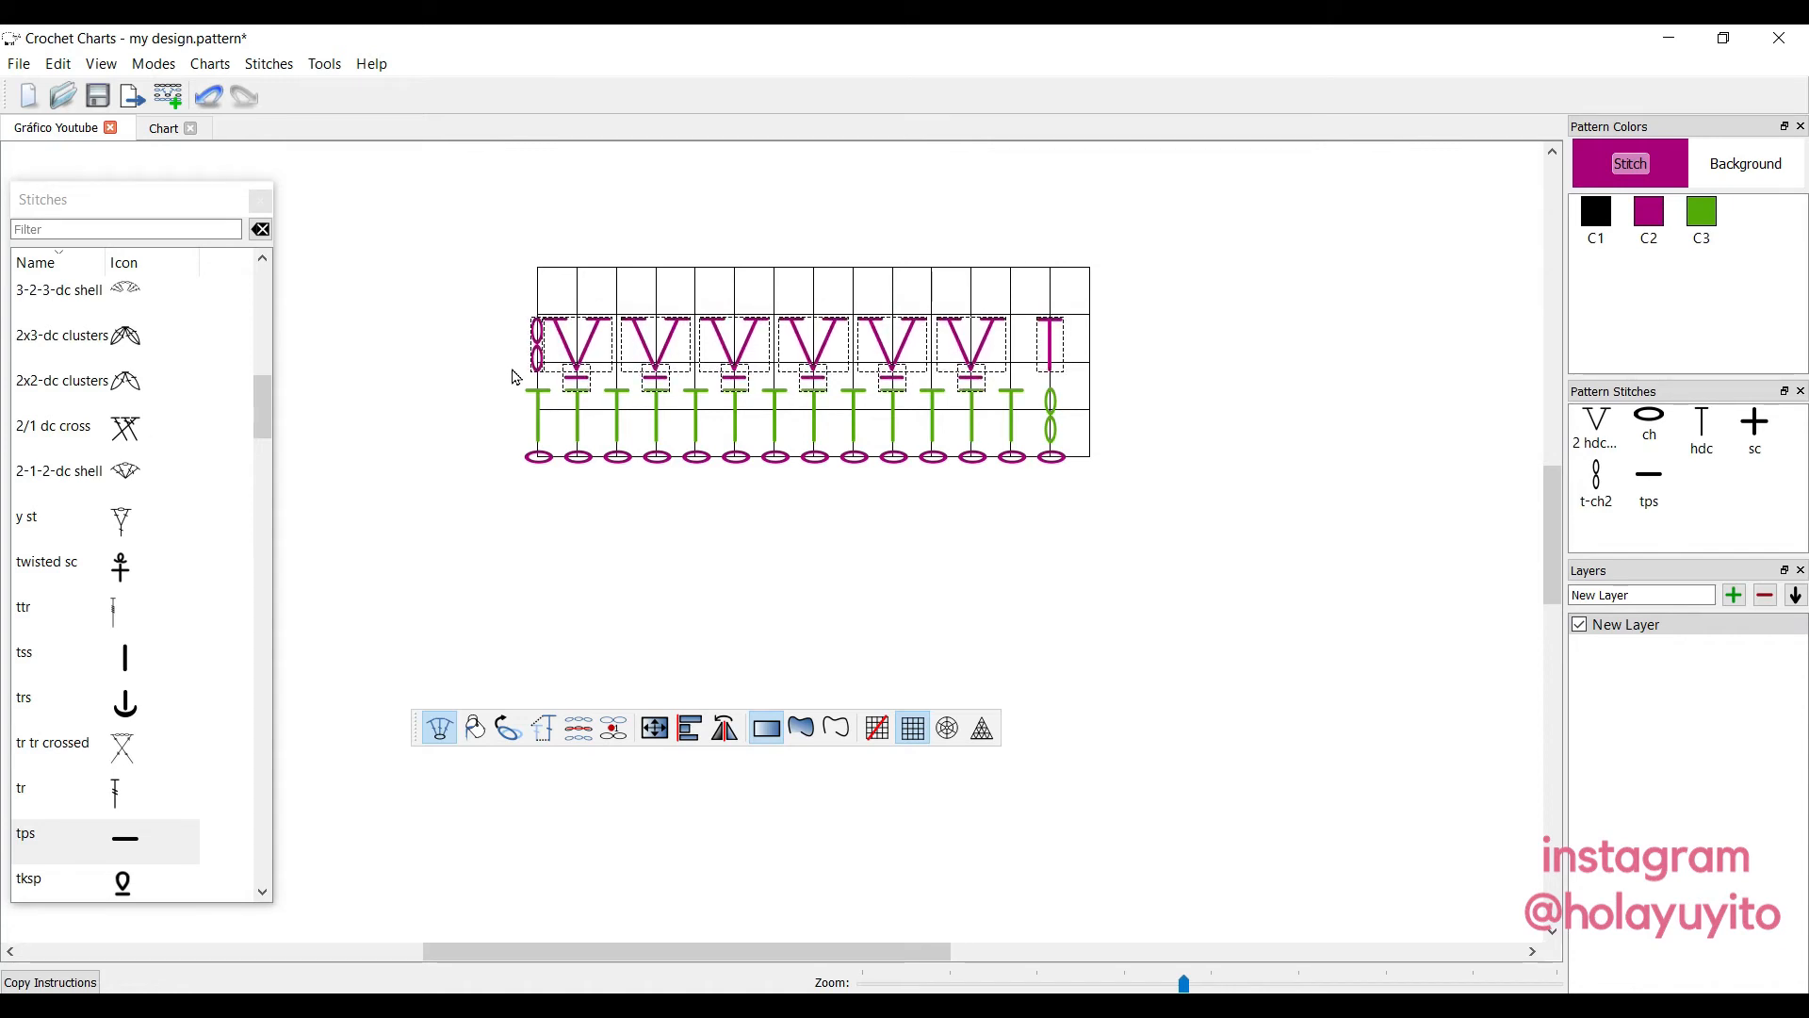
click(1138, 422)
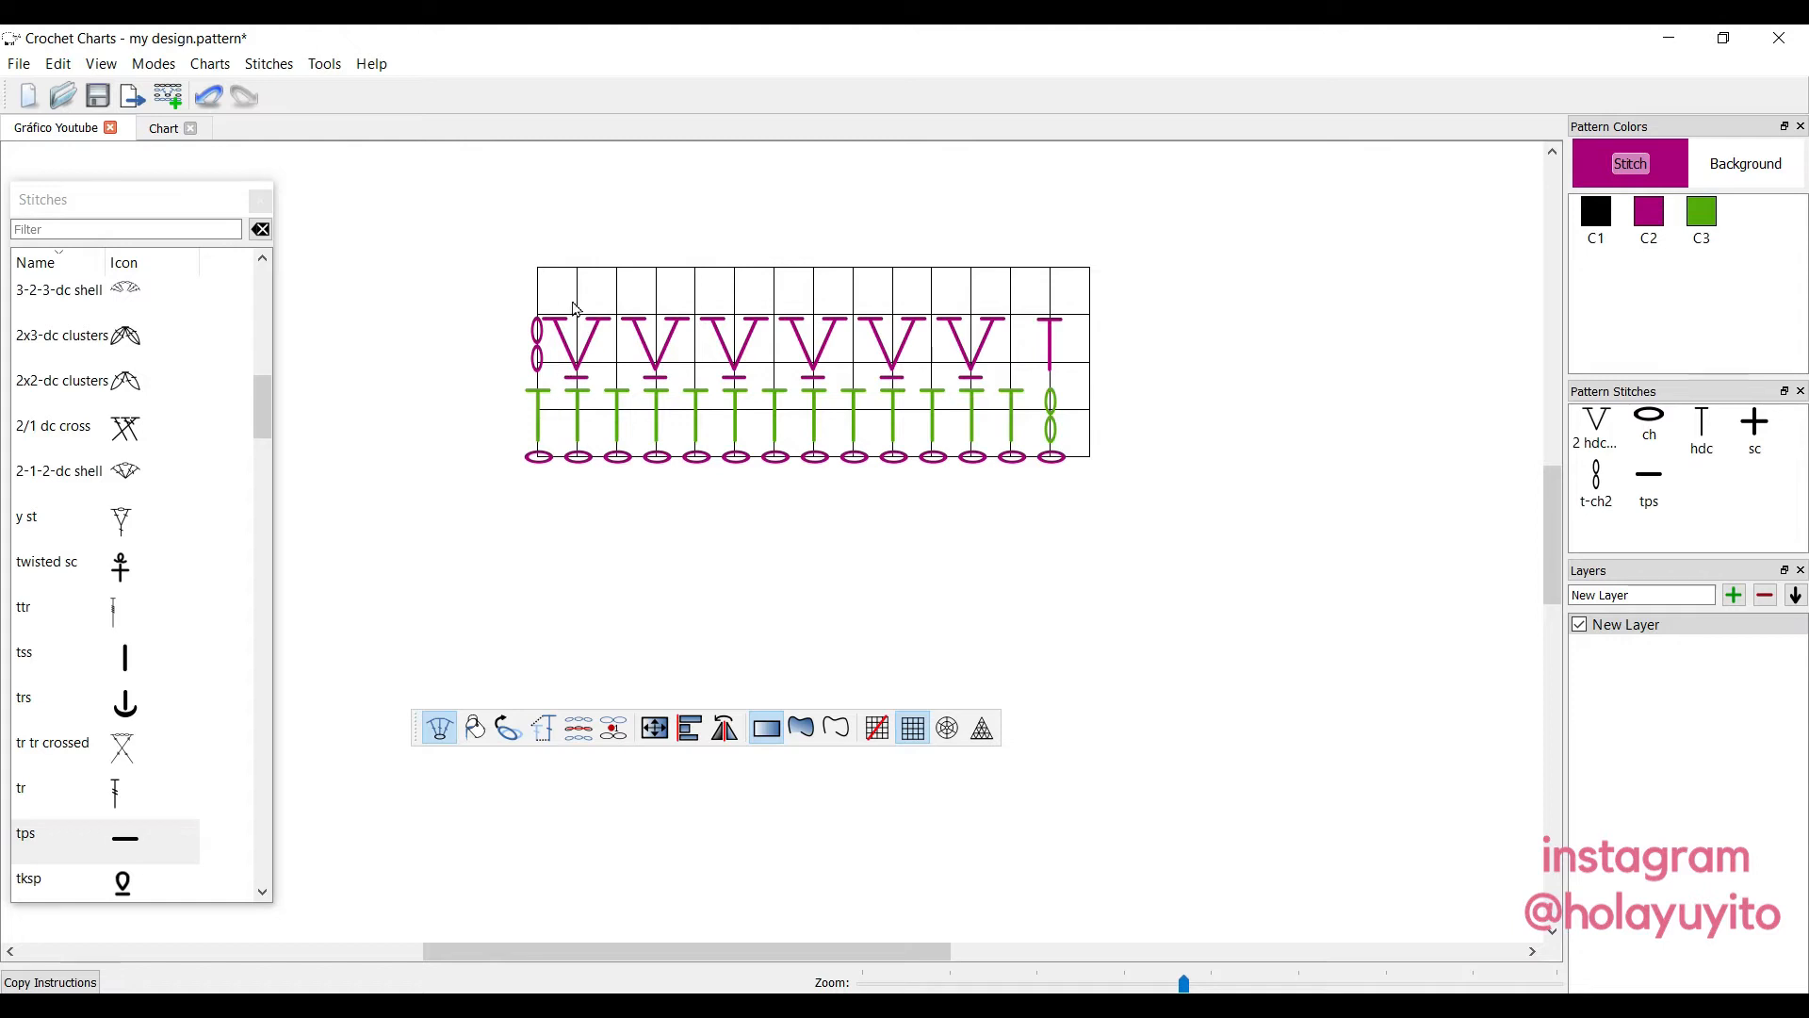
Start a third row with nine hdc blo stitches in green C3, one per column from the t-ch2 side along the grid's upper edge.
click(161, 230)
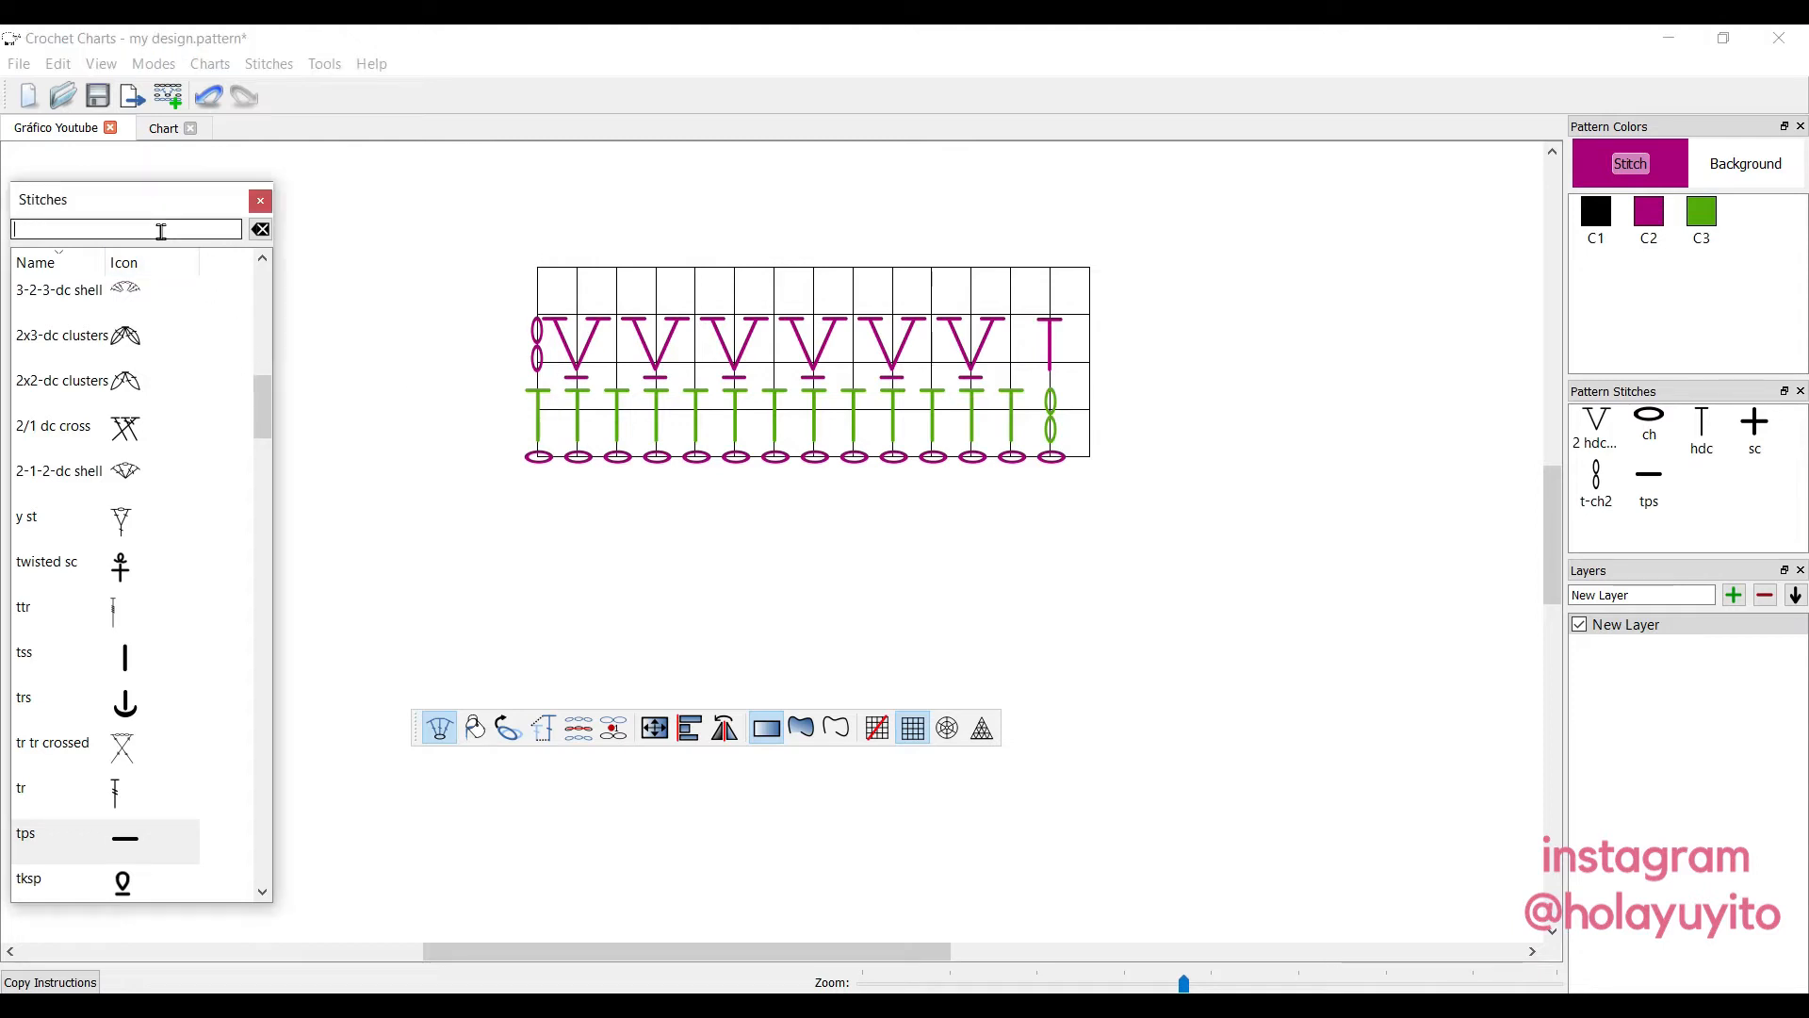
text(hdc)
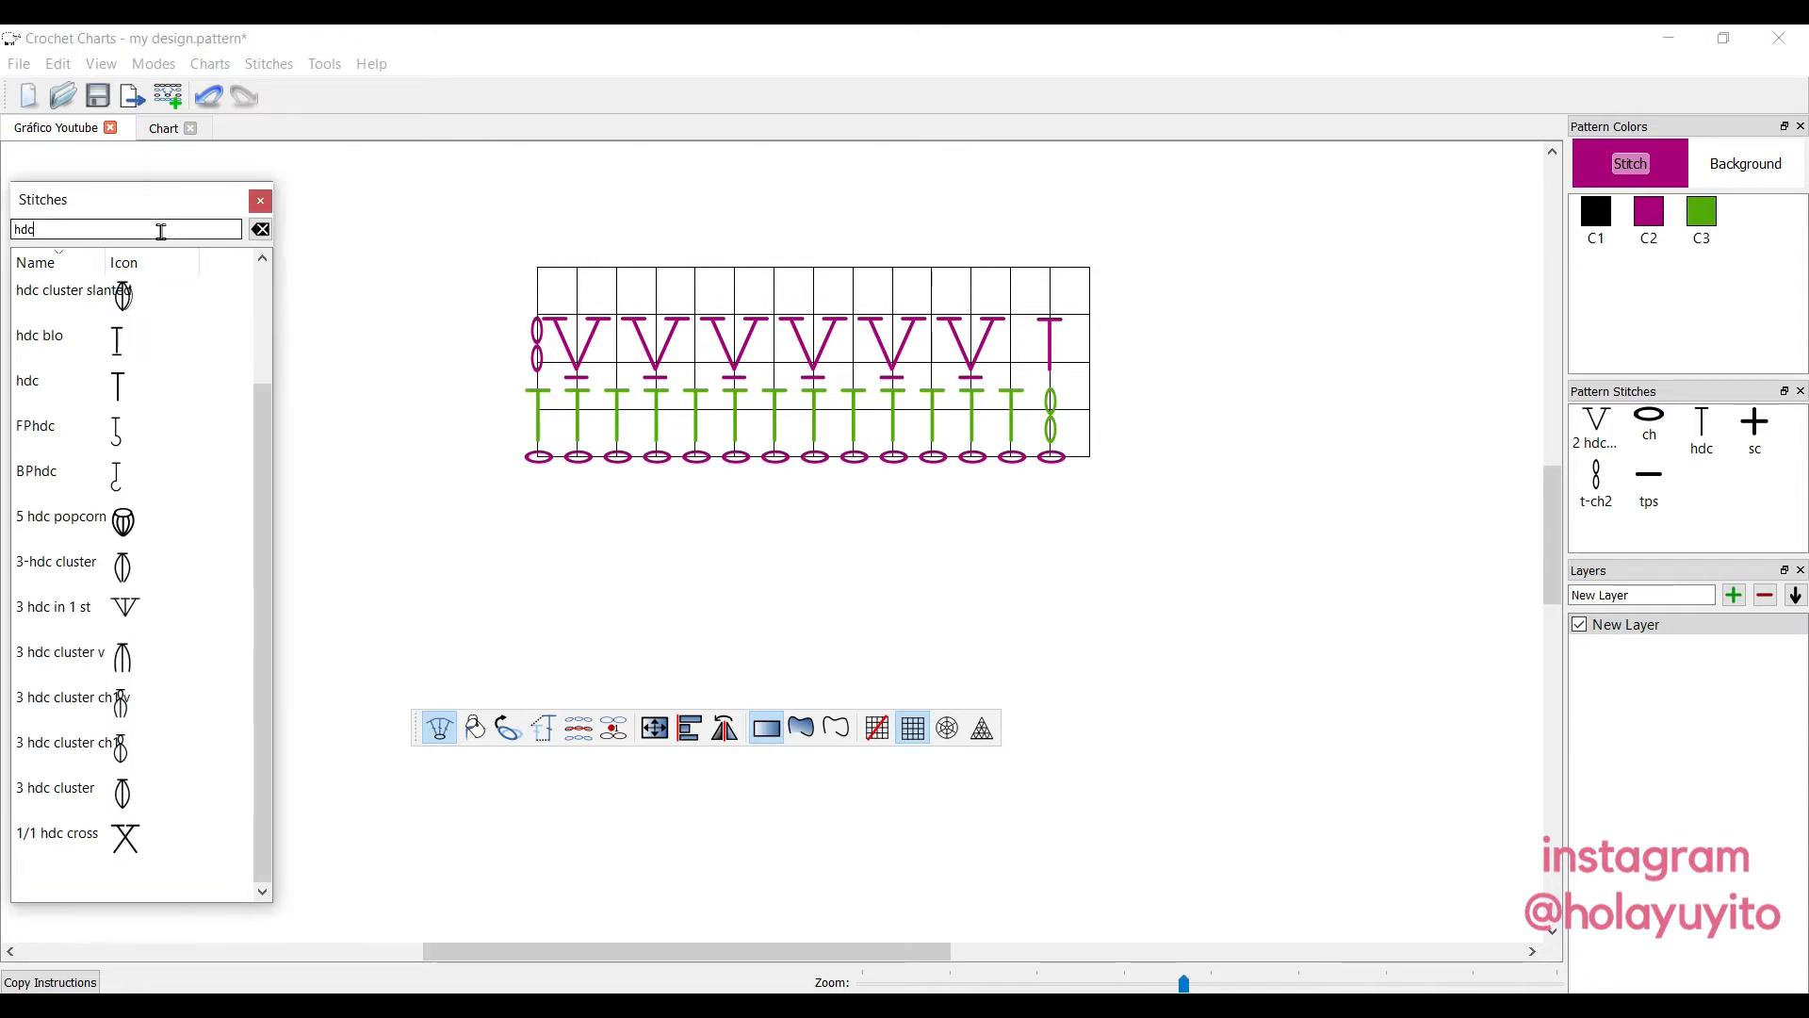
click(115, 345)
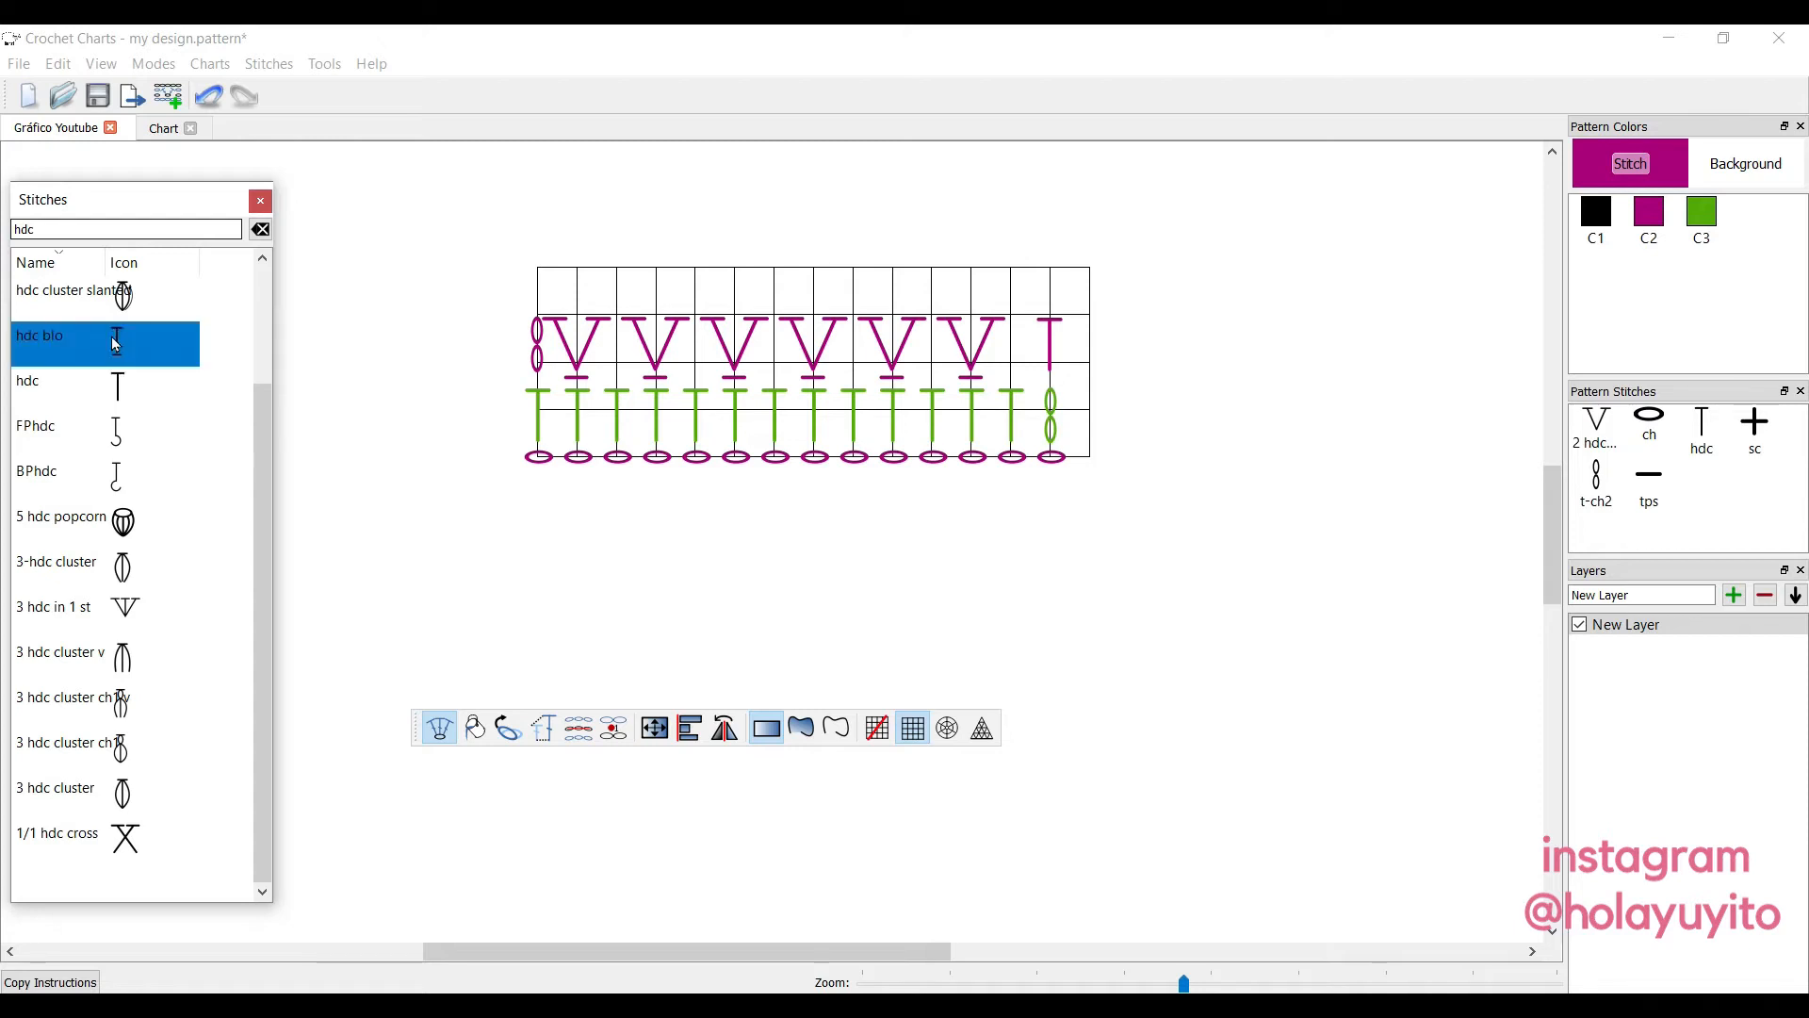
click(1709, 228)
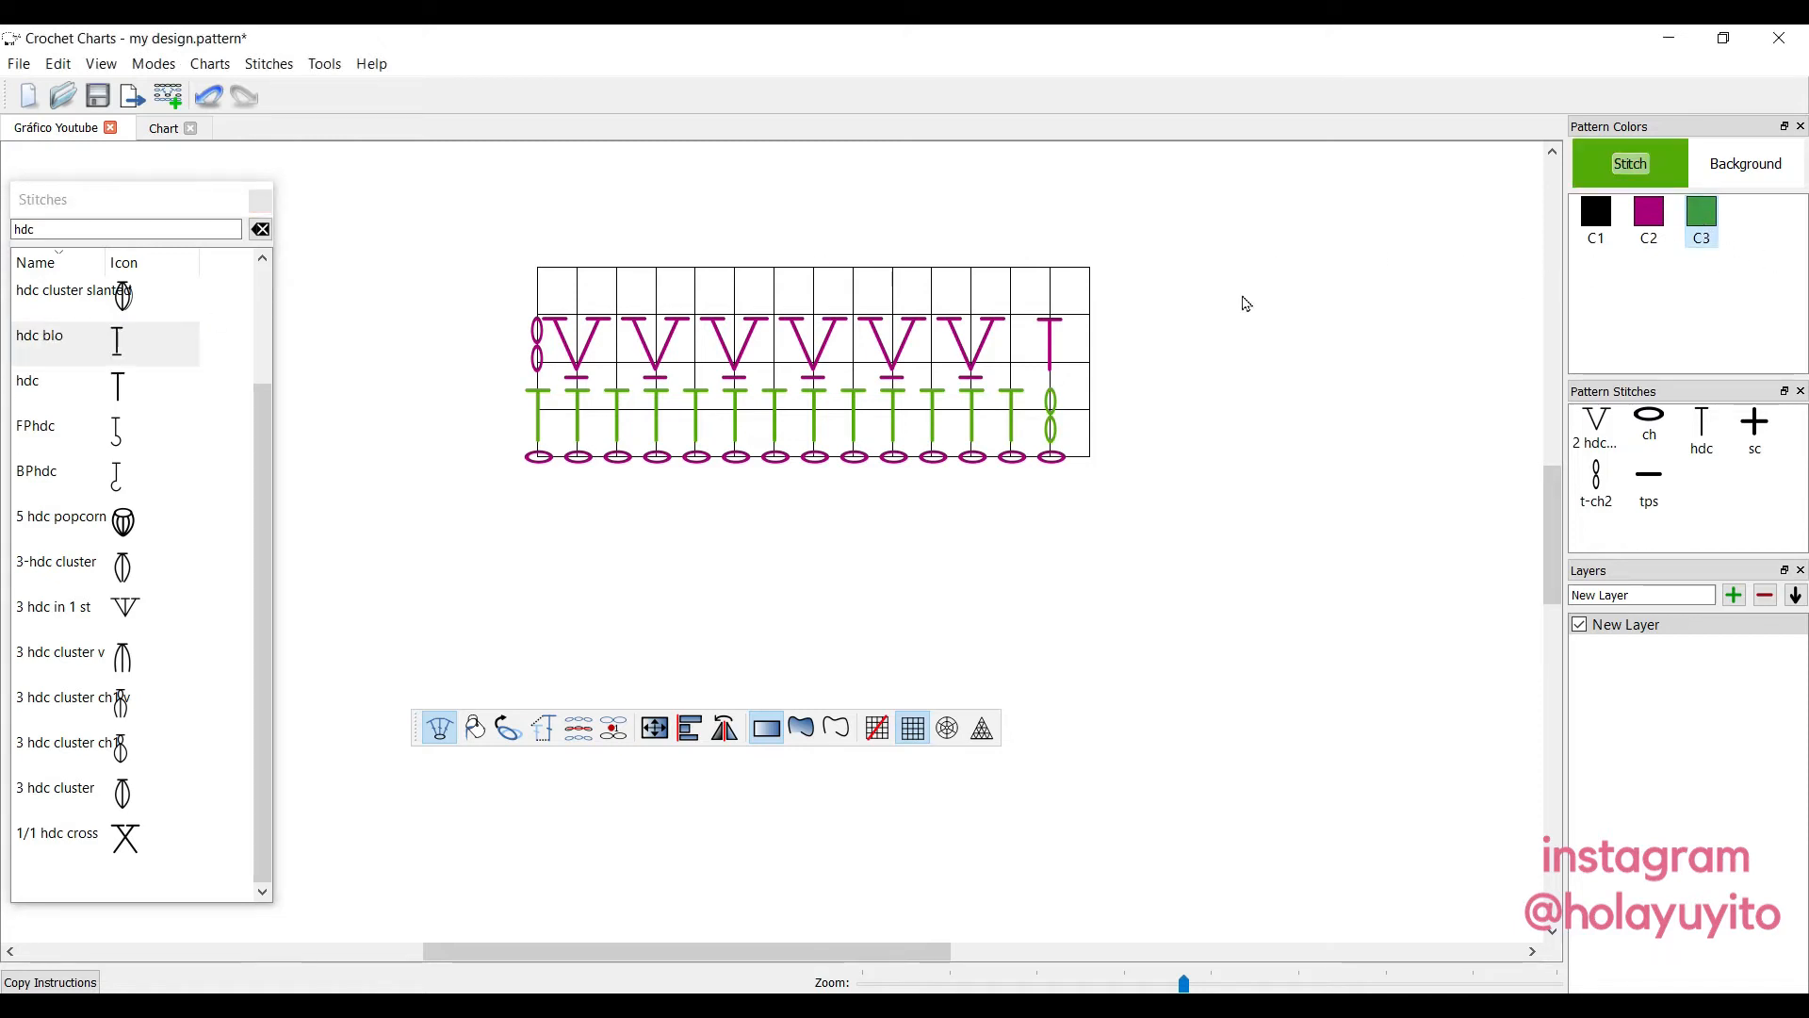
click(538, 271)
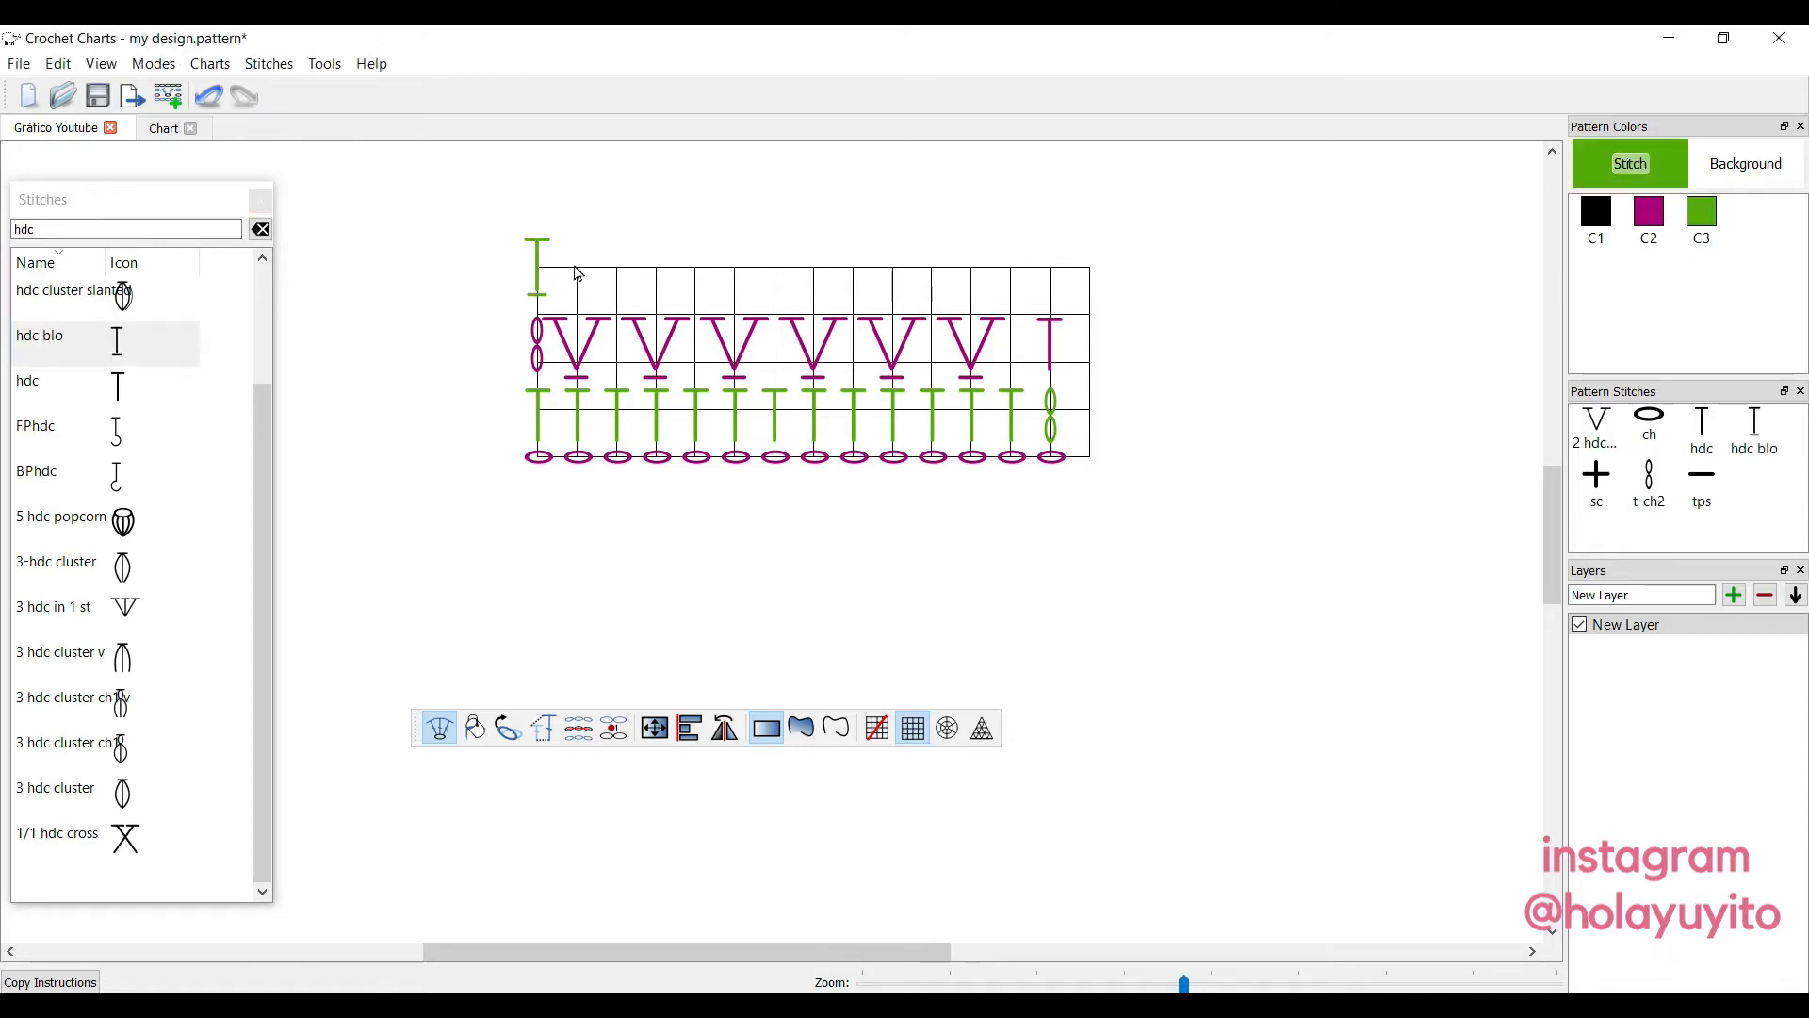
click(579, 274)
click(611, 272)
click(655, 274)
click(699, 273)
click(739, 274)
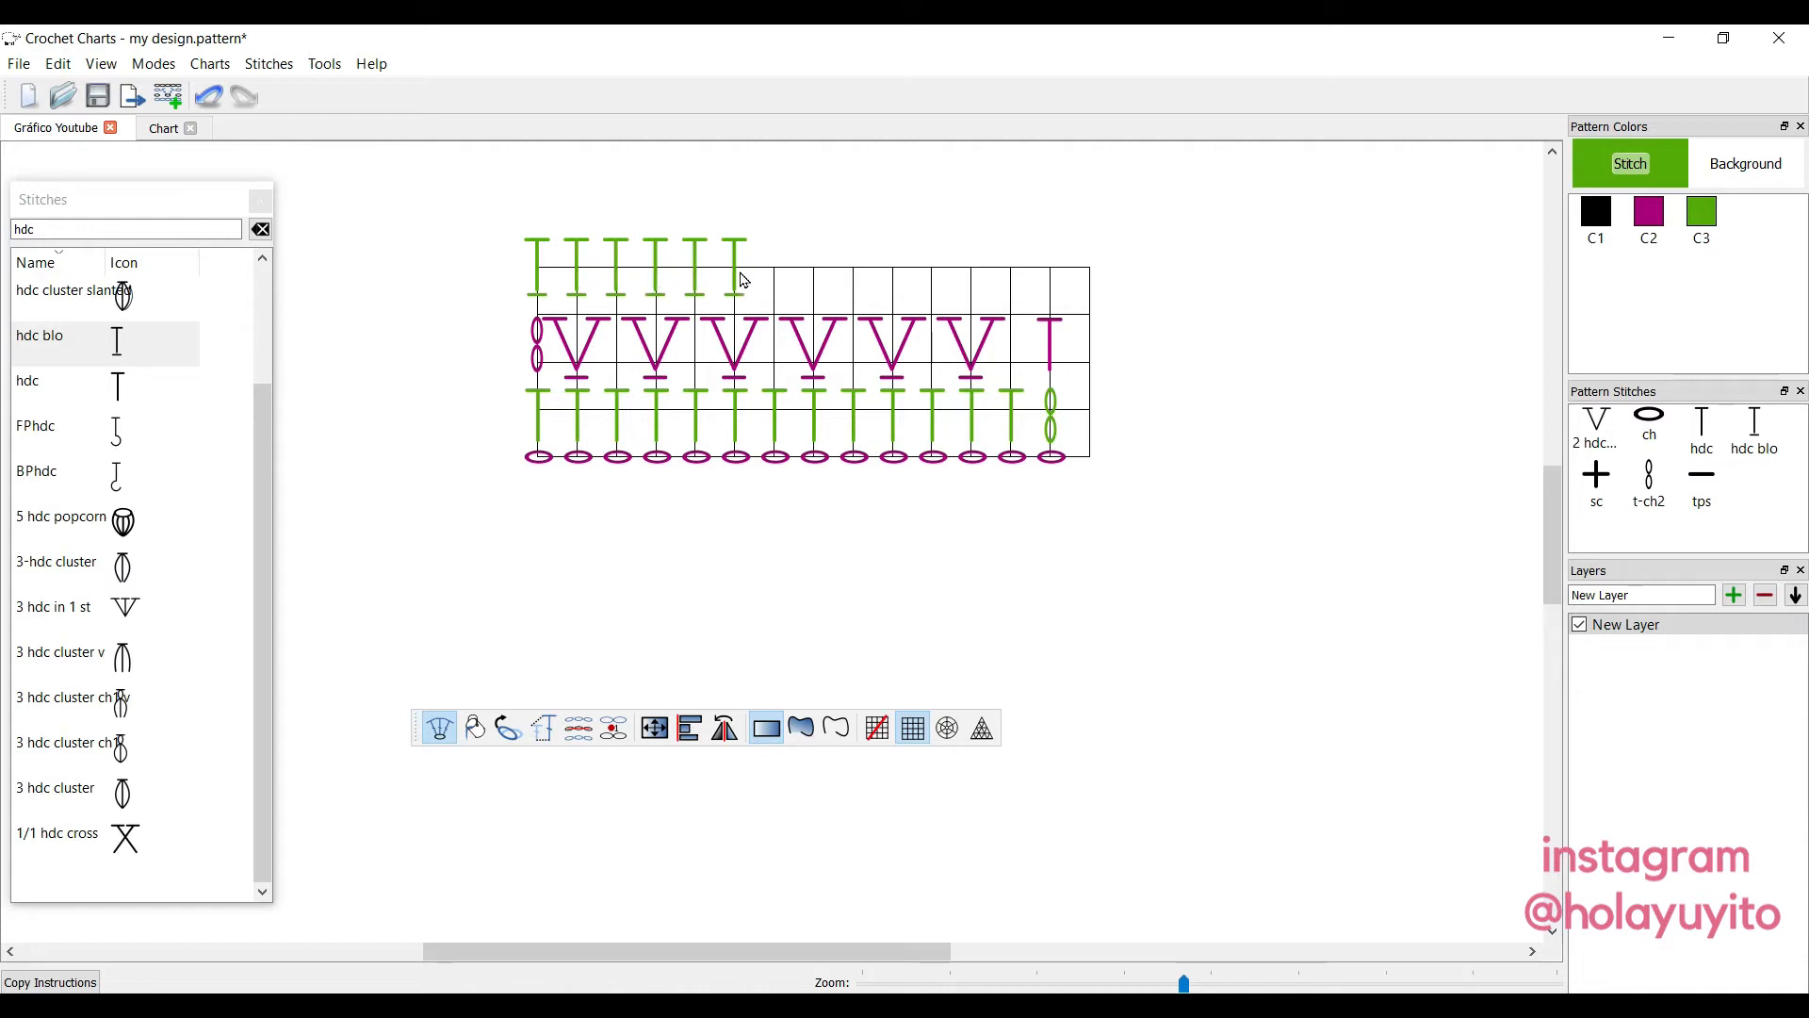
click(775, 279)
click(814, 281)
click(854, 282)
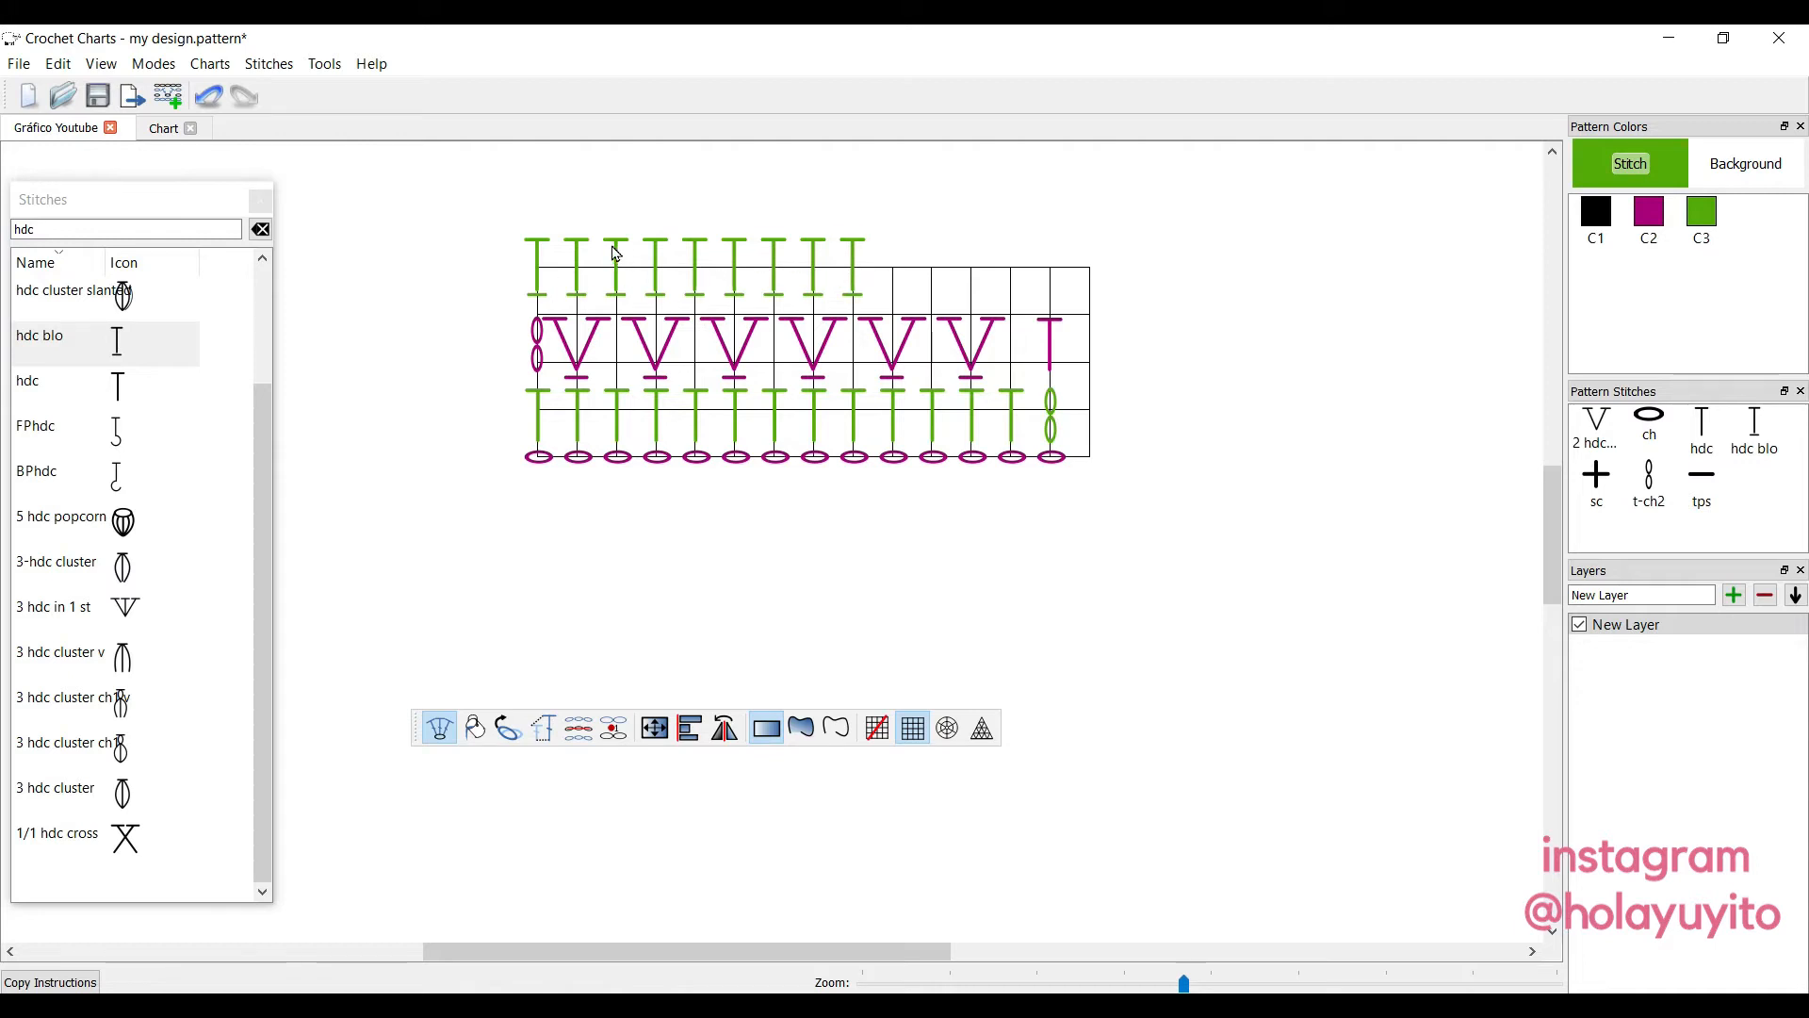
Hide the grid and freely shift the first five green hdc blo stitches out of their even spacing.
click(570, 273)
mouse_move(570, 273)
mouse_down()
mouse_move(543, 274)
mouse_move(616, 272)
mouse_move(558, 273)
mouse_move(573, 273)
mouse_up()
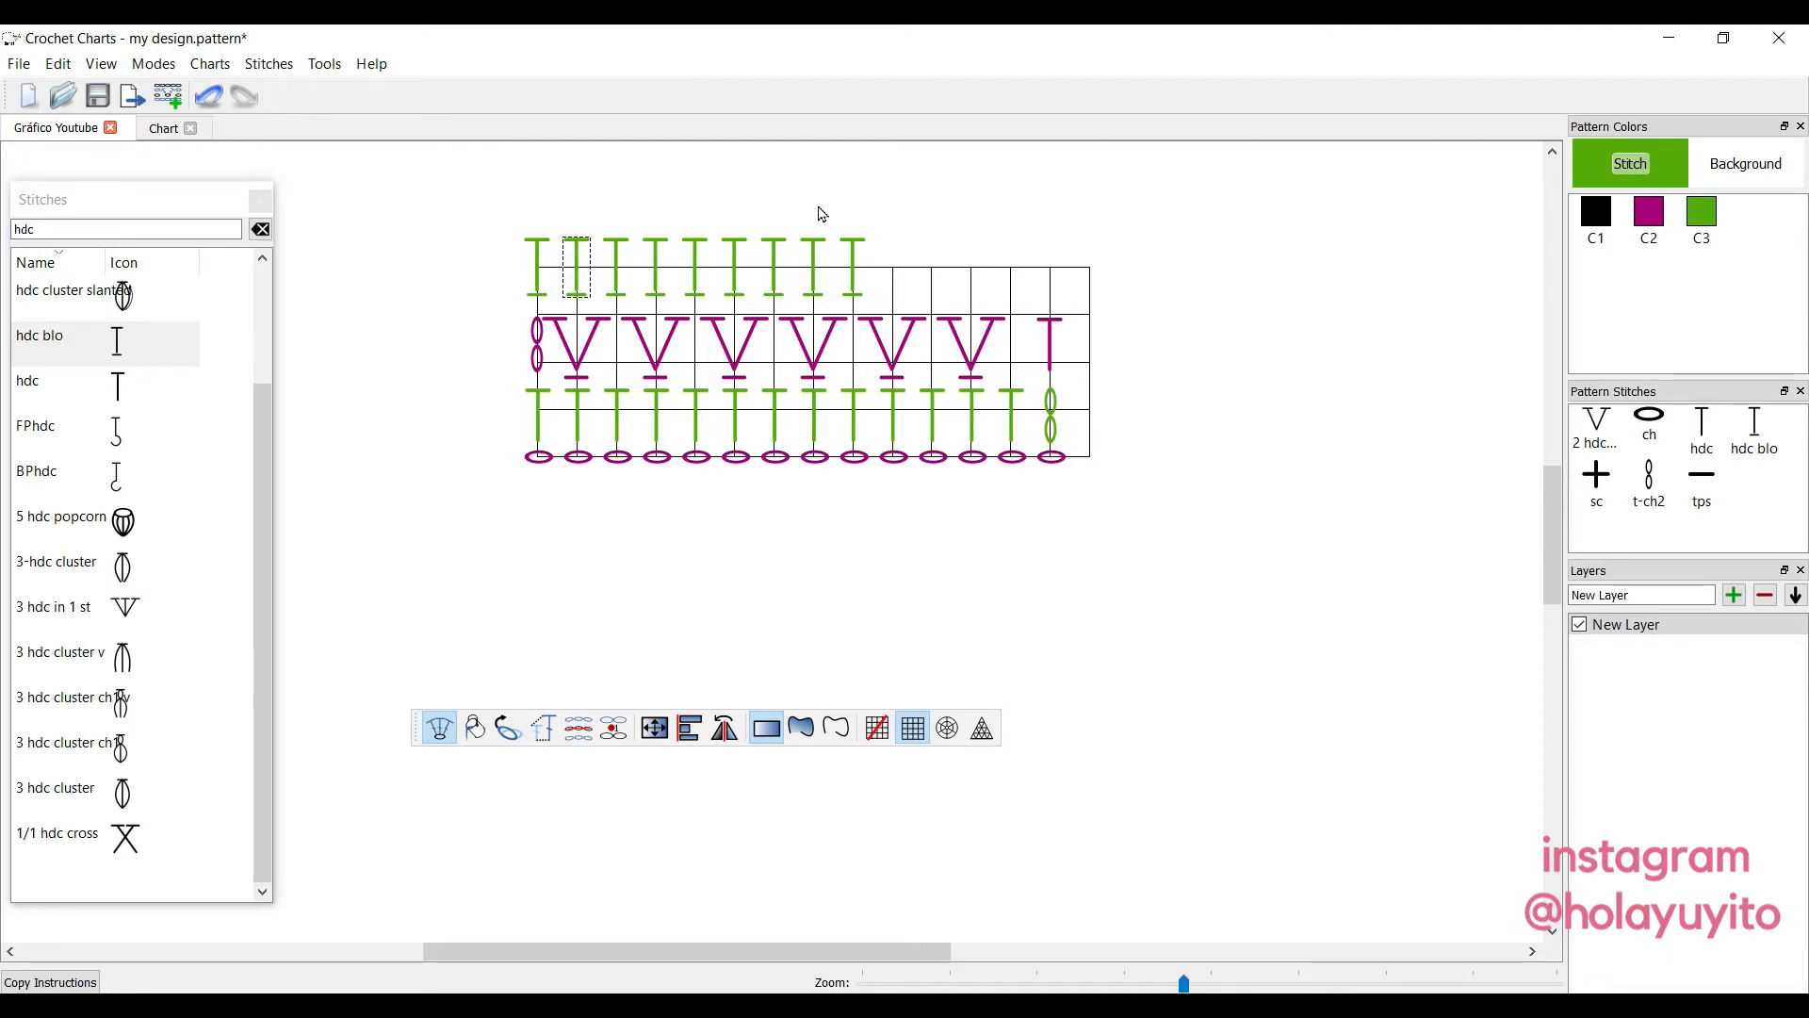
click(886, 727)
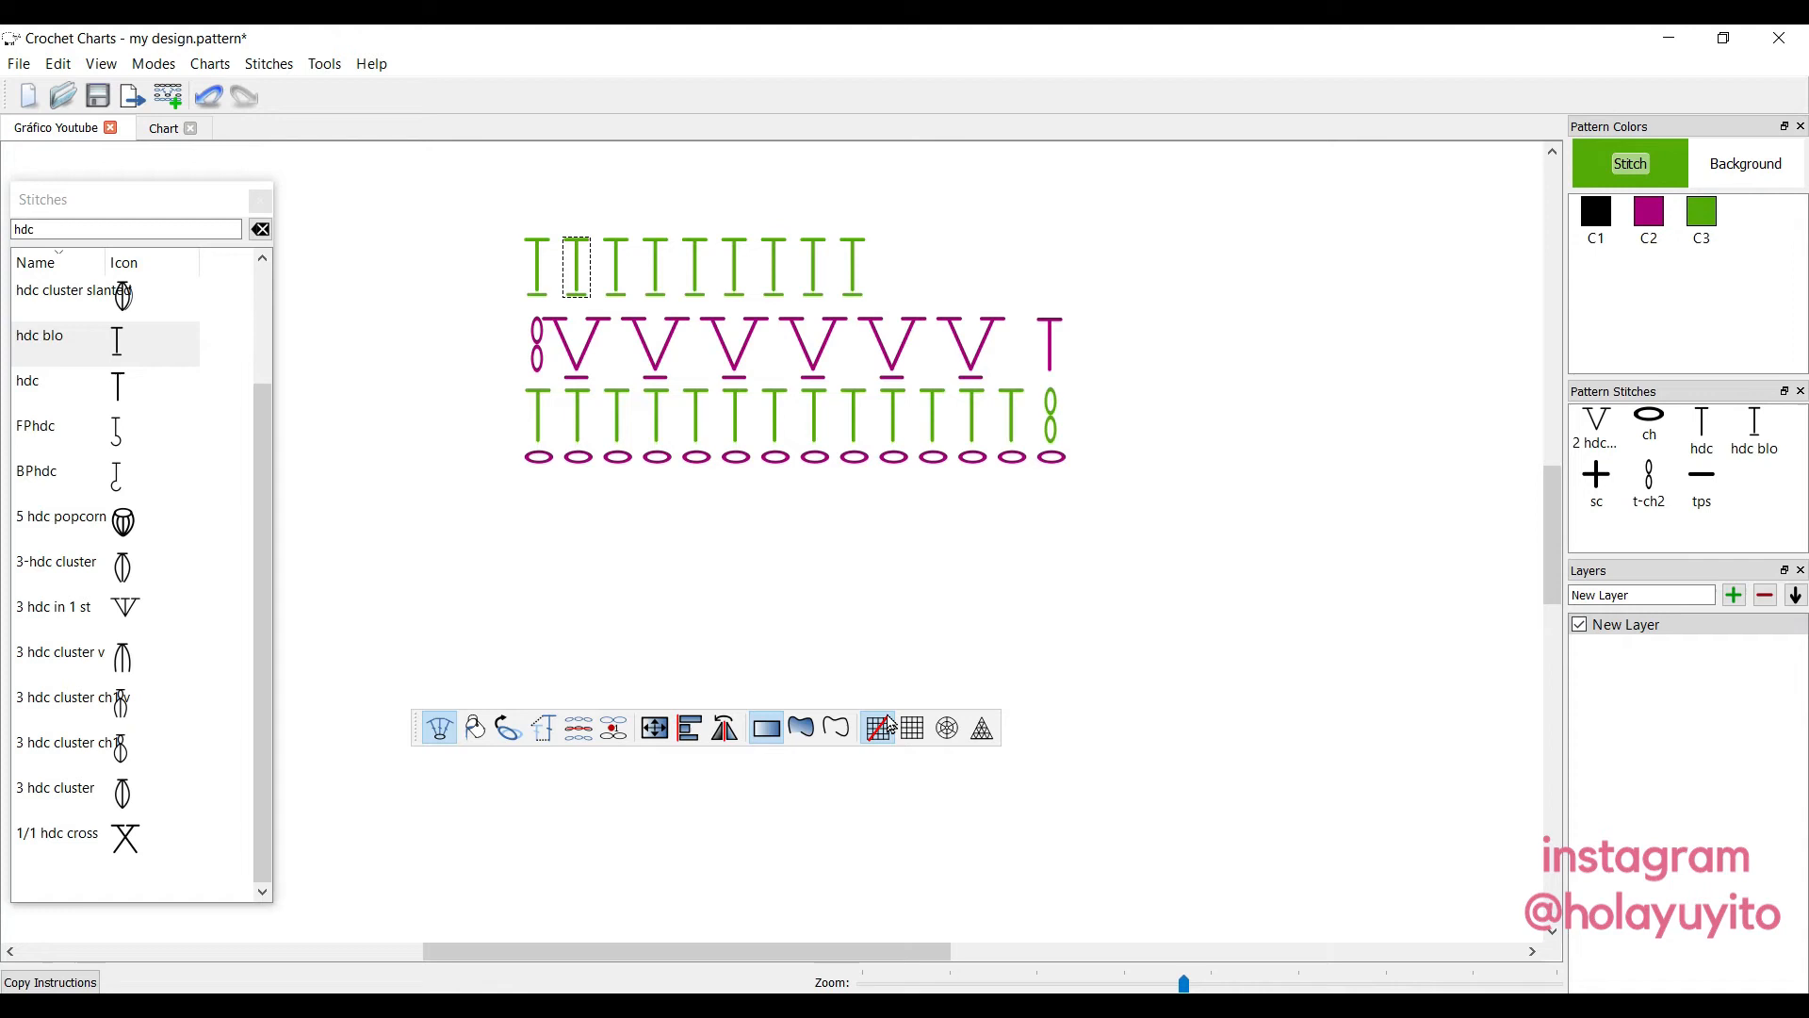
click(620, 226)
drag(538, 271, 689, 286)
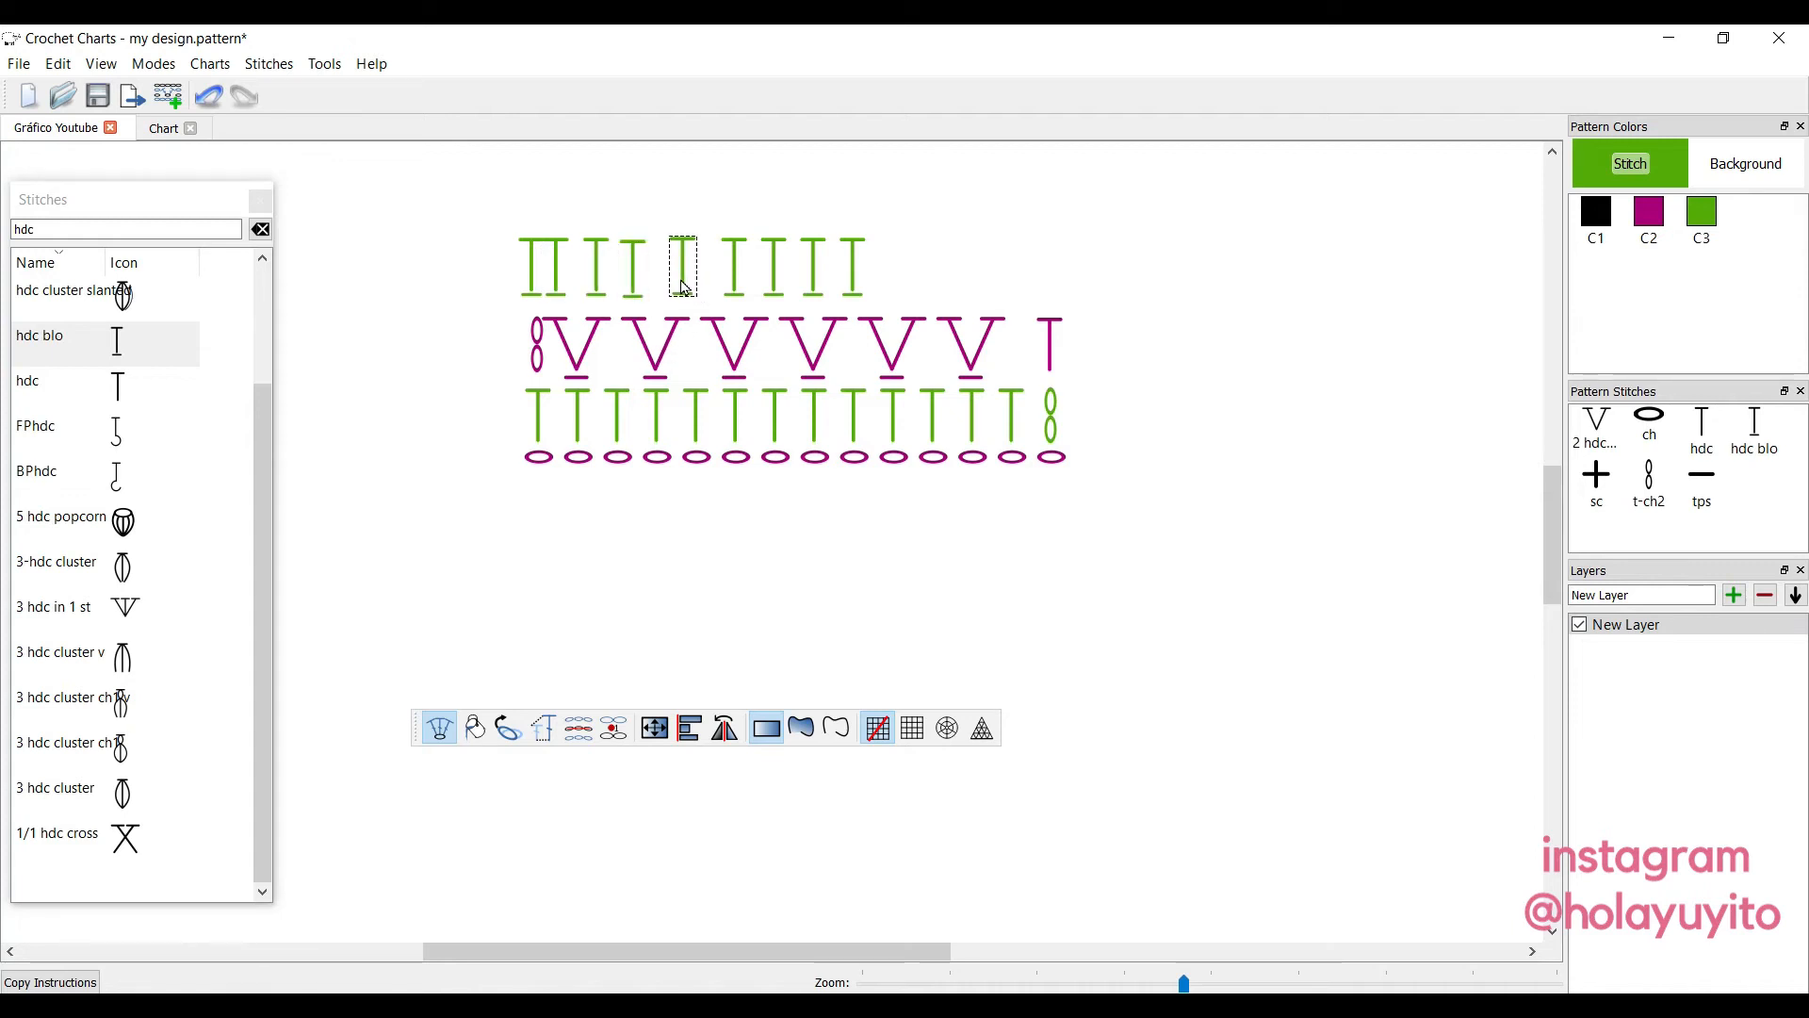
Shift the other four hdc blo stitches, align all nine along their bottom edges with Align and Distribute, and show the square grid again.
click(691, 728)
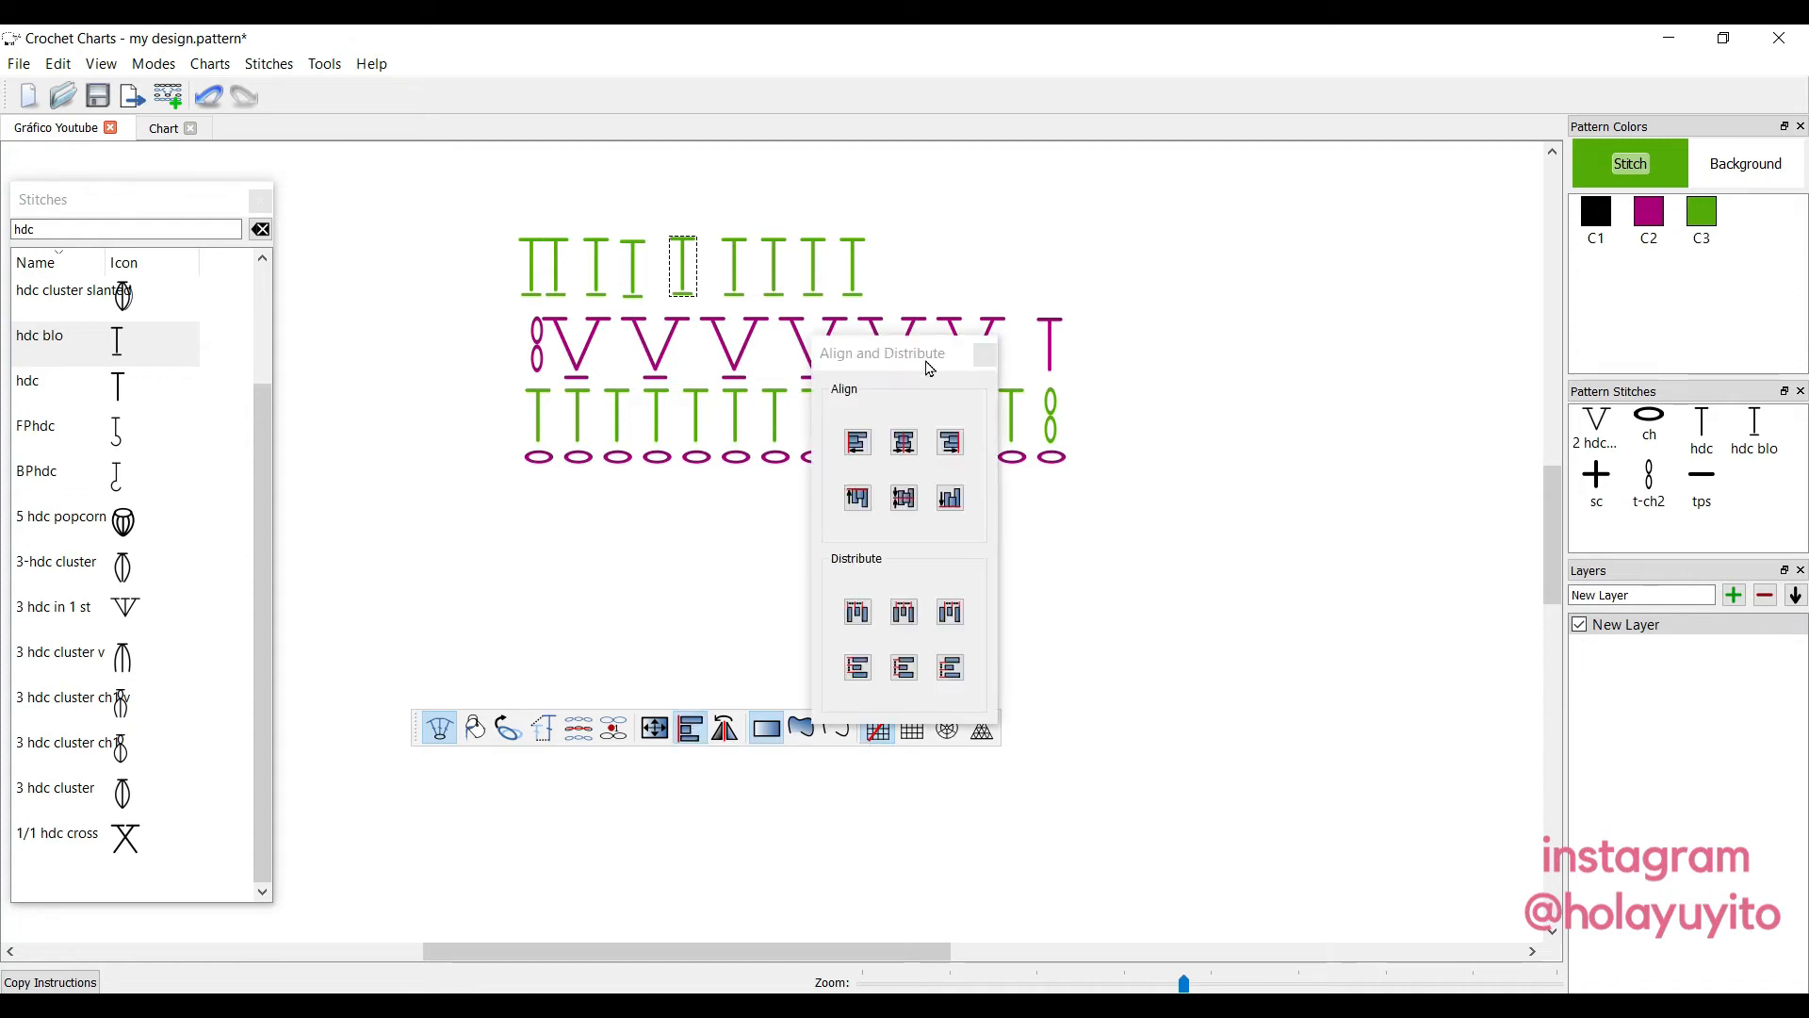
drag(930, 367, 1357, 253)
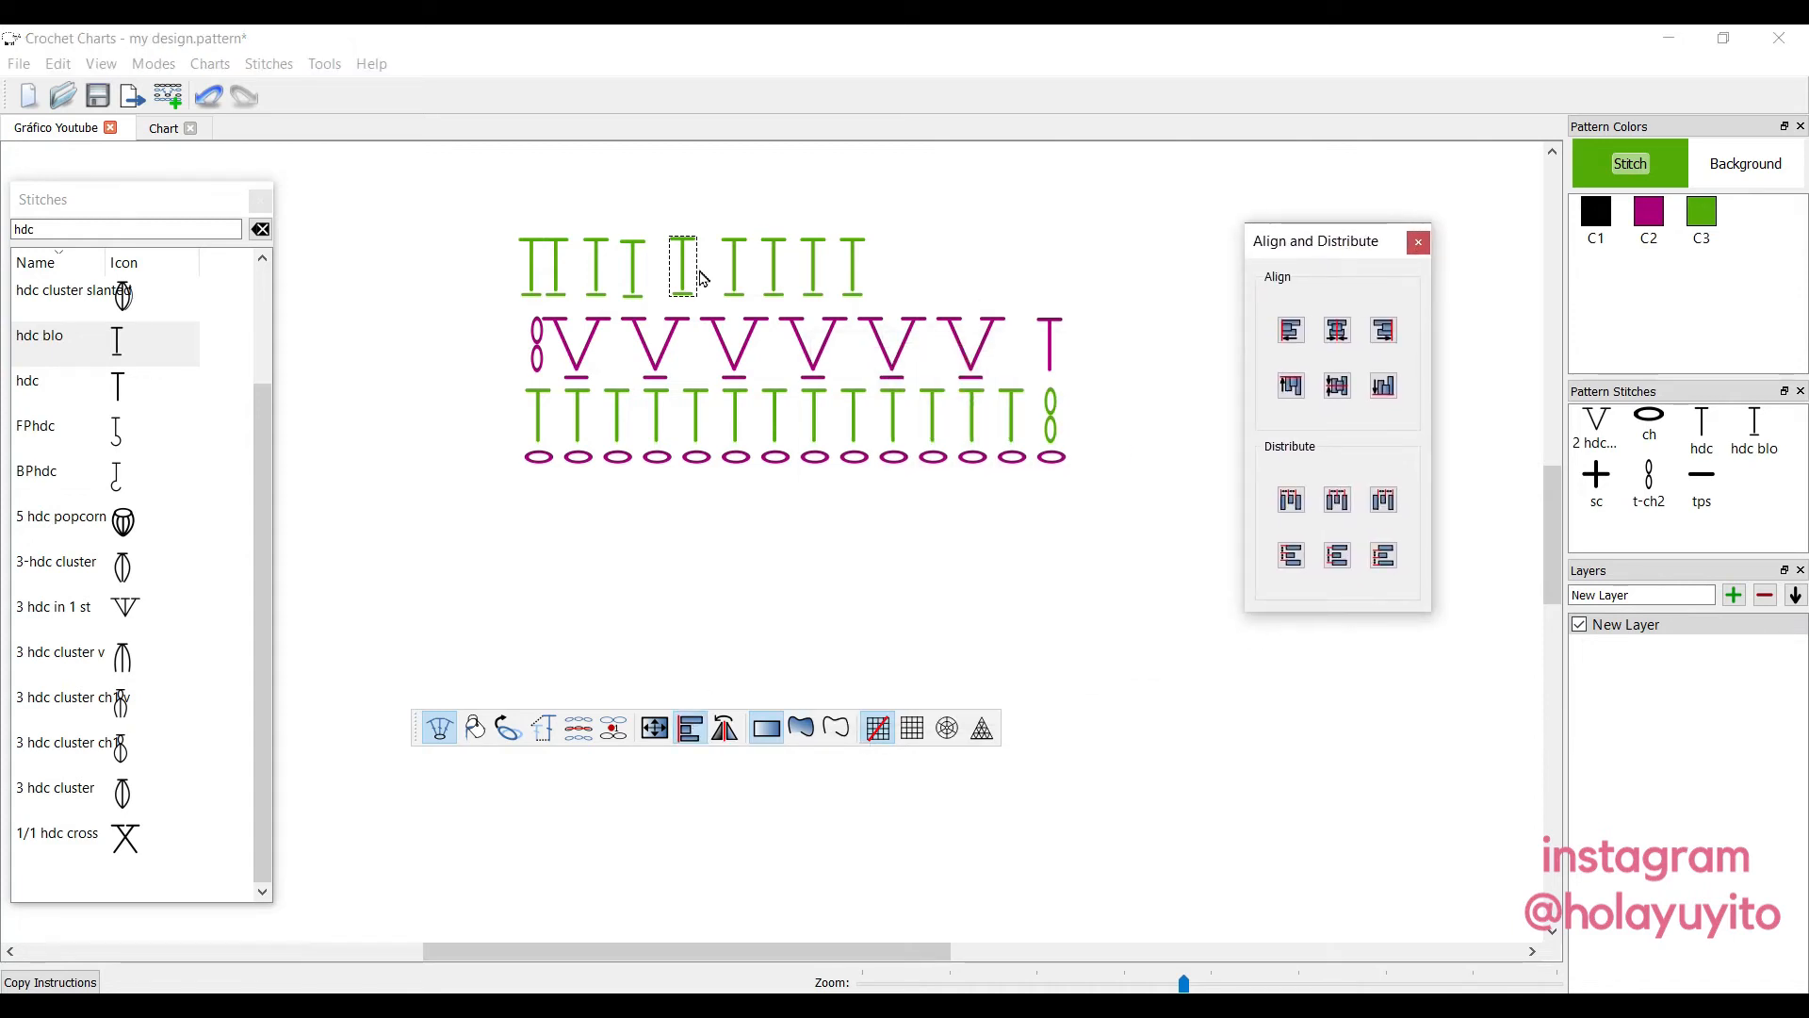
drag(732, 281, 836, 267)
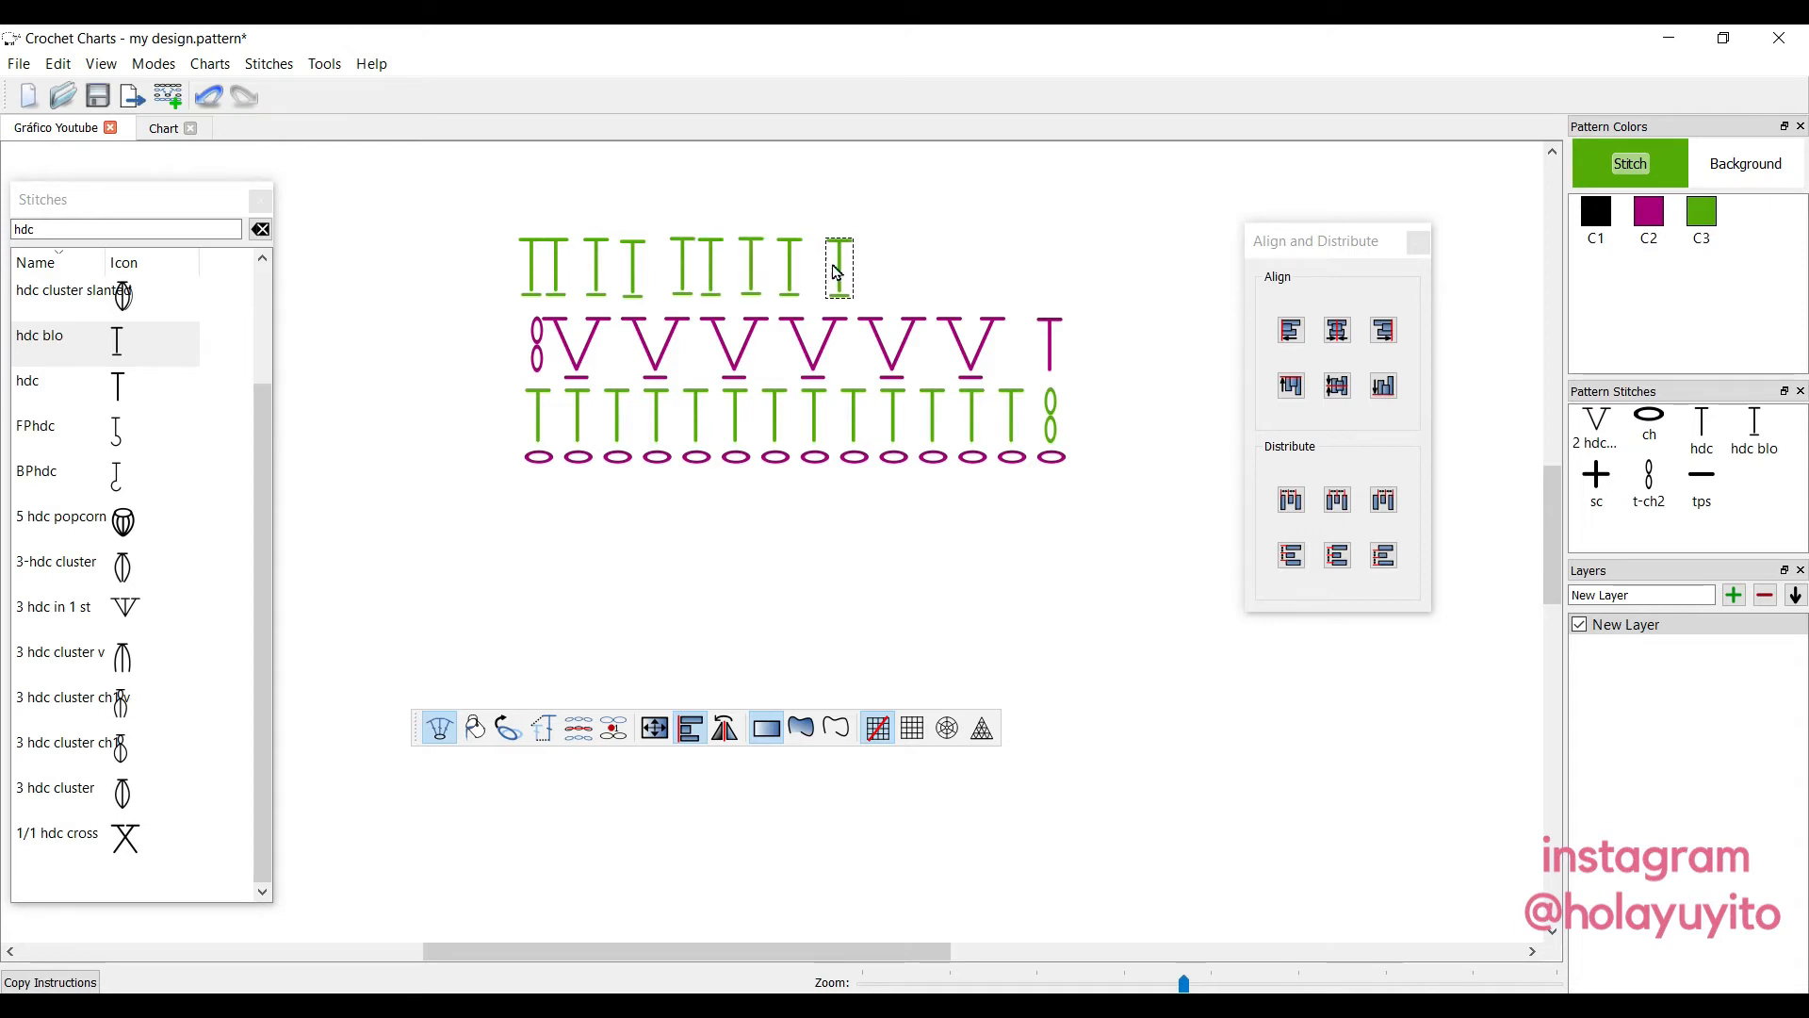
click(910, 198)
drag(928, 183, 506, 309)
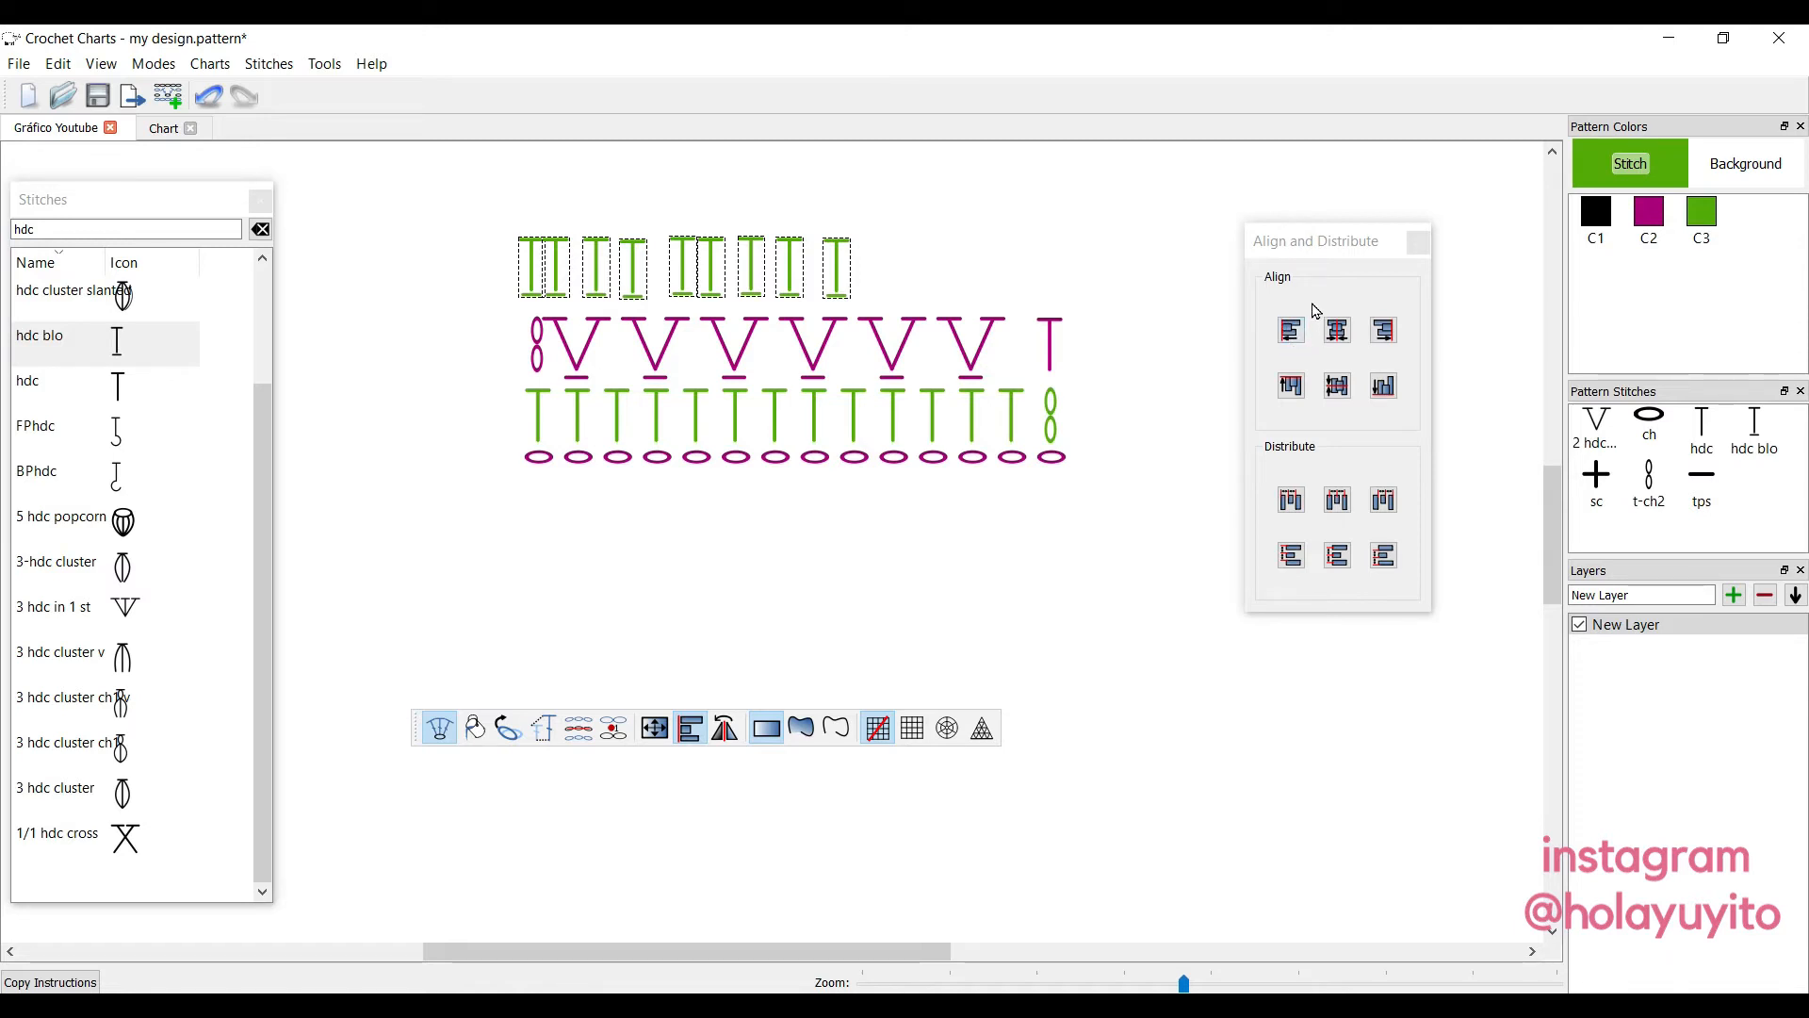
click(1397, 397)
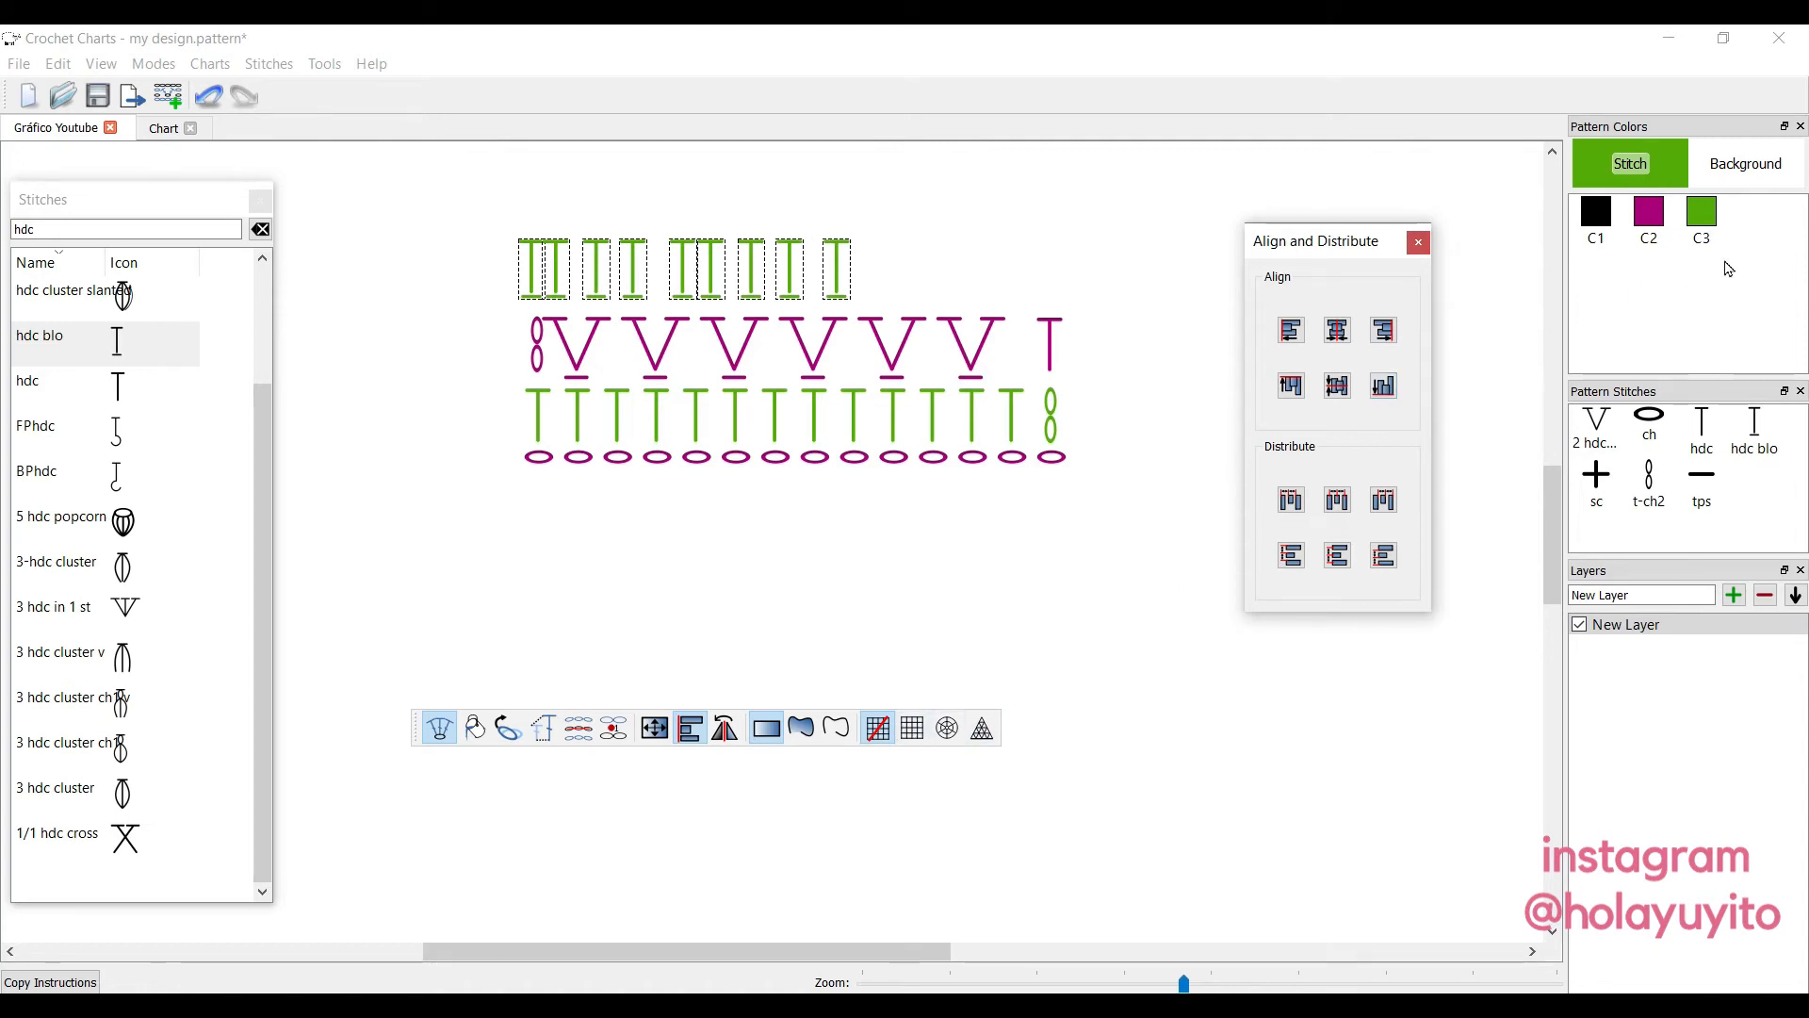
click(1418, 242)
click(1084, 277)
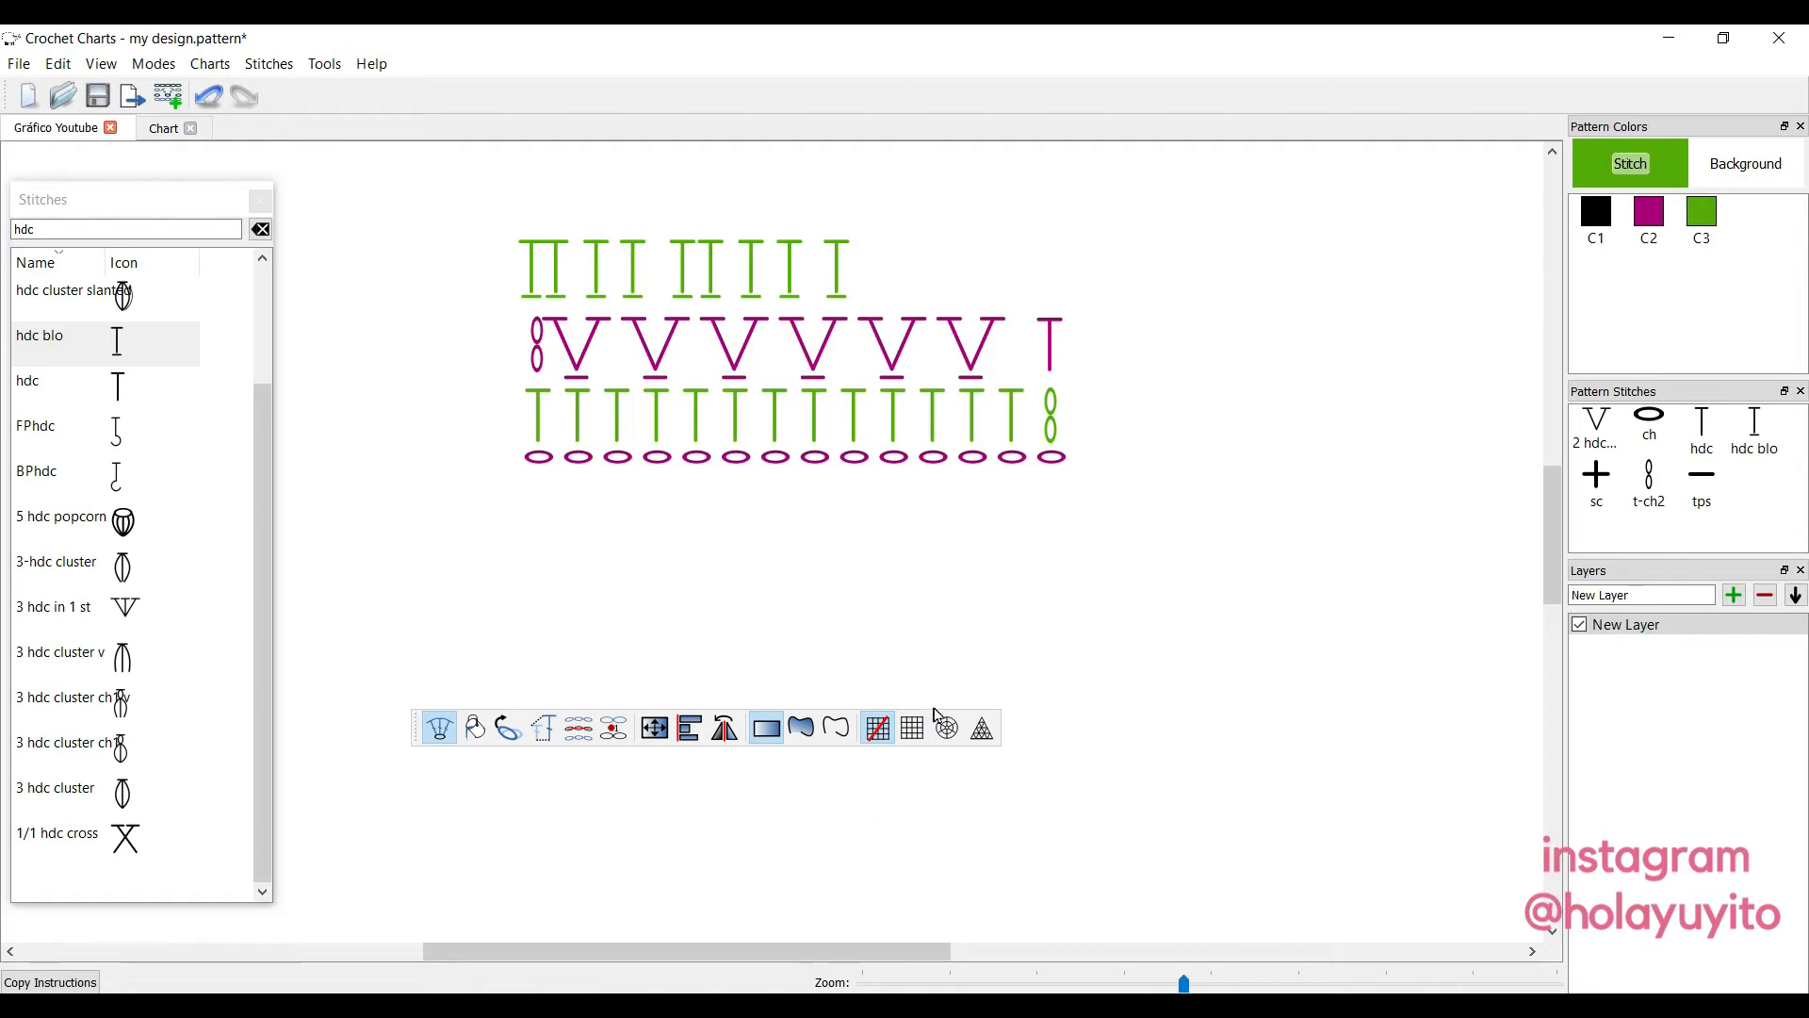
click(914, 729)
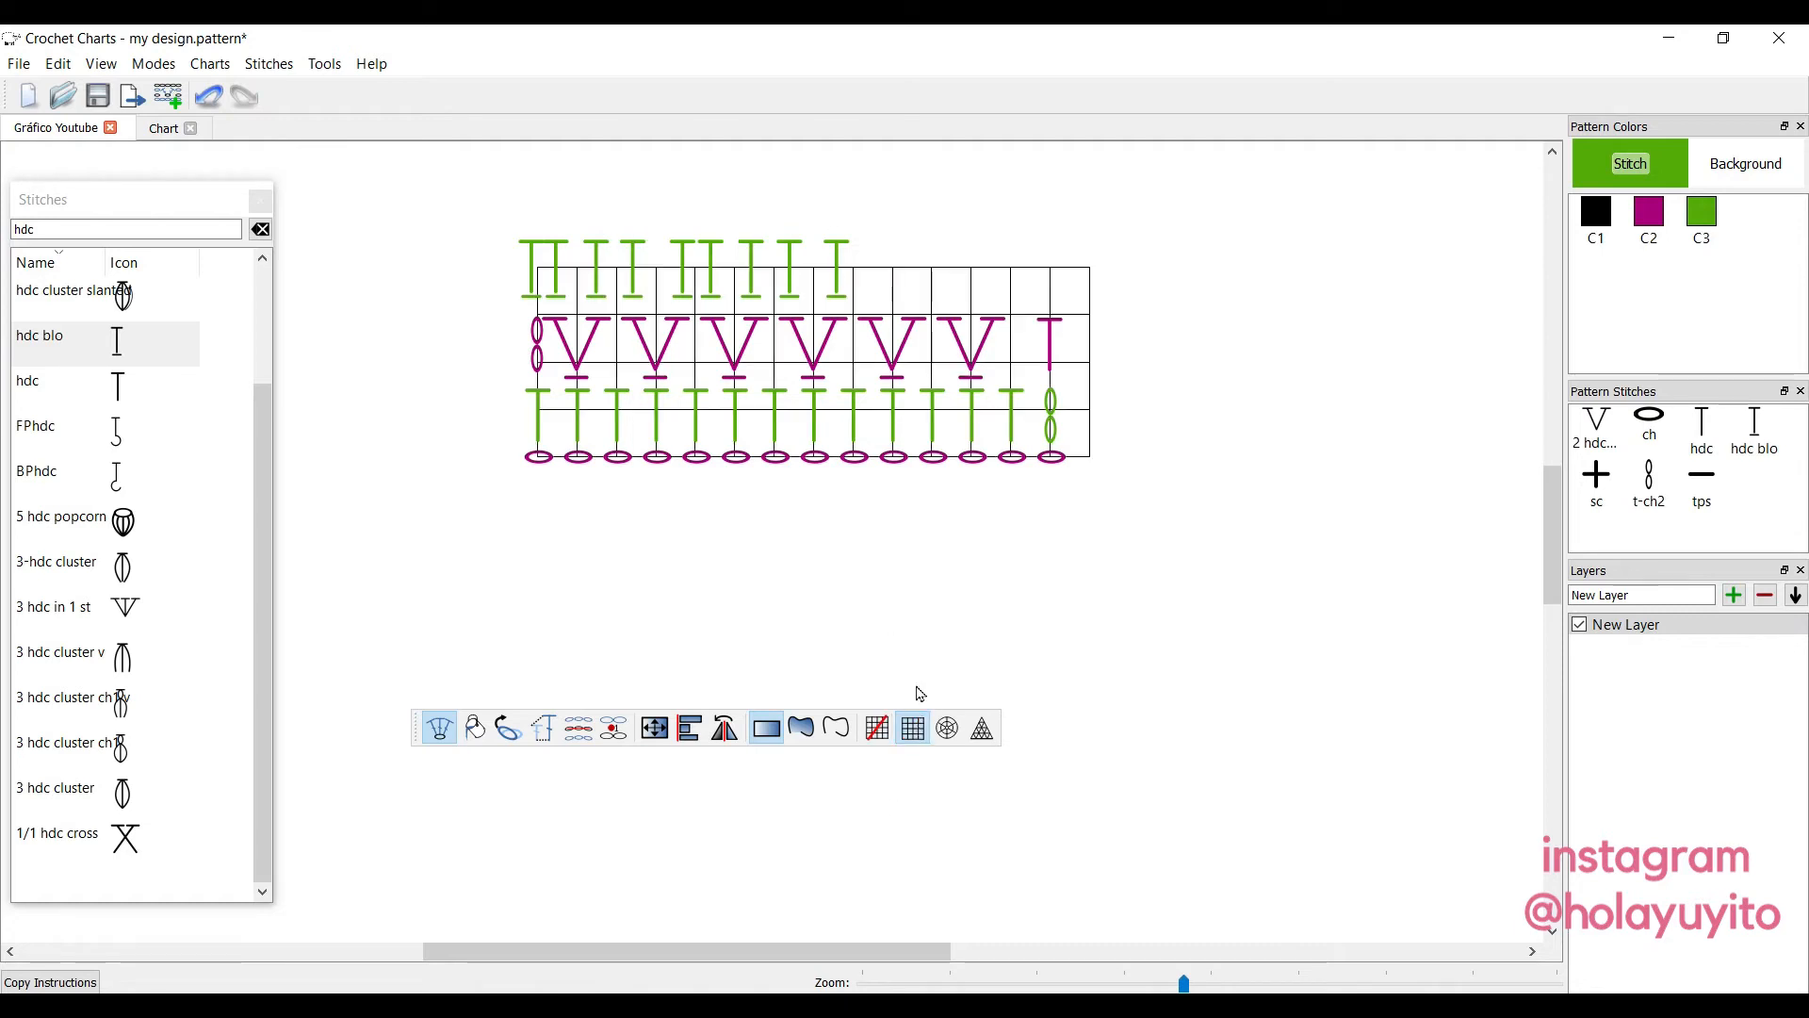
click(942, 287)
drag(958, 202, 918, 284)
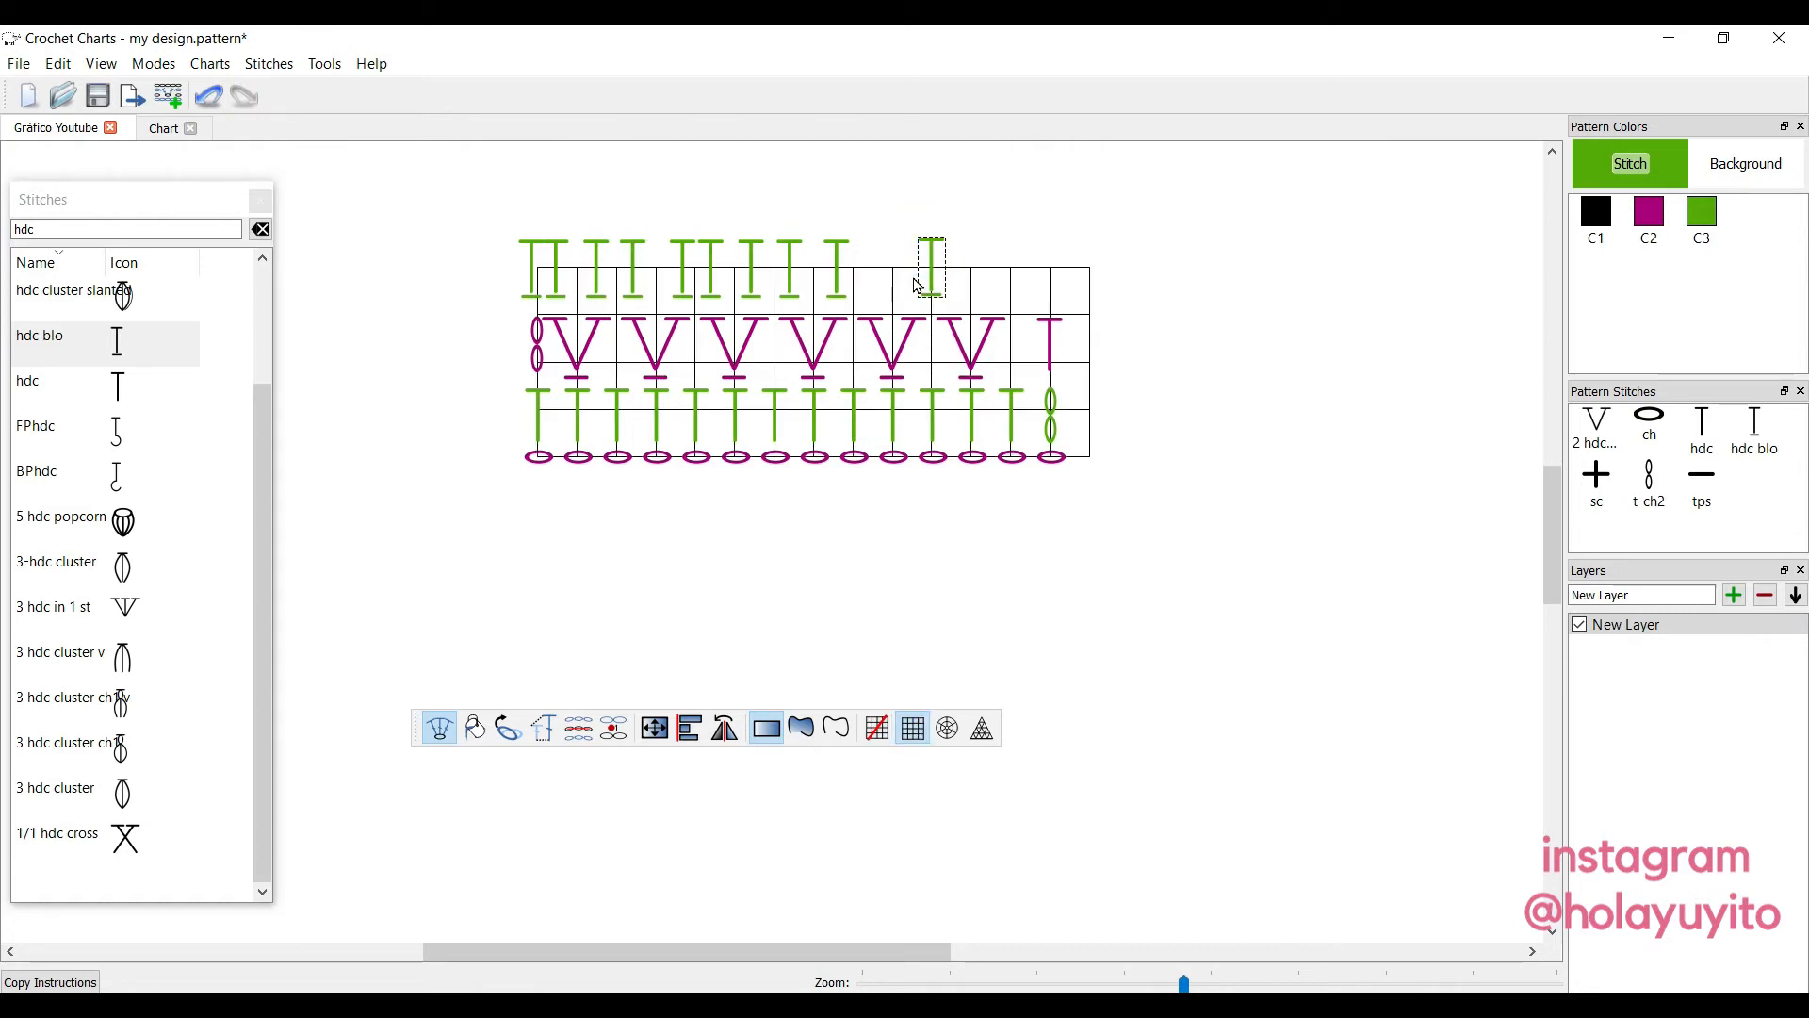
key(Delete)
Set the square grid to 42 columns with a cell width of 15 in its properties.
right_click(917, 280)
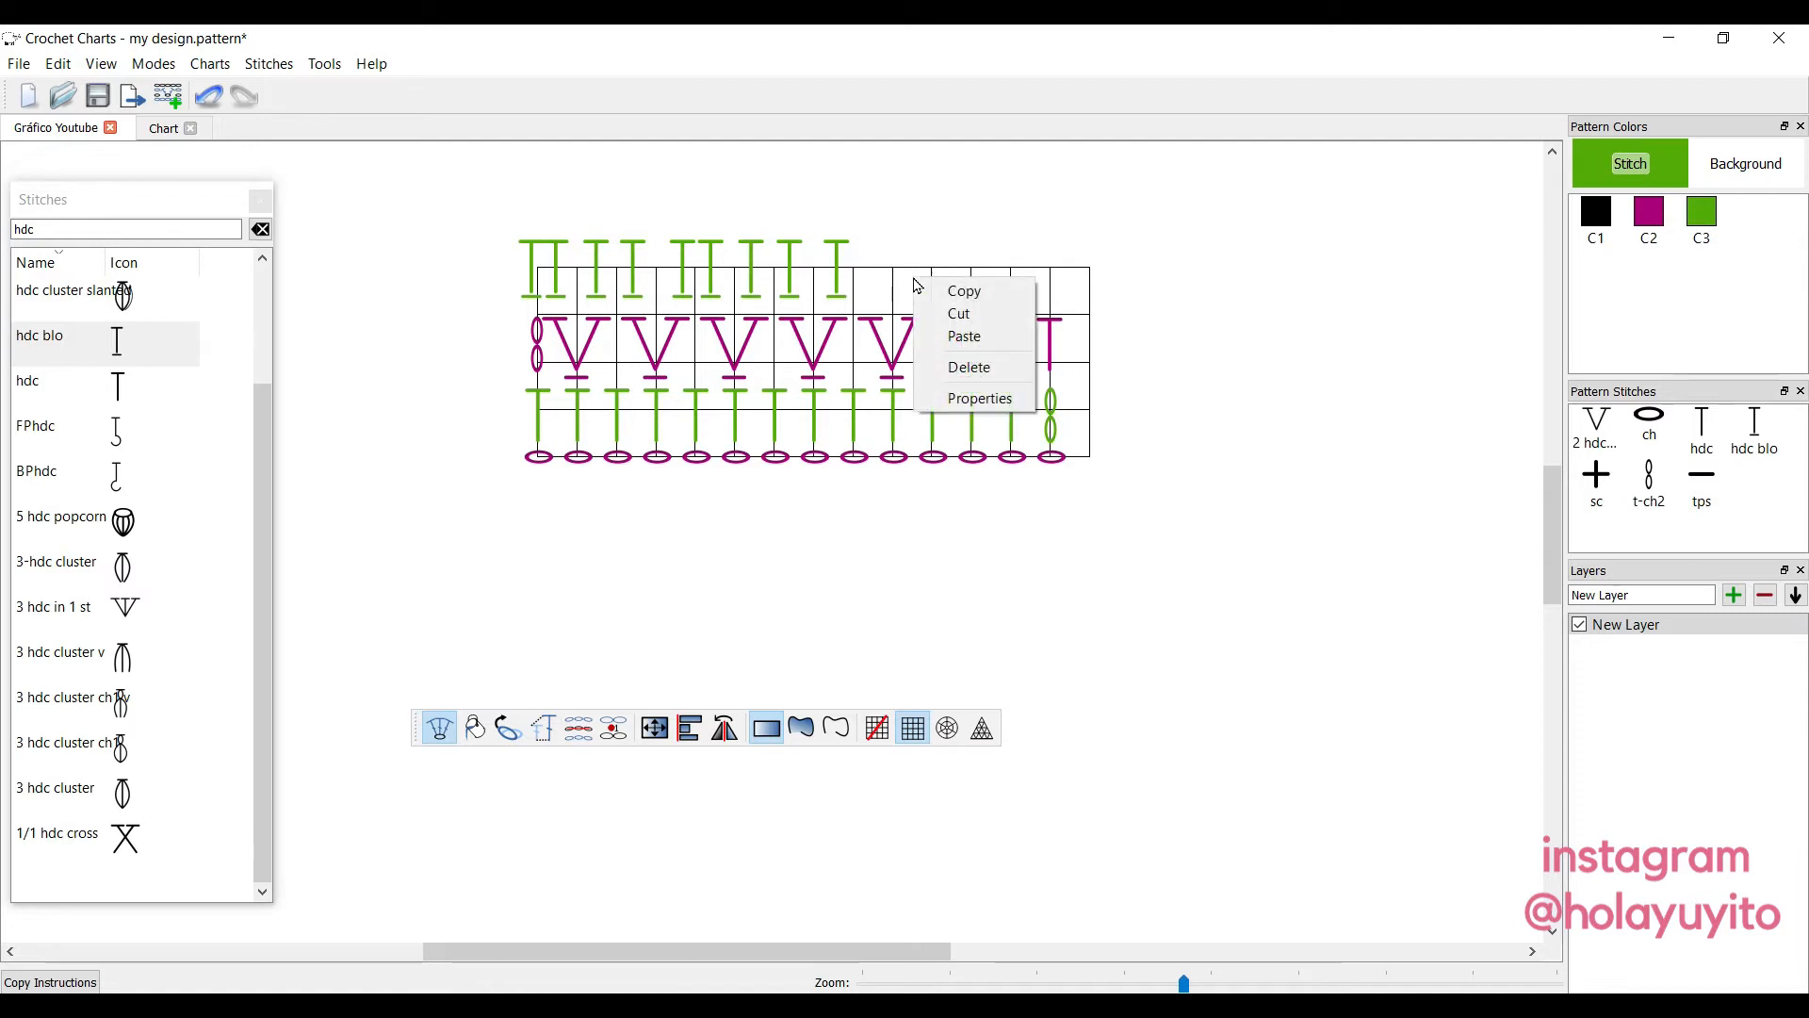
click(981, 397)
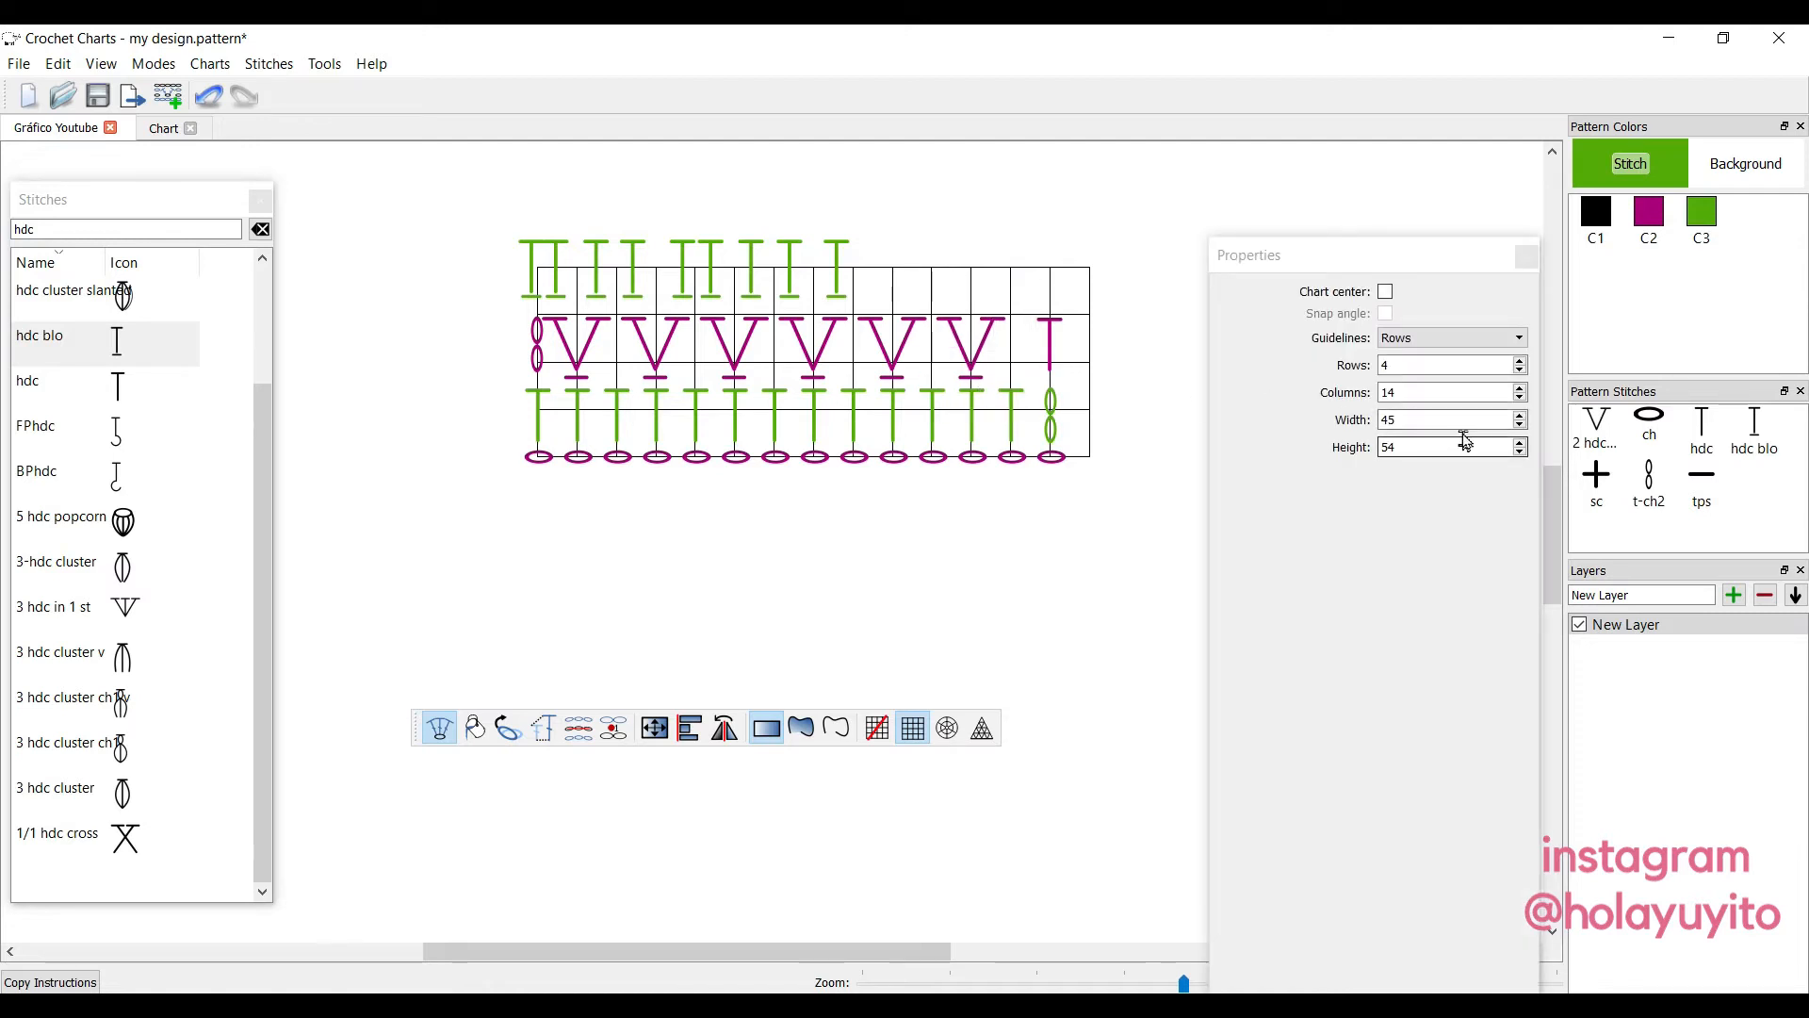
drag(1404, 392, 1368, 406)
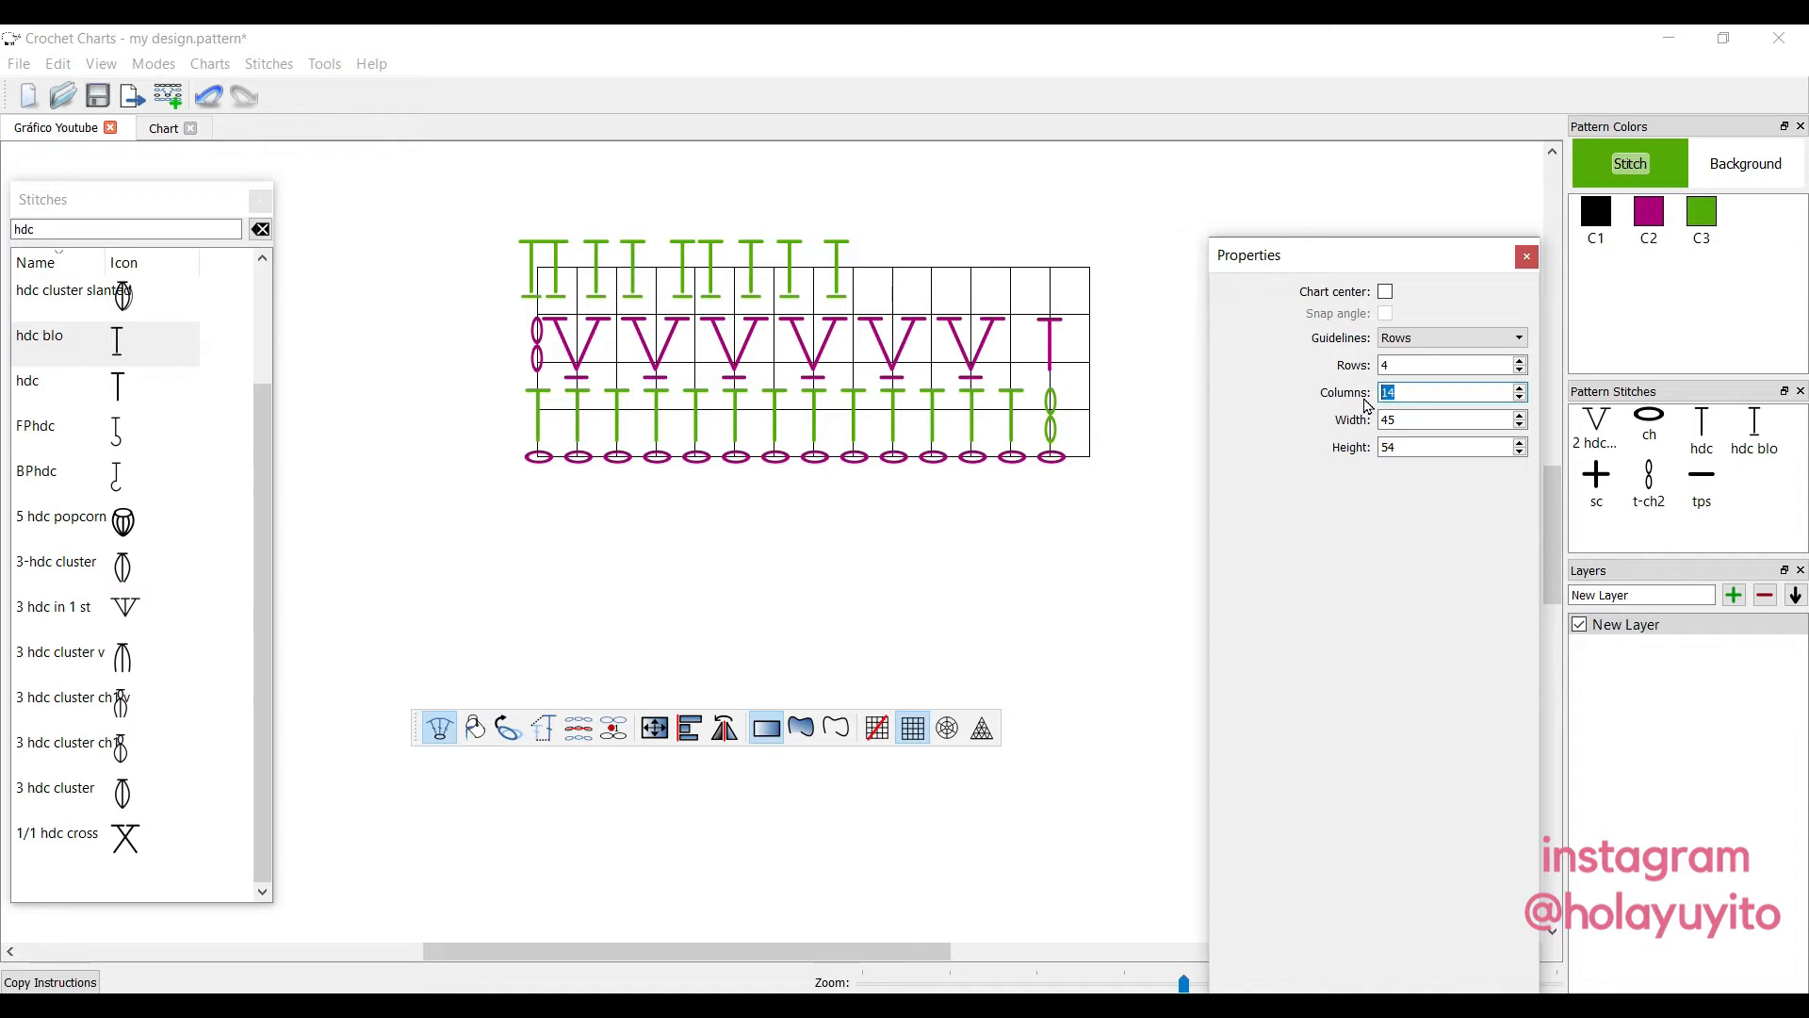
text(42)
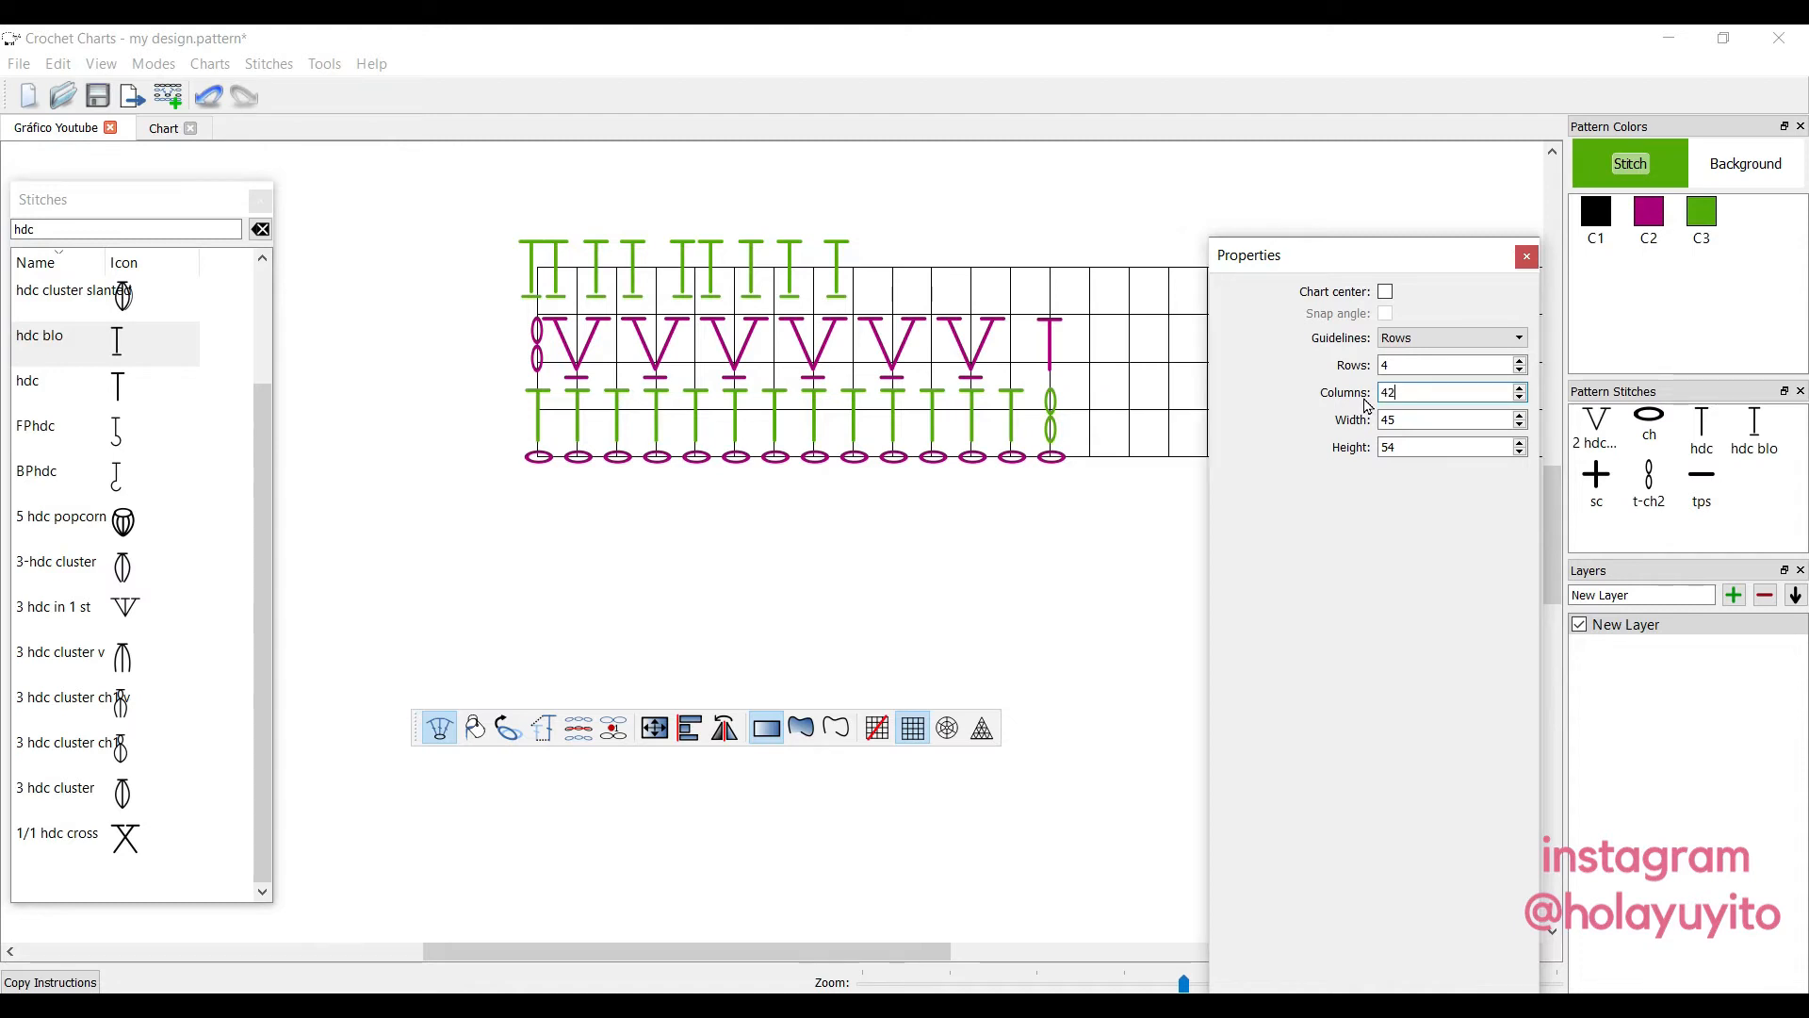
click(1522, 426)
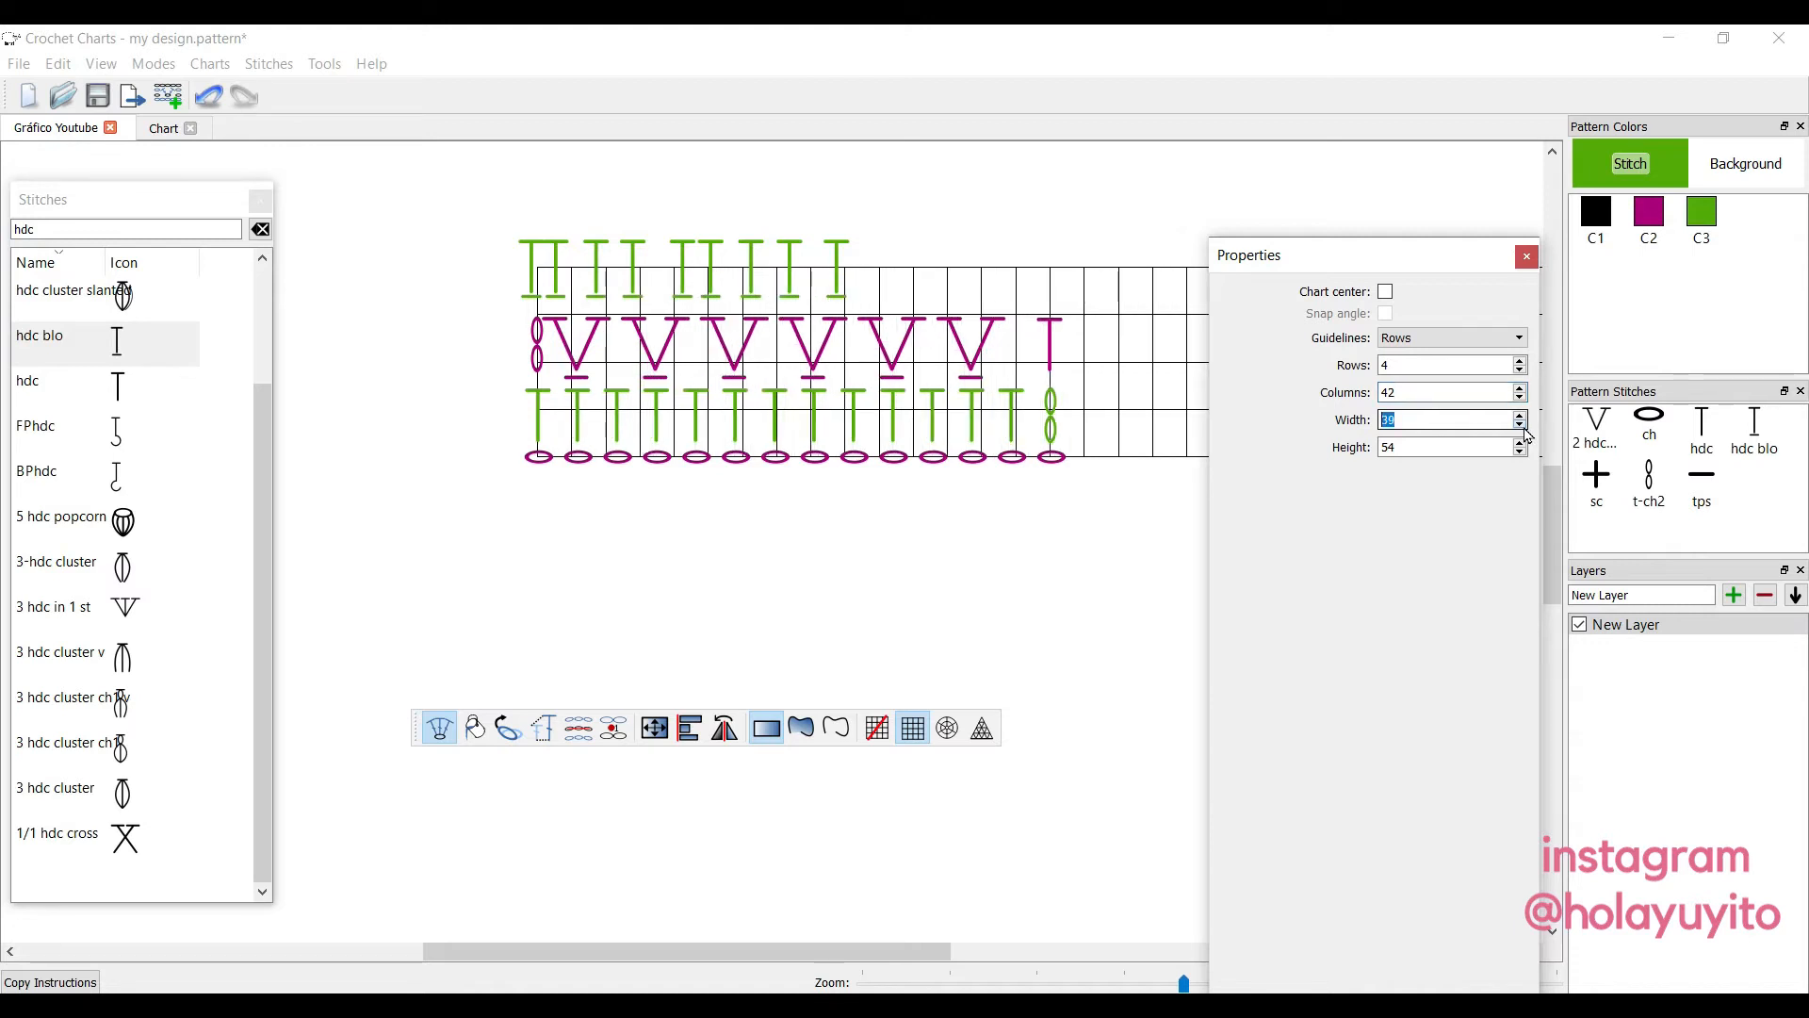
click(1520, 426)
click(1520, 425)
click(1522, 426)
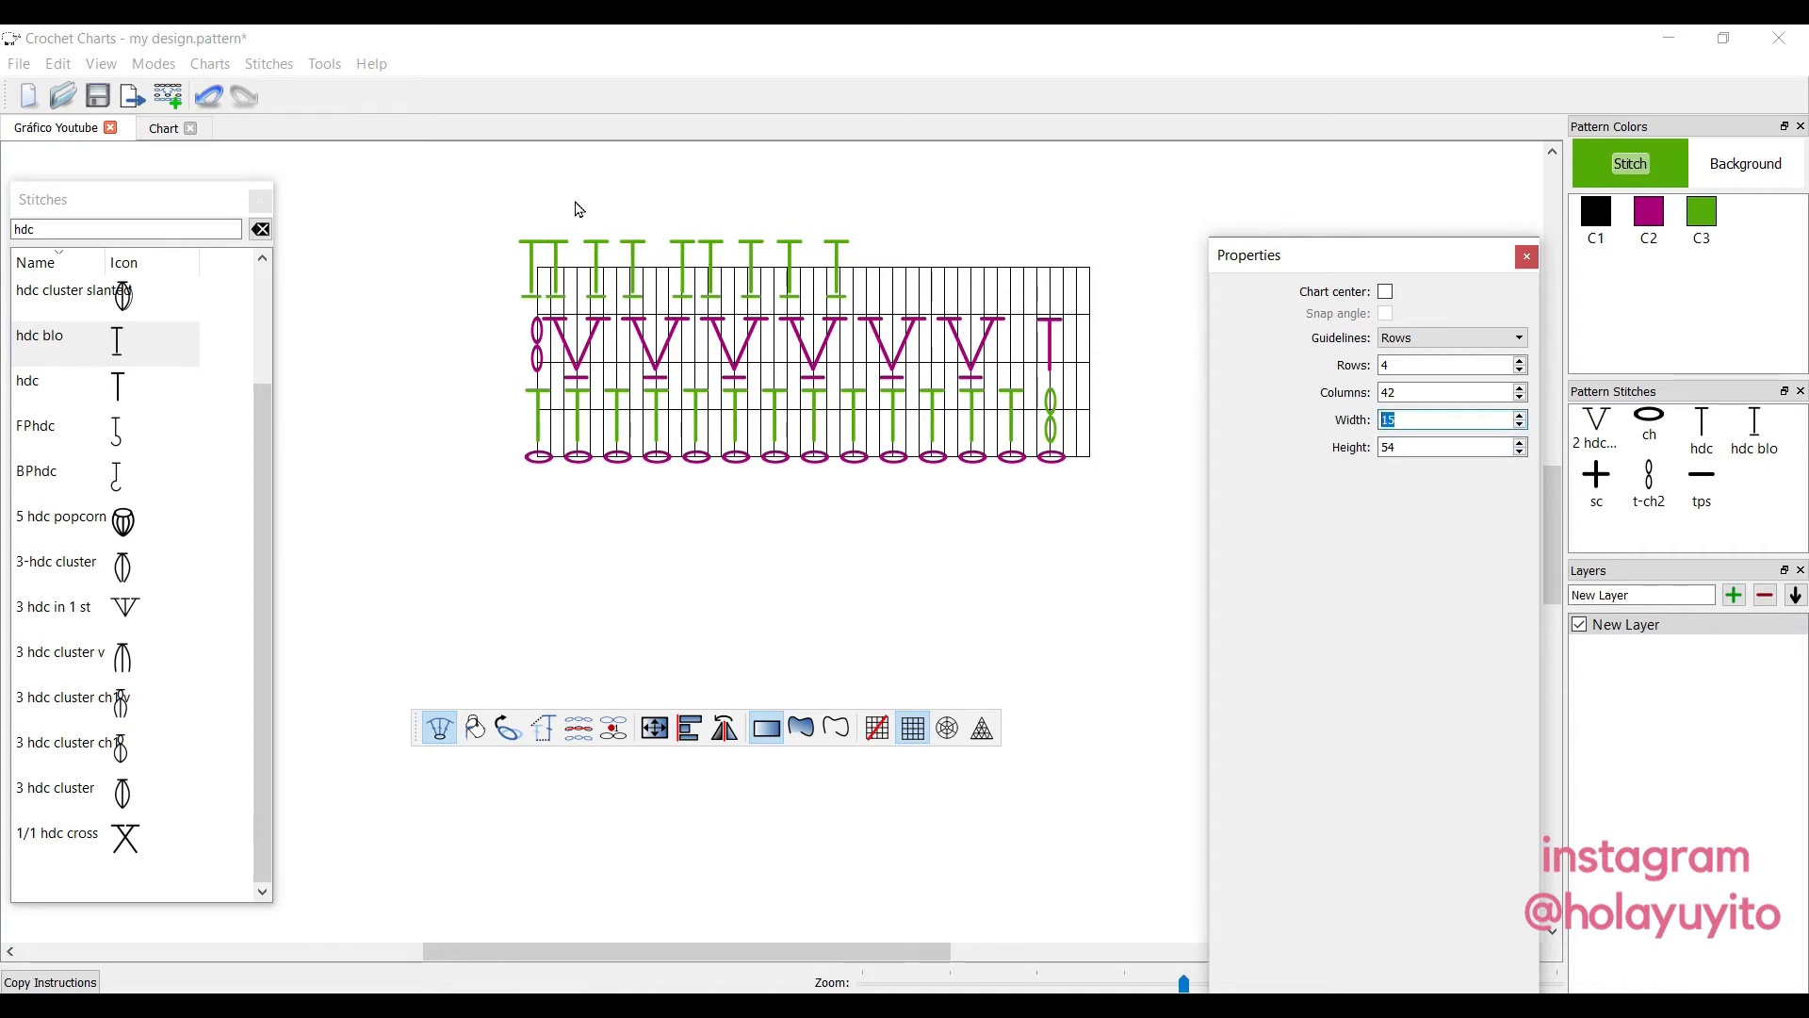
Snap the upper row's hdc blo stitches onto the finer grid lines, moving the first one to the opposite end to complete a pair.
scroll(578, 208, up, 2)
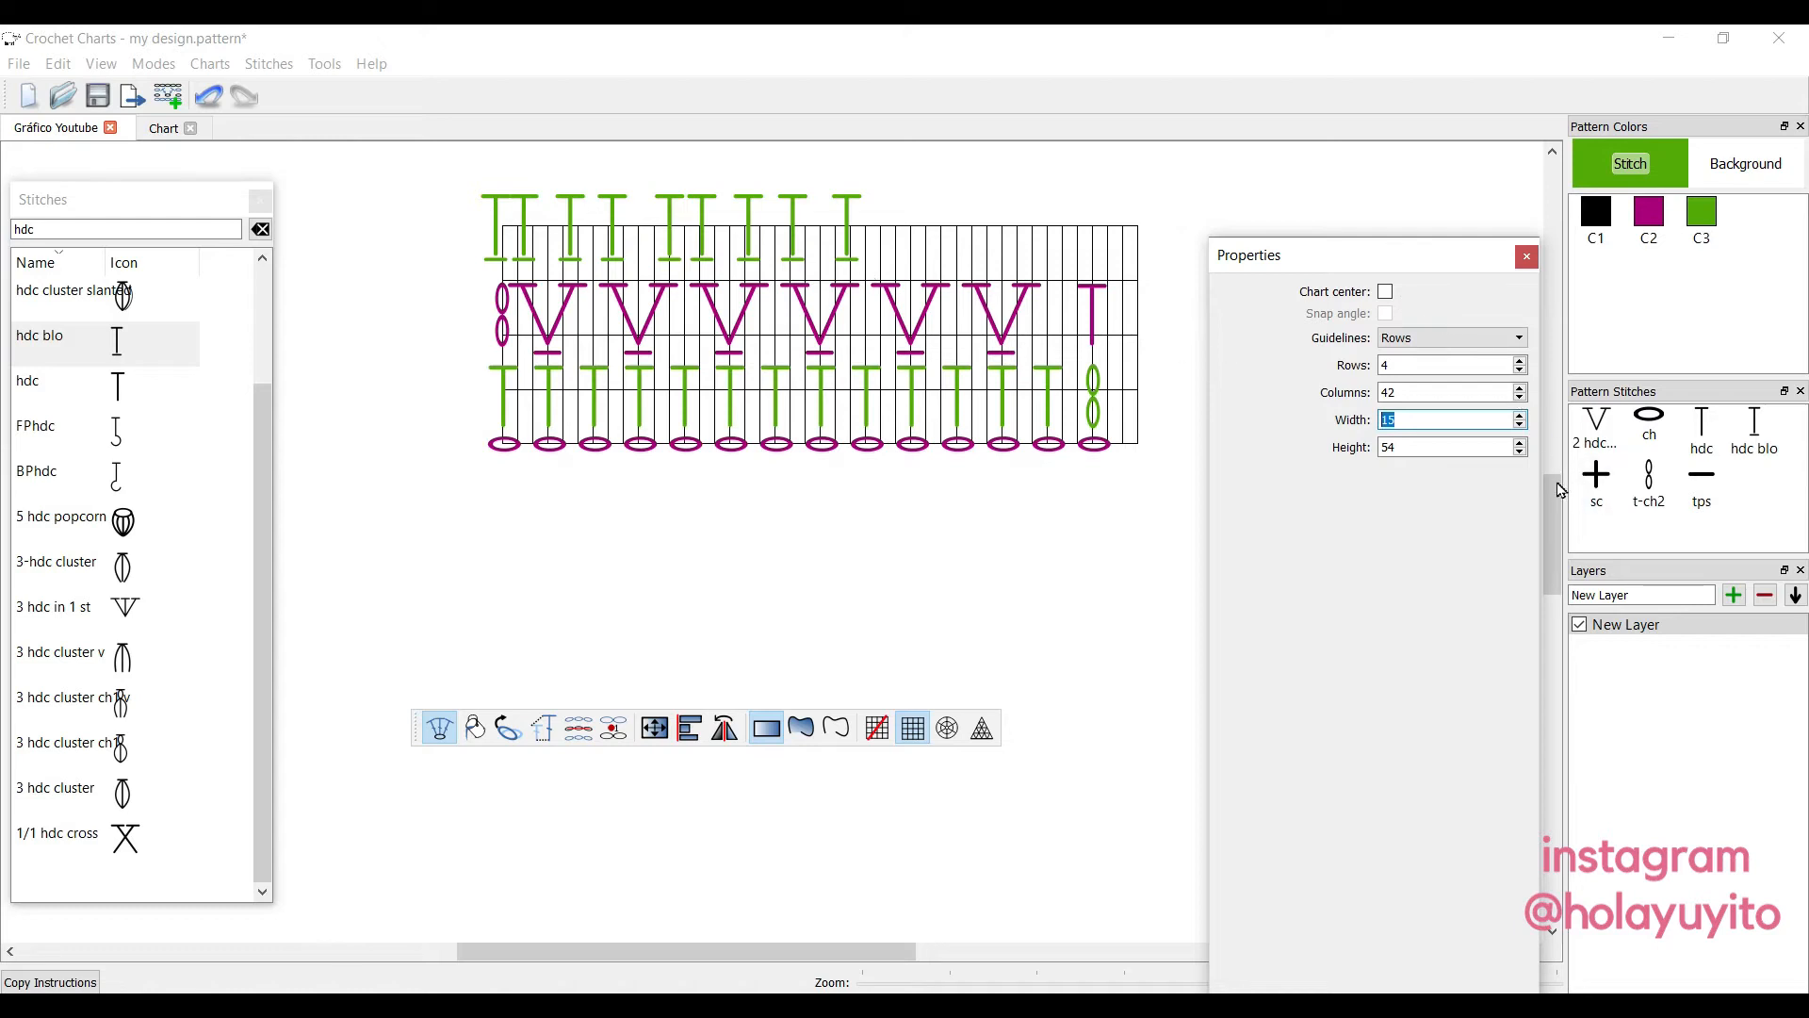
drag(1558, 490, 1554, 467)
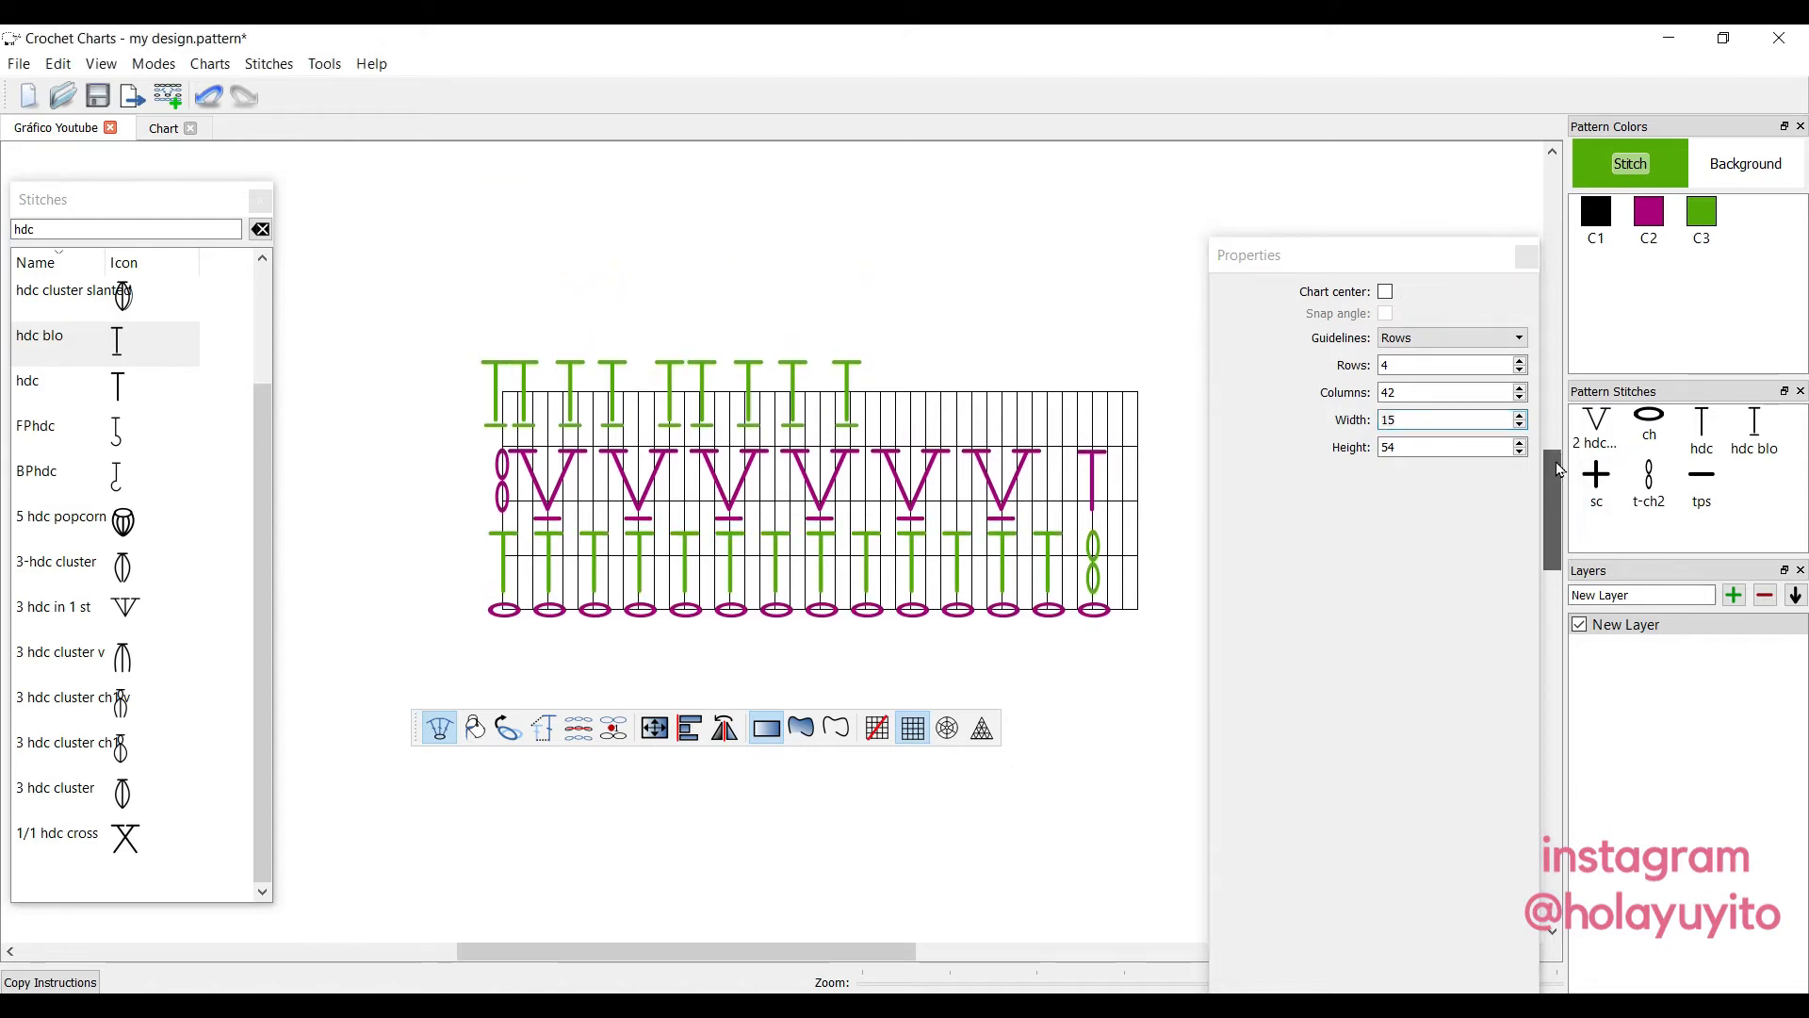
click(519, 394)
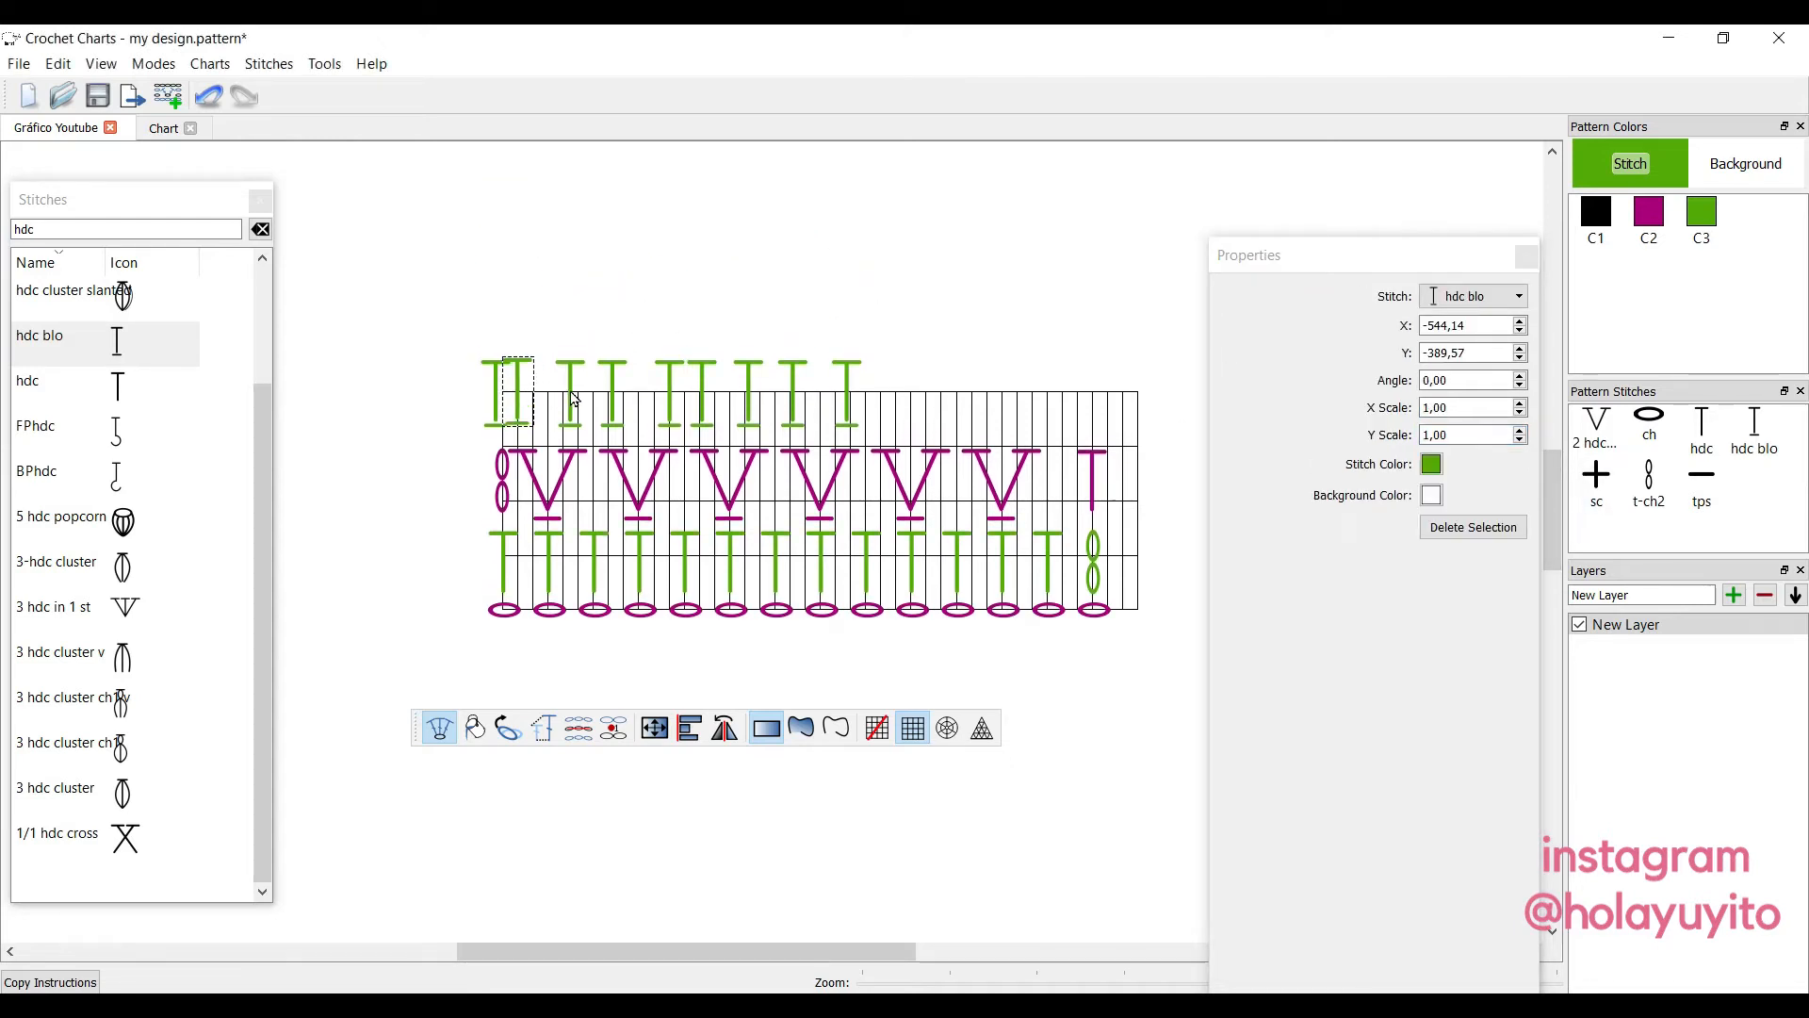
drag(575, 400, 852, 409)
click(846, 410)
click(905, 340)
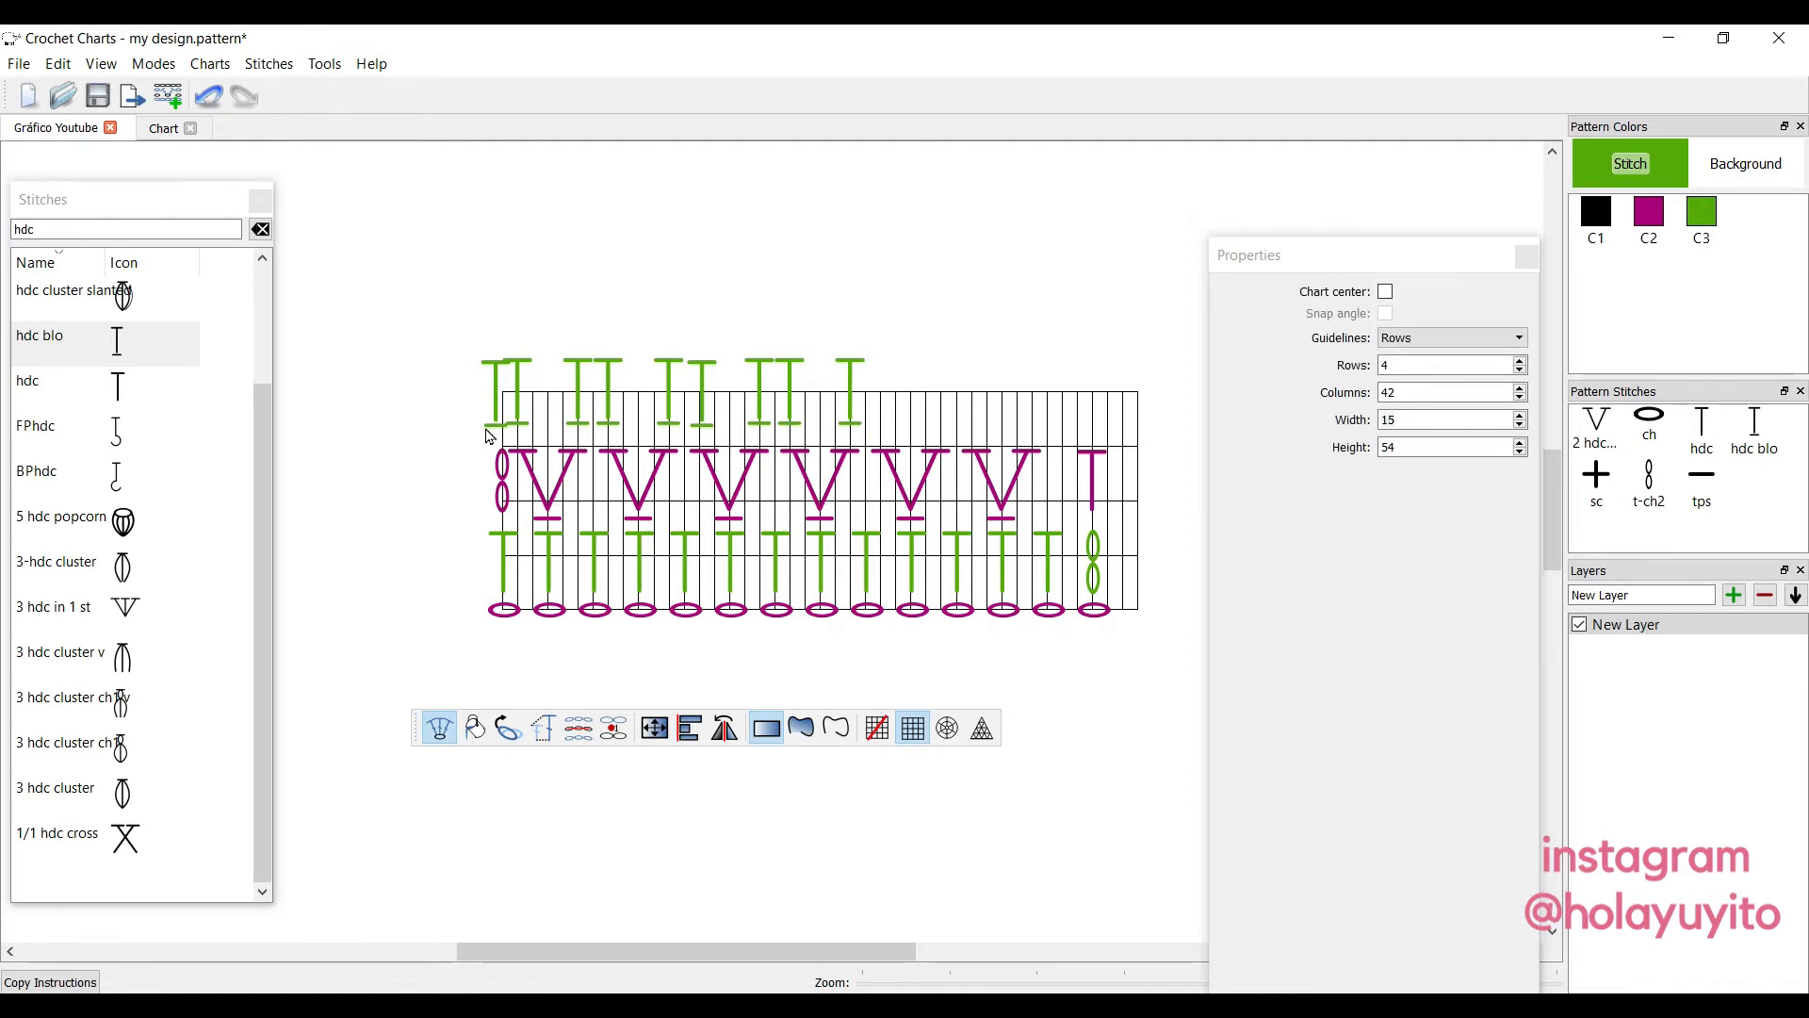
drag(495, 407, 624, 407)
drag(912, 395, 884, 394)
click(921, 377)
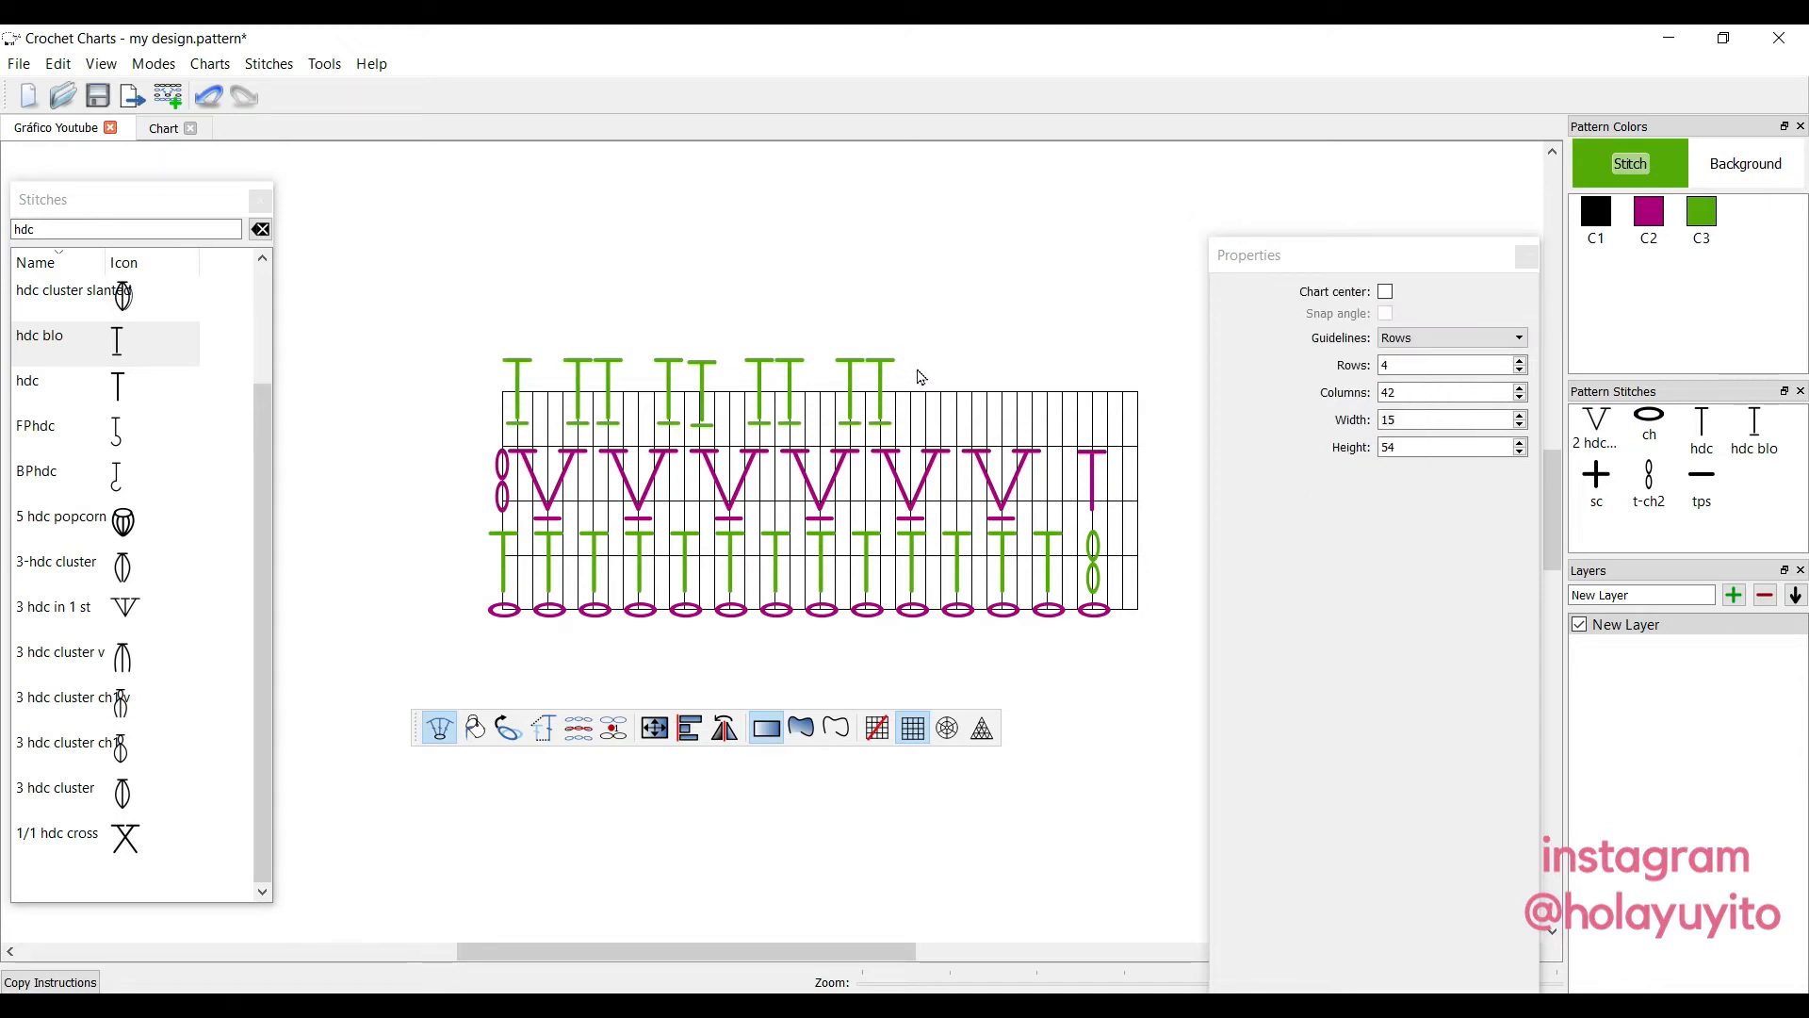
Add five green hdc blo stitches to the upper row, one above the magenta t-ch2 and four extending to above the magenta hdc.
click(490, 404)
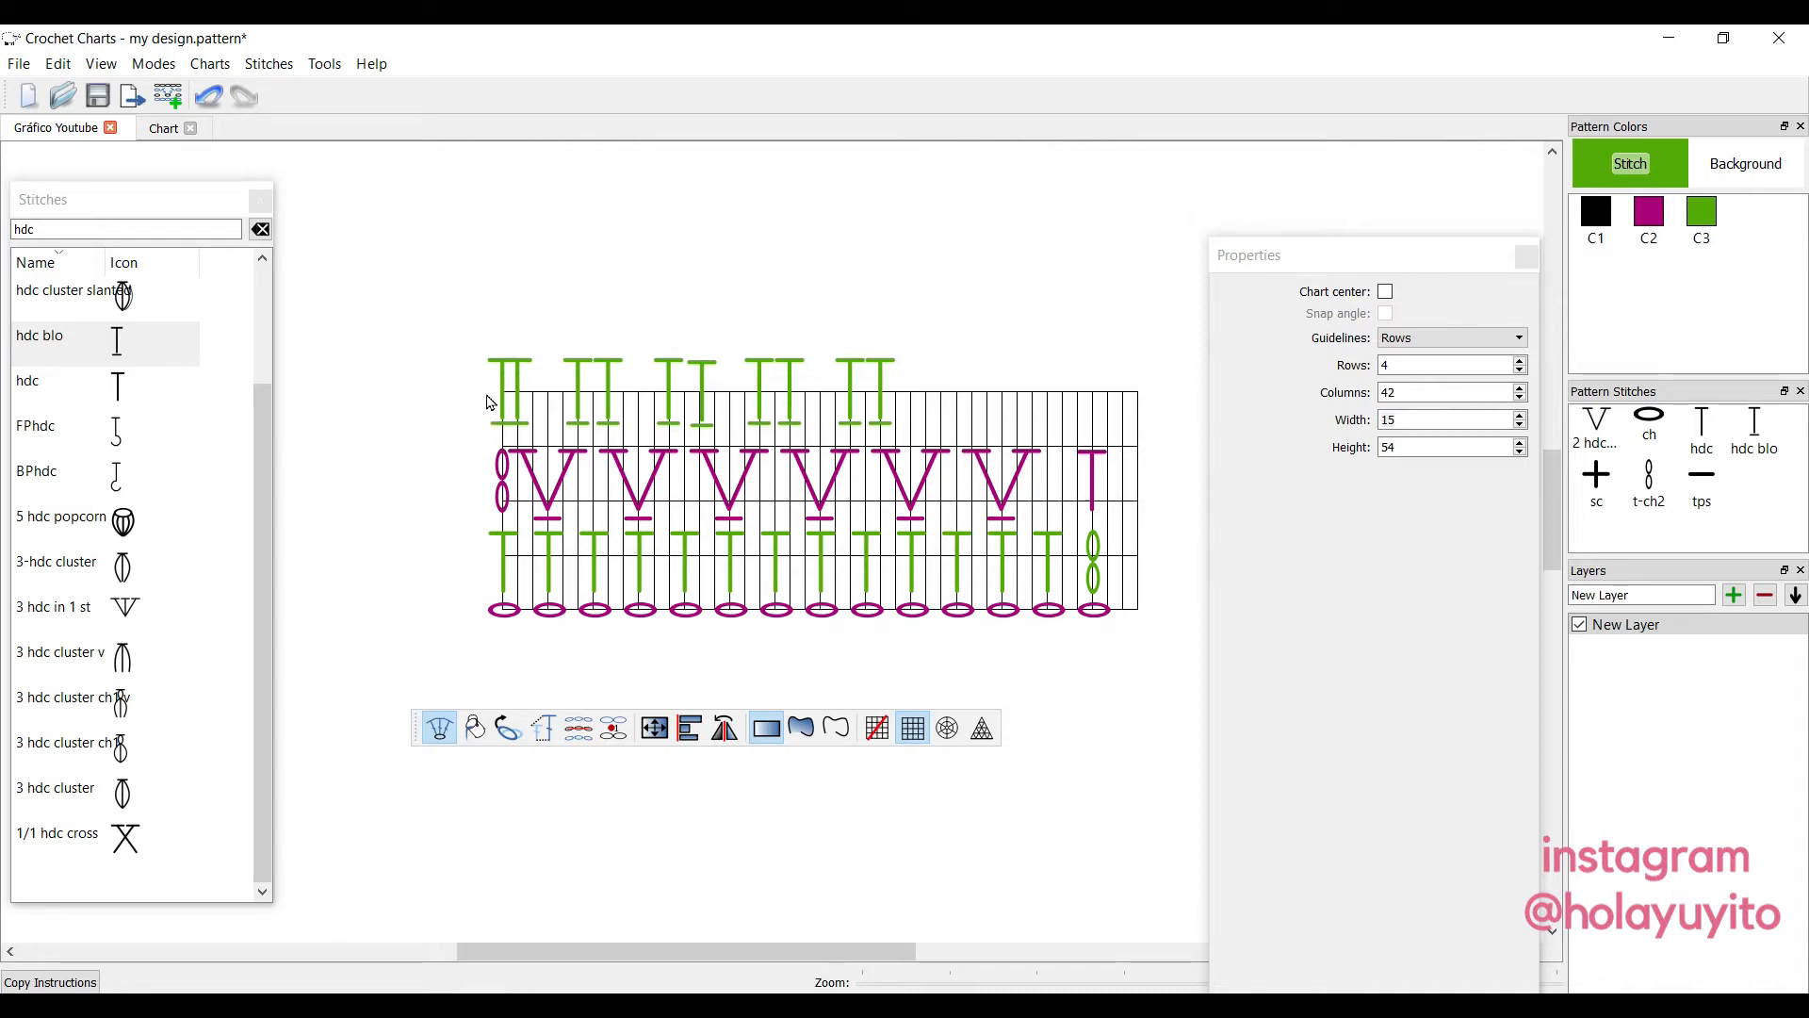
click(947, 403)
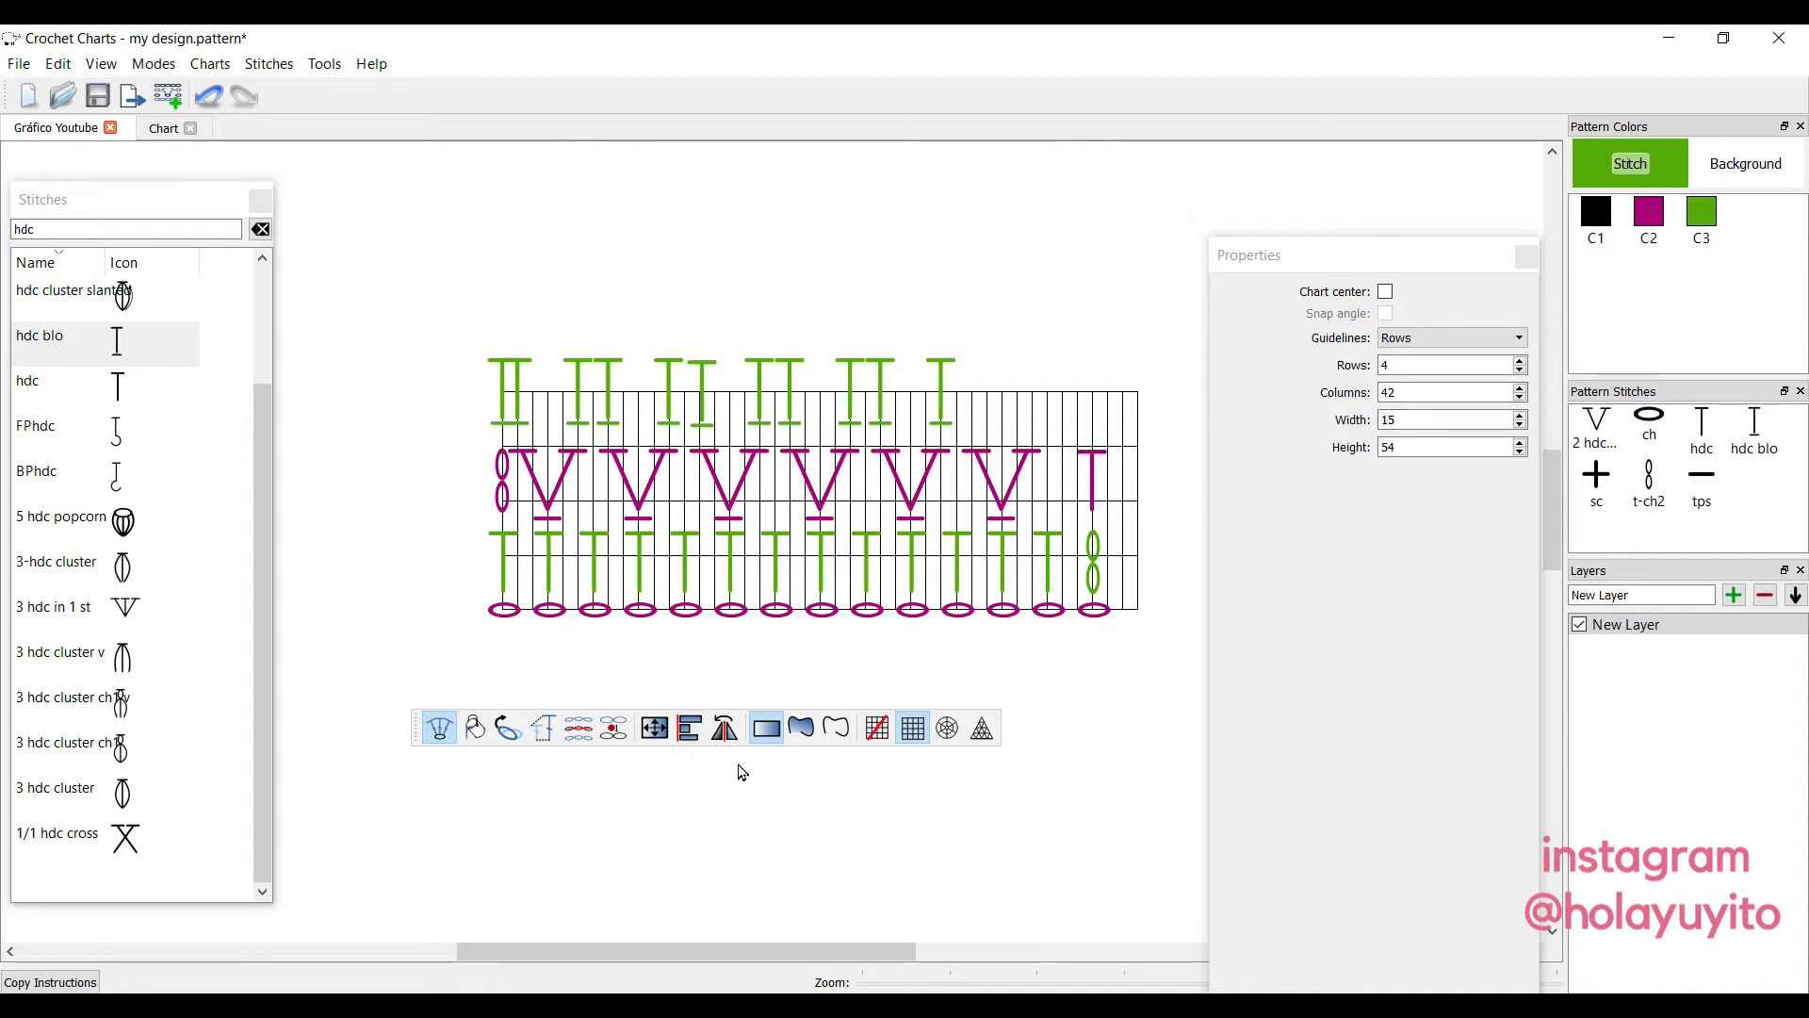
click(979, 405)
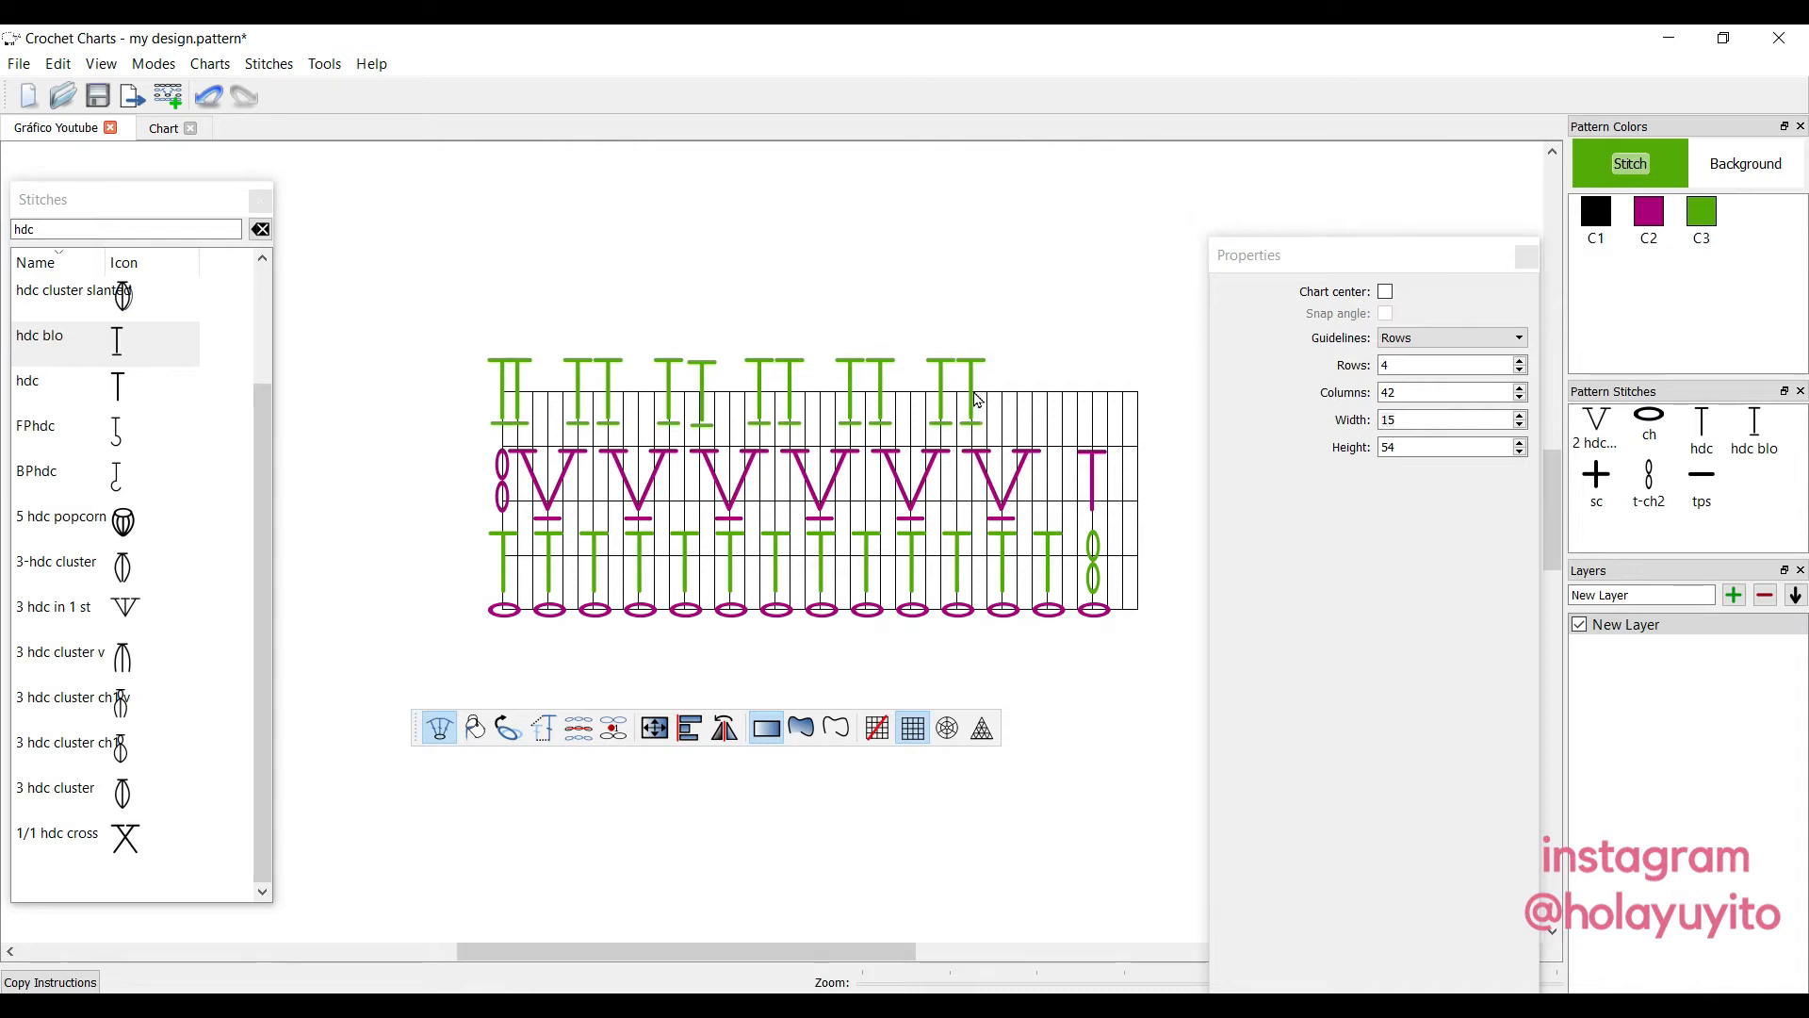
click(1036, 402)
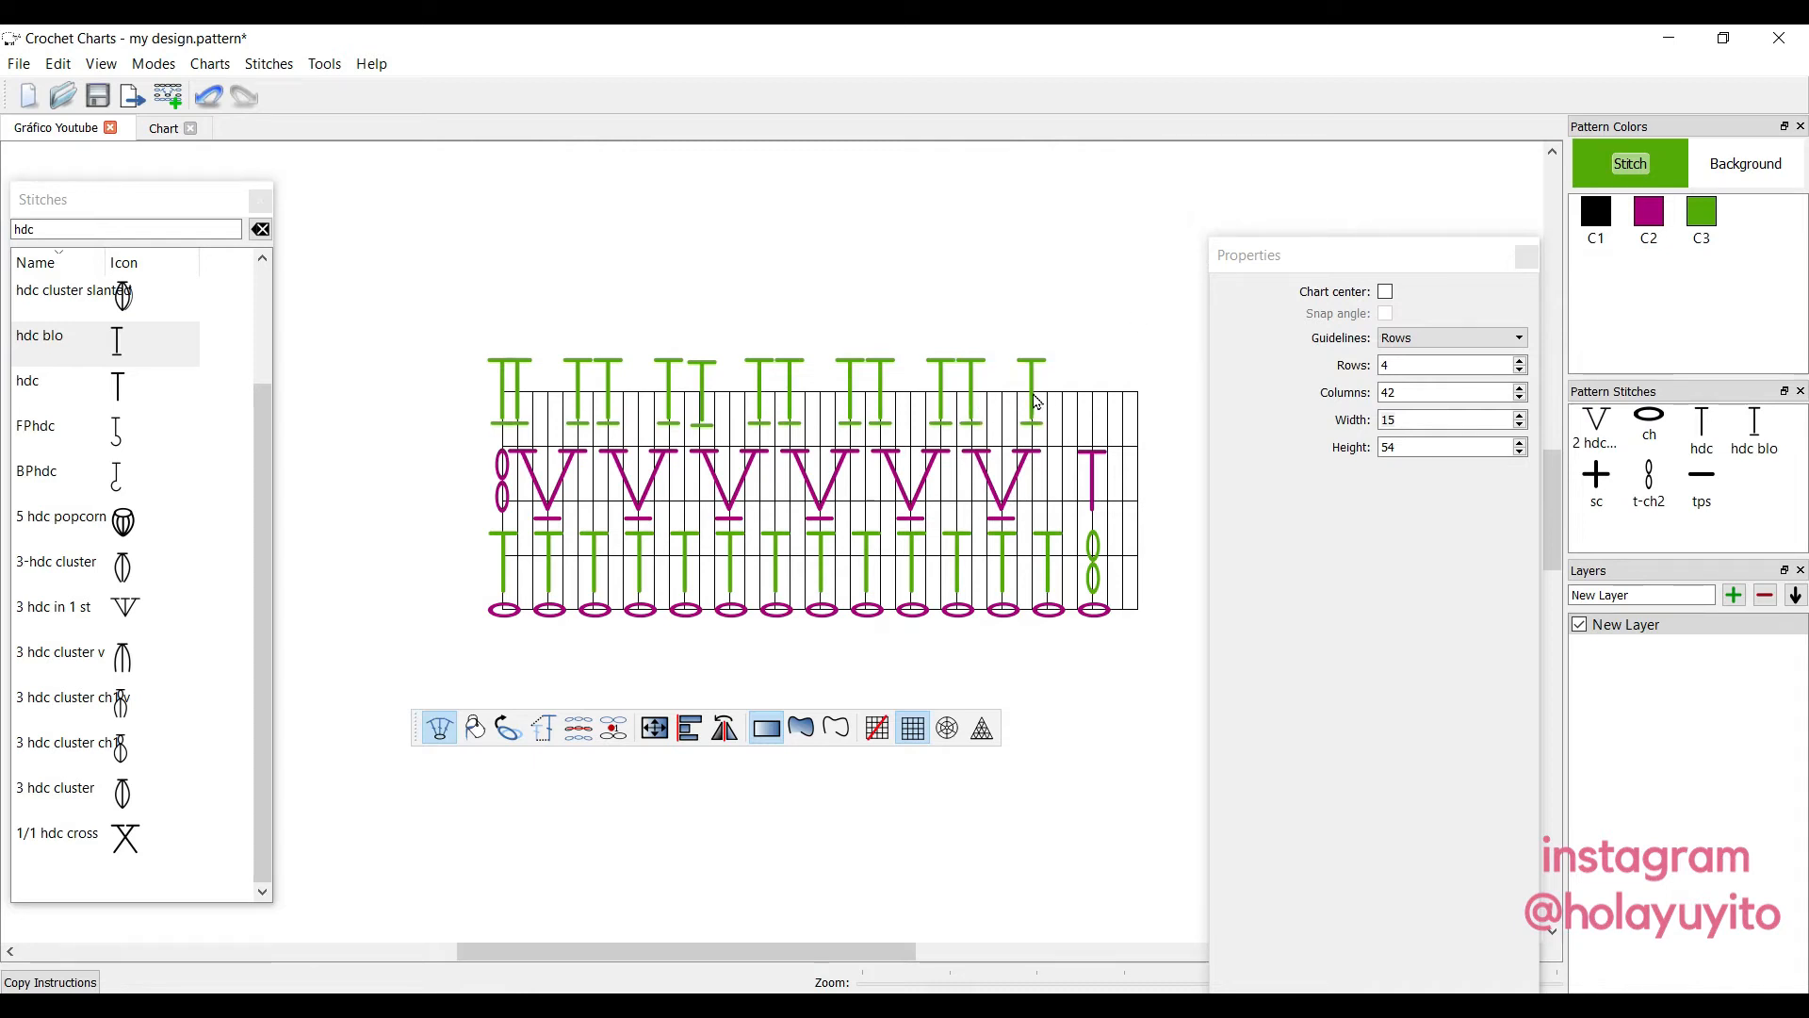
click(1096, 401)
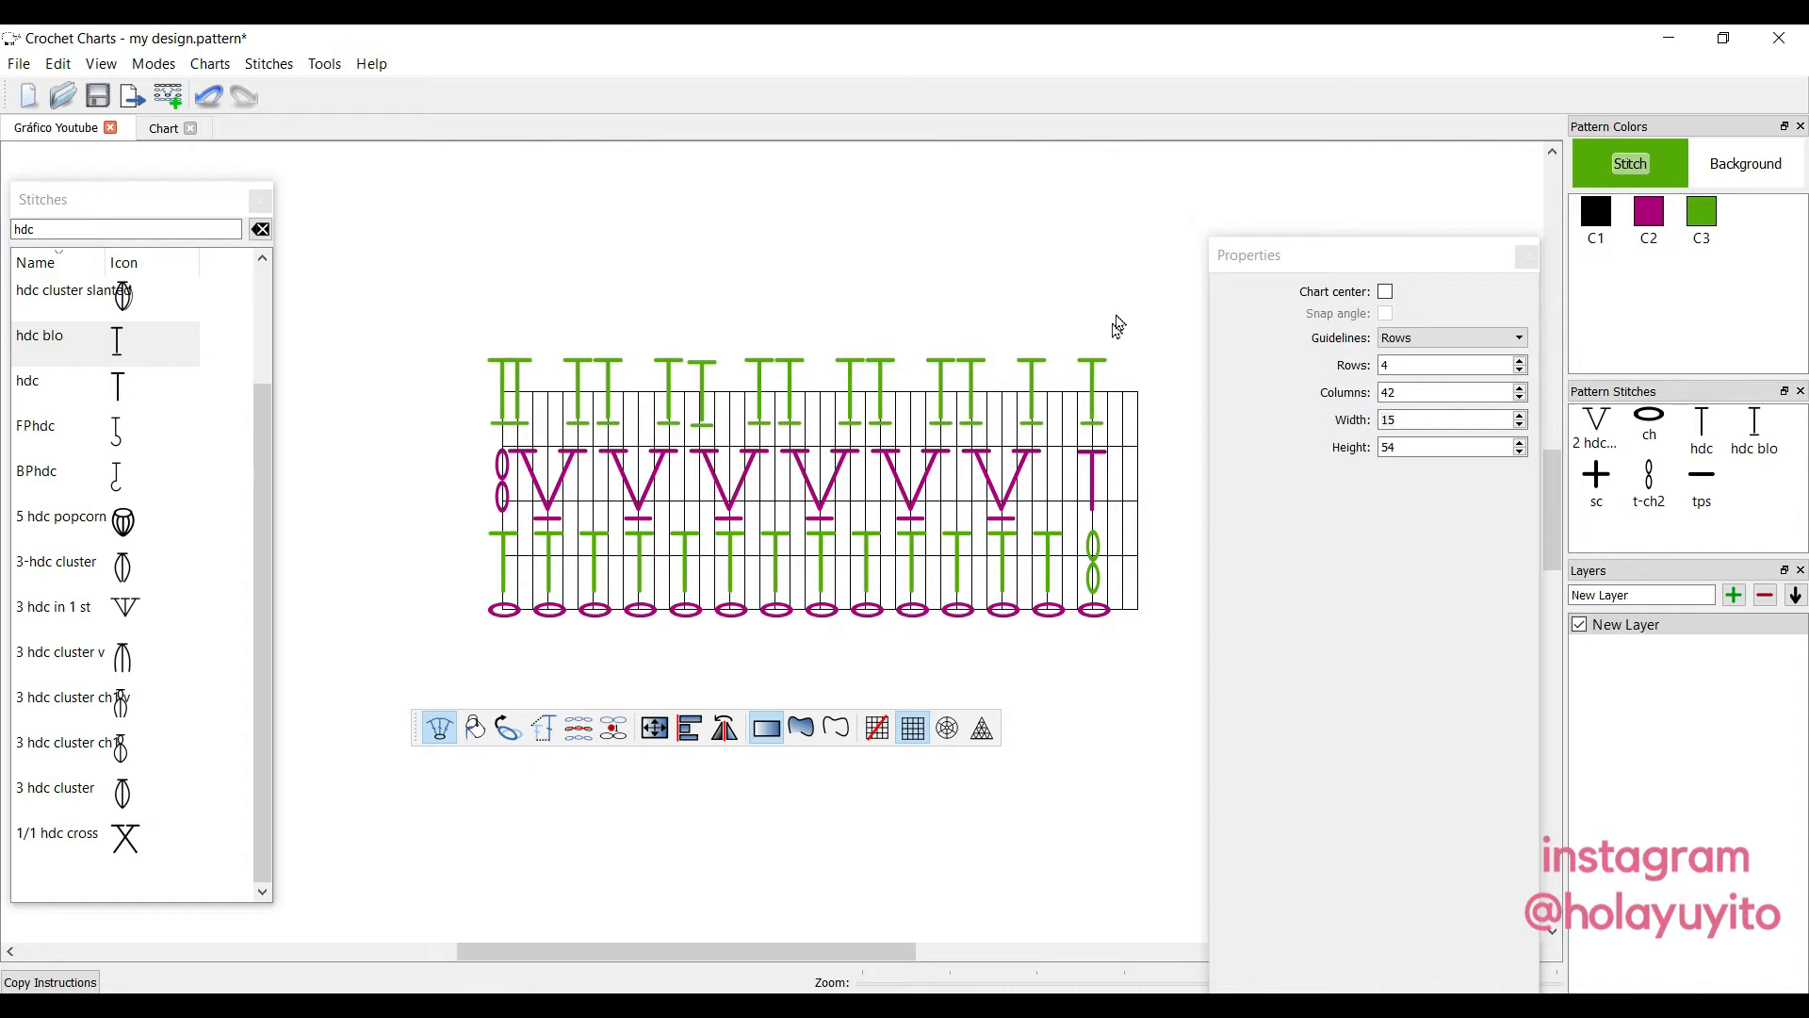
Replace the green hdc blo above the magenta hdc with a t-ch2 and close the grid properties.
click(1088, 429)
key(Delete)
click(1526, 257)
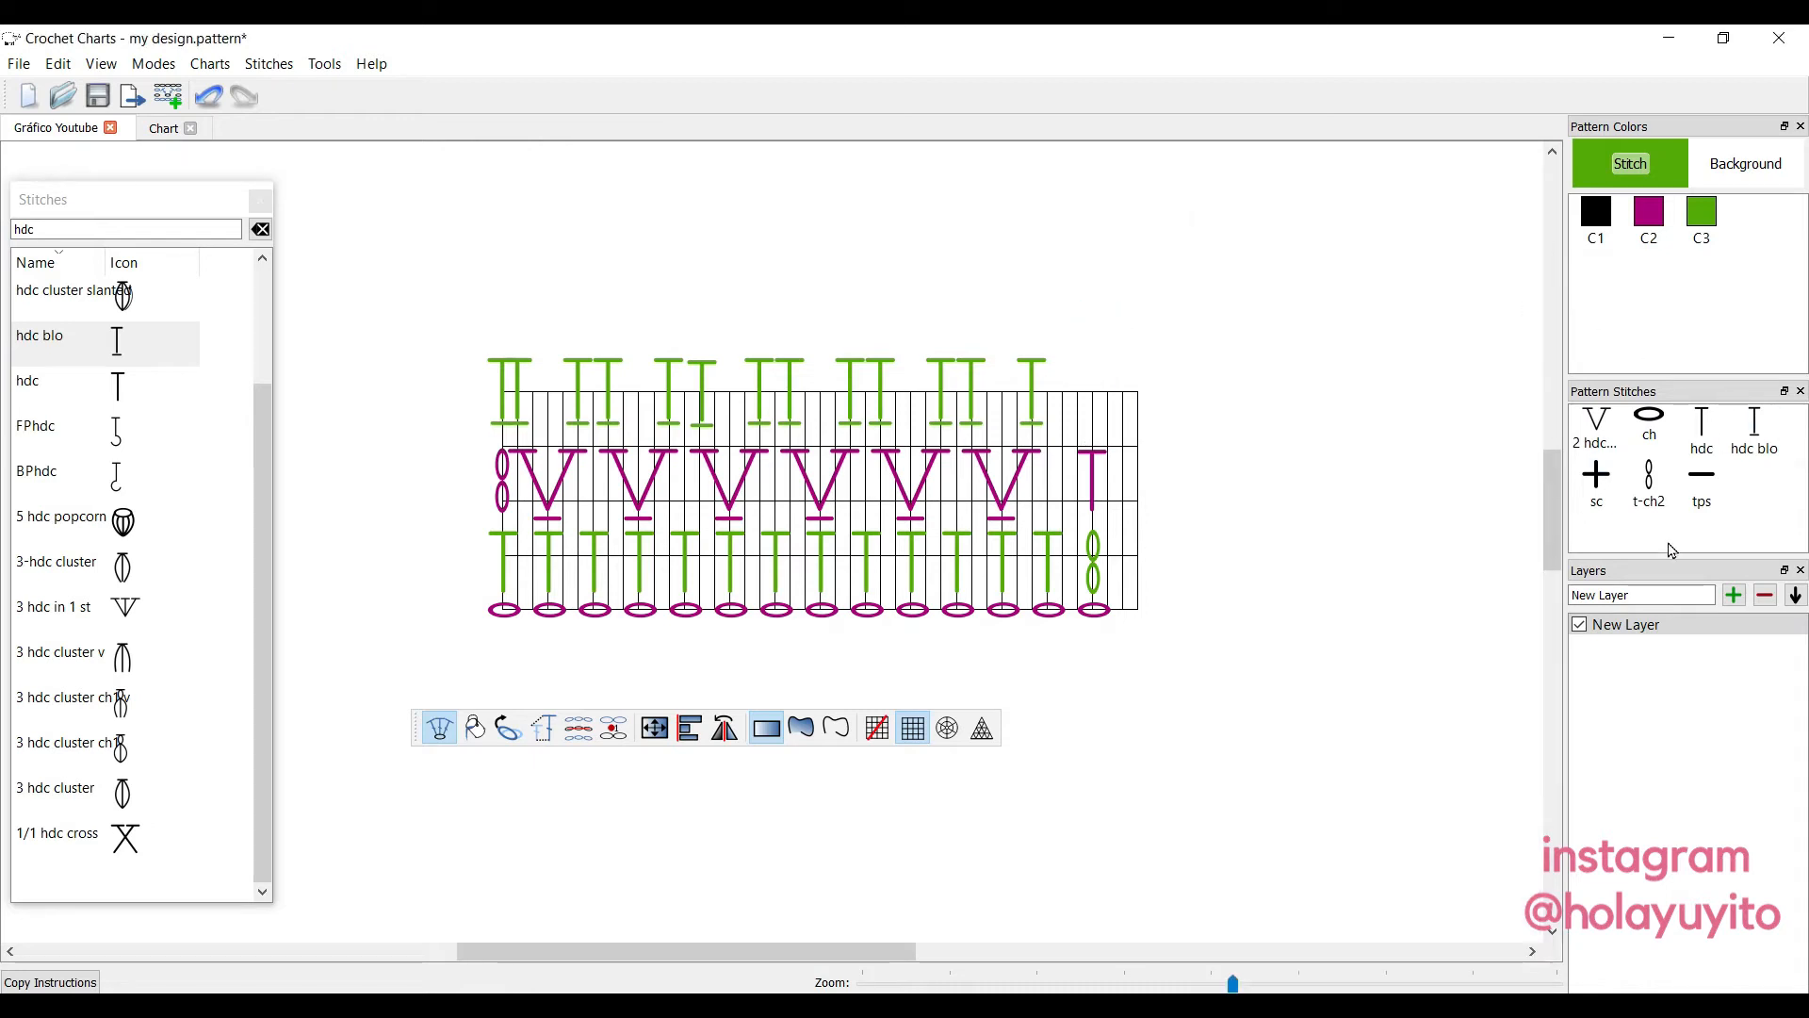
click(1658, 485)
click(1096, 410)
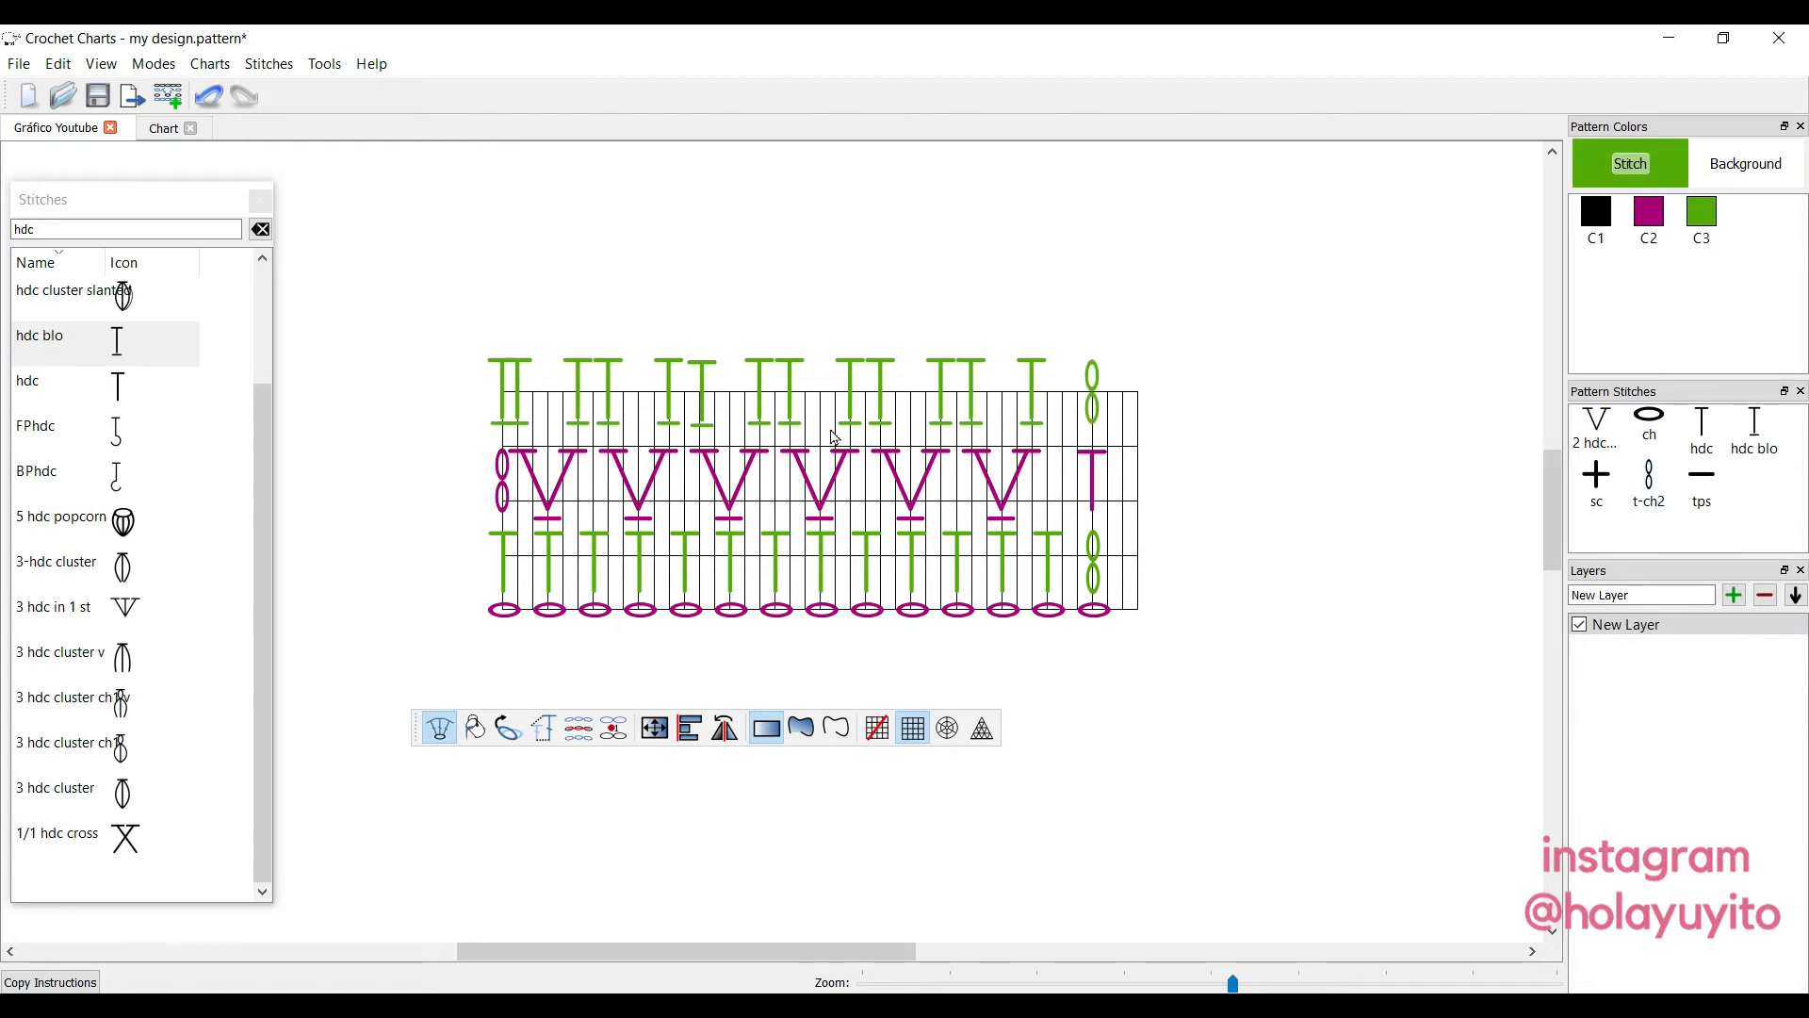
Select the whole upper green row, including its t-ch2, and nudge it slightly down toward the magenta row.
drag(1200, 295, 456, 441)
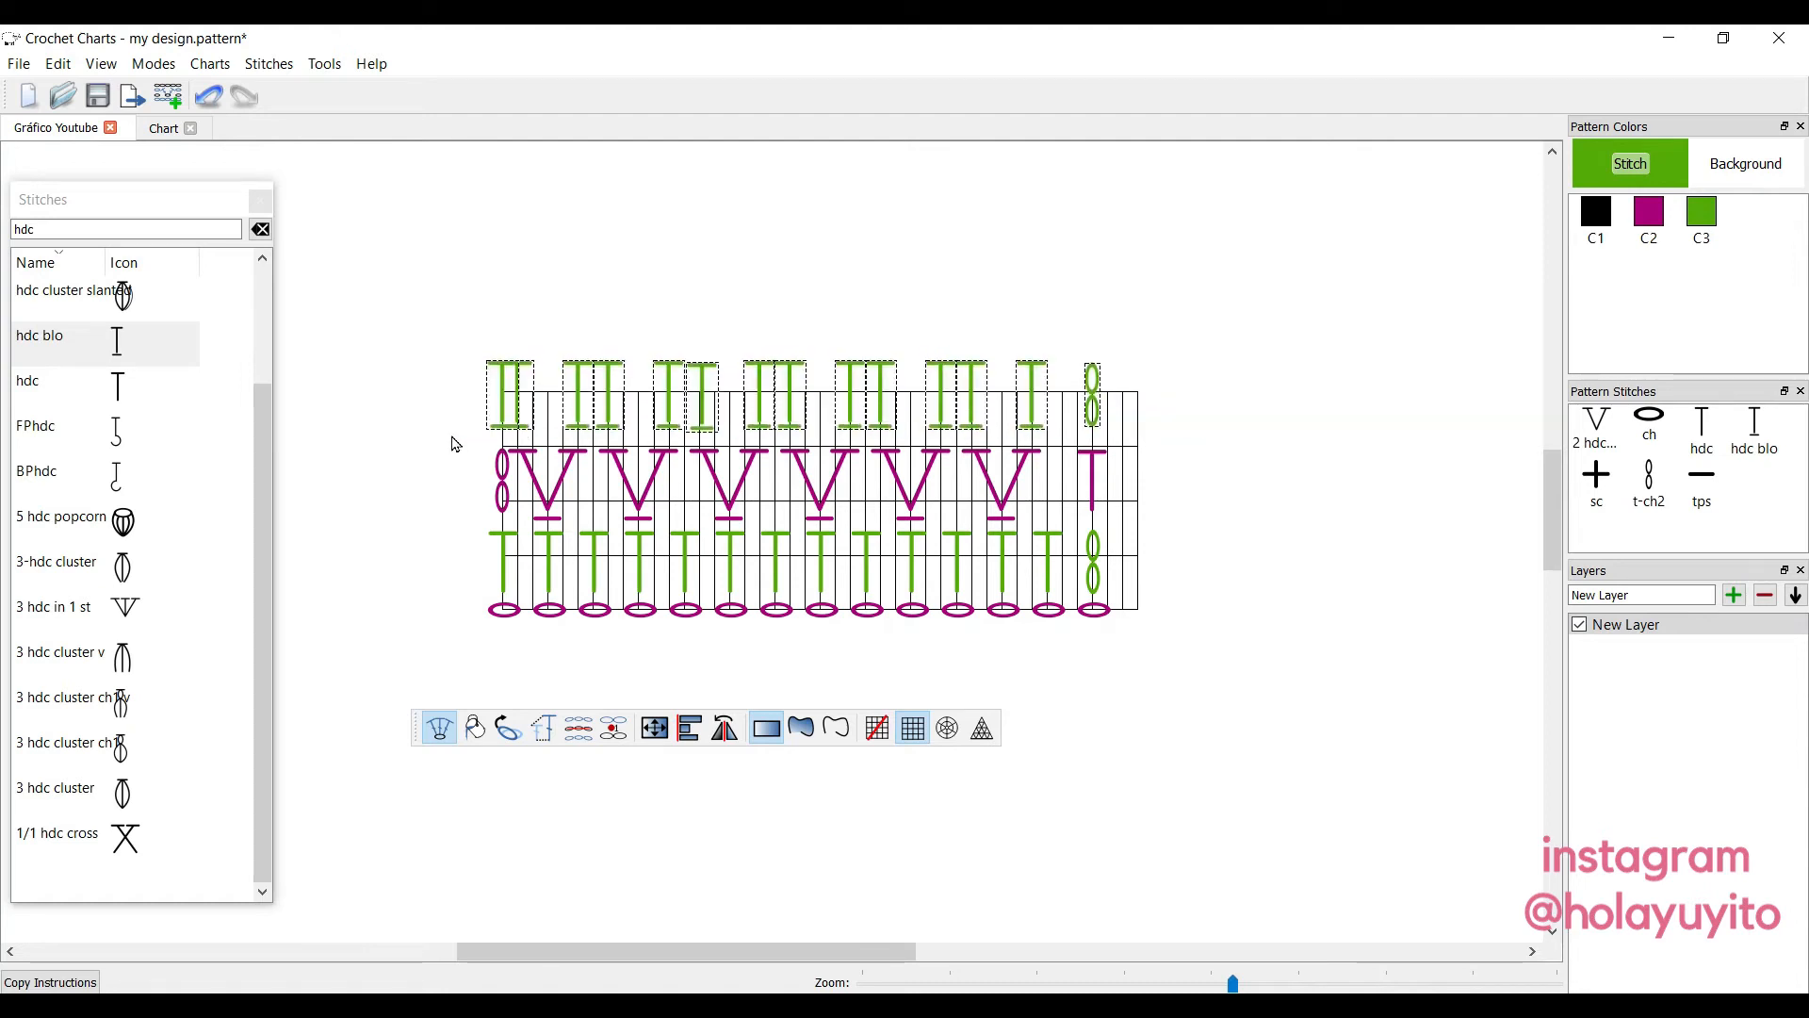
key(Down)
key(Down)
key(Down)
key(Down)
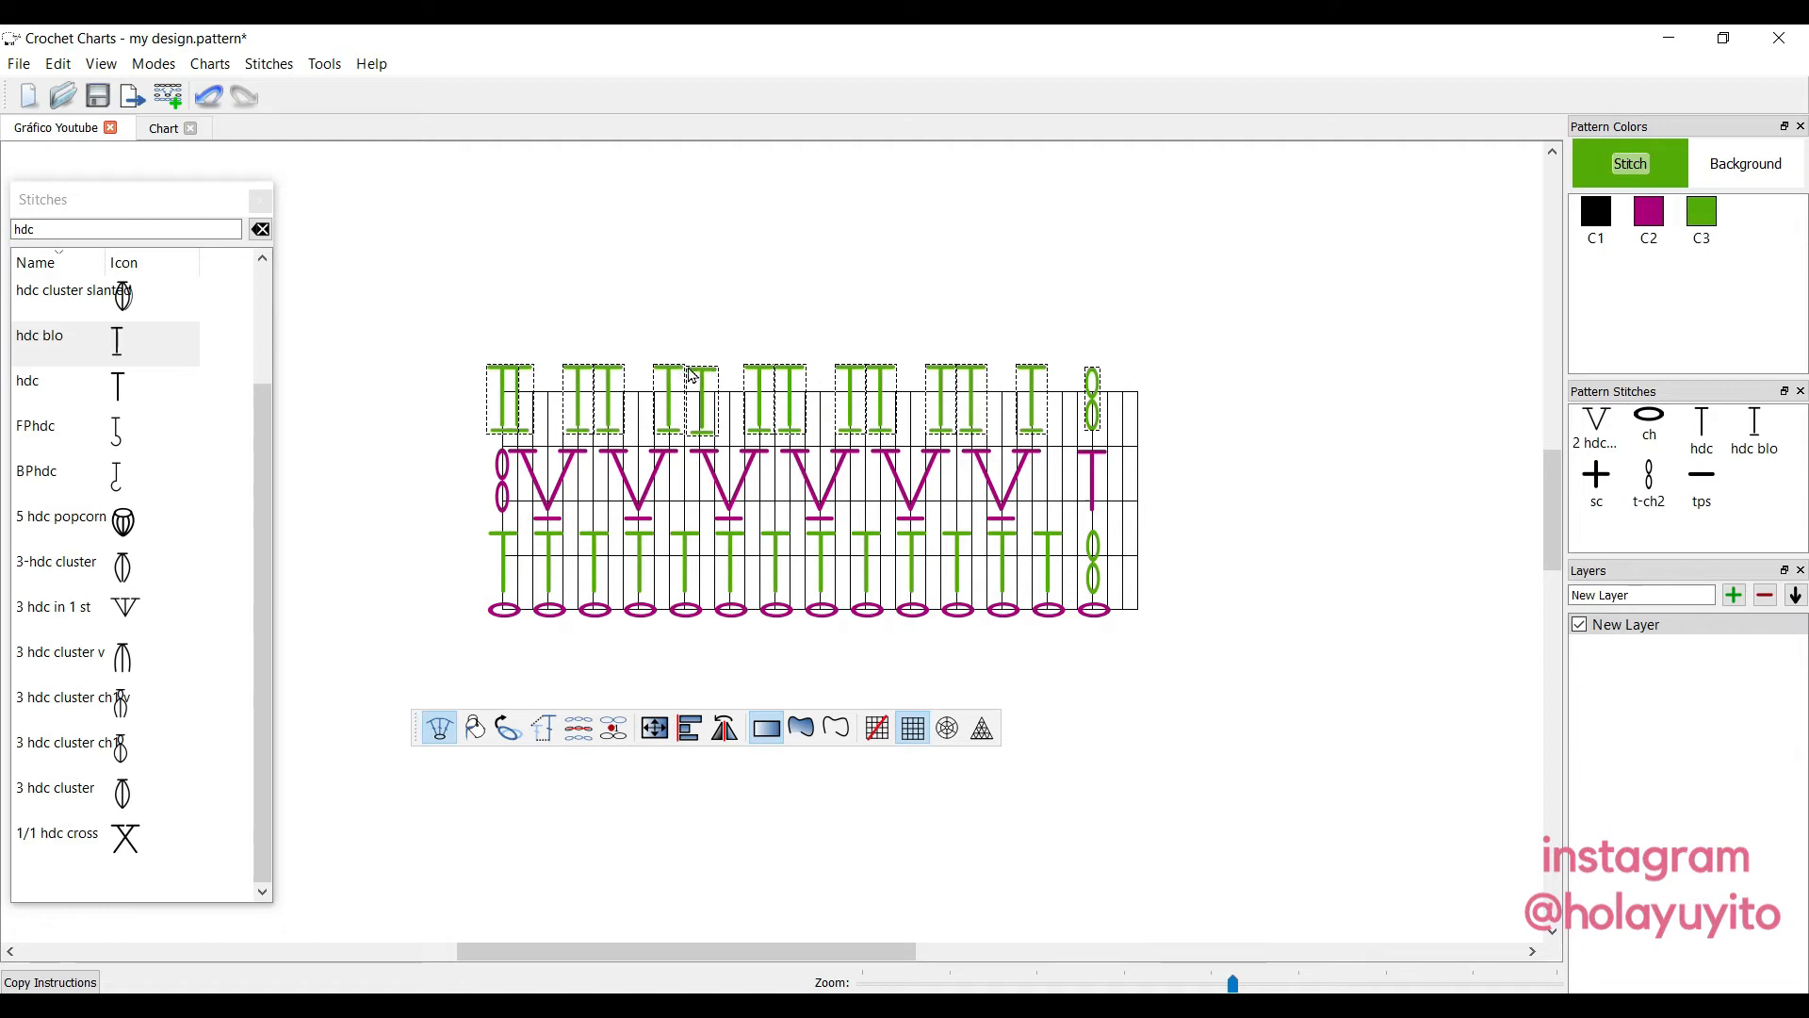
Align the selected green row along its bottom edges with Align and Distribute, and deselect it.
click(692, 729)
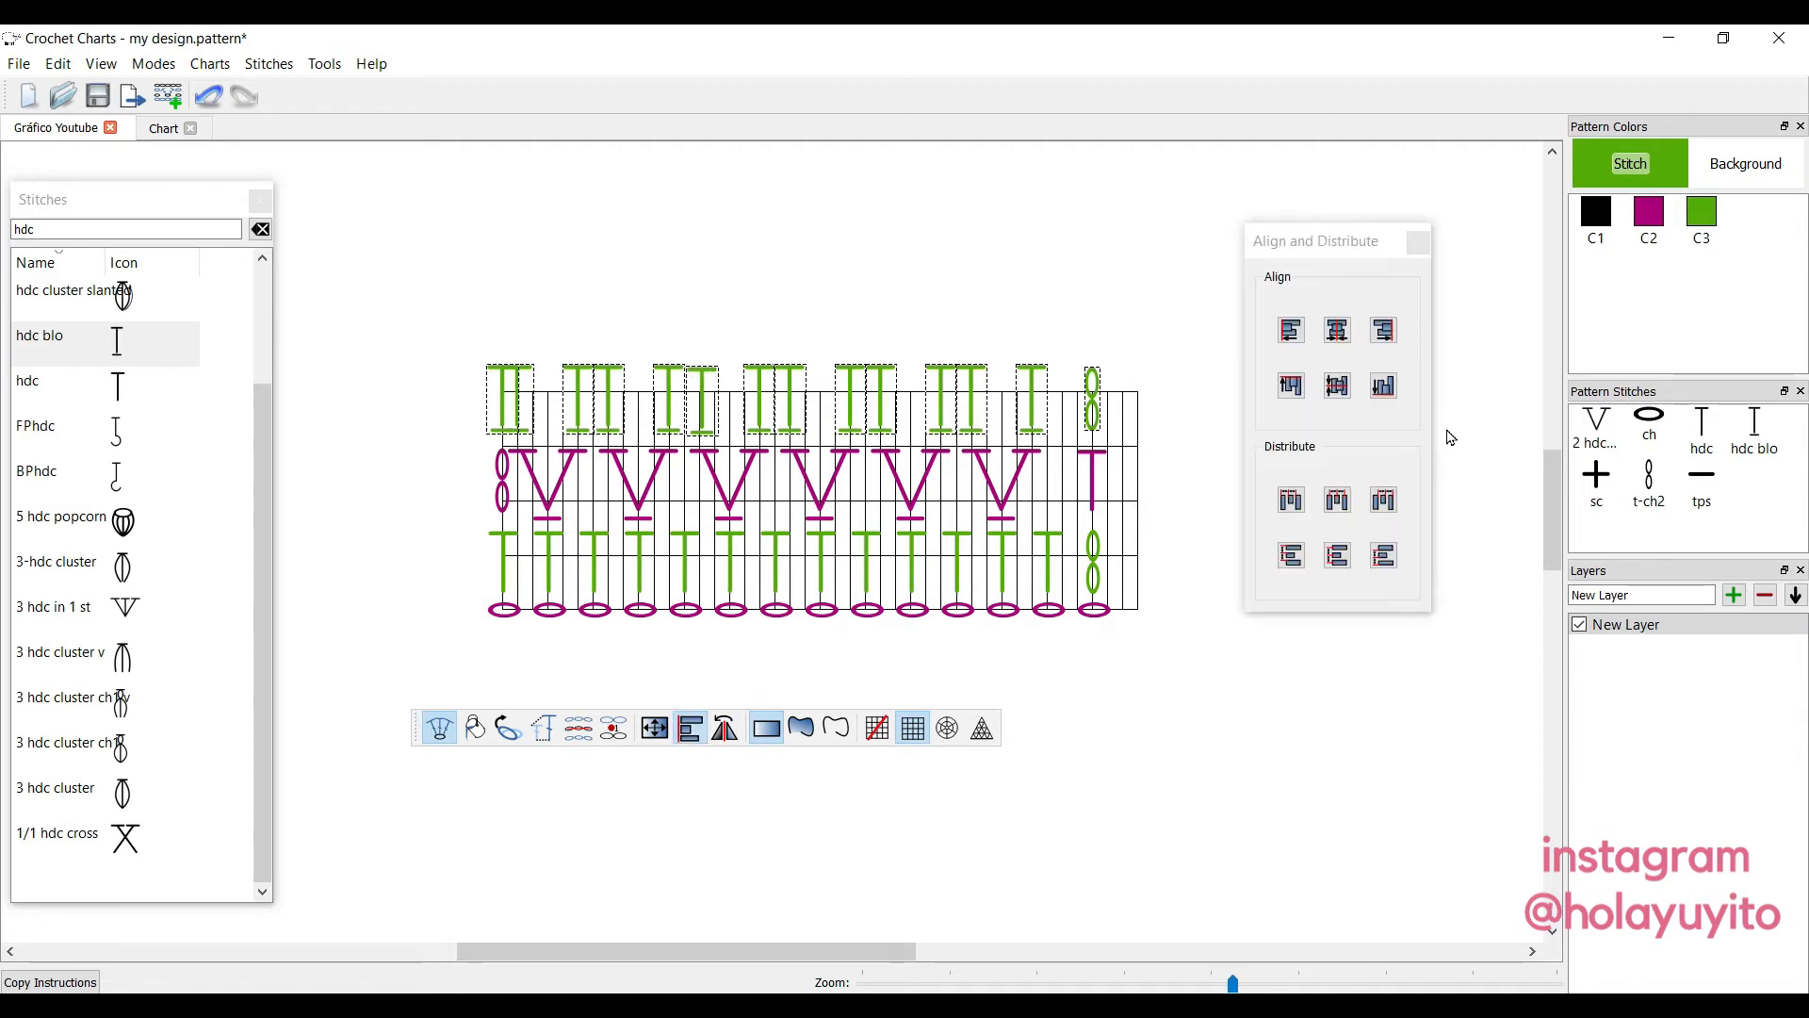
click(1382, 387)
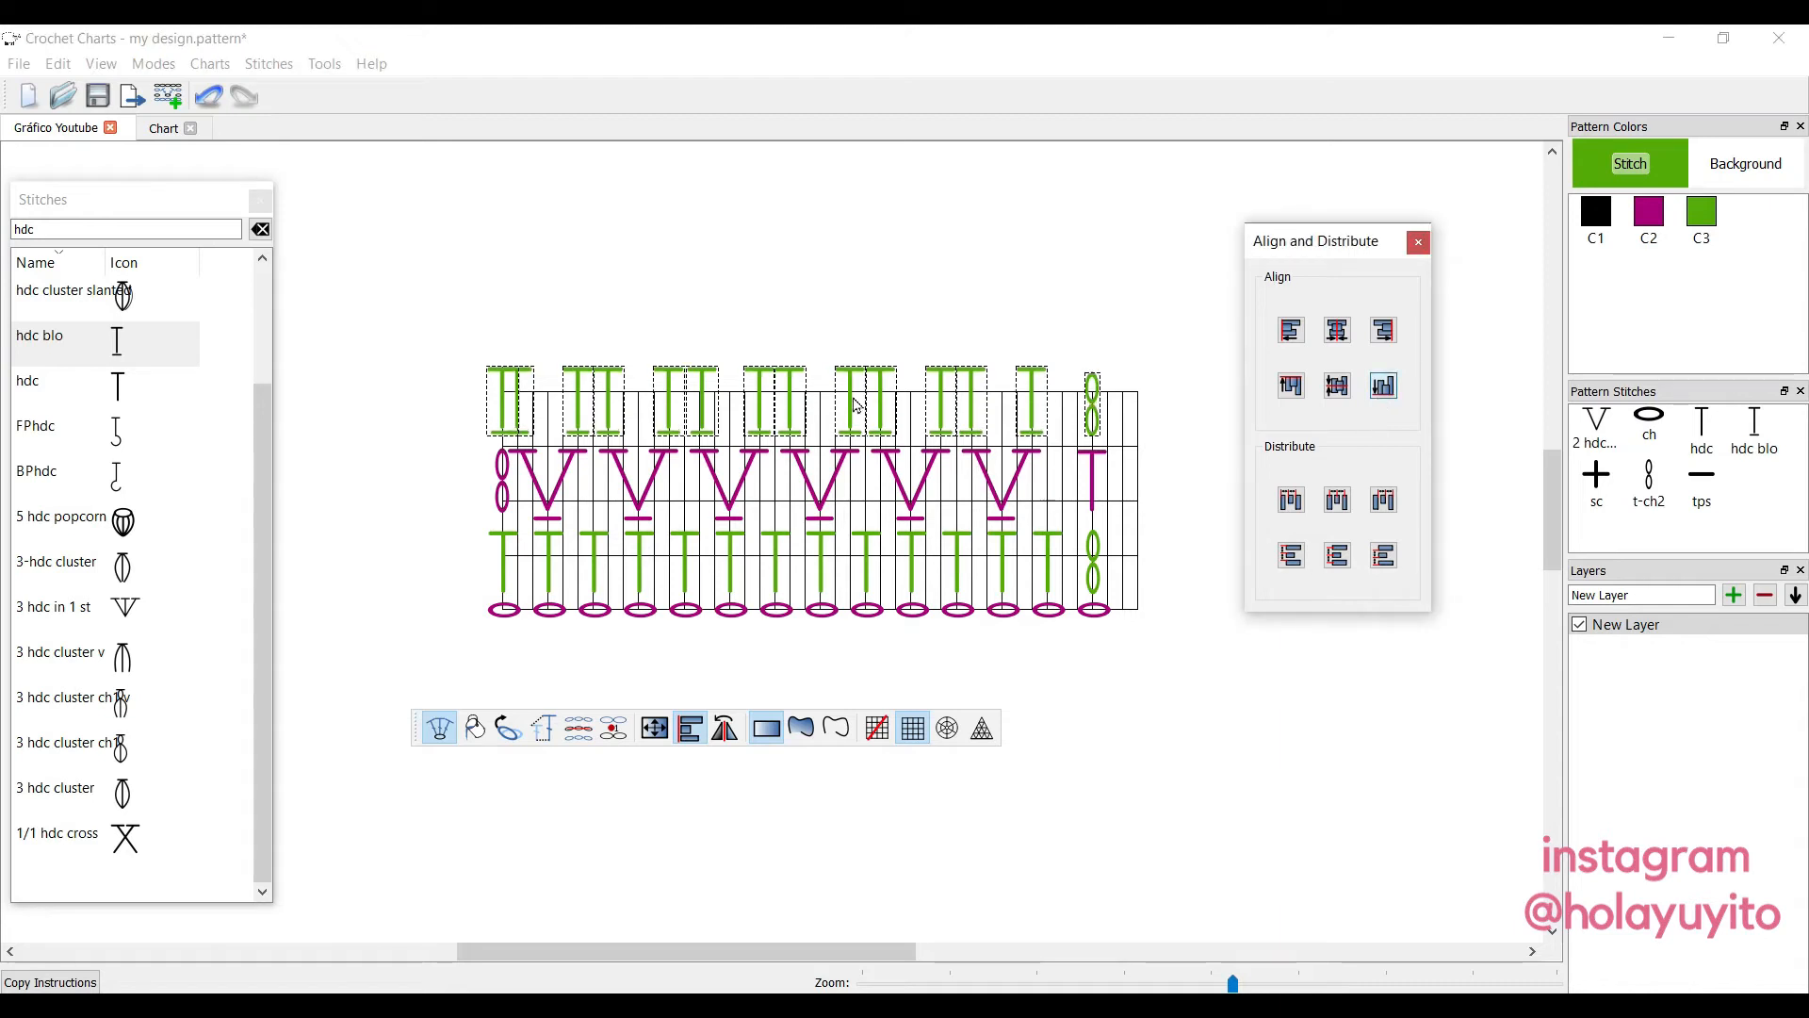
click(1418, 242)
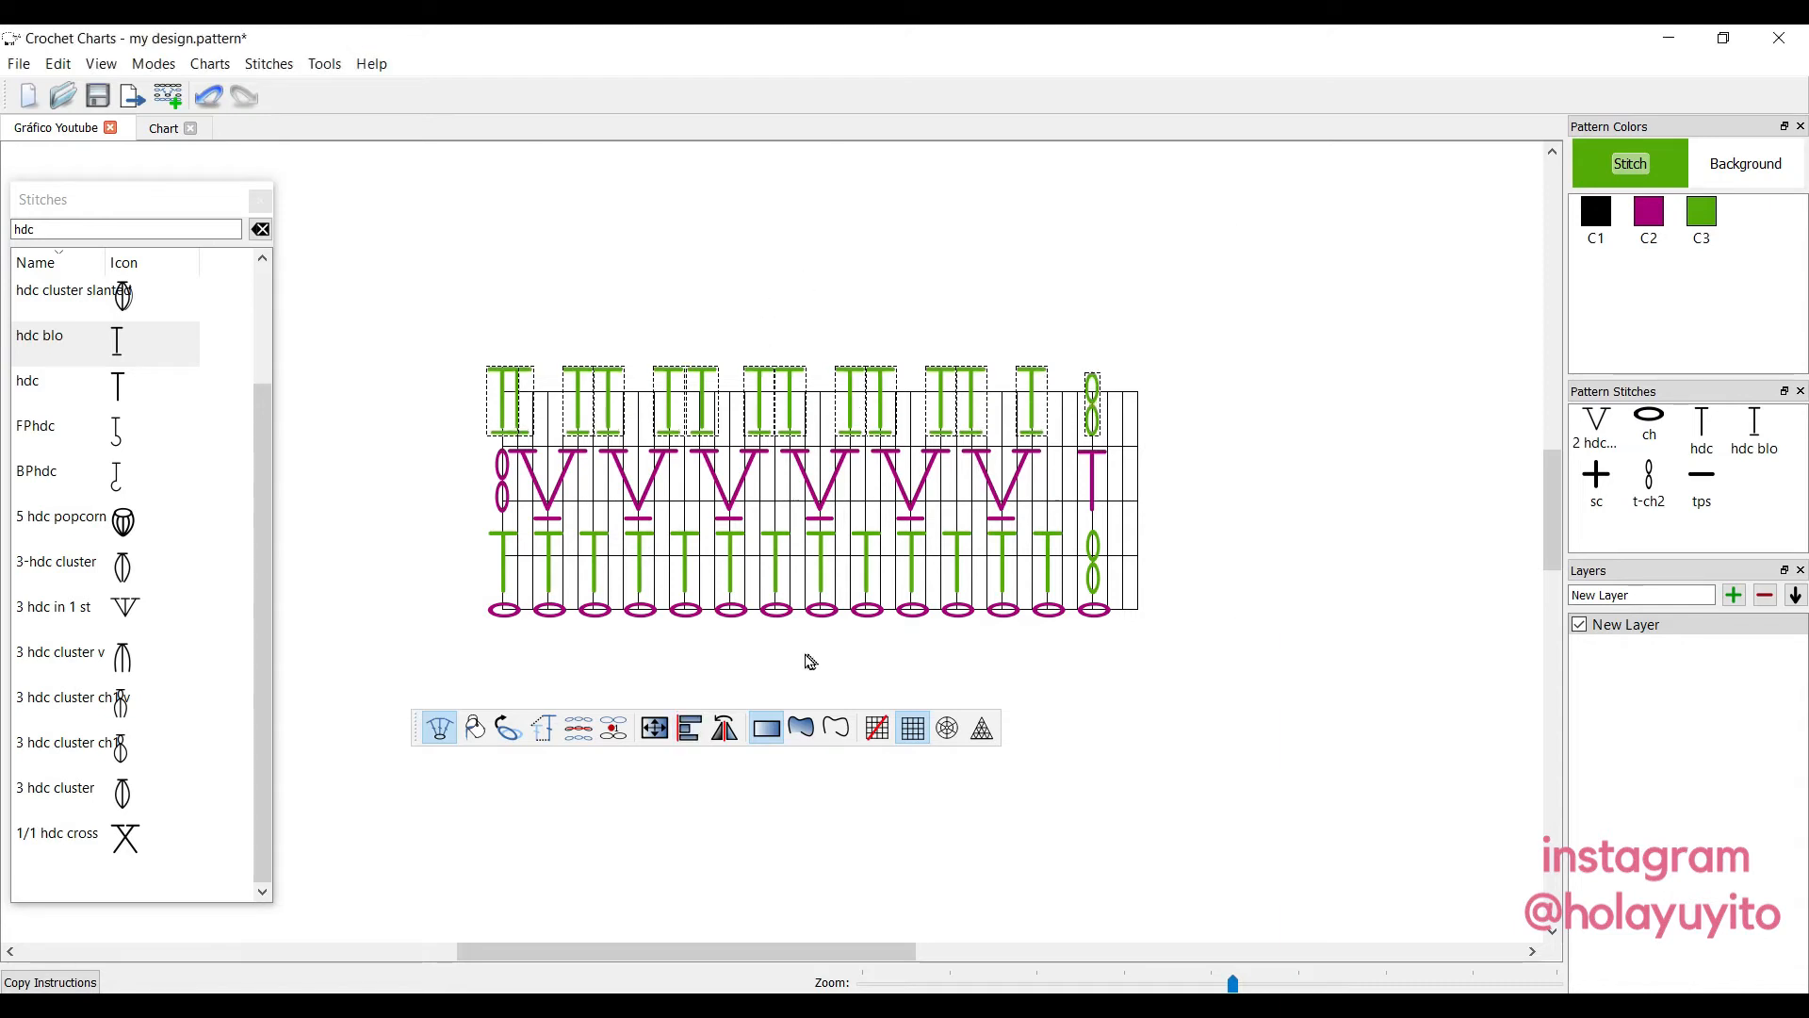
click(933, 665)
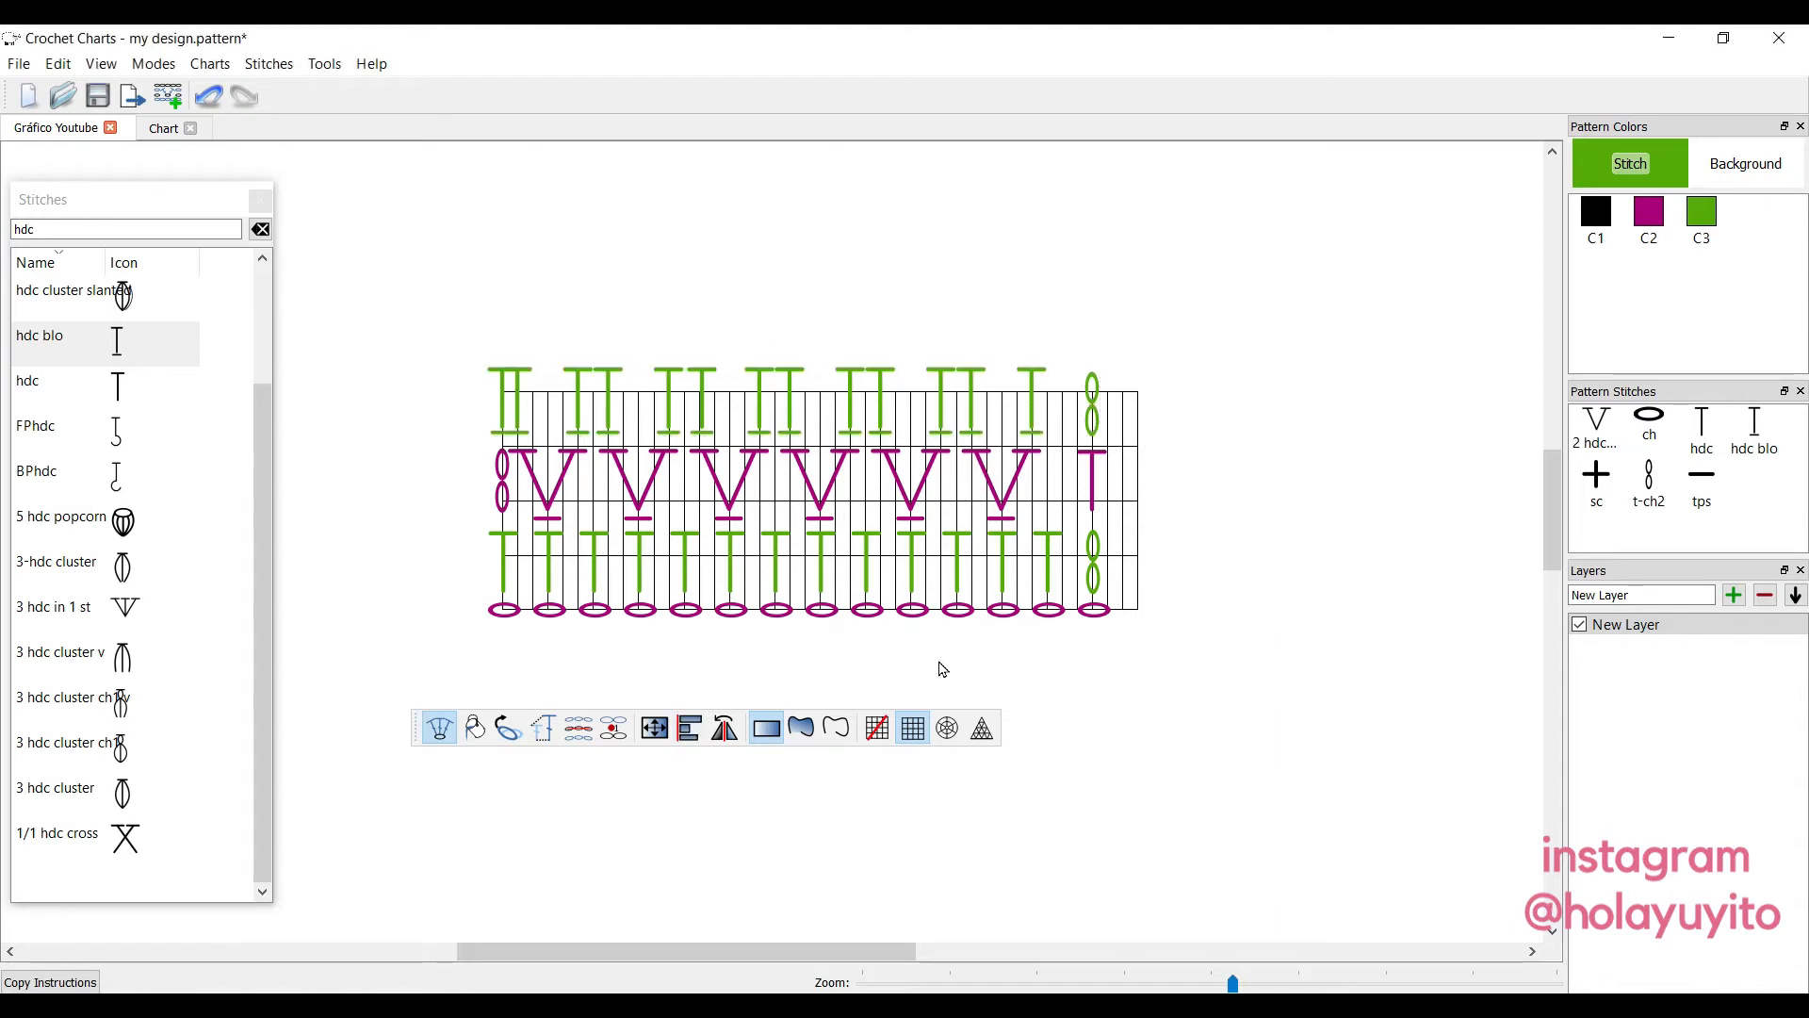
Select a group of green hdc blo and magenta V stitches mid-chart with the freehand area selection, and deselect them.
click(802, 728)
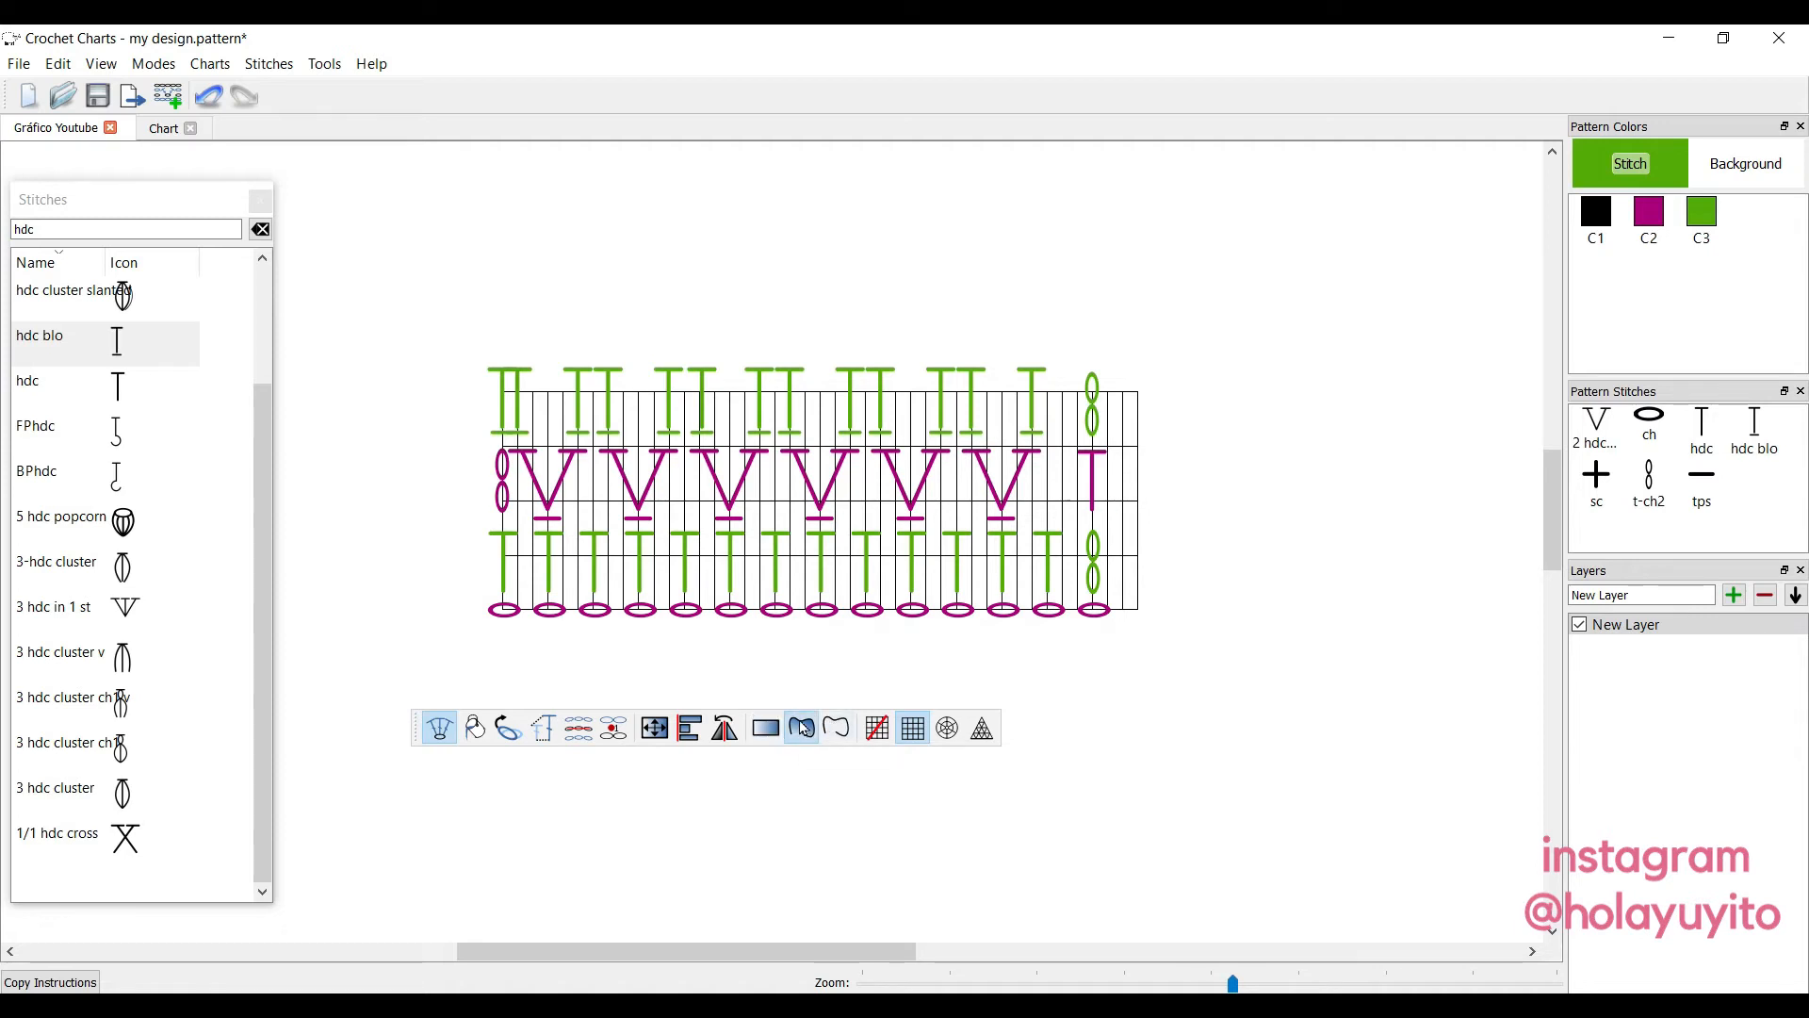
mouse_move(700, 334)
mouse_down()
mouse_move(758, 274)
mouse_move(855, 280)
mouse_move(902, 350)
mouse_move(906, 408)
mouse_move(763, 463)
mouse_move(703, 433)
mouse_move(751, 305)
mouse_up()
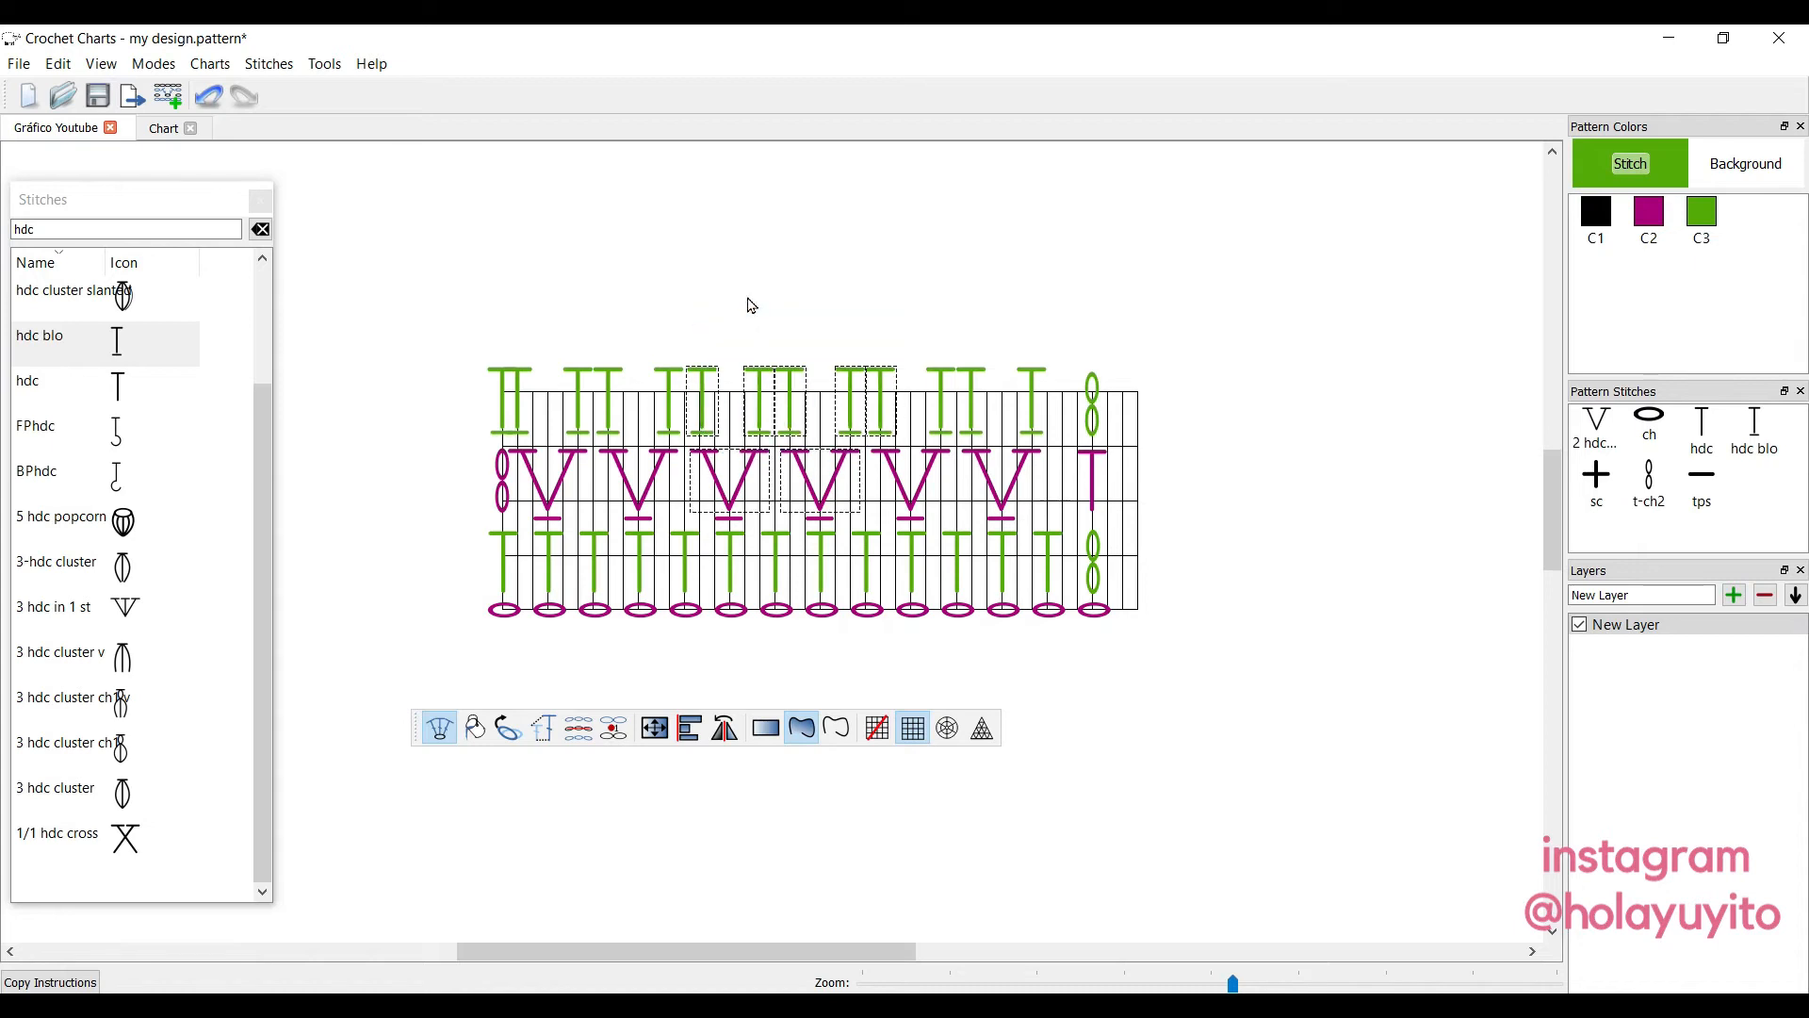
click(842, 267)
Select the stitches crossed by a freehand line from the upper row to the foundation chain, deselect them, and restore rectangular selection.
click(840, 733)
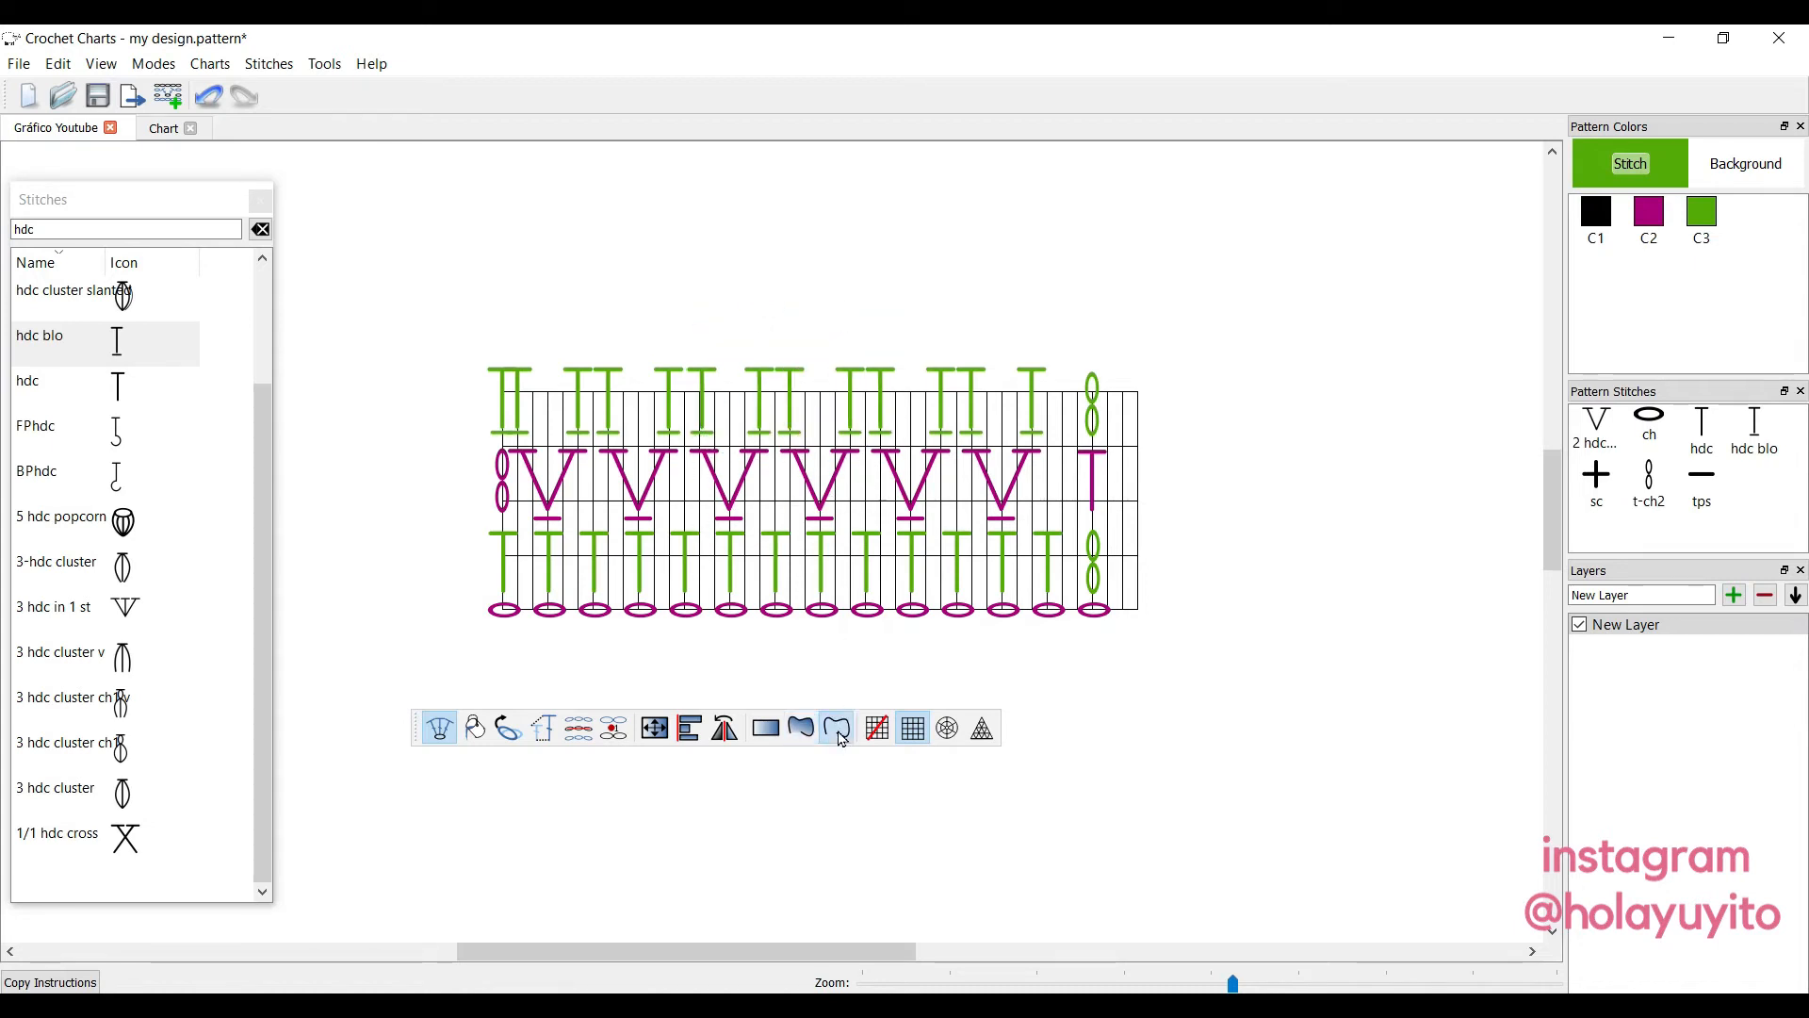
mouse_move(474, 267)
mouse_down()
mouse_move(459, 357)
mouse_move(515, 394)
mouse_up()
mouse_move(558, 470)
mouse_down()
mouse_move(595, 513)
mouse_move(604, 612)
mouse_move(702, 618)
mouse_up()
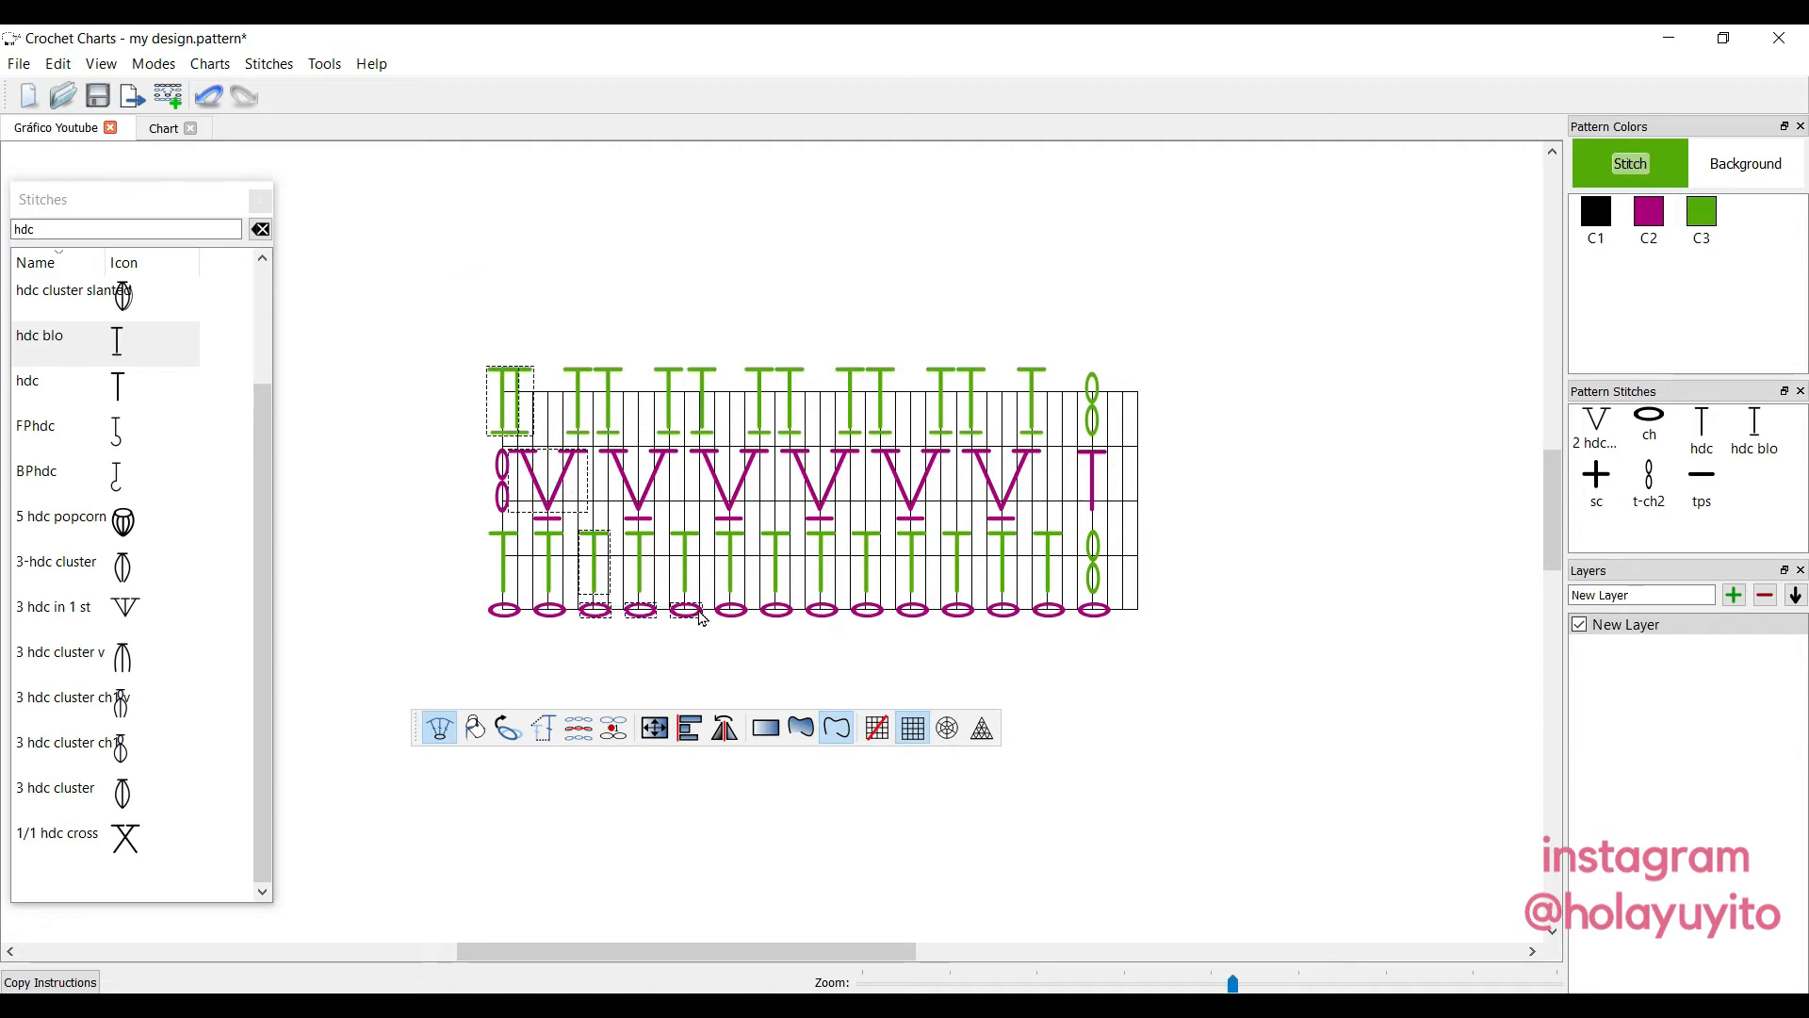
click(649, 665)
click(764, 739)
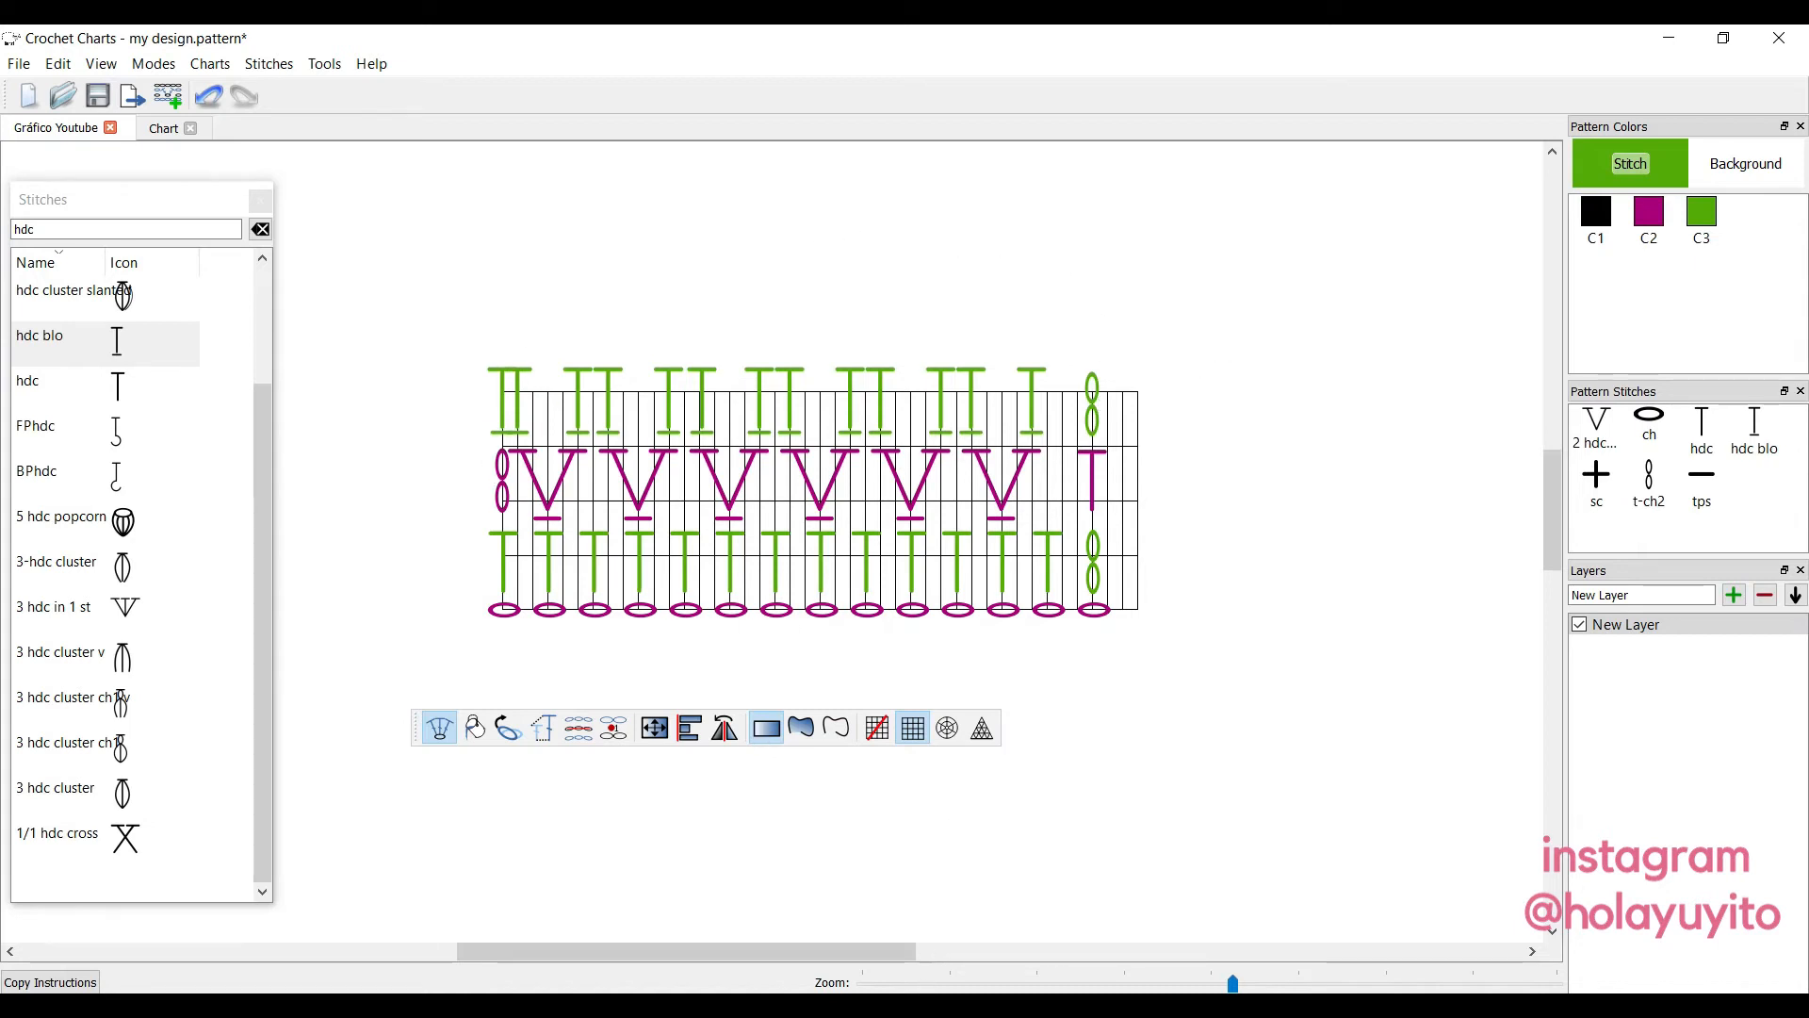
Switch to the photo viewer to check the next rows in the reference image latardella2.jpeg, and return to Crochet Charts.
click(942, 1006)
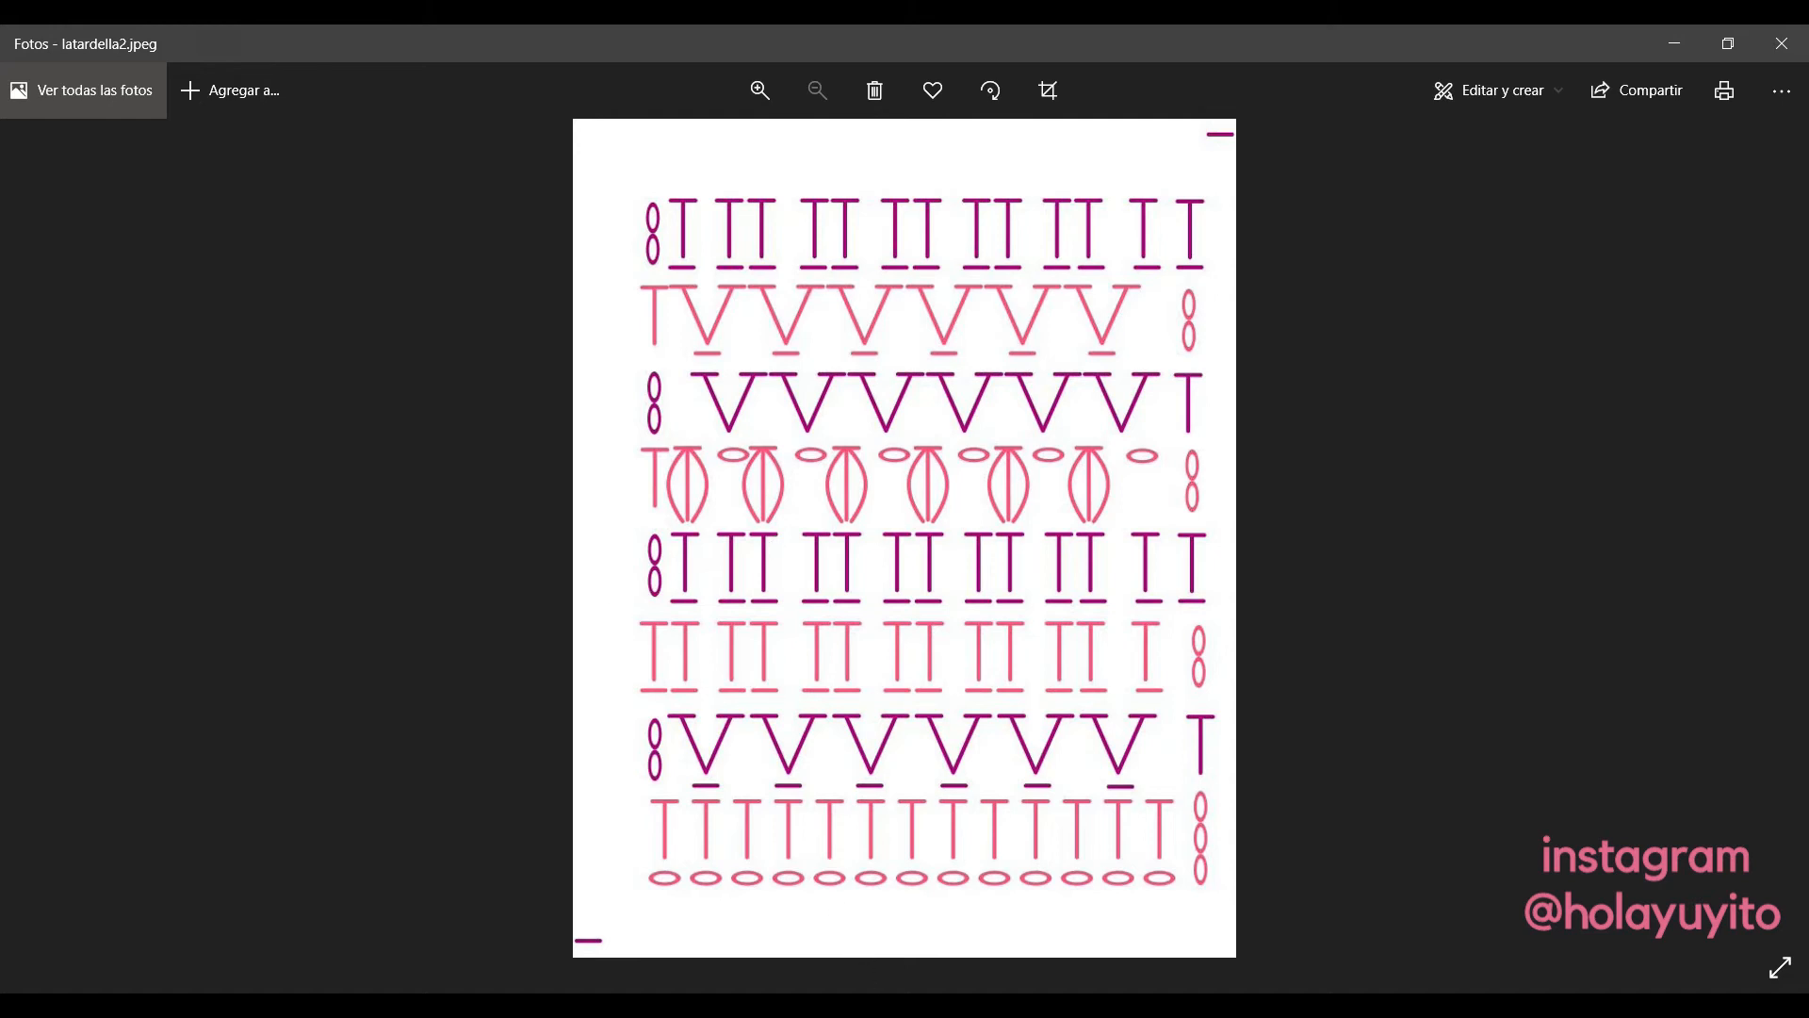
click(924, 1006)
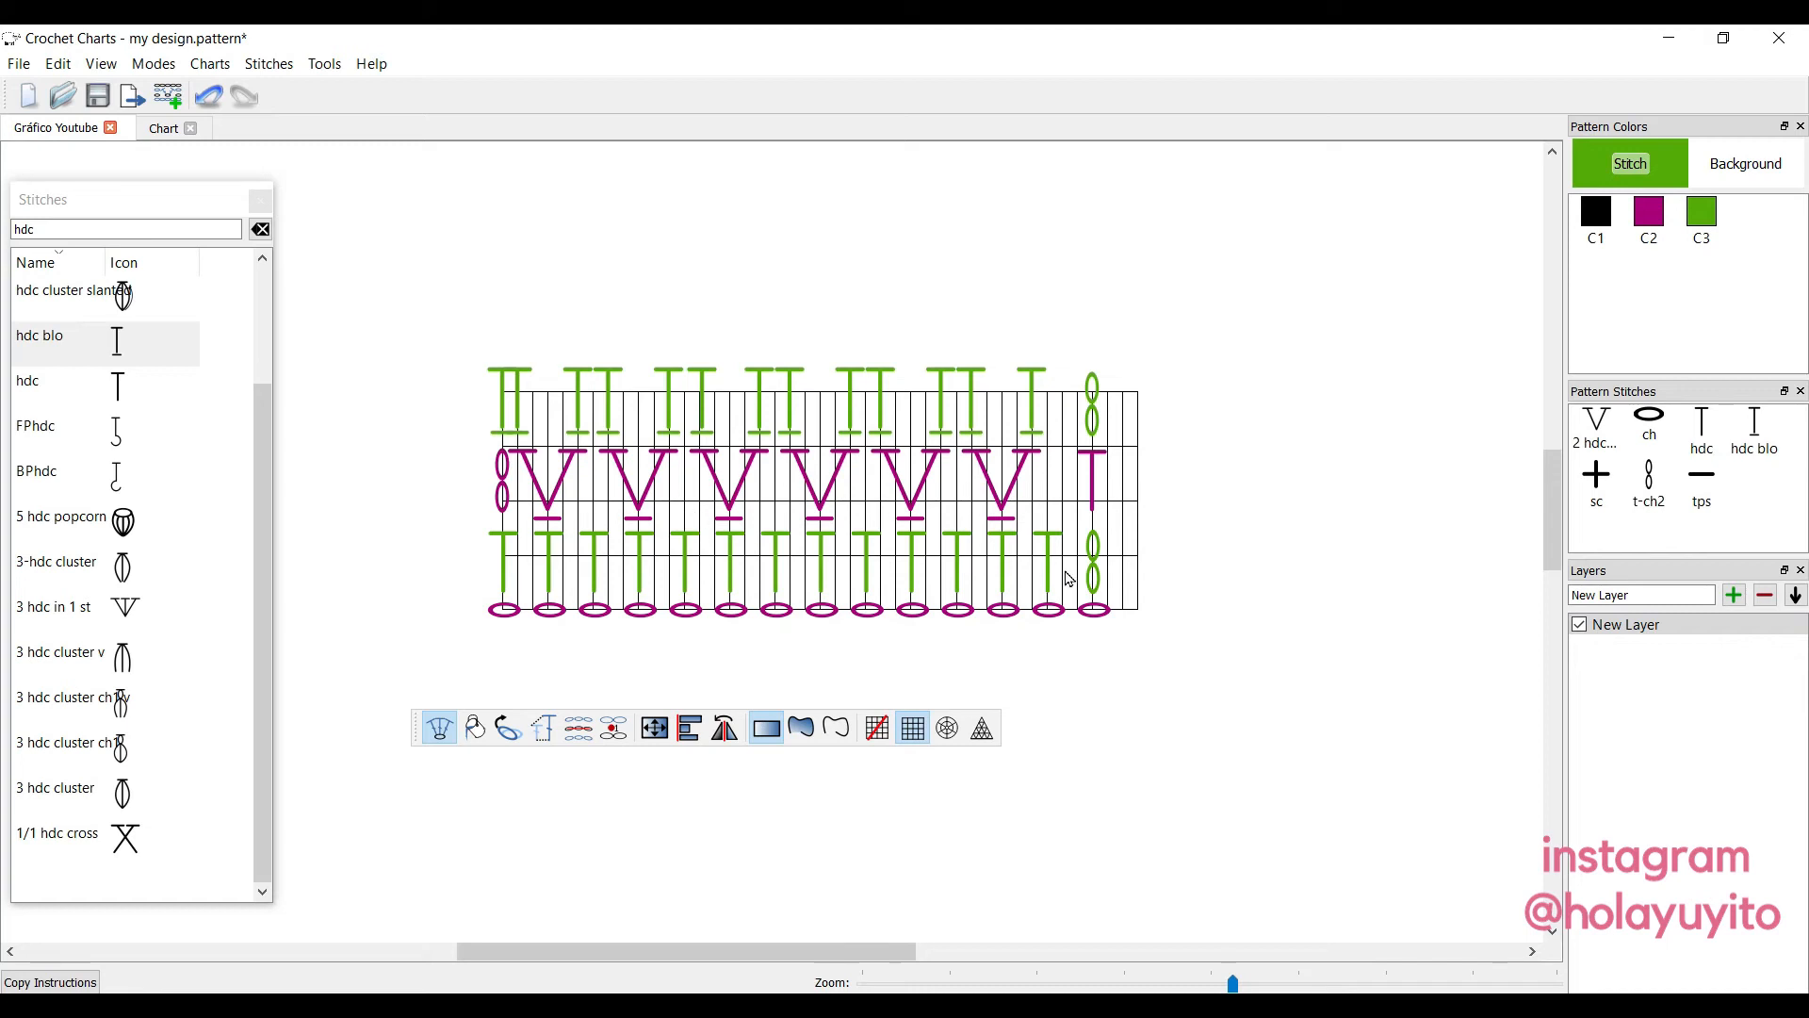
Hide the grid and delete the stray green t-ch2 beside the end of the foundation chain.
click(1160, 632)
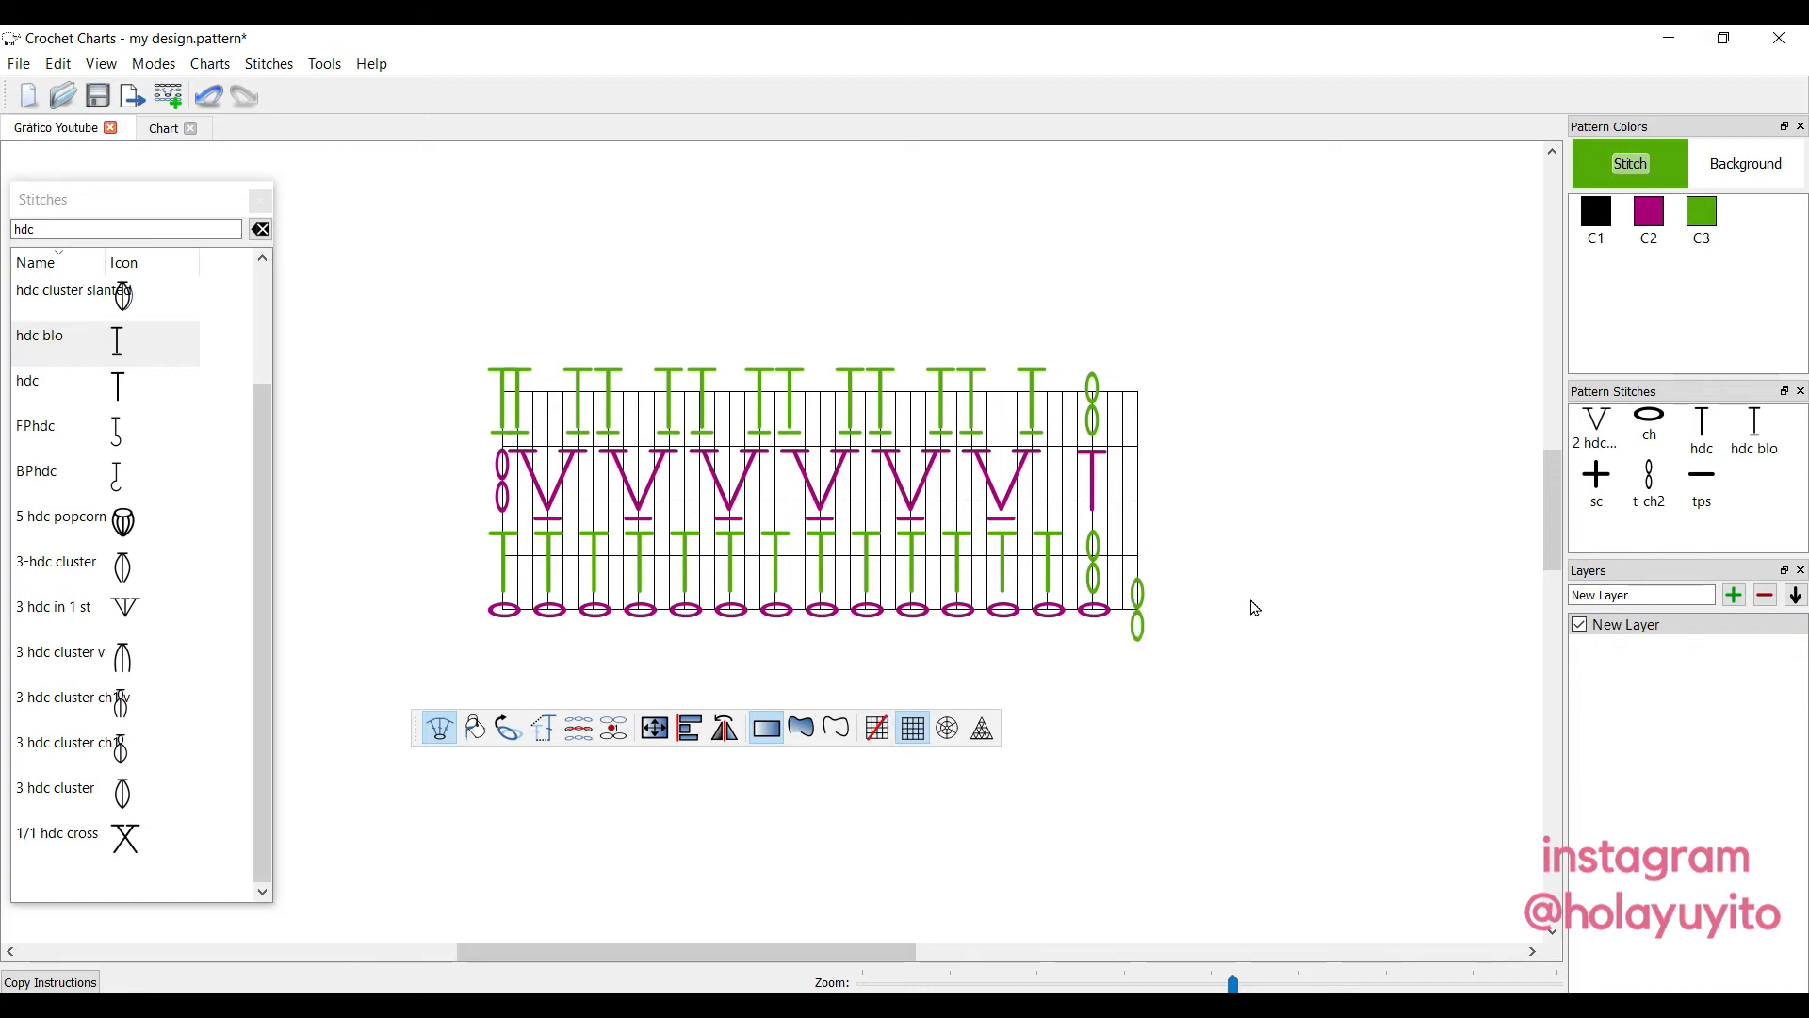
click(873, 743)
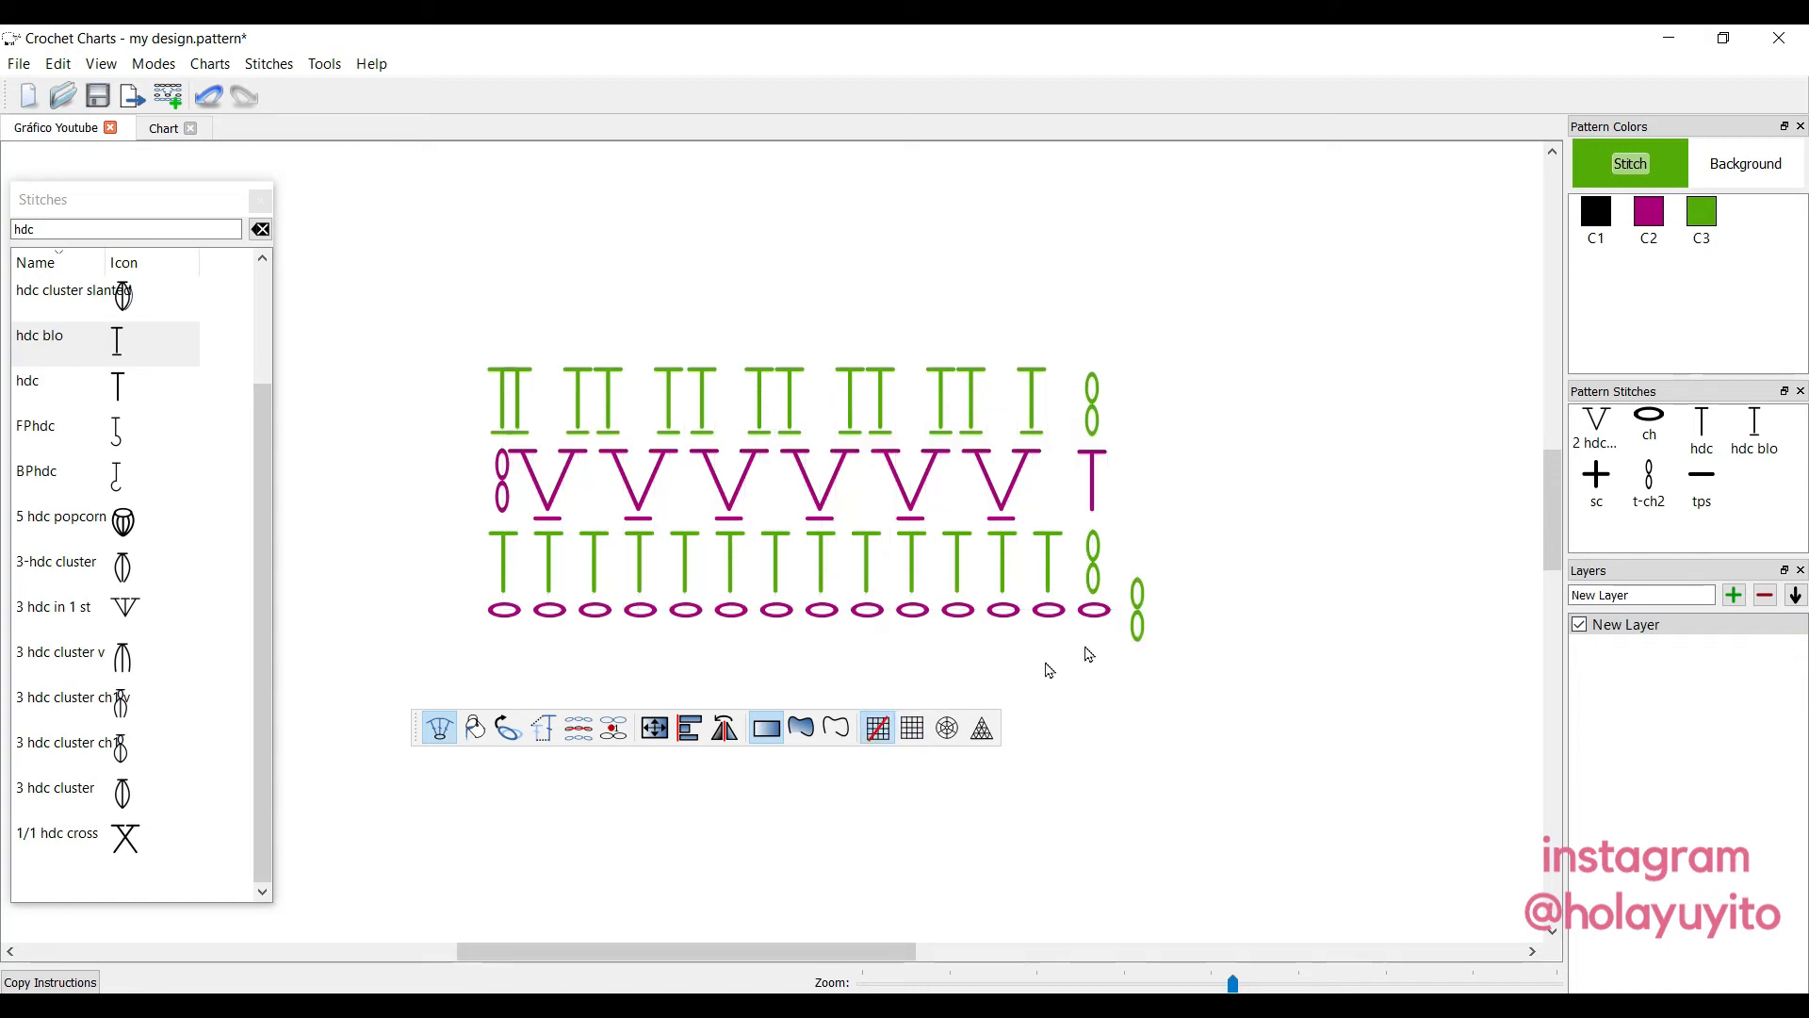
click(1138, 608)
key(Delete)
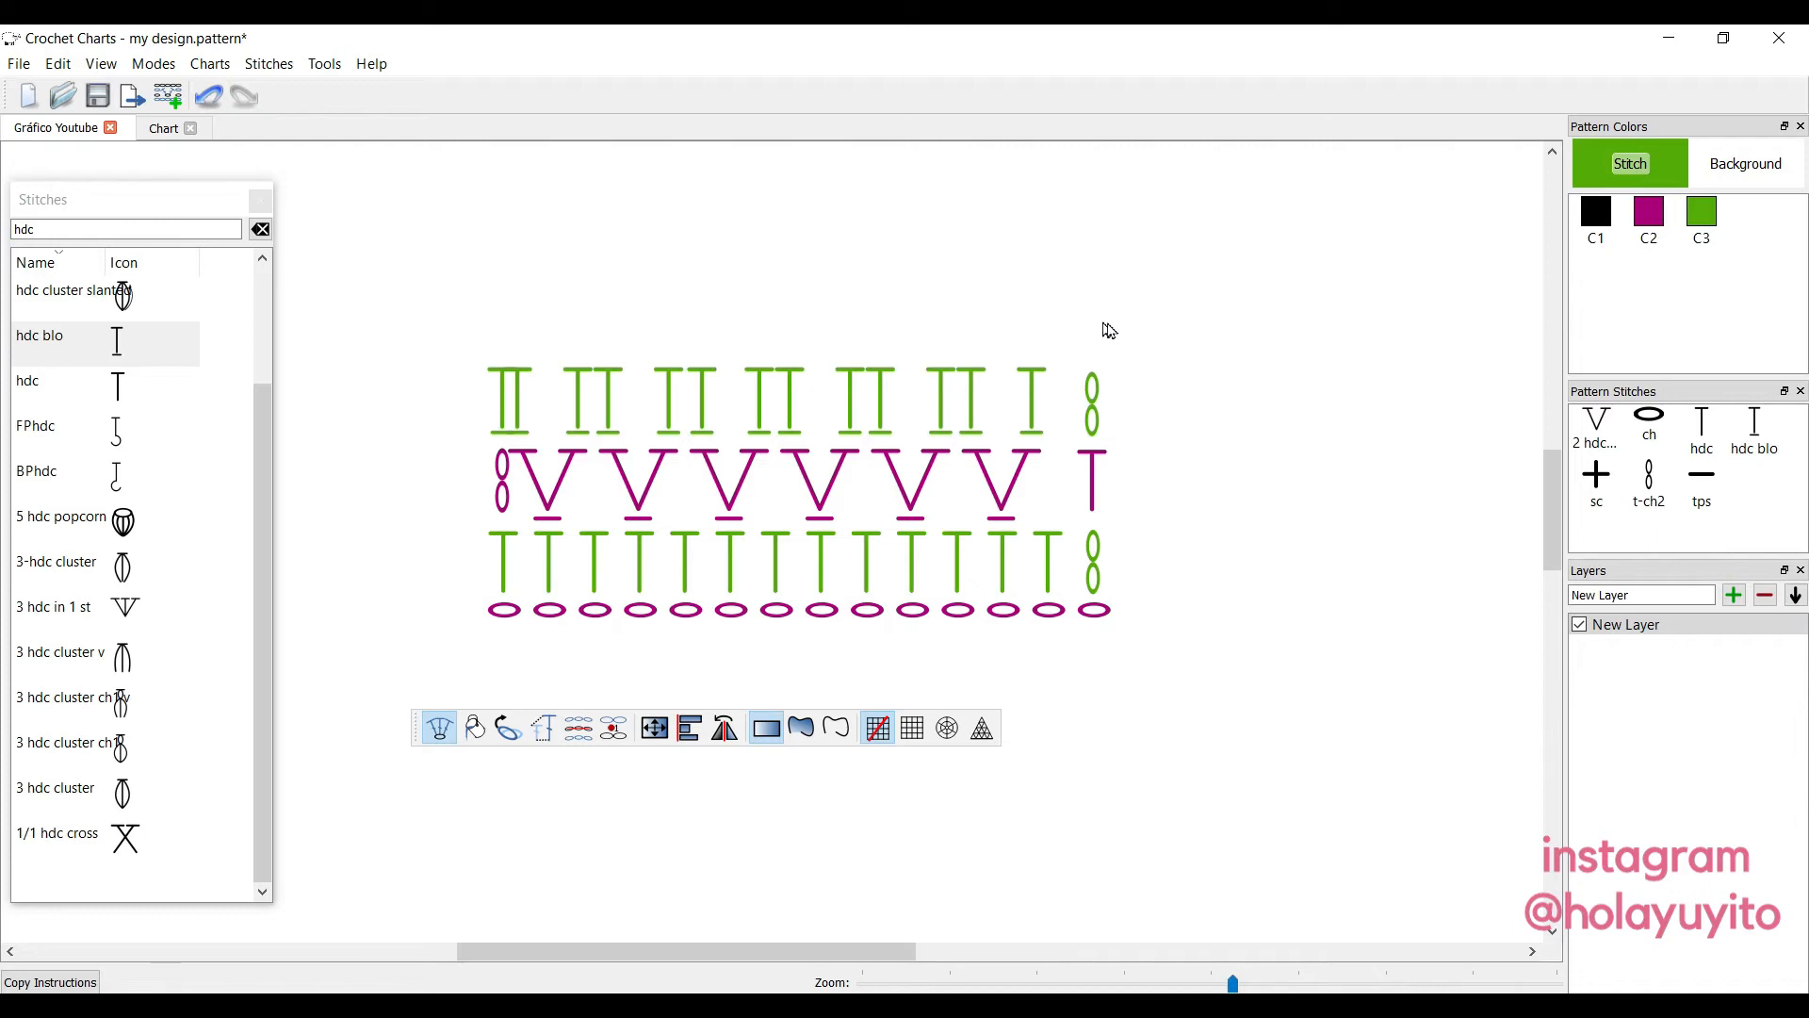
Copy the upper green row of hdc blo stitches with its t-ch2, and align the pasted copy directly above the original.
drag(1178, 292, 481, 450)
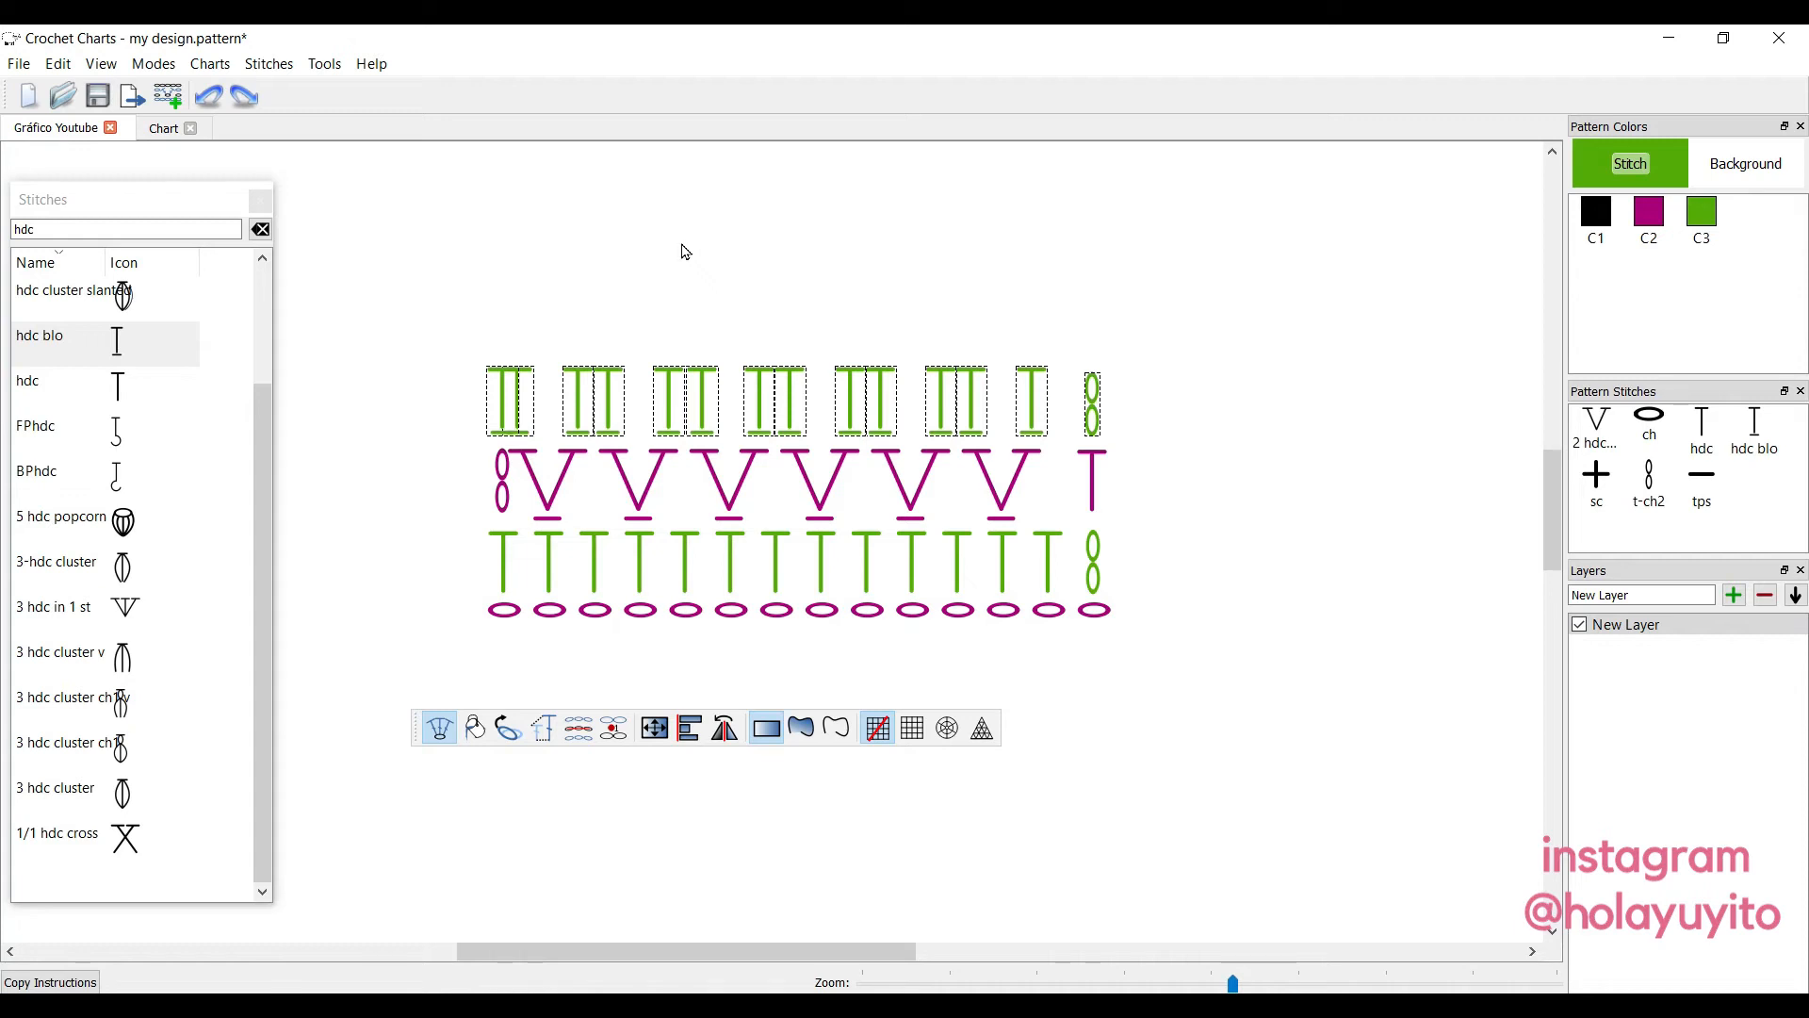
right_click(723, 314)
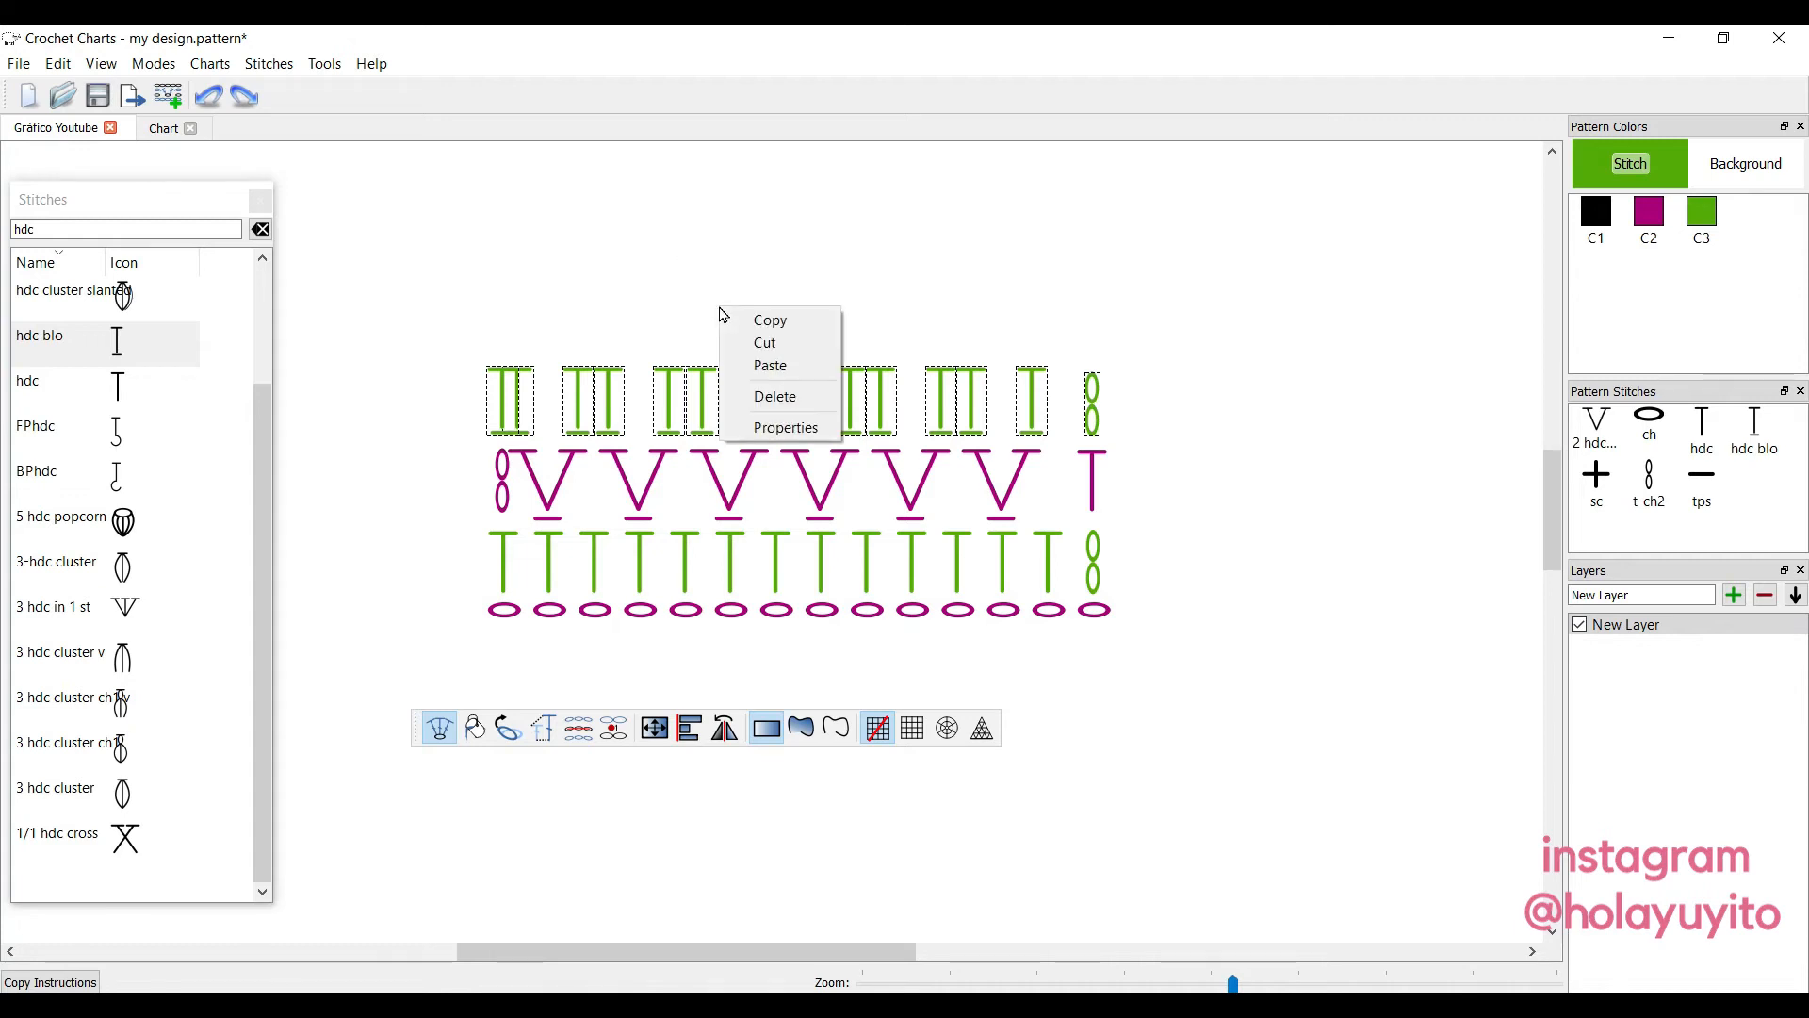
click(808, 324)
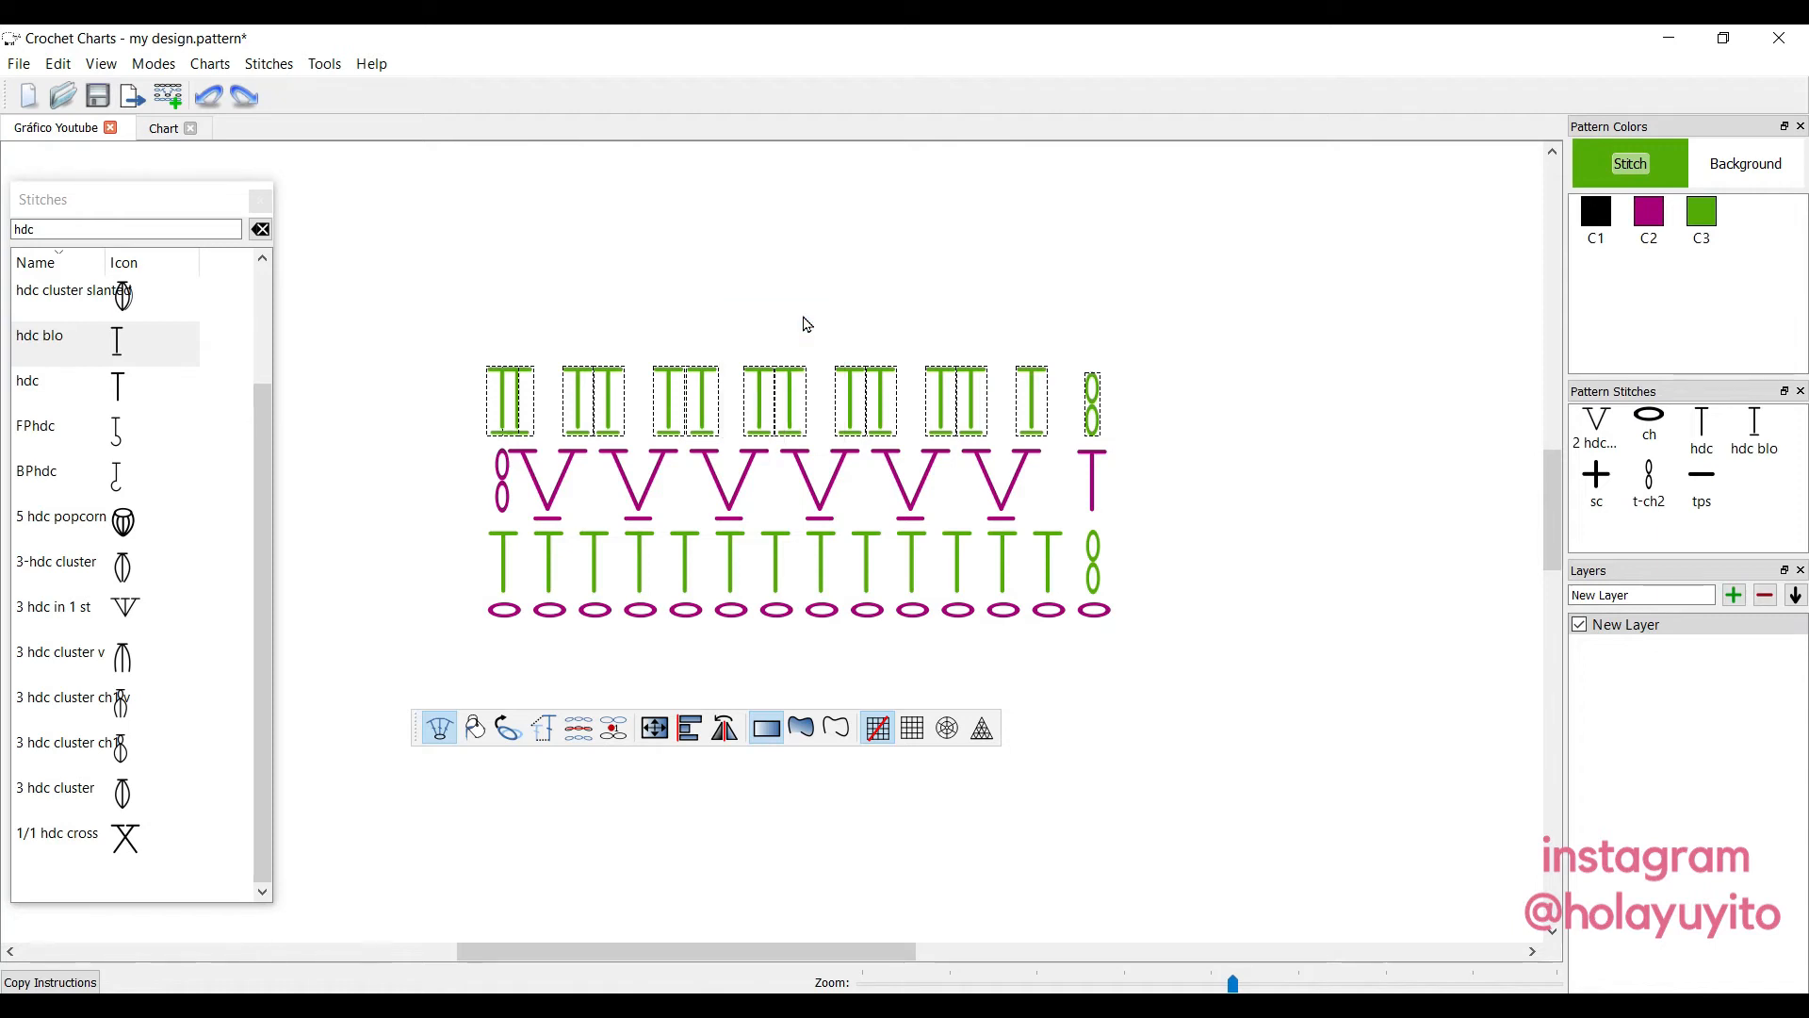
right_click(624, 276)
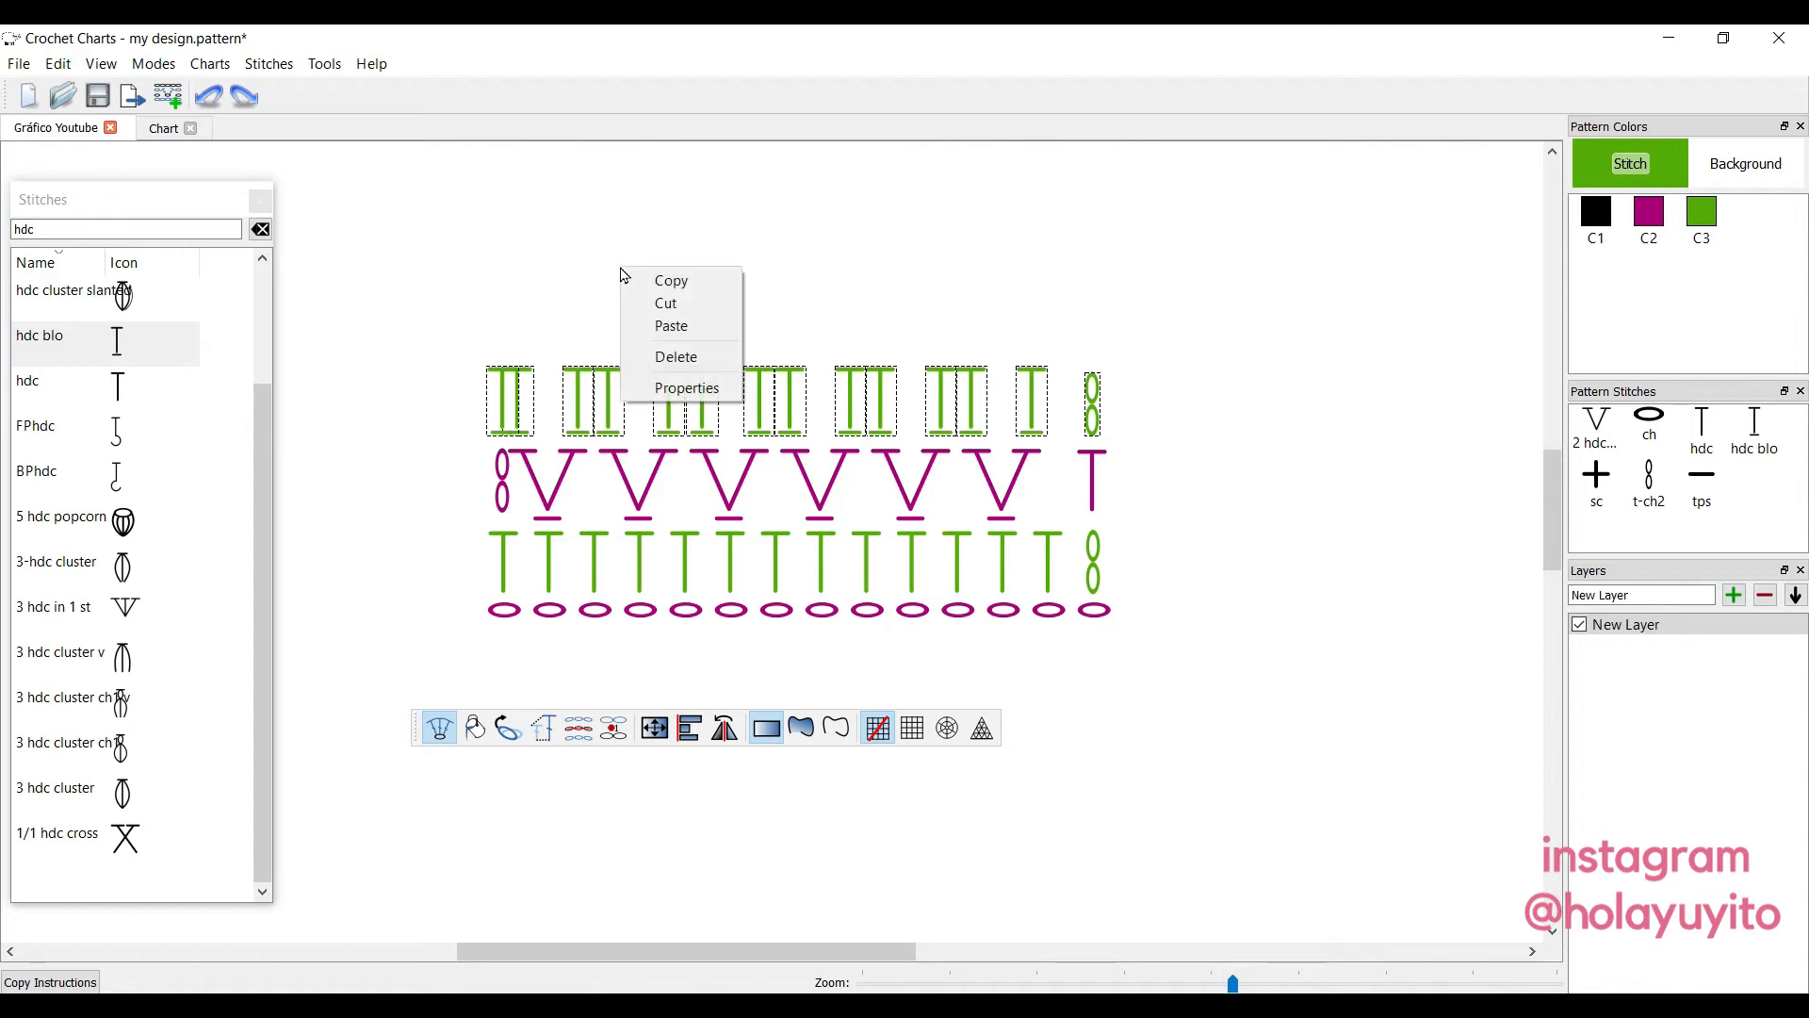
click(692, 325)
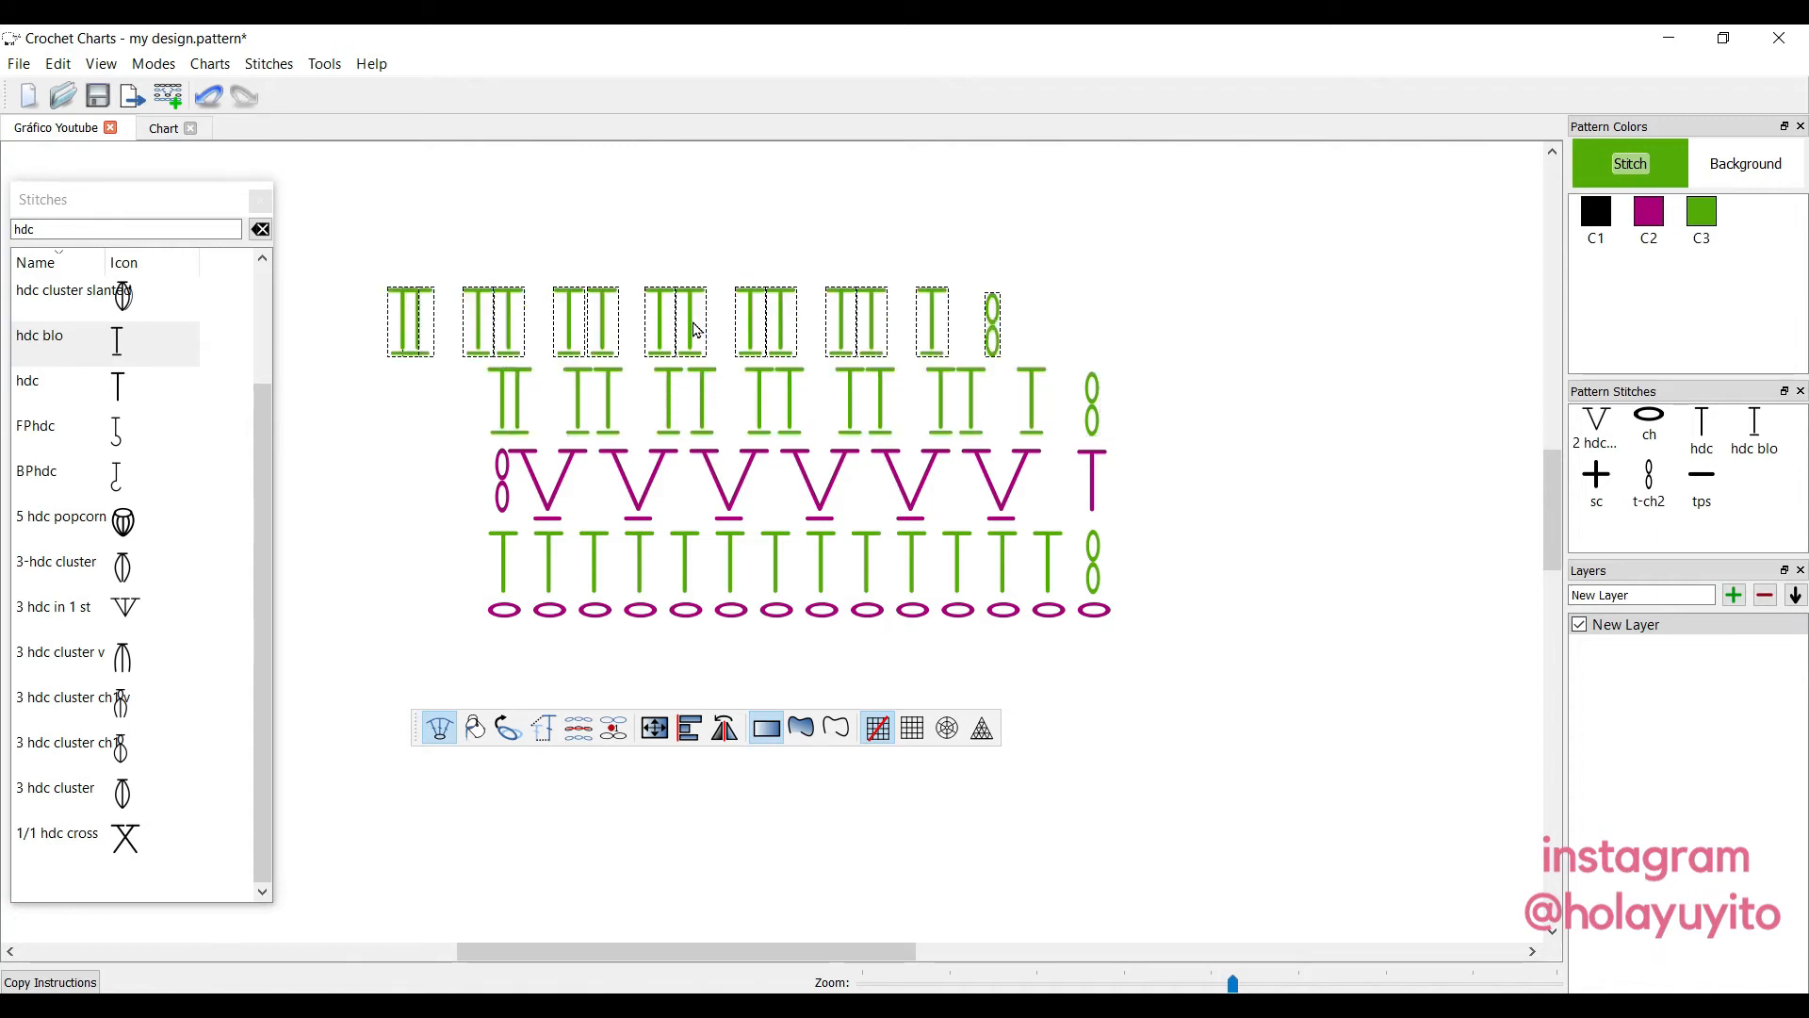
drag(686, 330, 784, 332)
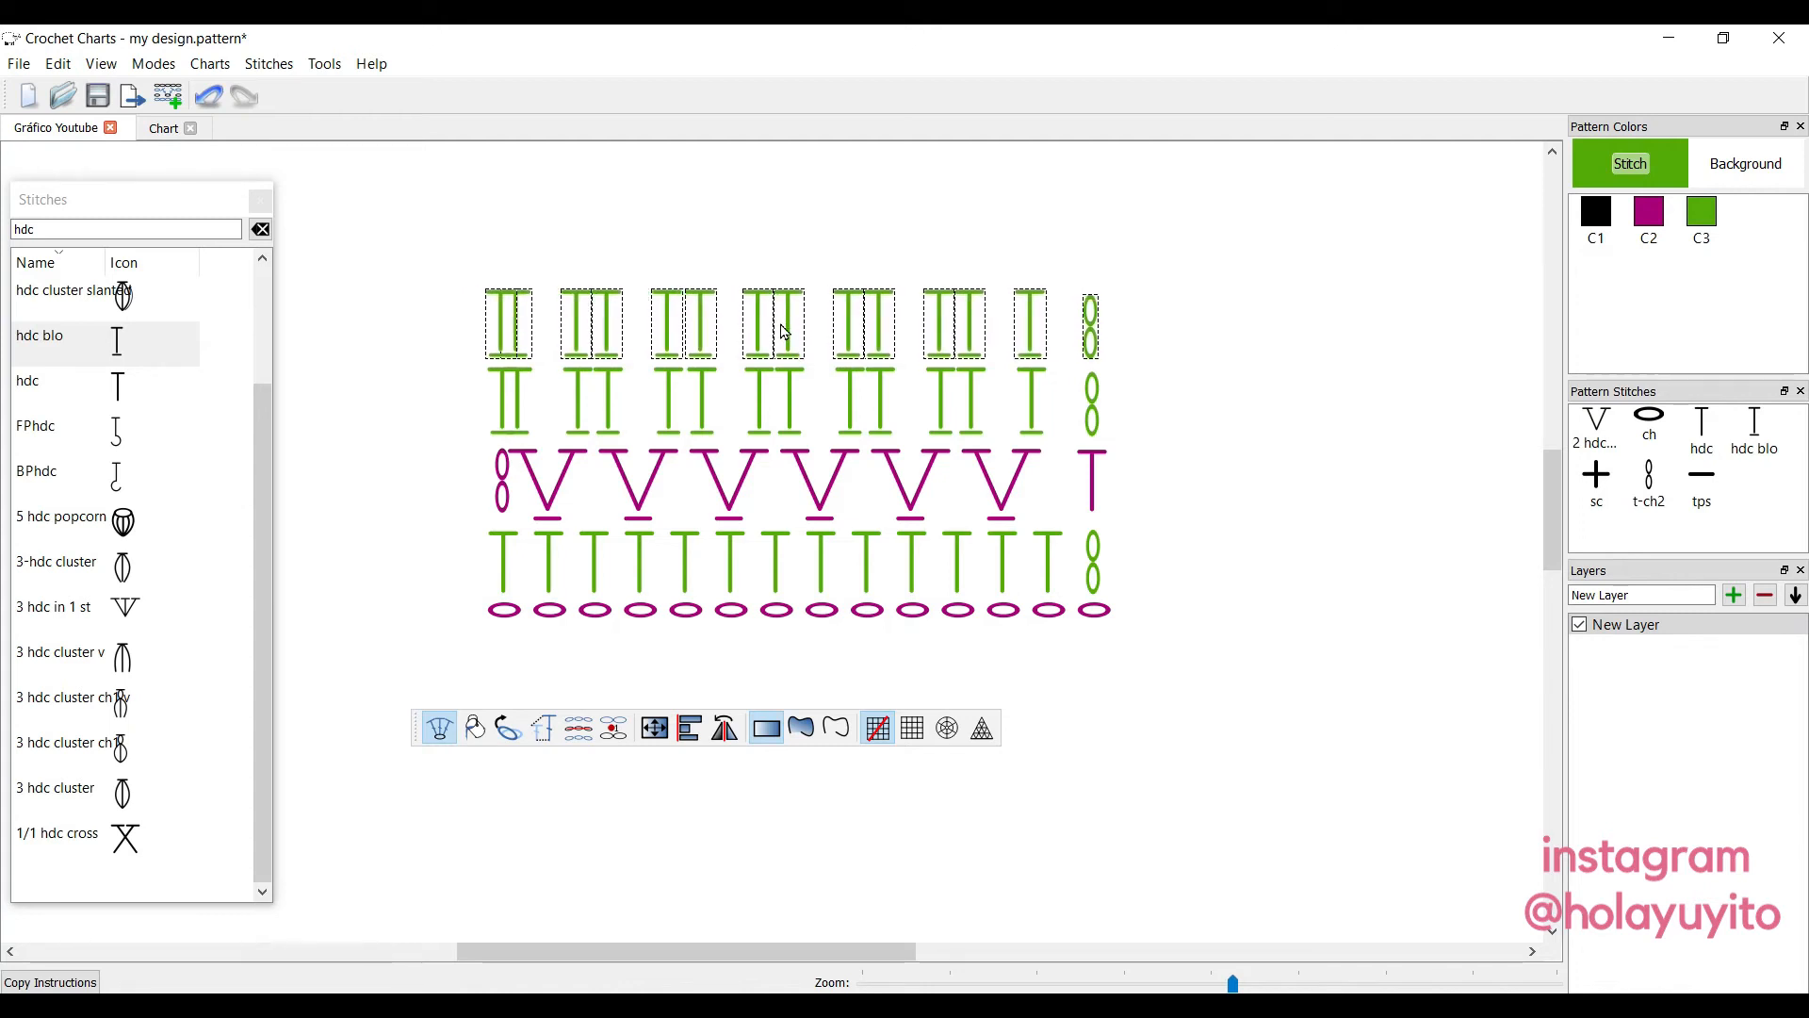
click(1157, 349)
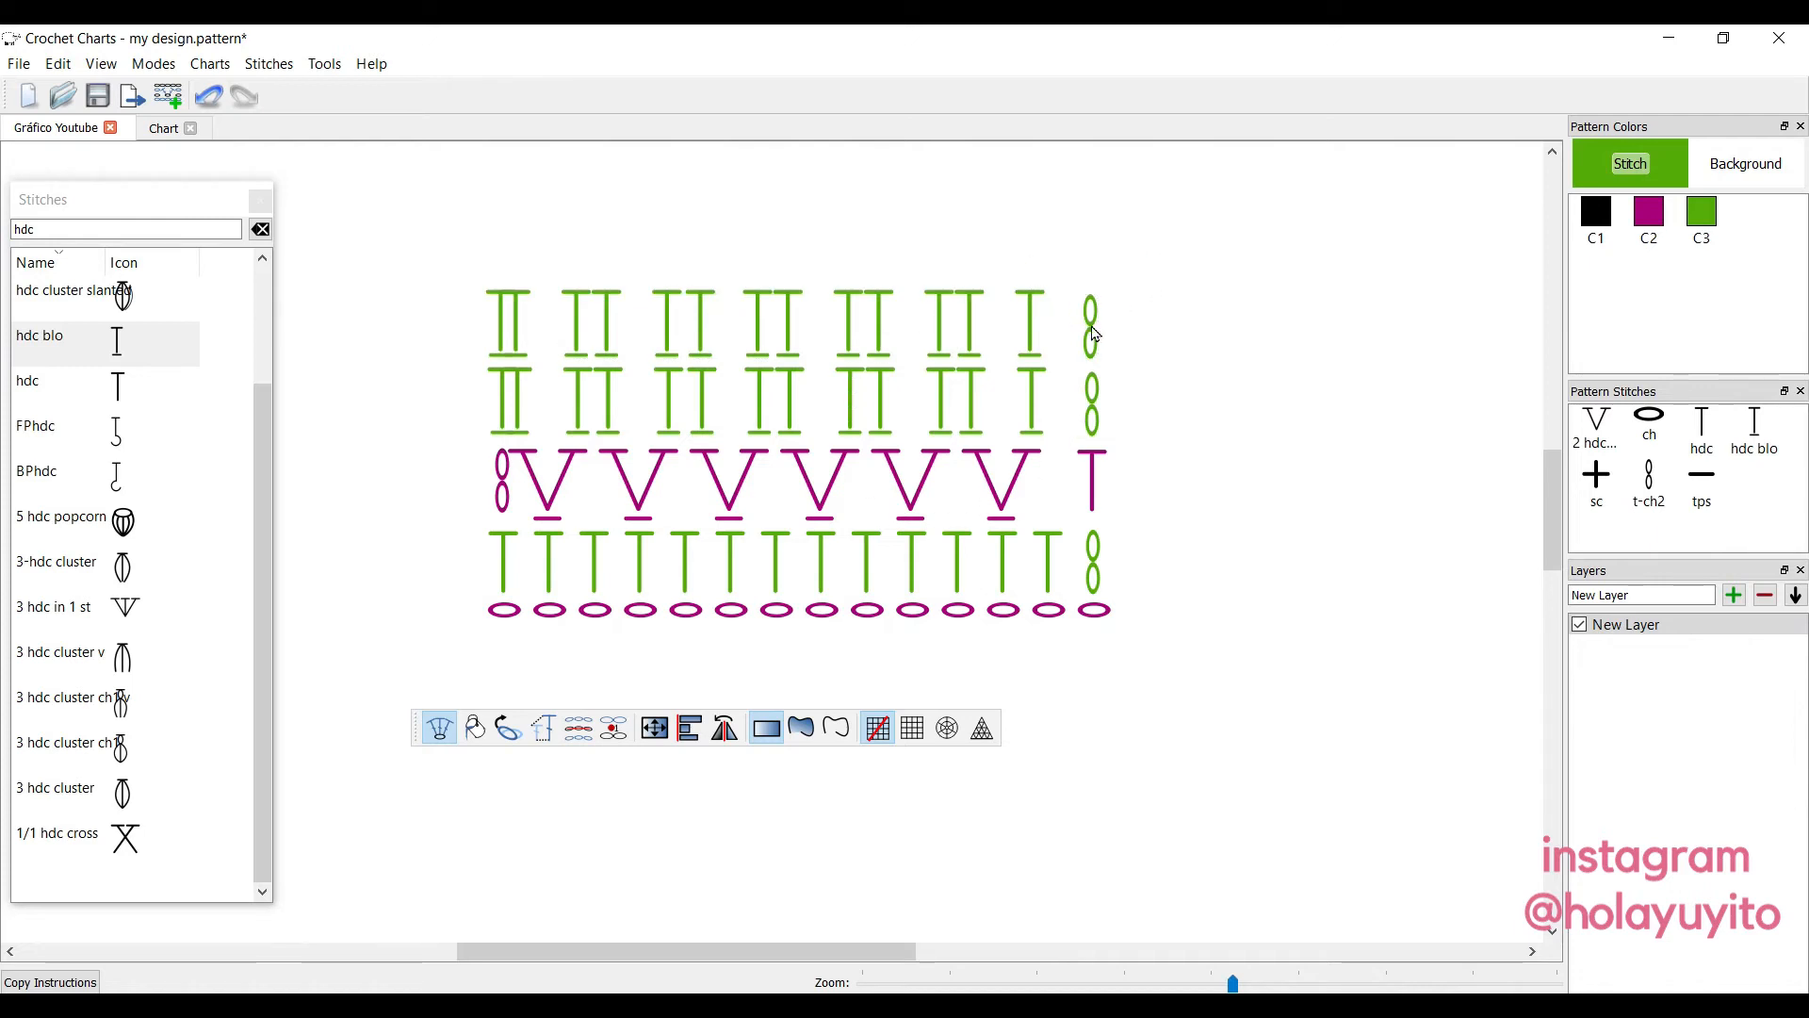
Replace the copied row's leftmost hdc blo with a t-ch2 and its right-end t-ch2 with an hdc blo nudged into line.
click(1647, 484)
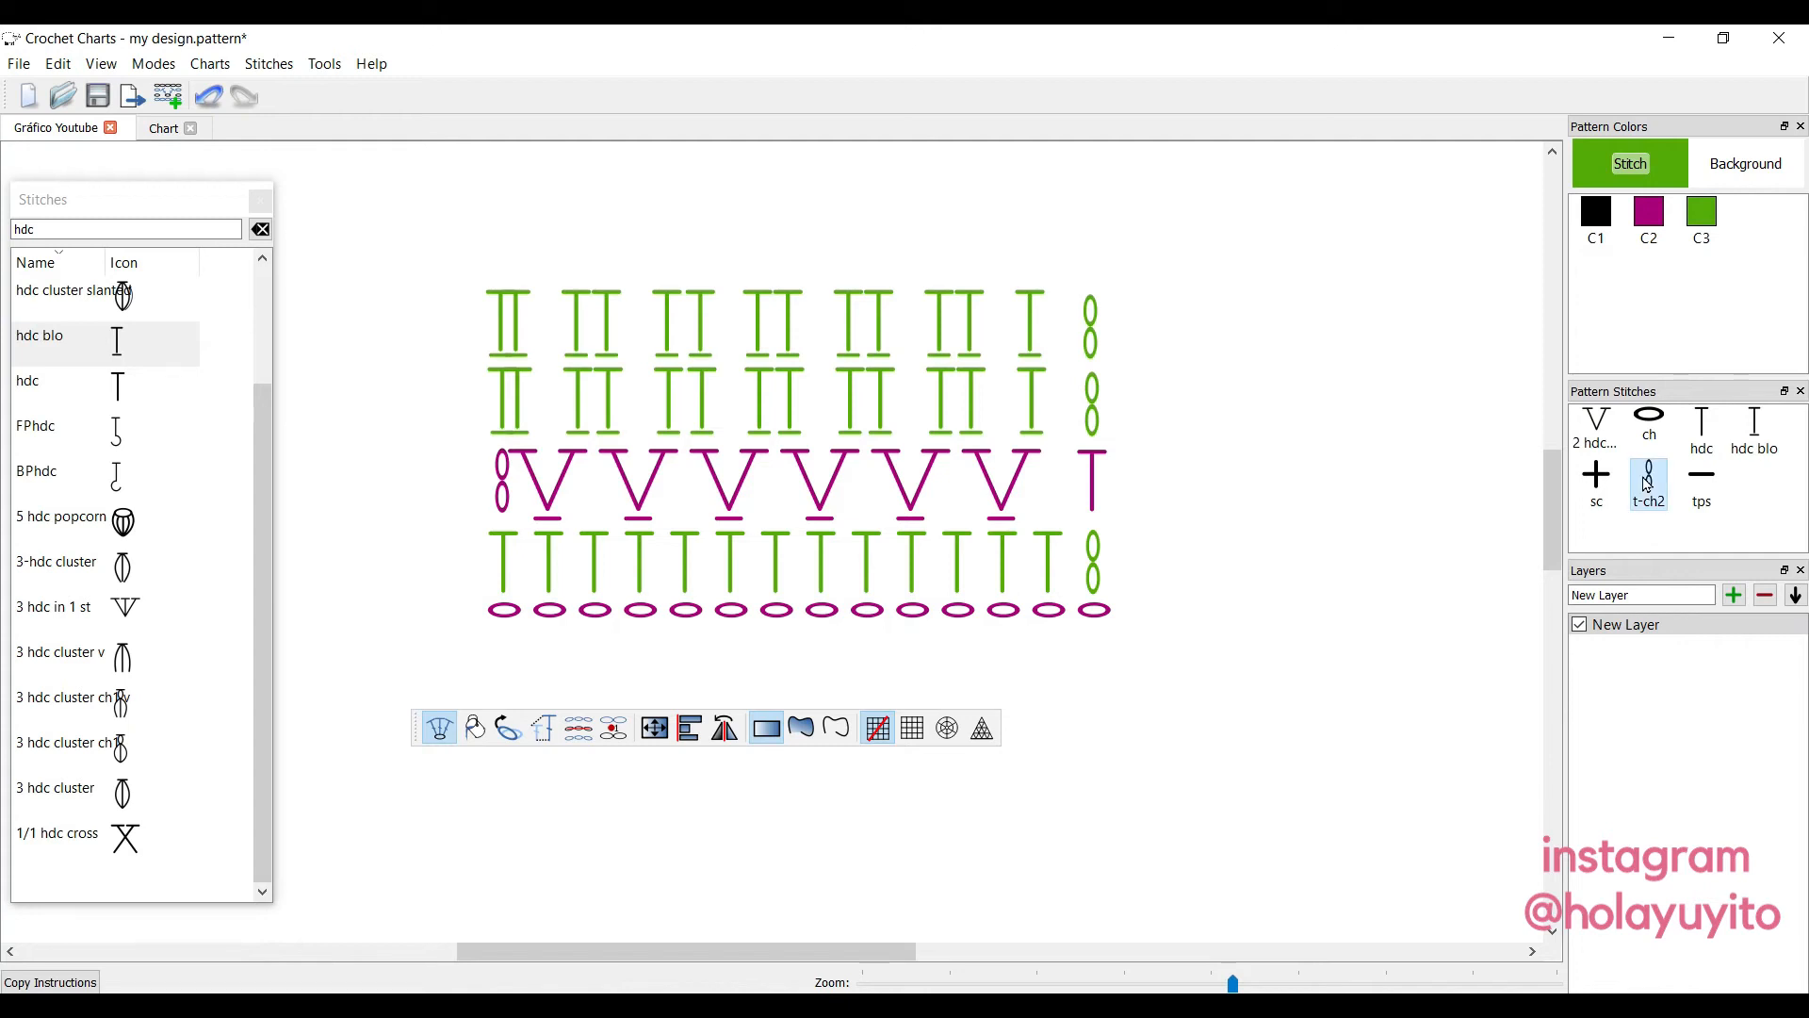
click(1650, 245)
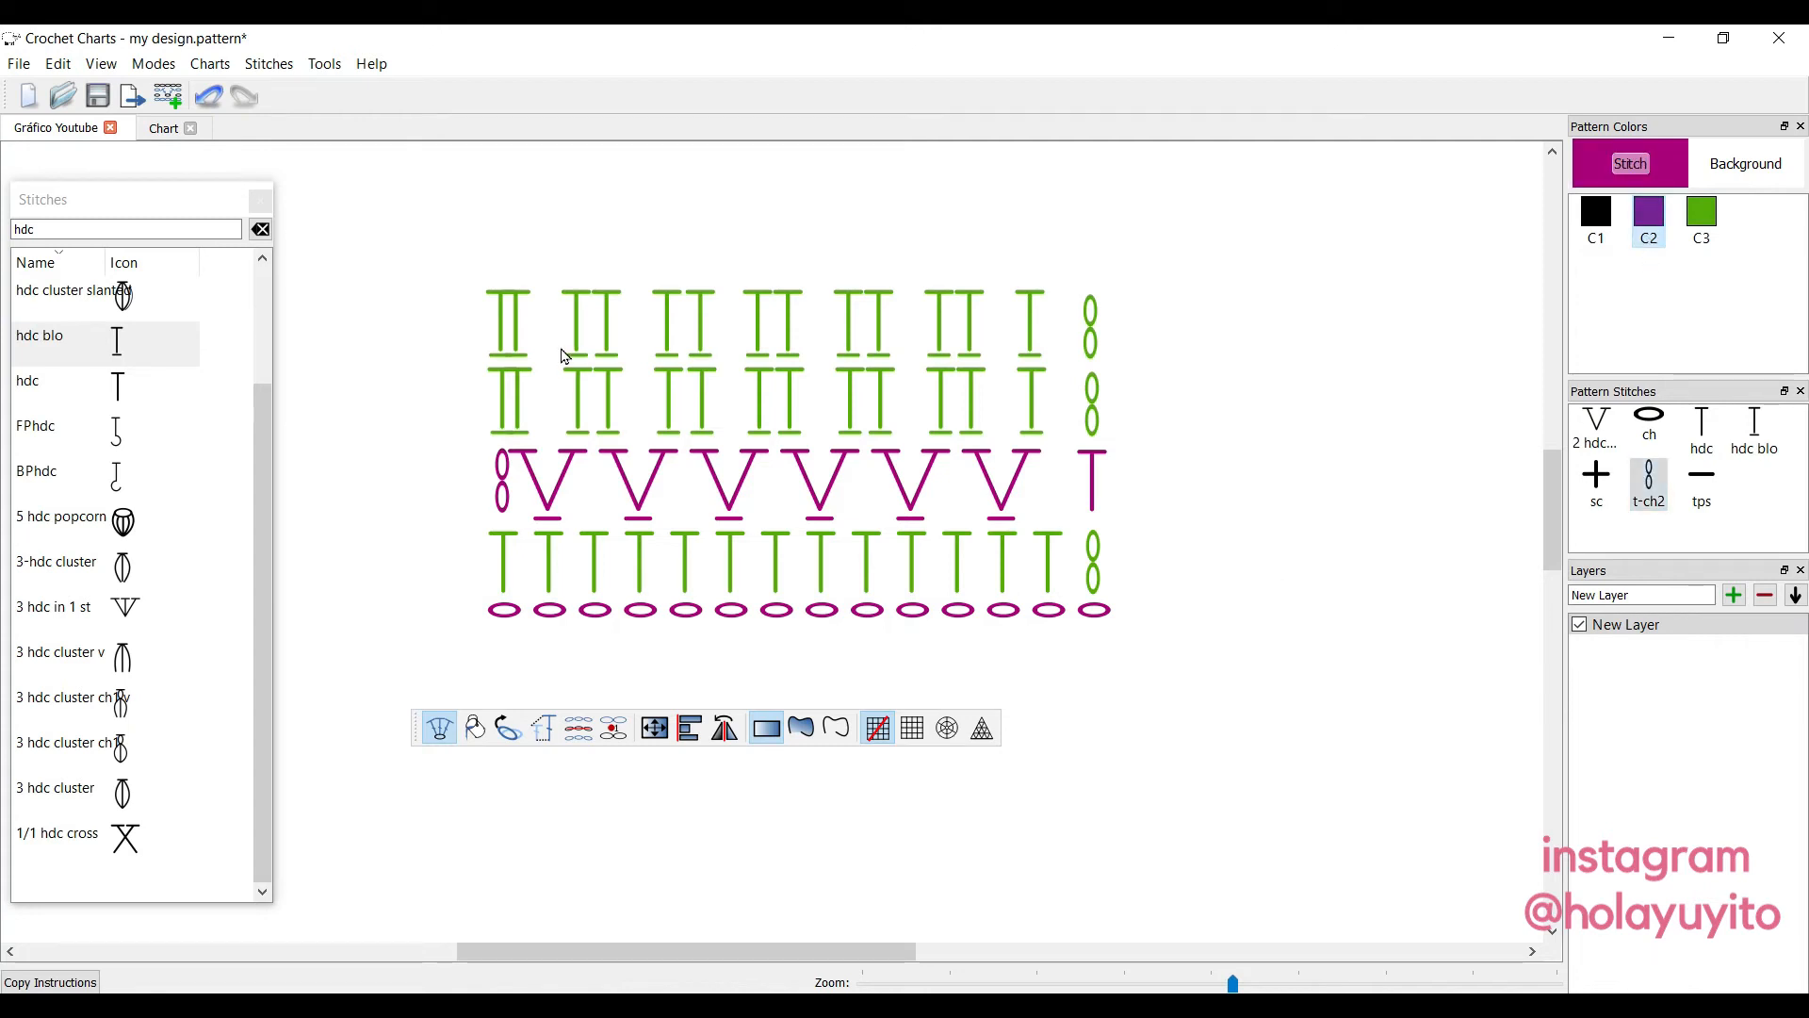
click(501, 334)
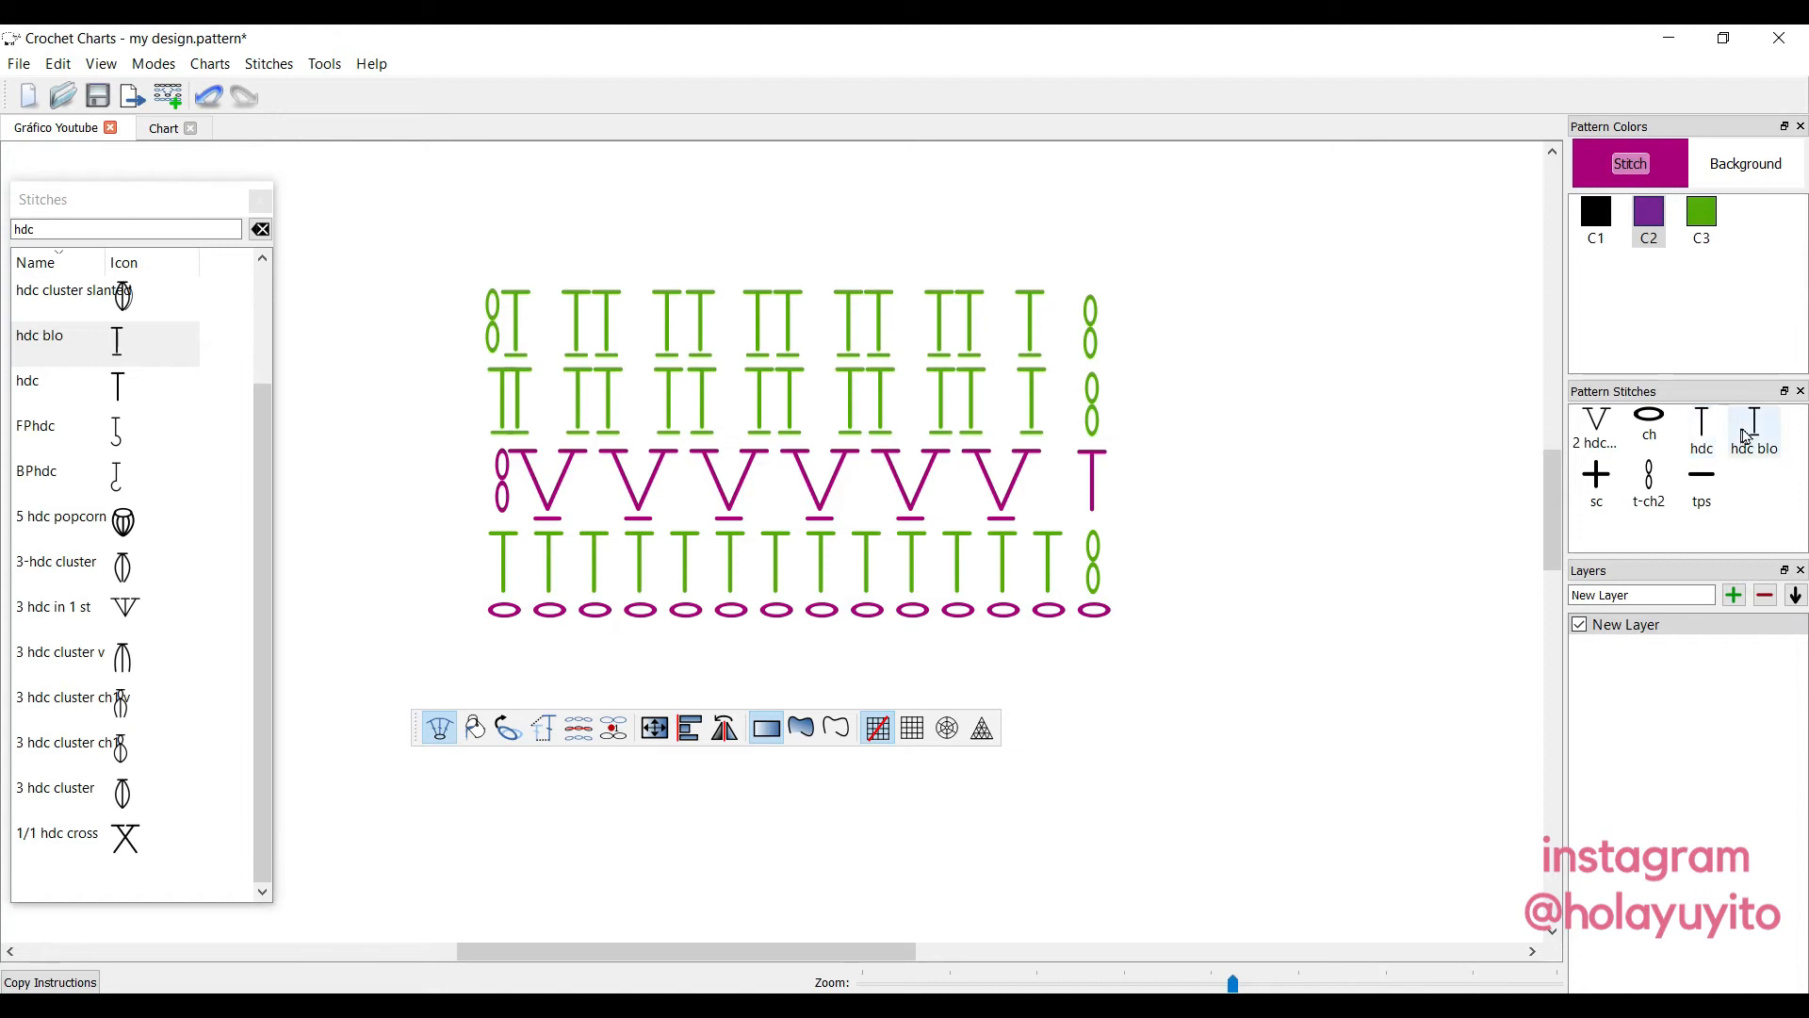
click(1767, 447)
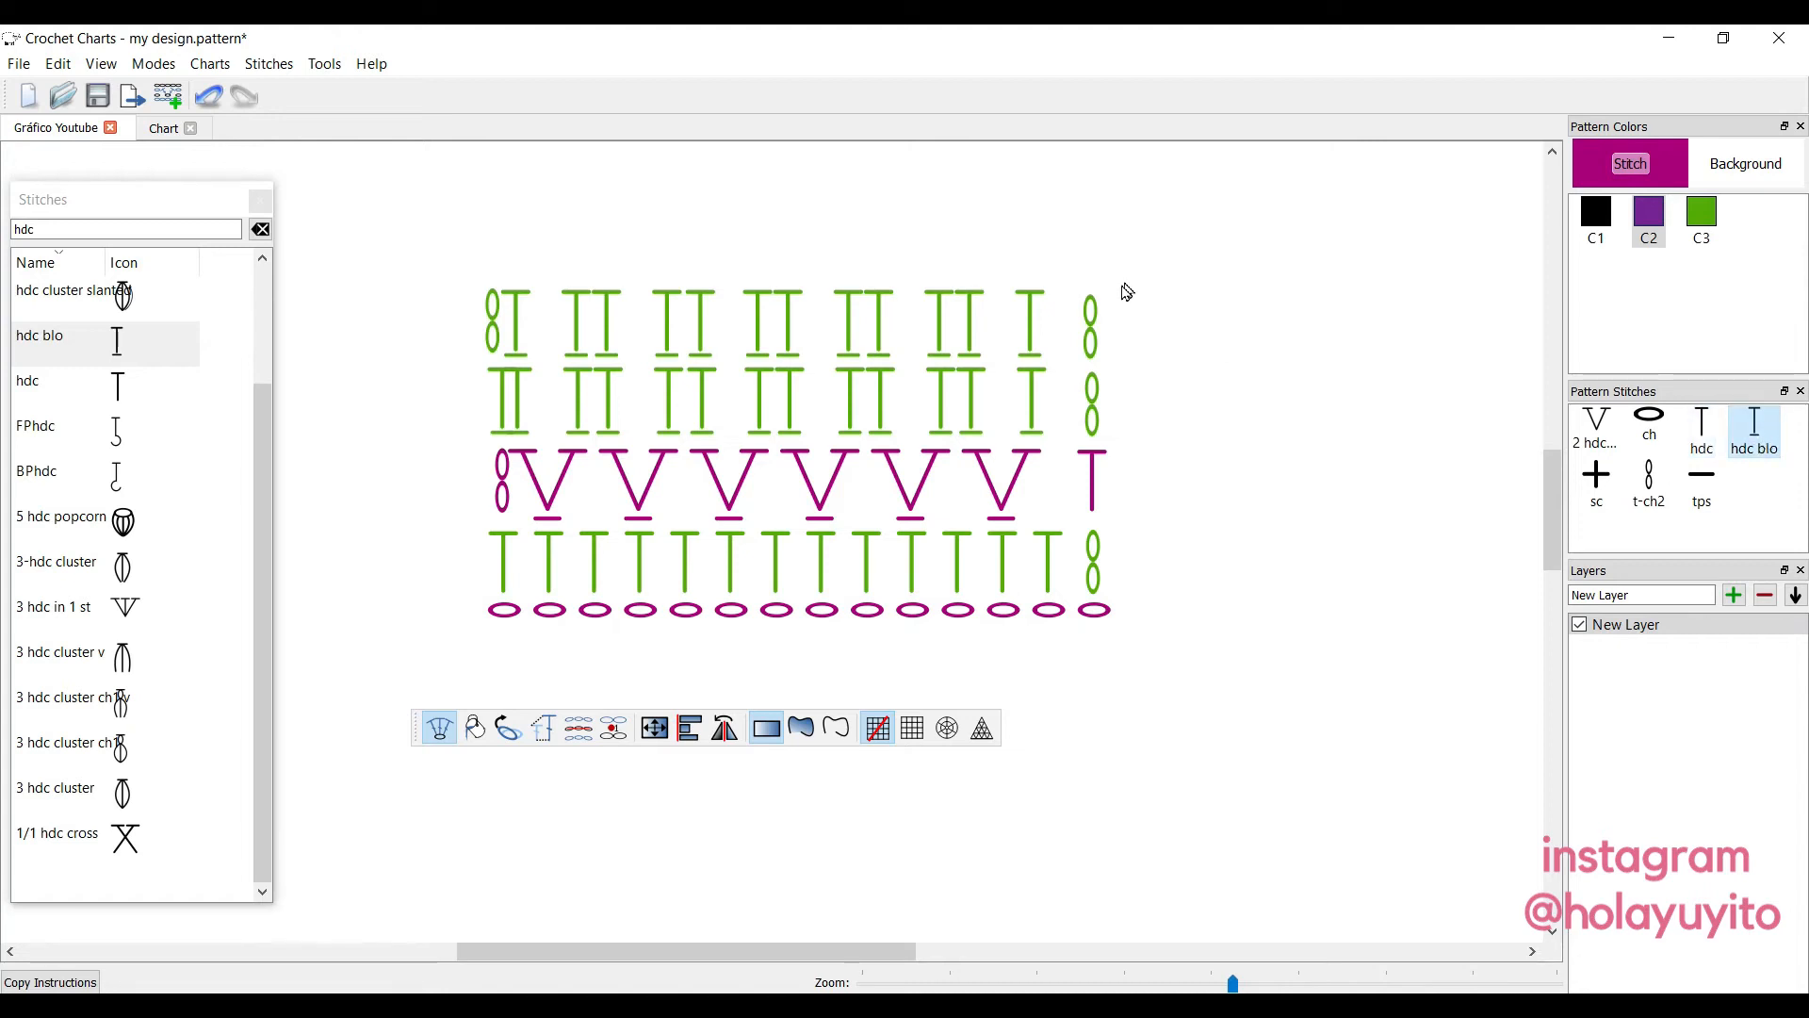
click(1091, 328)
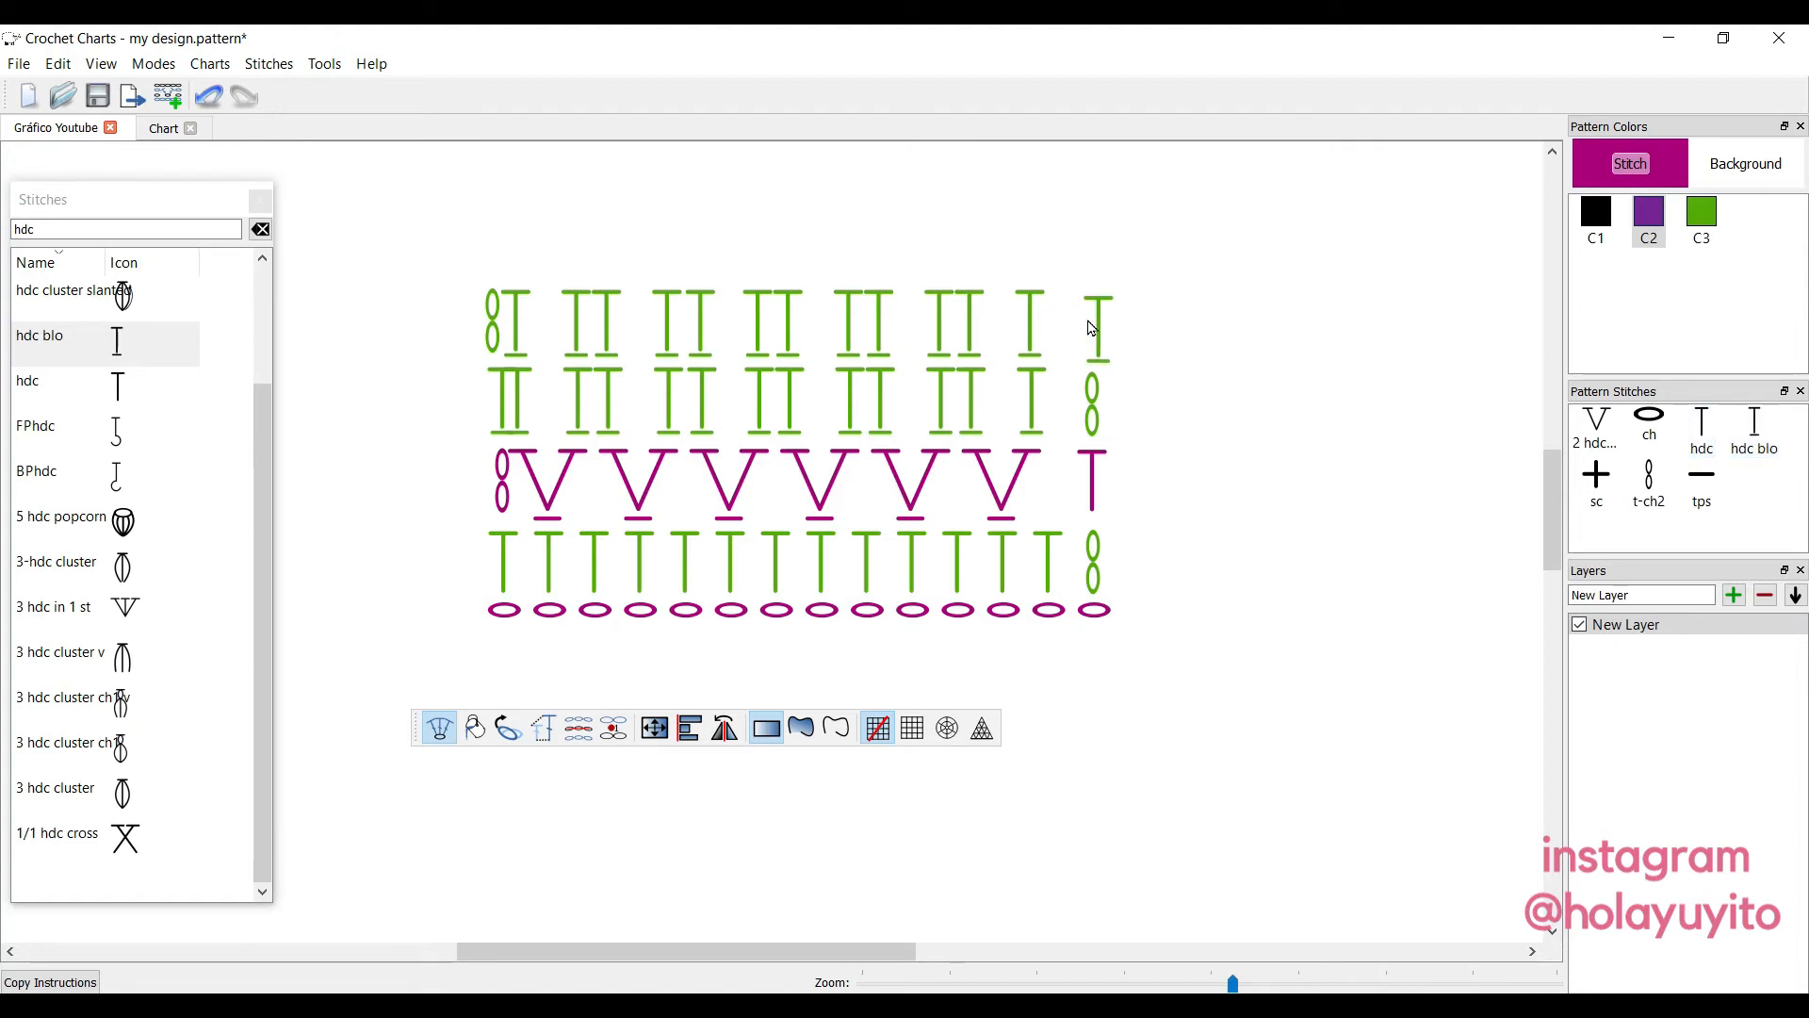
drag(1101, 329, 1090, 322)
click(1197, 334)
Recolor every stitch of the new top row in magenta C2, from the end hdc blo across to the t-ch2.
click(469, 732)
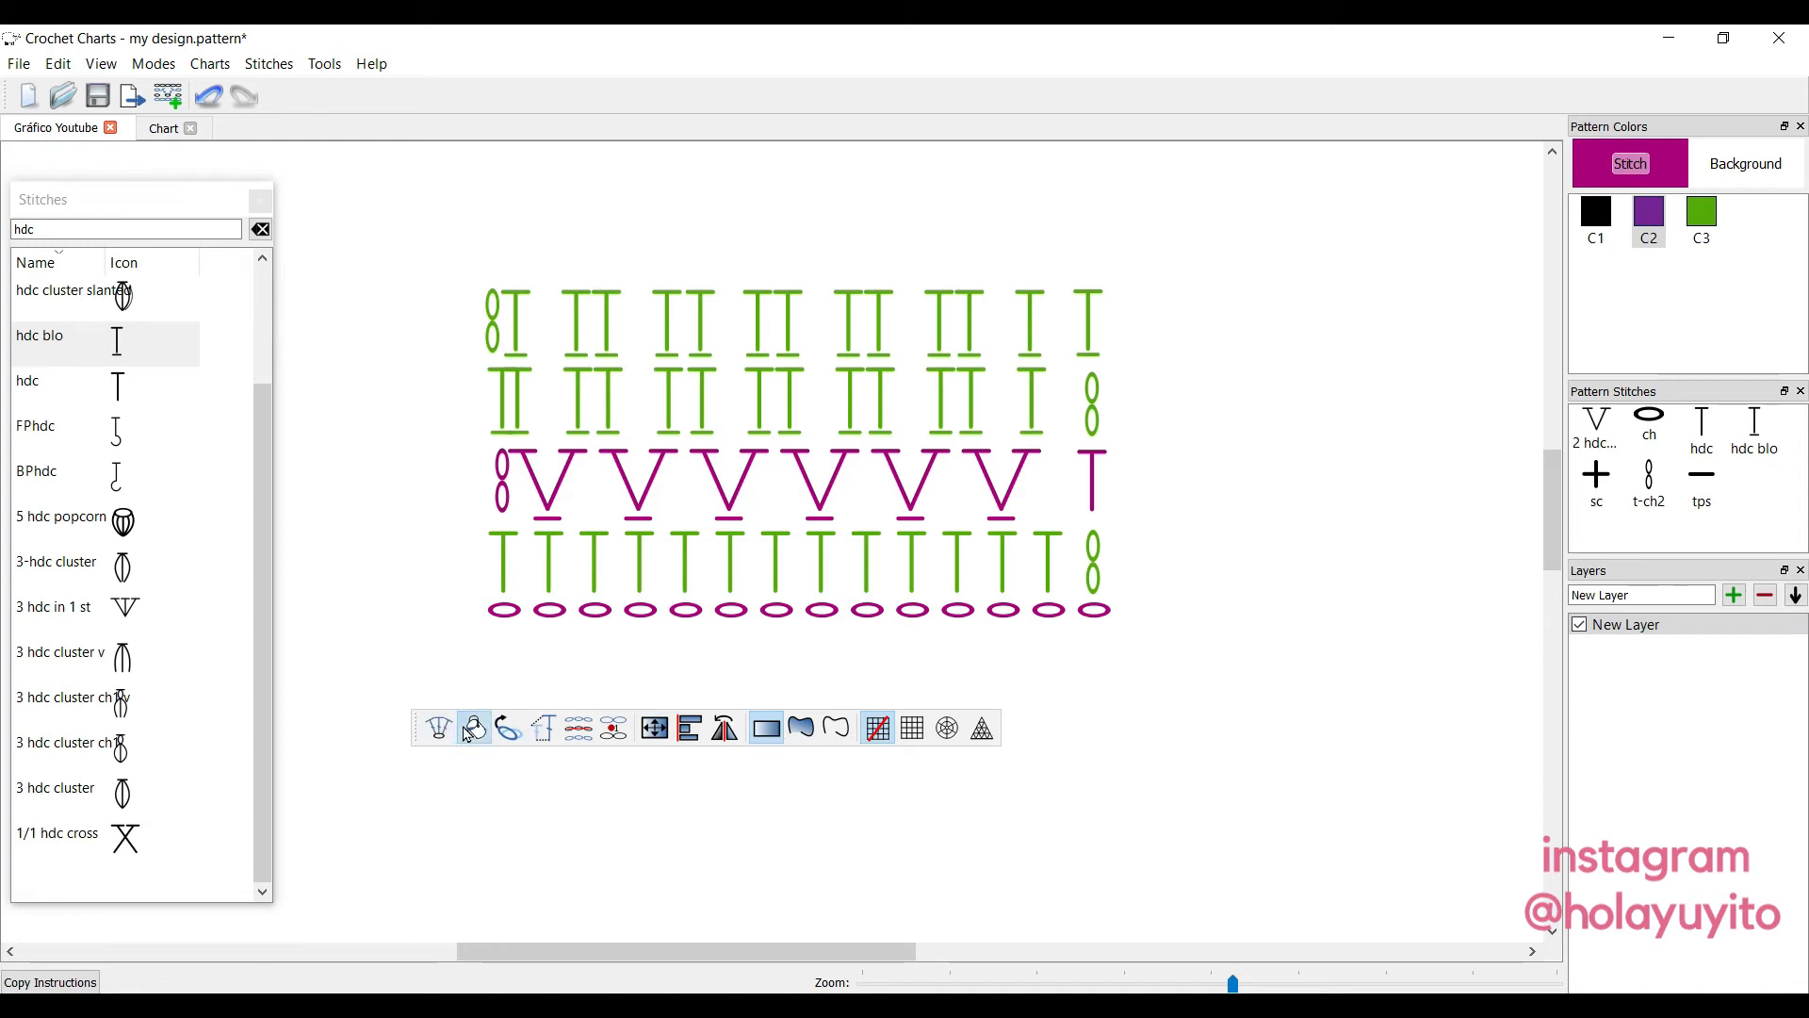
click(1101, 345)
click(941, 340)
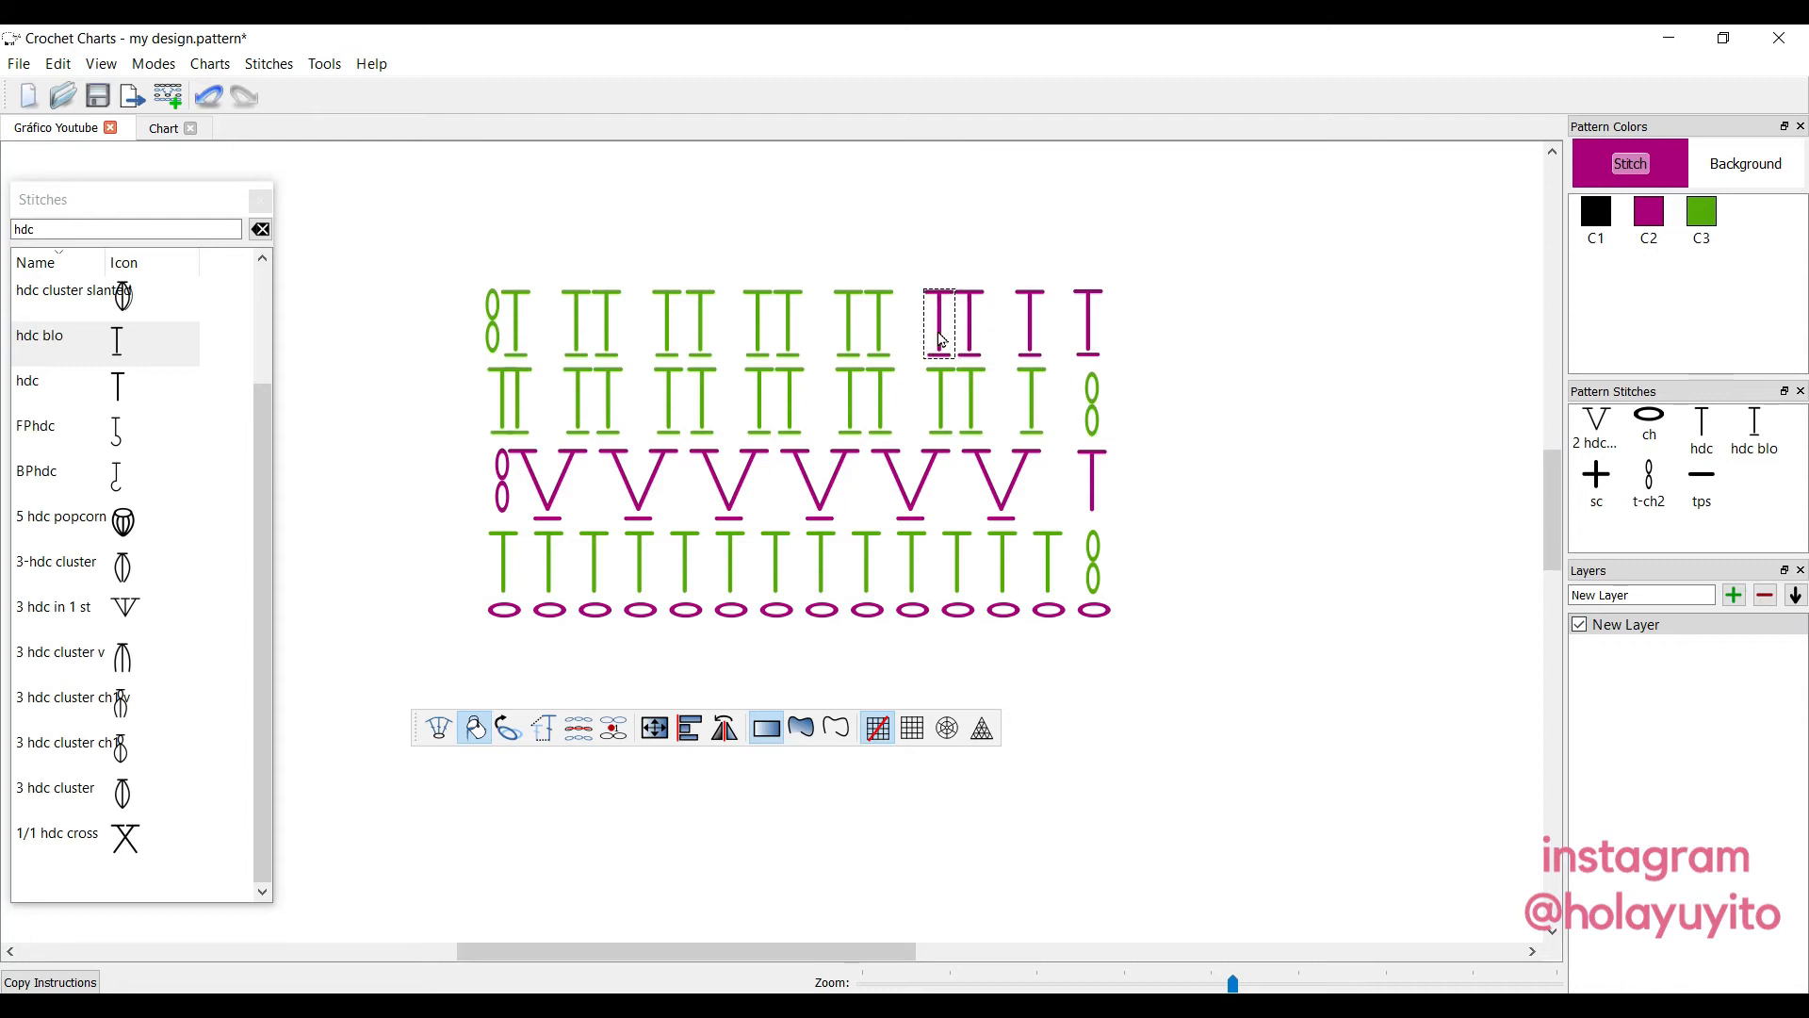
click(879, 339)
click(848, 339)
click(789, 339)
click(759, 339)
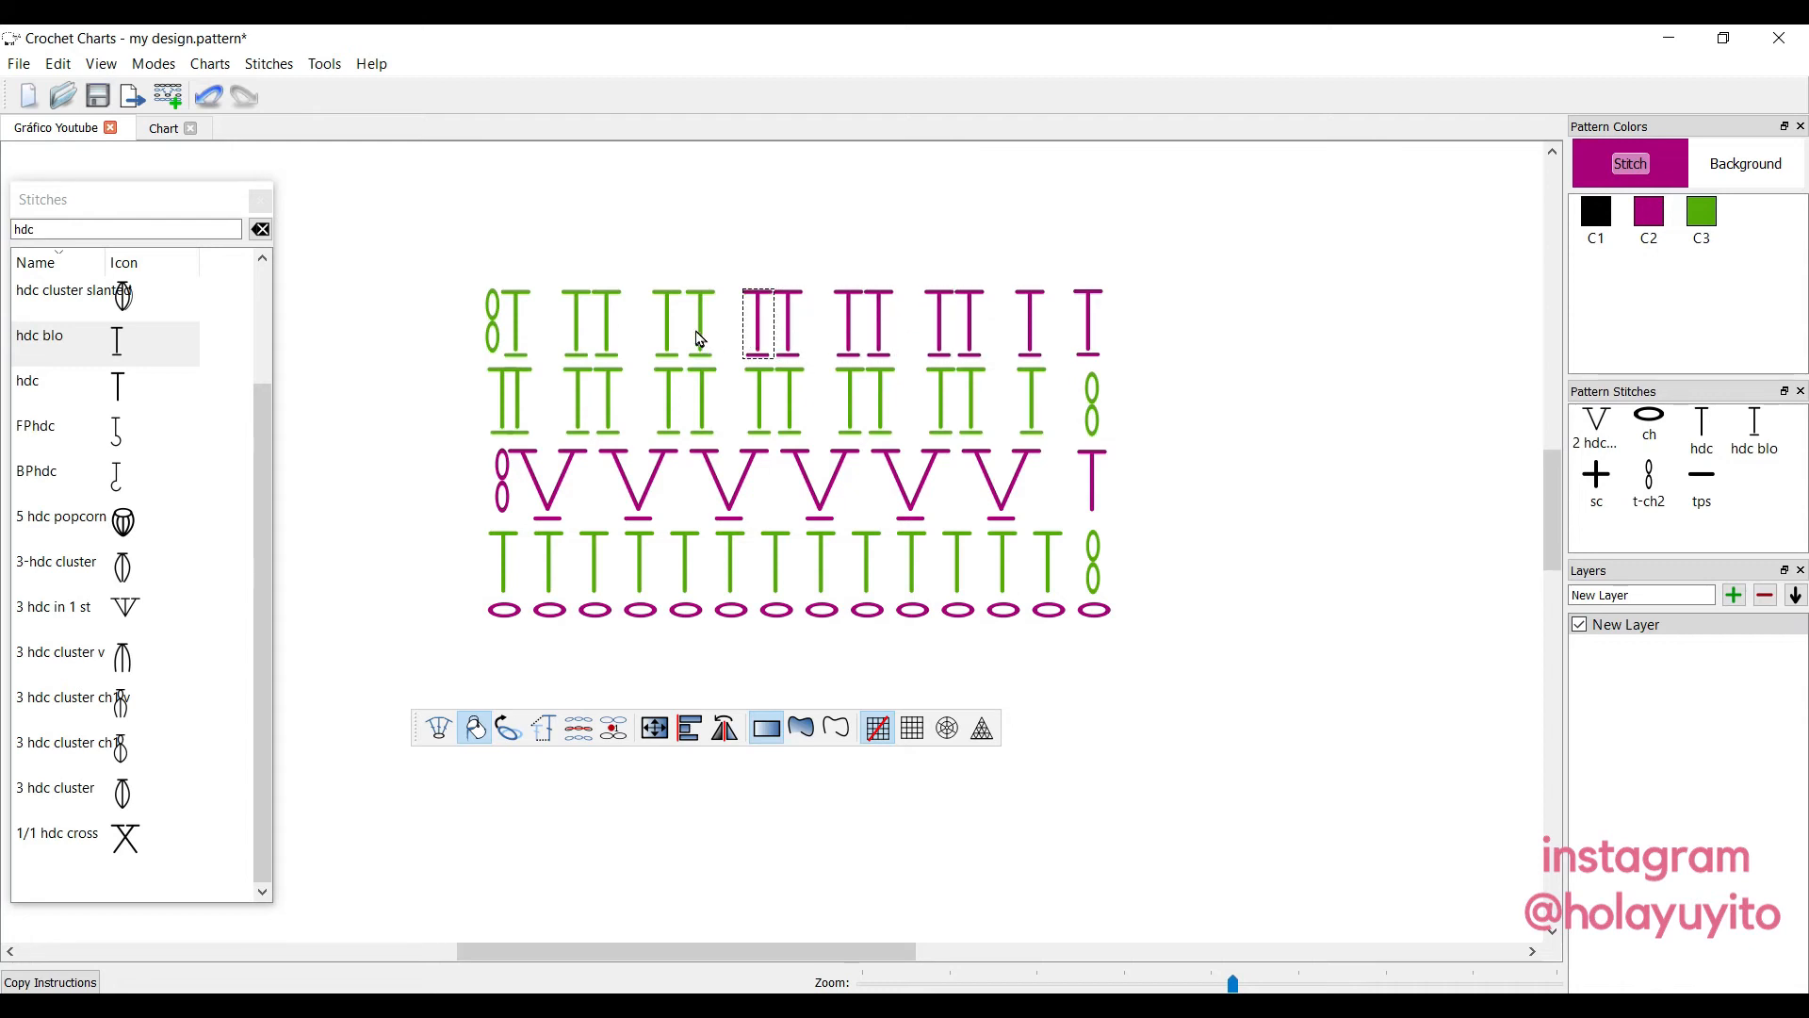
click(701, 339)
click(668, 339)
click(606, 325)
click(576, 325)
click(517, 325)
click(491, 321)
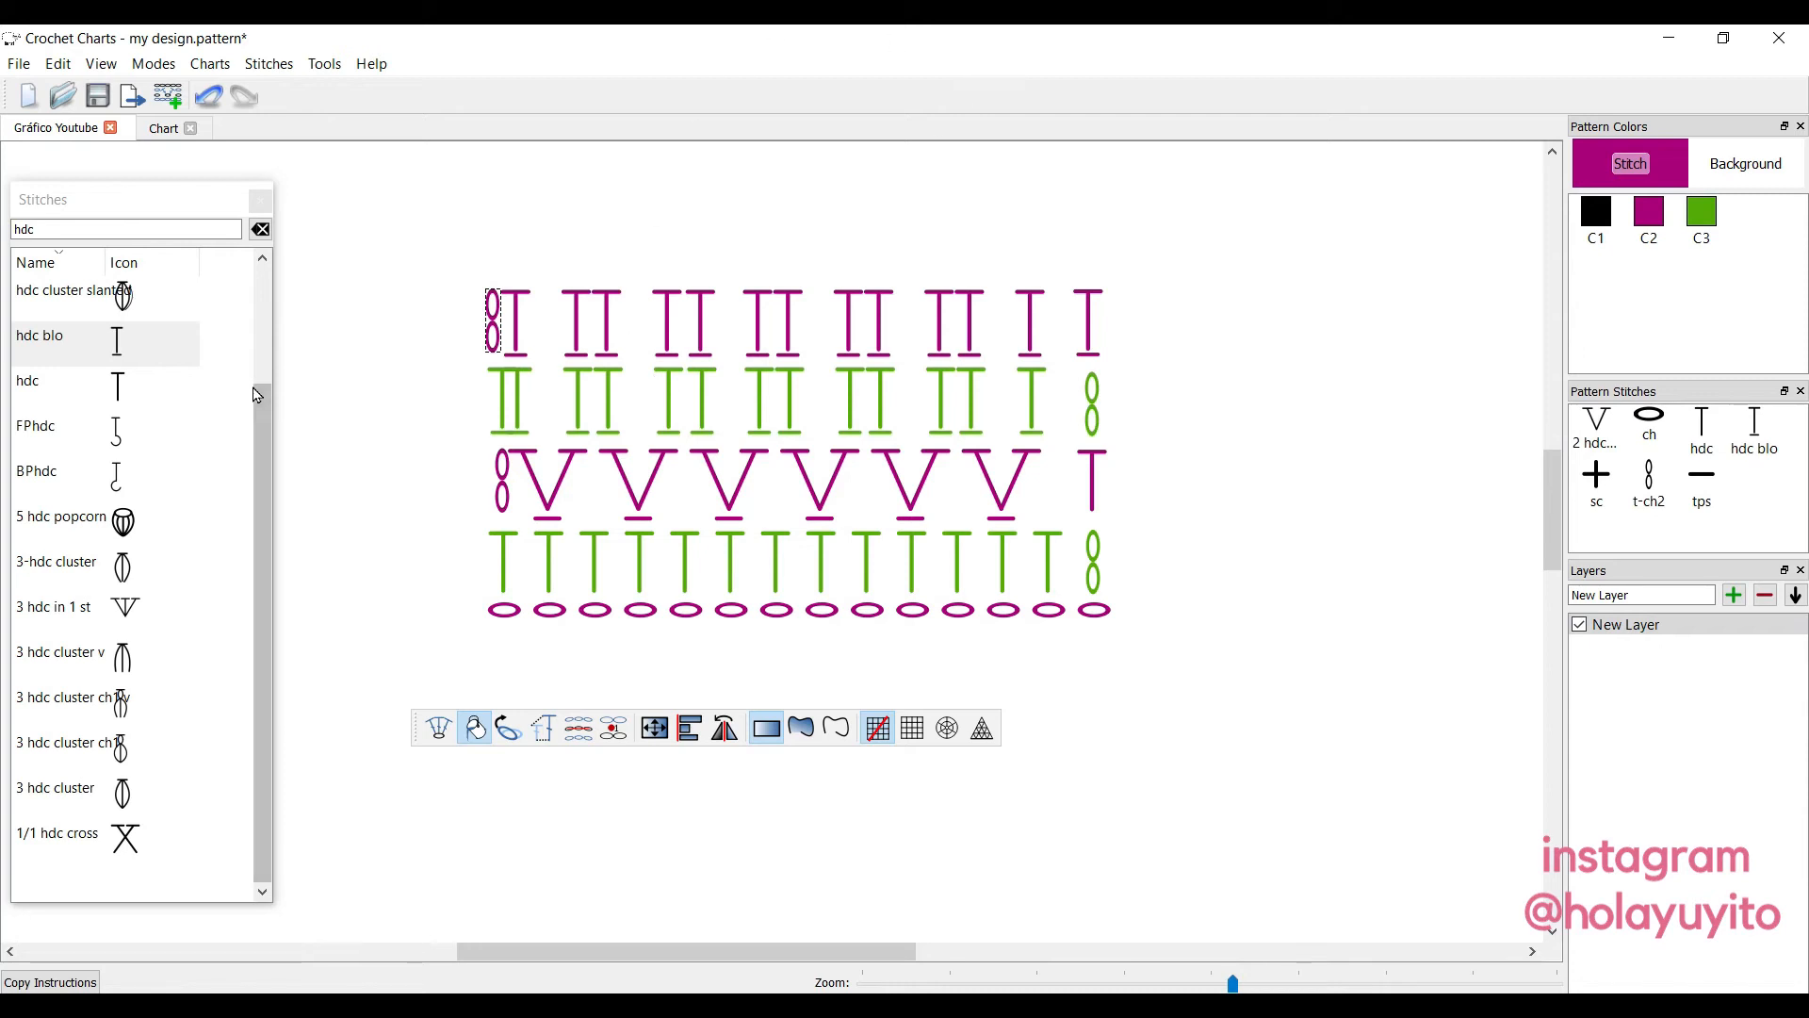
Switch to the photo viewer to compare the chart with the reference image latardella2.jpeg, and return to Crochet Charts.
mouse_move(961, 1006)
click(1016, 924)
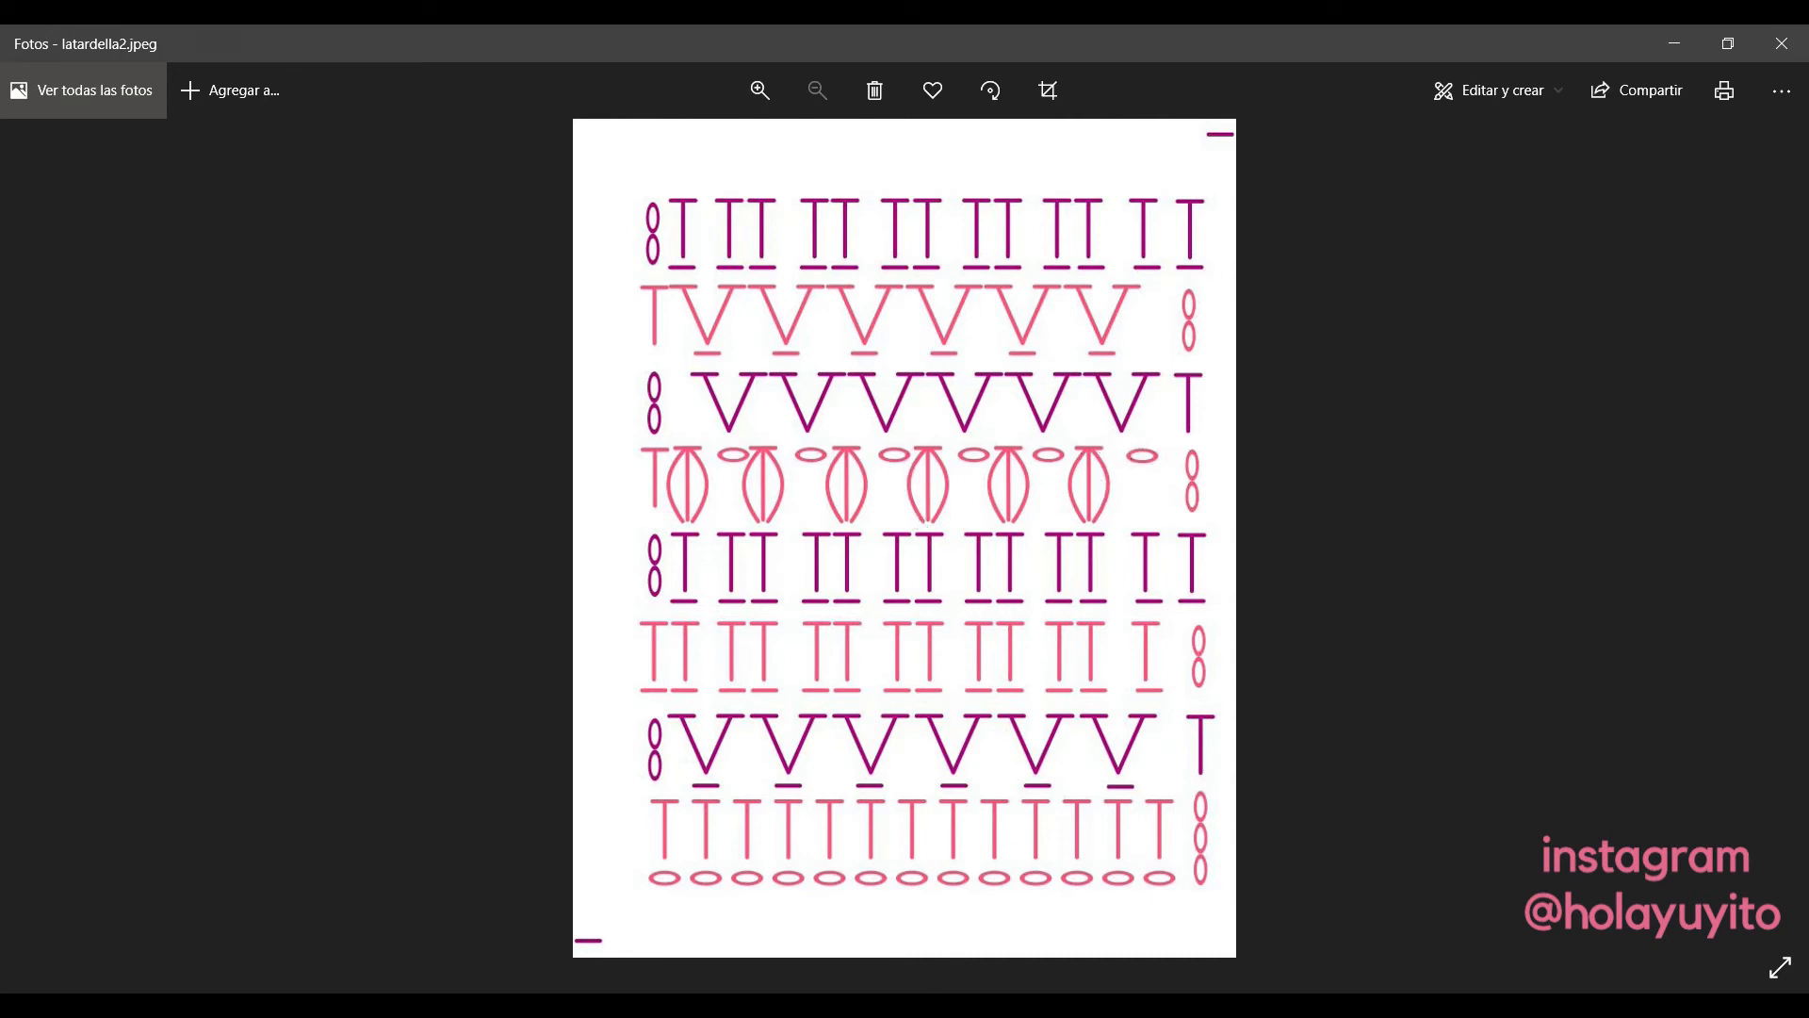
click(889, 950)
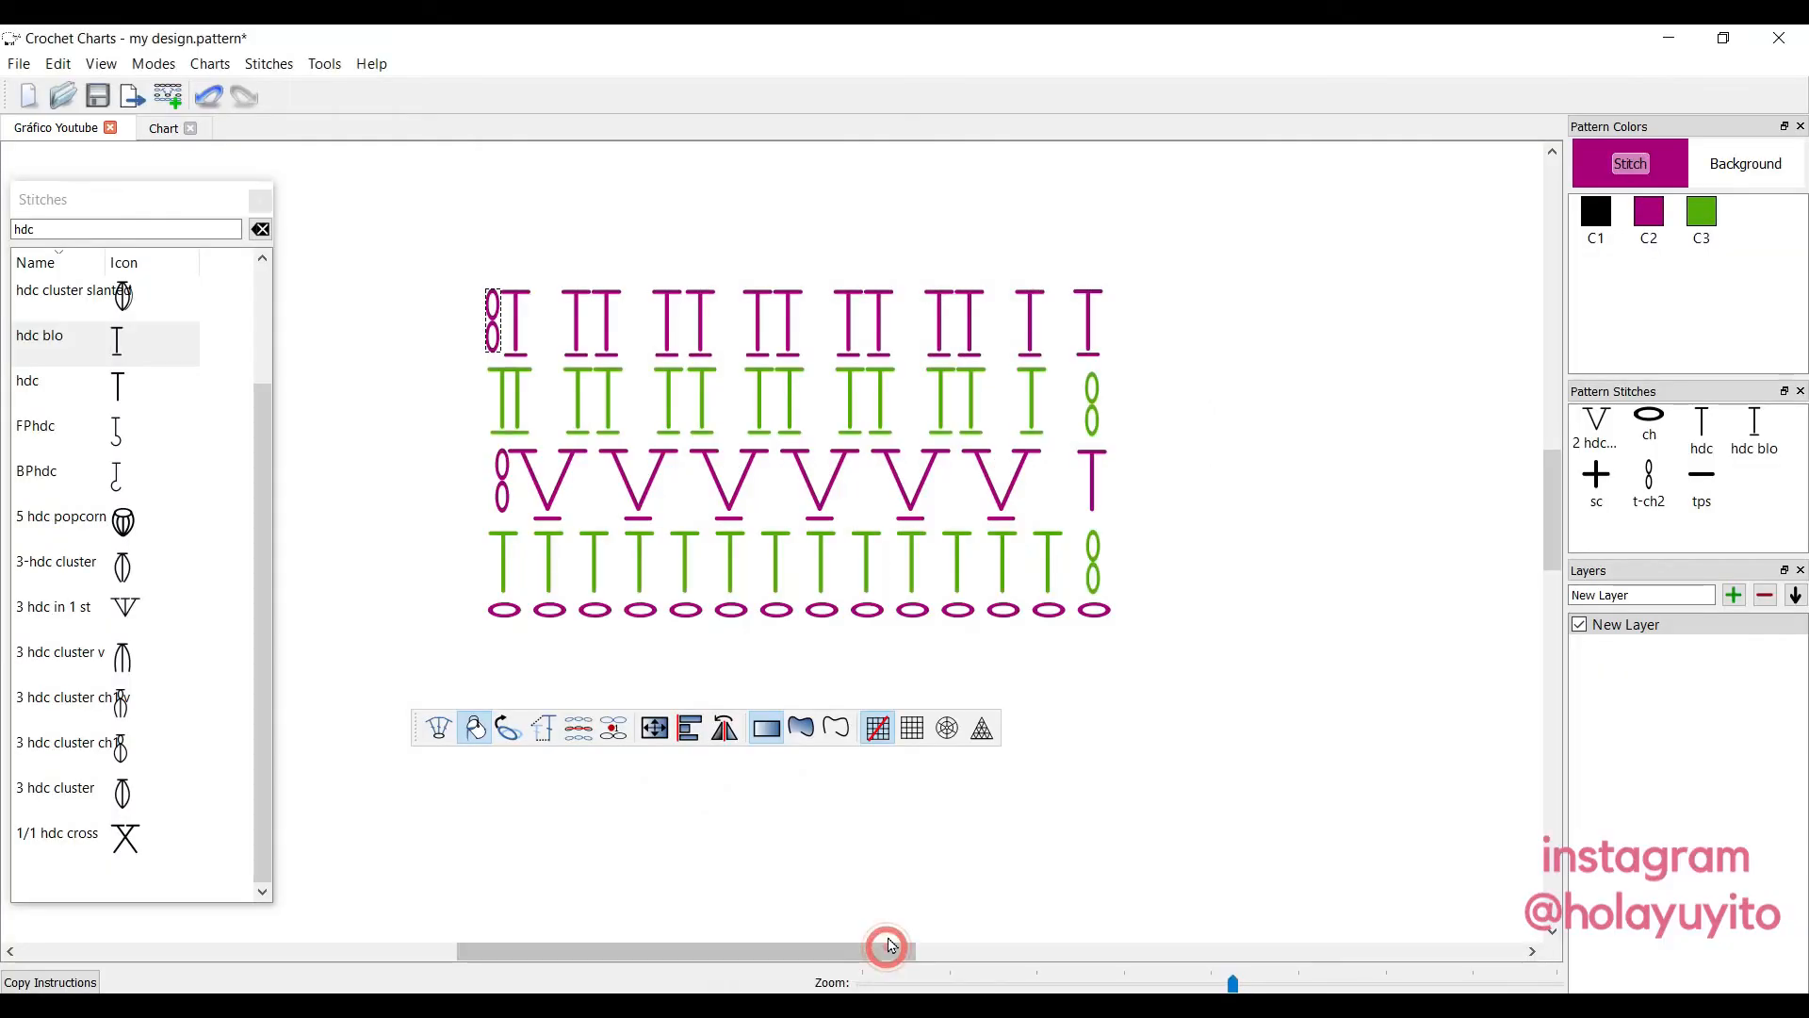
Show the square grid again, open the chart properties and enable the chart center marker.
click(912, 728)
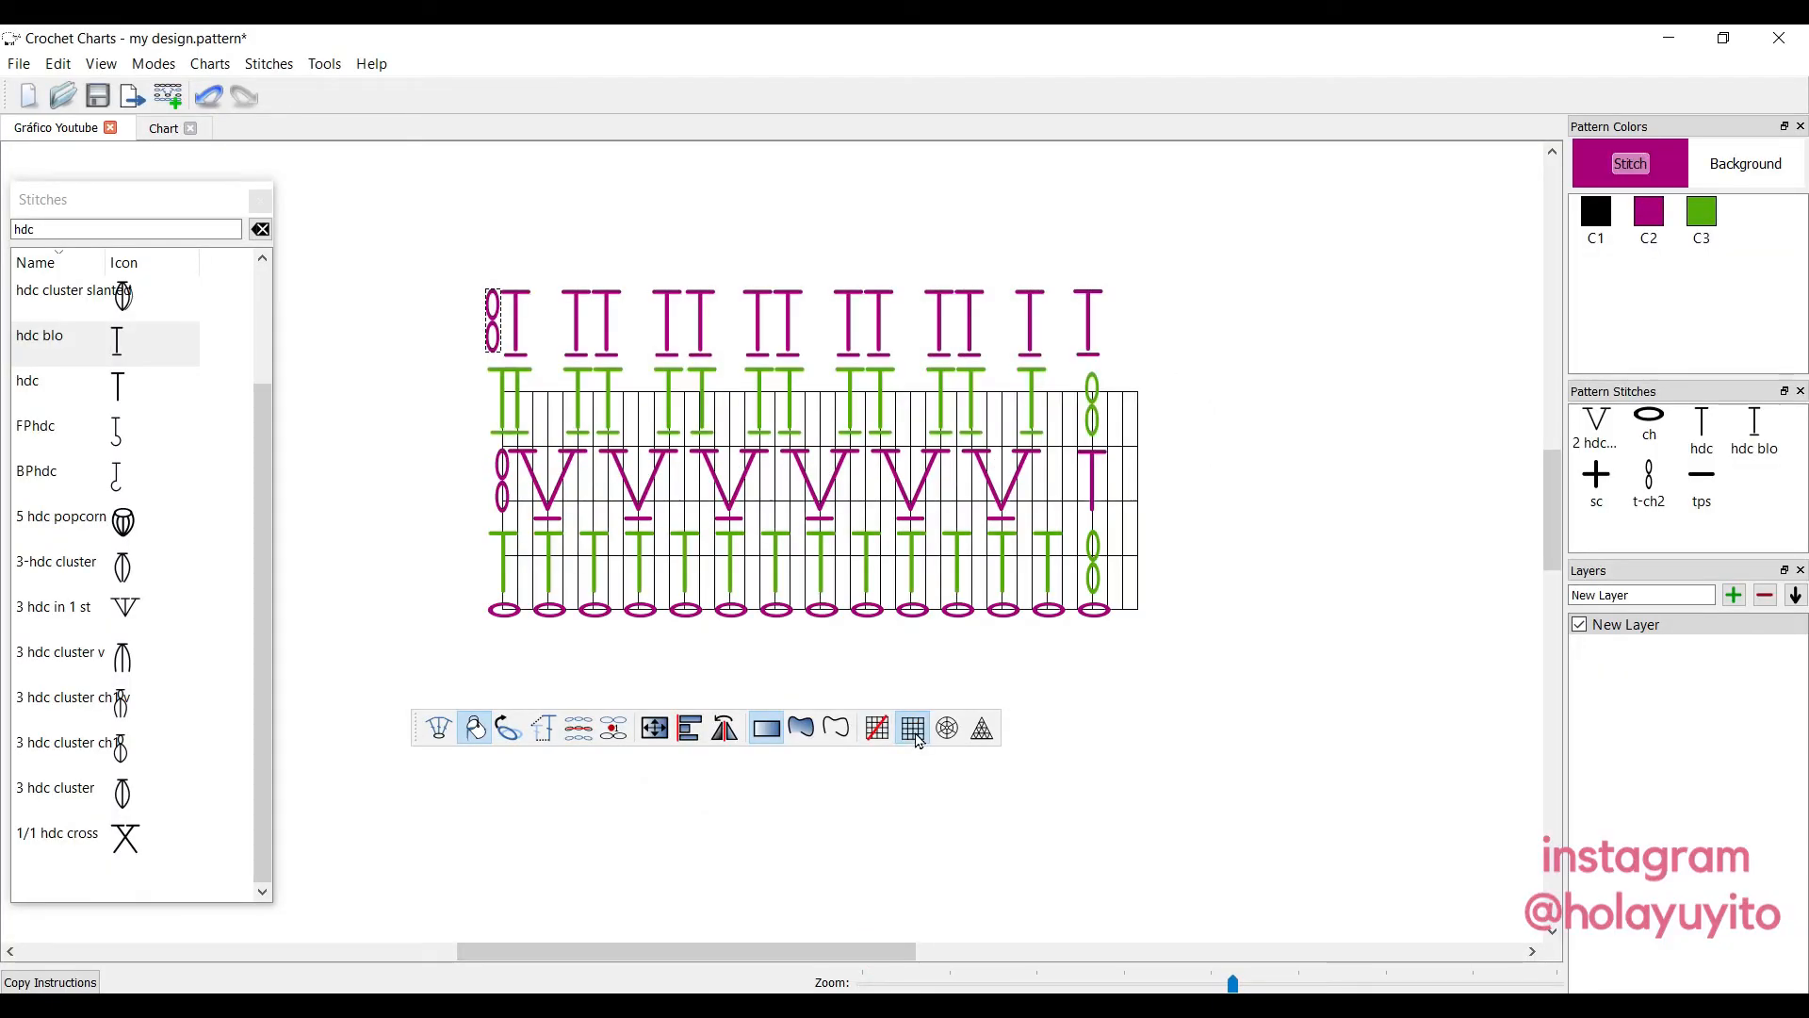
right_click(1134, 480)
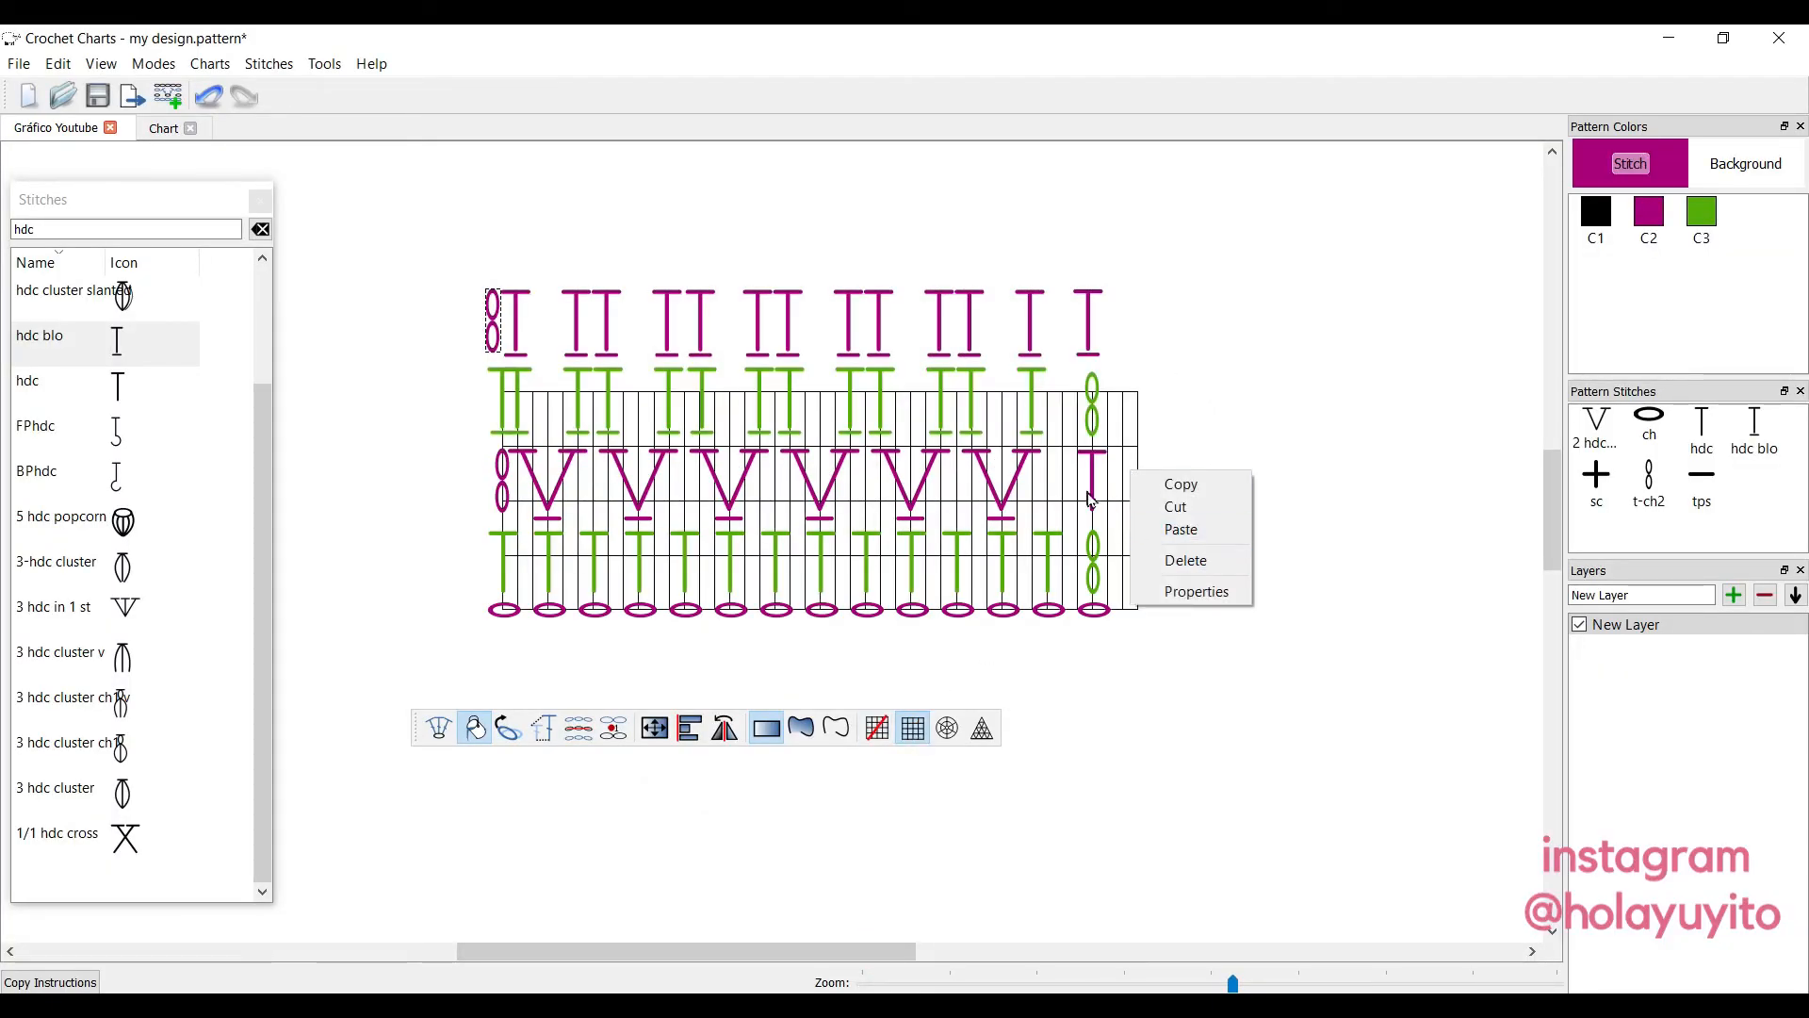
click(1198, 592)
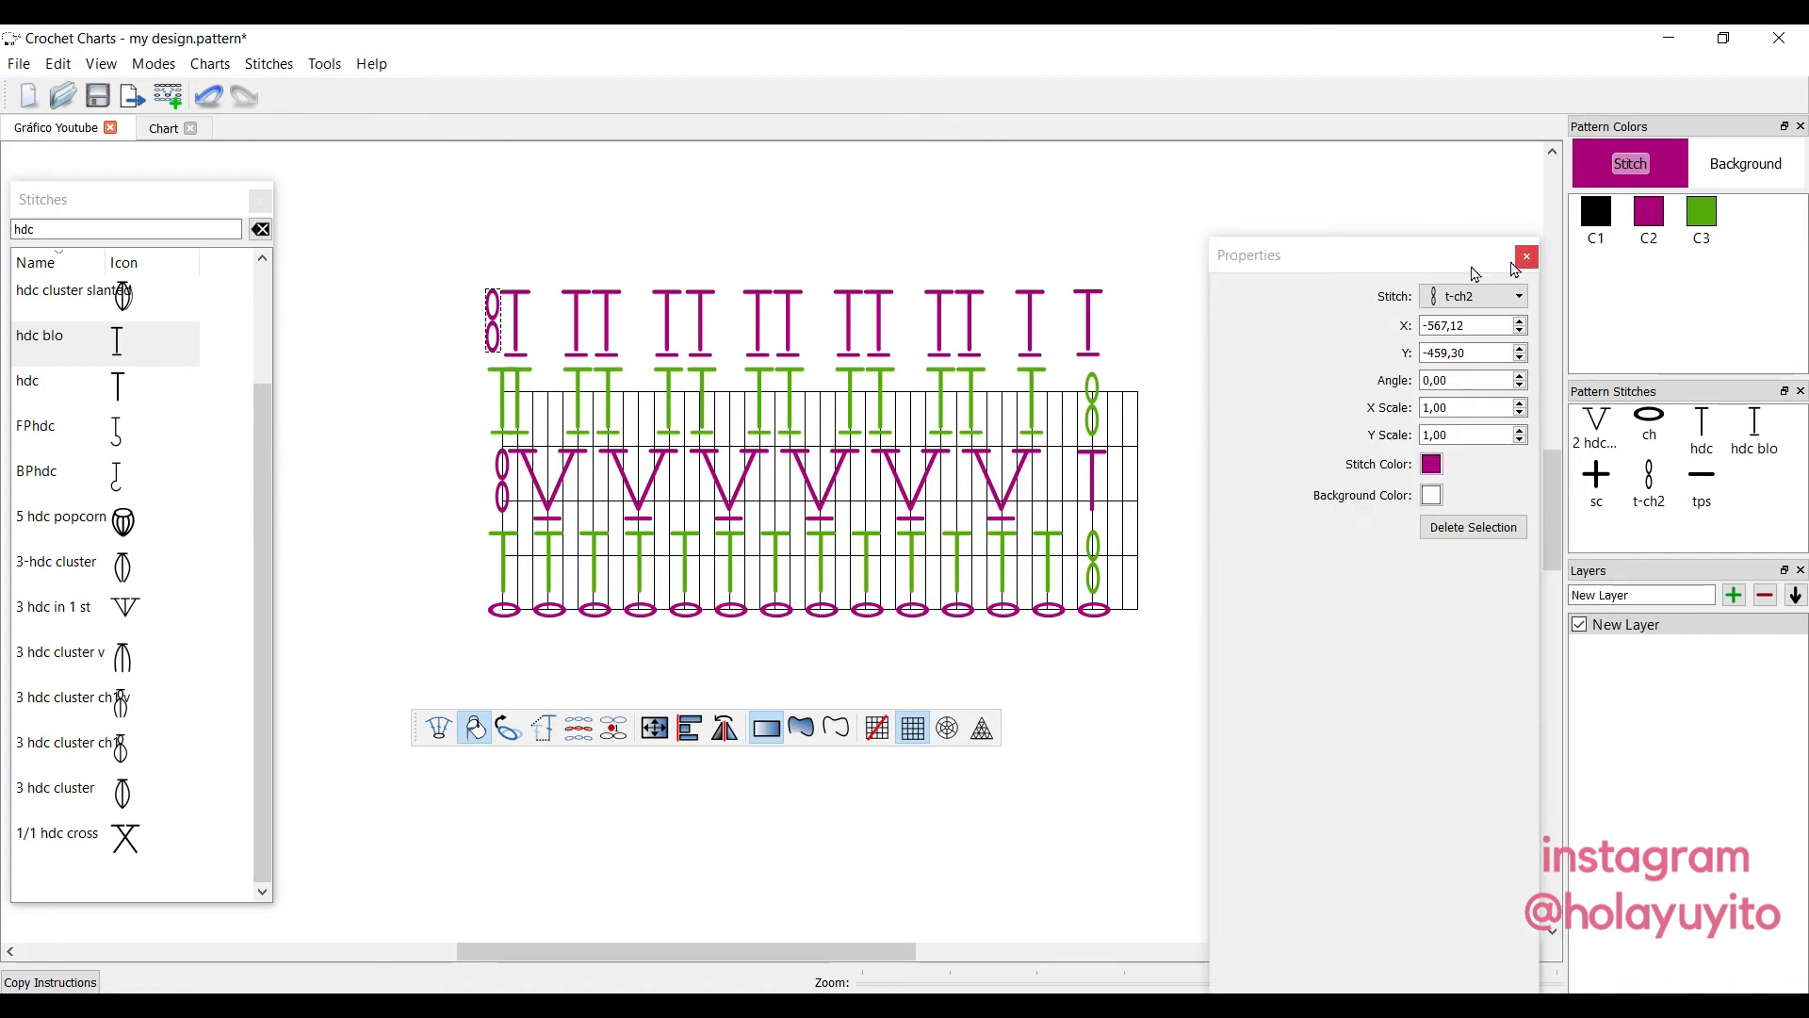
click(1128, 498)
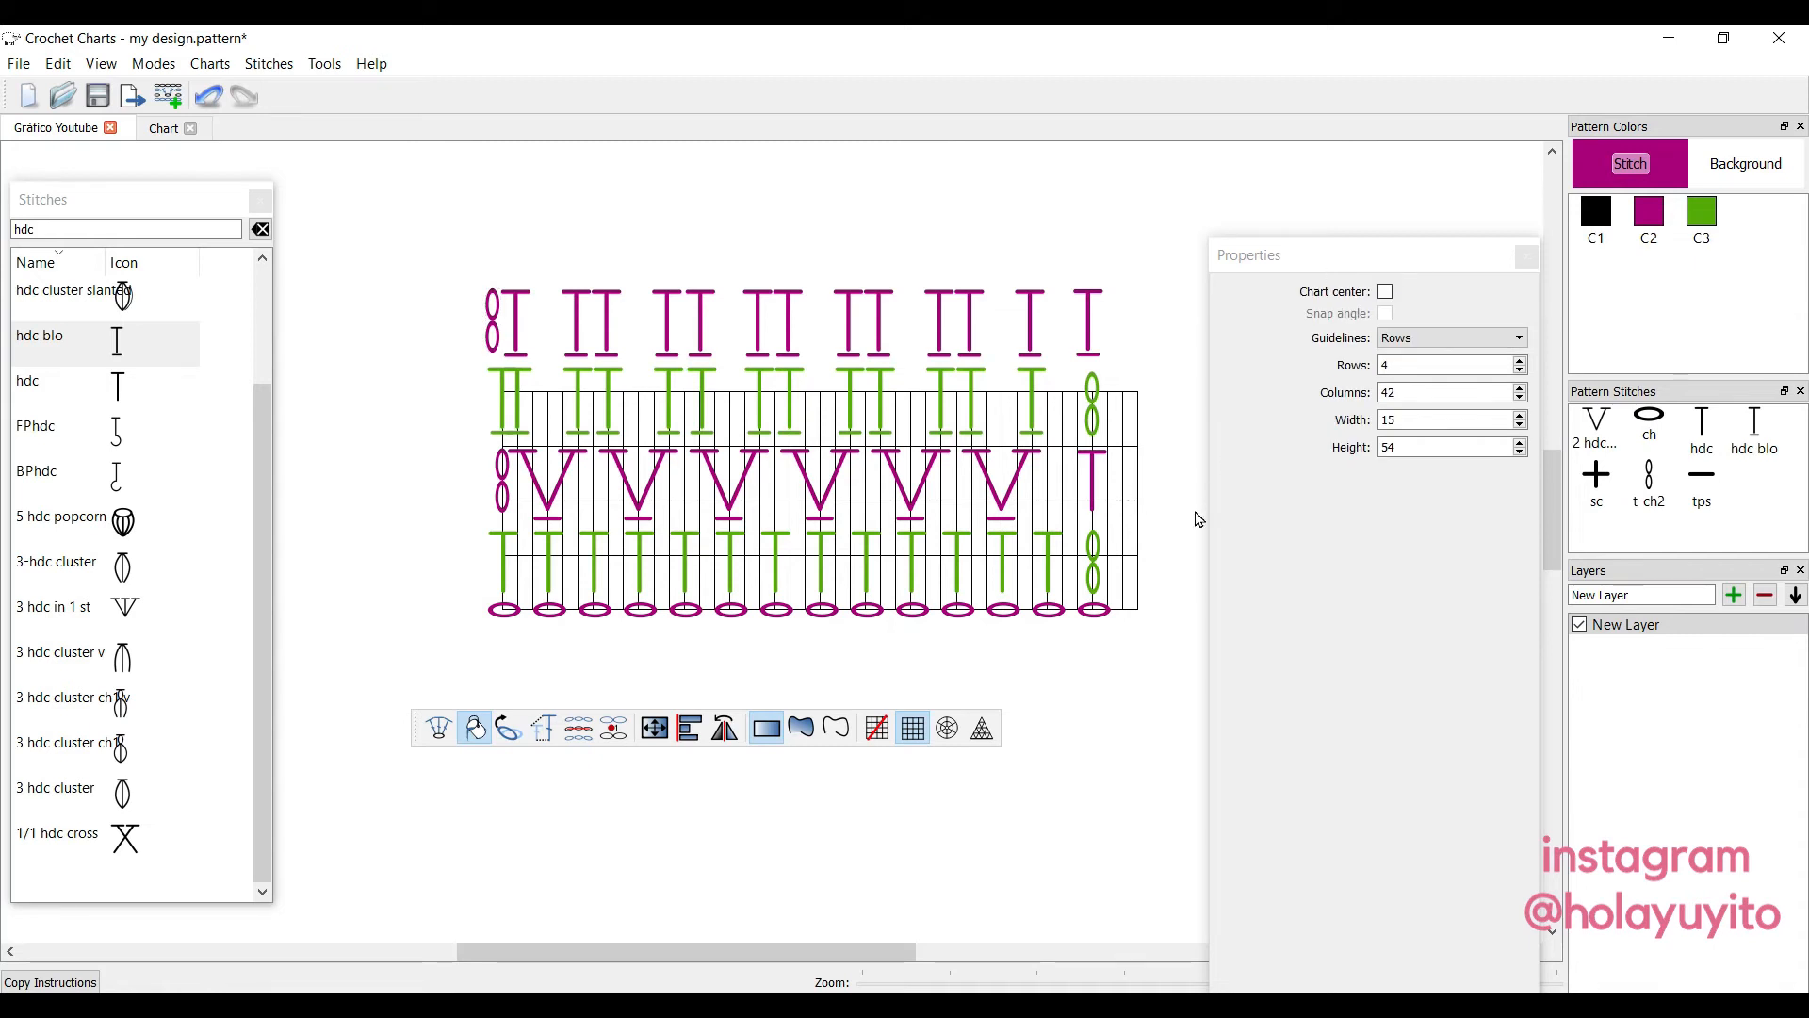
click(1096, 474)
click(1105, 566)
click(1385, 292)
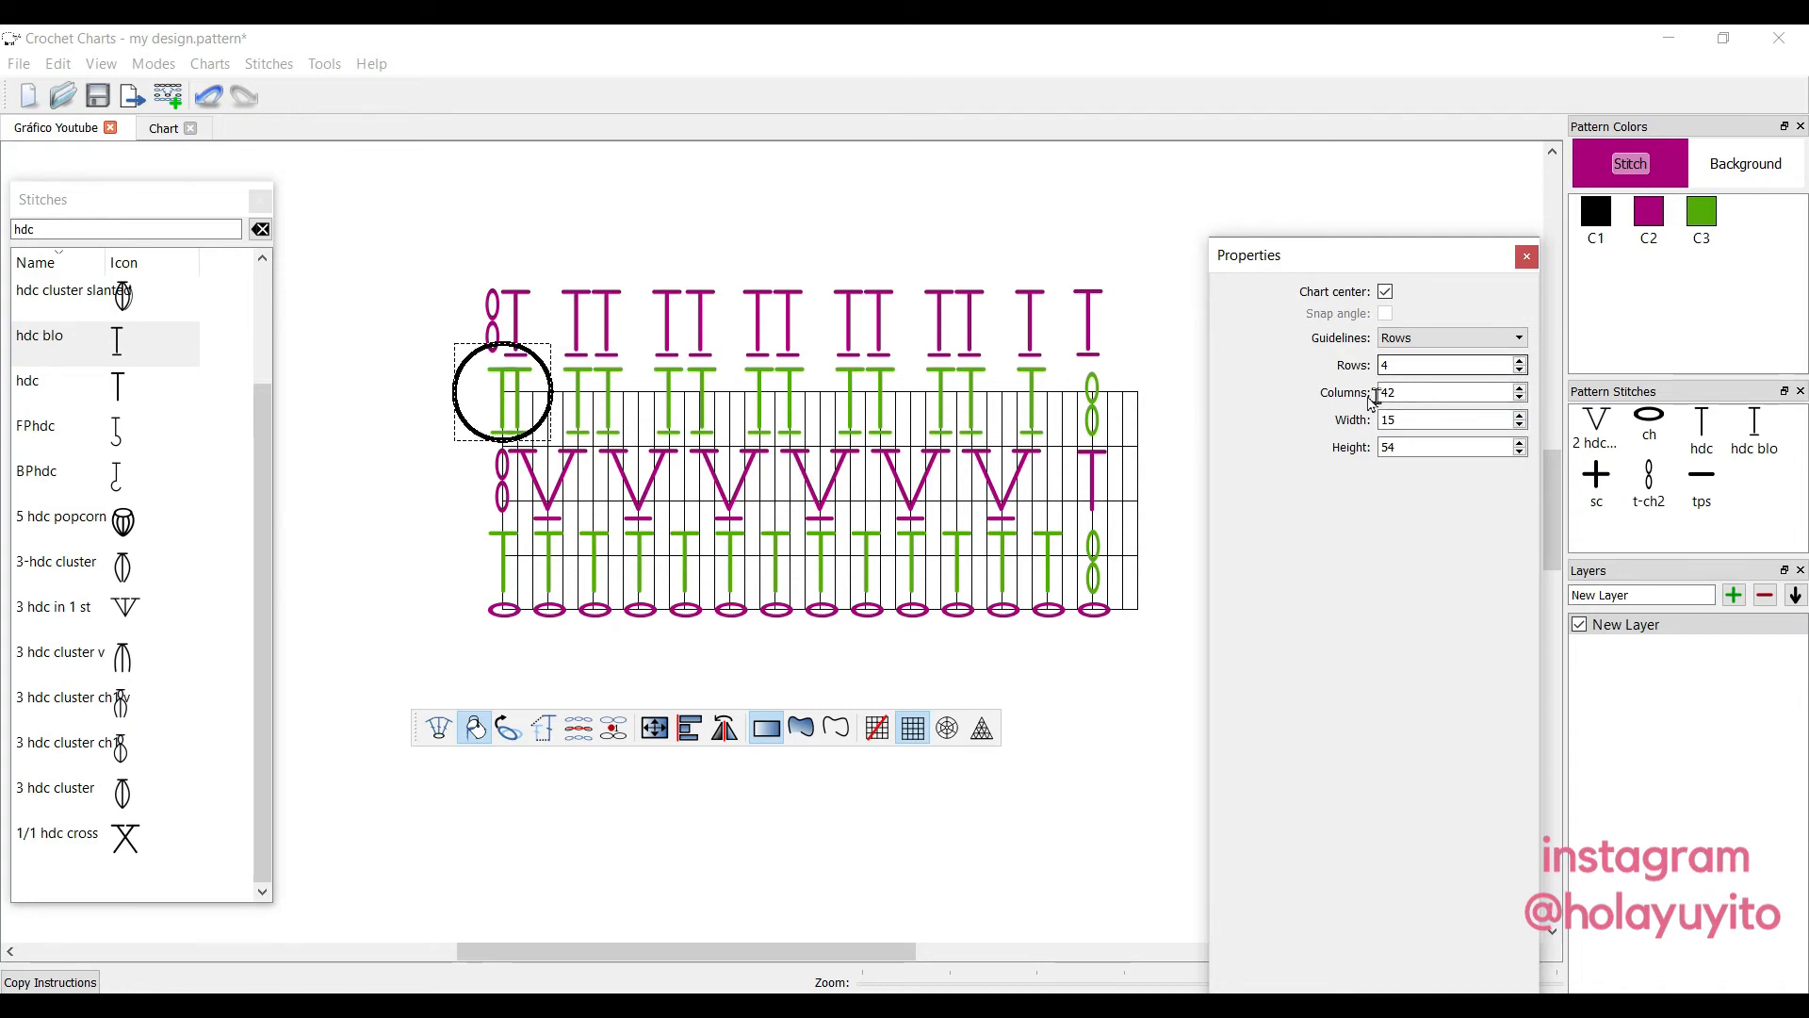
Set the grid to 5 rows and move its center marker up above the magenta top row.
click(1519, 363)
click(1520, 363)
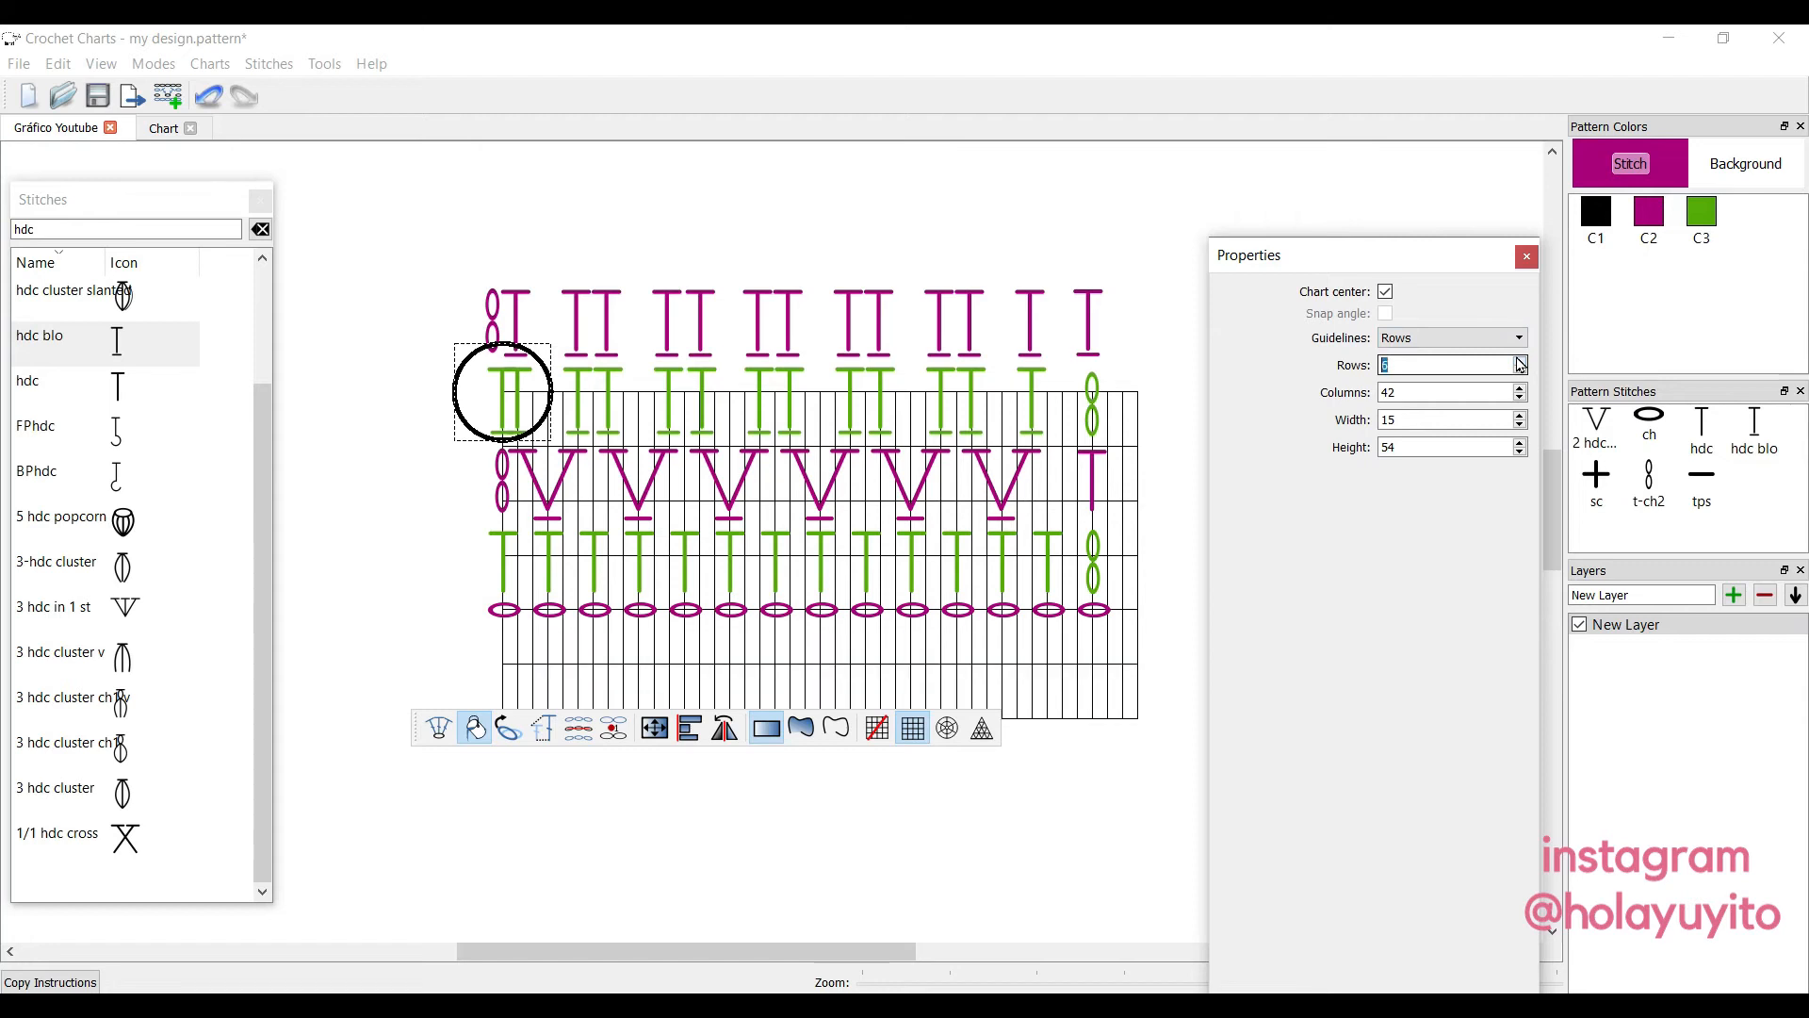
click(1520, 364)
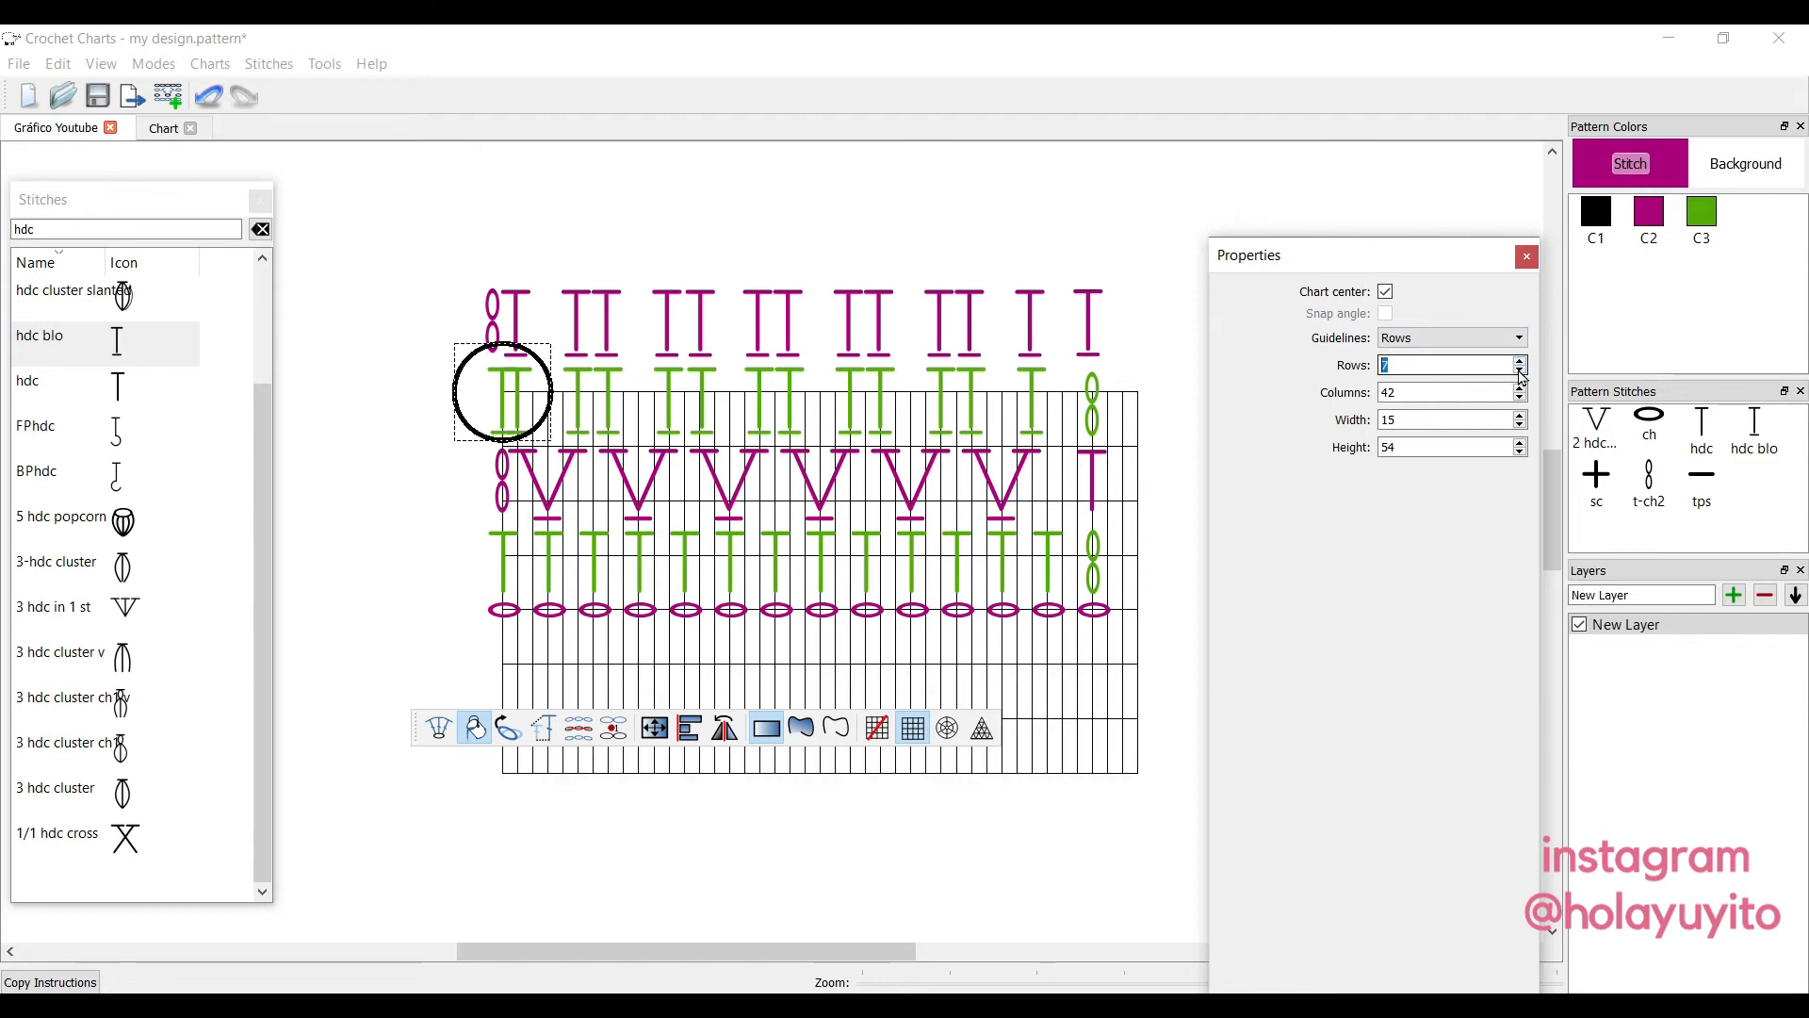
click(1520, 372)
click(1520, 371)
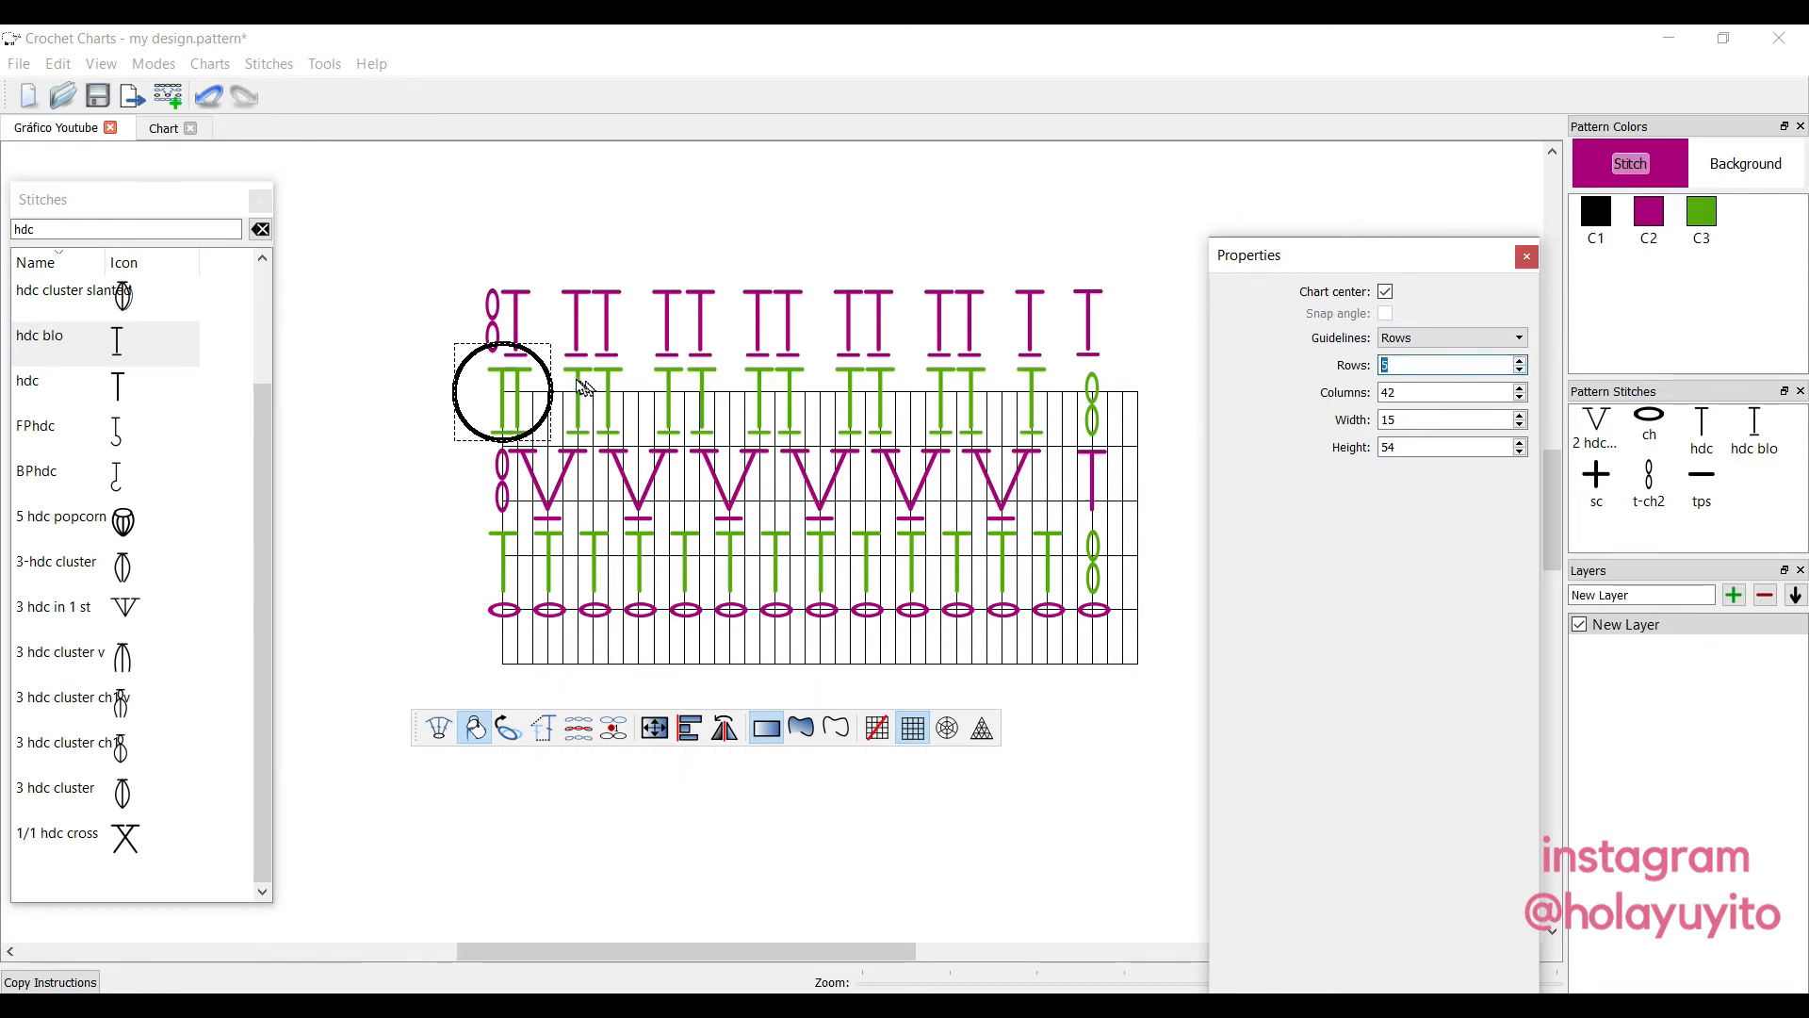
drag(545, 373, 545, 238)
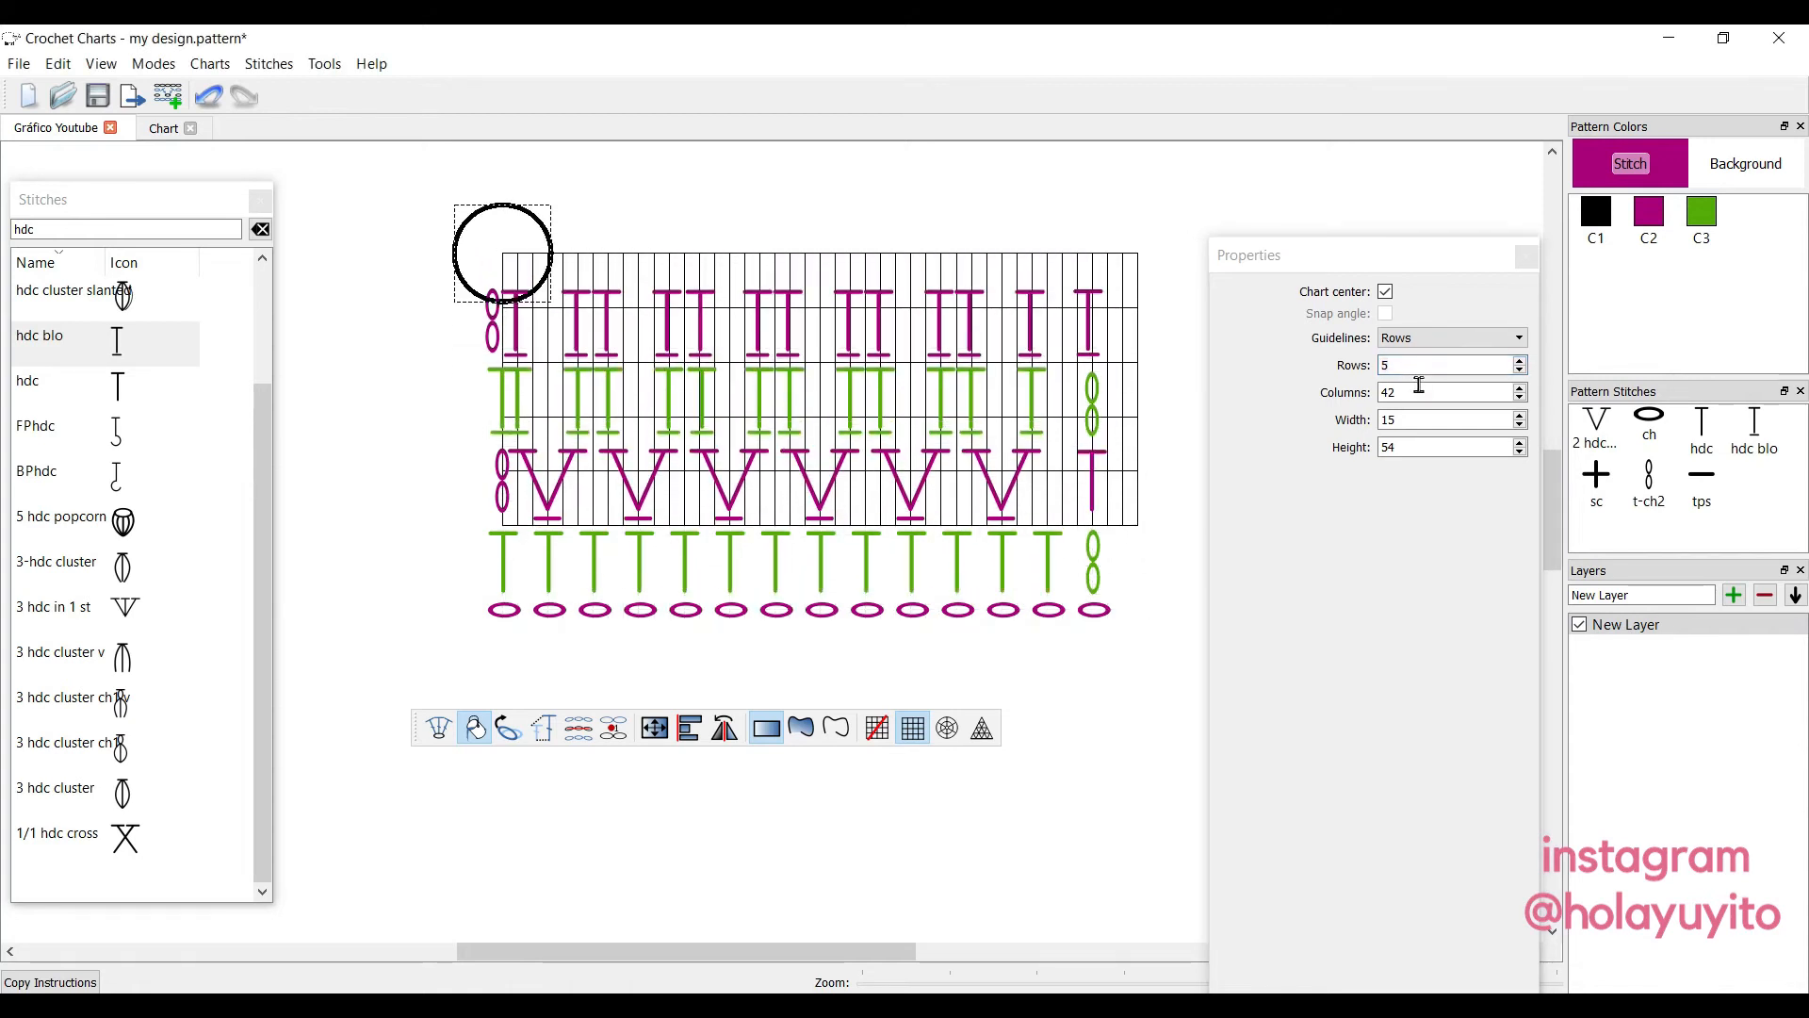
Increase the grid to 8 rows and raise its center marker until the lower edge sits just above the foundation chain.
click(1521, 364)
click(1521, 364)
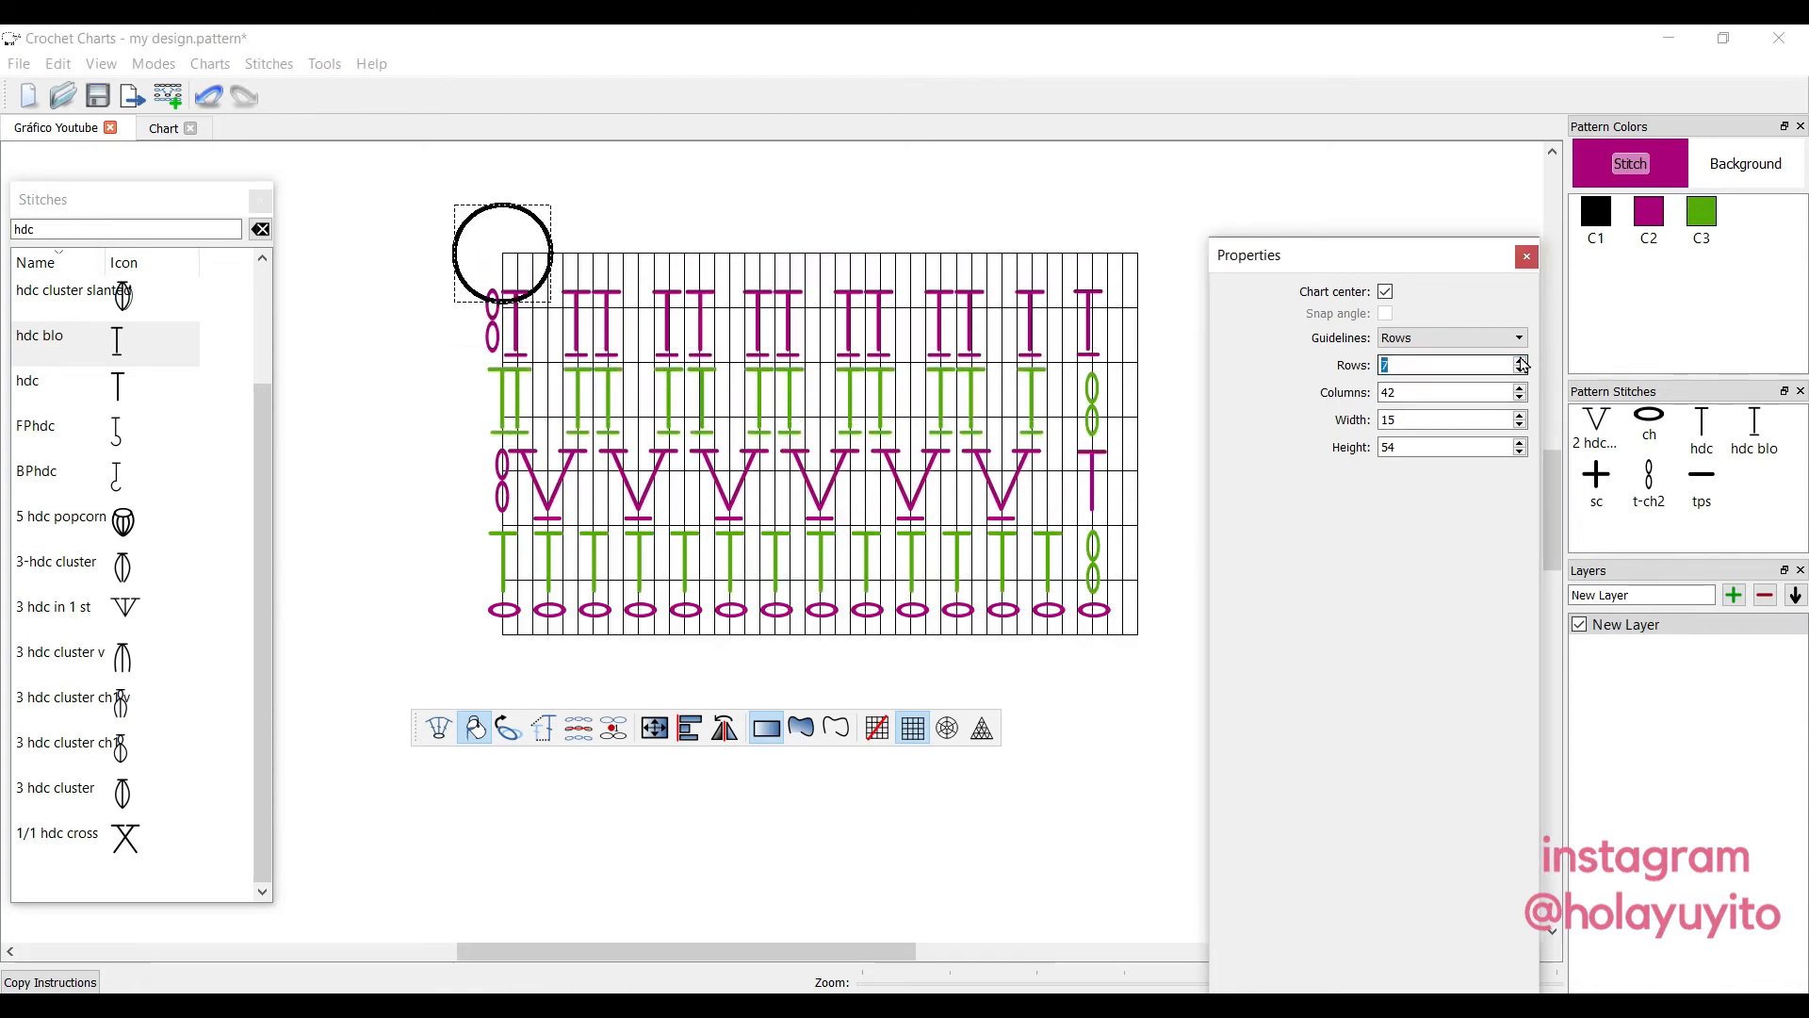
click(1521, 364)
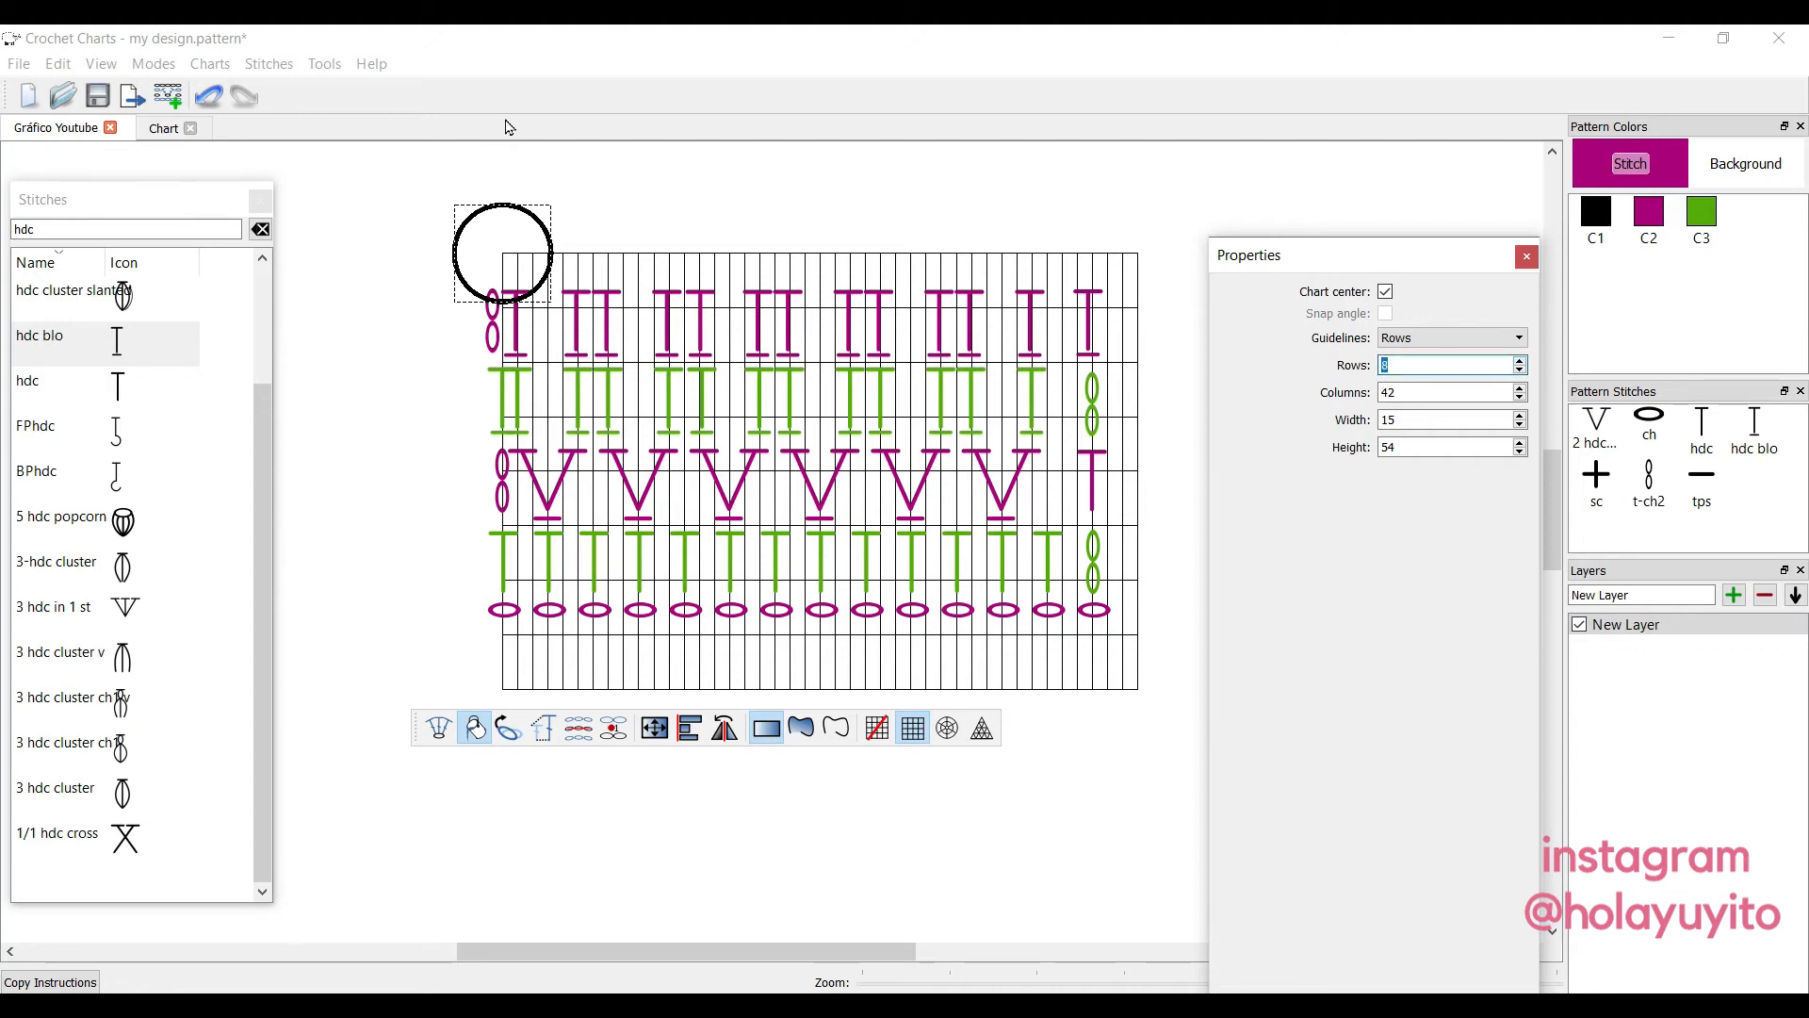
drag(539, 213, 539, 155)
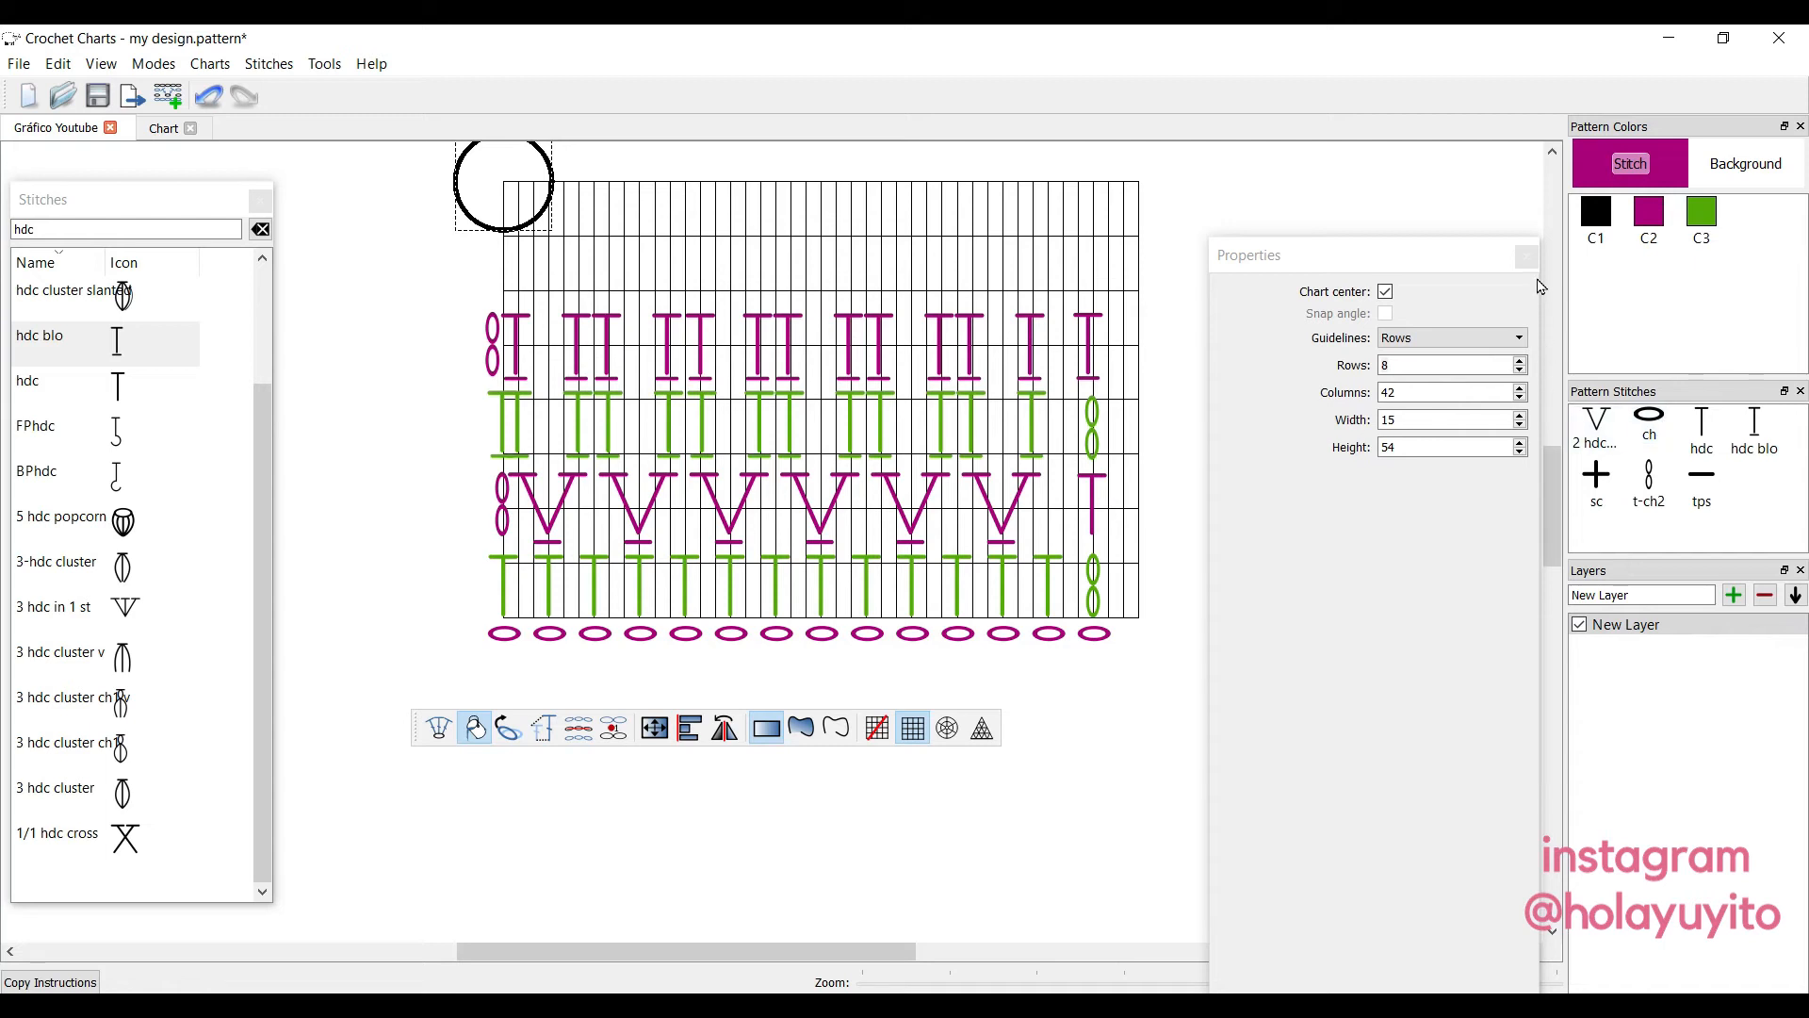
Hide the chart center marker, close the properties, and move the floating toolbar into the empty space above the chart.
click(1378, 293)
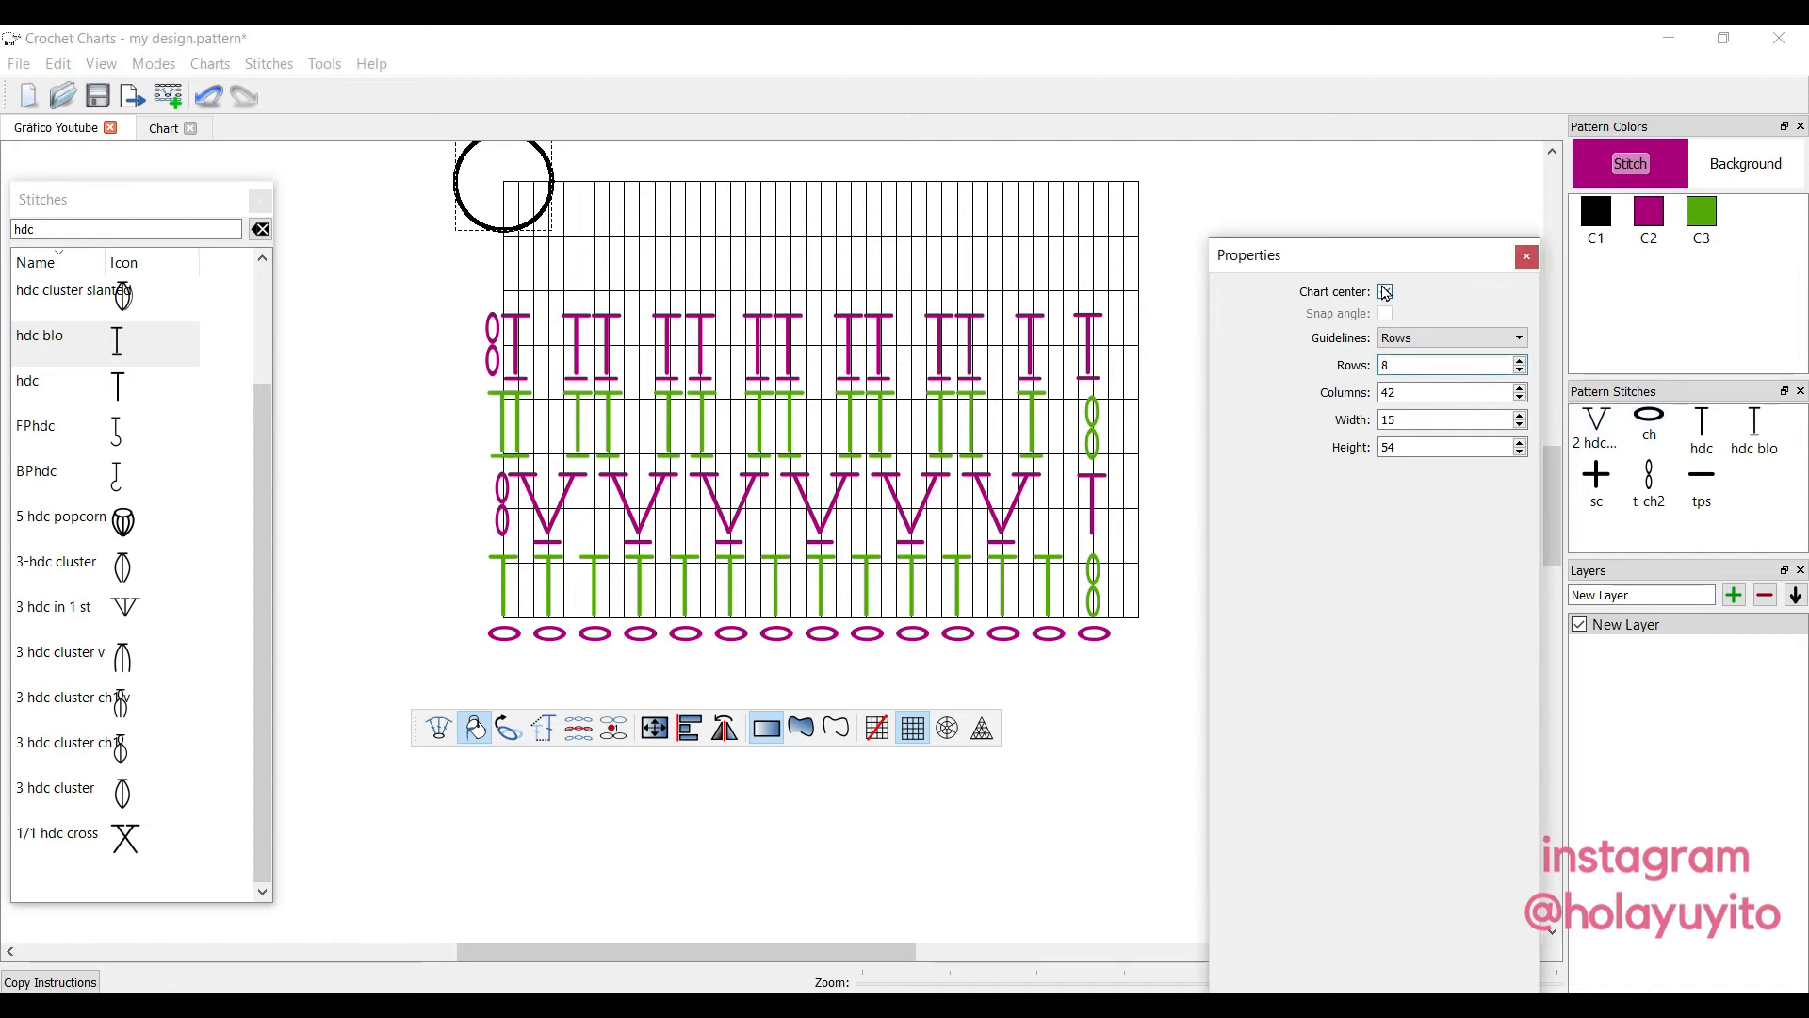
click(1383, 290)
click(1527, 256)
drag(1553, 463, 1553, 434)
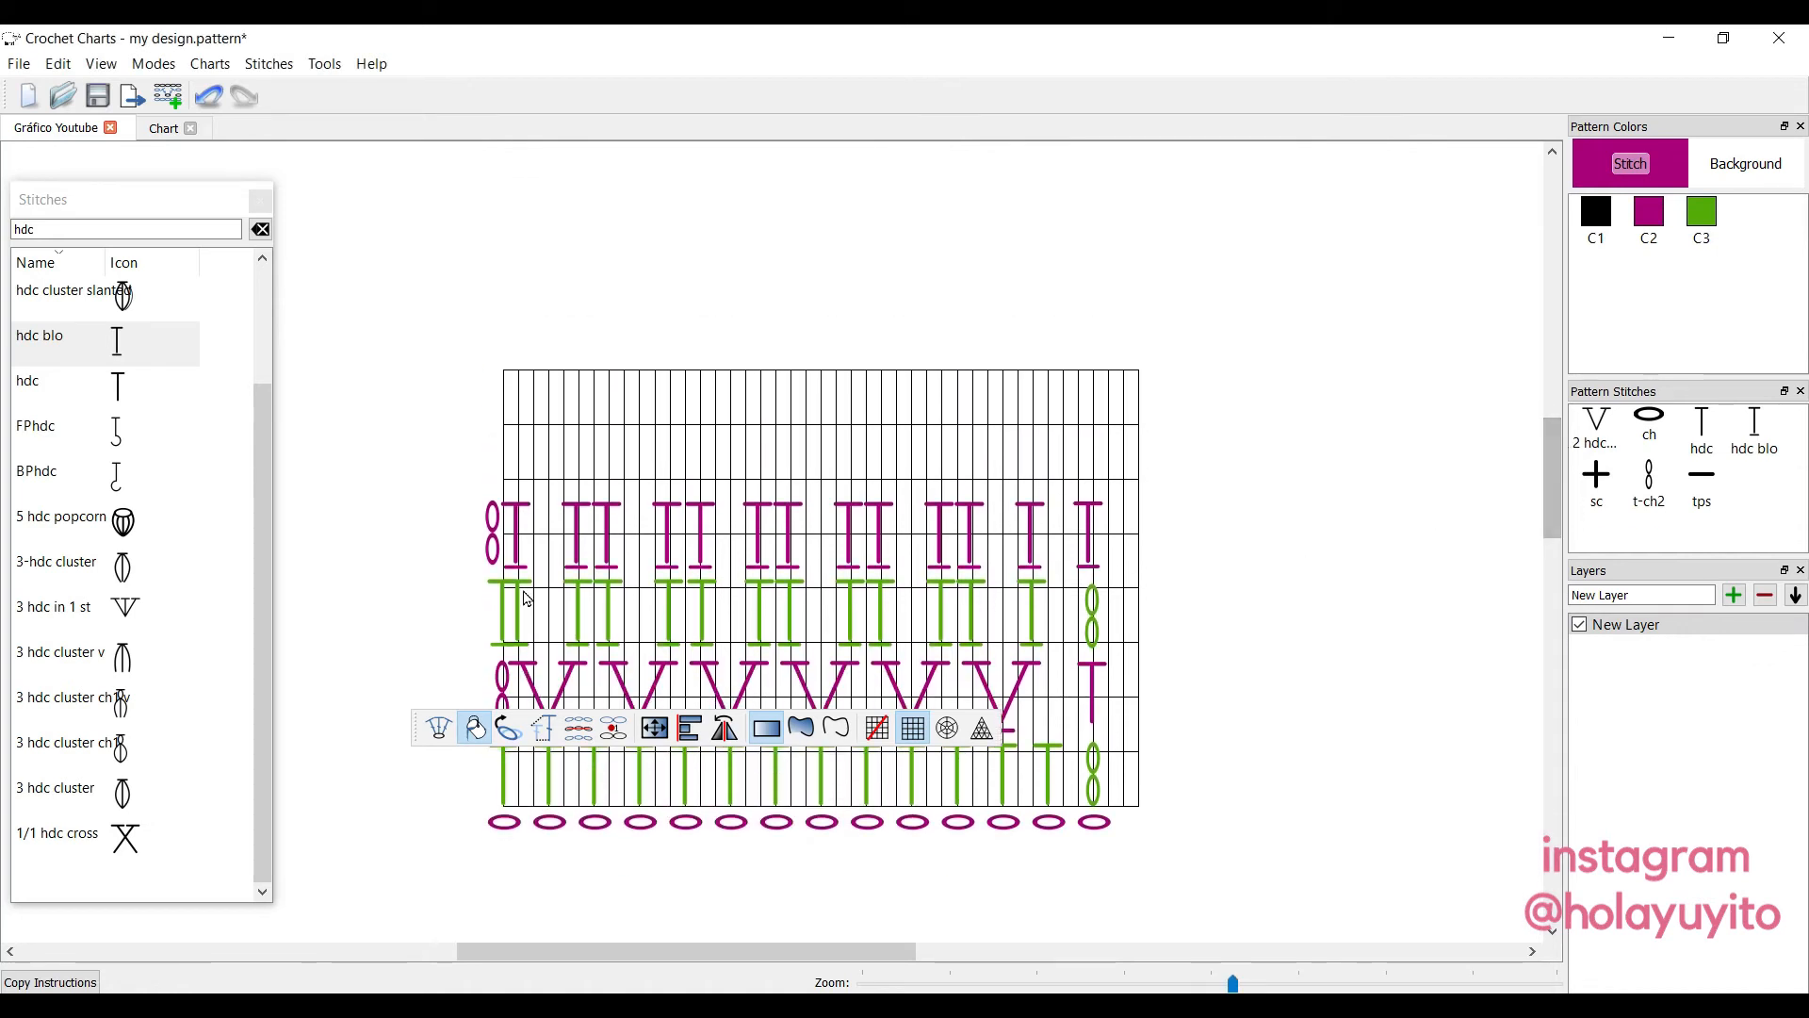
drag(417, 727, 614, 265)
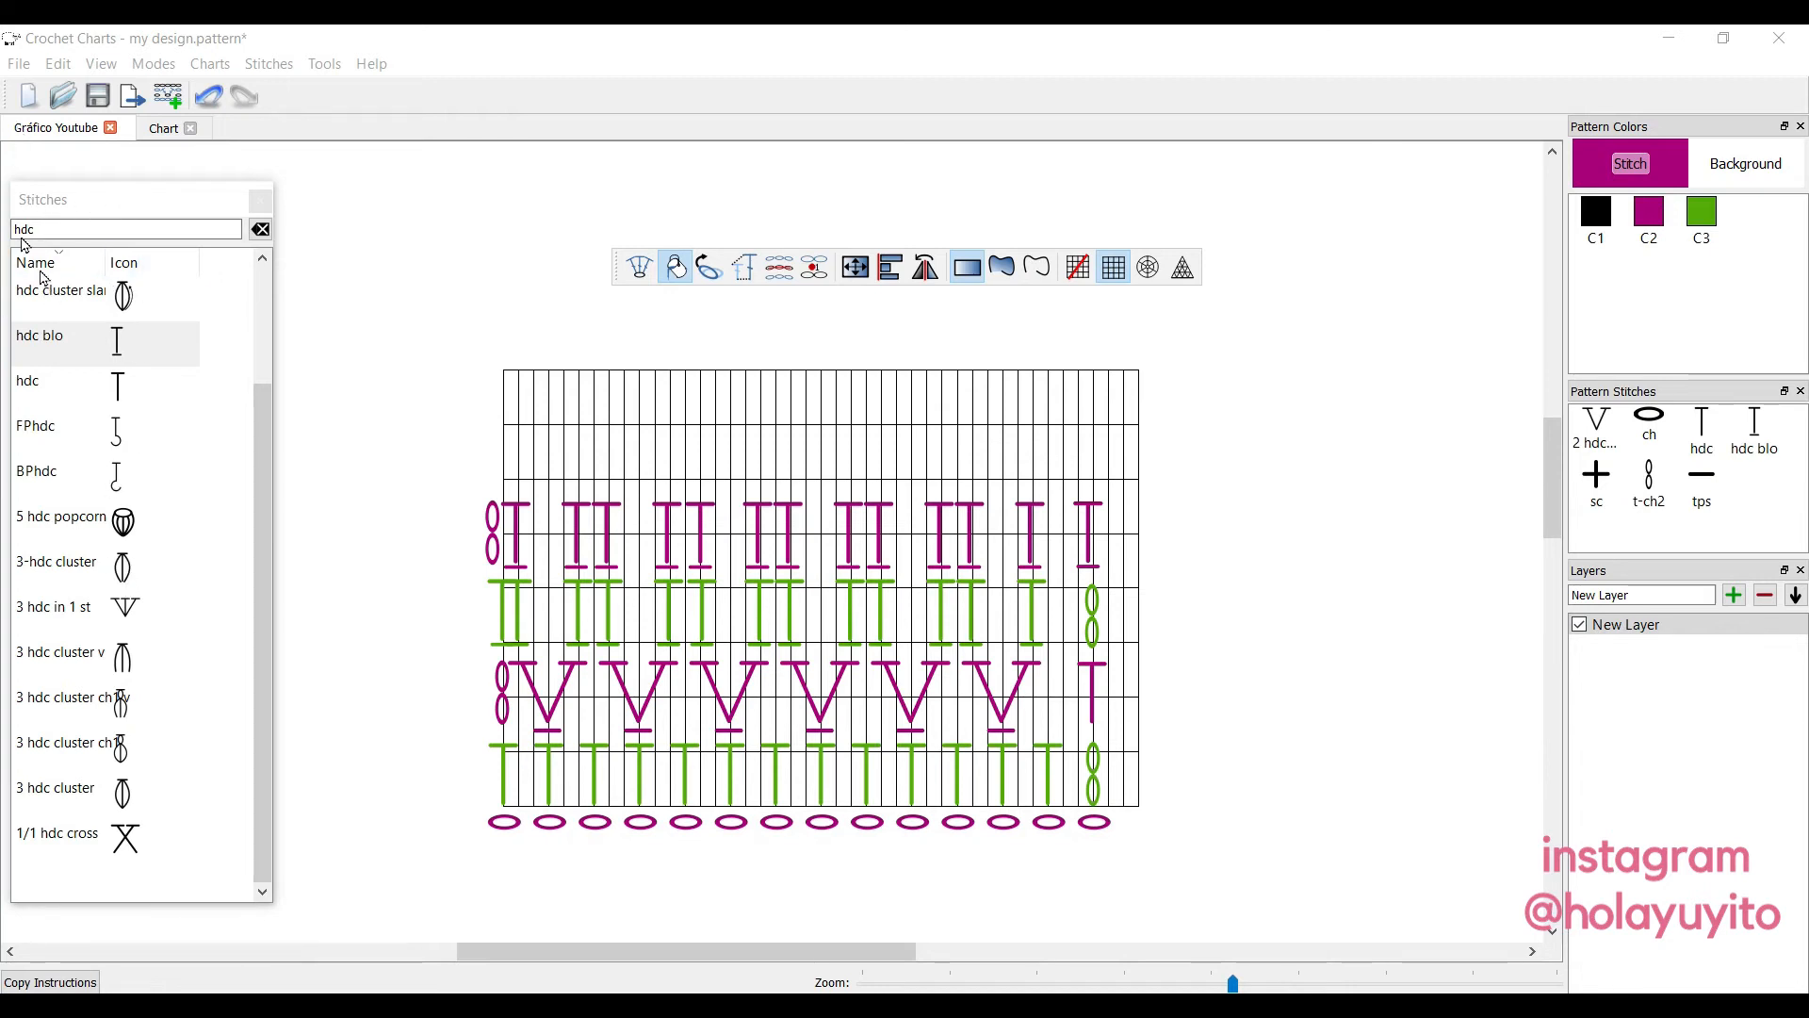
Place a 3 hdc cluster in color C3 in the empty space above the top row, over the rightmost pair of magenta hdc blo stitches.
drag(252, 476, 247, 597)
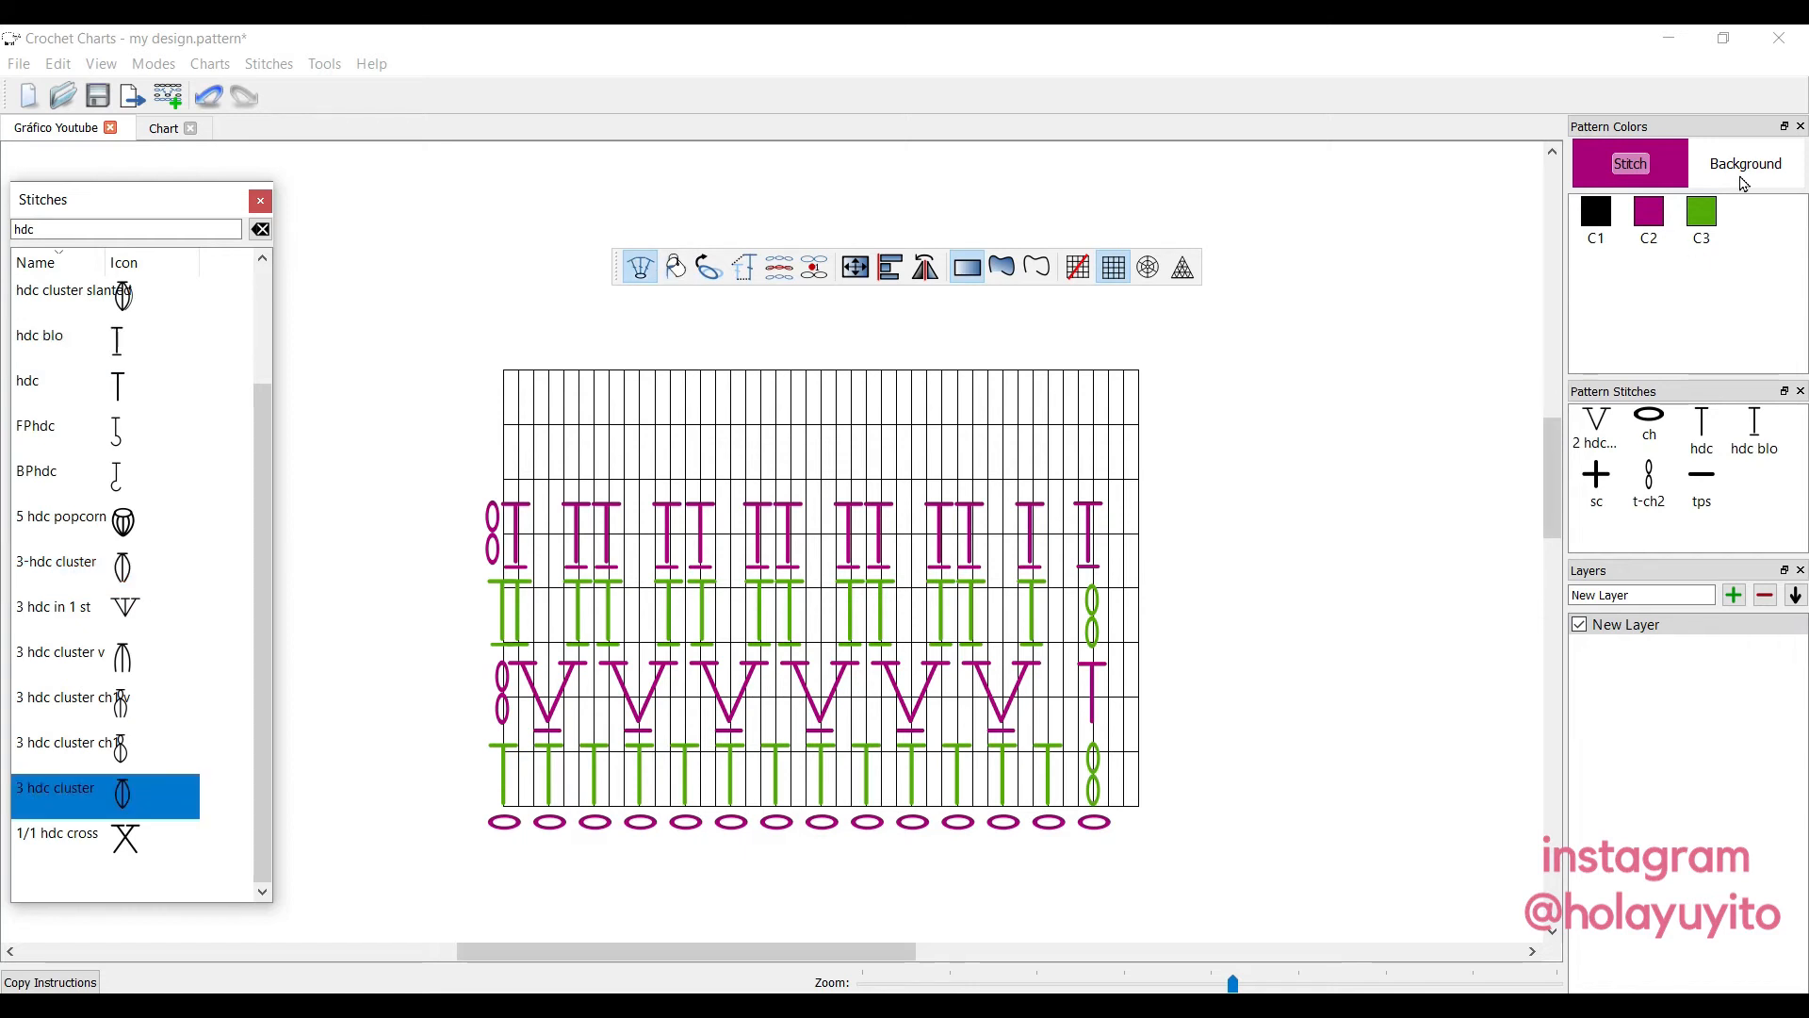
click(1701, 217)
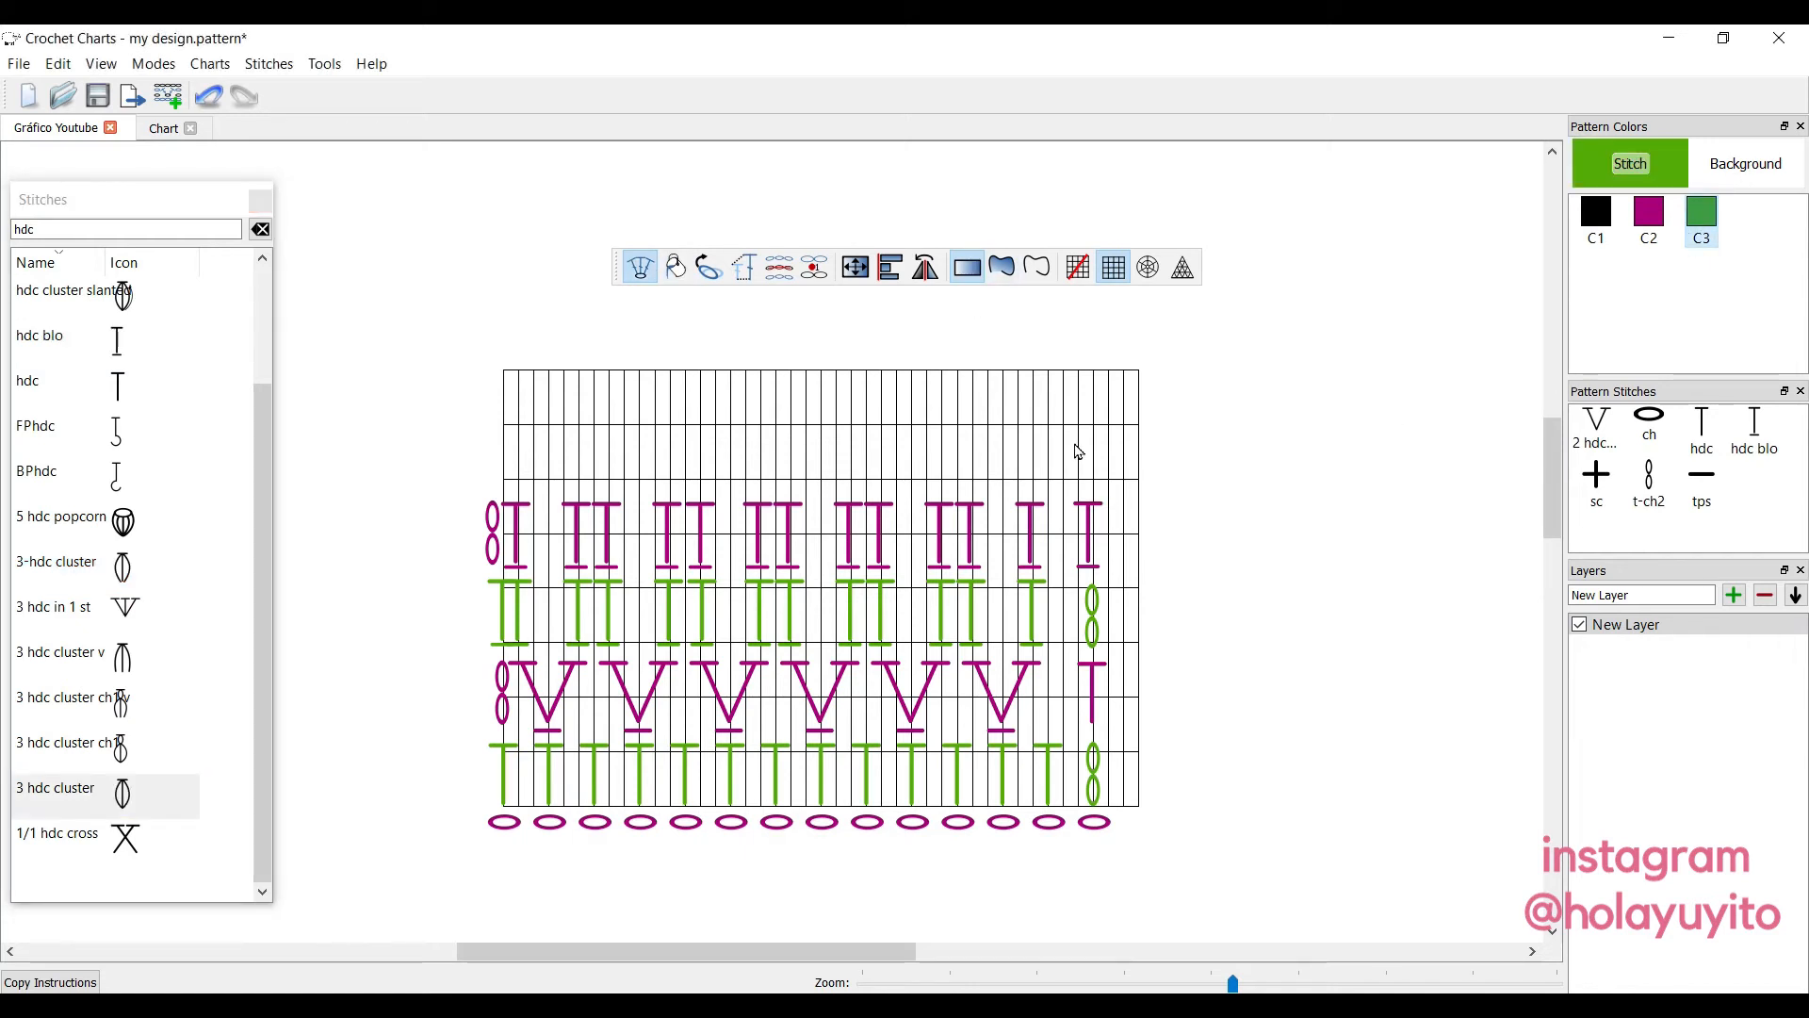
drag(1093, 459, 1033, 460)
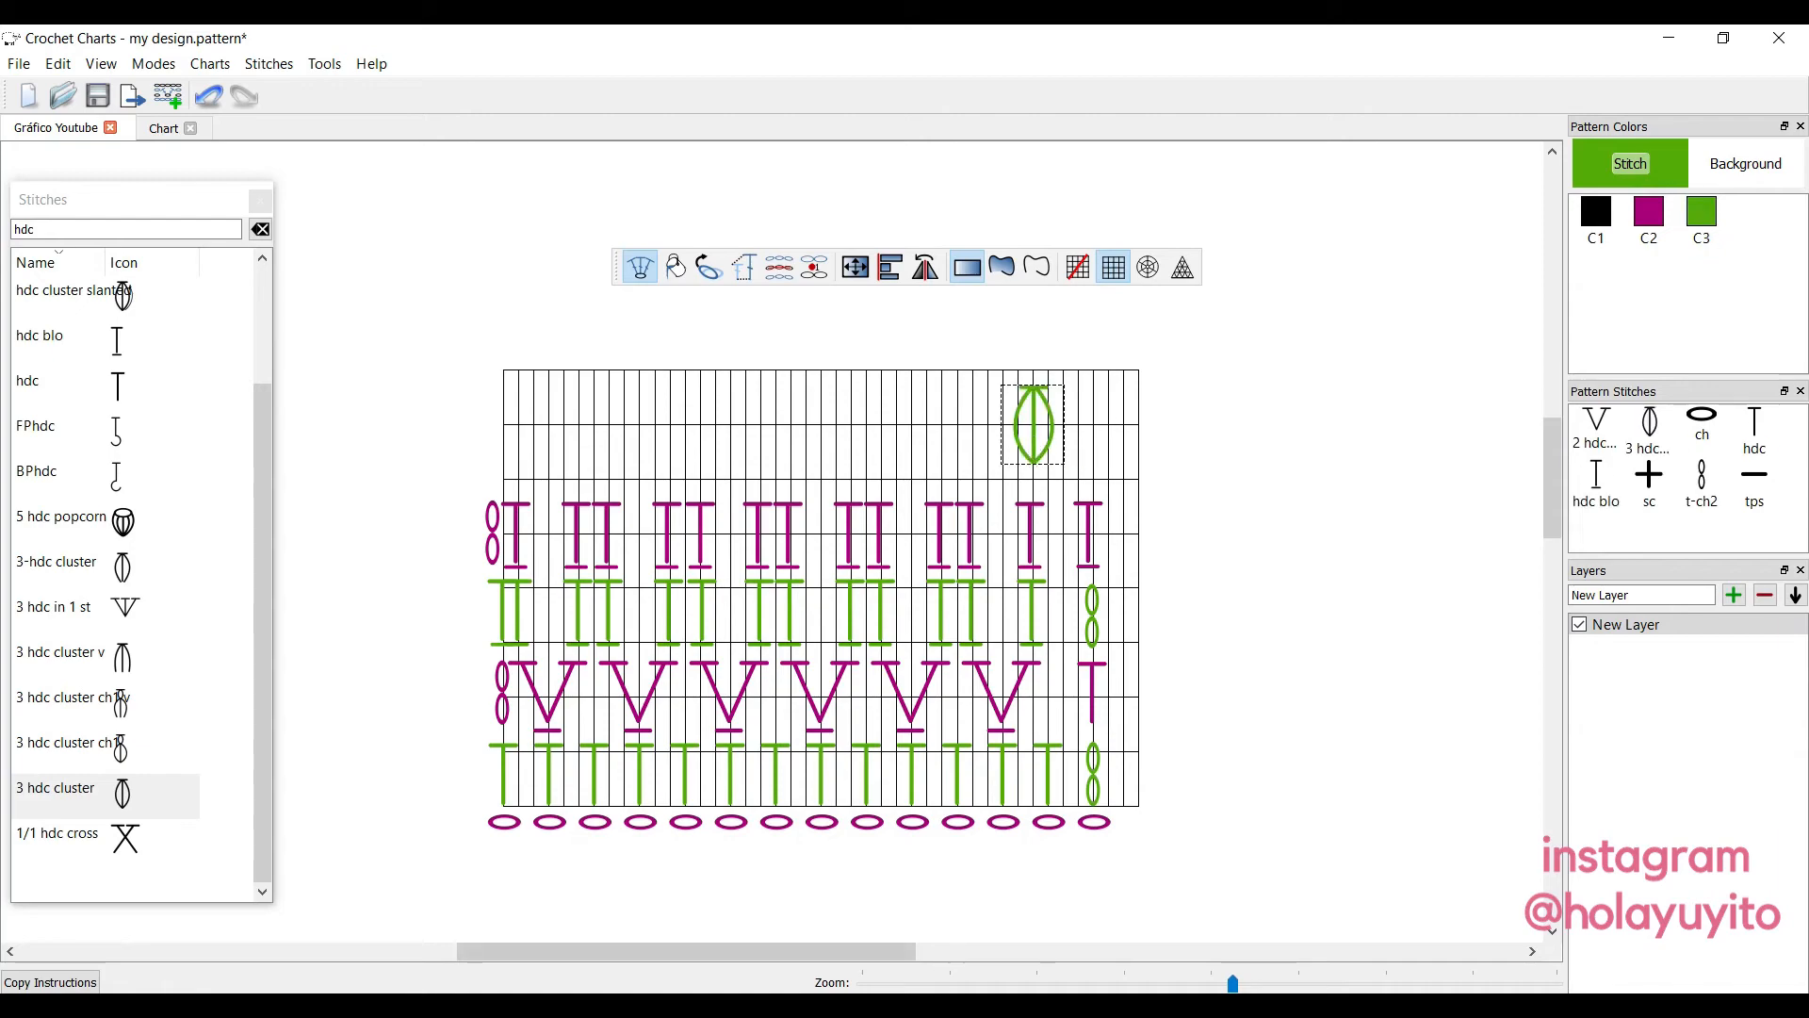
key(alt+Tab)
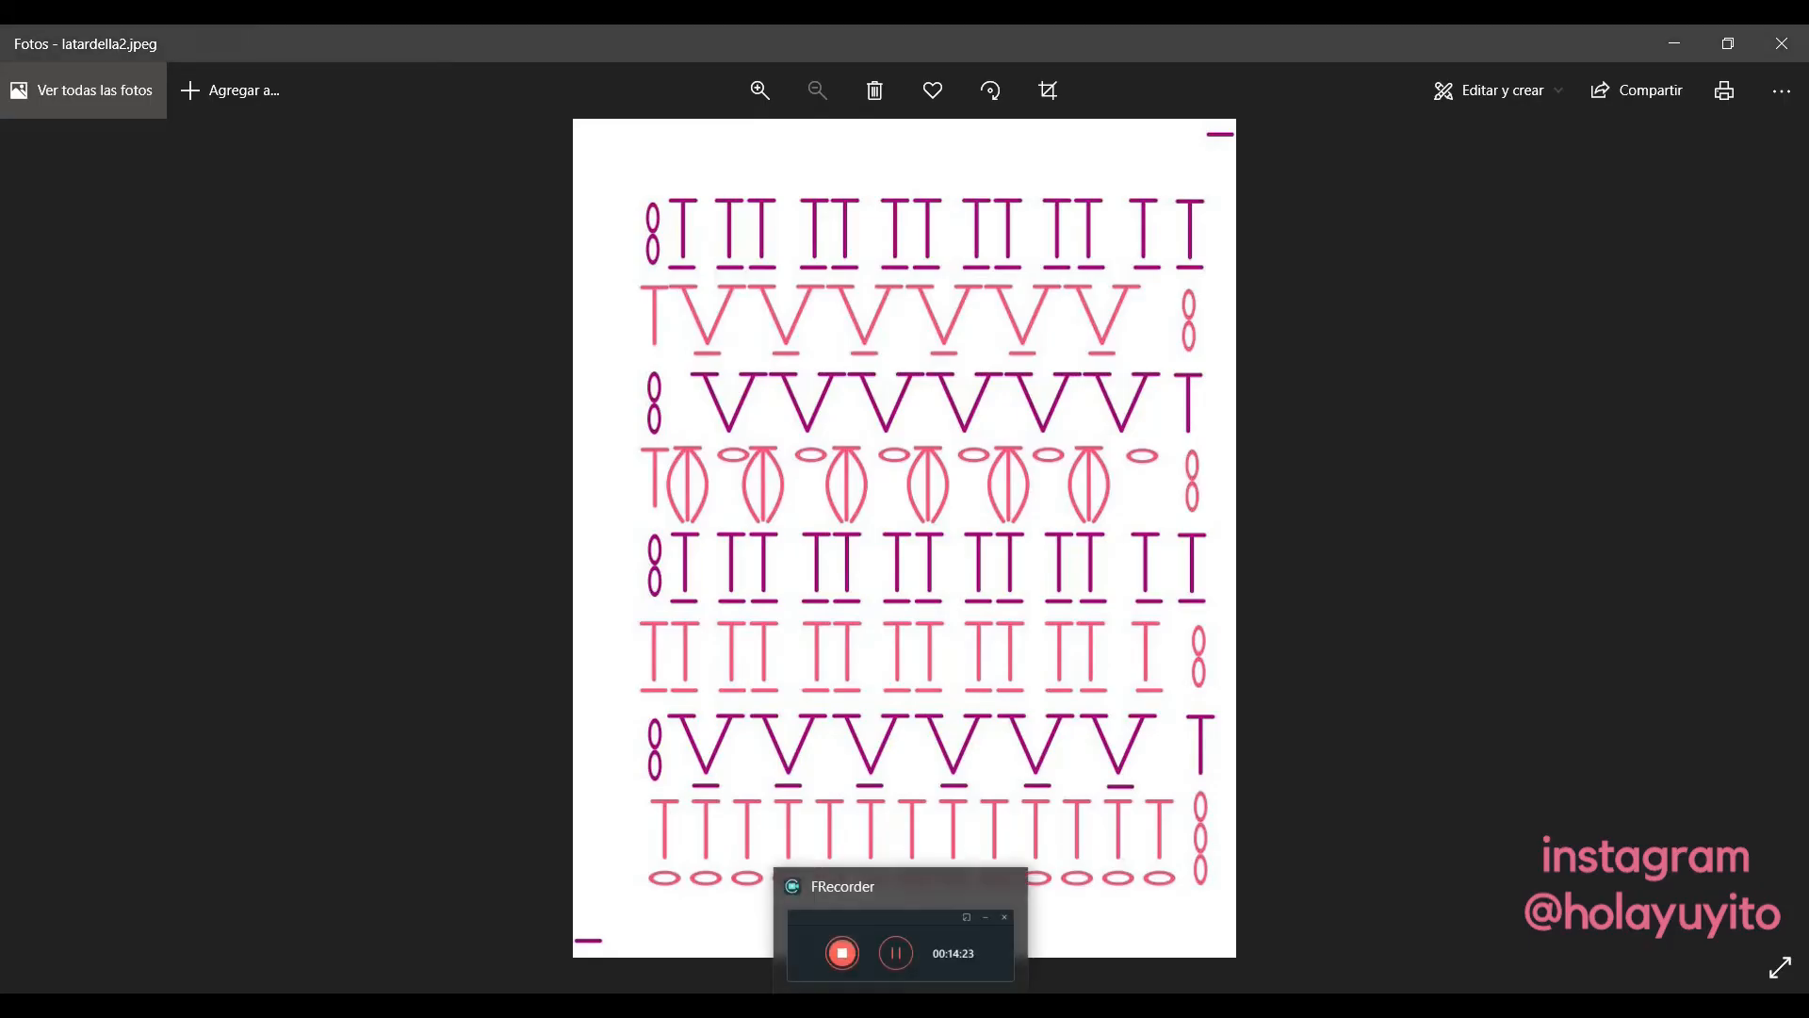
click(847, 1008)
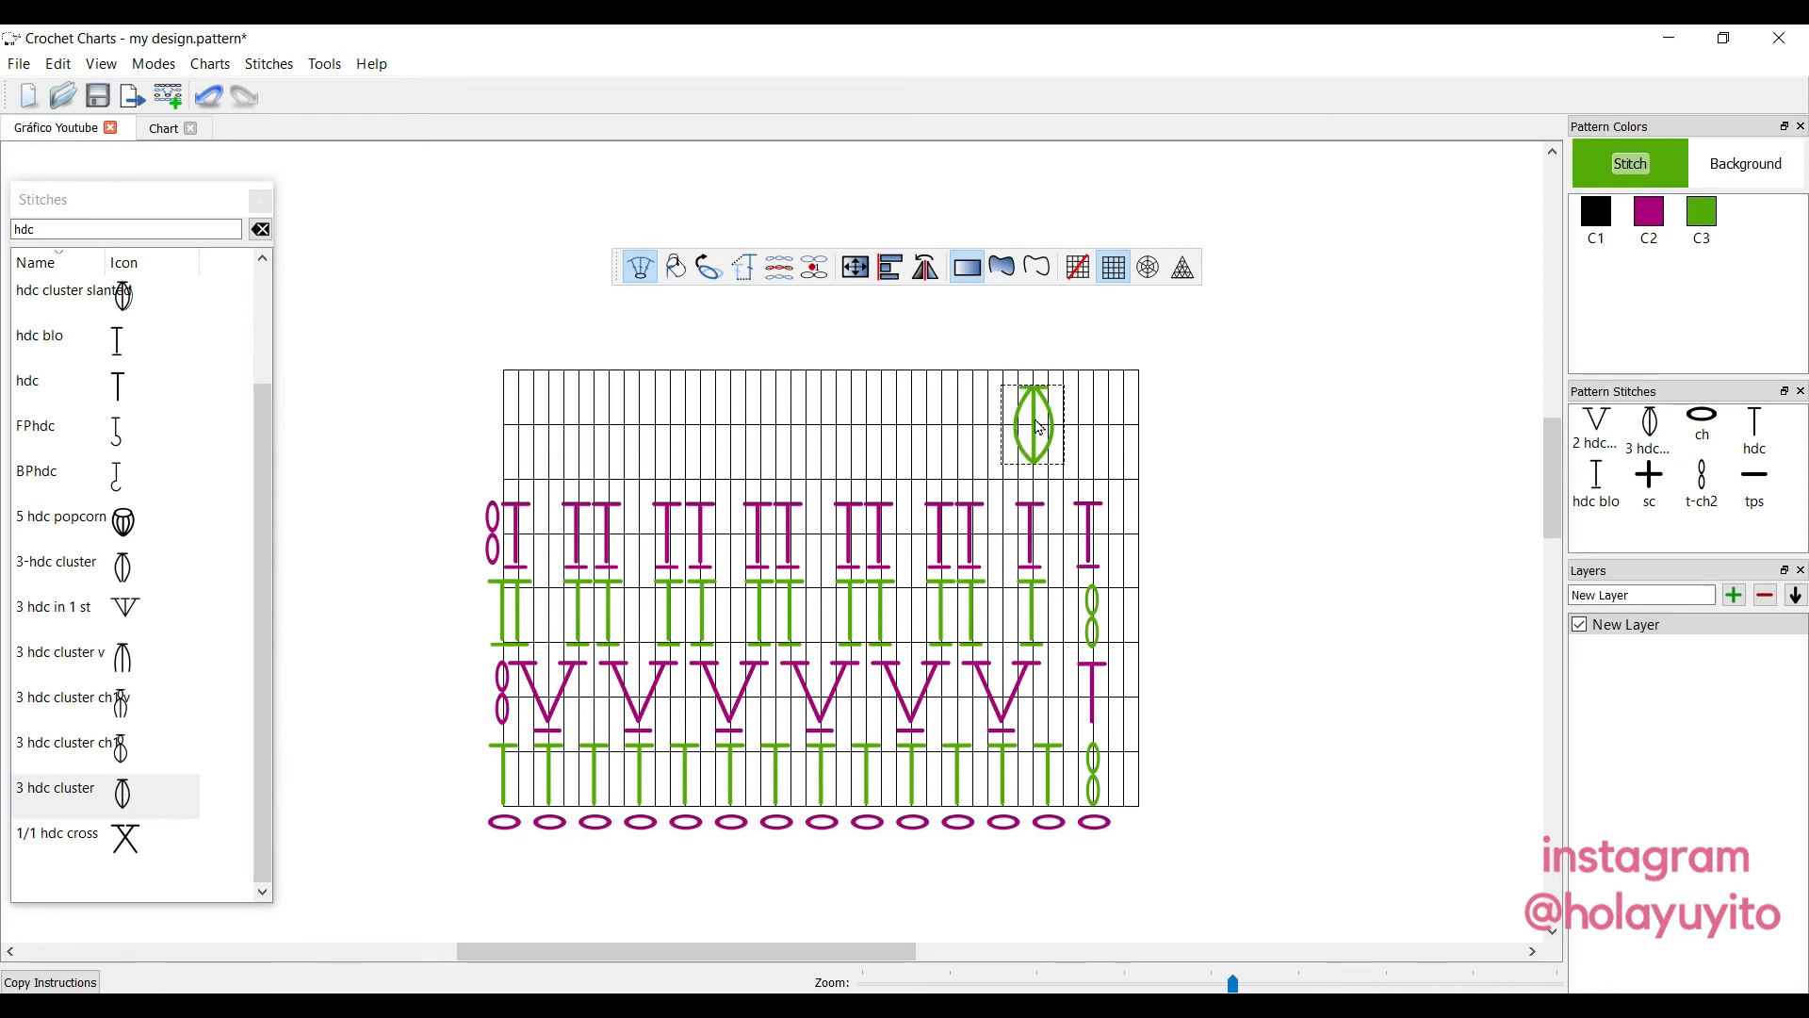
drag(1046, 418, 987, 431)
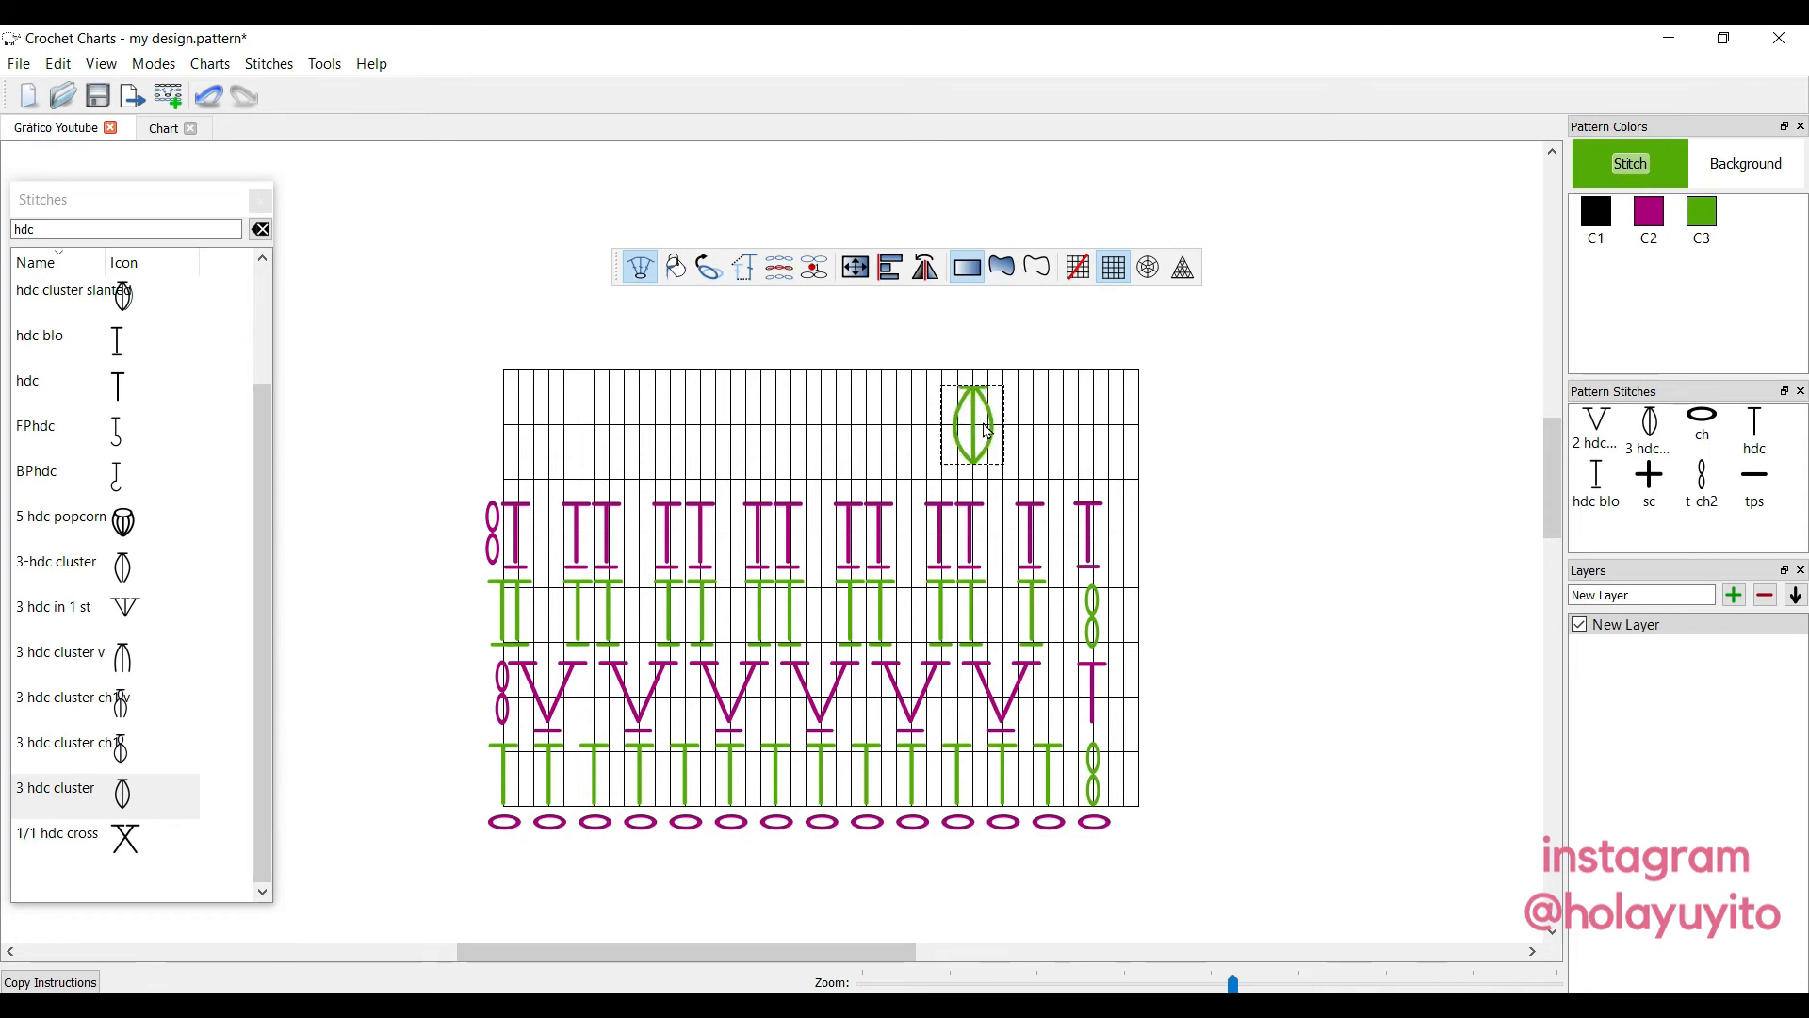
Add five more green 3 hdc clusters at even intervals toward the chart's left edge, one above each remaining stitch group.
click(884, 436)
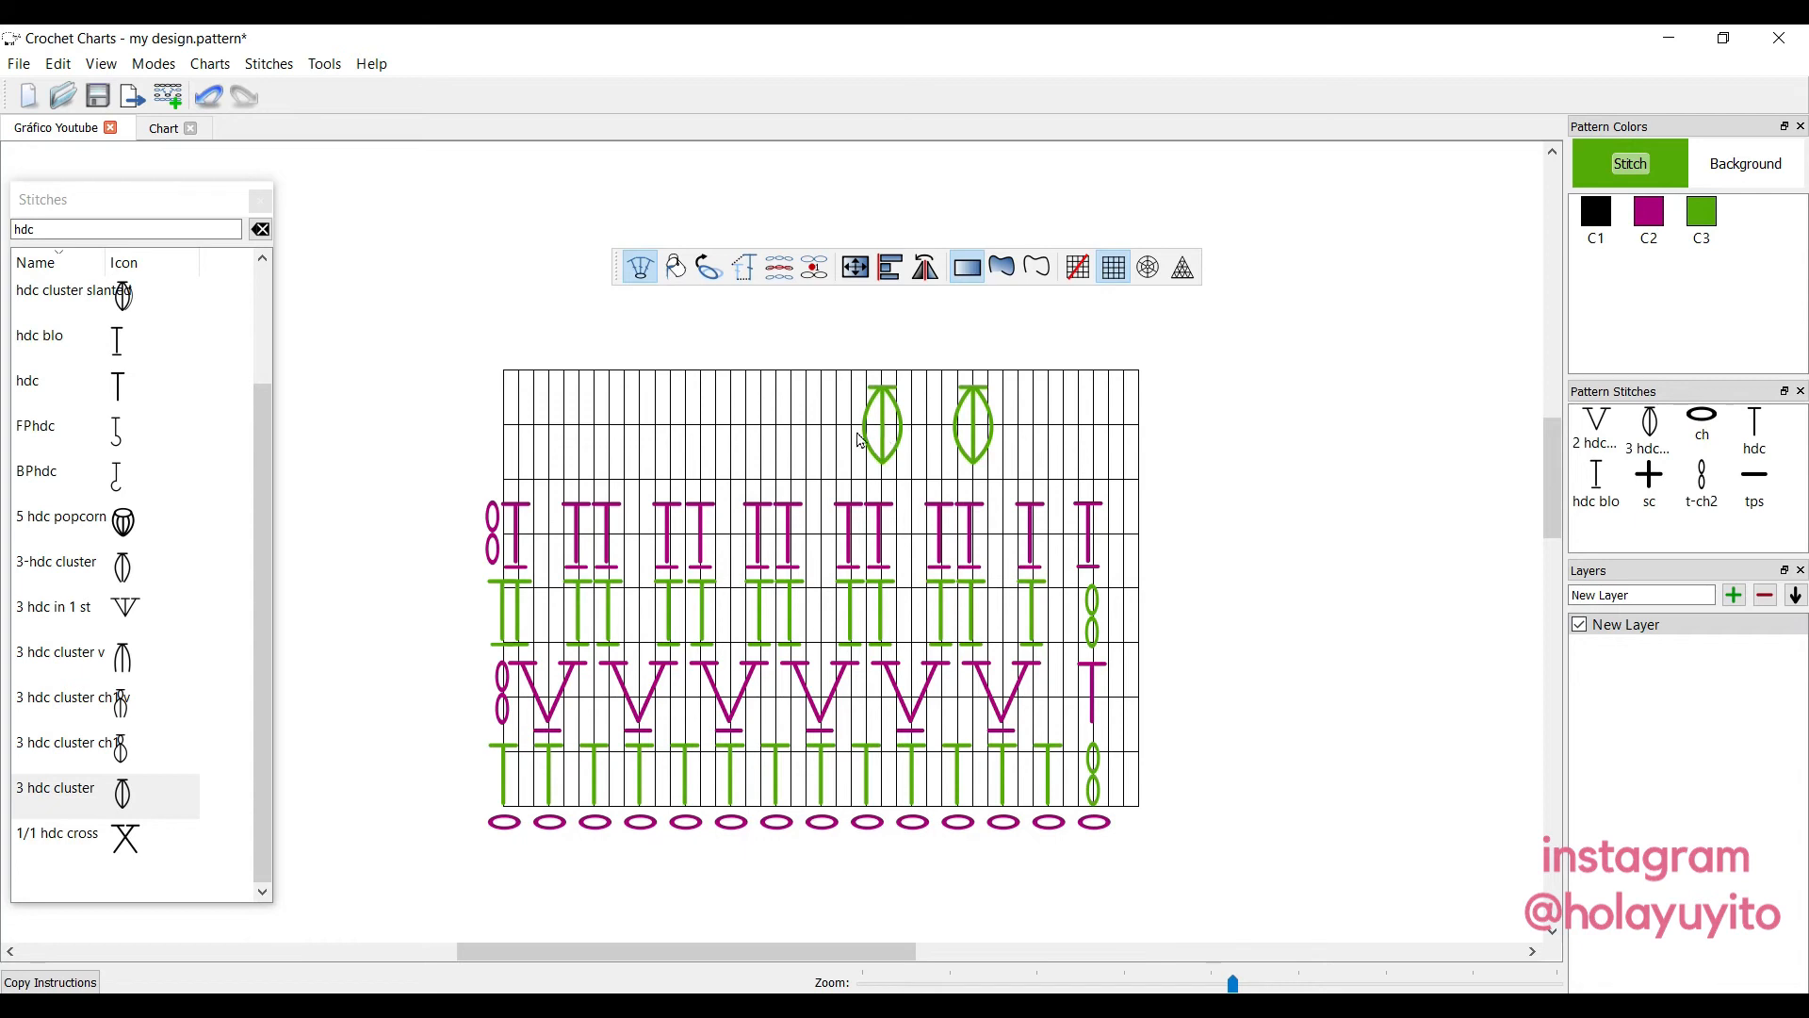
click(794, 434)
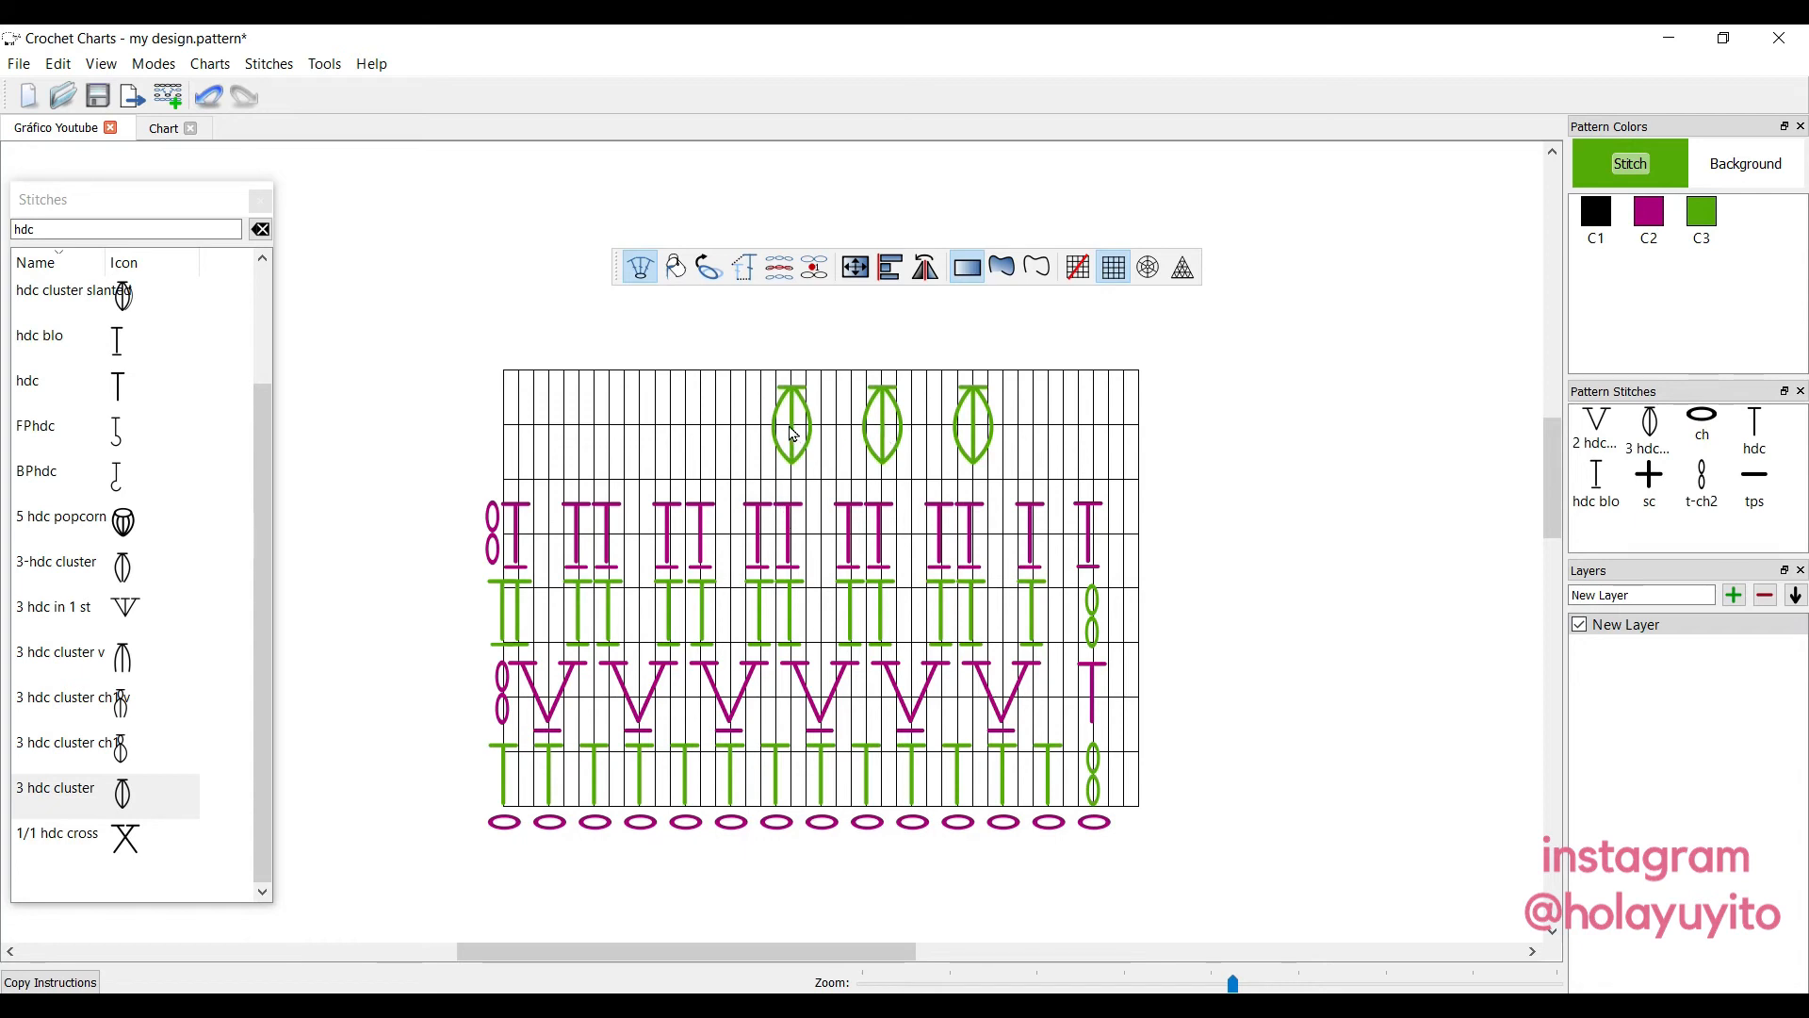
click(702, 434)
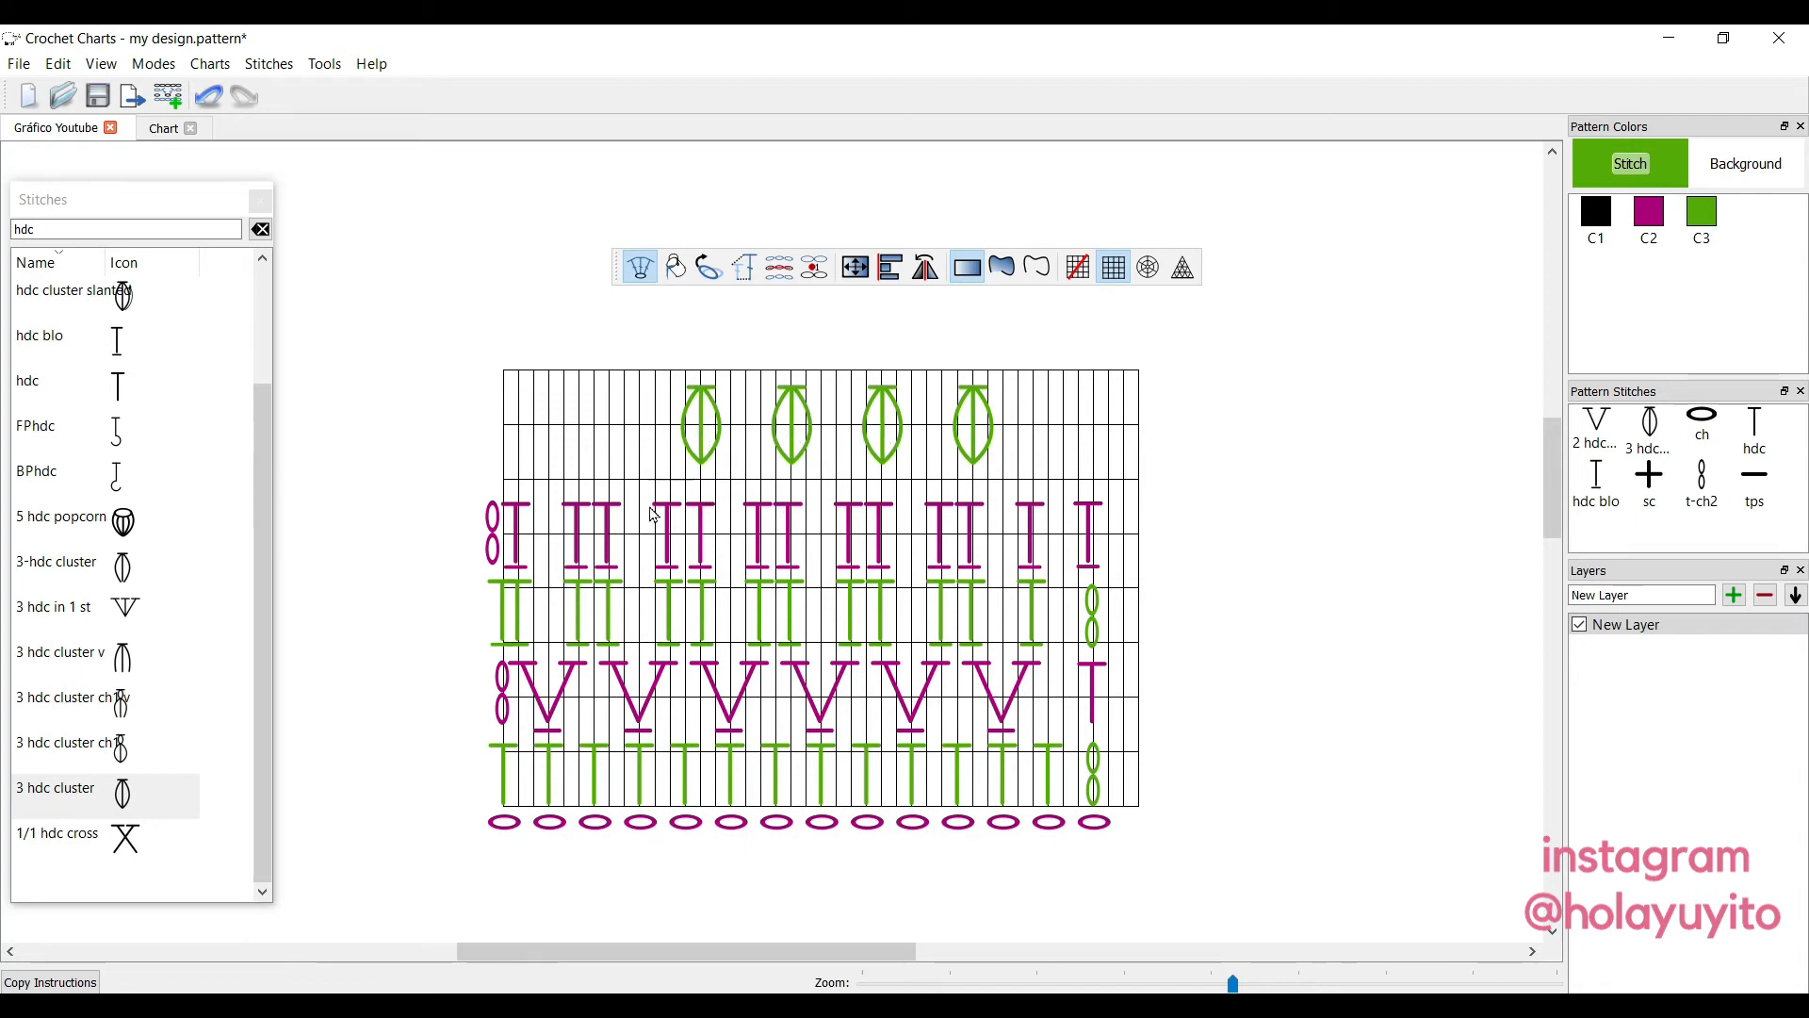
click(611, 436)
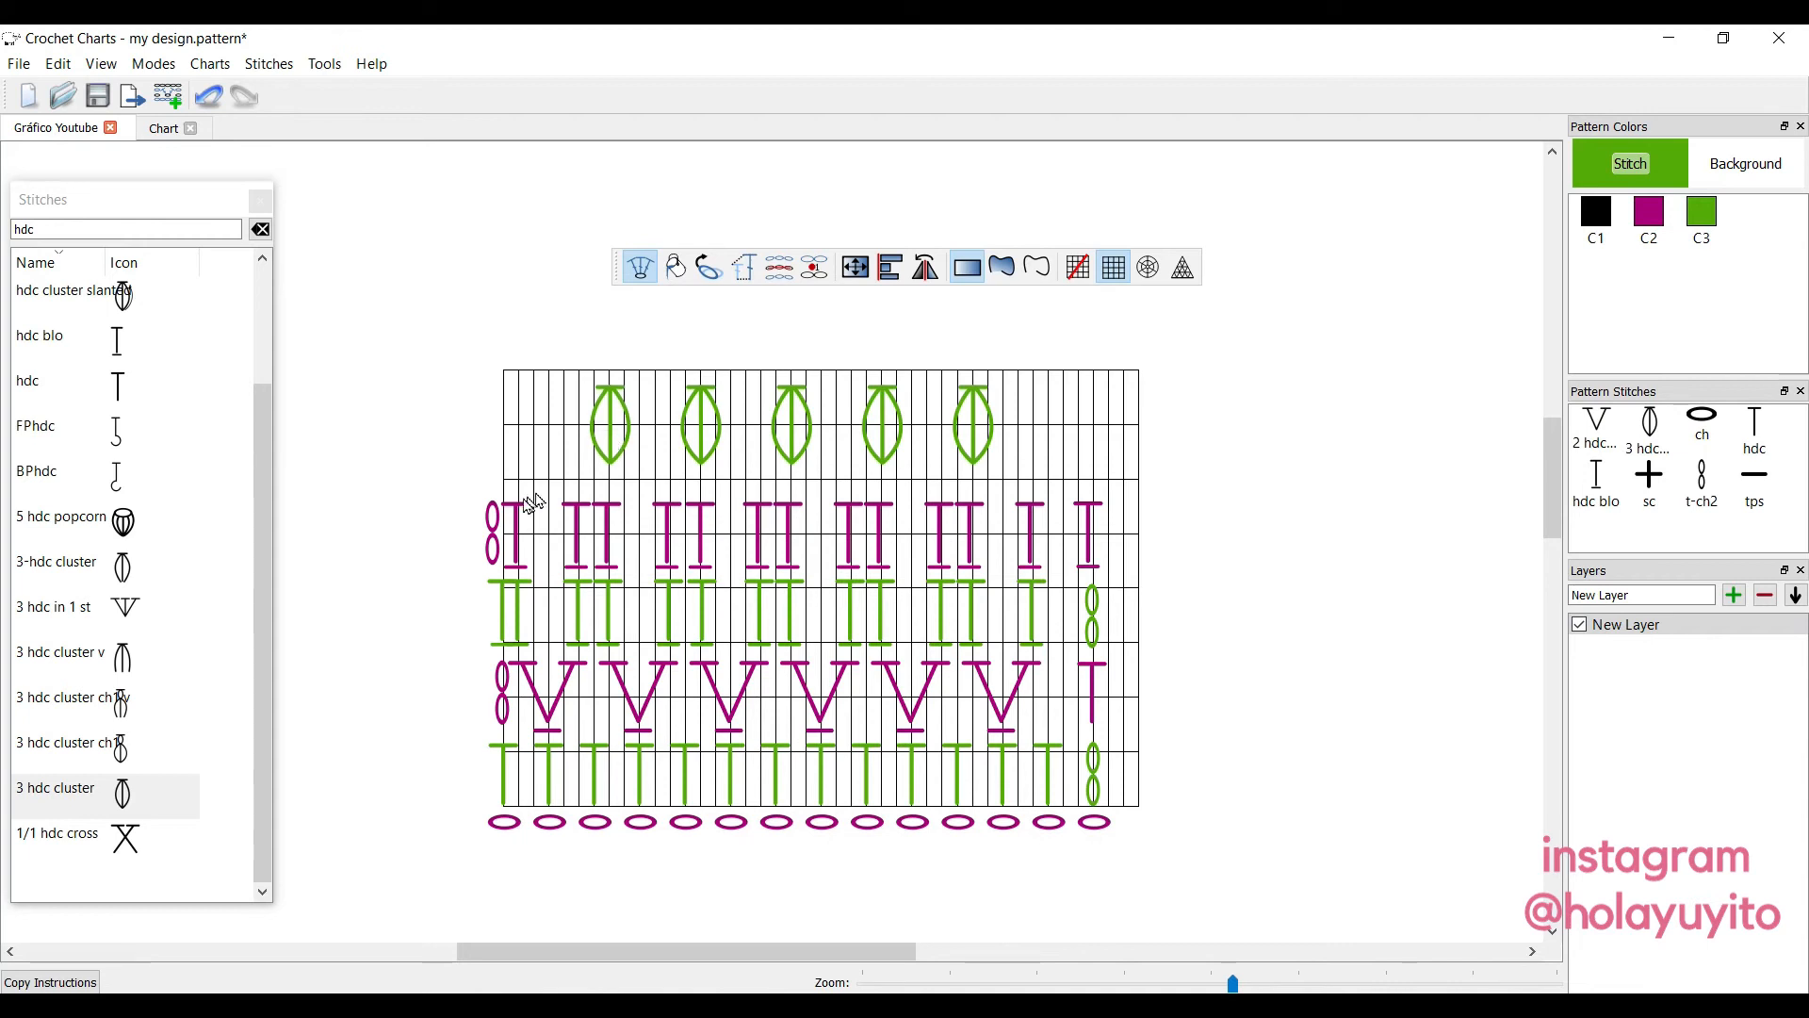
click(522, 437)
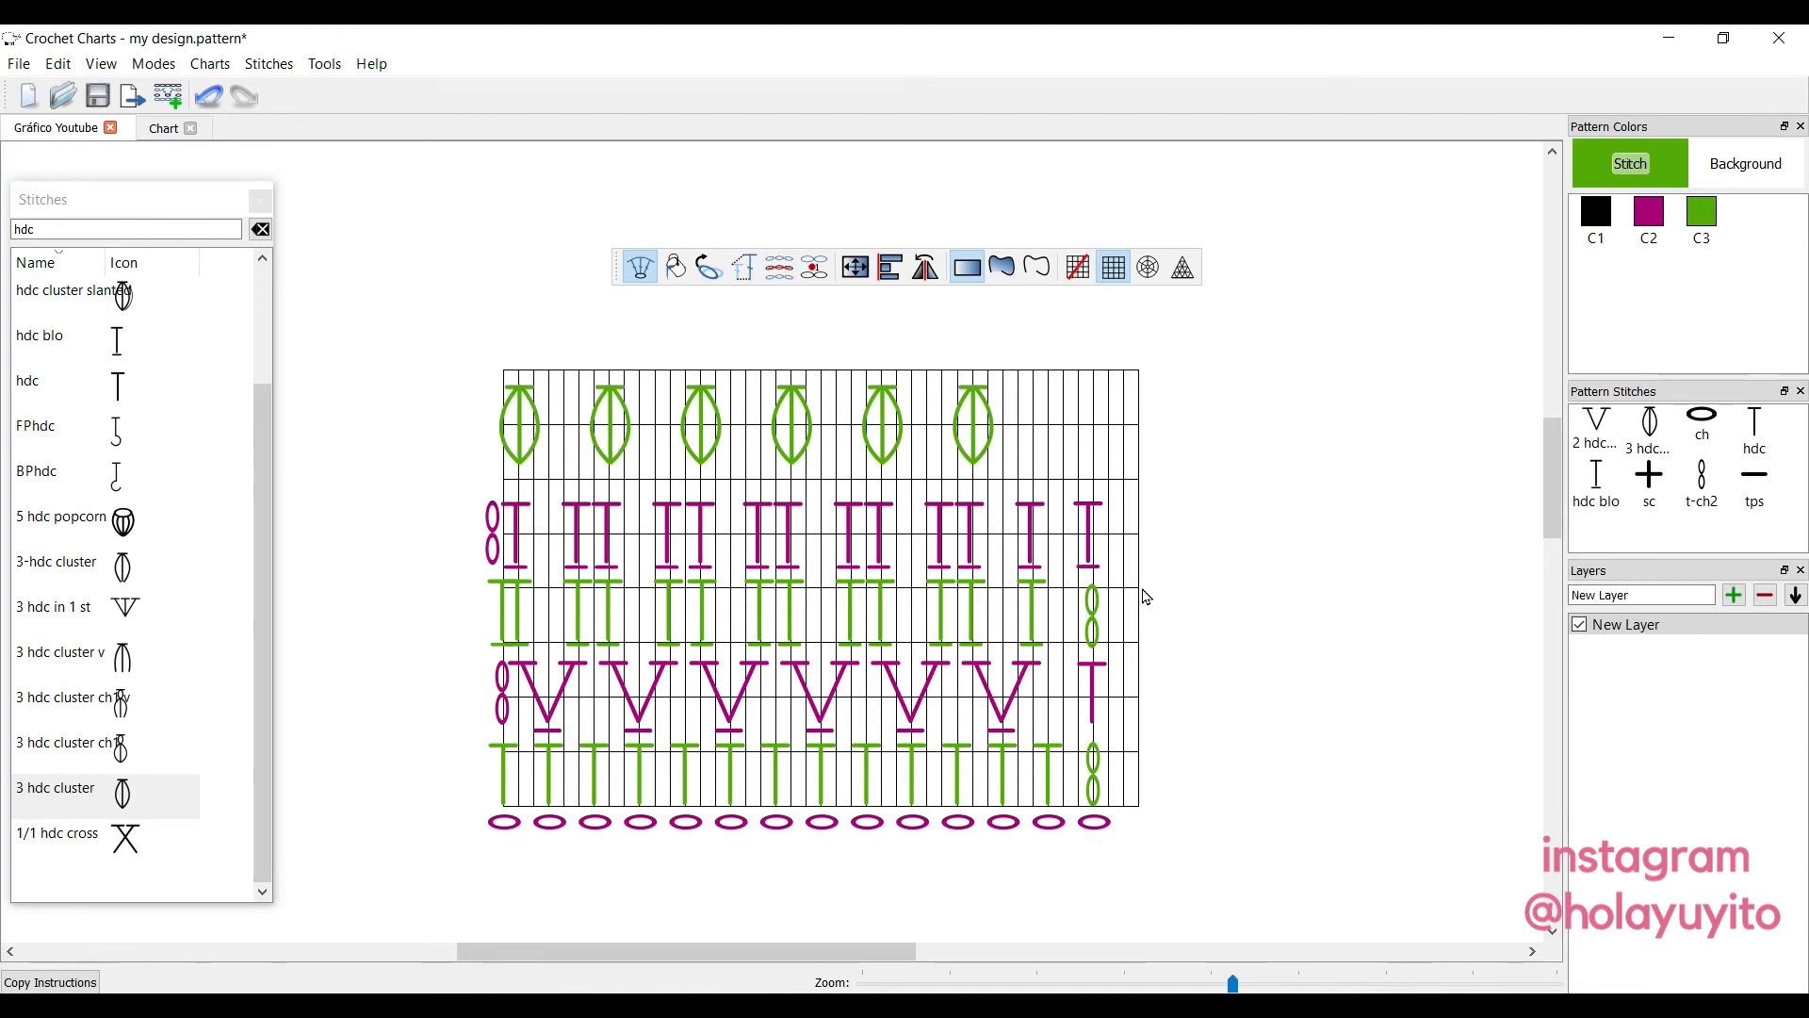
Add a green hdc at the left end of the cluster row and nudge it left until it clears the first cluster.
click(1755, 429)
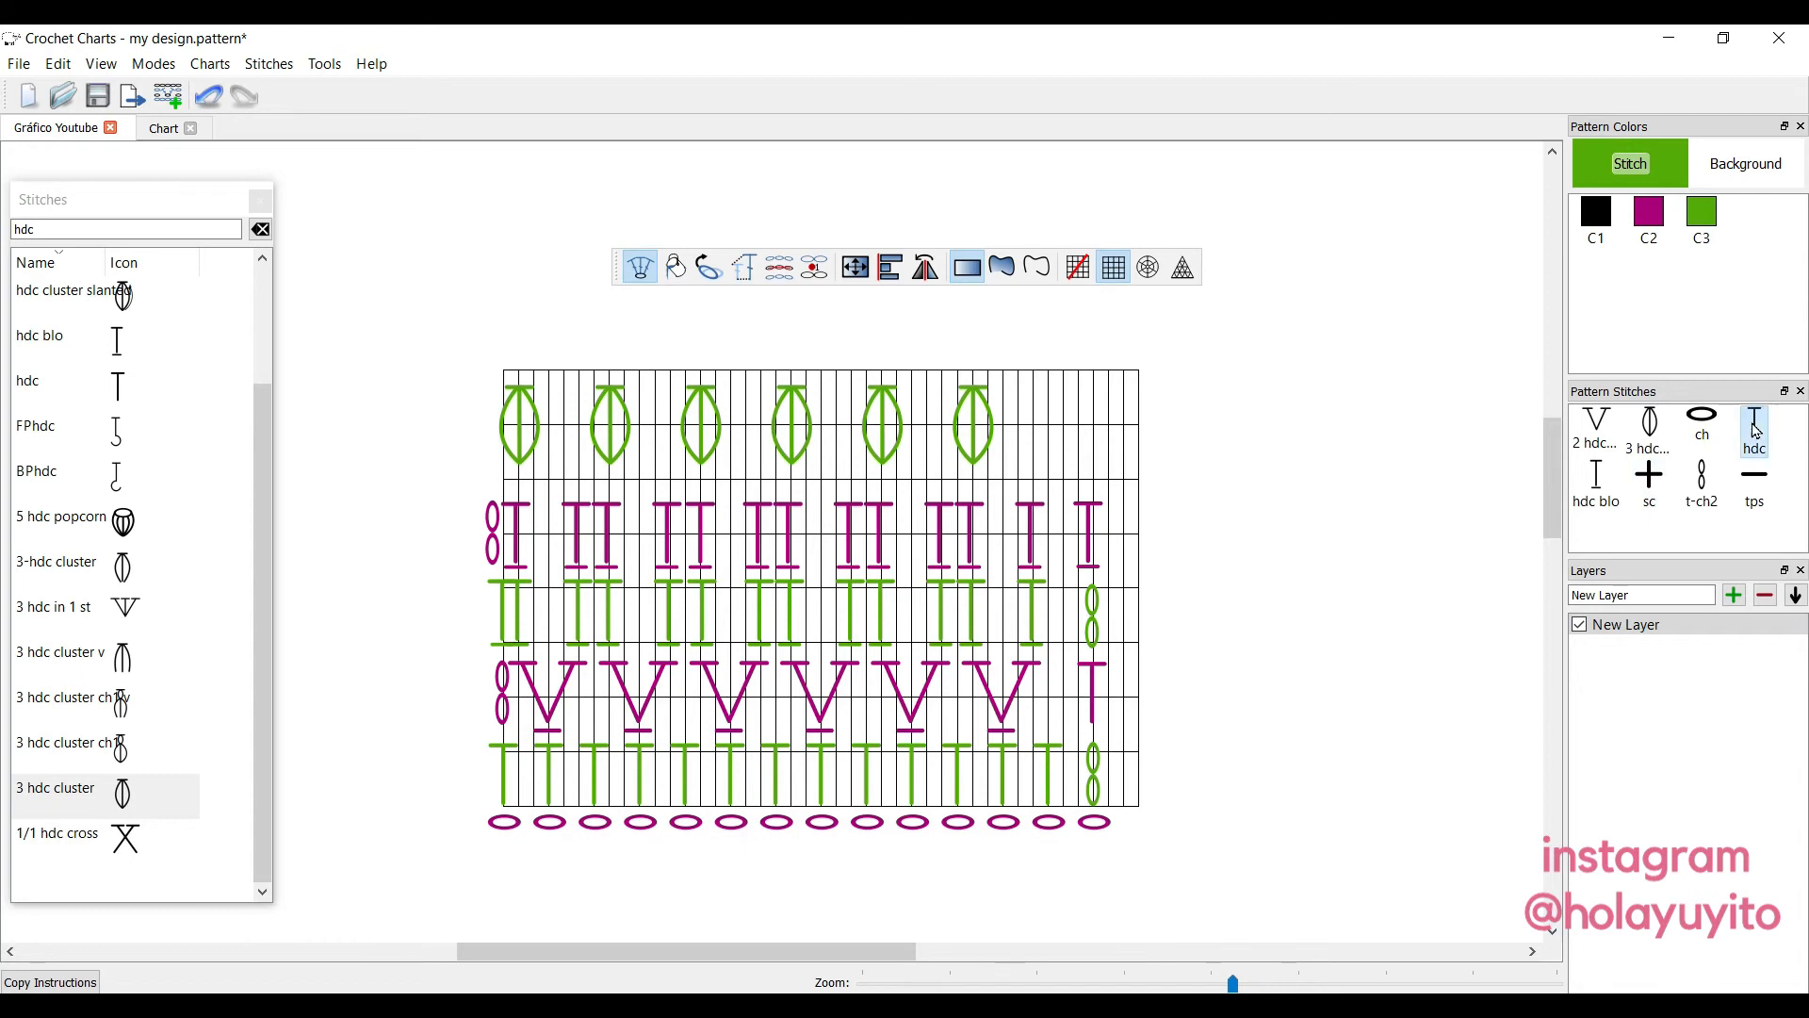
click(493, 432)
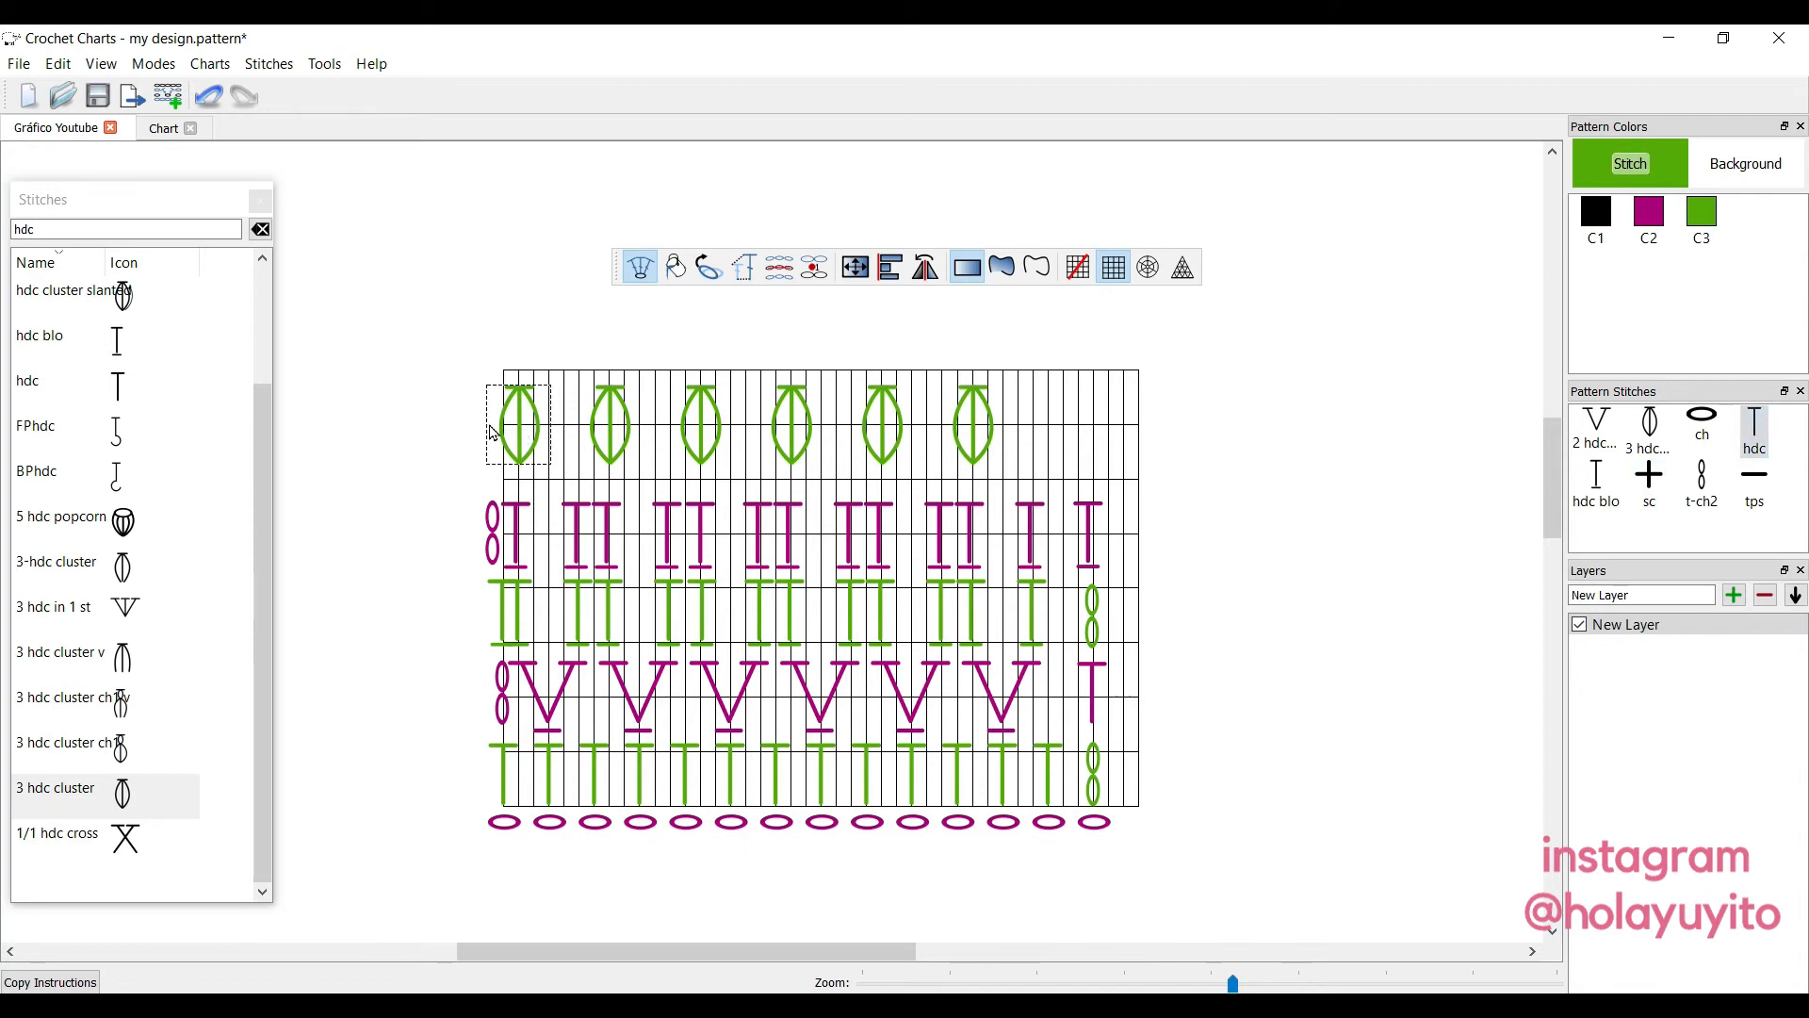
click(442, 443)
click(467, 424)
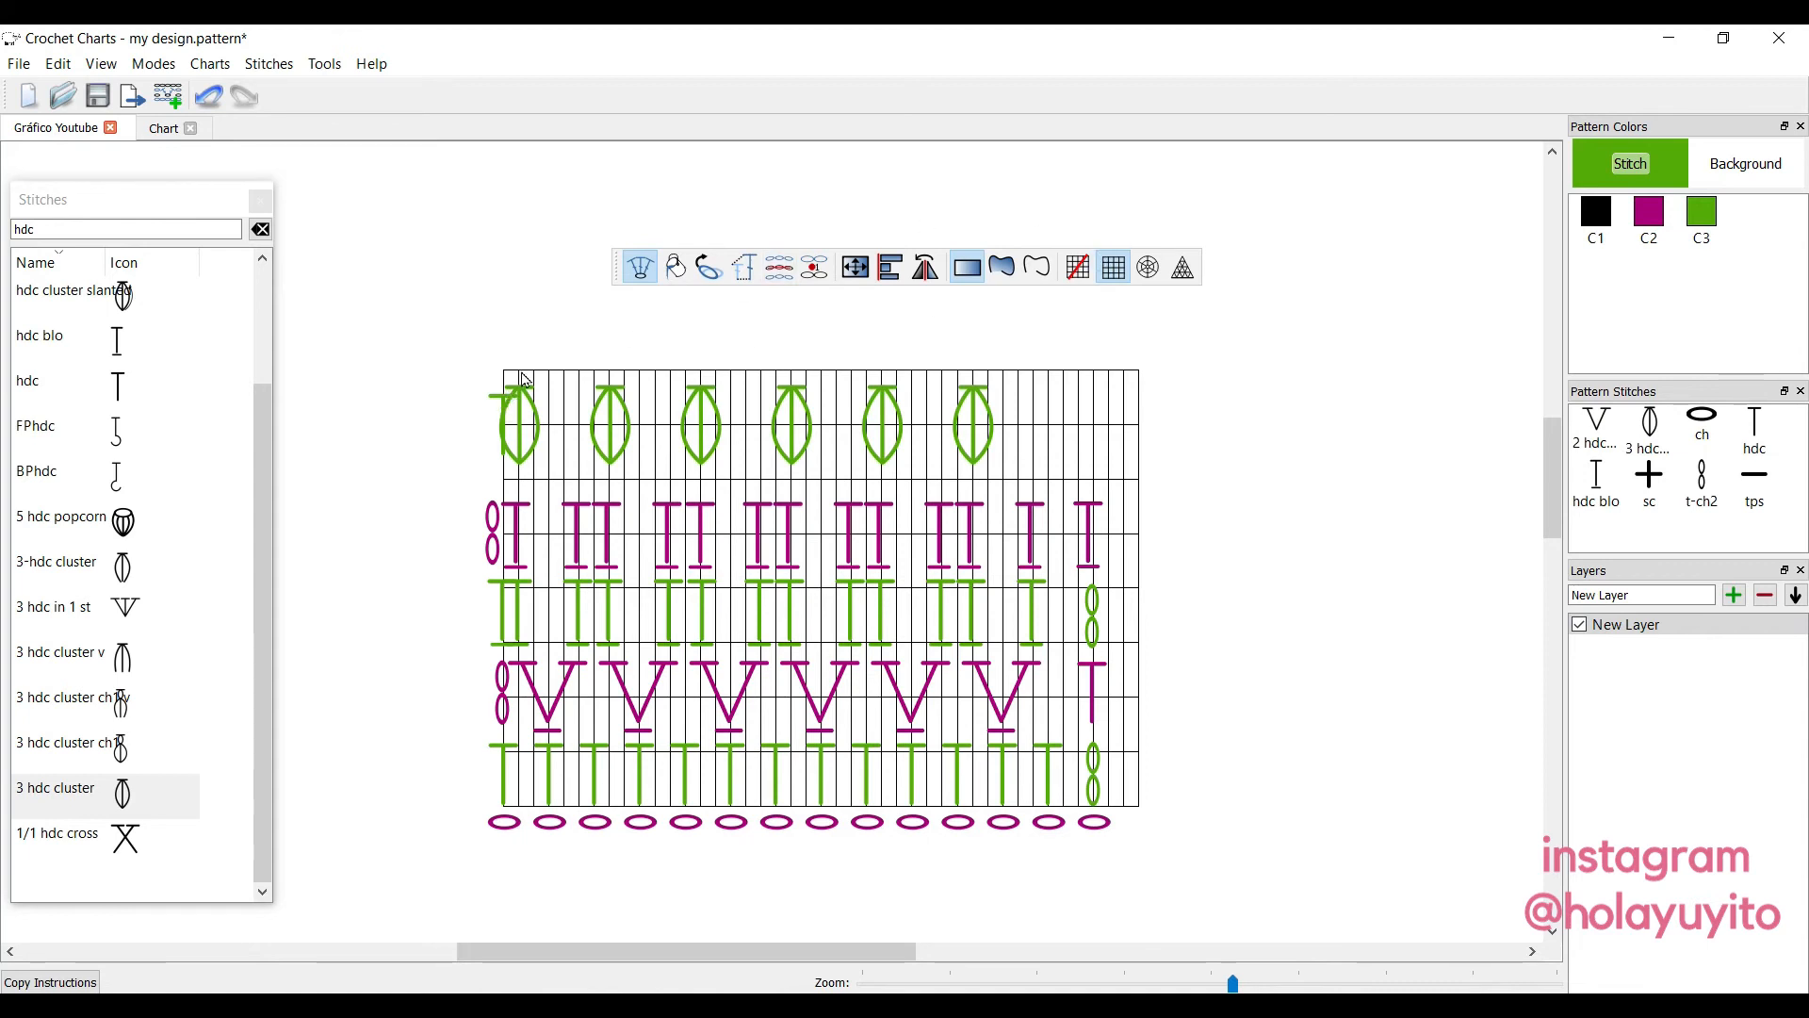
click(499, 401)
key(Left)
key(Left)
key(Left)
key(Left)
key(Left)
key(Left)
key(Left)
key(Left)
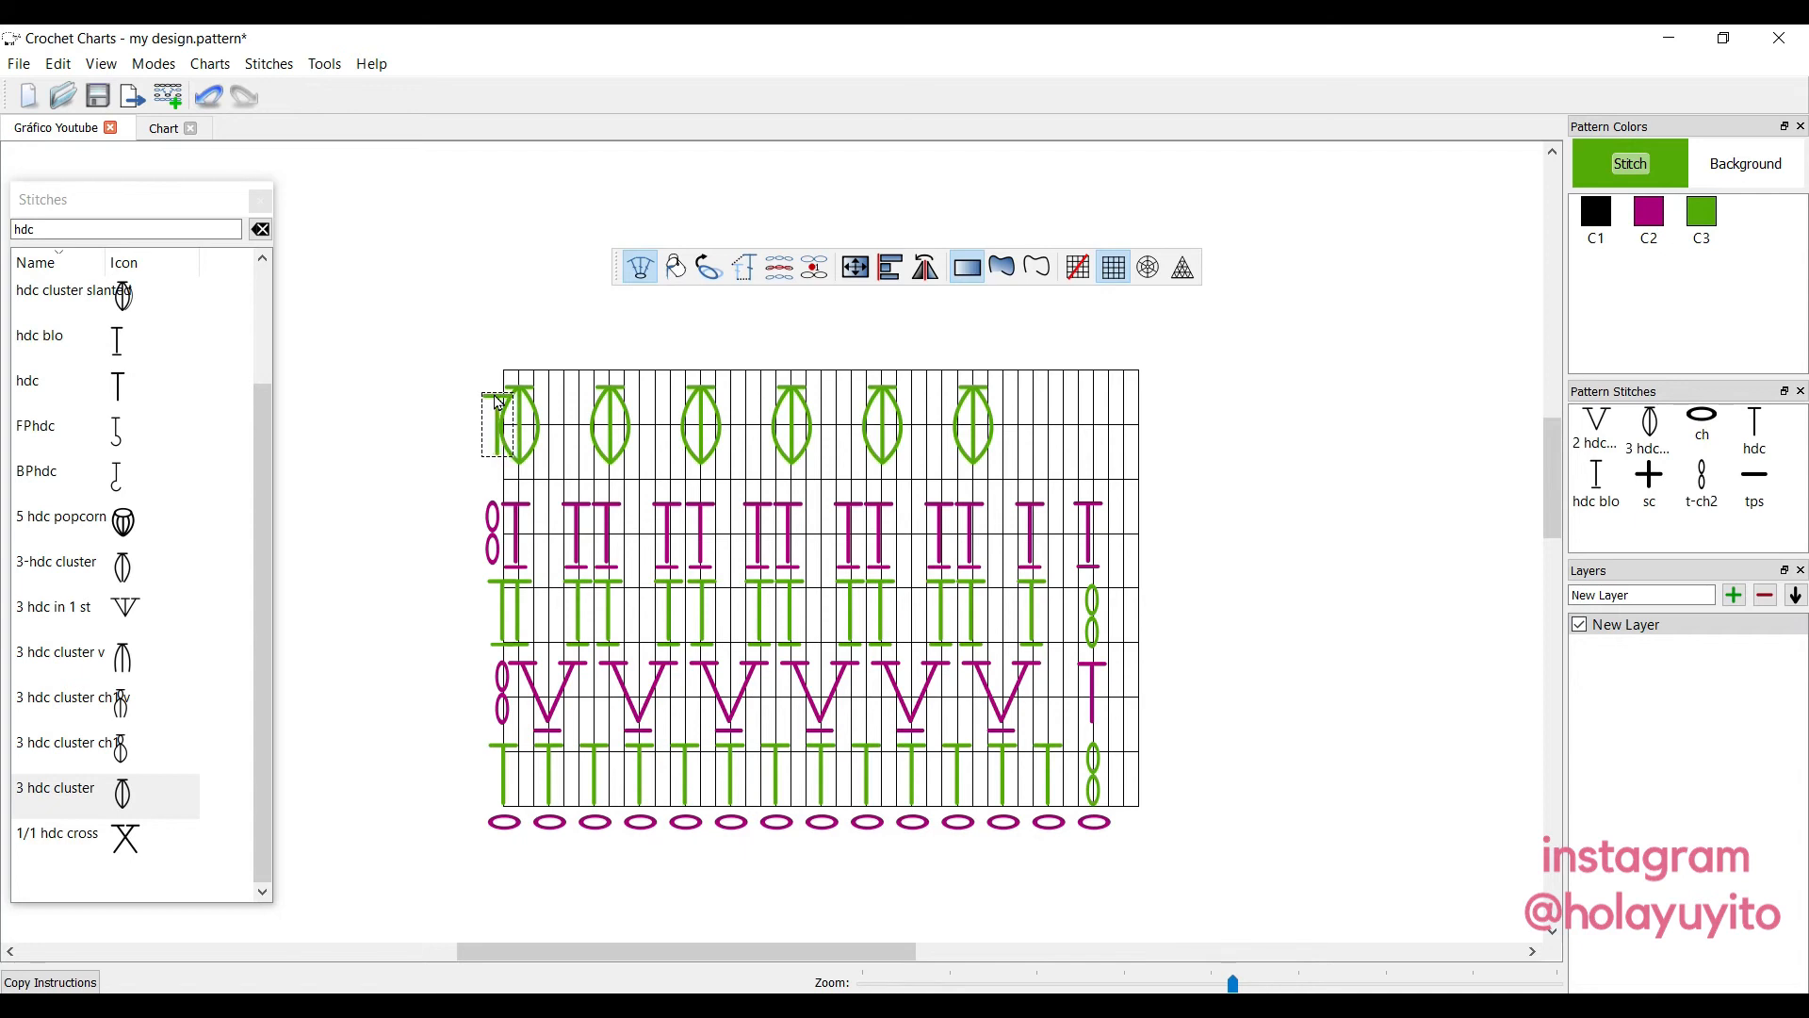
key(Left)
key(Left)
key(Left)
key(Left)
key(Left)
key(Left)
key(Left)
key(Left)
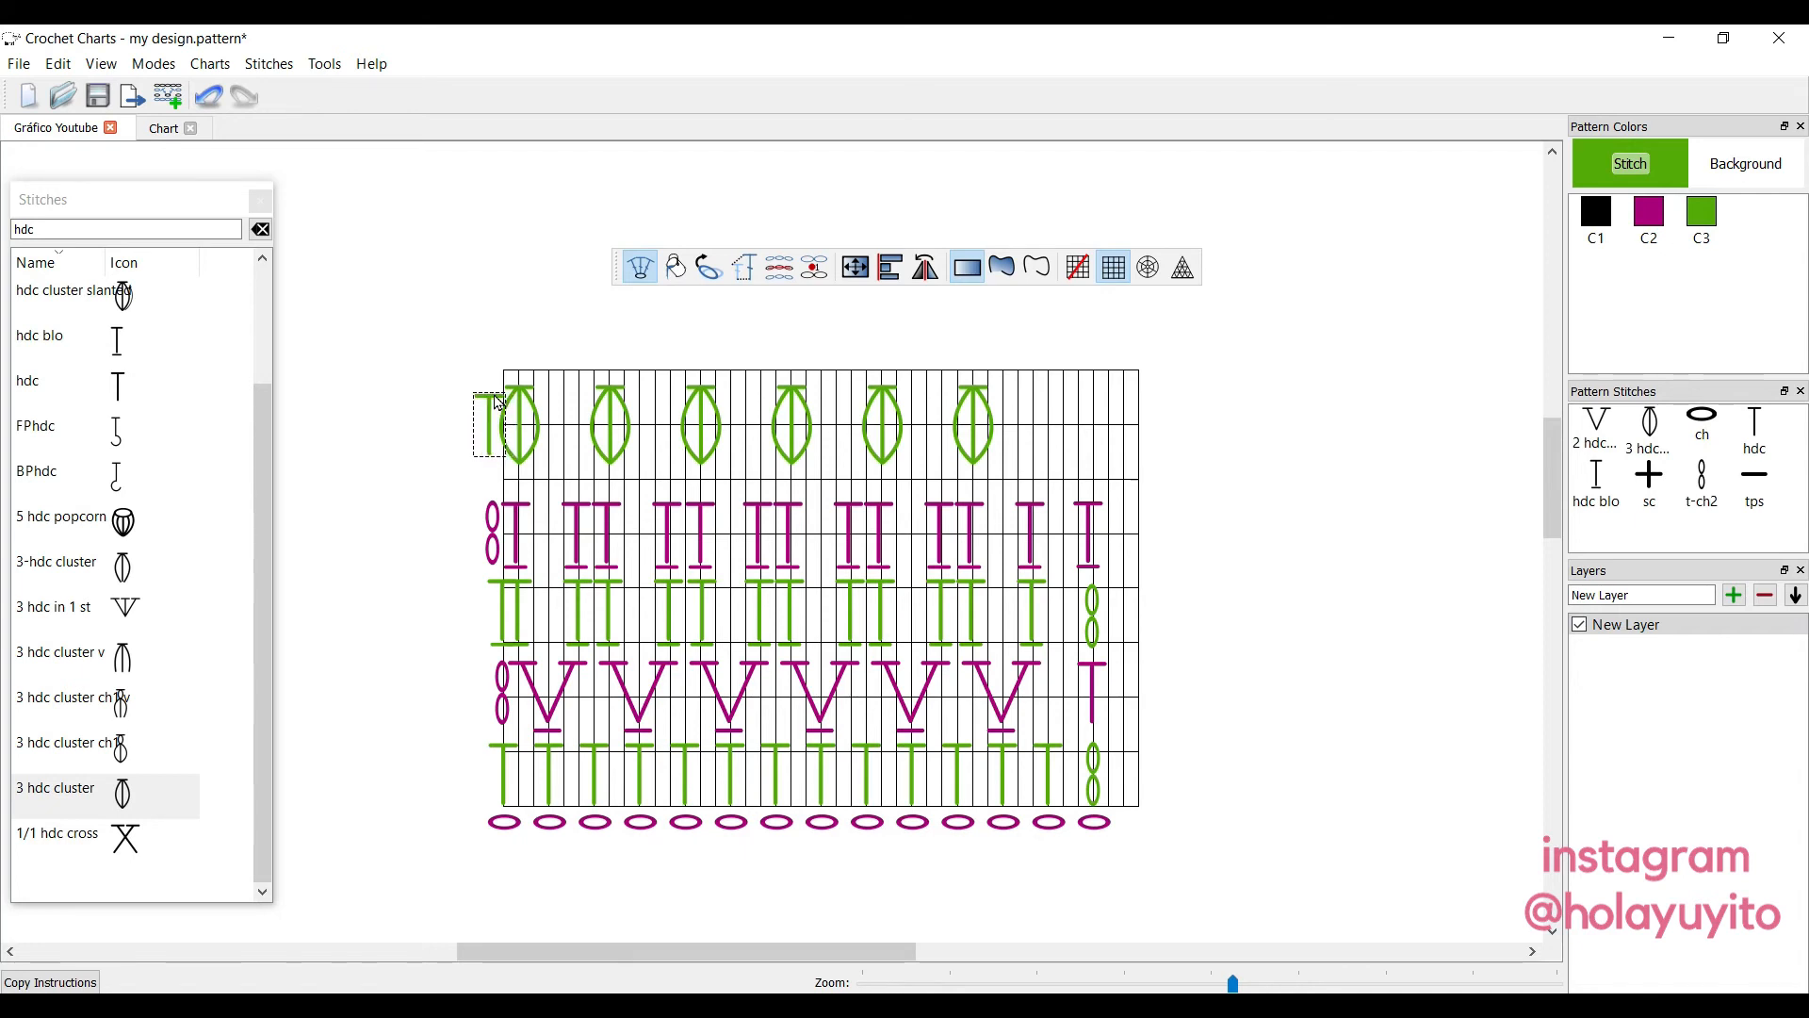
Nudge the leftmost hdc blo of the green row below slightly left to separate it from its neighbor.
click(510, 620)
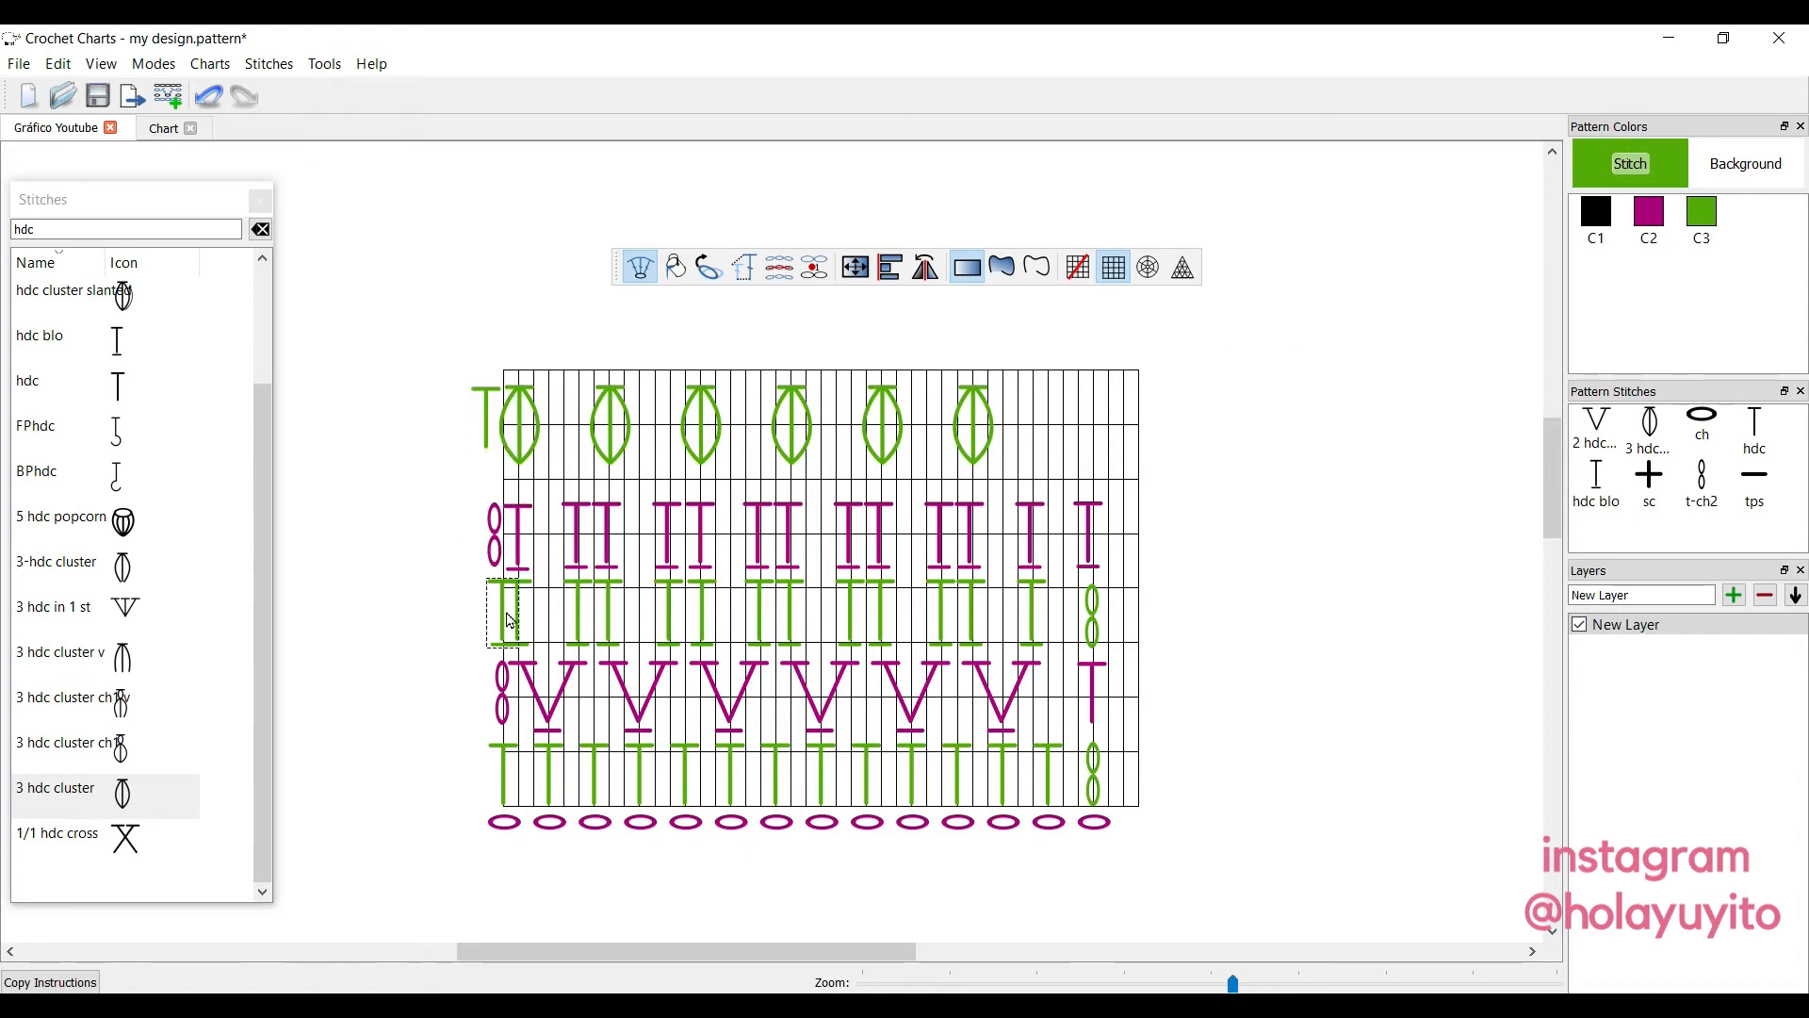
key(Left)
key(Left)
key(Left)
click(439, 624)
click(515, 704)
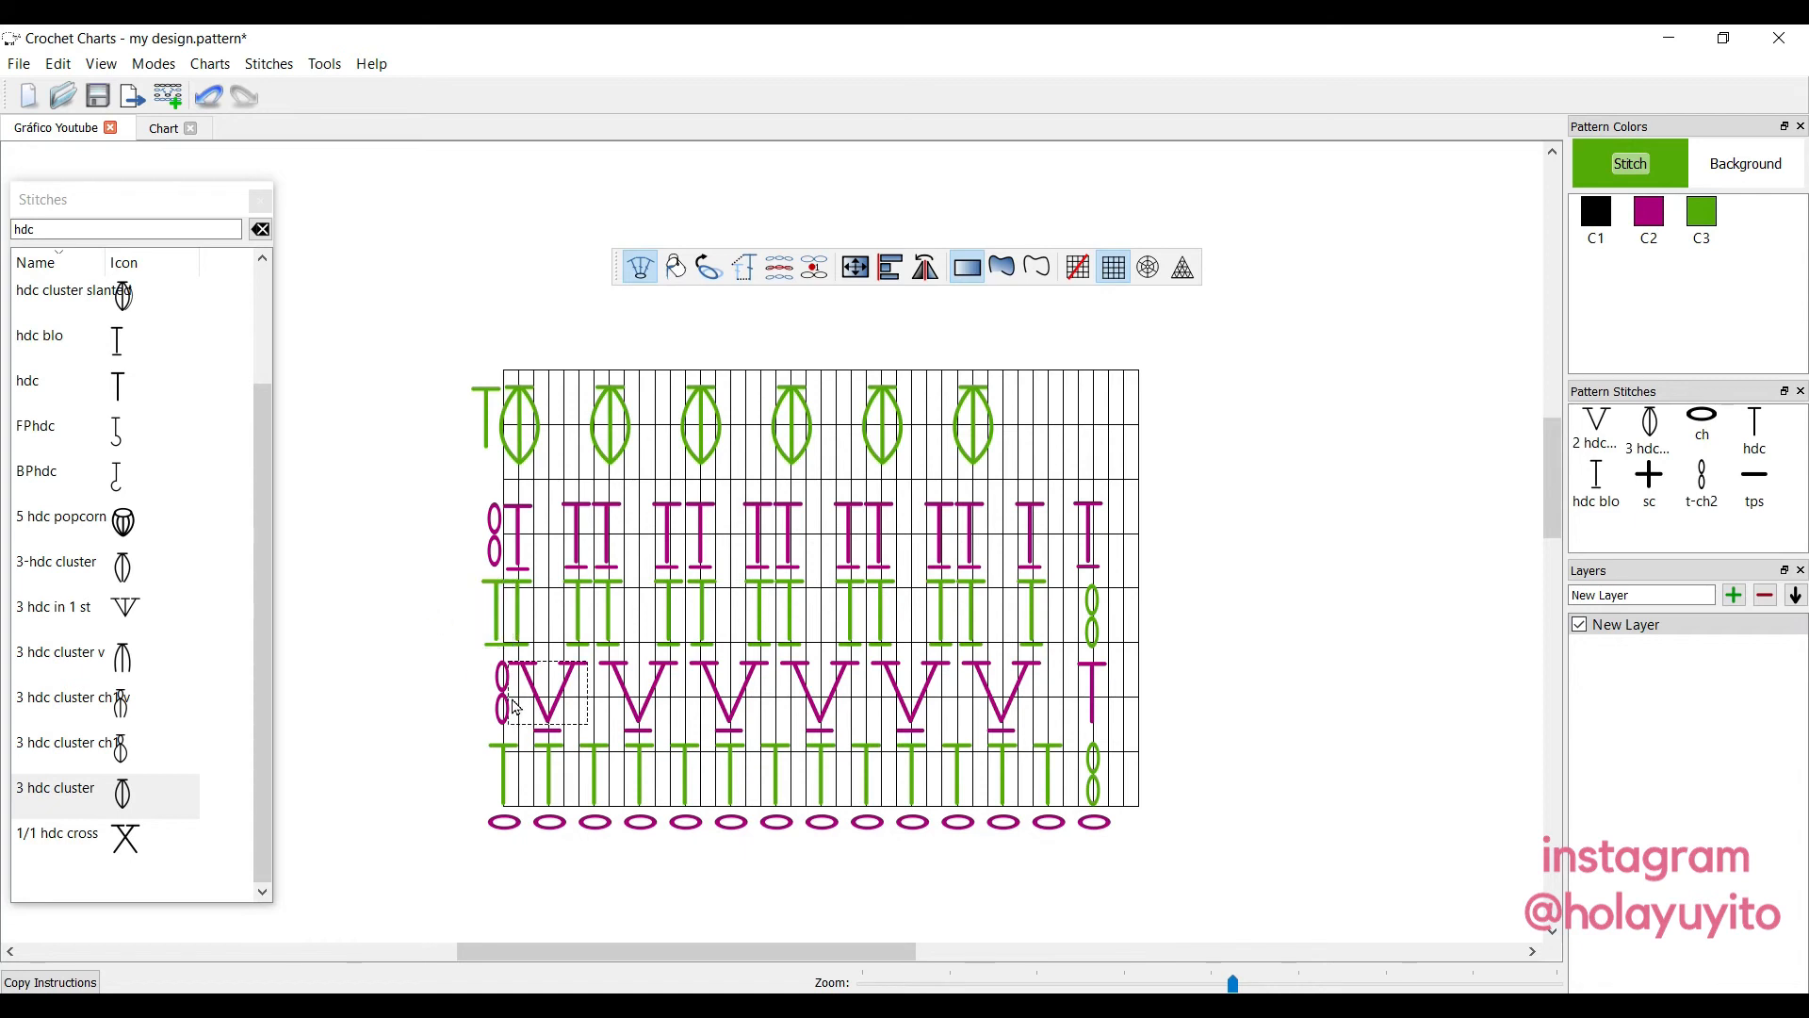
Add a green t-ch2 at the right end of the cluster row, in line with the turning chains below.
click(454, 389)
drag(451, 381, 1032, 477)
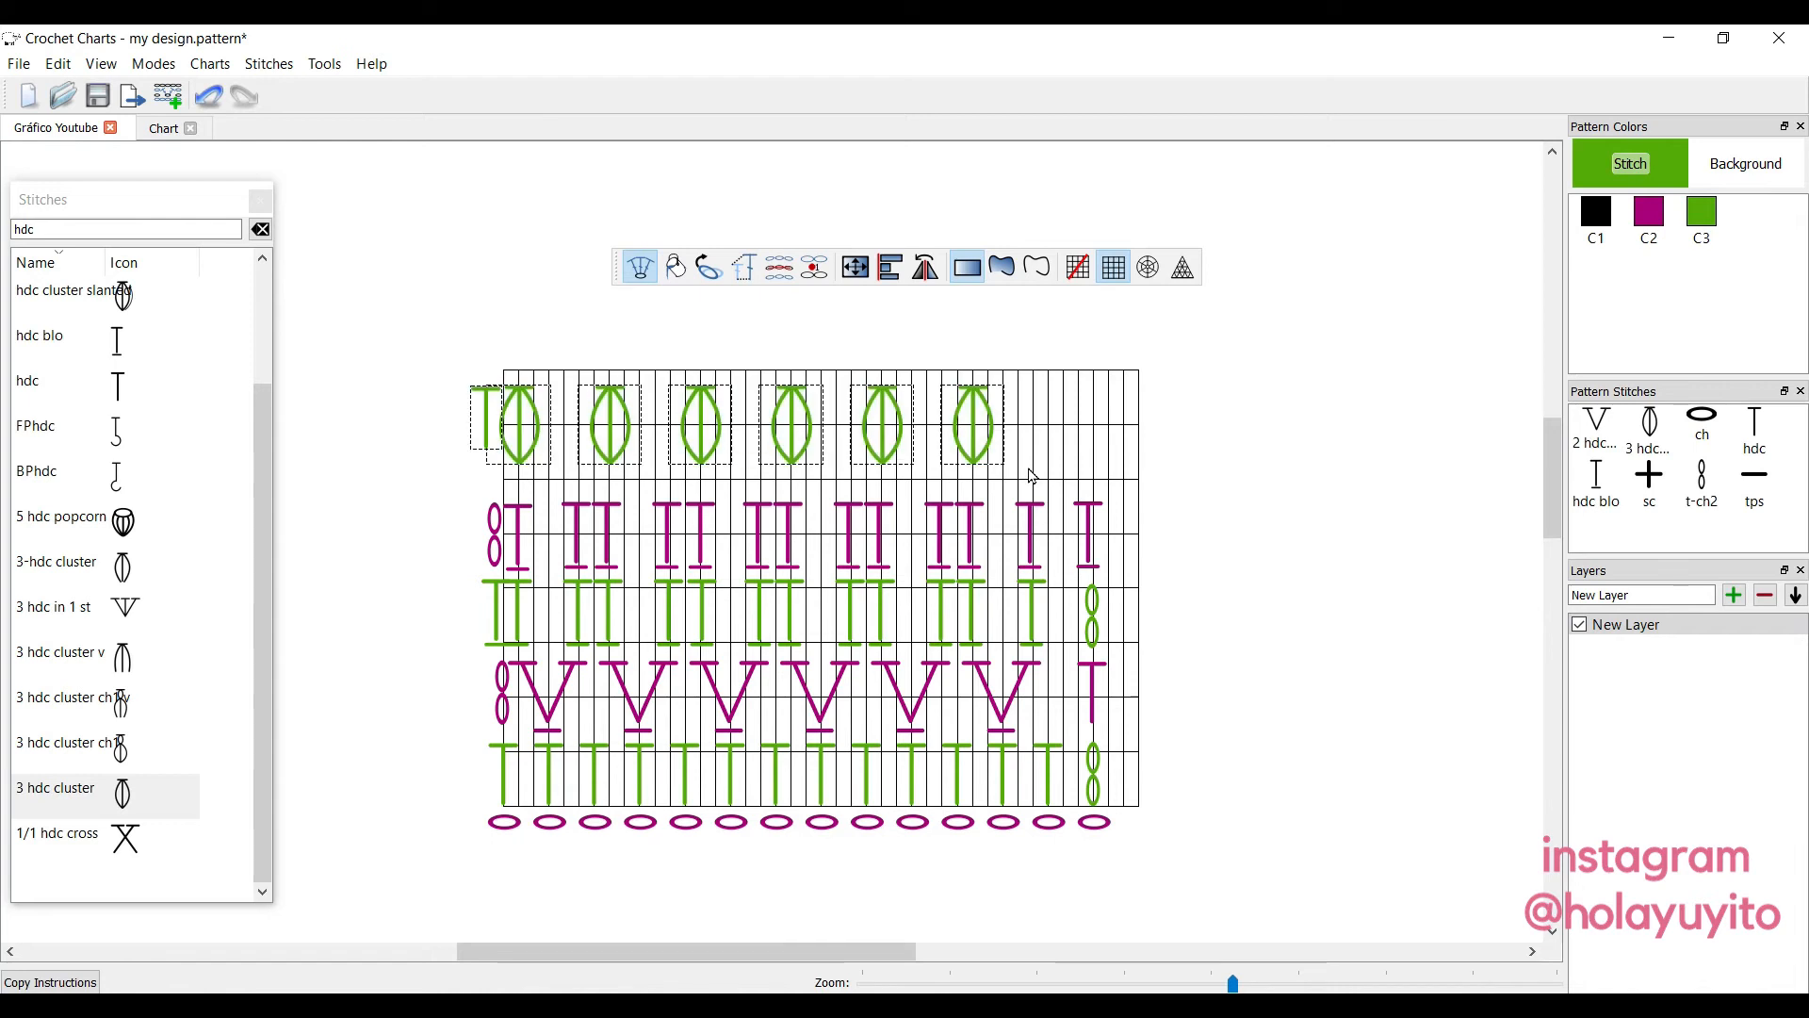
click(1285, 417)
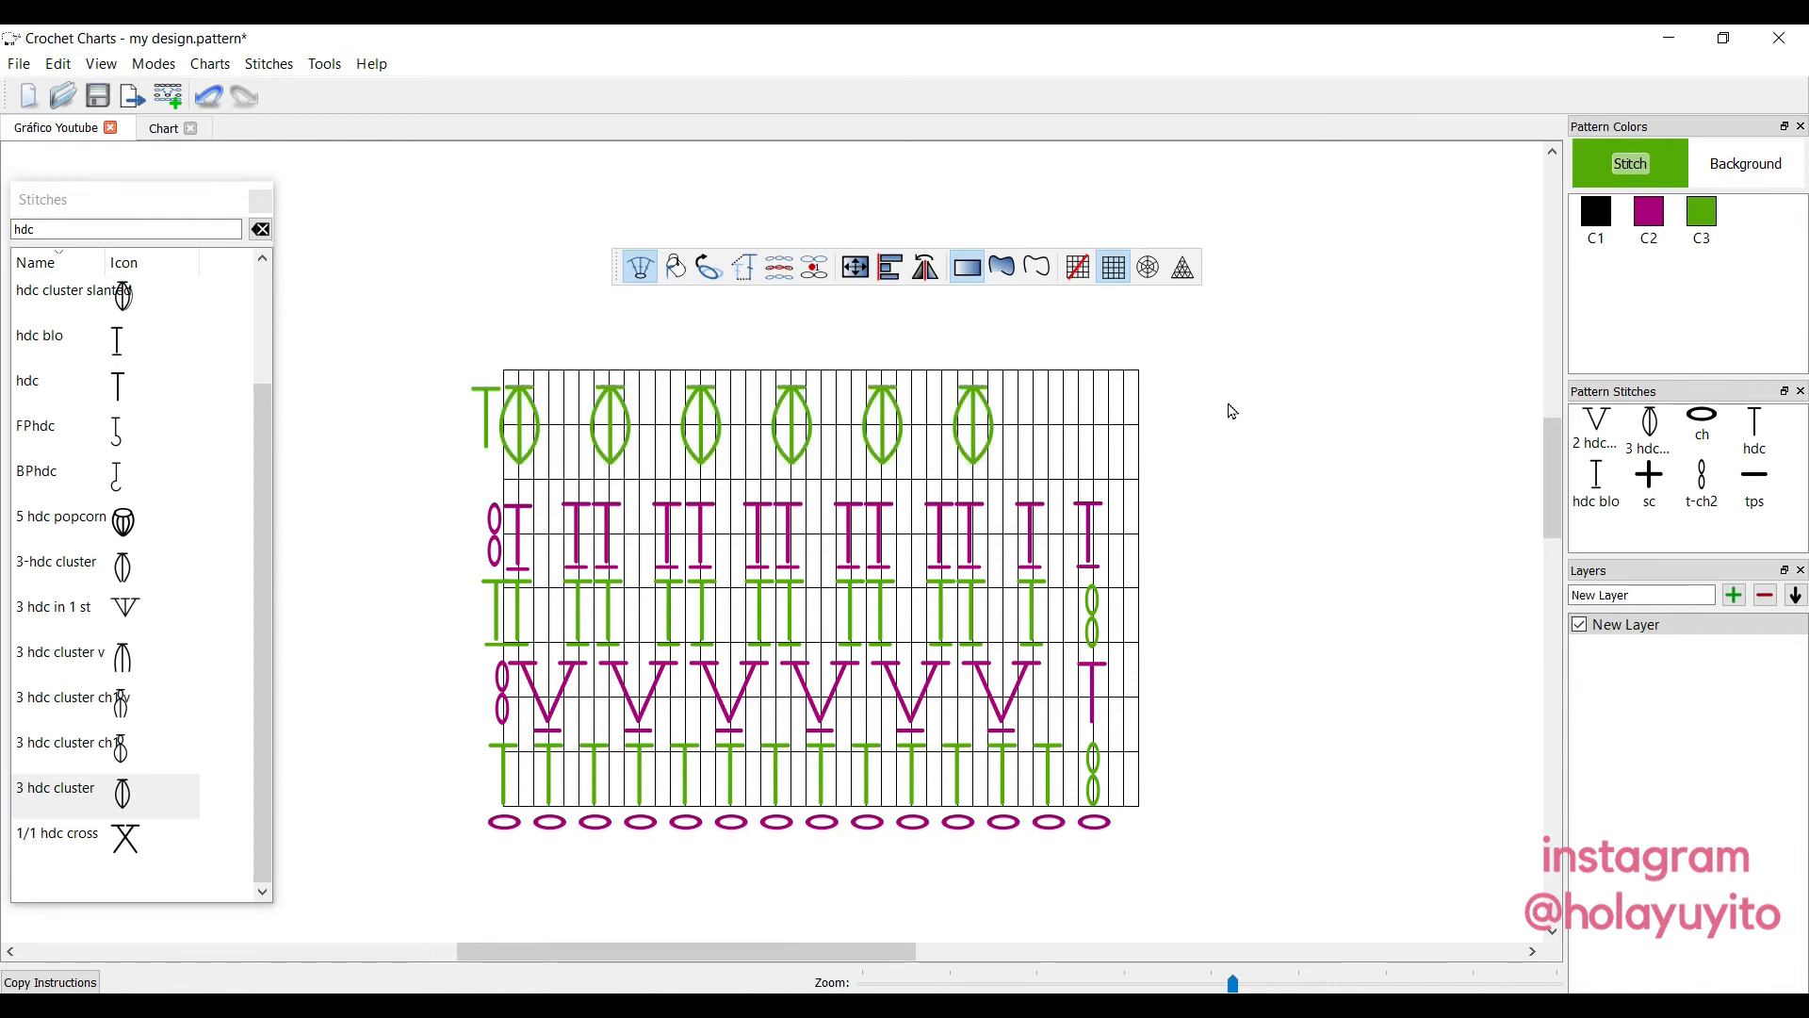
drag(1702, 480, 423, 475)
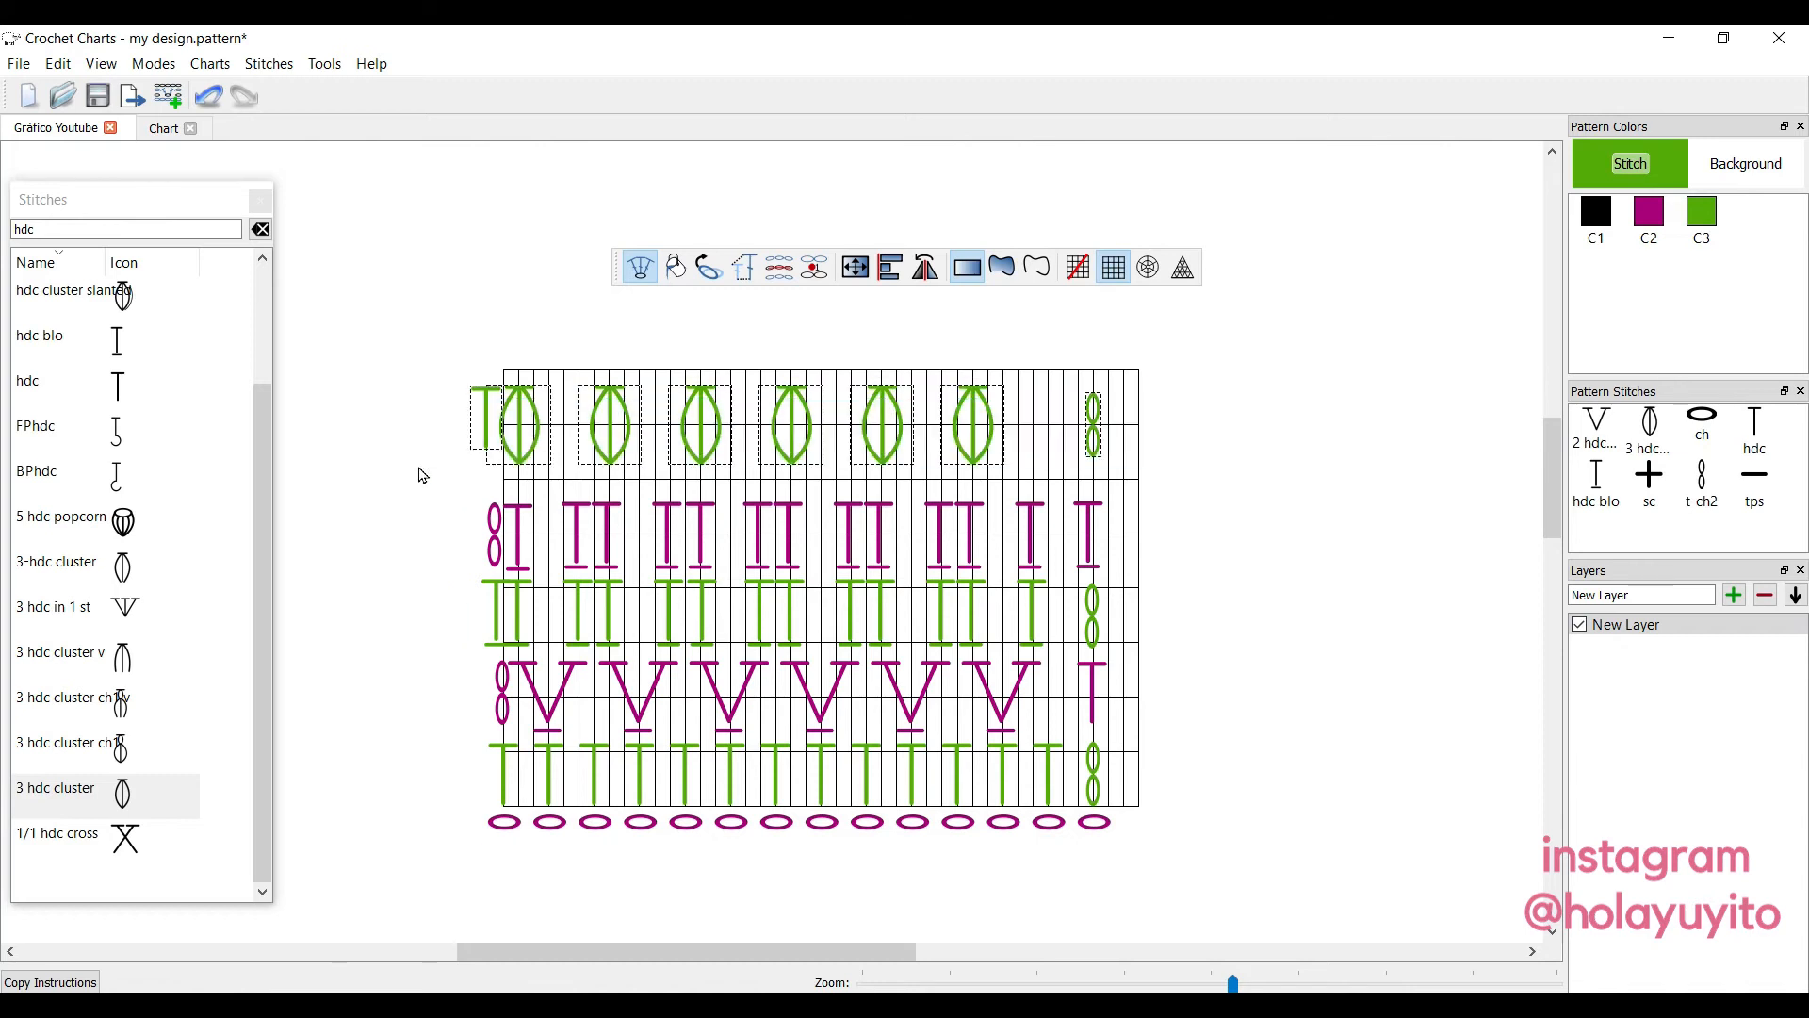
Move the entire cluster row down until it sits just above the magenta hdc blo row.
key(Down)
key(Down)
key(Down)
key(Down)
key(Down)
key(Down)
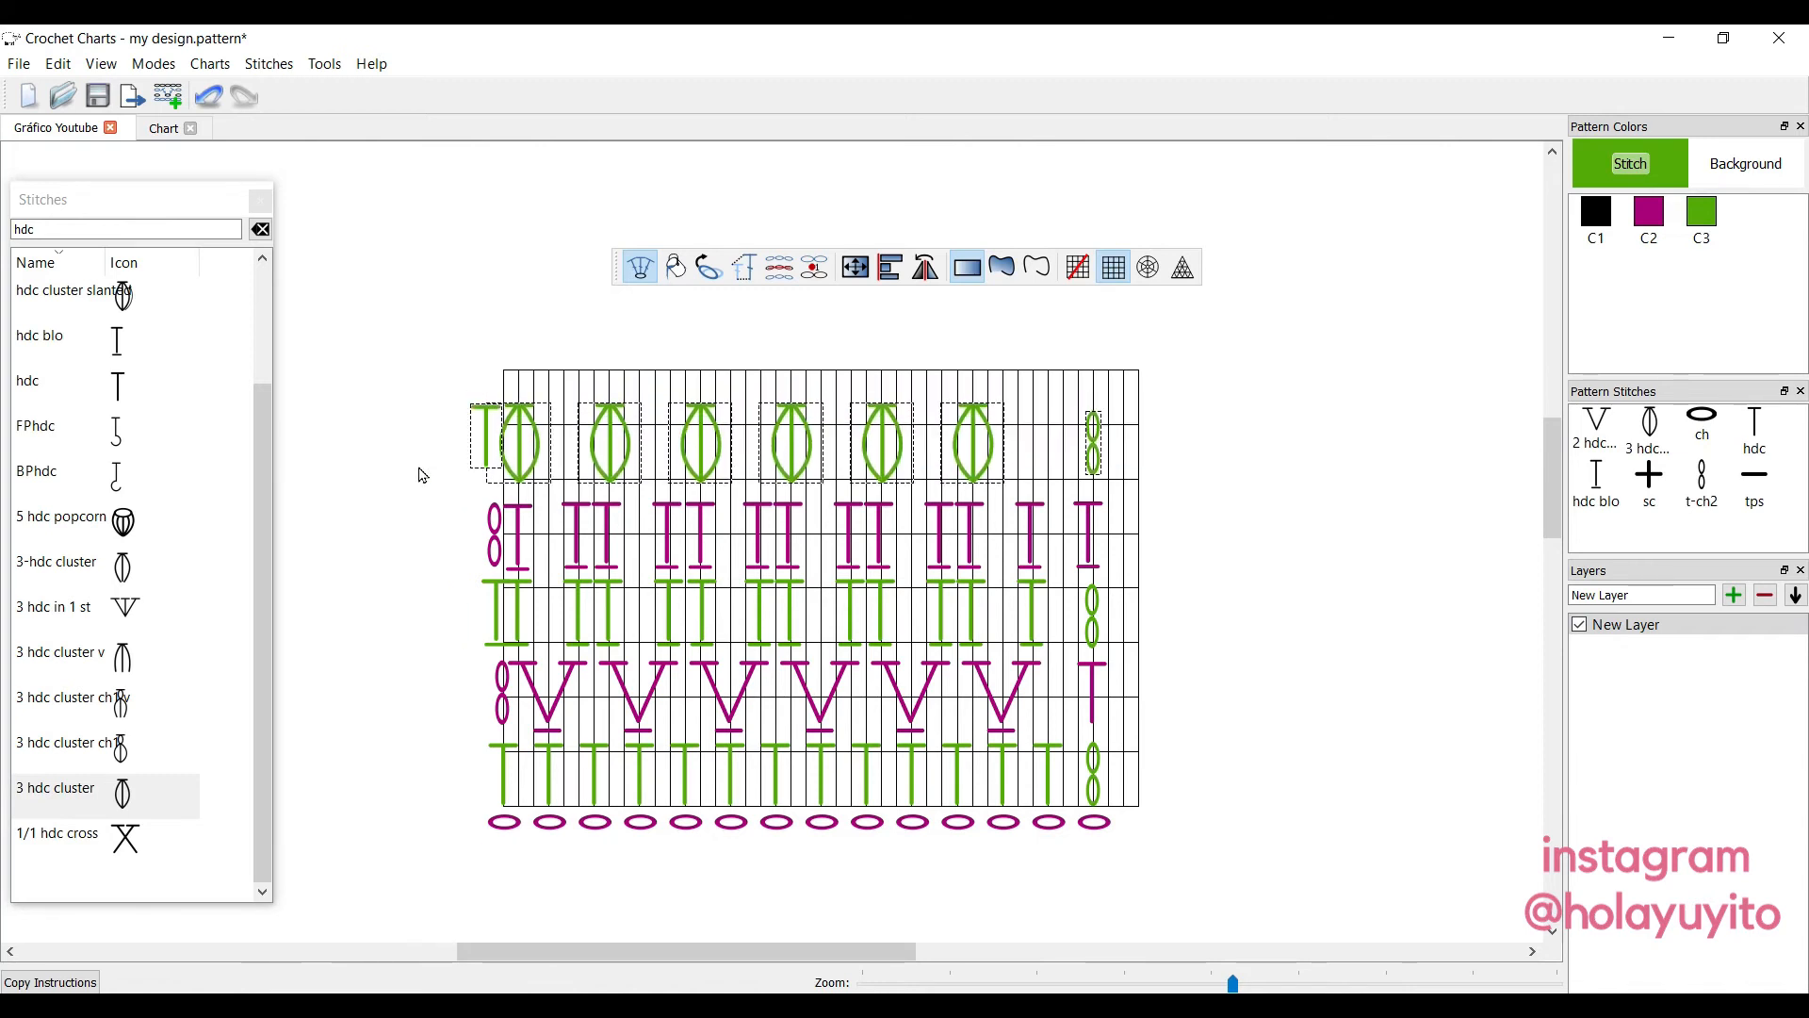
key(Down)
key(Down)
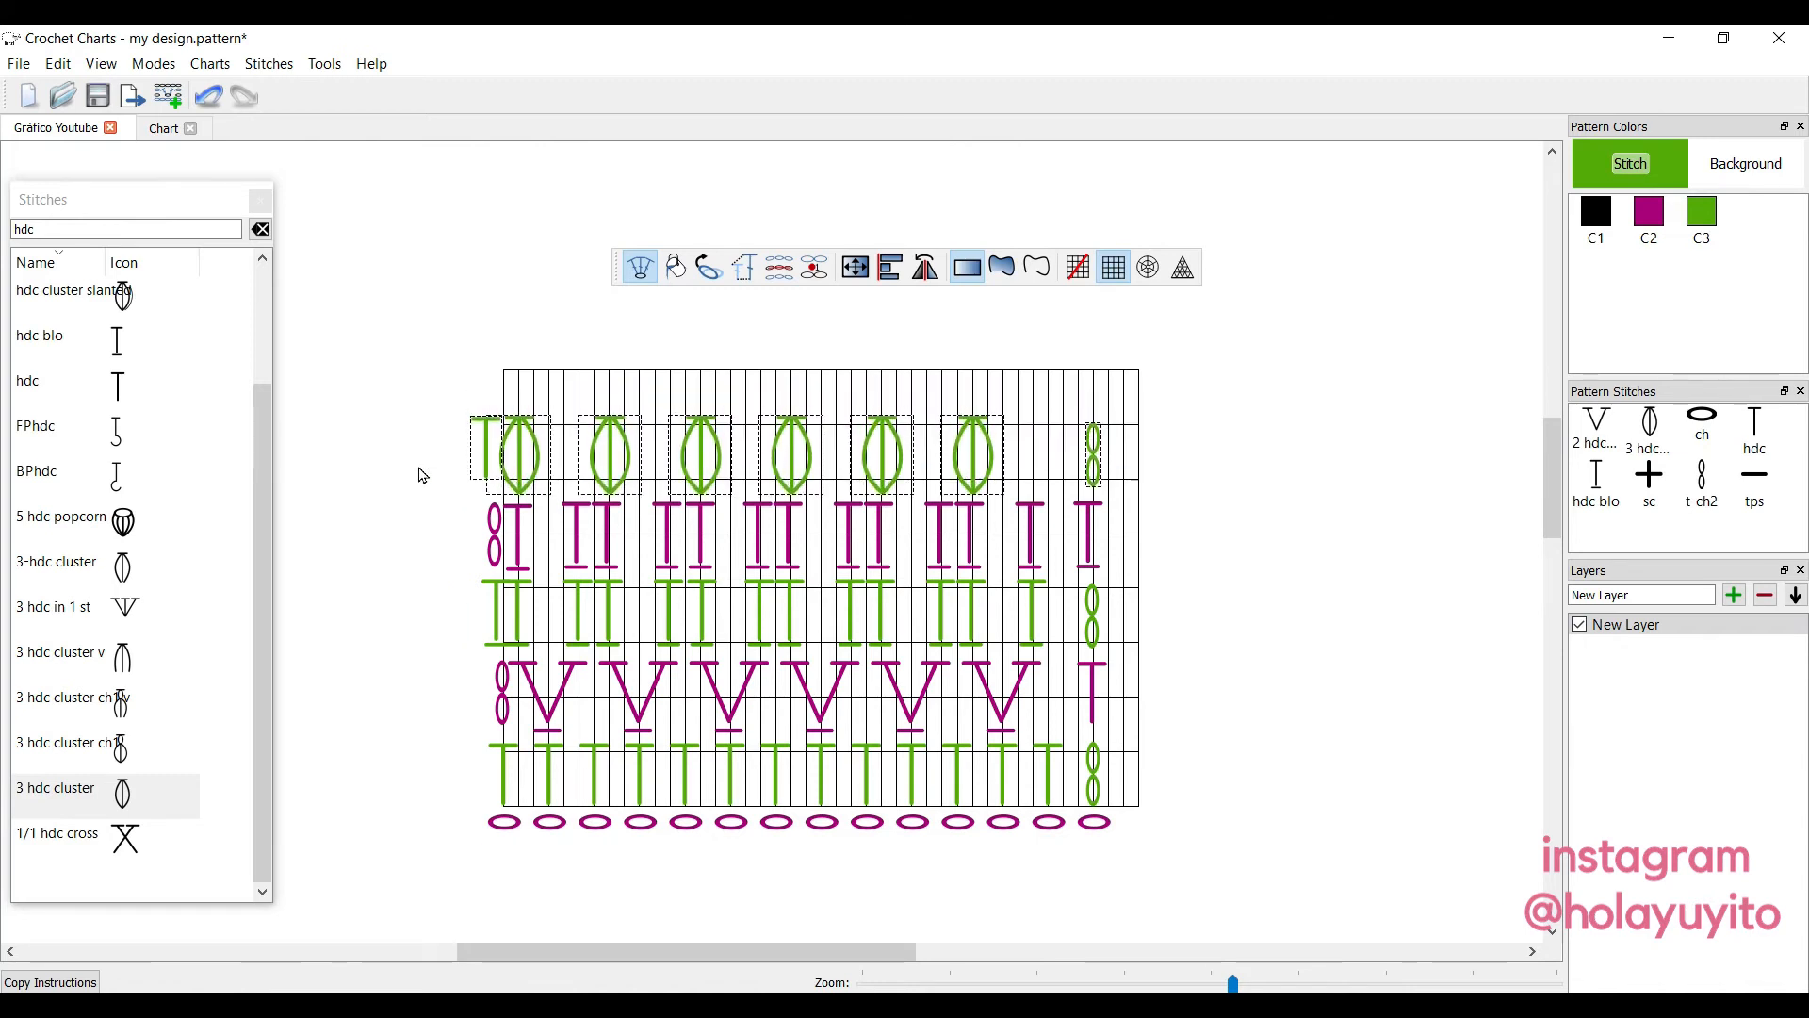
click(1360, 386)
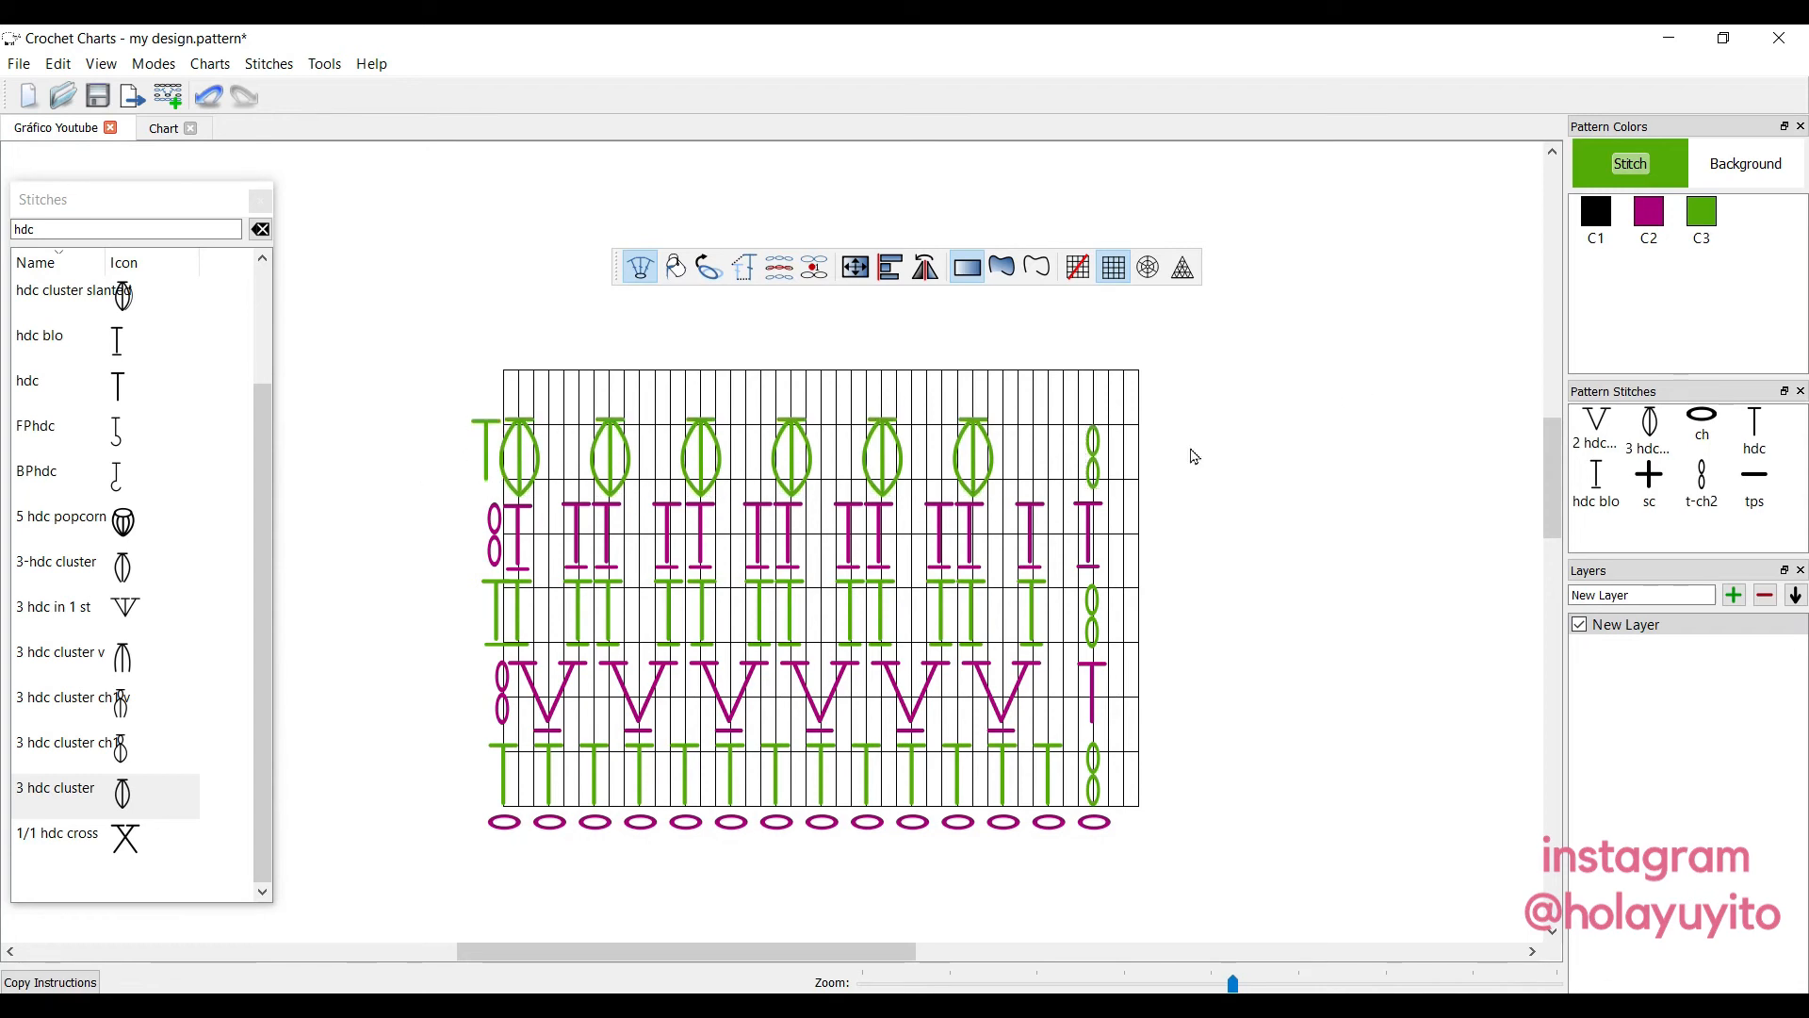
Place green ch stitches level with the cluster tops, one in each gap between clusters and one after the last cluster.
click(1701, 424)
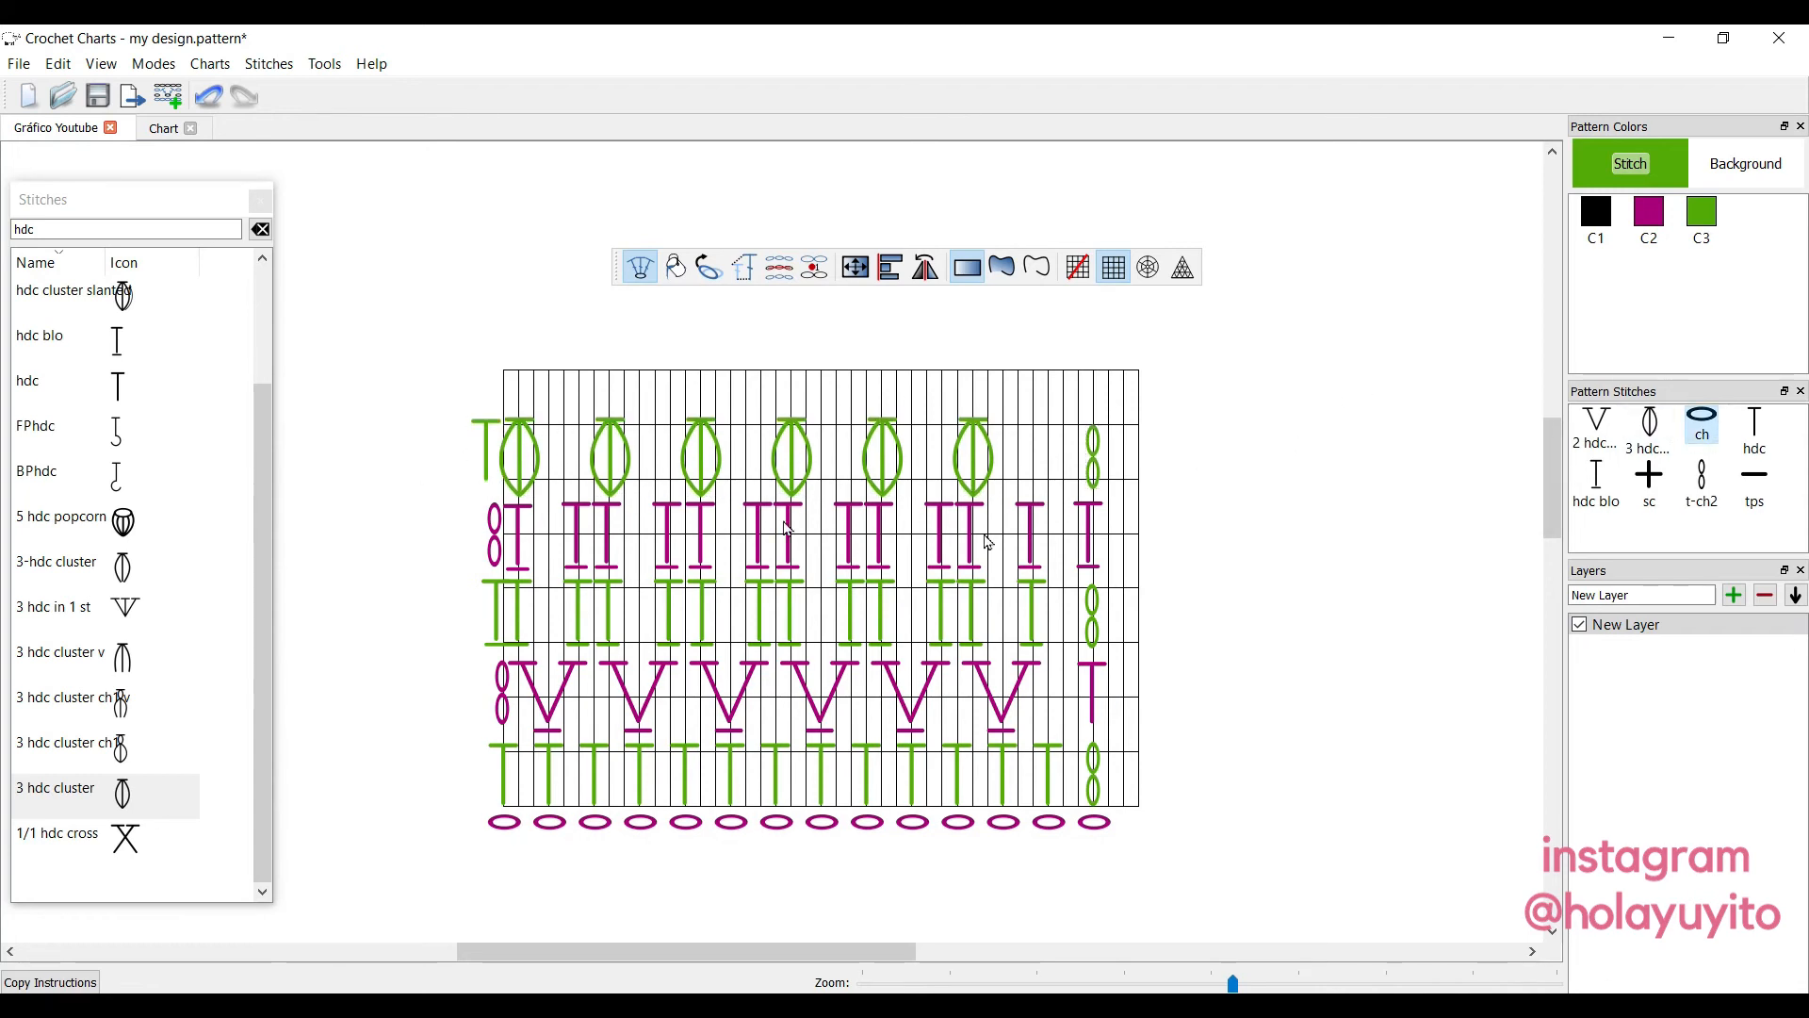
click(566, 429)
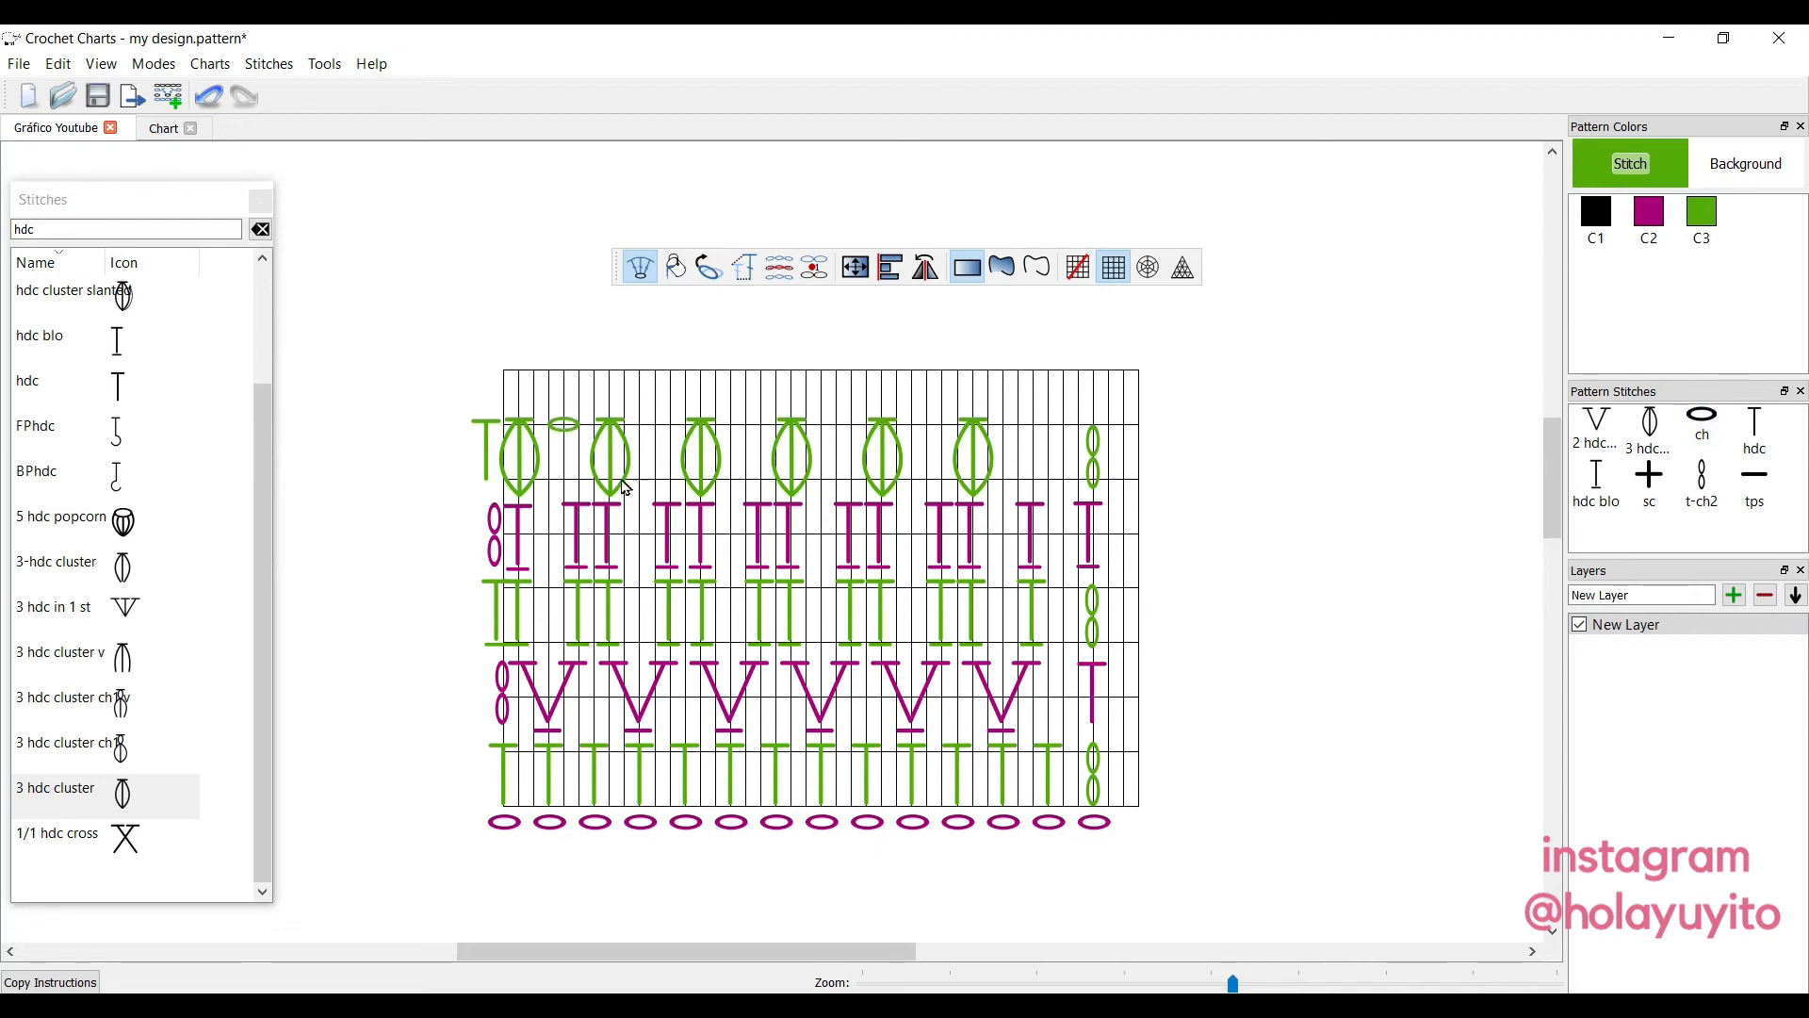
click(747, 481)
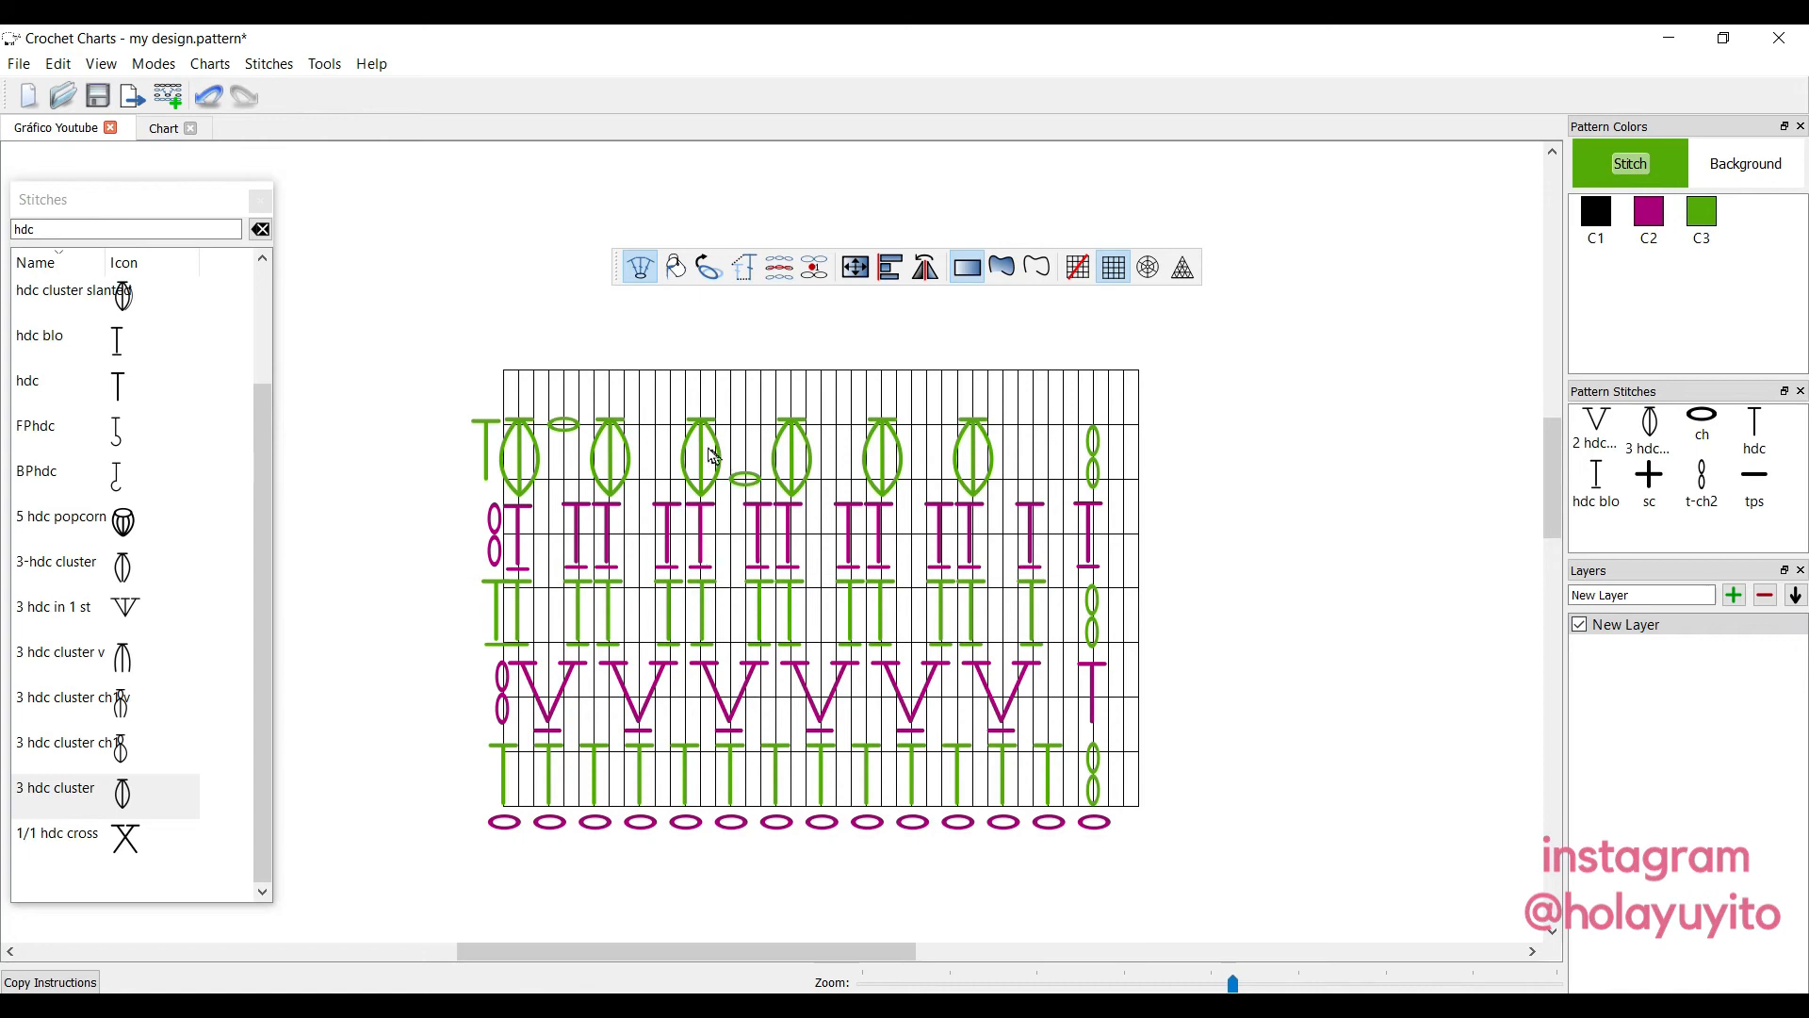
drag(759, 483, 759, 429)
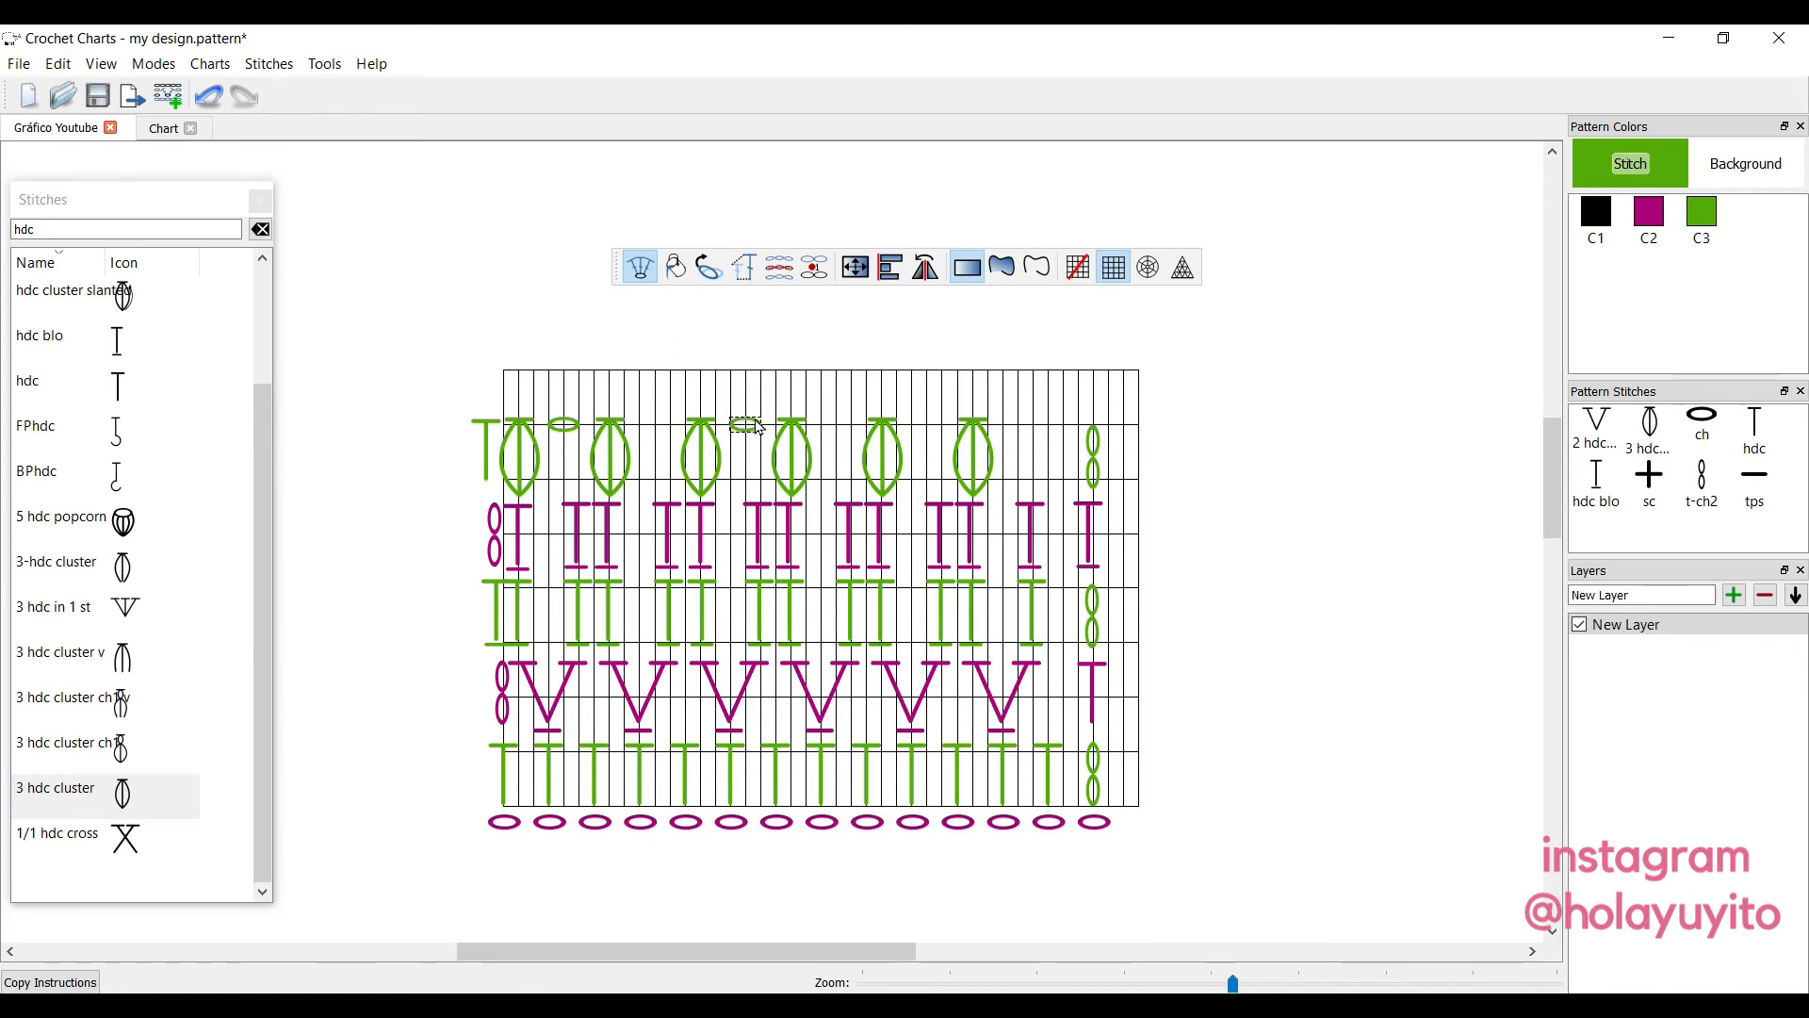
click(658, 430)
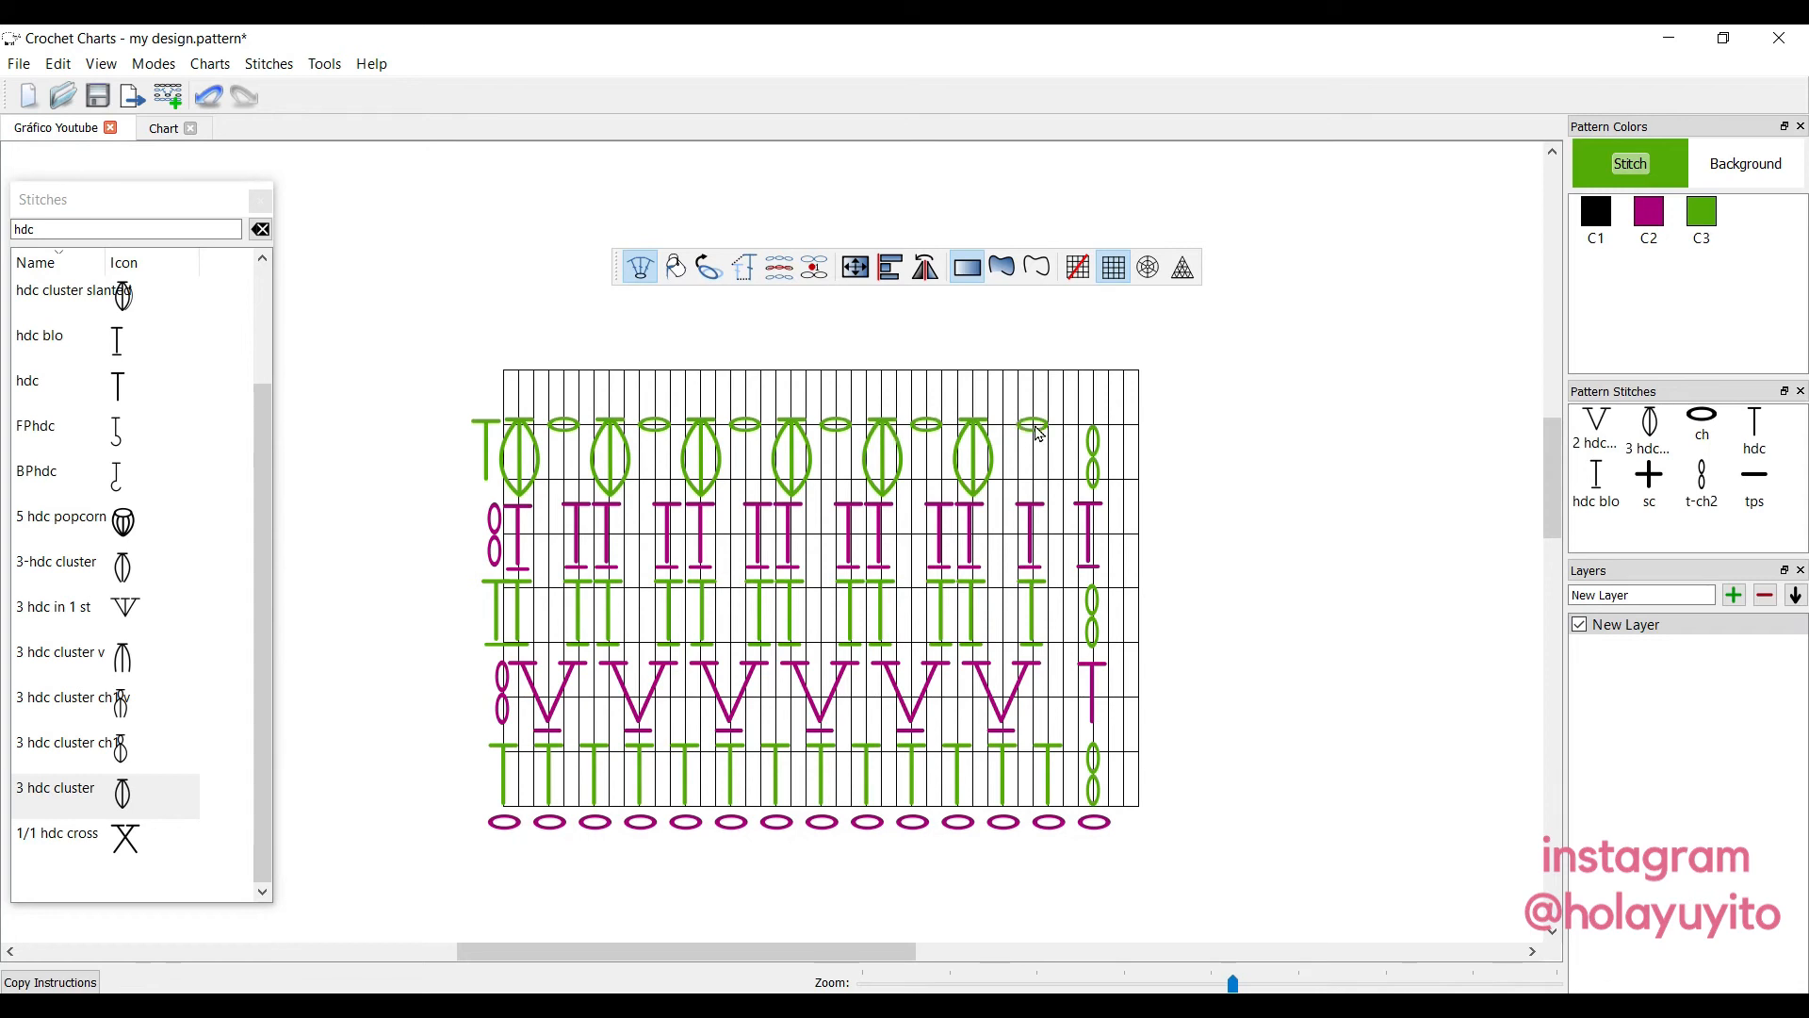
Hide the grid, then copy the magenta V-stitch row without its underlines and place the copy above the cluster row.
click(1078, 267)
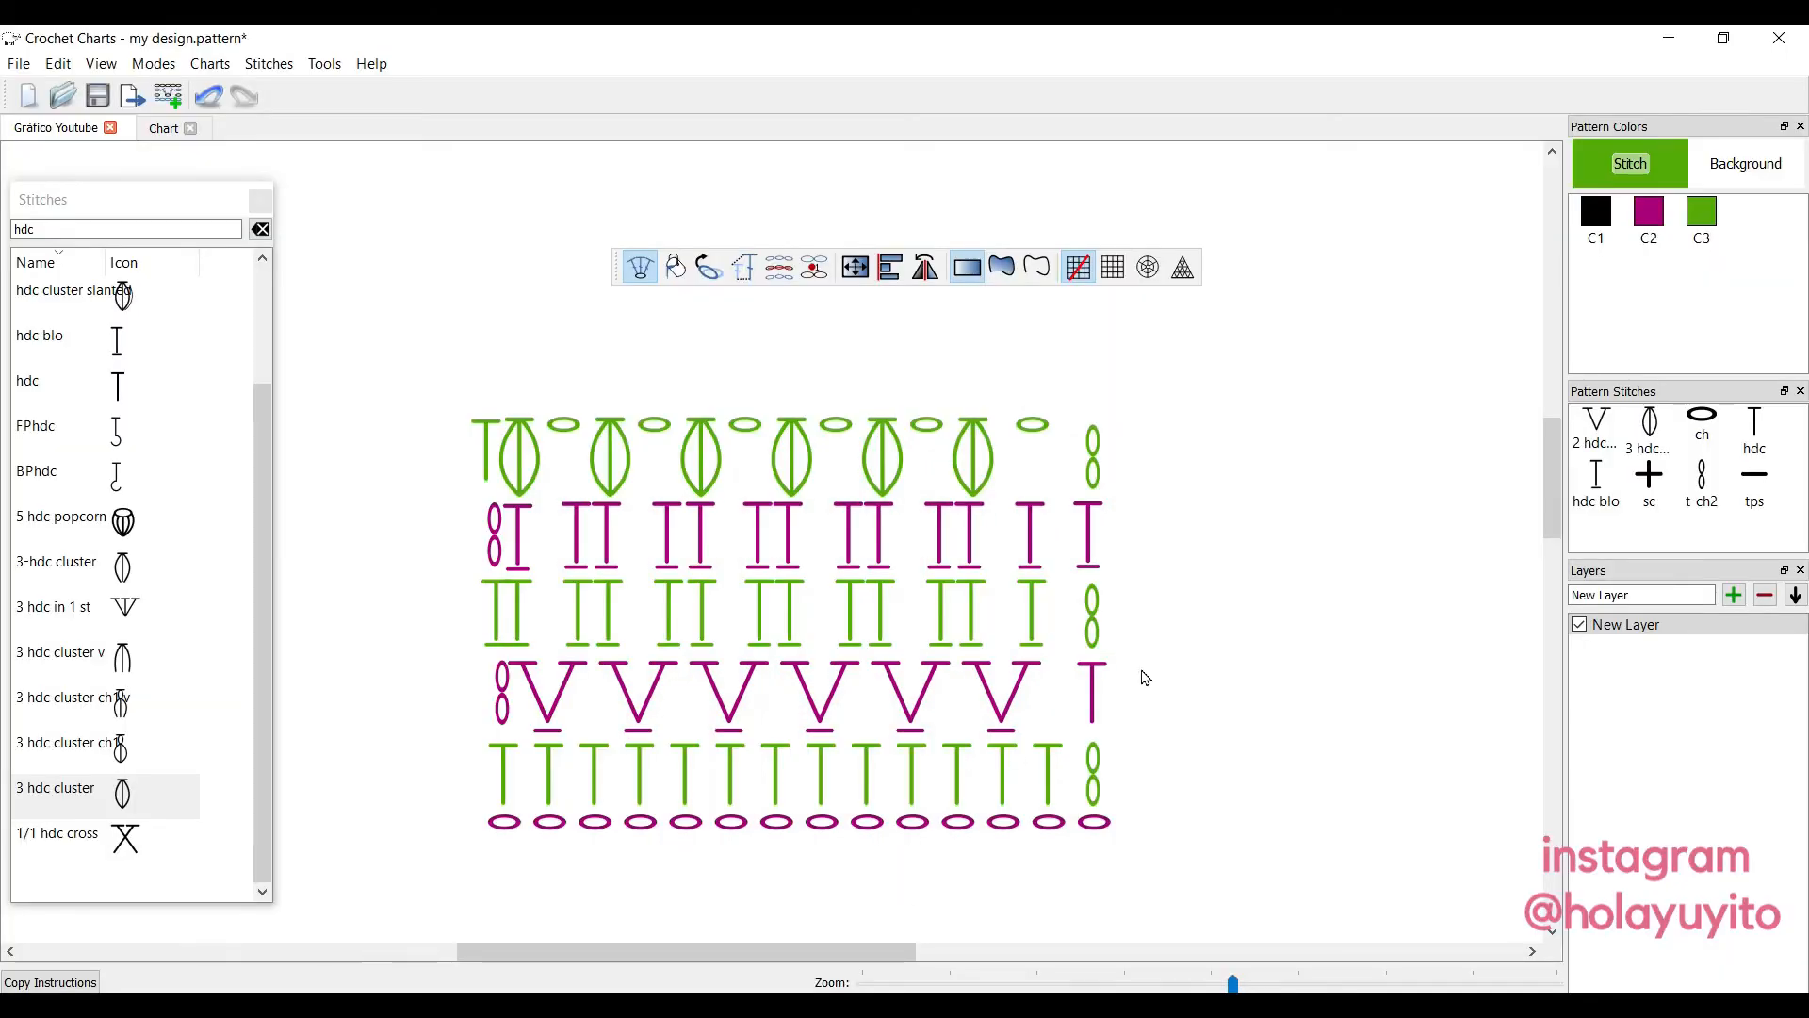
drag(1145, 679, 466, 714)
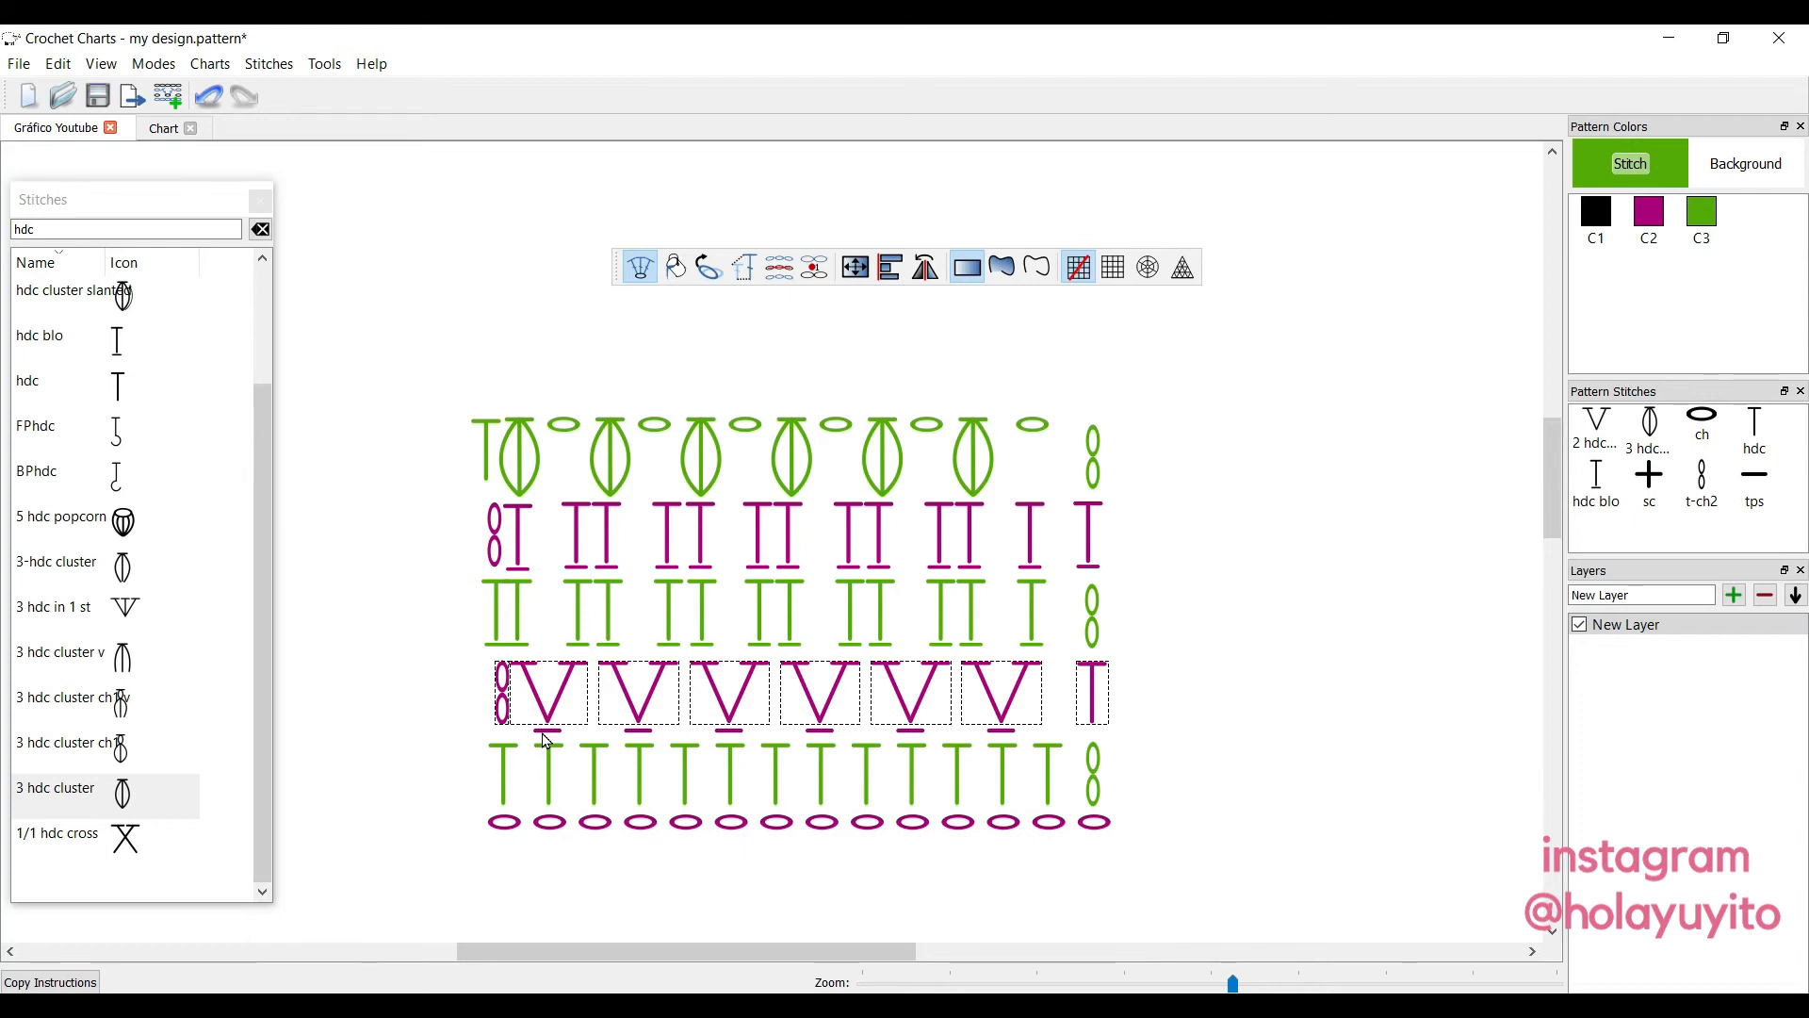
key(ctrl+v)
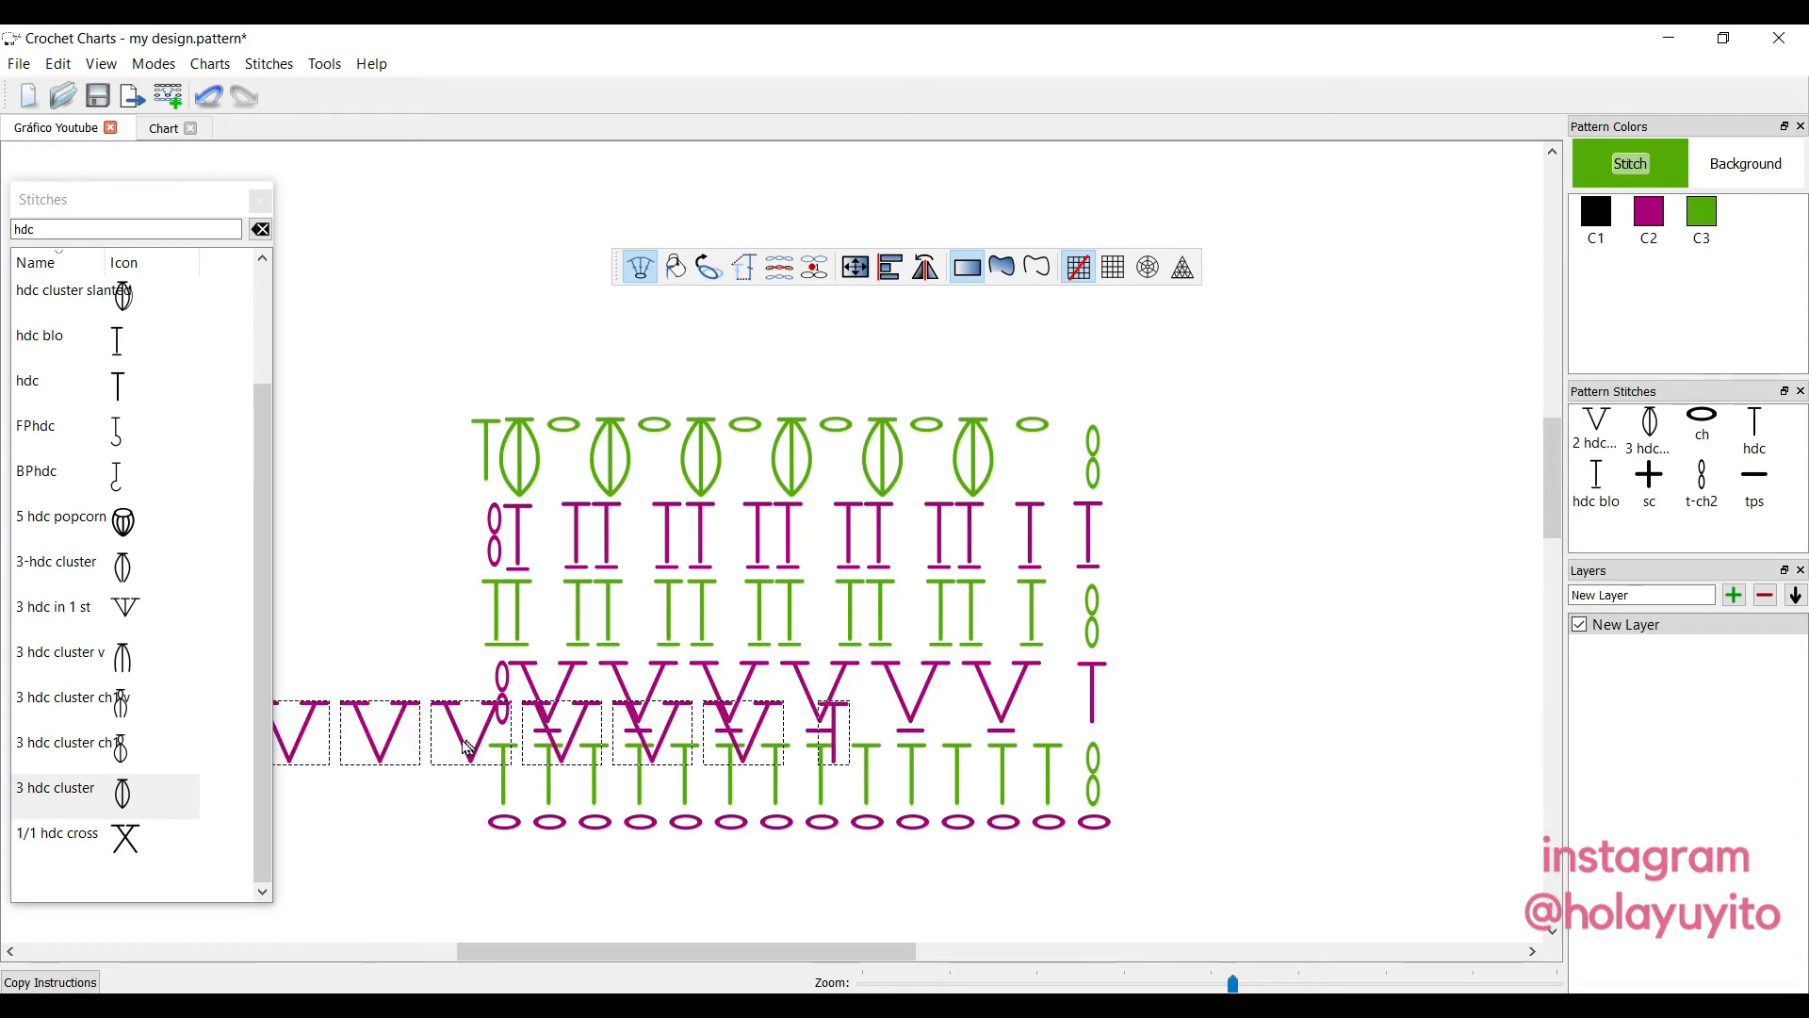
drag(469, 747, 697, 379)
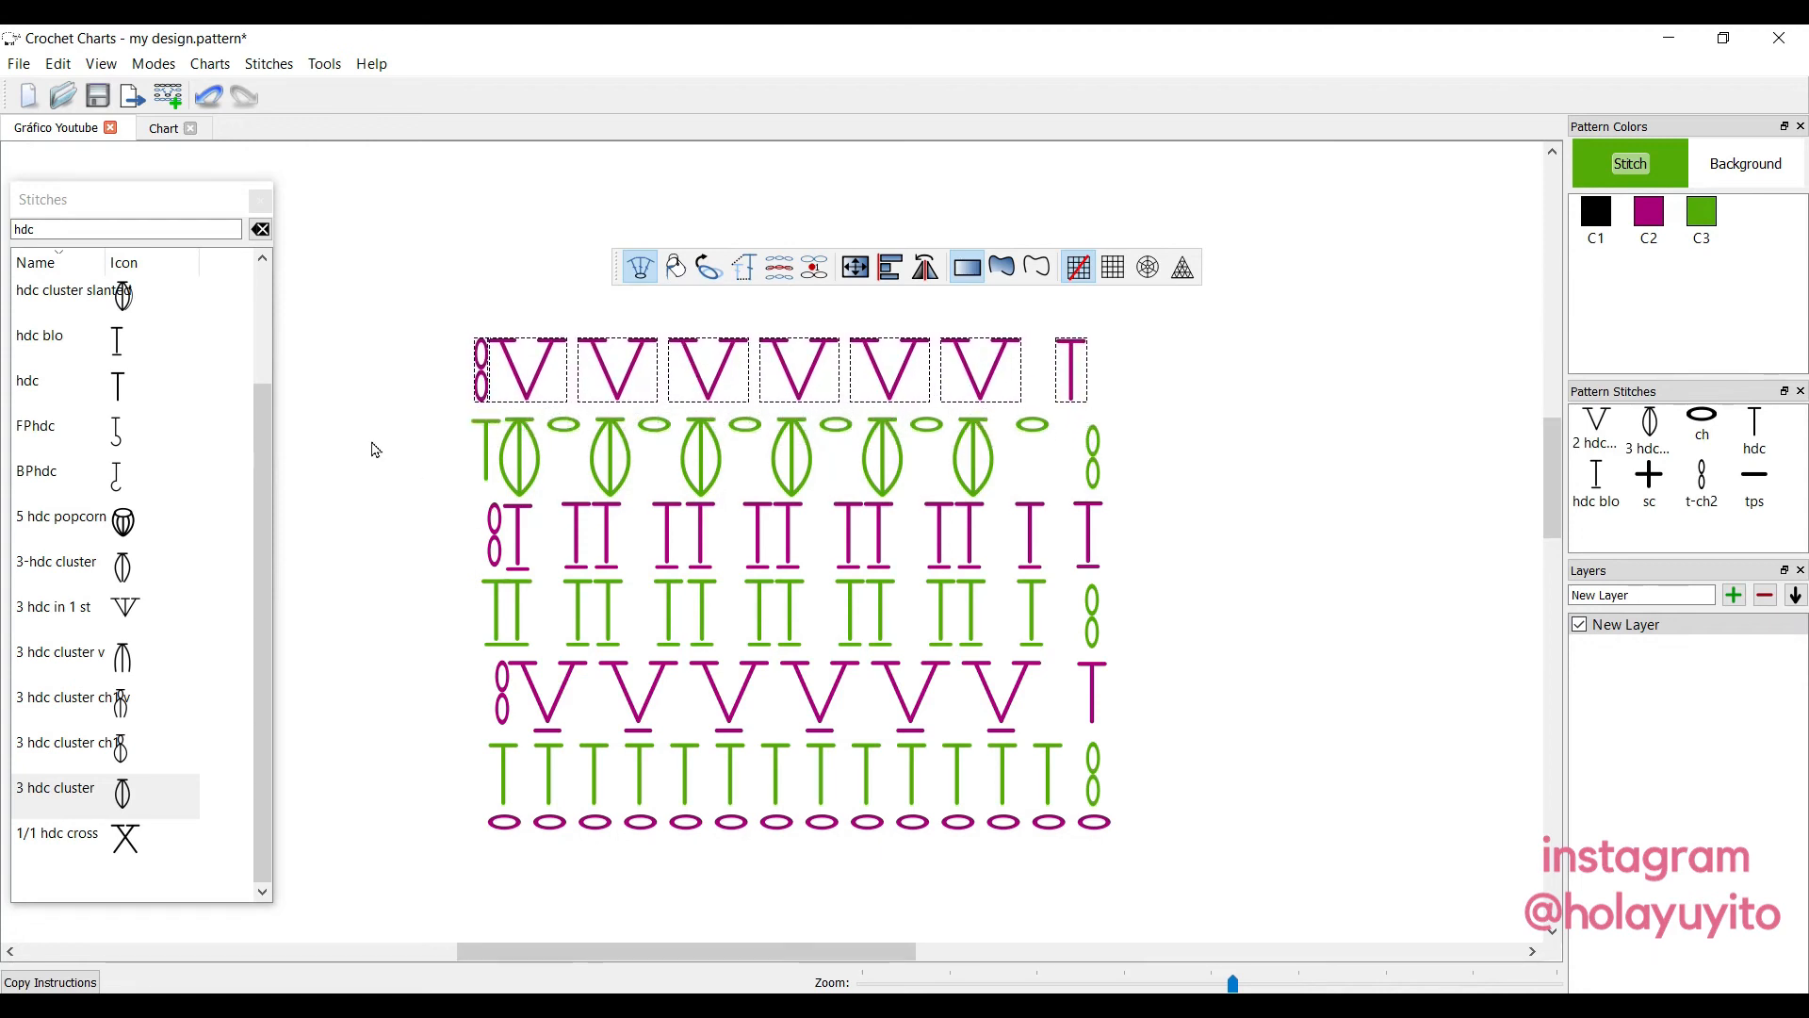
drag(903, 365, 938, 370)
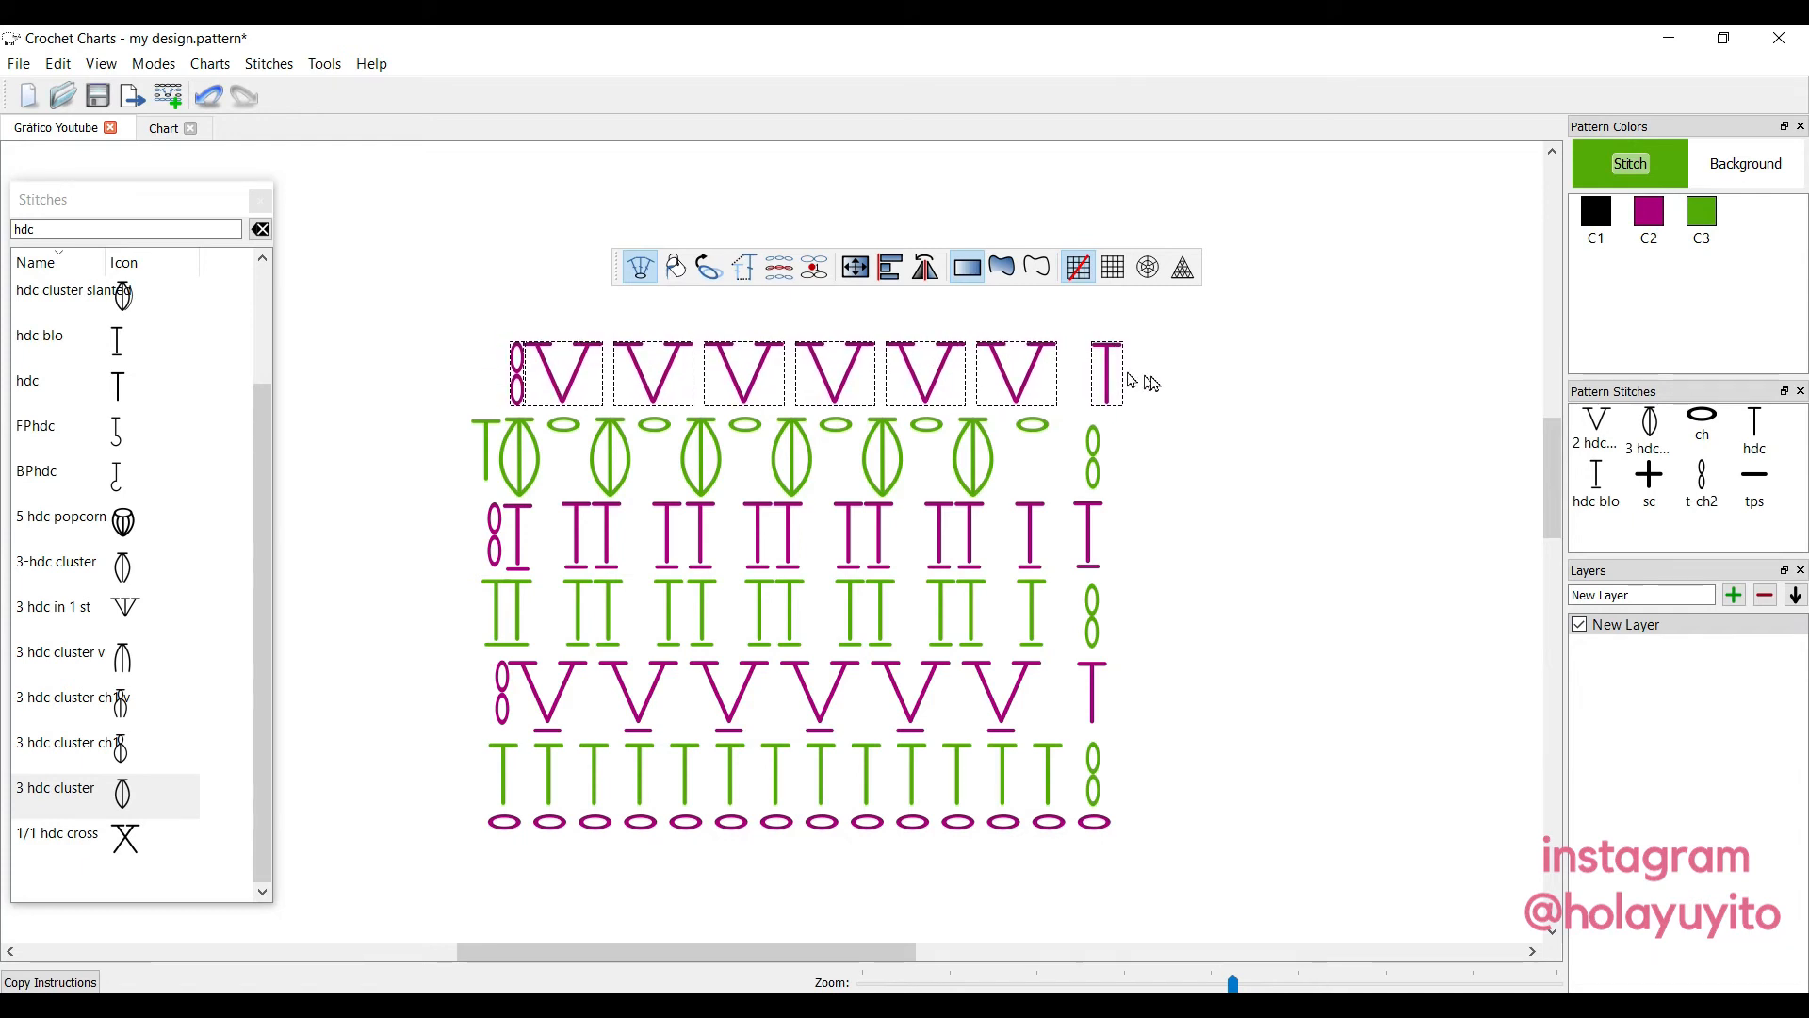
Shift the magenta hdc at the right end of the topmost row left, in line with the end stitches below.
click(1100, 386)
click(1116, 384)
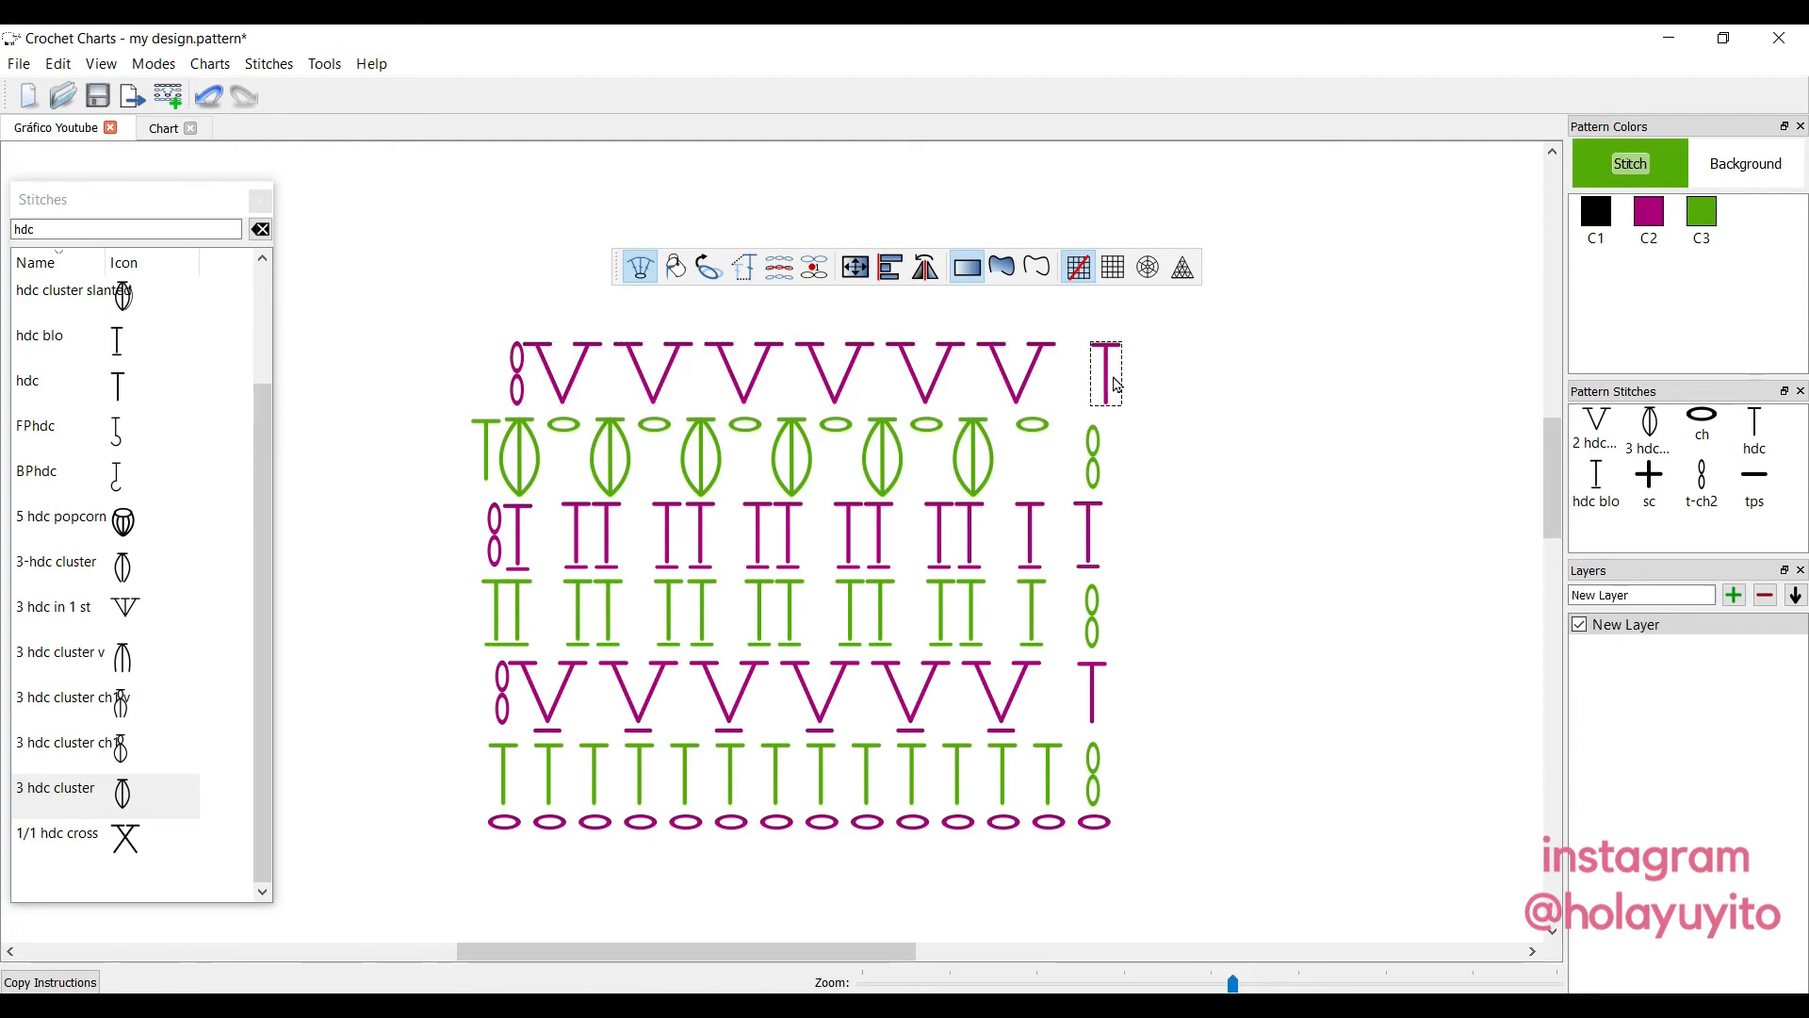
key(Left)
key(Left)
key(Left)
key(Left)
key(Left)
key(Left)
key(Left)
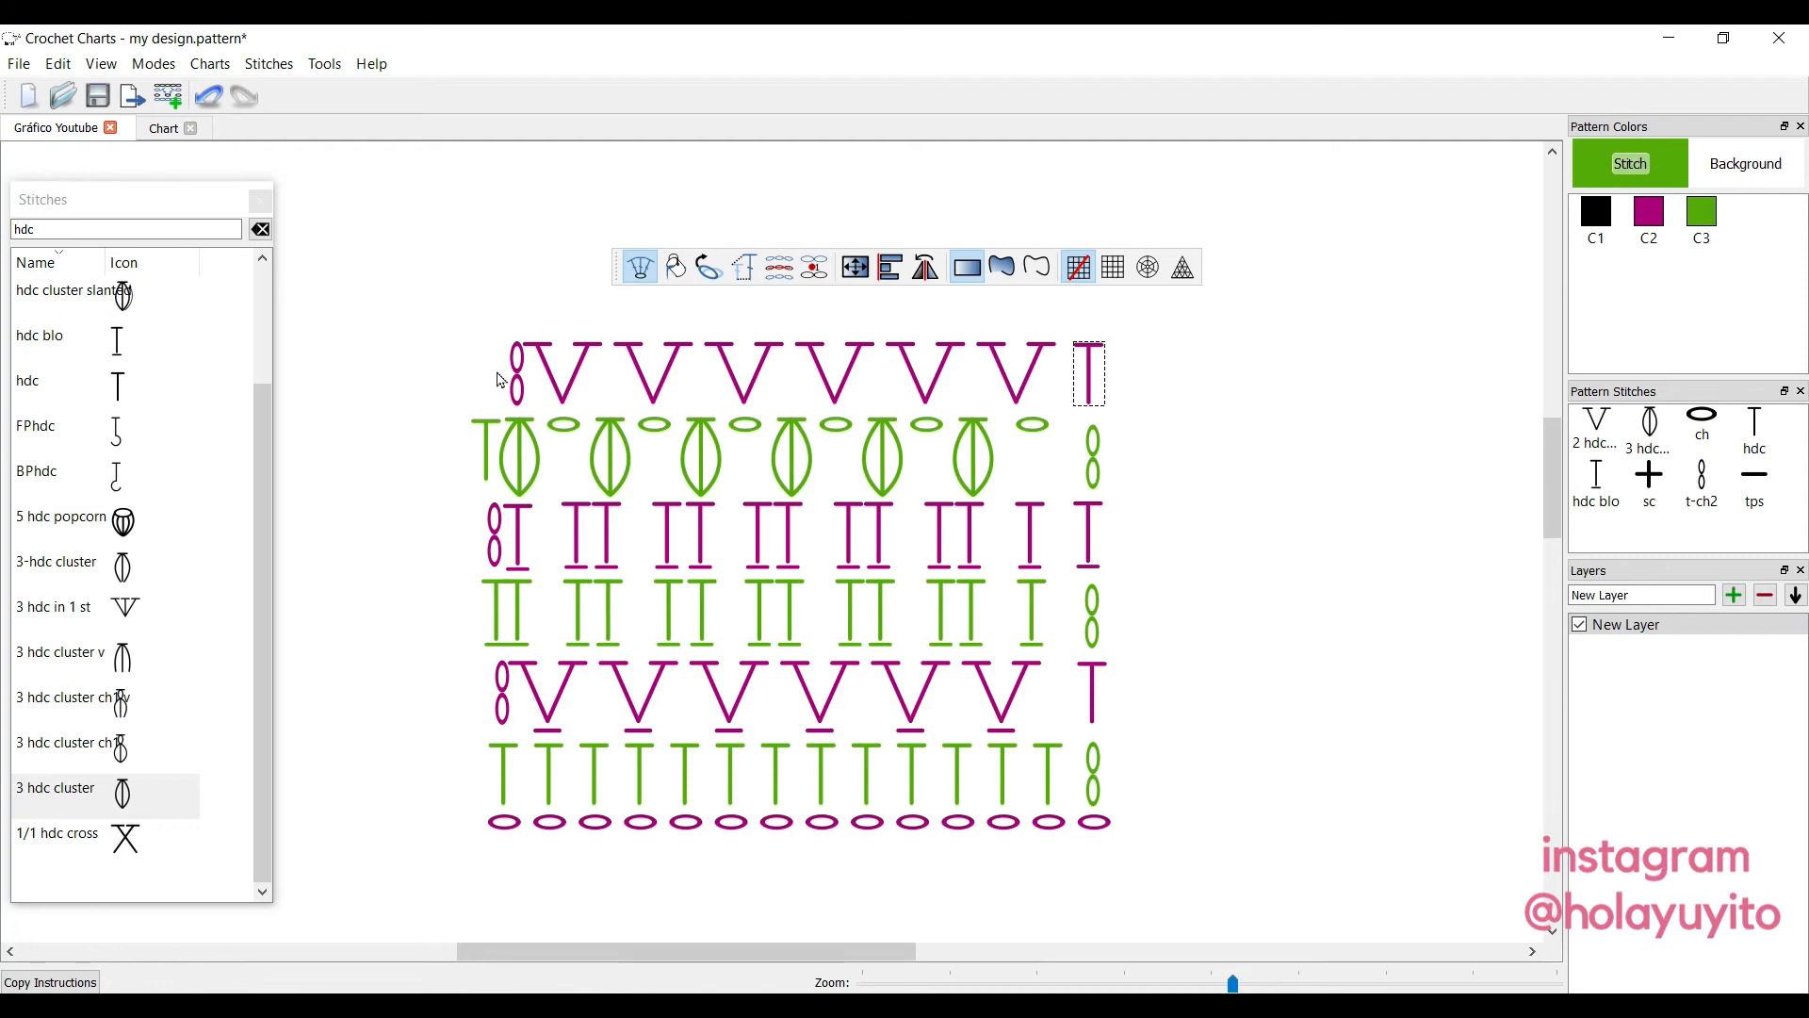
Move the magenta t-ch2 at the left end of the topmost row left, clear of the first V-stitch.
click(525, 371)
key(Left)
key(Left)
key(Left)
key(Left)
key(Left)
key(Left)
key(Left)
key(Left)
key(Left)
key(Left)
key(Left)
key(Left)
key(Left)
key(Left)
key(Left)
key(Left)
key(Left)
key(Left)
key(Left)
key(Left)
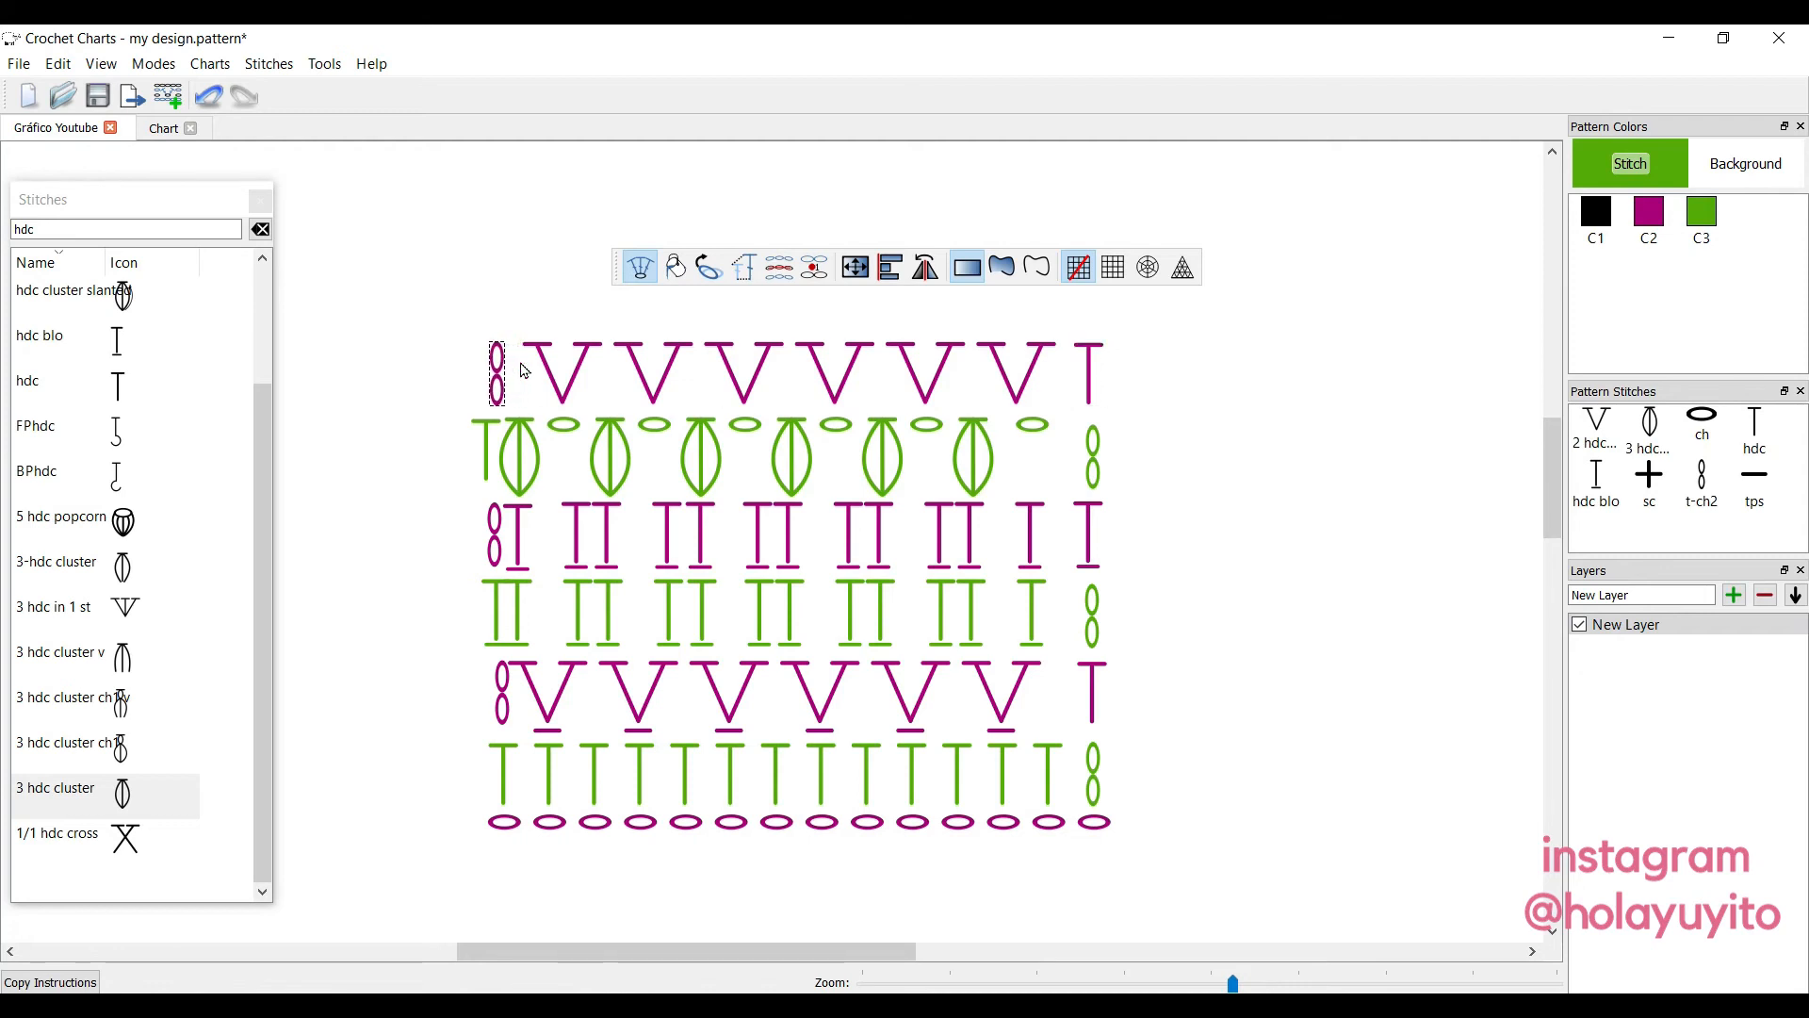
key(Left)
key(Left)
key(Left)
key(Left)
key(Left)
key(Left)
key(Left)
key(Left)
key(Left)
key(Left)
click(1321, 519)
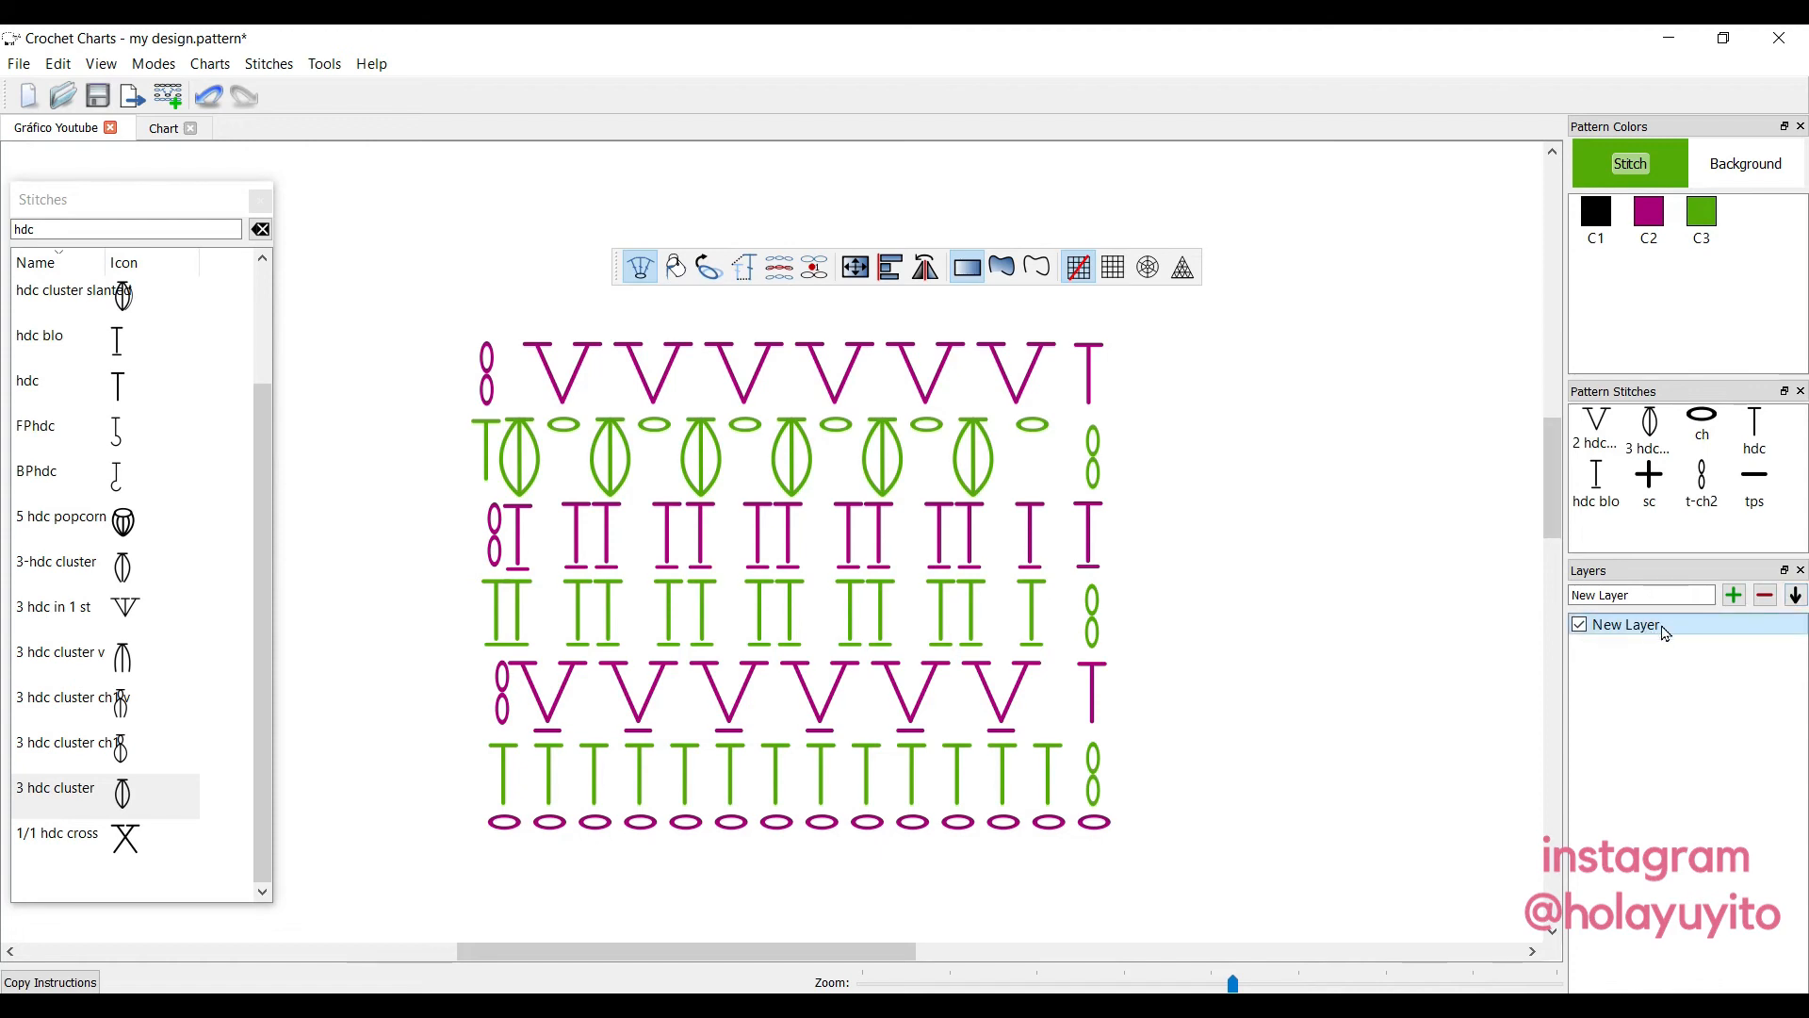
Select the whole chart to check the stitches on New Layer, and move the floating toolbar clear of the topmost row.
drag(1264, 350, 283, 980)
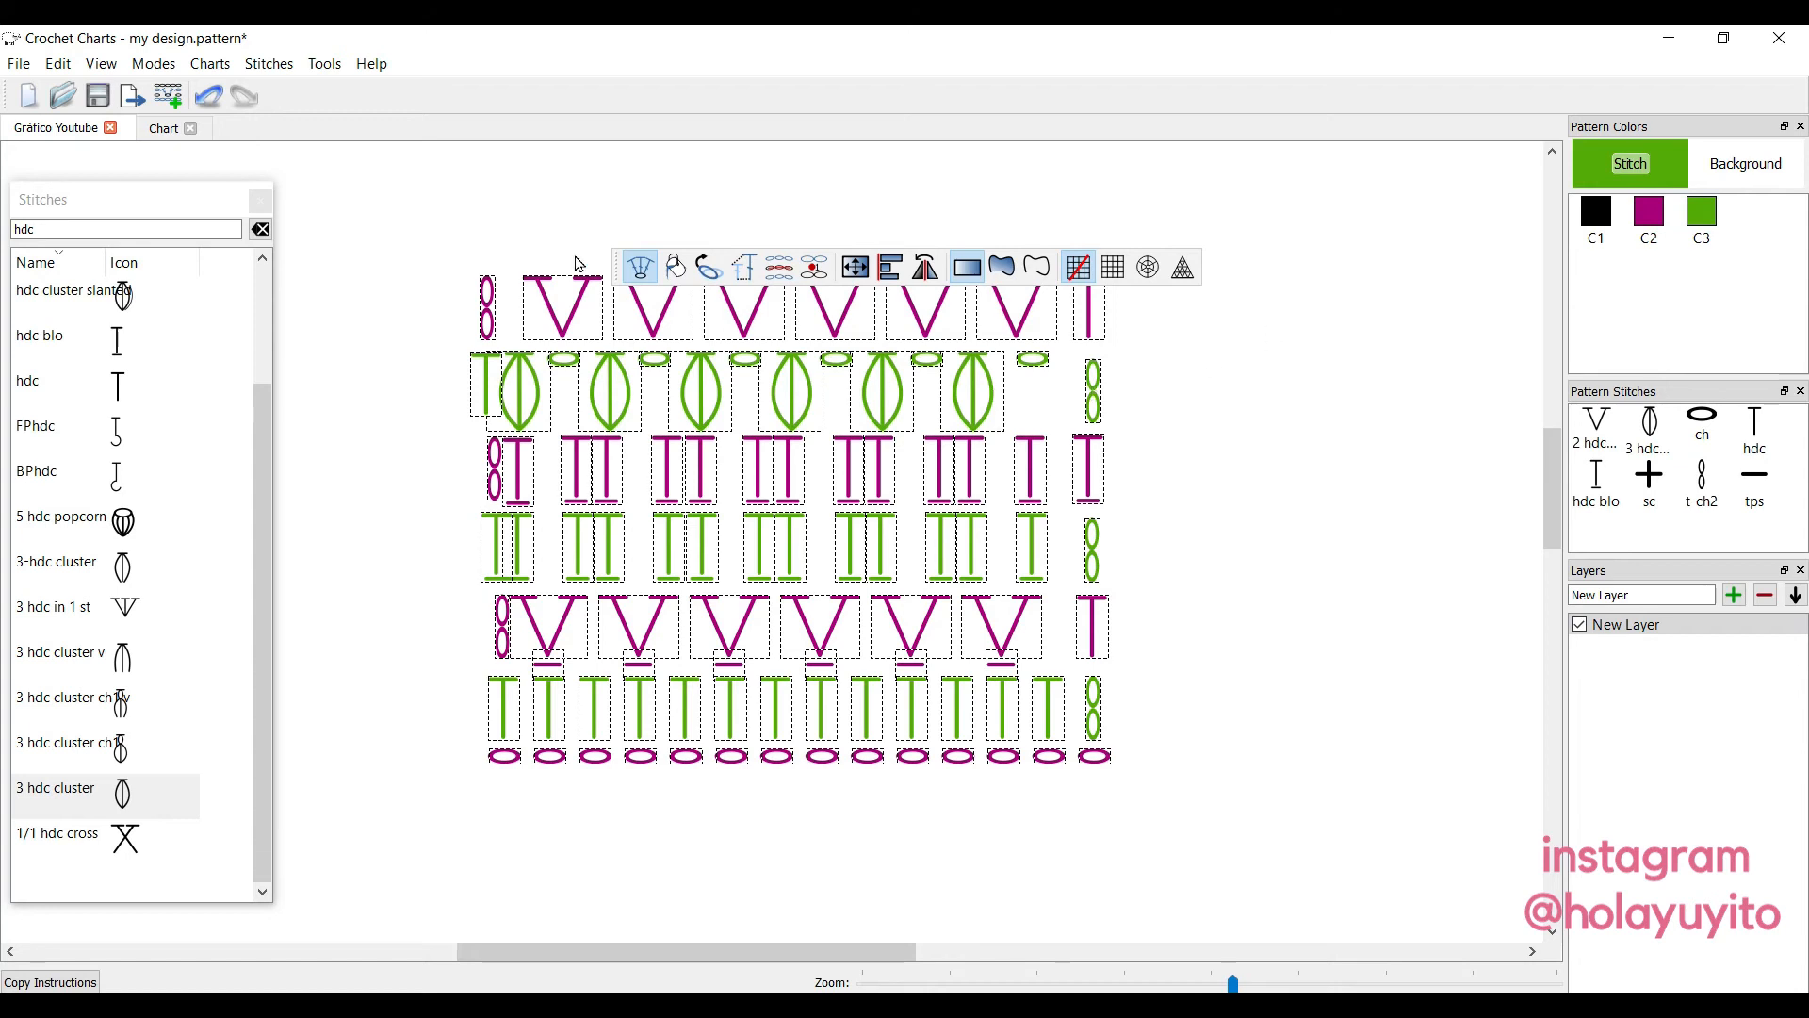
drag(621, 261, 644, 185)
click(1212, 460)
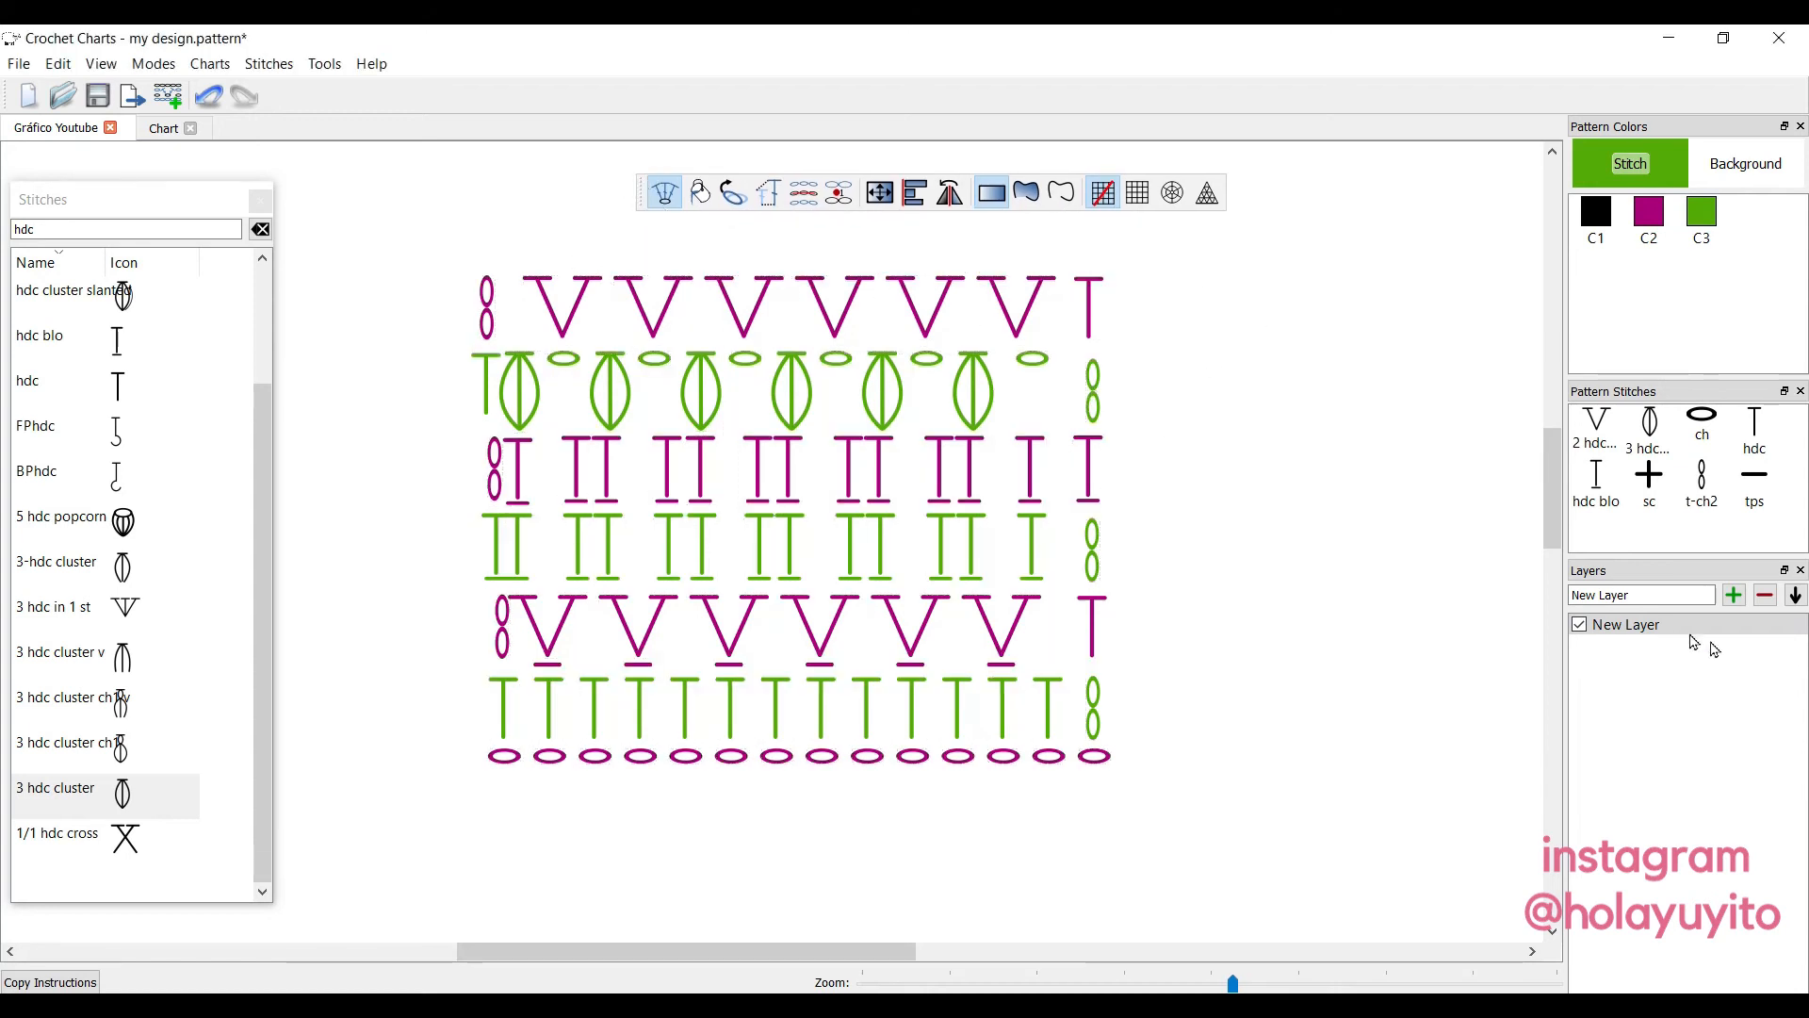
Add a second layer named "Hola capa".
click(1673, 593)
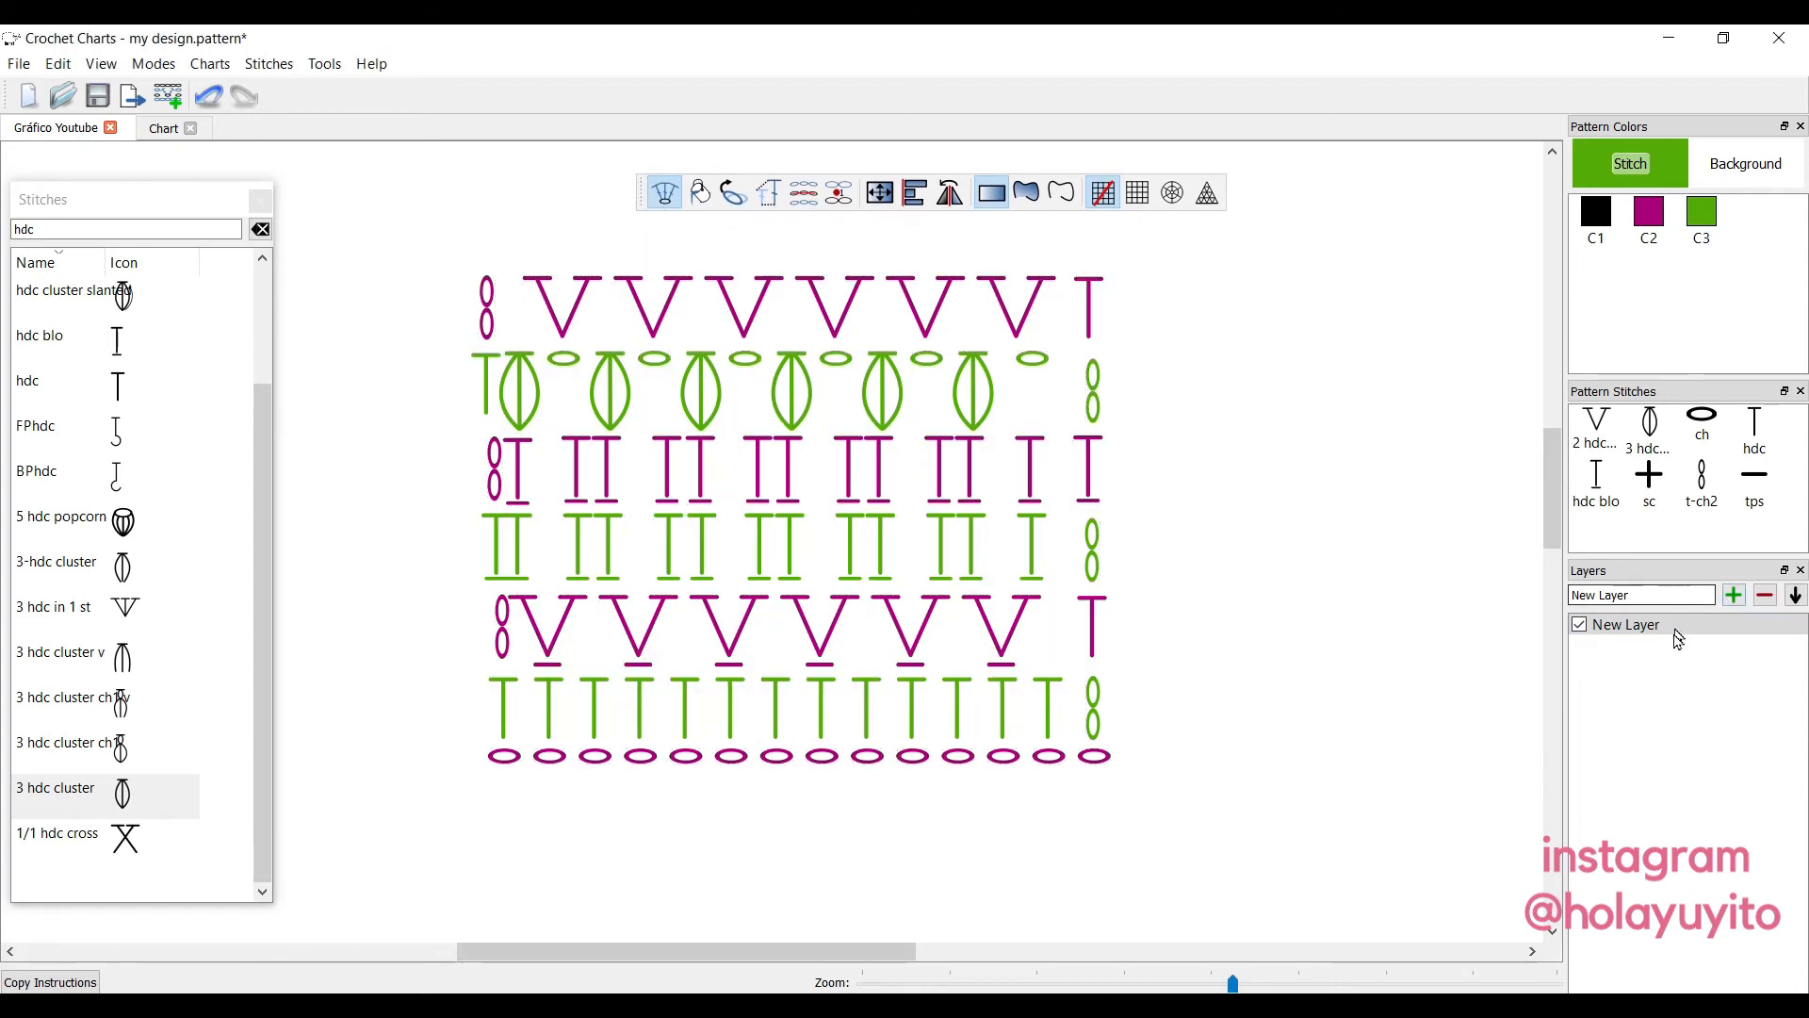
key(BackSpace)
key(BackSpace)
key(BackSpace)
key(BackSpace)
key(BackSpace)
key(BackSpace)
key(BackSpace)
key(BackSpace)
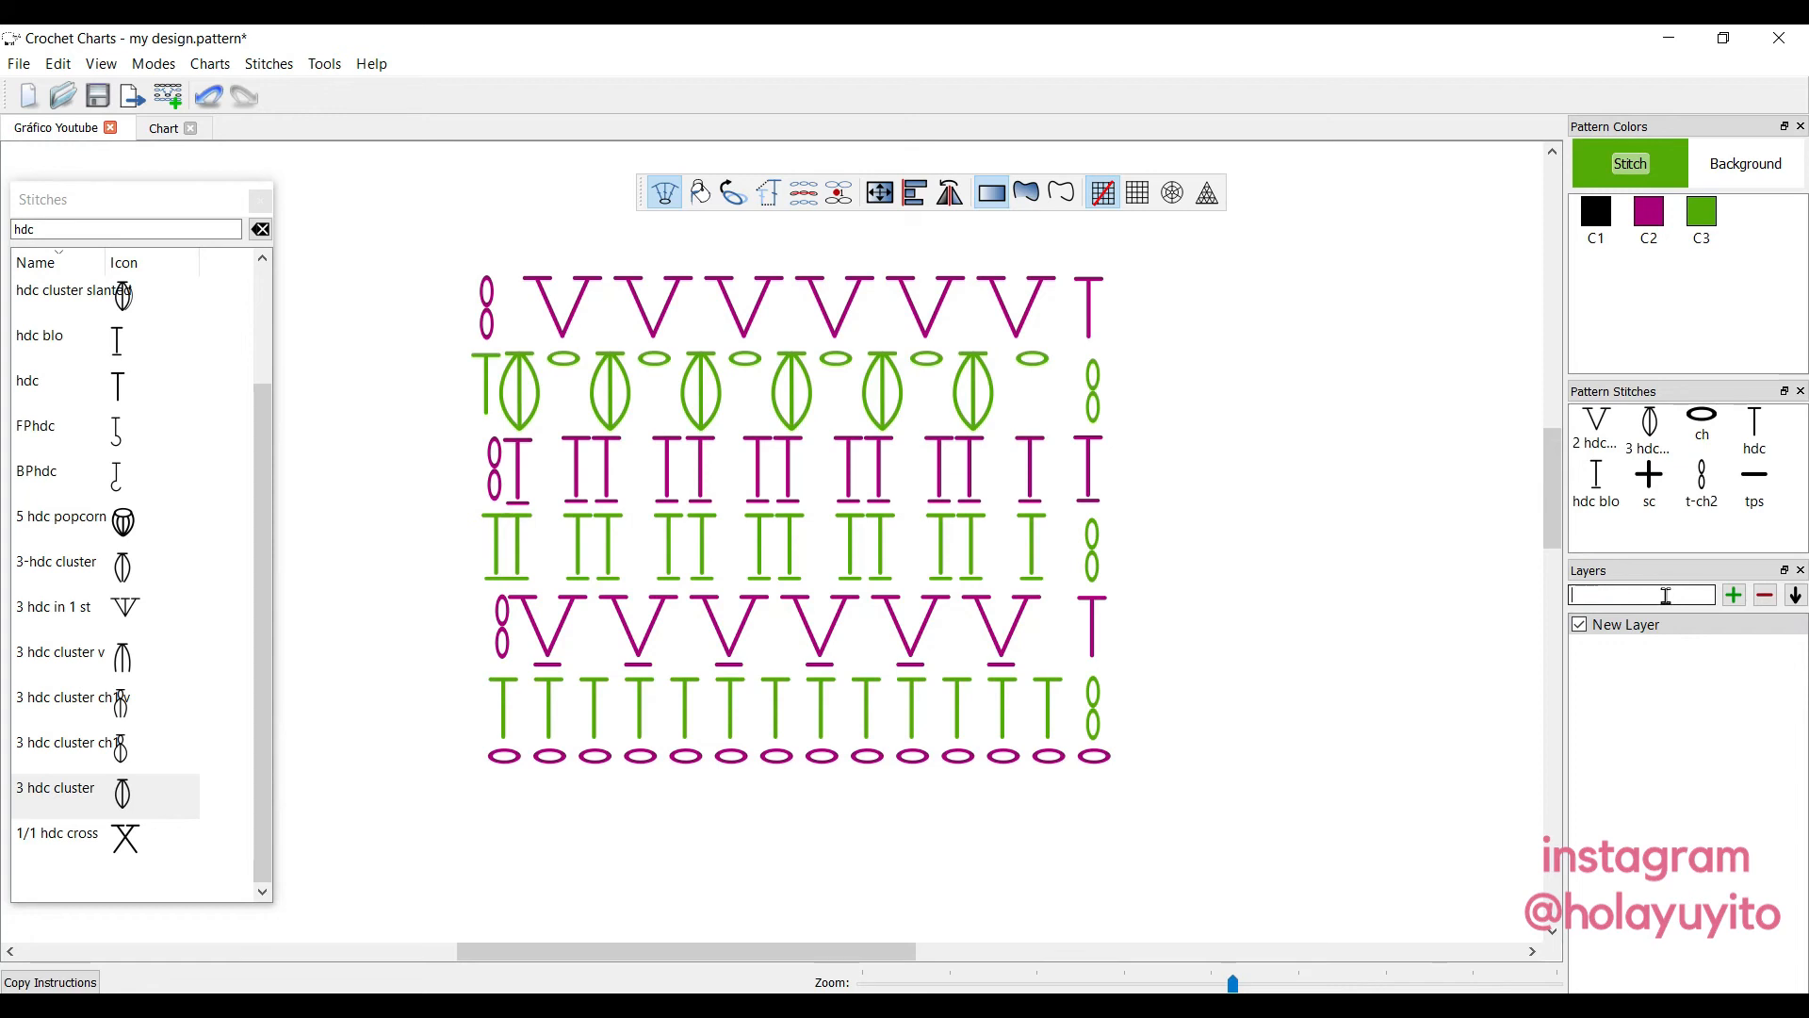
text(Hola capa)
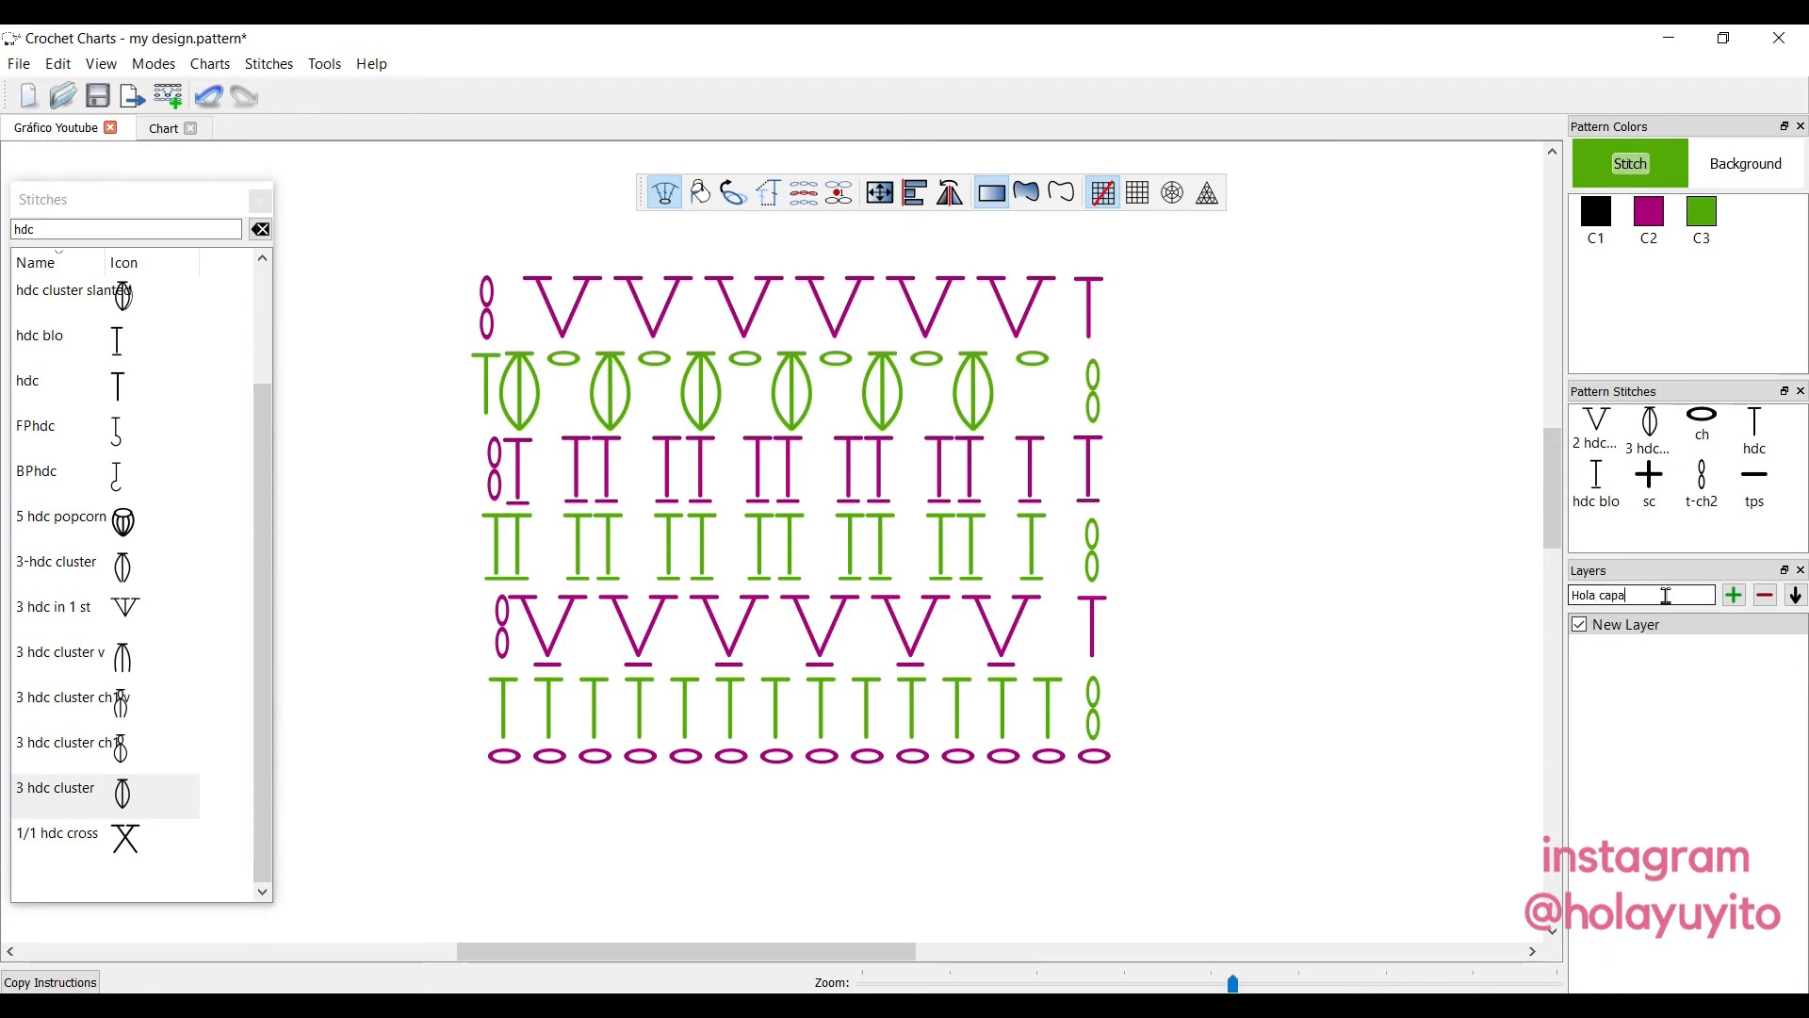
click(1737, 606)
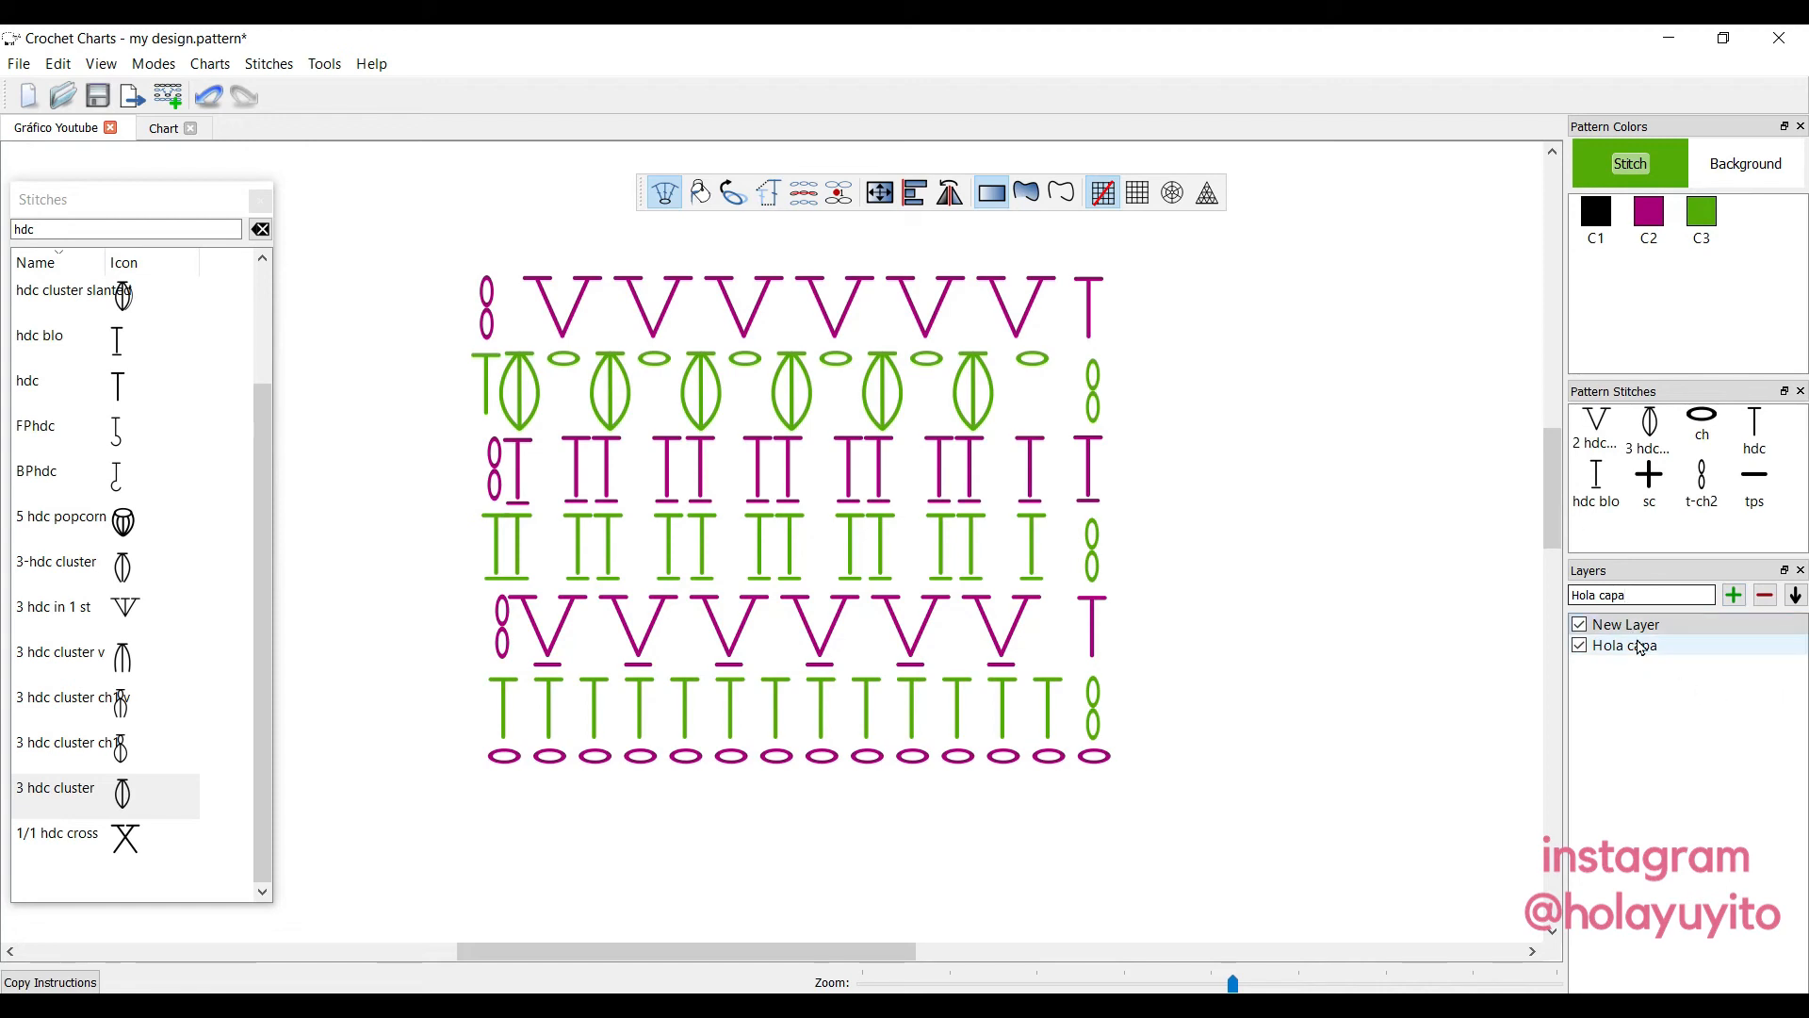
Hide New Layer, make Hola capa the active layer, and show New Layer again.
click(1580, 625)
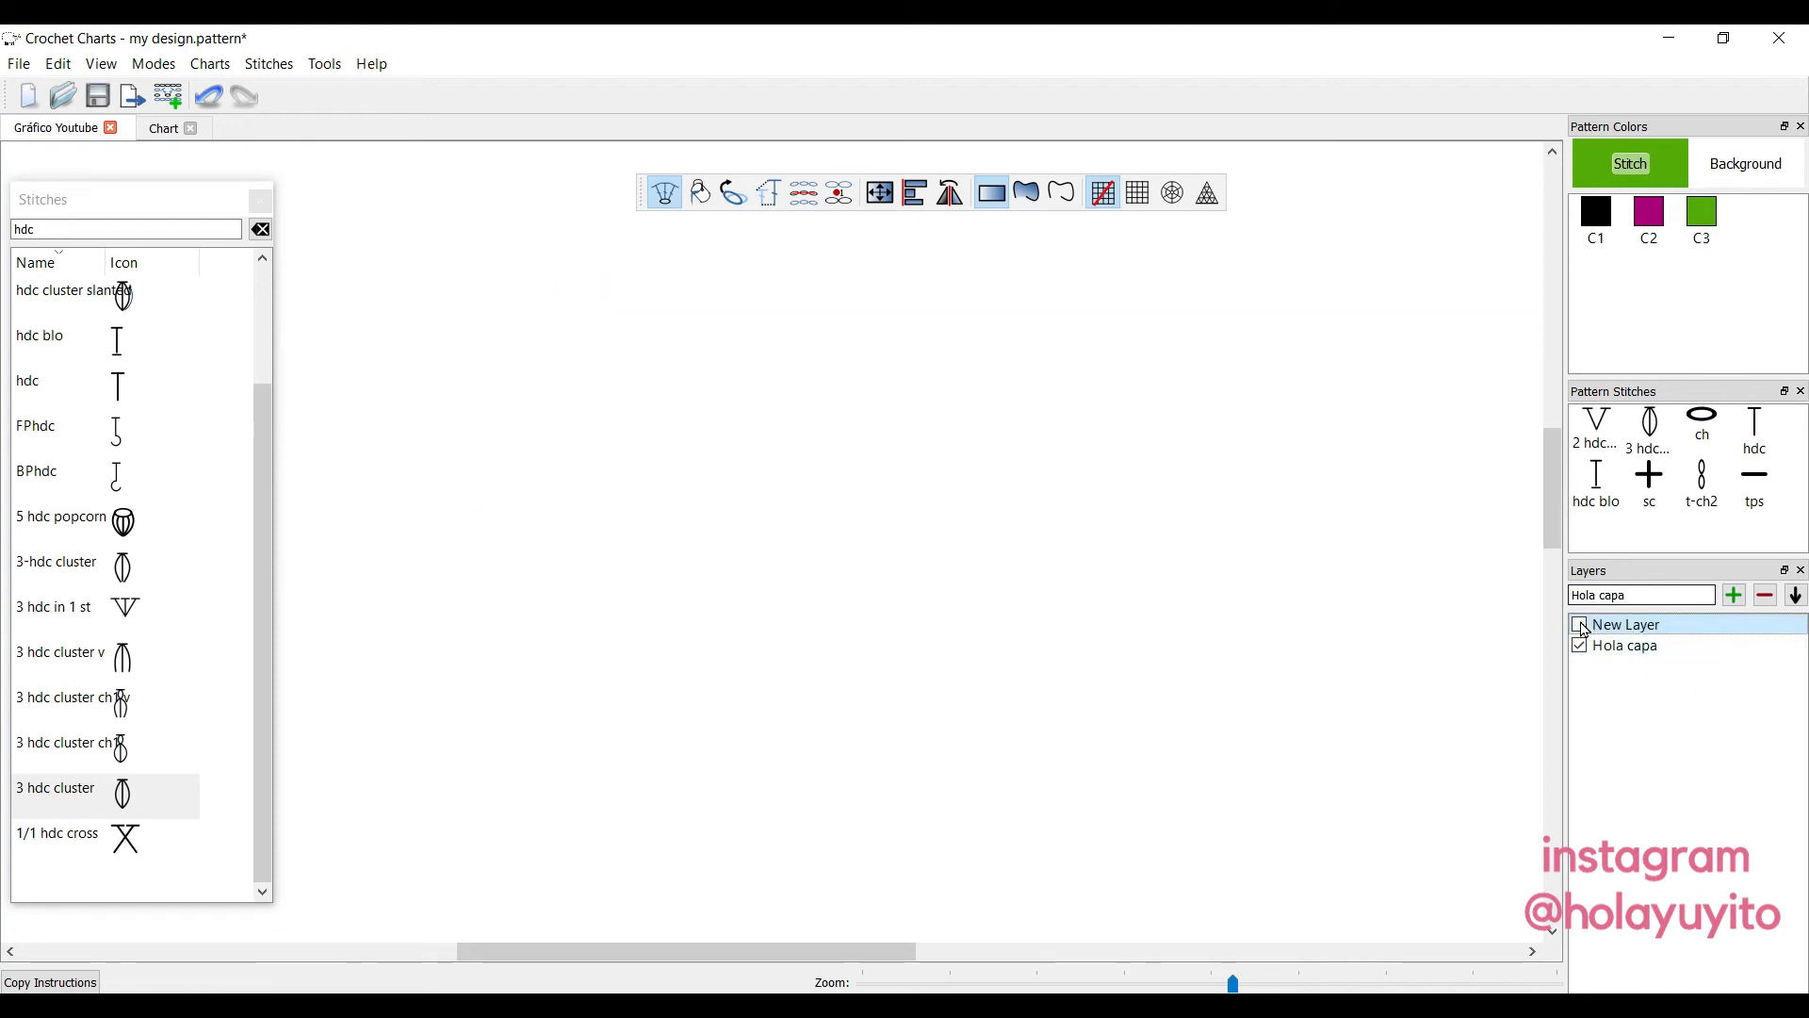
click(1653, 646)
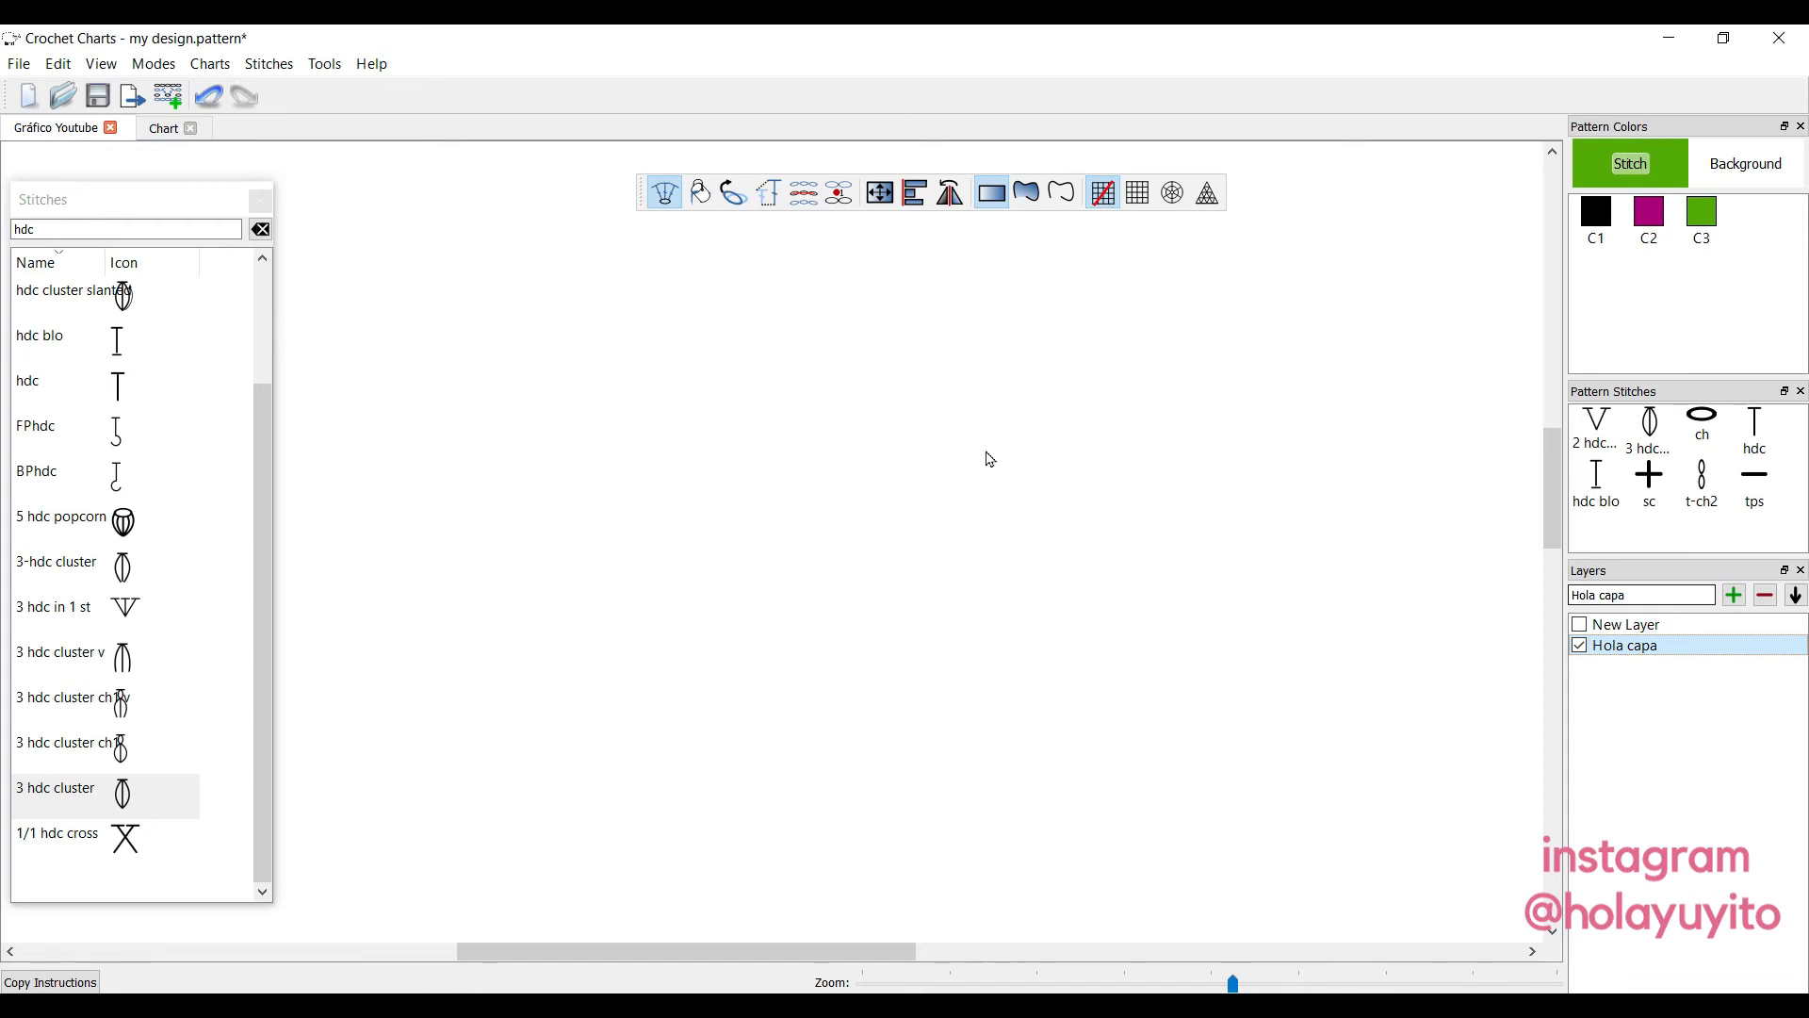
click(1581, 627)
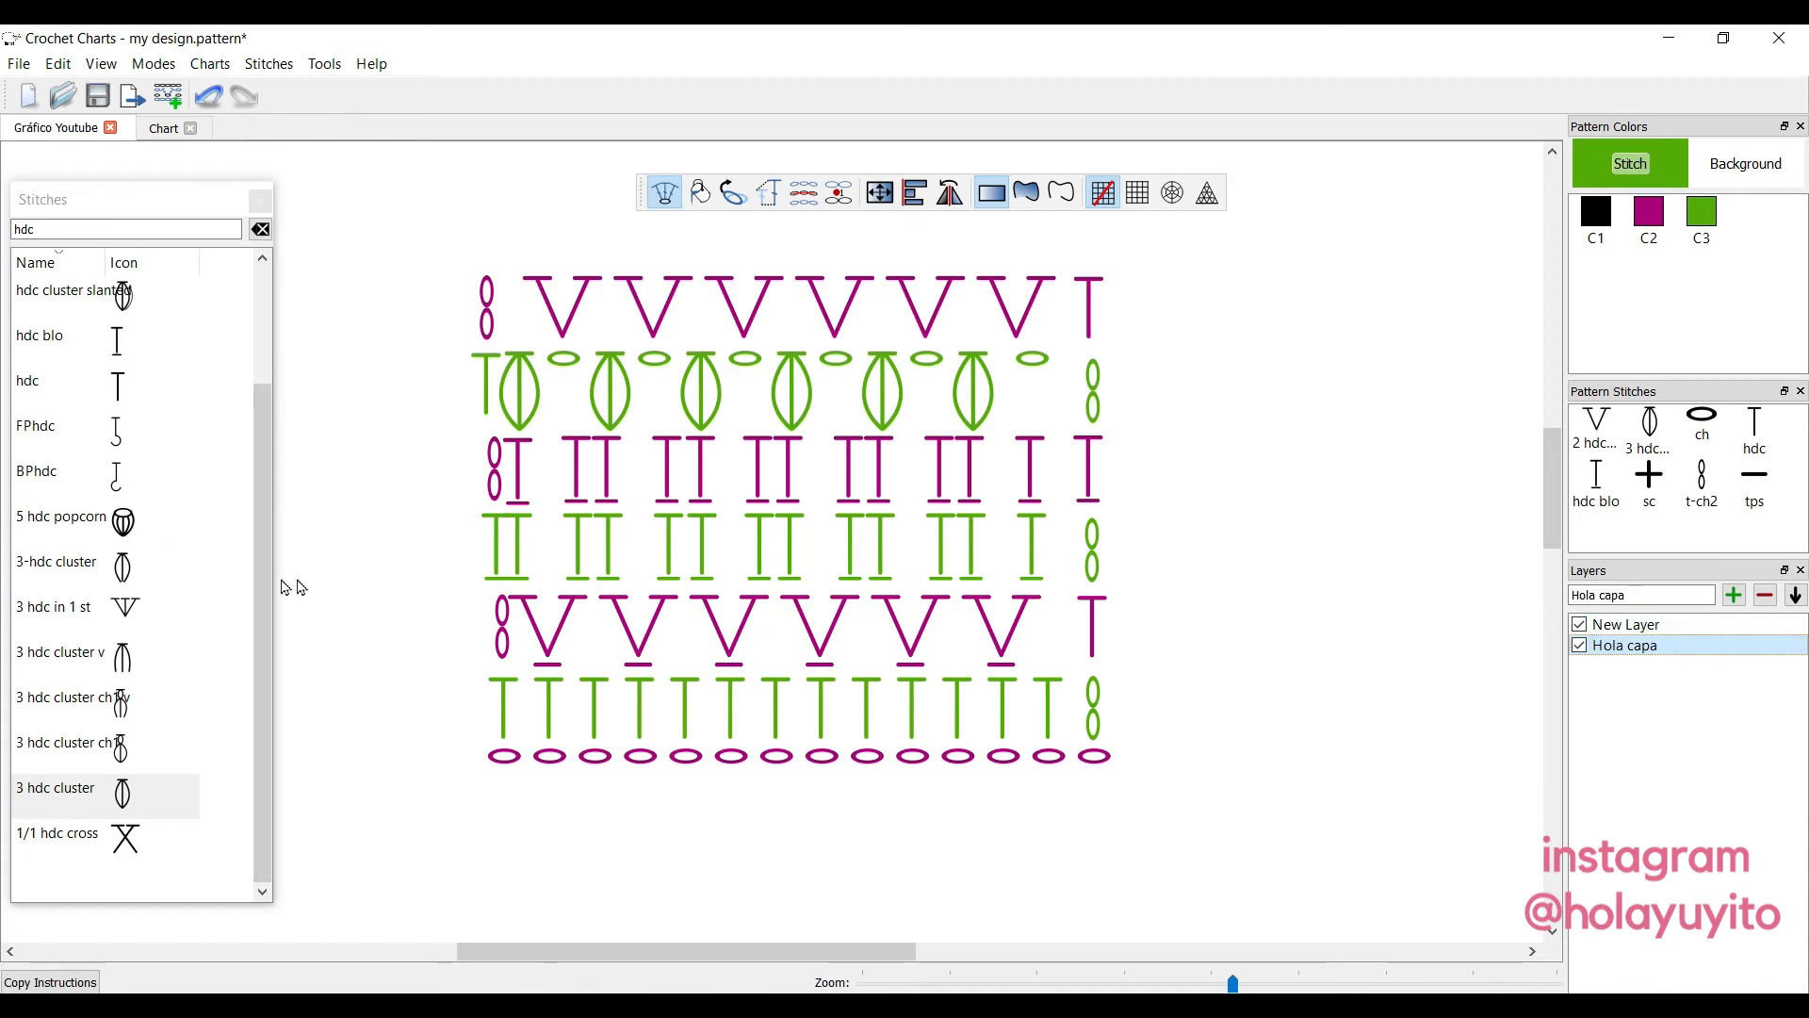
Place four green 5 hdc popcorn stitches to the right of the chart on the Hola capa layer.
click(235, 529)
click(1193, 379)
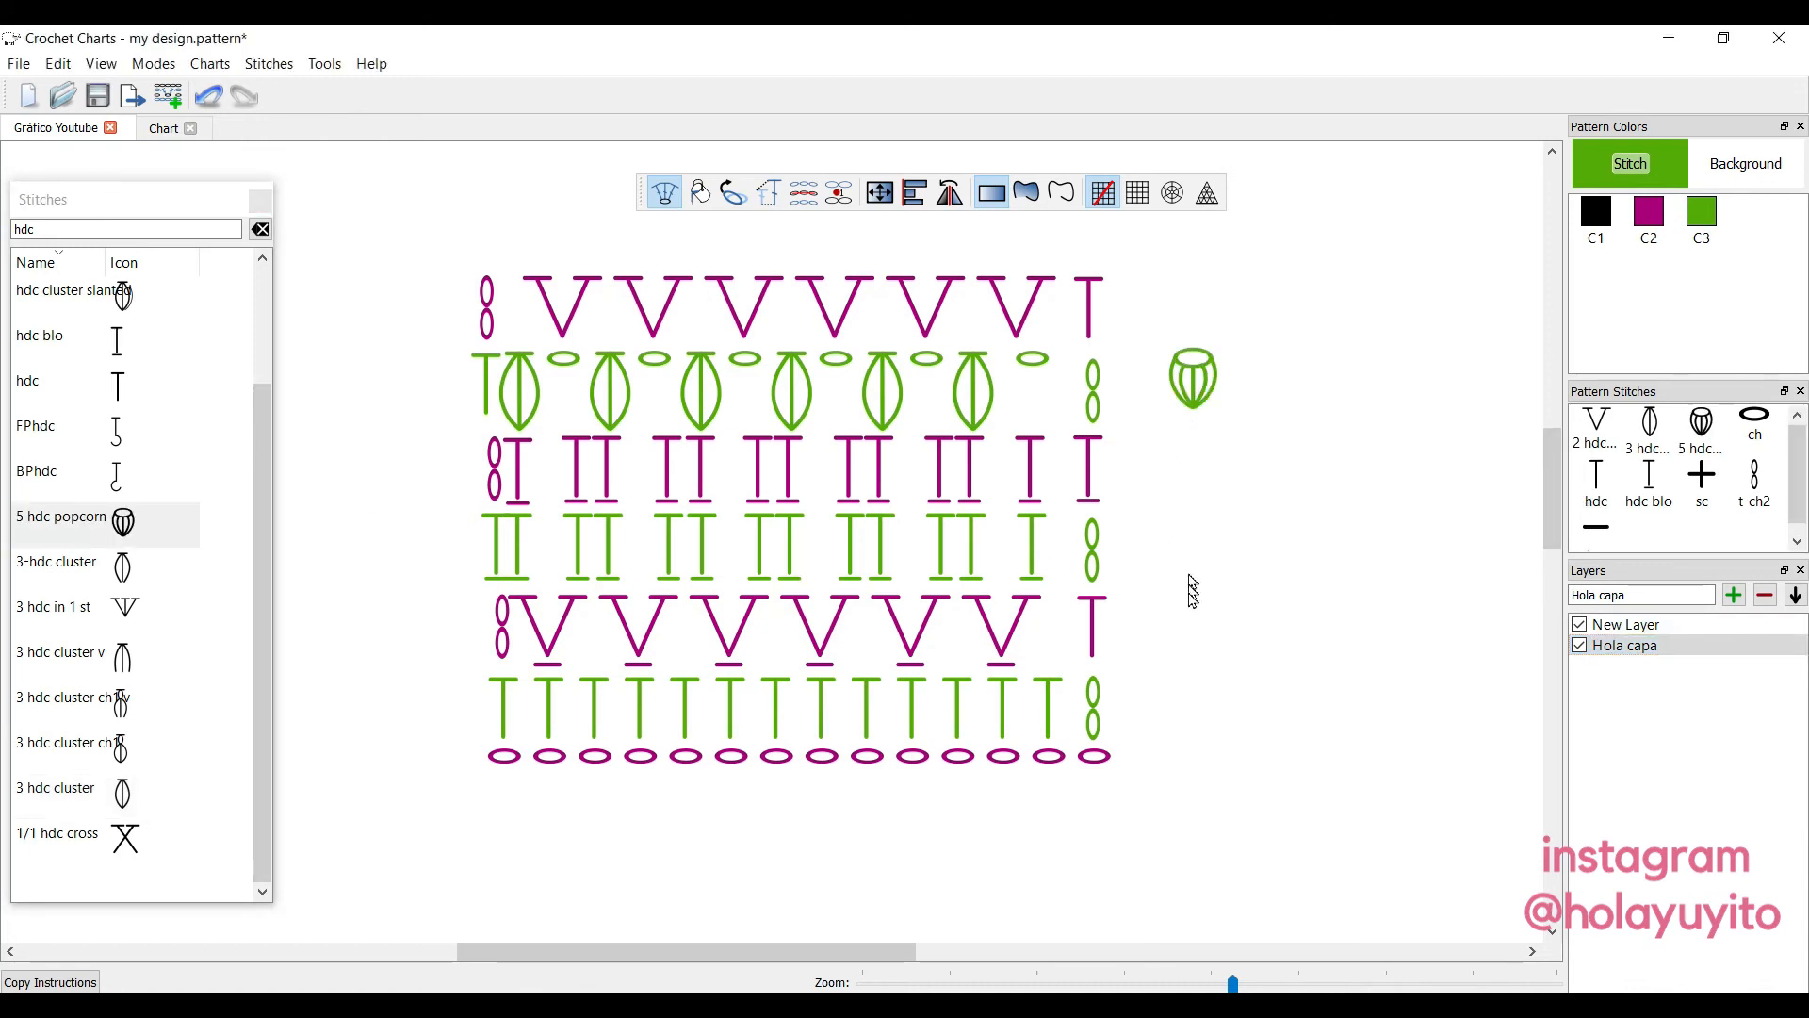
click(1187, 600)
click(1159, 504)
click(1260, 424)
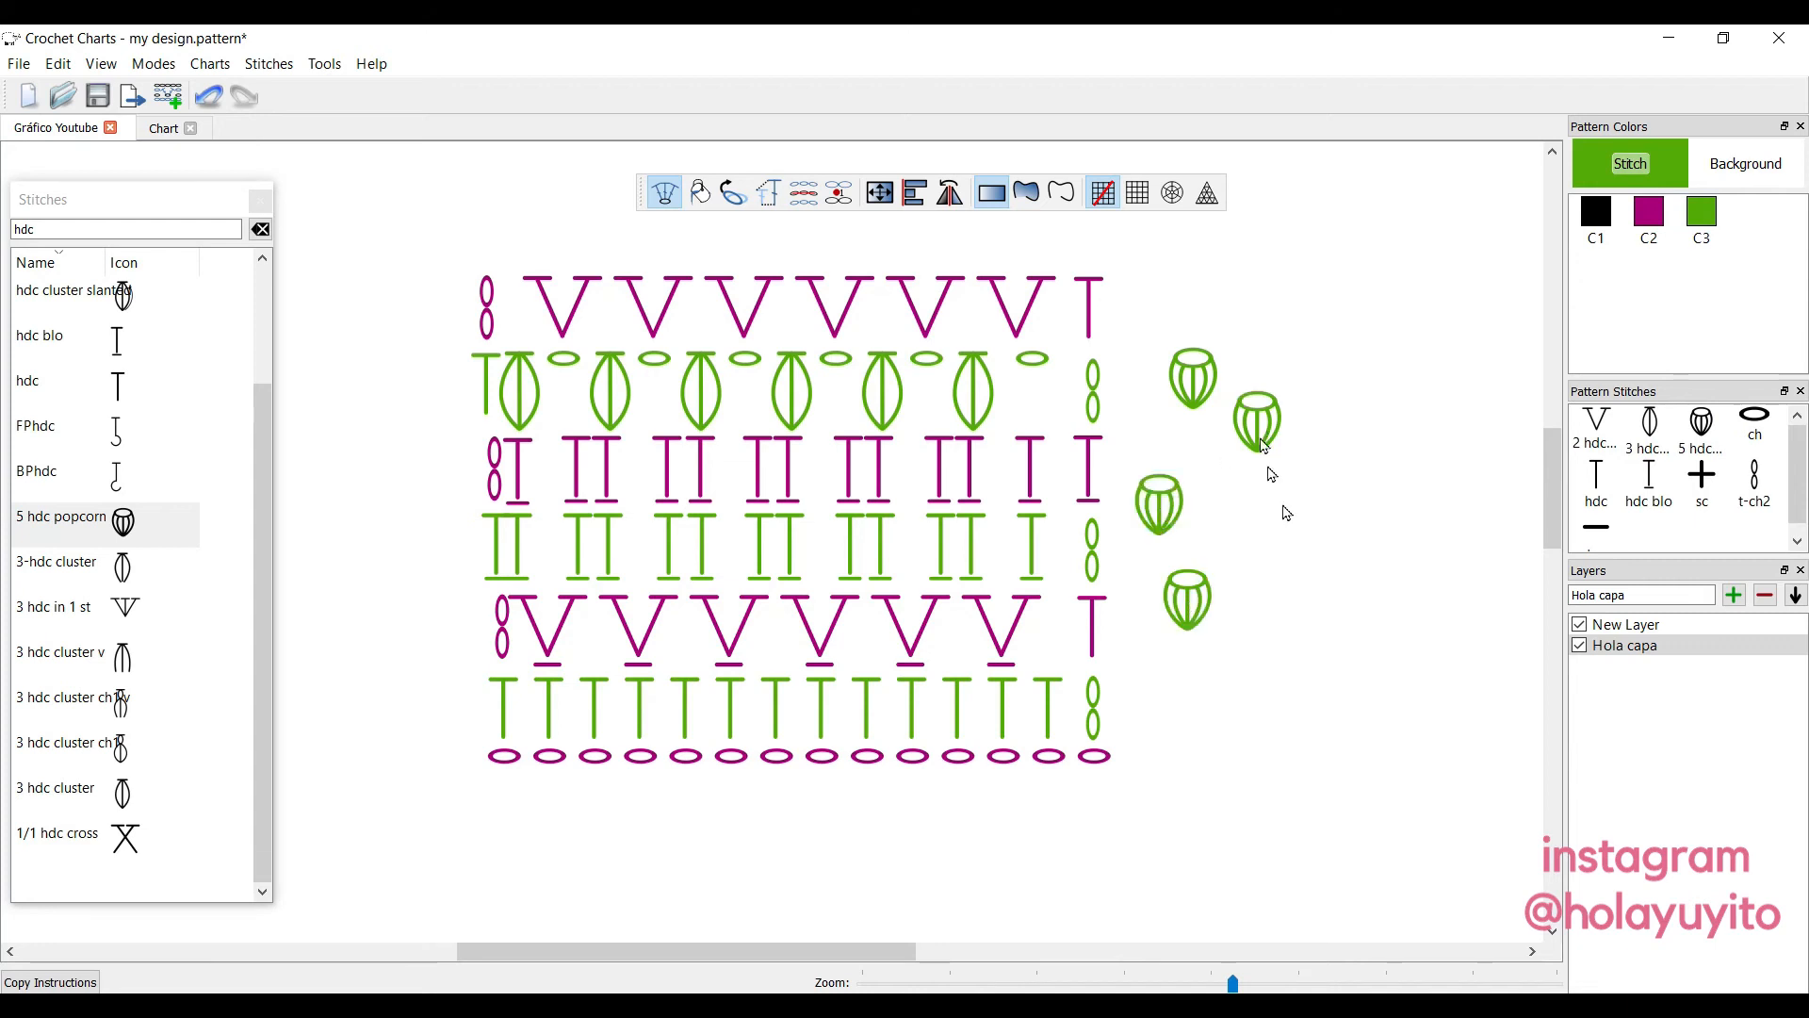
Toggle the visibility of Hola capa, and make New Layer active to check which stitches can be selected on it.
click(1580, 647)
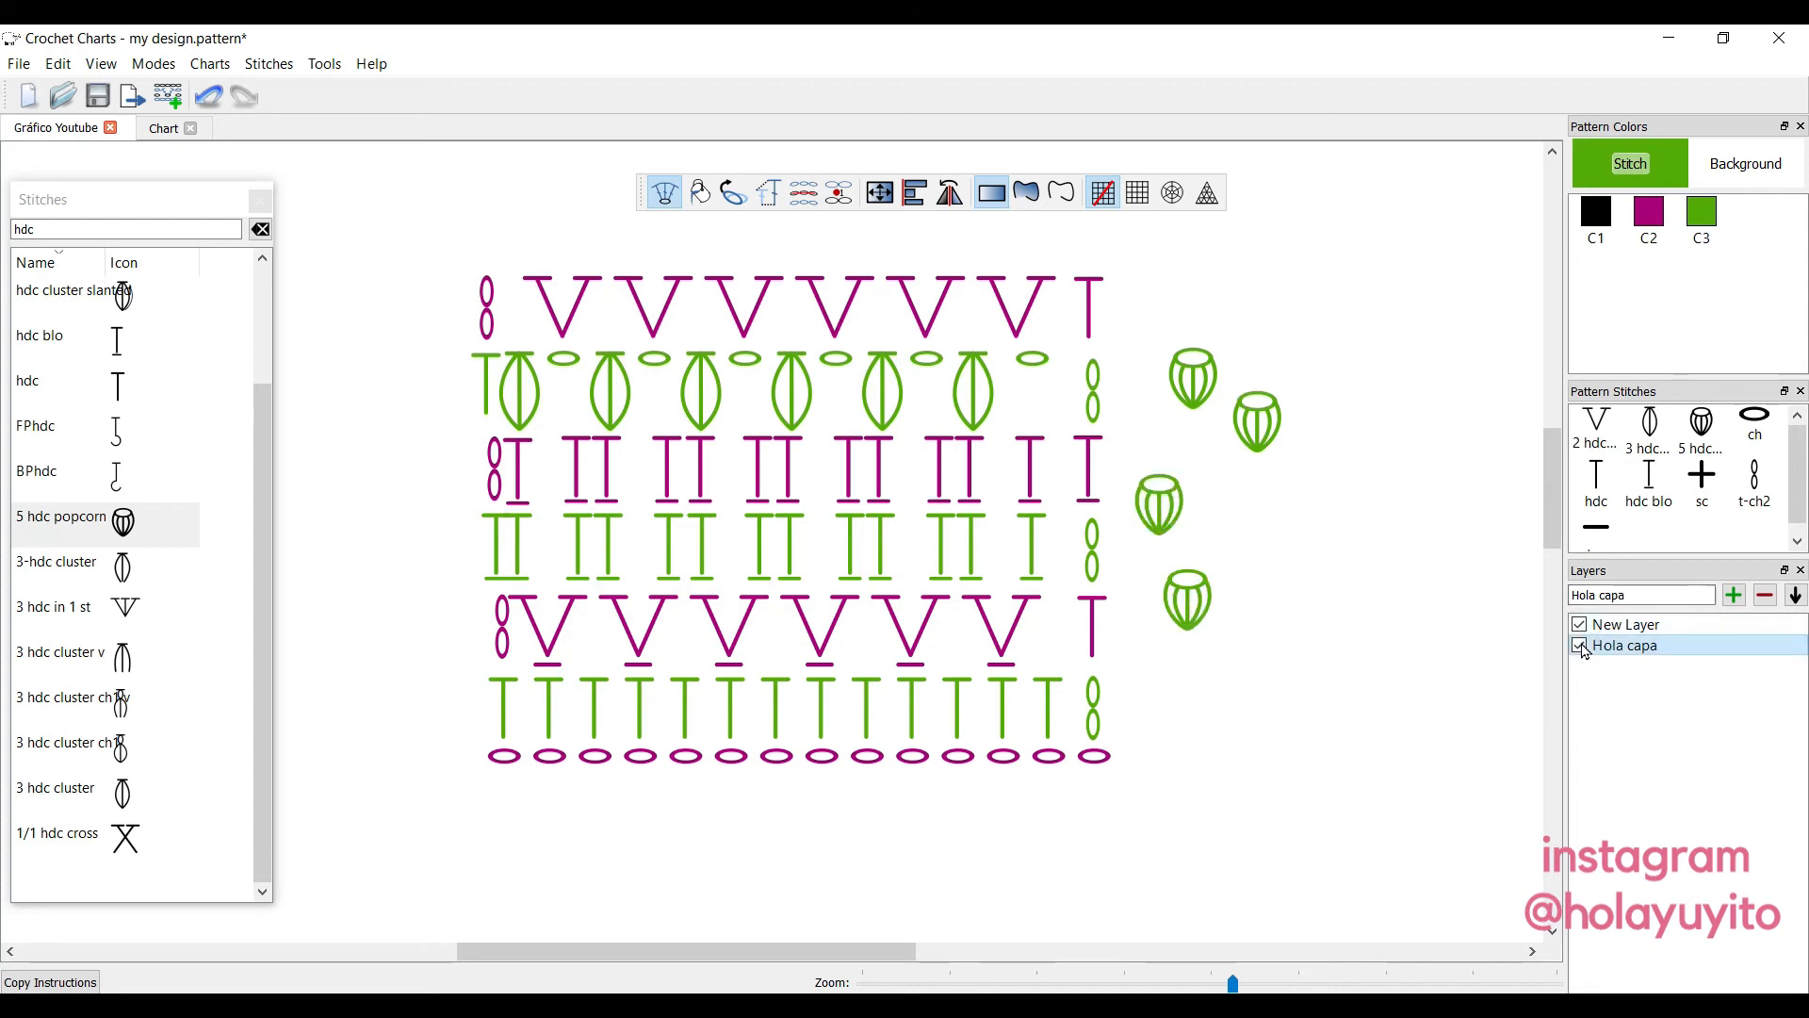
click(1580, 646)
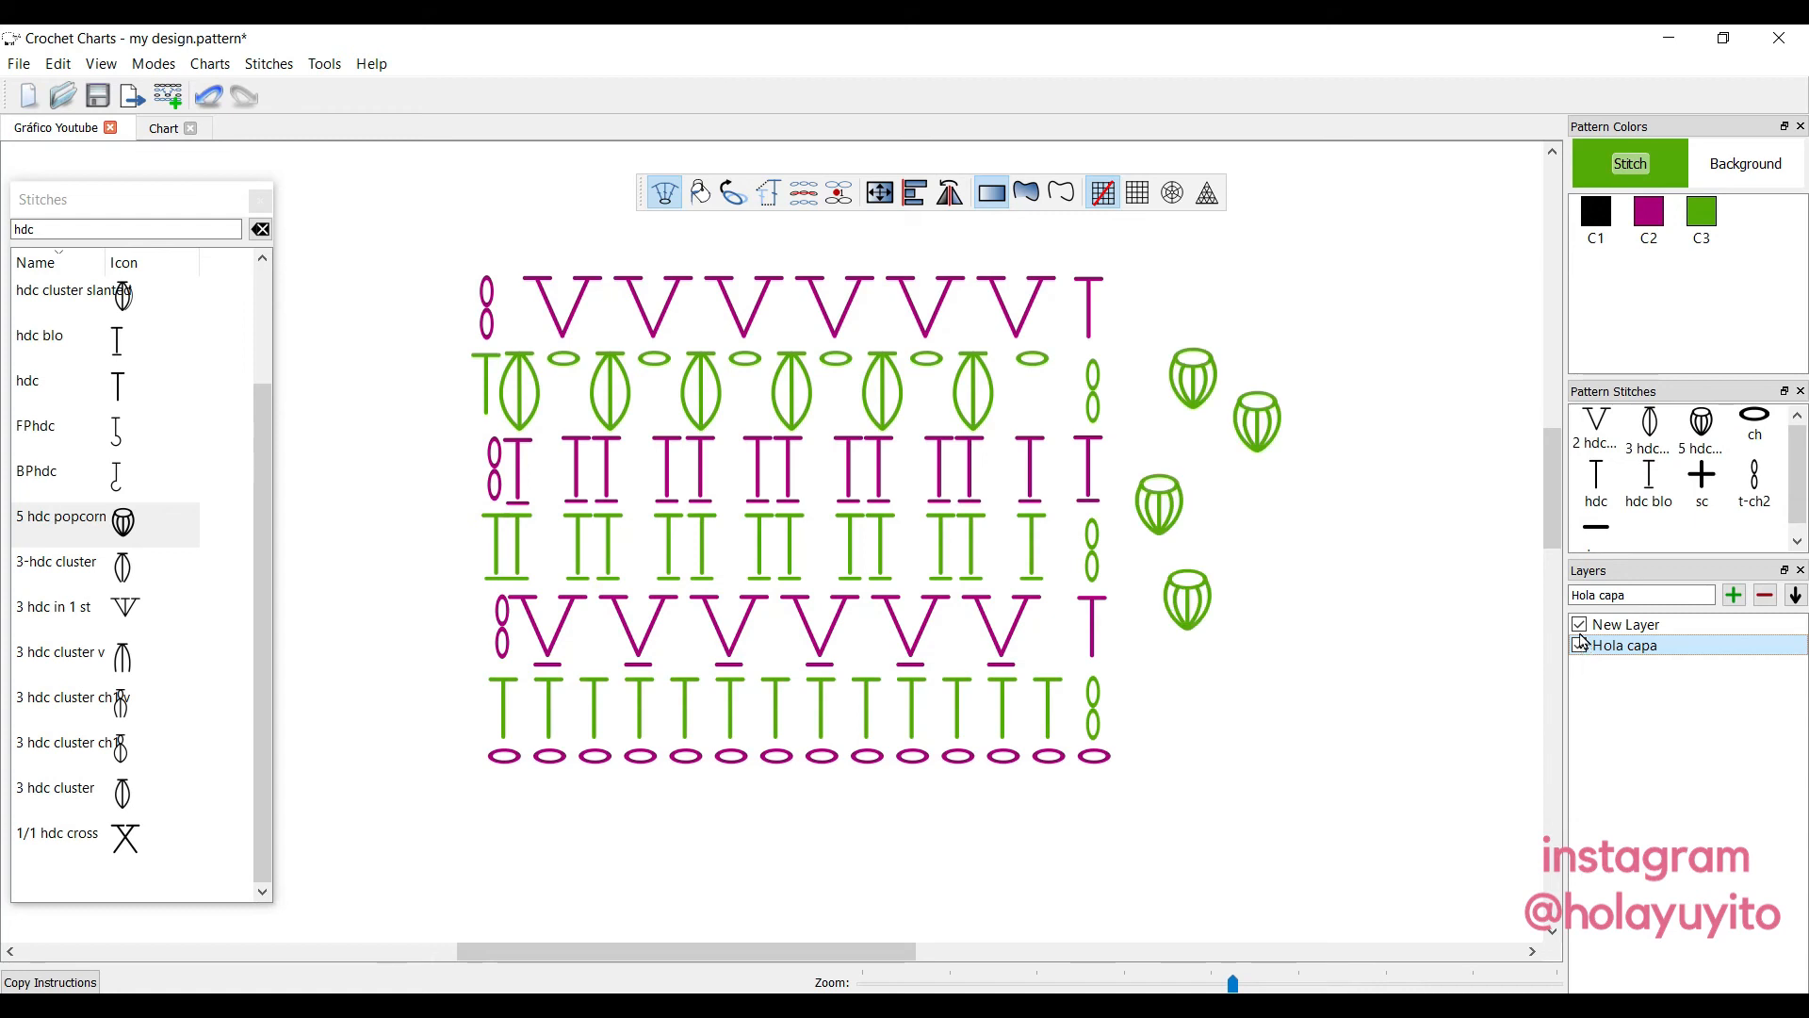
click(1682, 627)
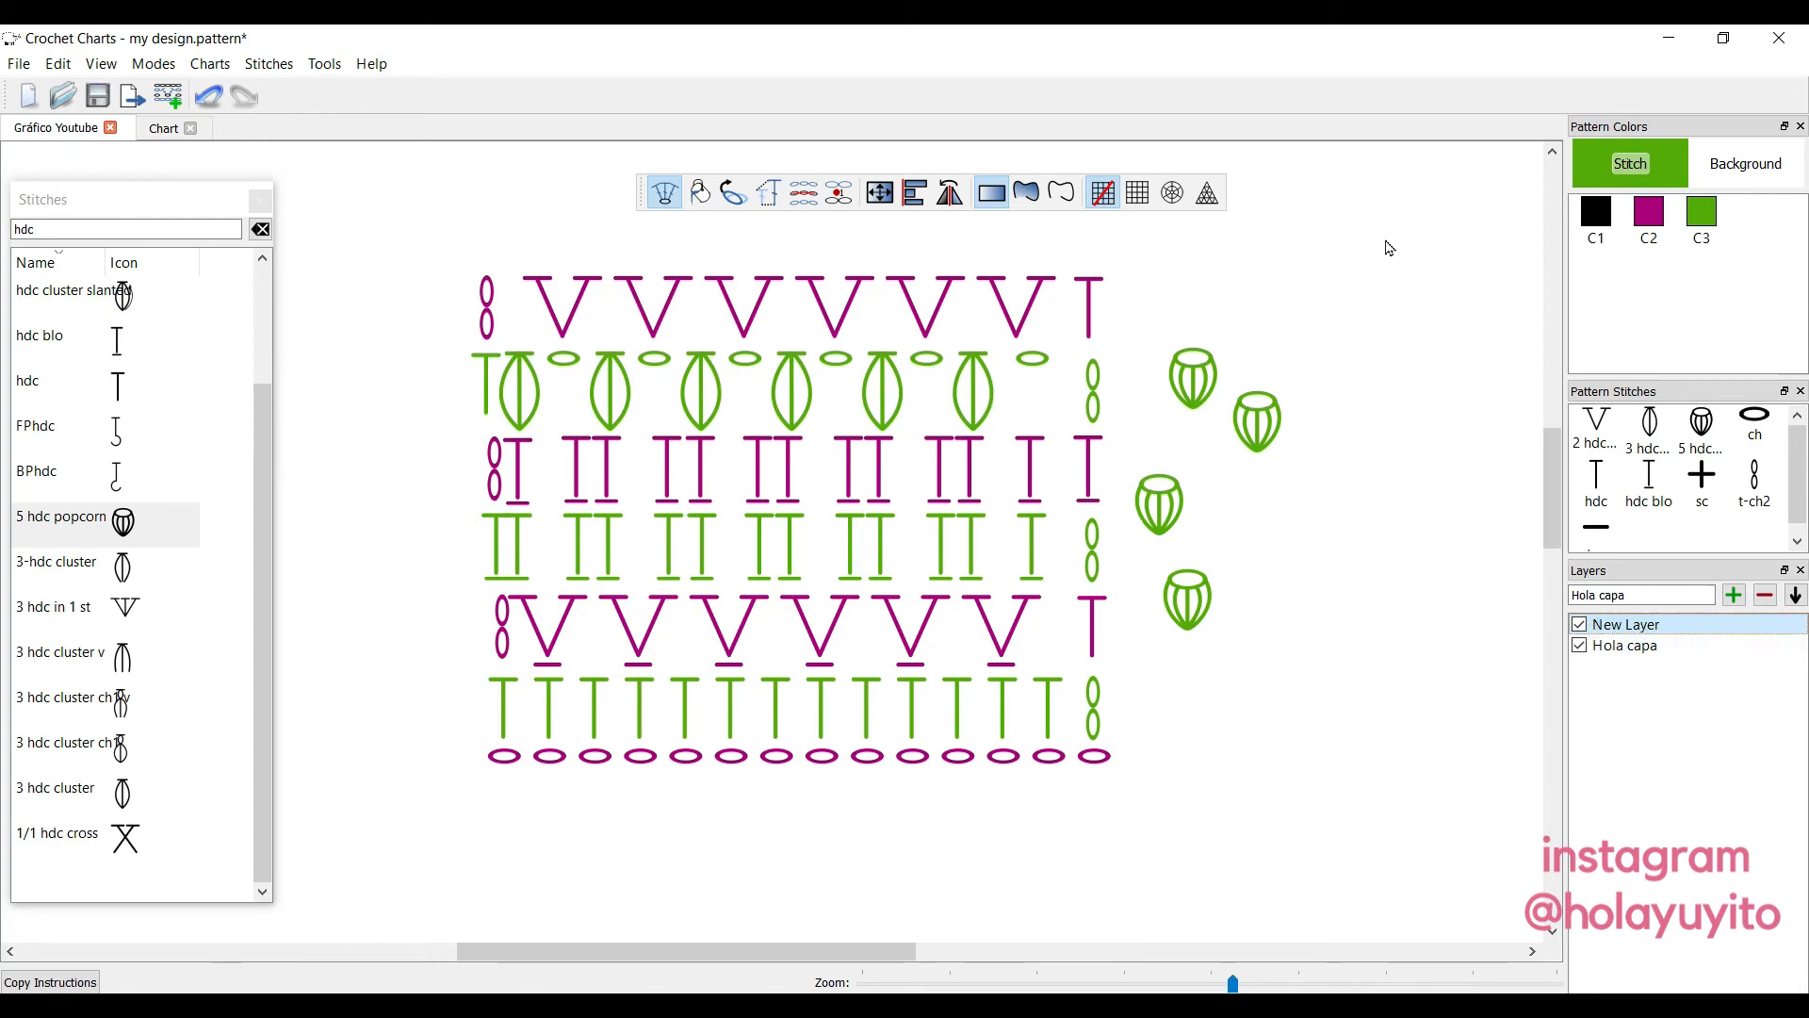
drag(1385, 241, 414, 869)
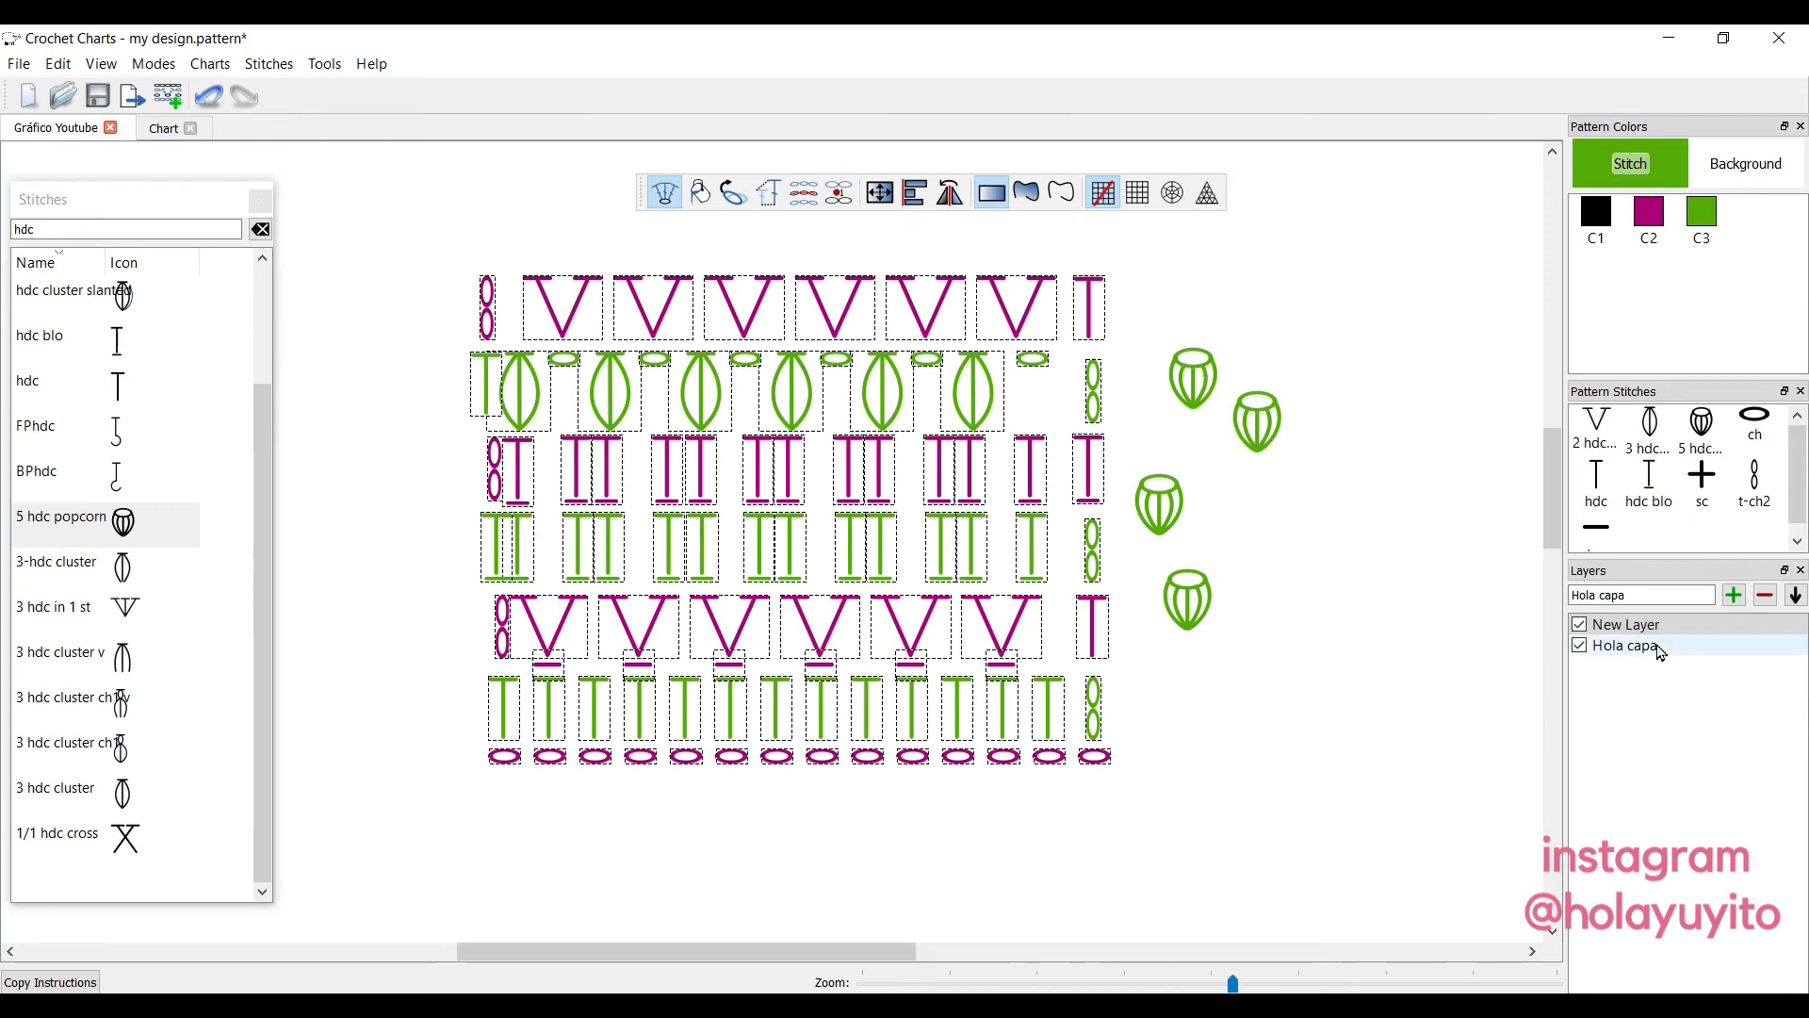
click(1363, 578)
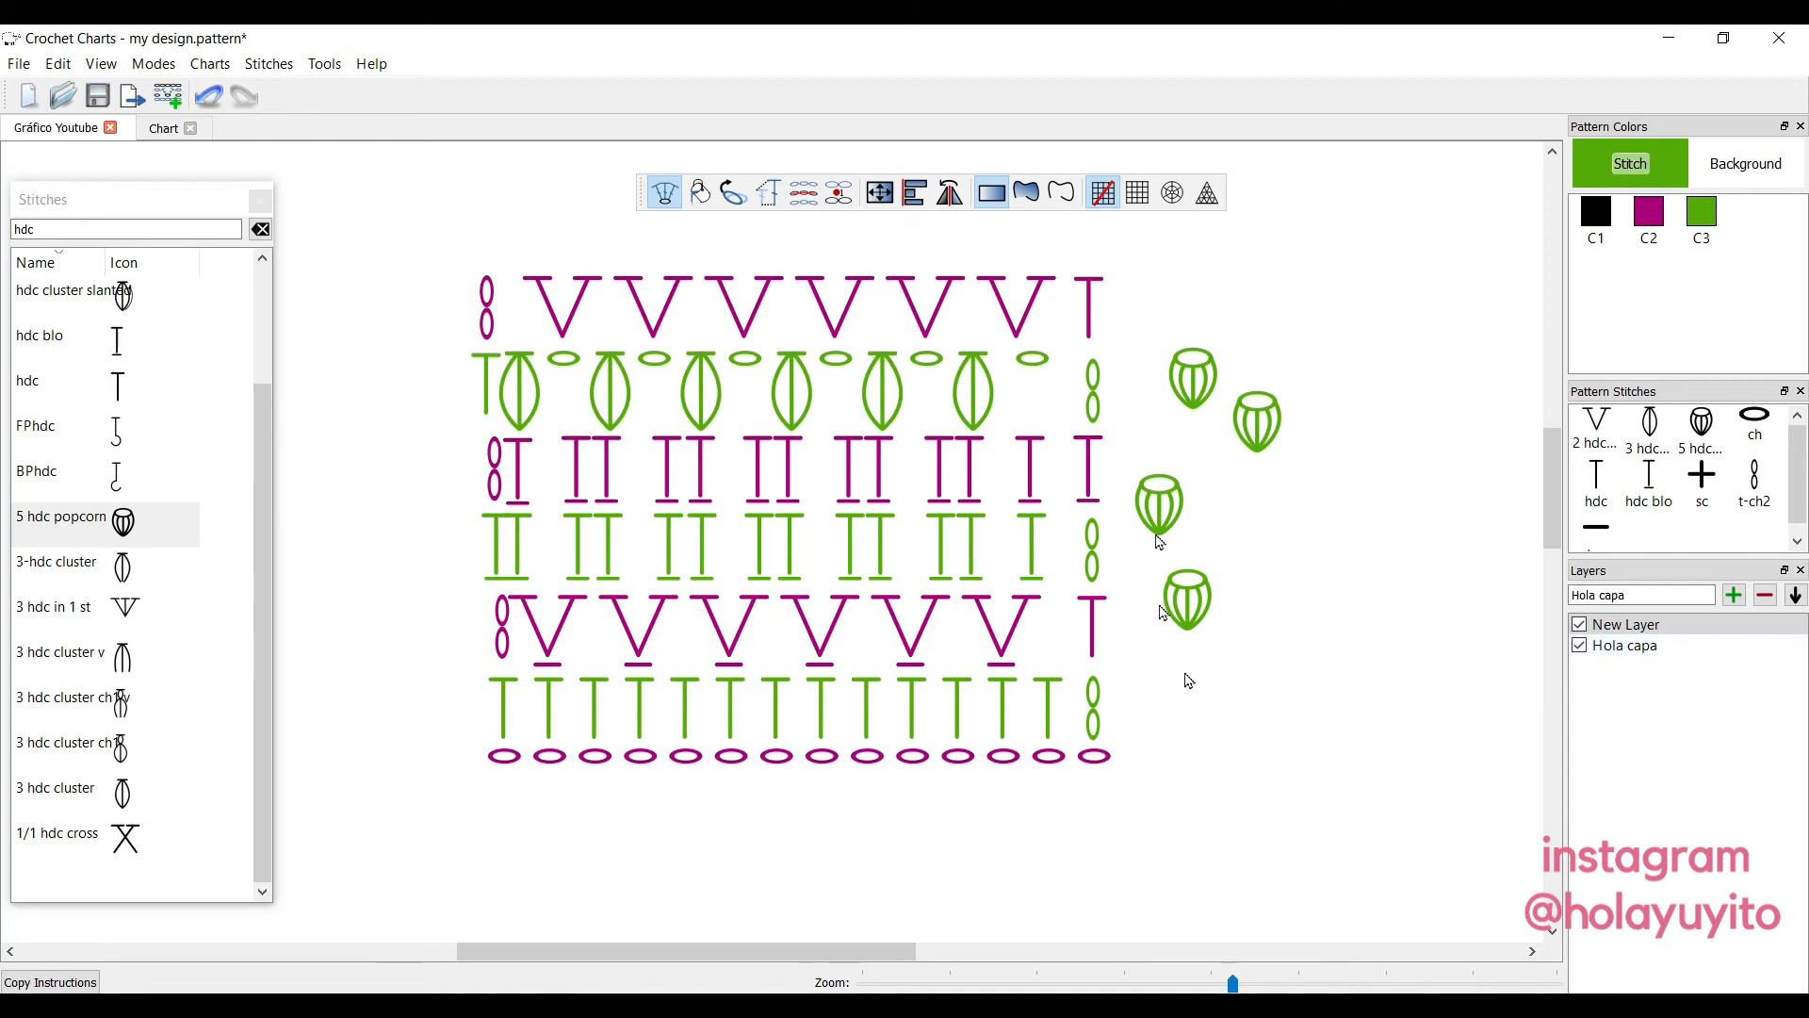
Remove the Hola capa layer with its popcorn stitches, and delete the stray popcorn placed beside the chart.
click(1662, 649)
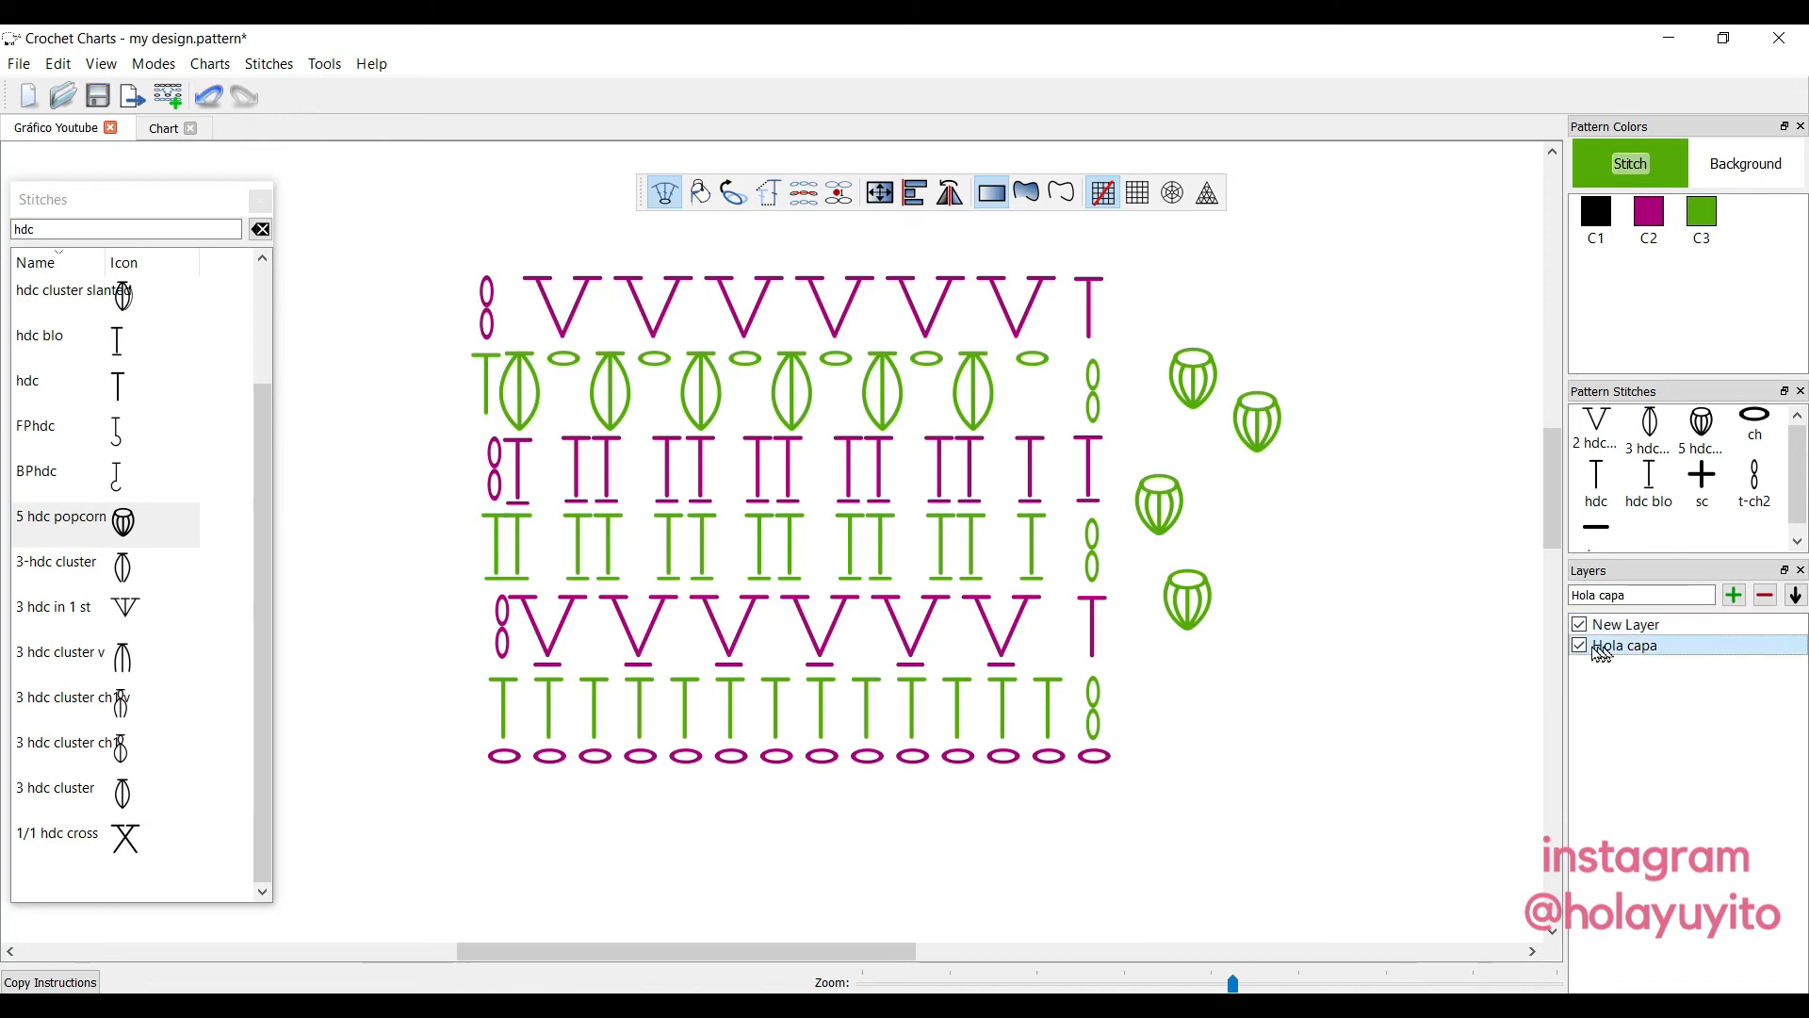
click(1768, 601)
click(1361, 506)
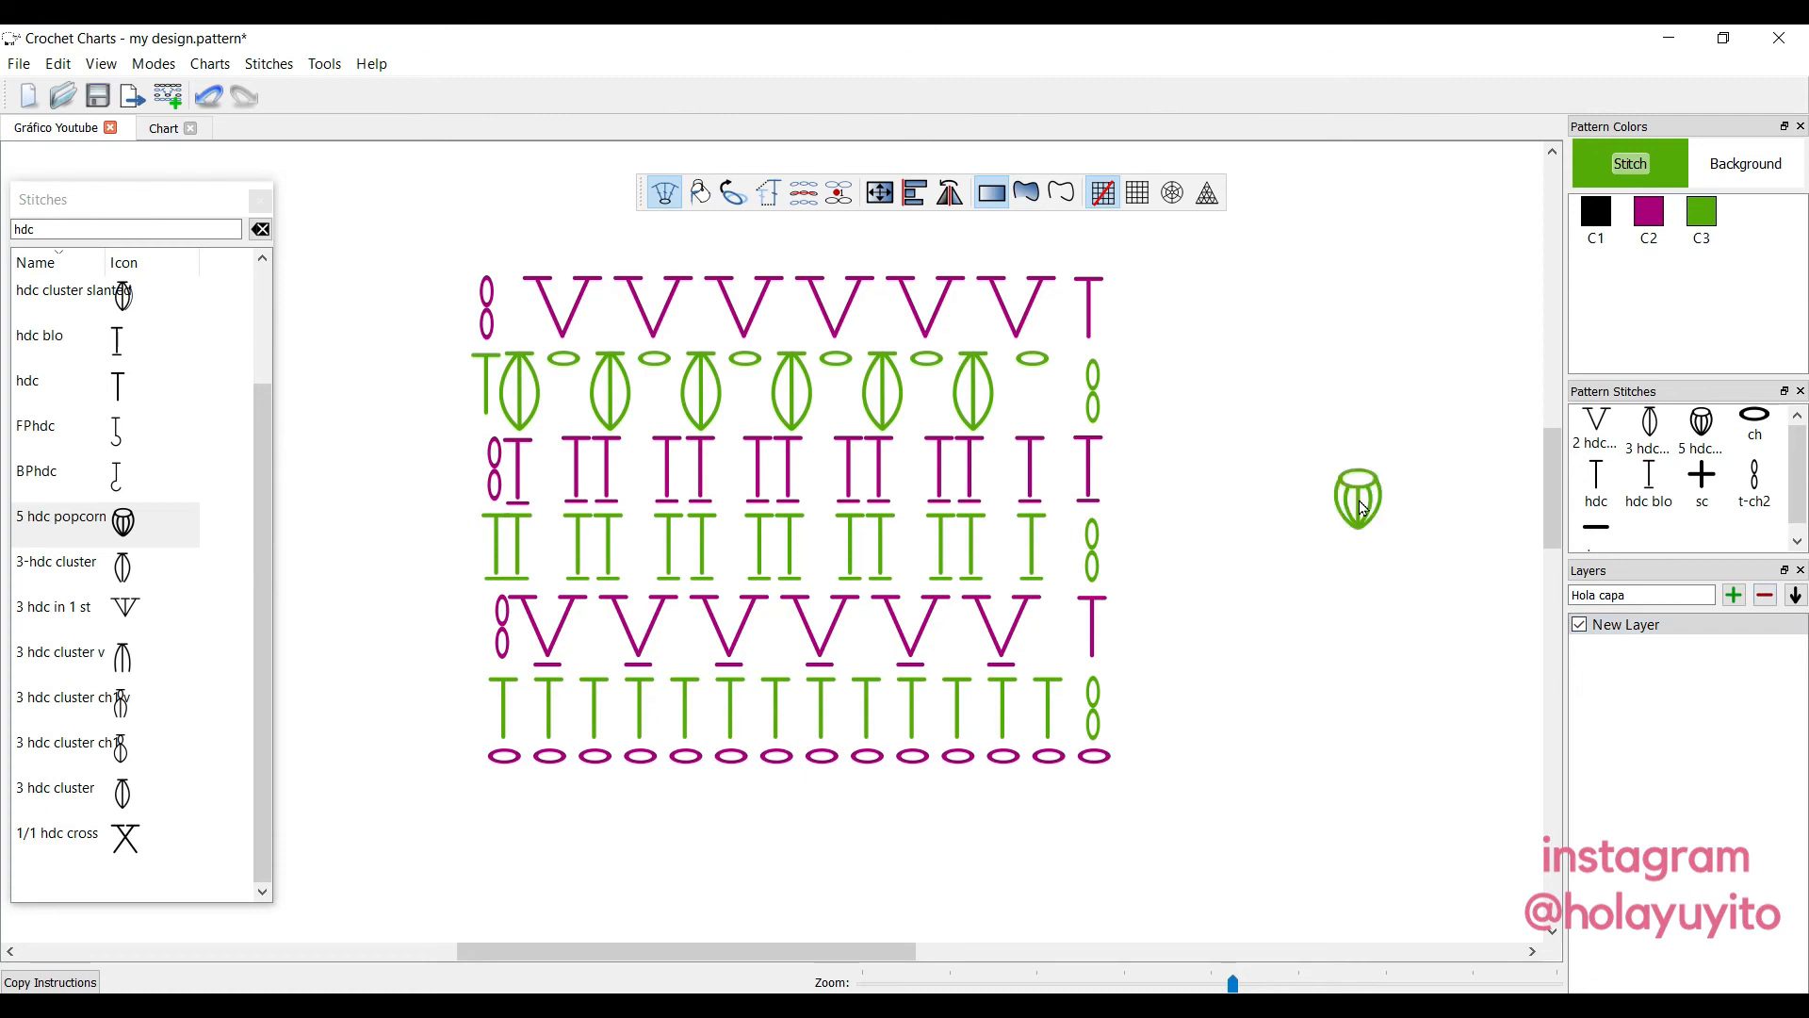
drag(1413, 435, 1284, 597)
key(Delete)
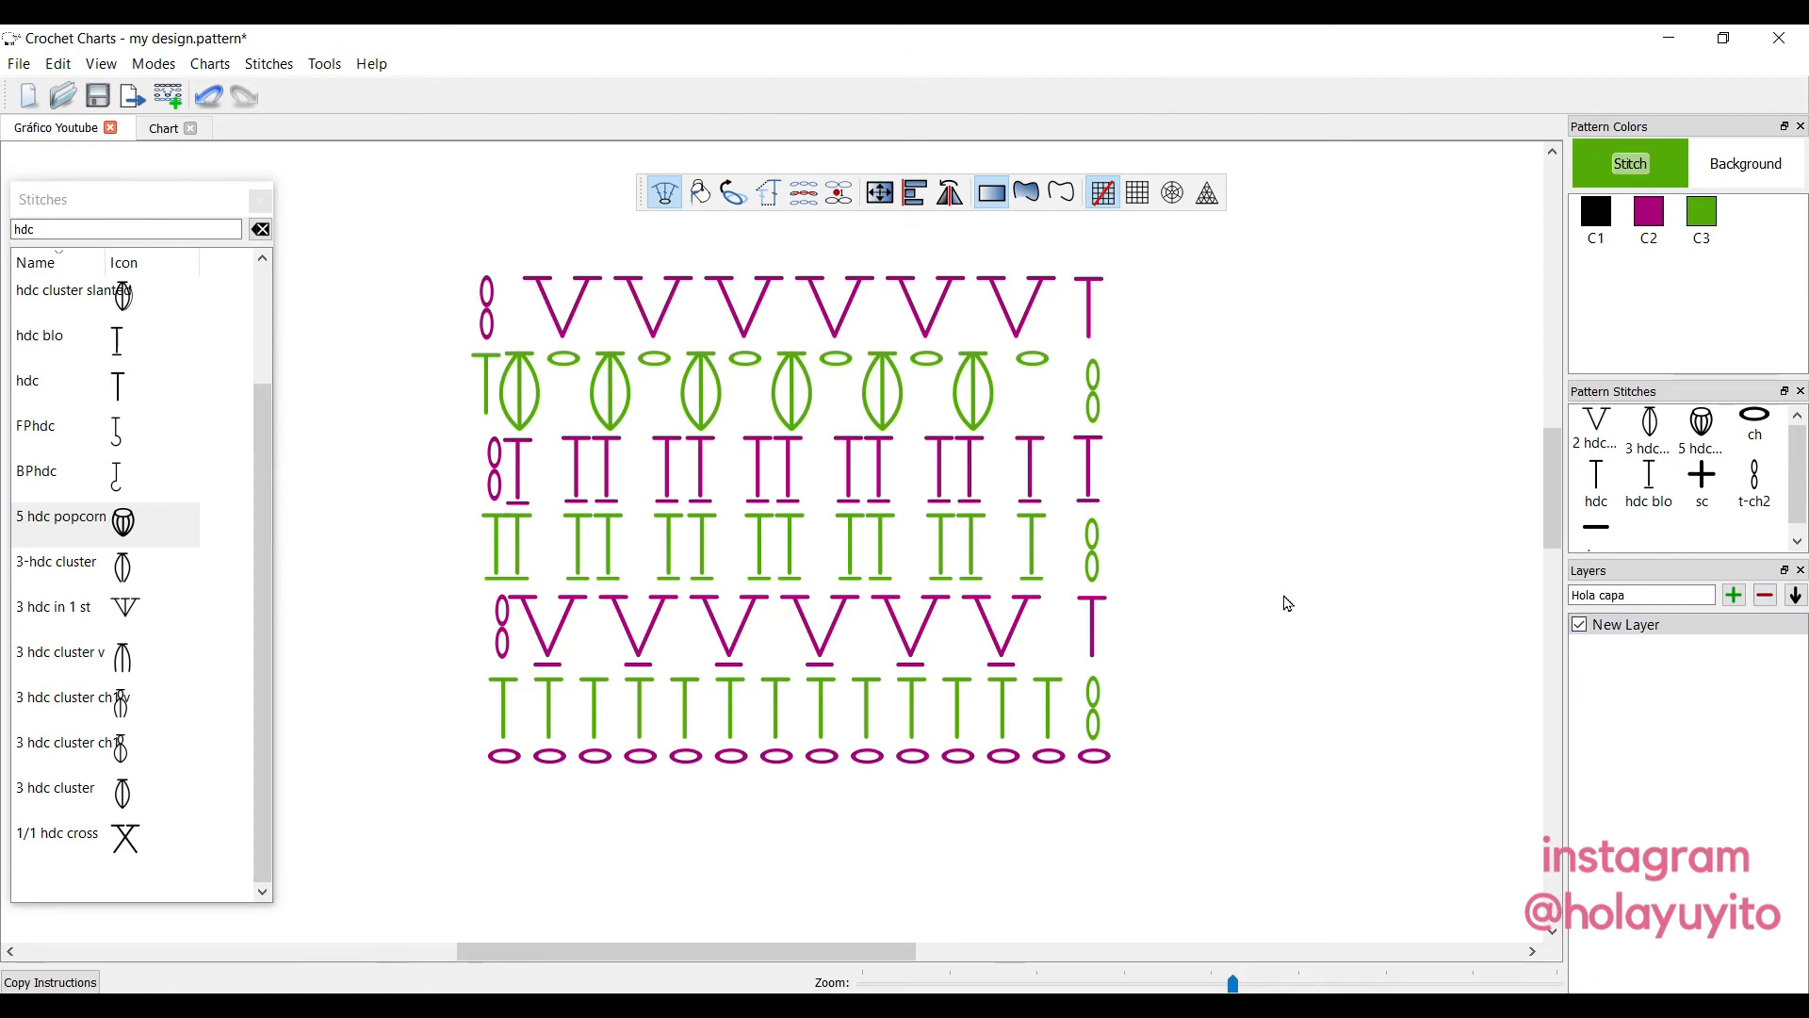
Dock the floating toolbar beside the main toolbar and close the Stitches library.
drag(643, 193, 358, 113)
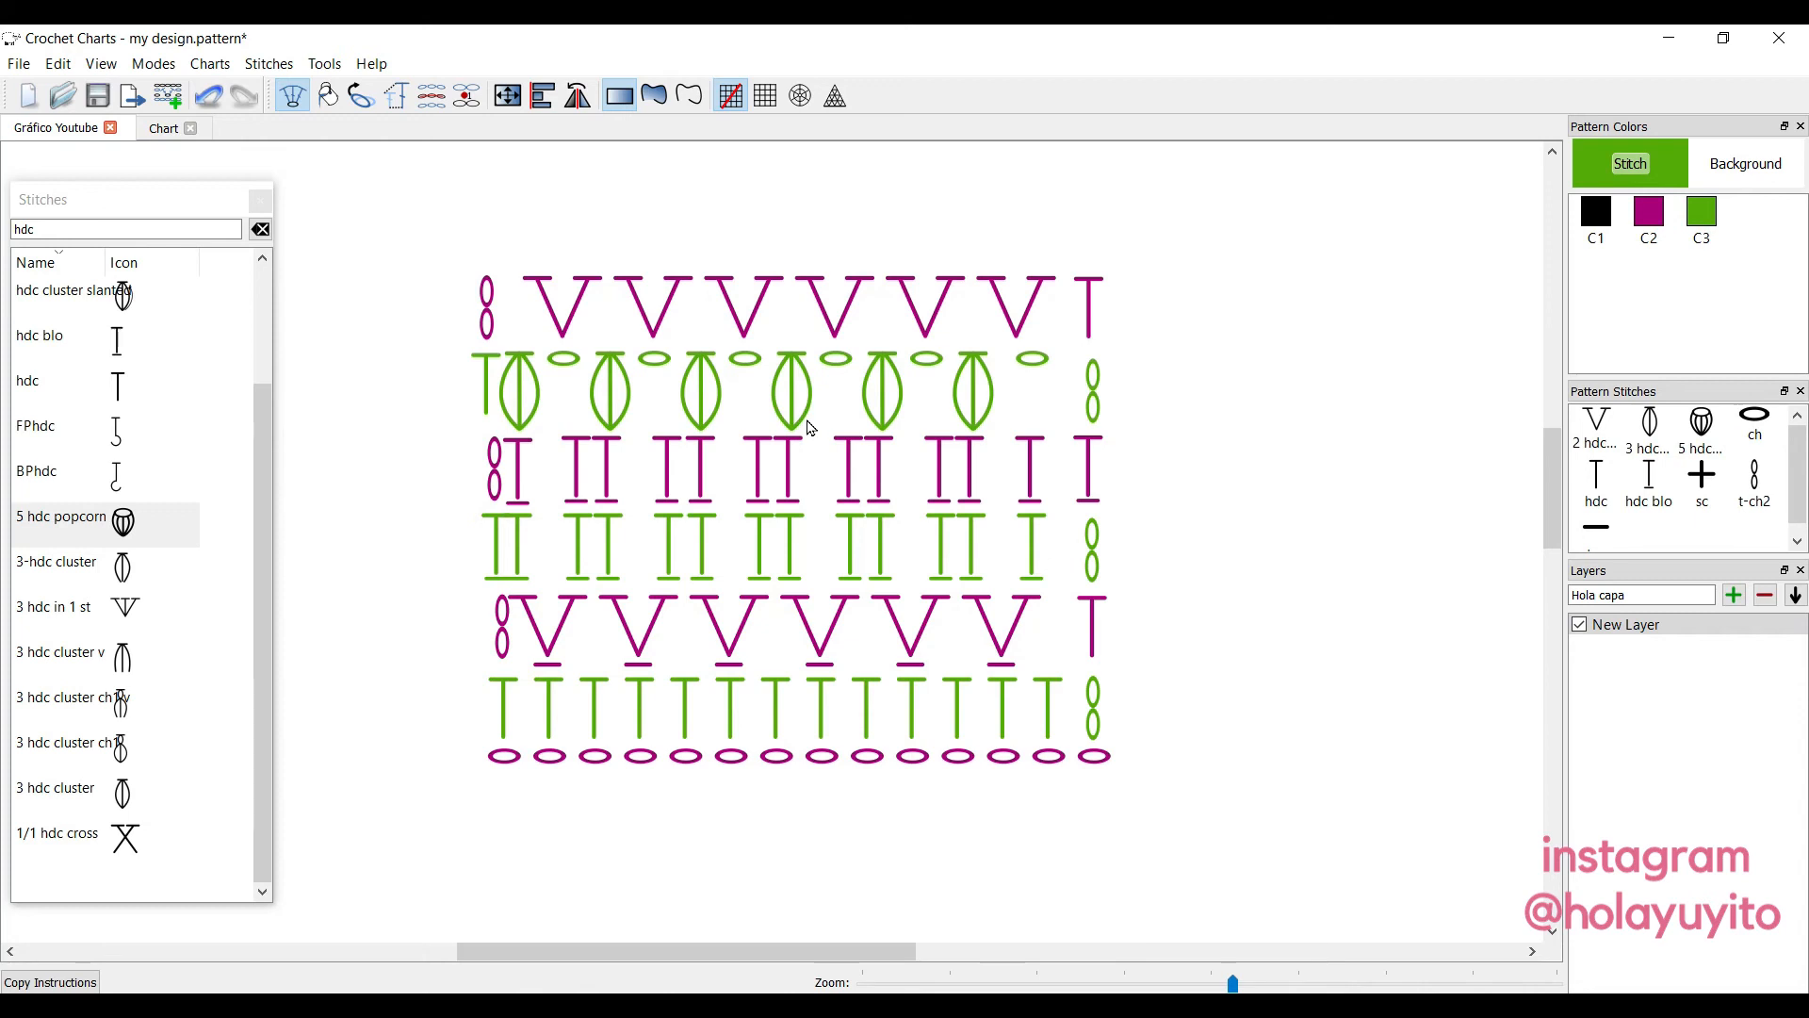
click(259, 201)
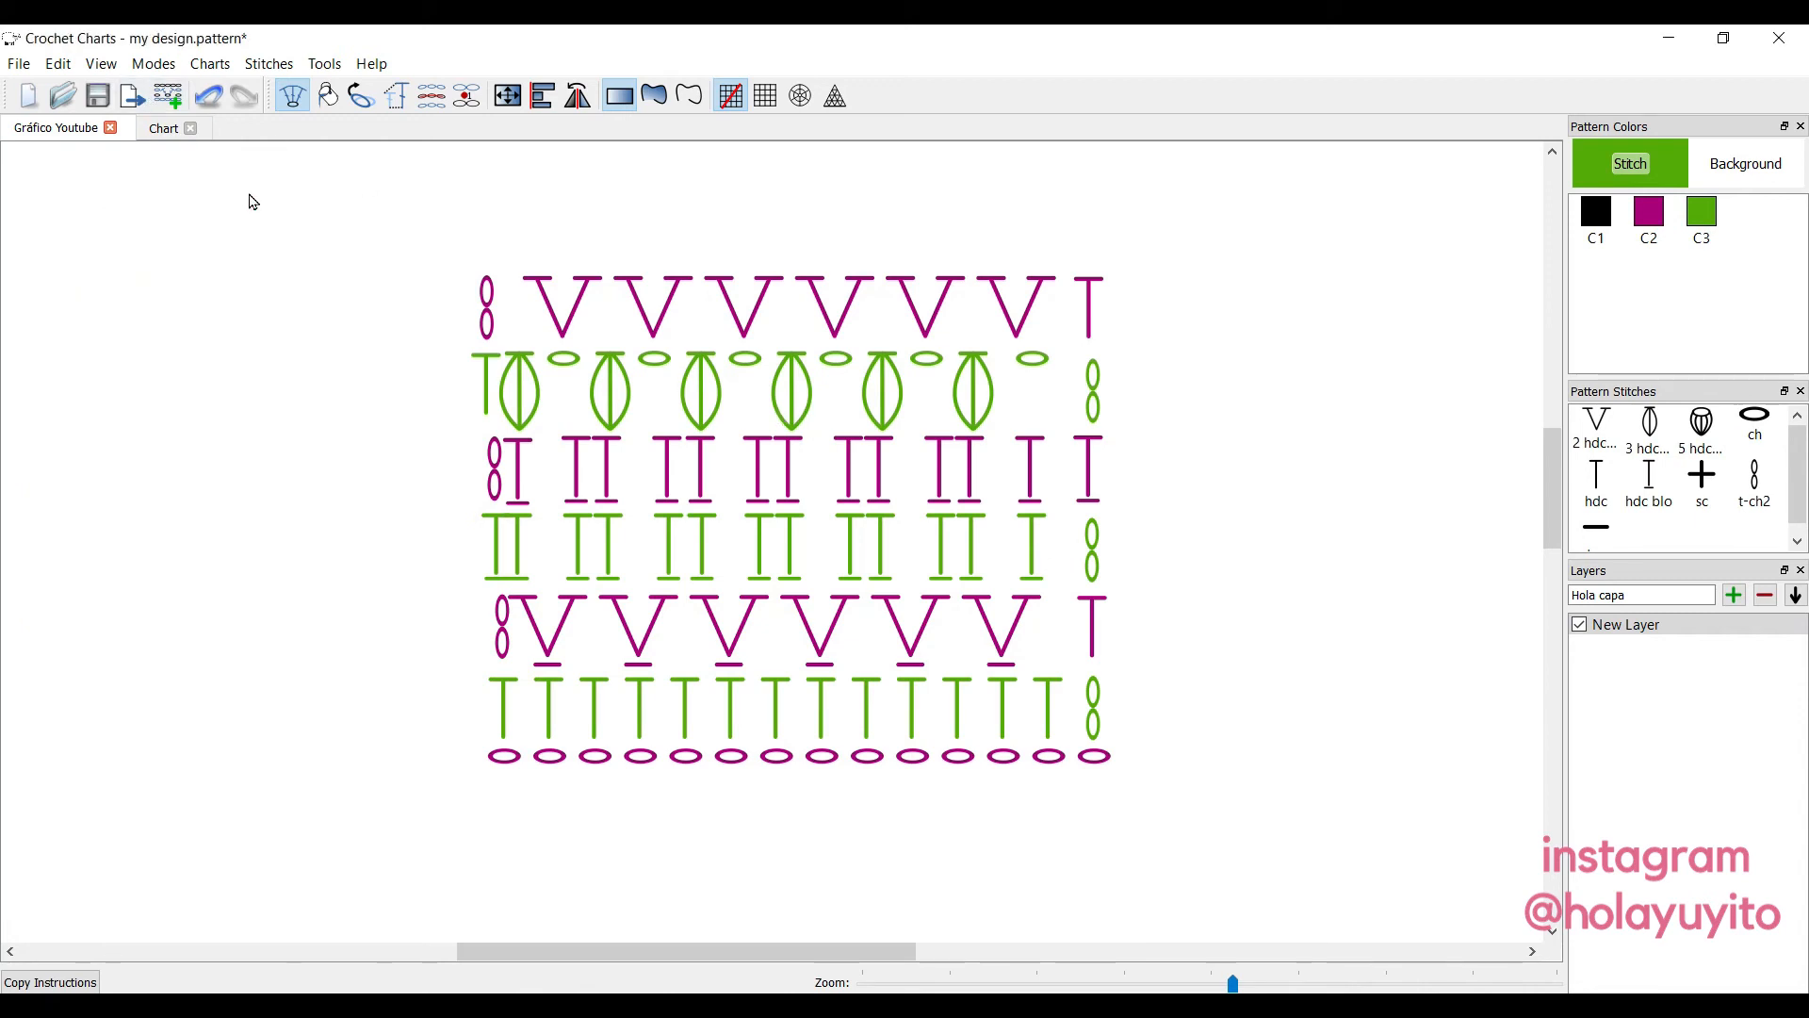
Save the pattern in the Documents folder under the file name Youtube.pattern.
click(101, 102)
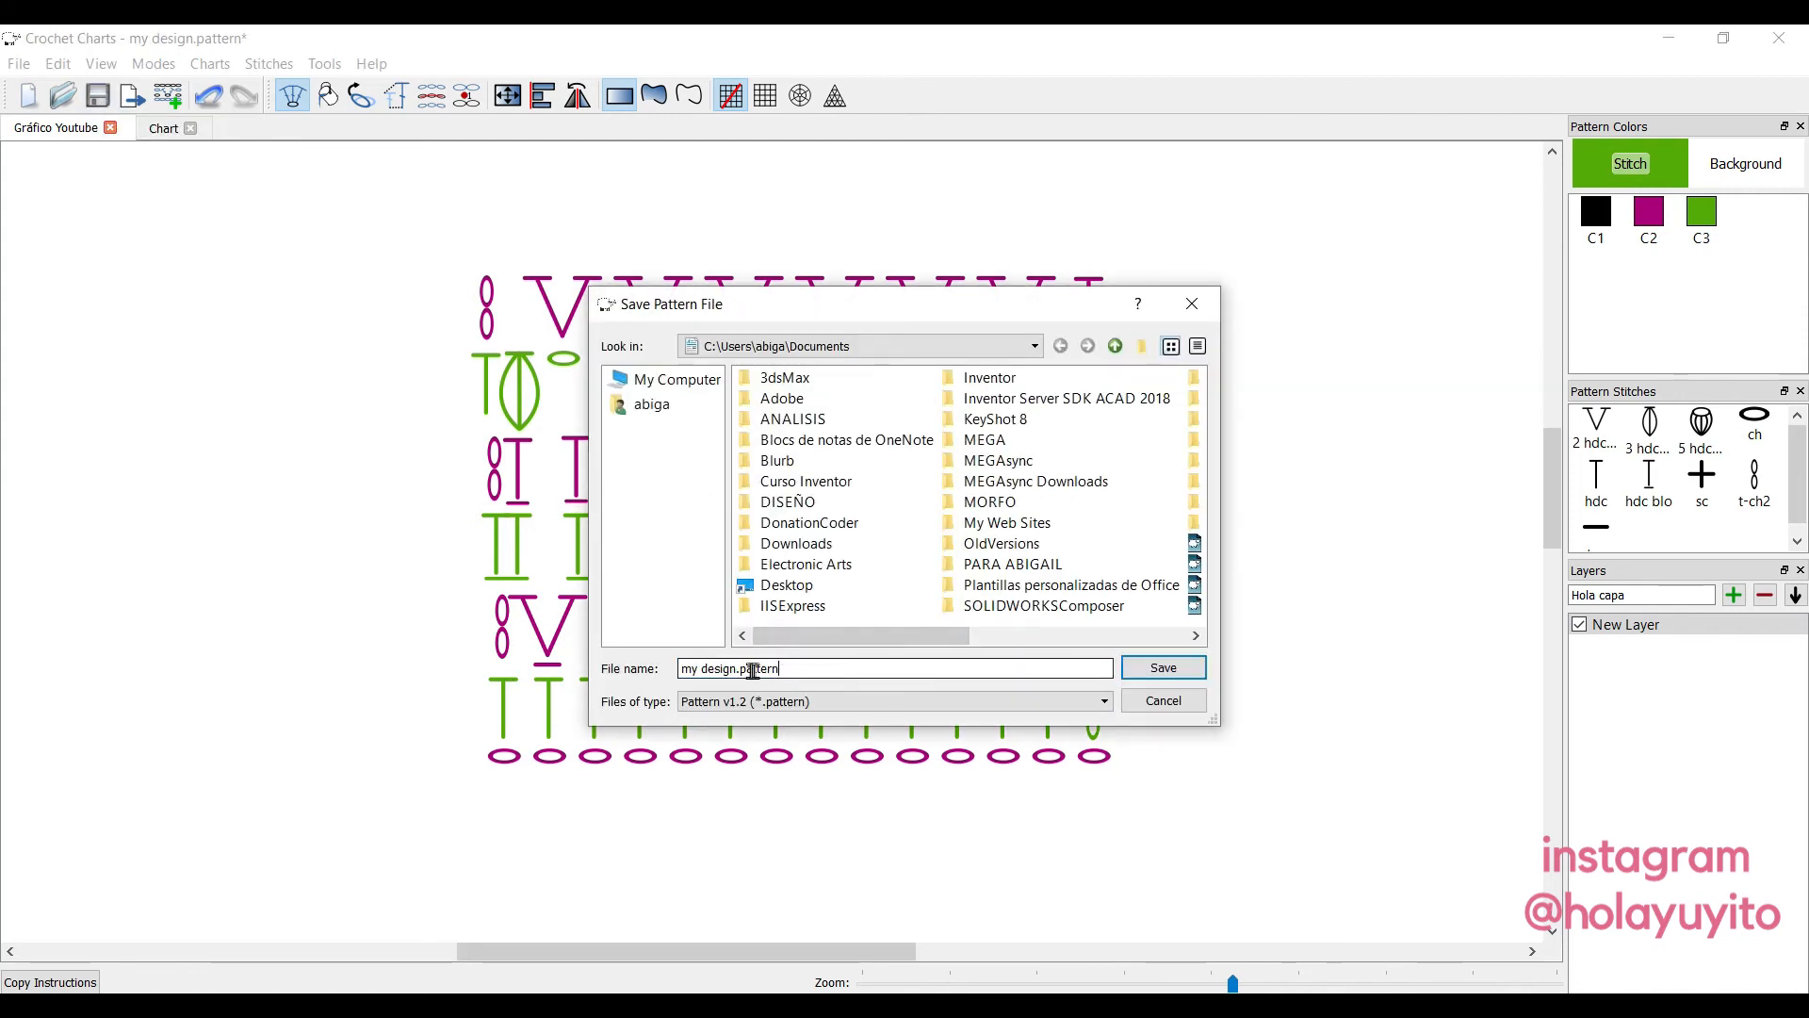
key(BackSpace)
key(BackSpace)
key(BackSpace)
key(BackSpace)
key(BackSpace)
key(BackSpace)
key(BackSpace)
key(BackSpace)
key(BackSpace)
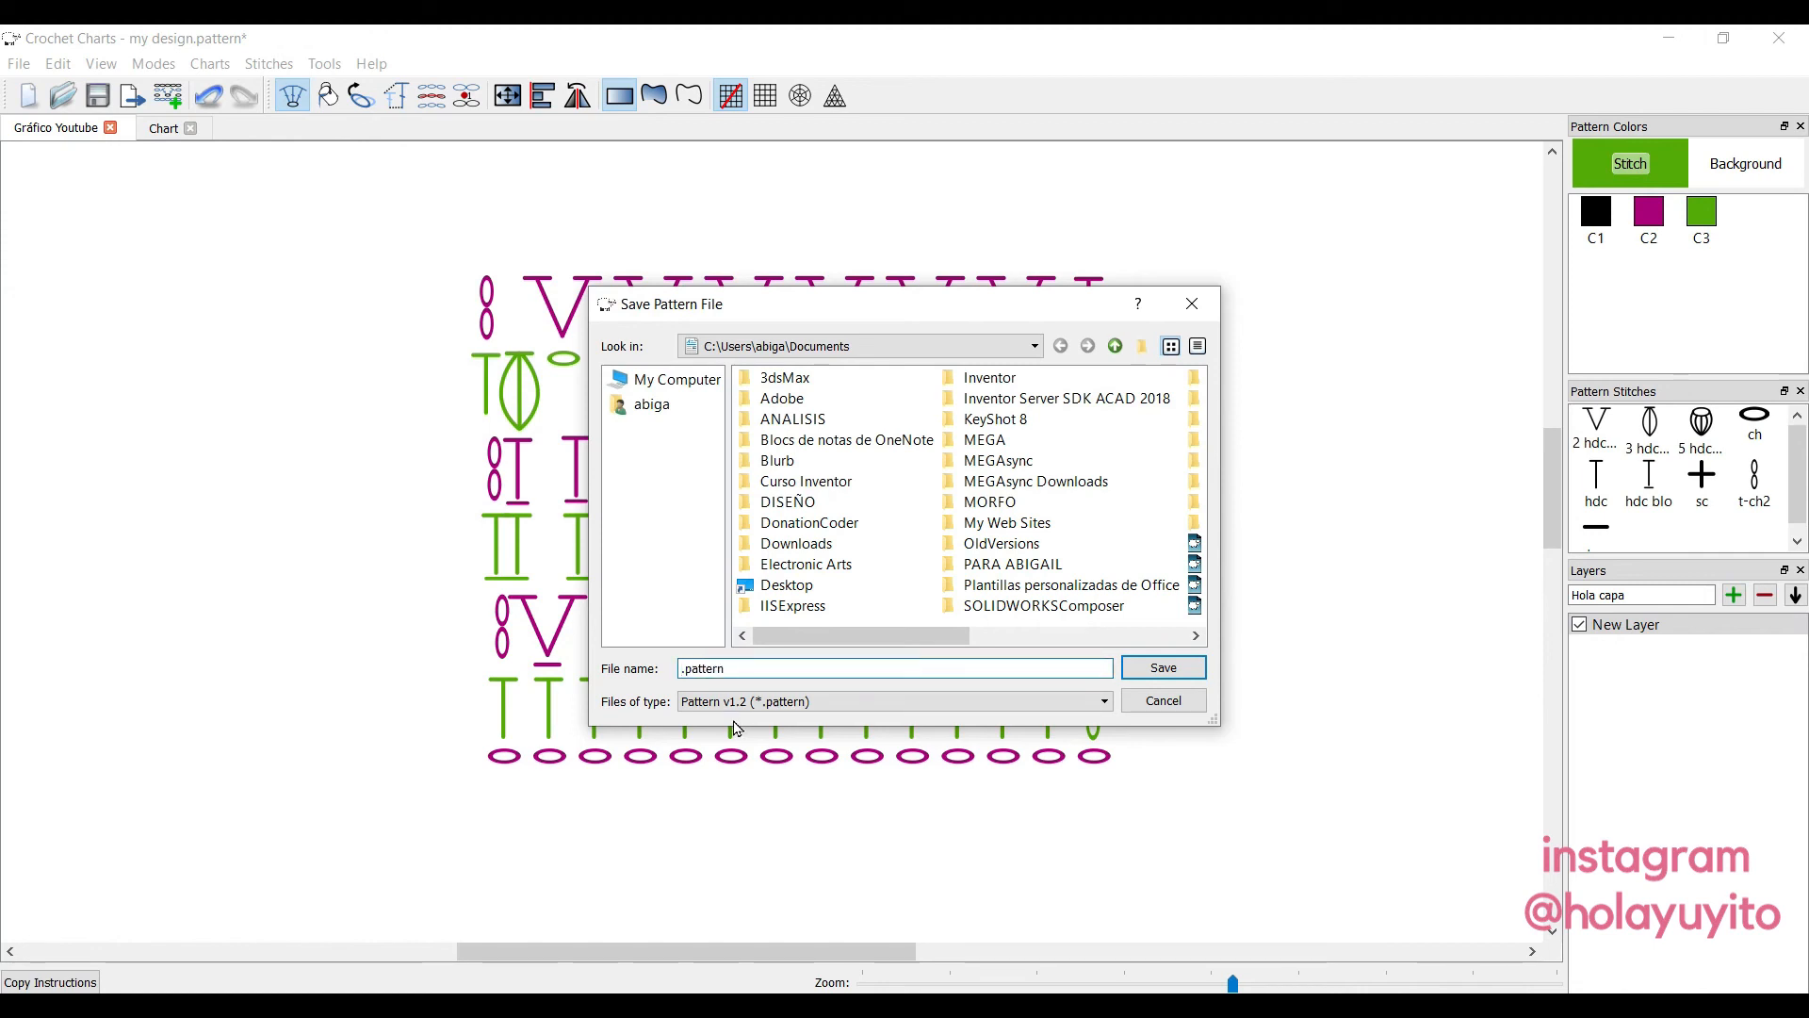
text(Youtube)
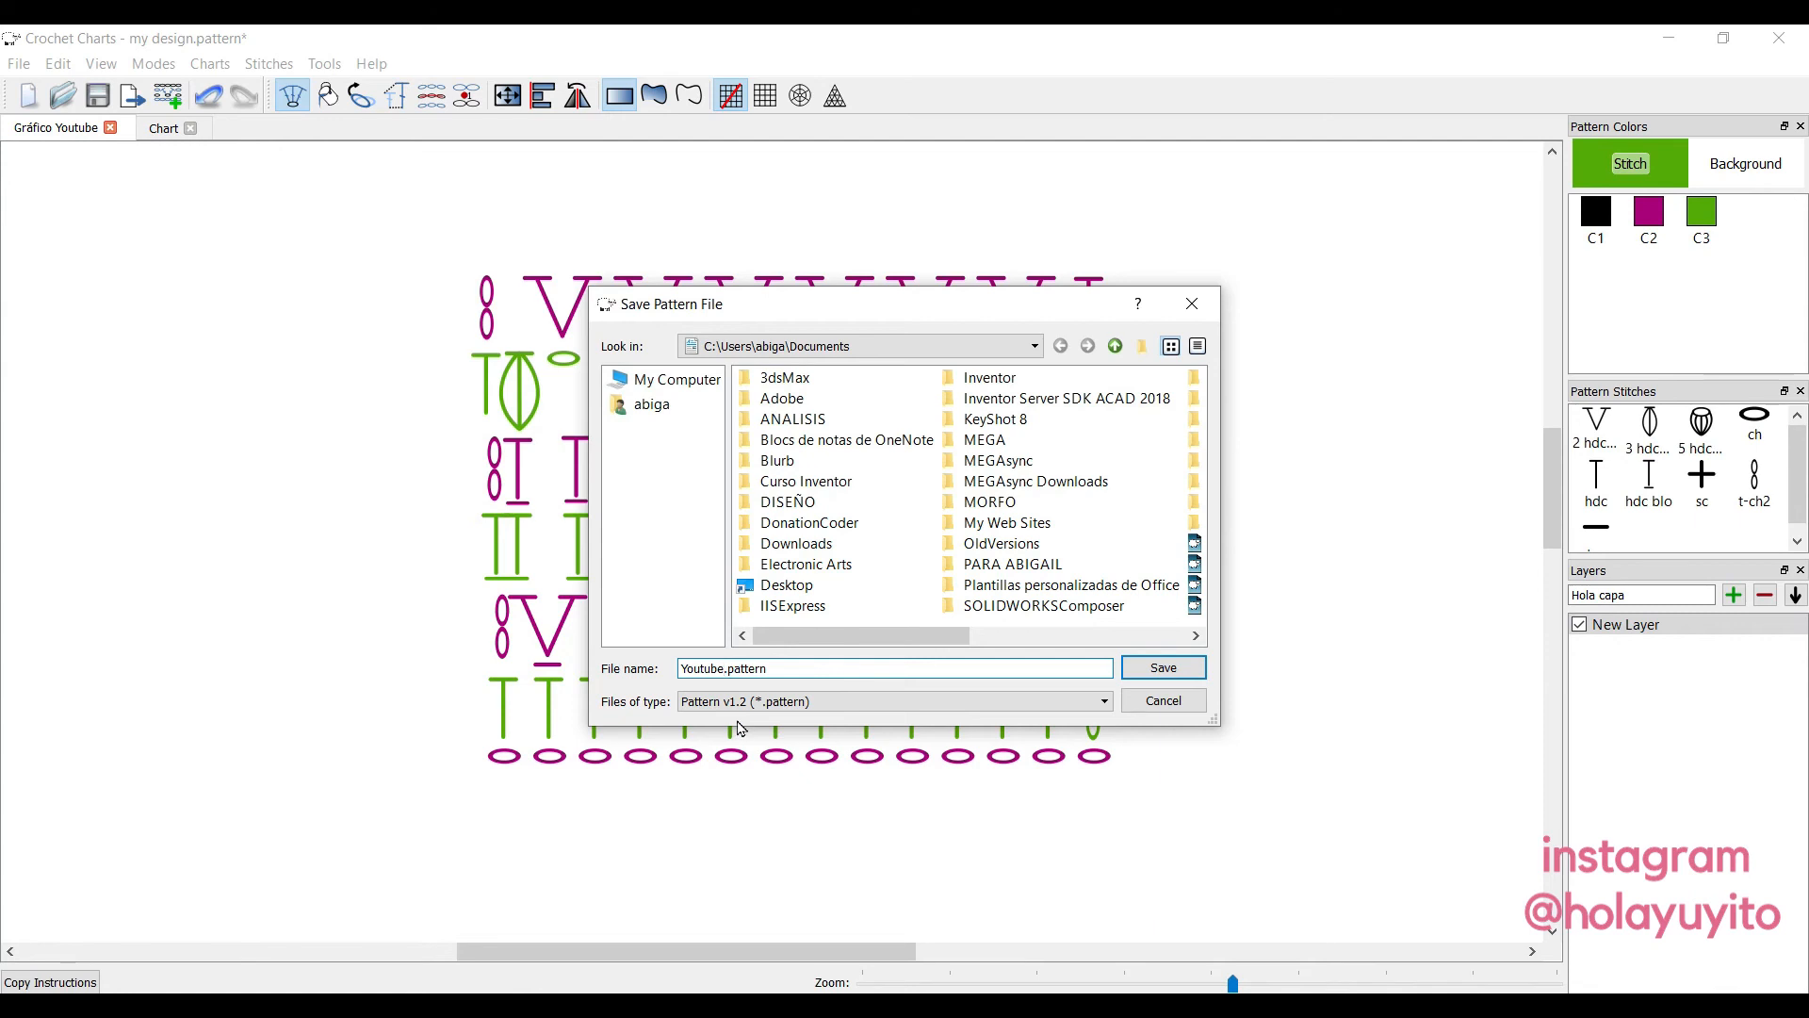
click(1156, 666)
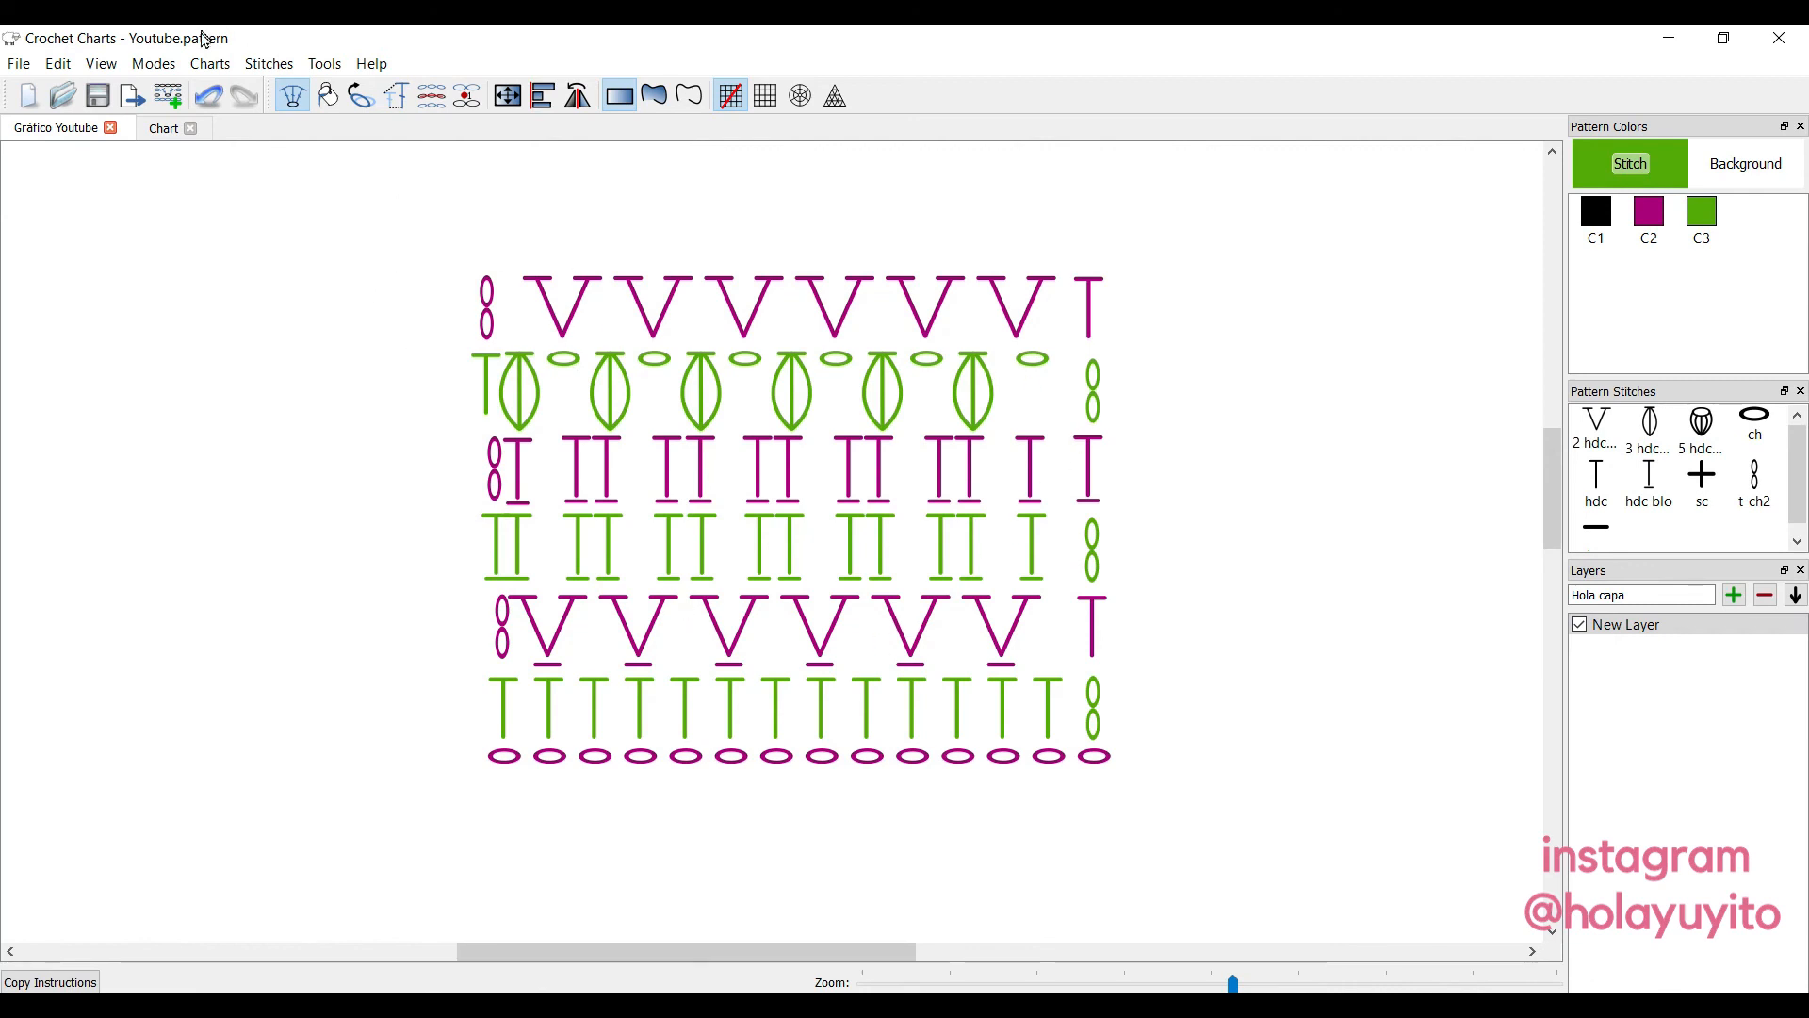
Start exporting the Gráfico Youtube chart, bring it into the preview, and set the file type to jpeg.
click(132, 96)
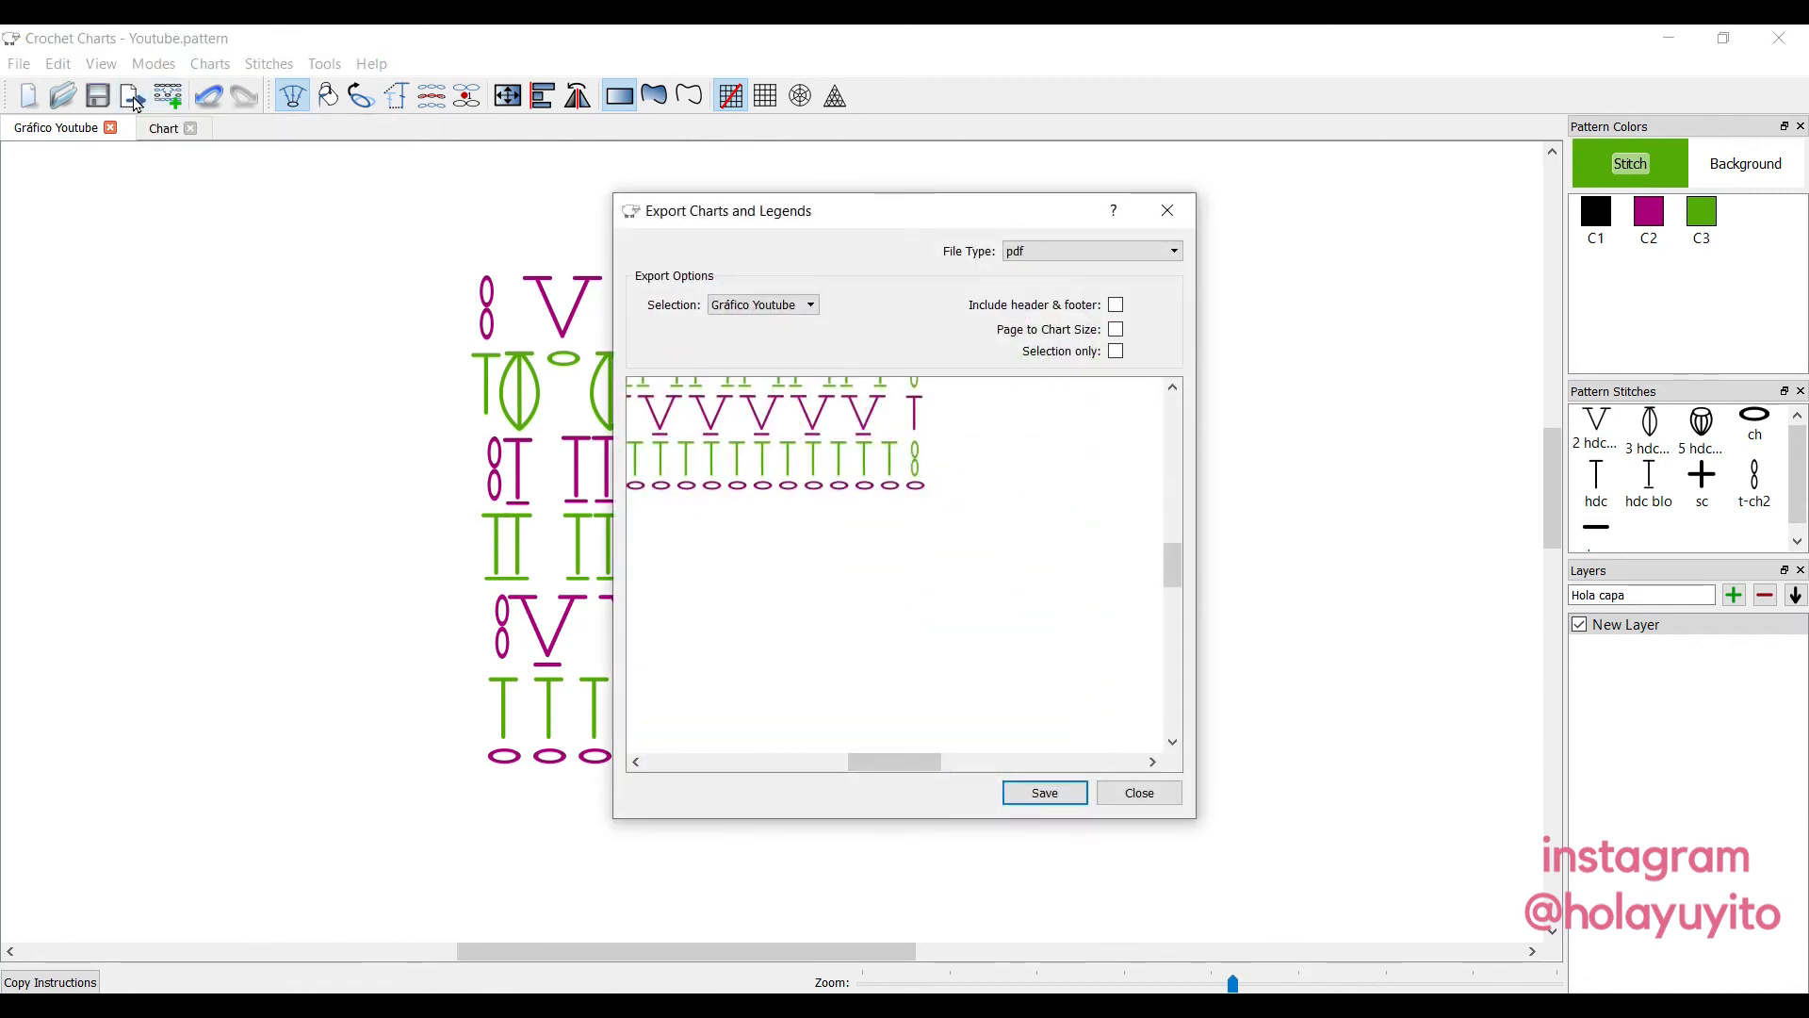
drag(897, 764, 893, 767)
drag(1172, 579, 1170, 552)
click(1061, 253)
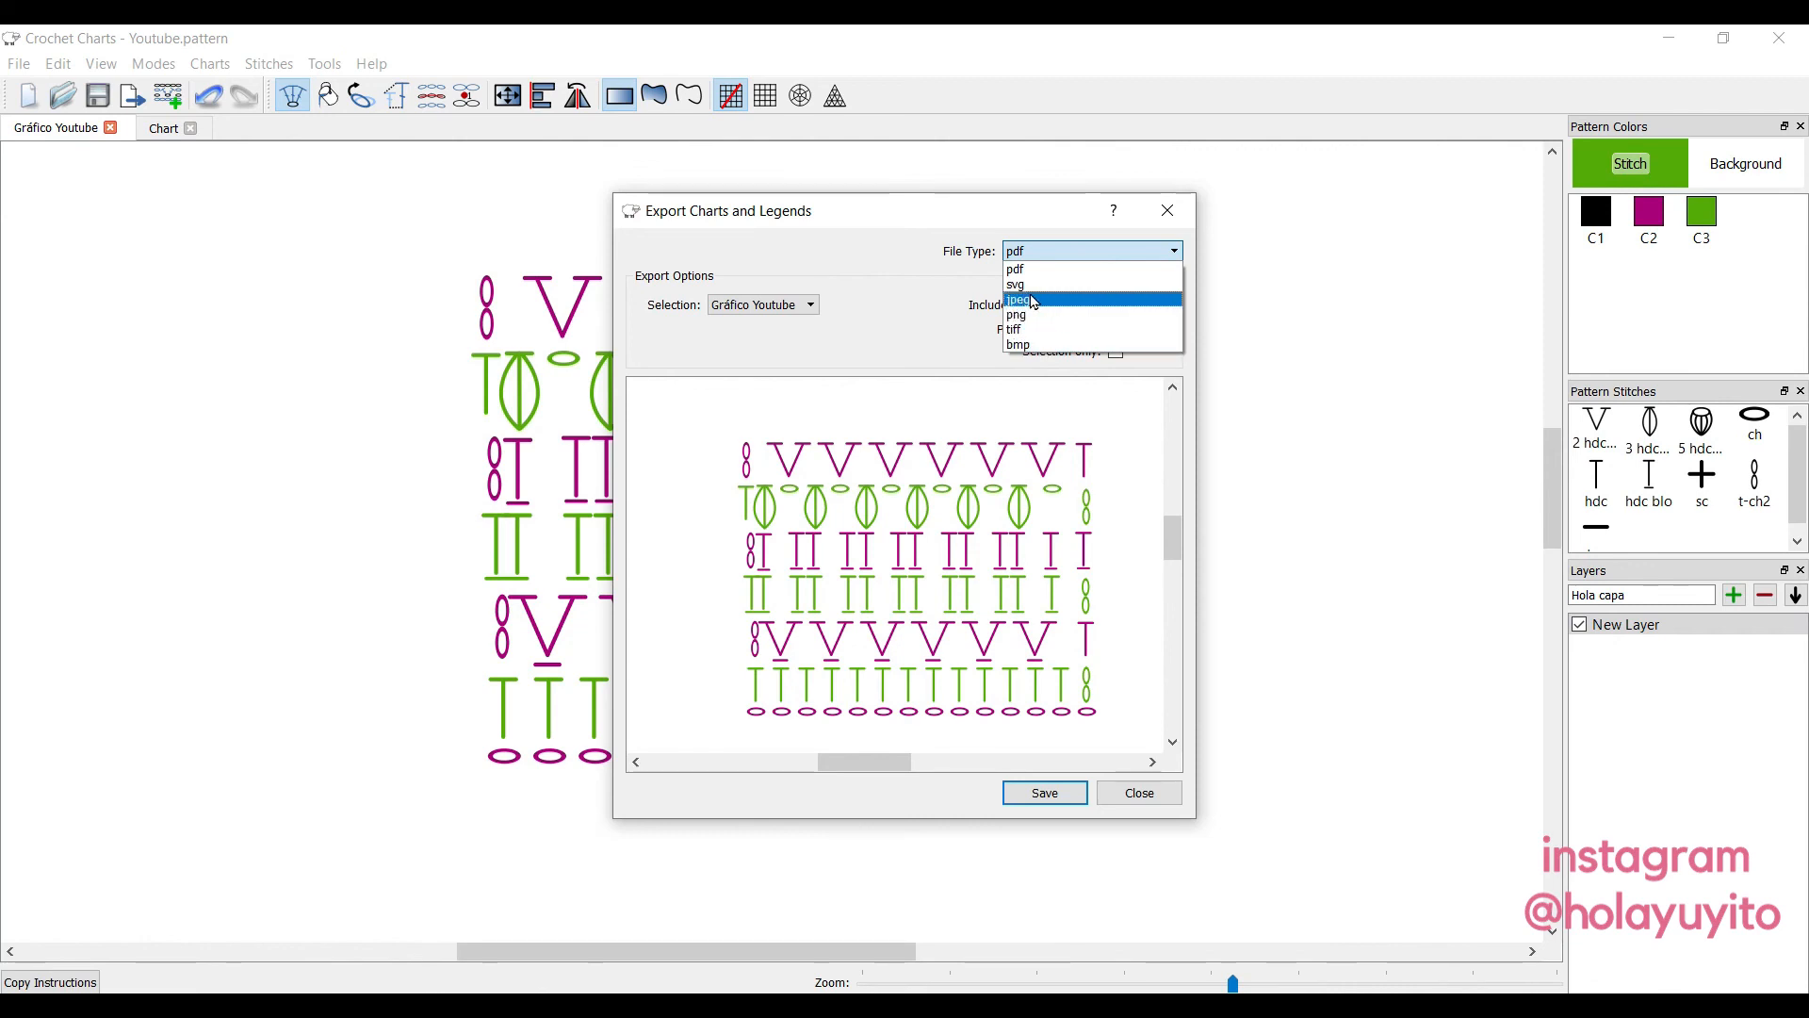
click(1034, 302)
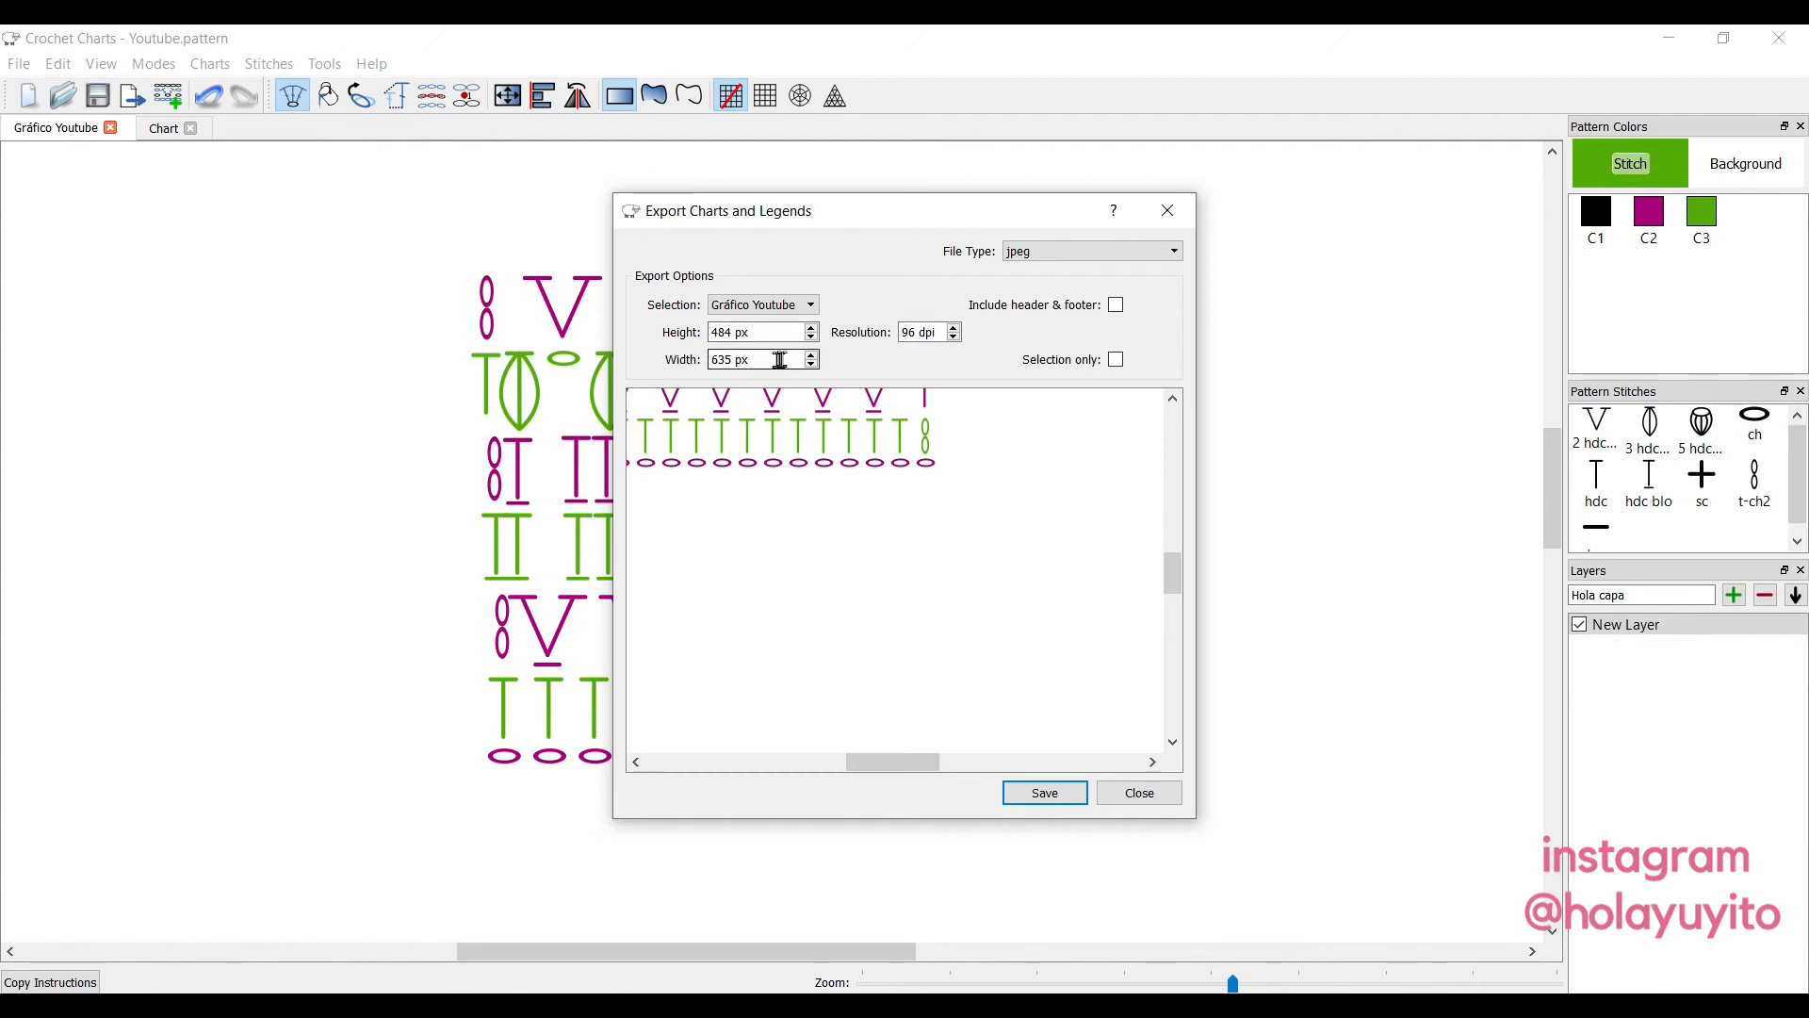
Set the export image height to 1000 px and the resolution to 150 dpi, and center the chart horizontally in the preview.
click(734, 334)
key(BackSpace)
key(BackSpace)
text(100)
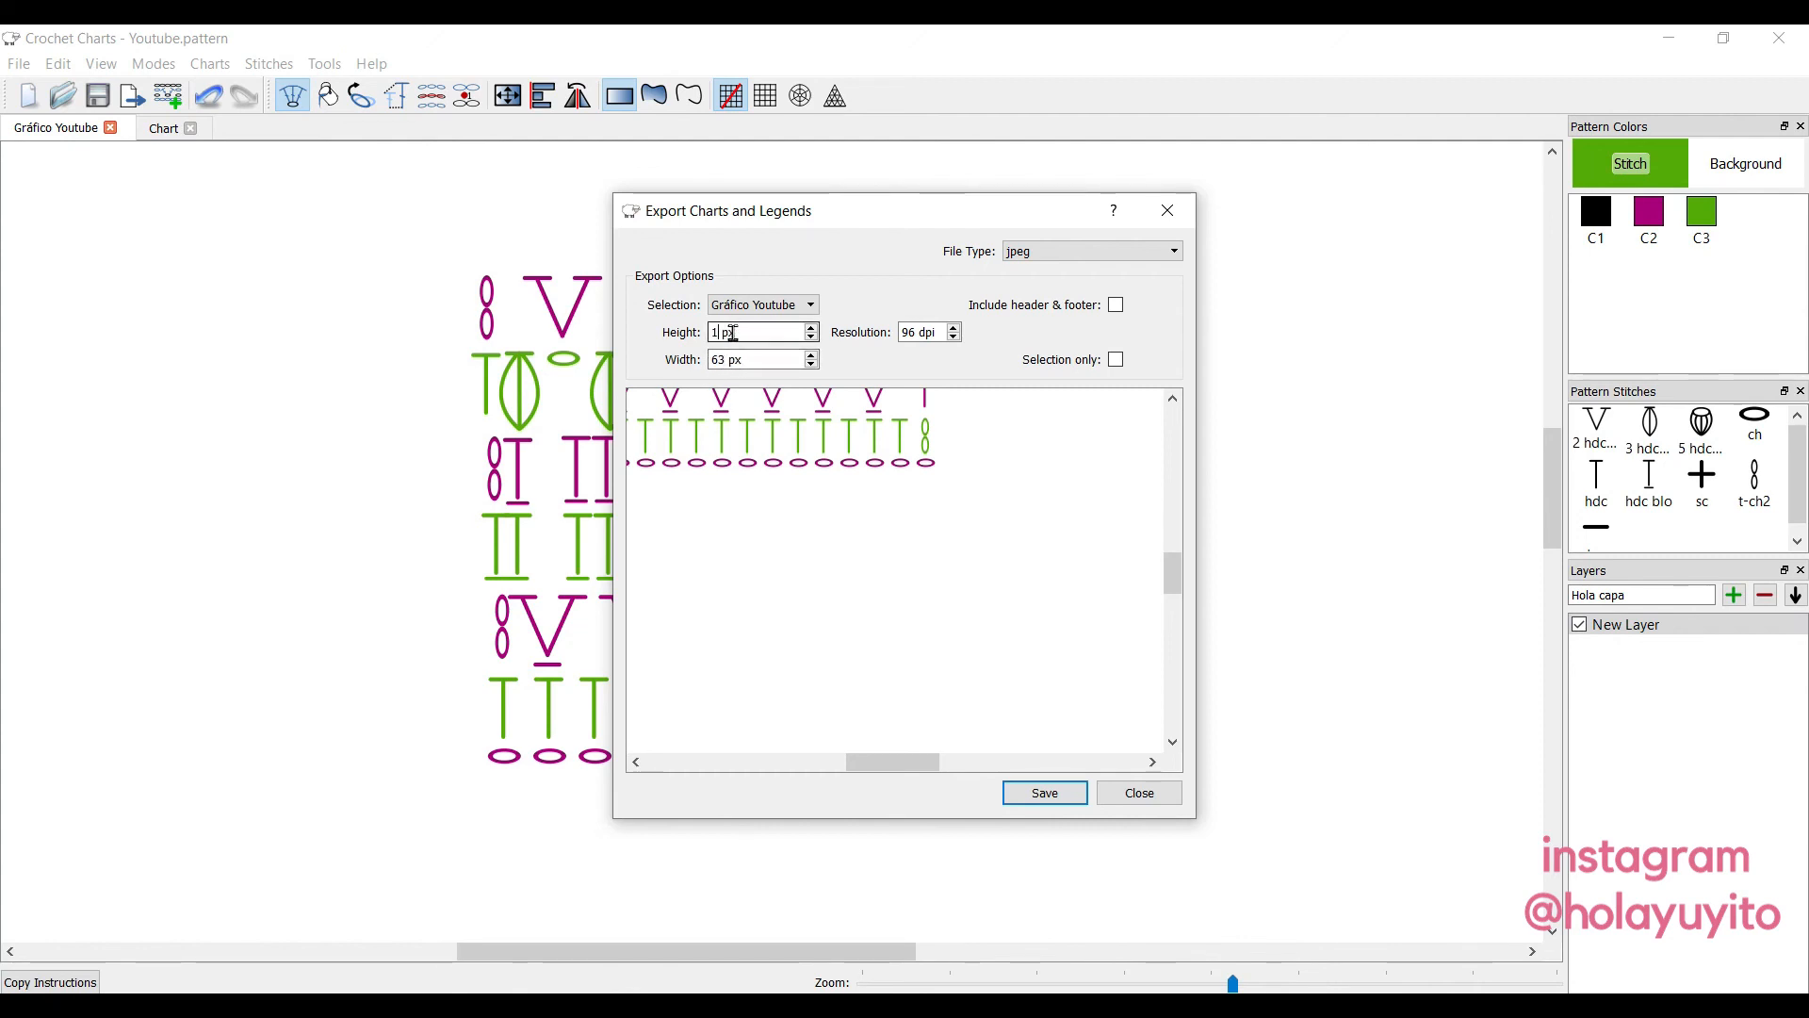
text(0)
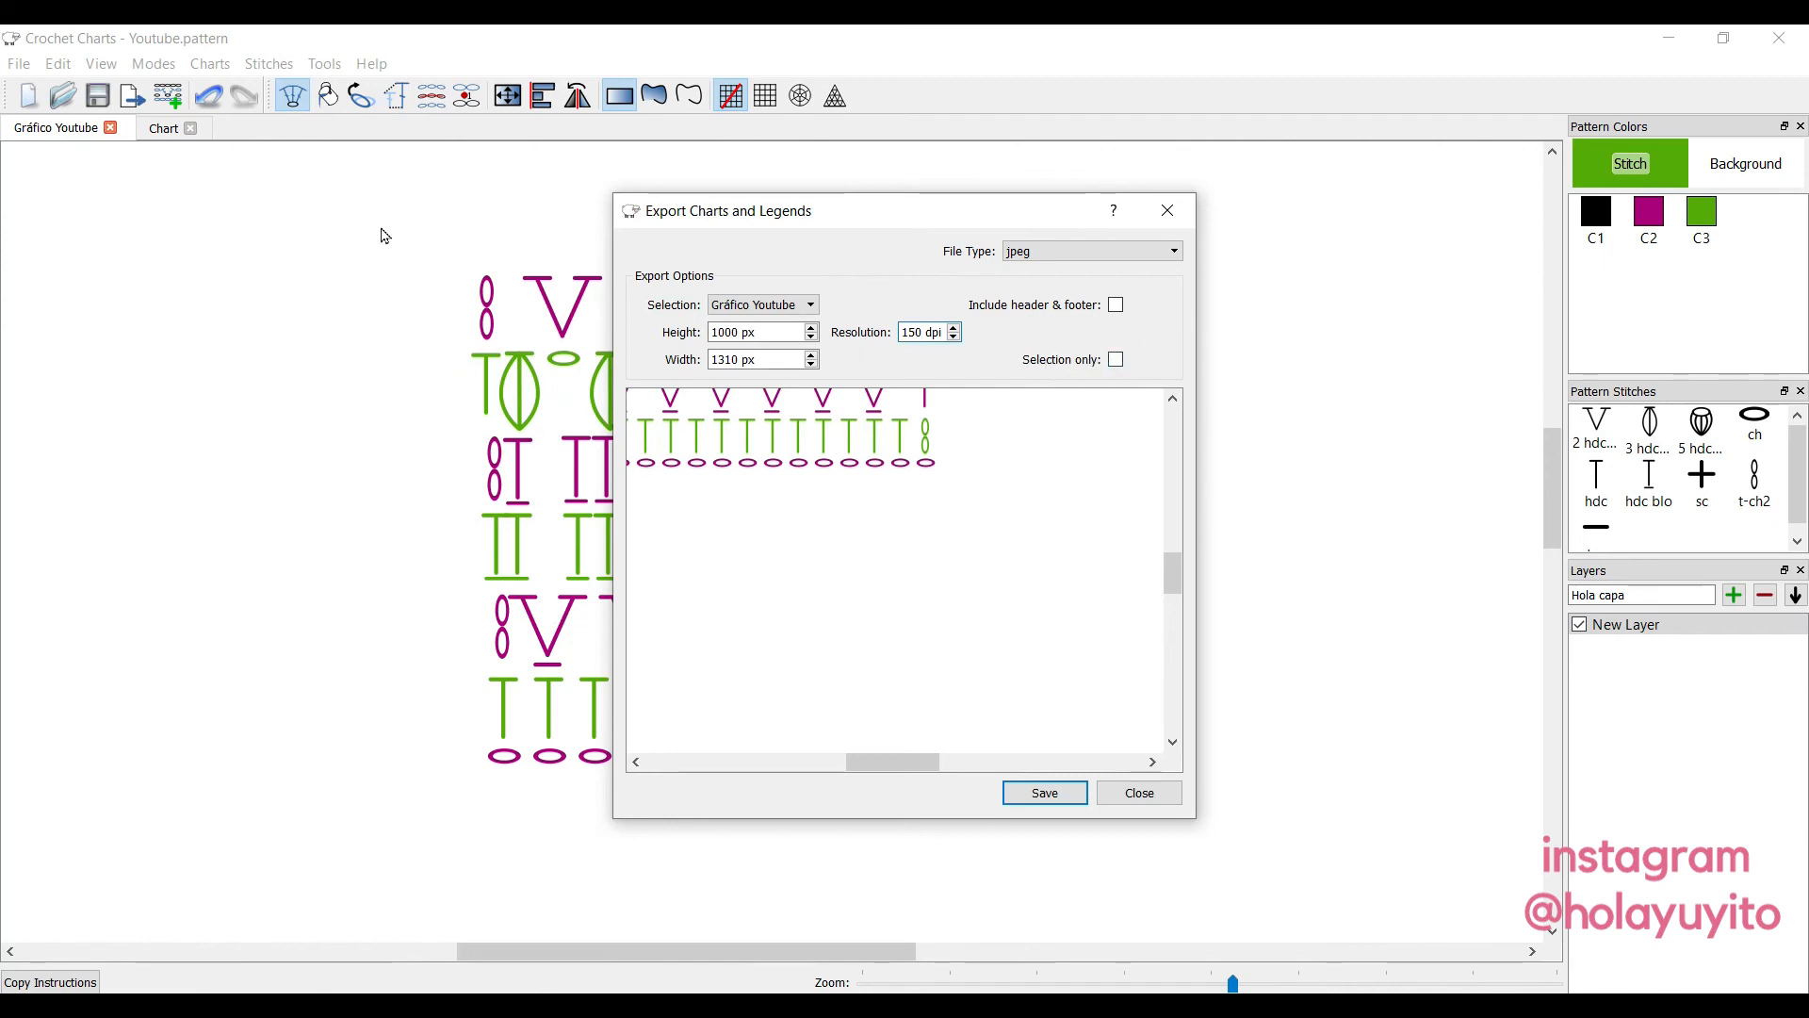
drag(886, 762, 857, 761)
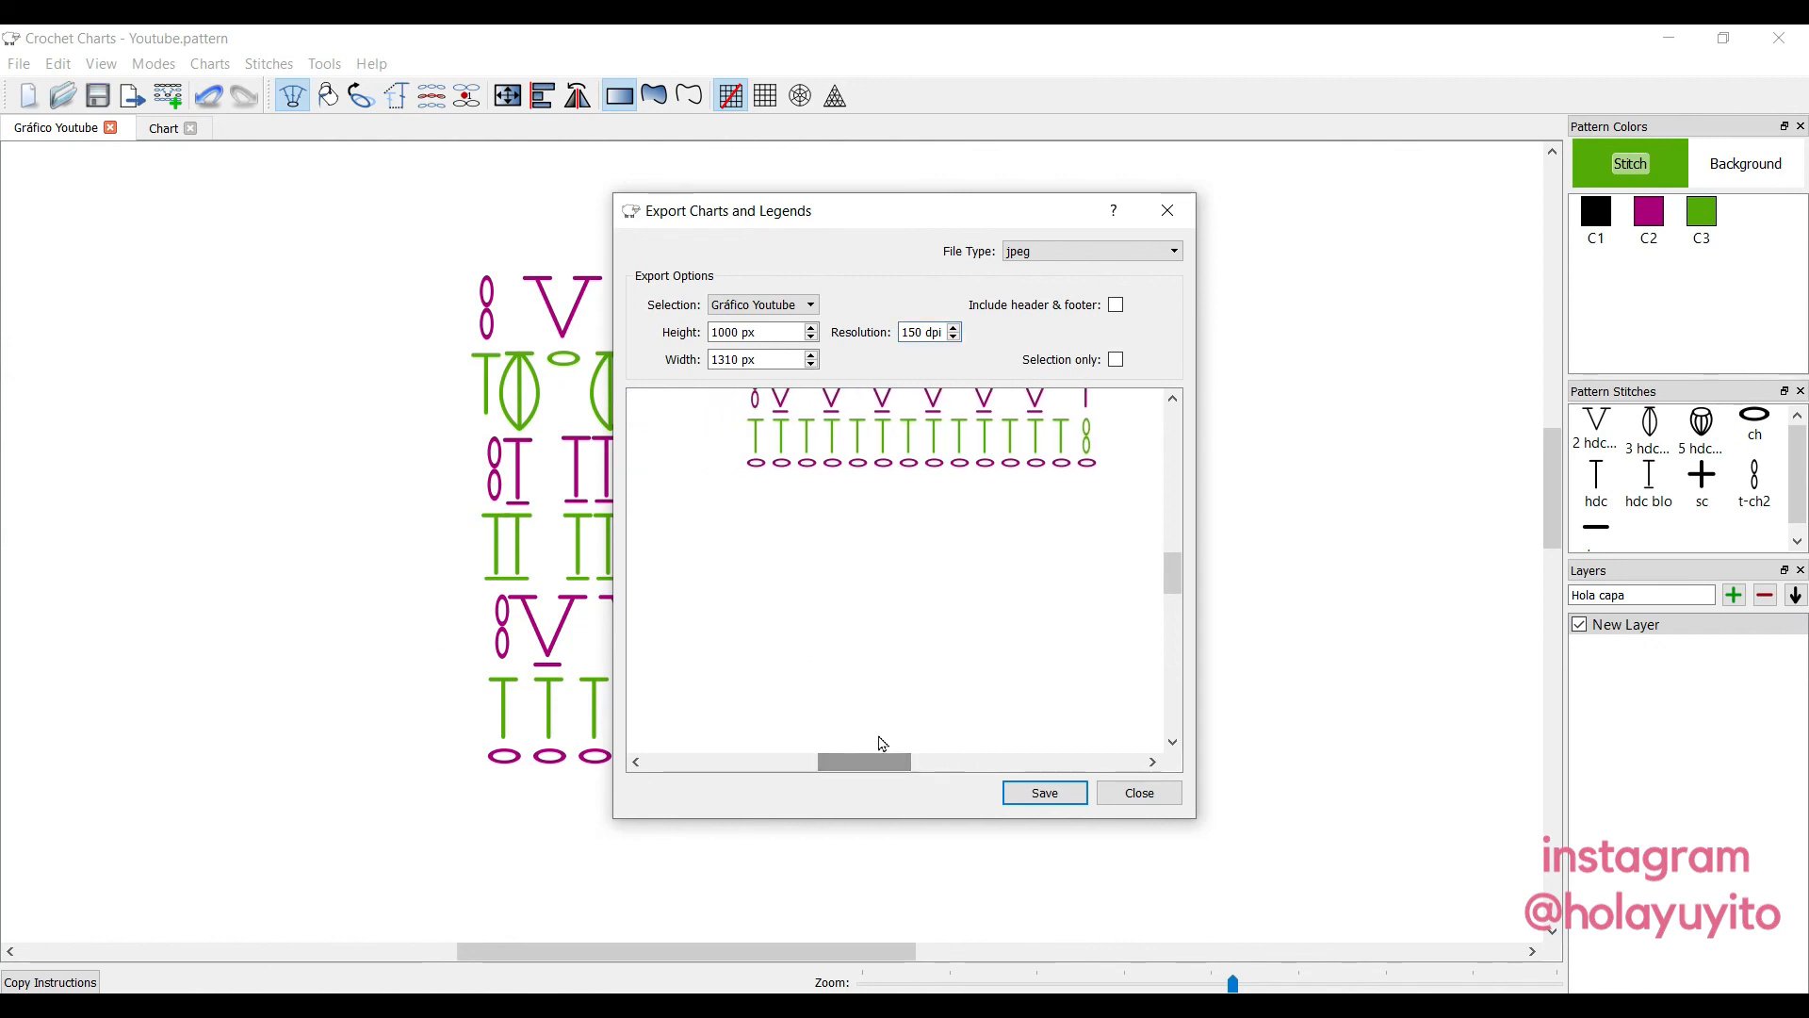
Save the jpeg export to the desktop (Escritorio) under the file name Youtube and close the export dialog.
click(1030, 802)
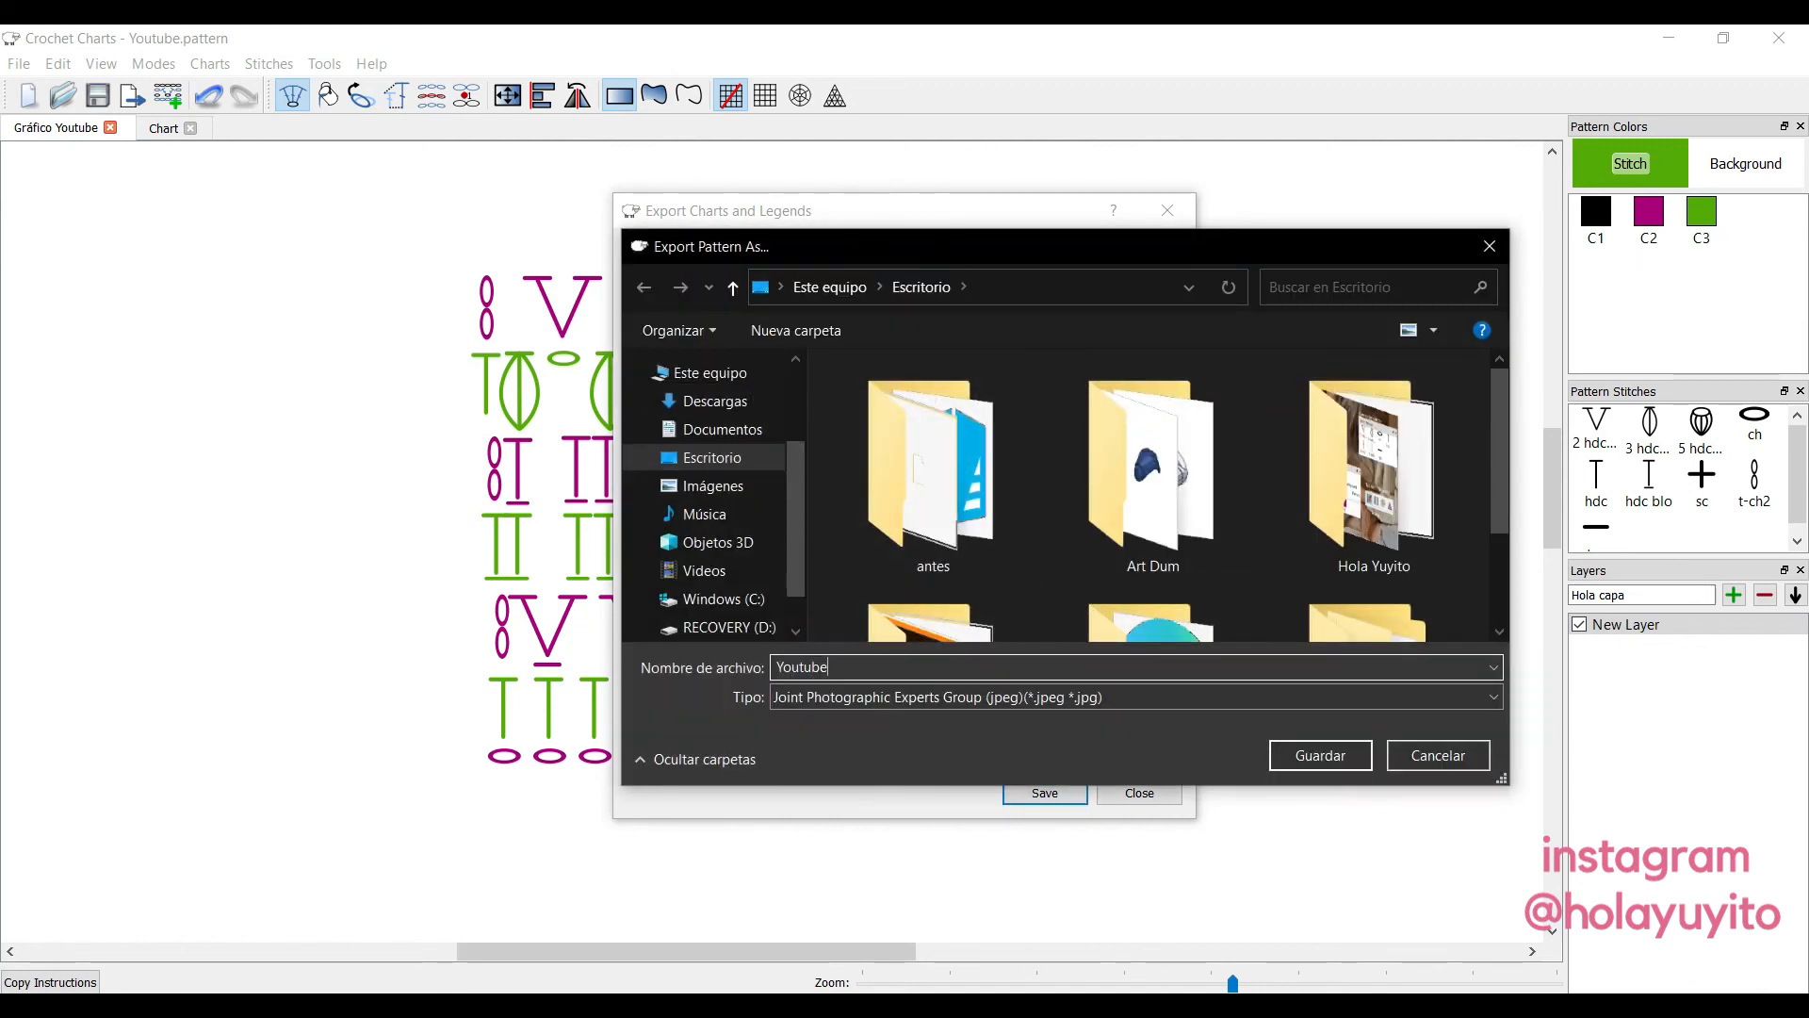
key(Return)
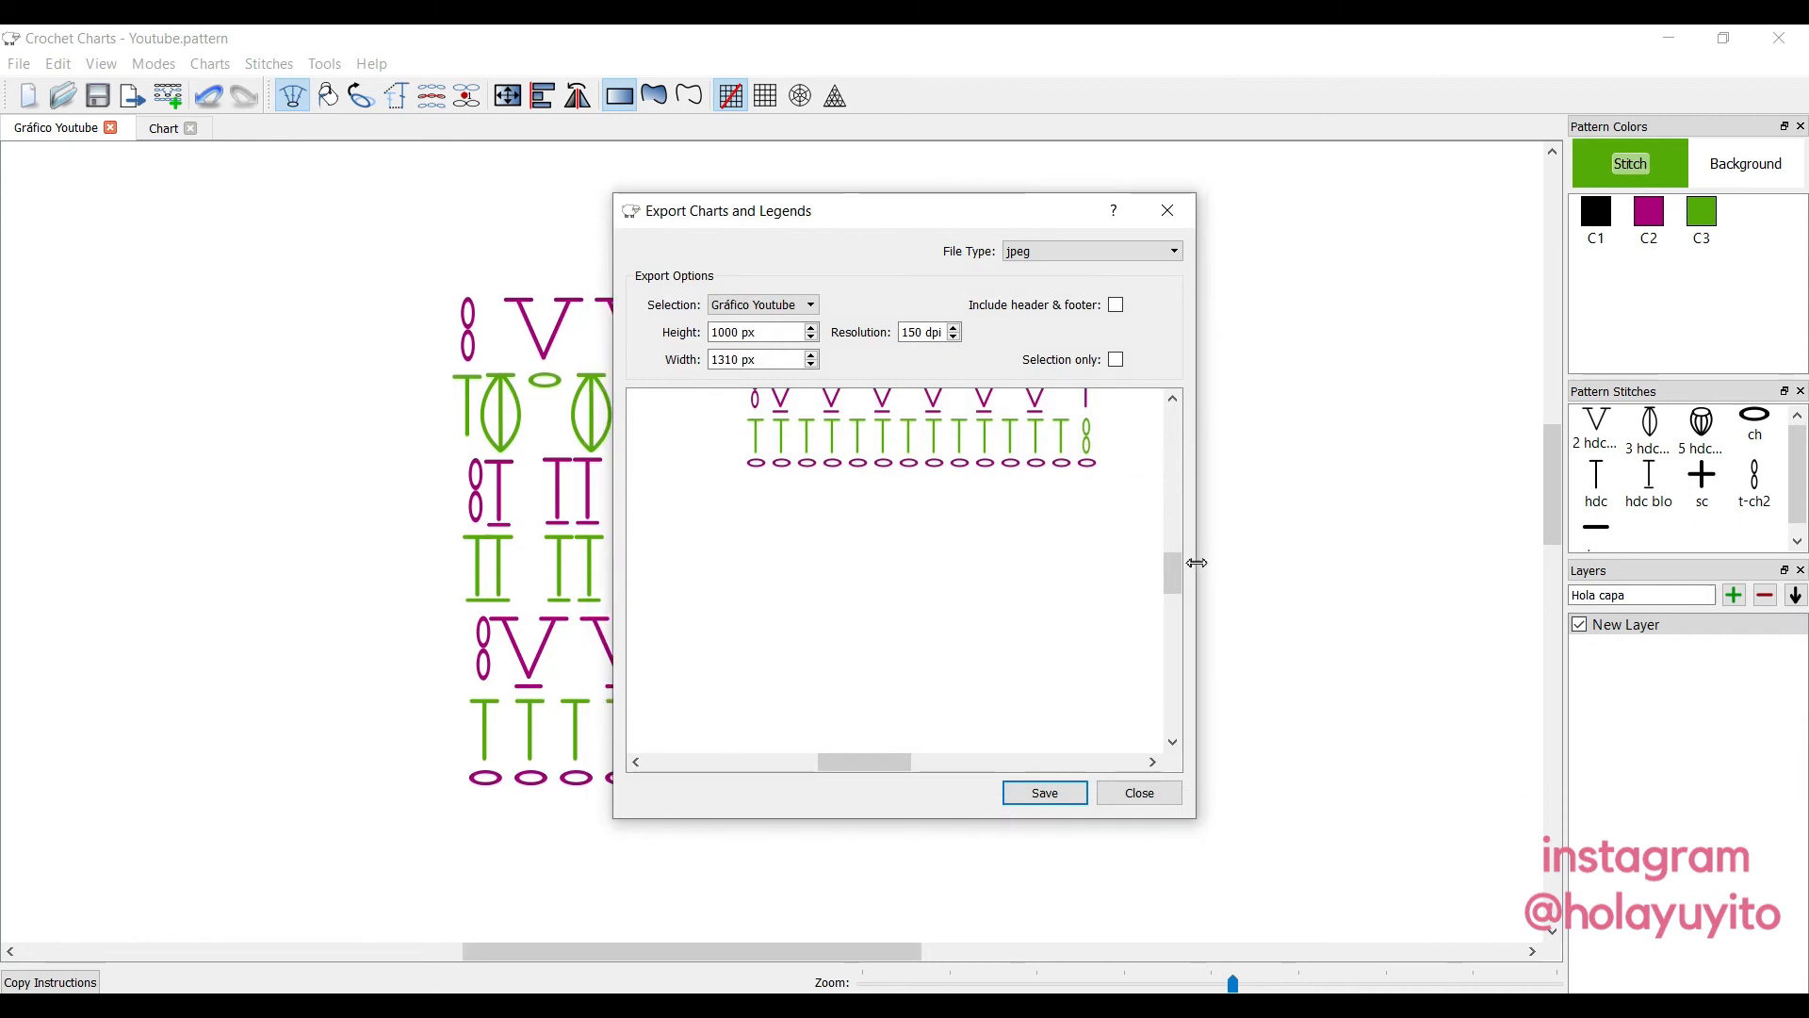
drag(896, 214, 897, 254)
click(1115, 293)
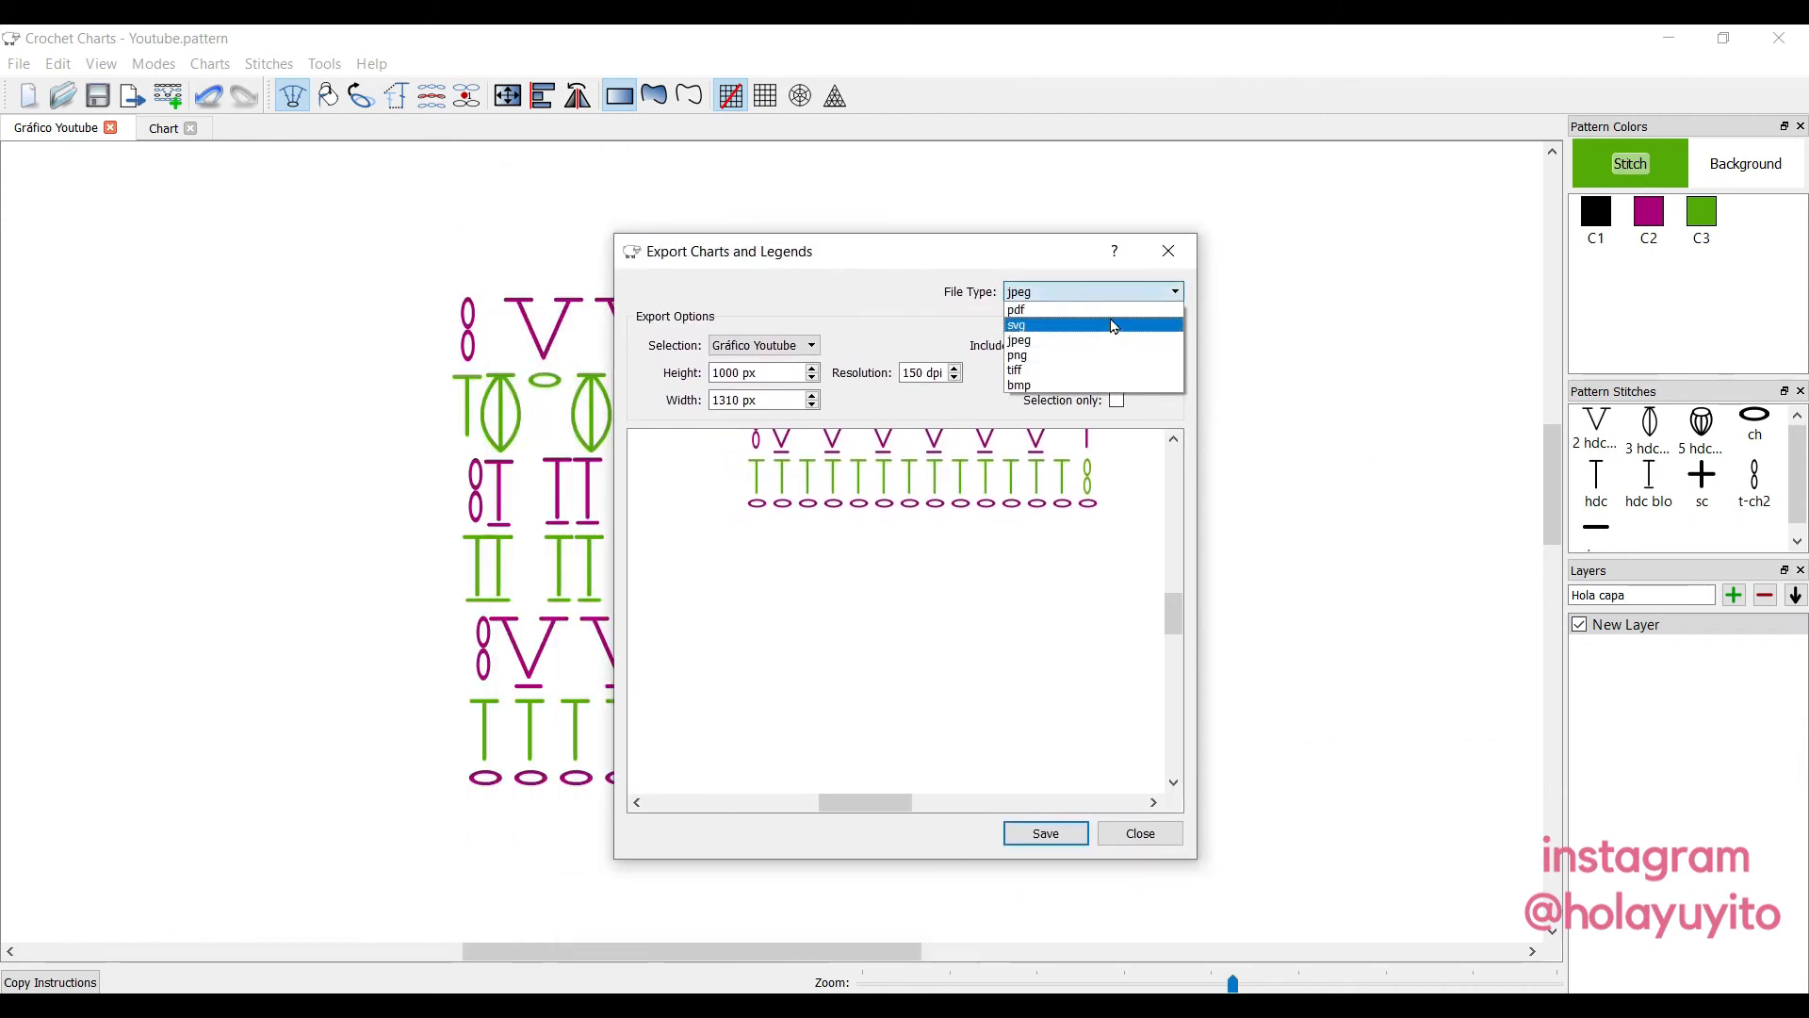
click(933, 311)
click(1140, 833)
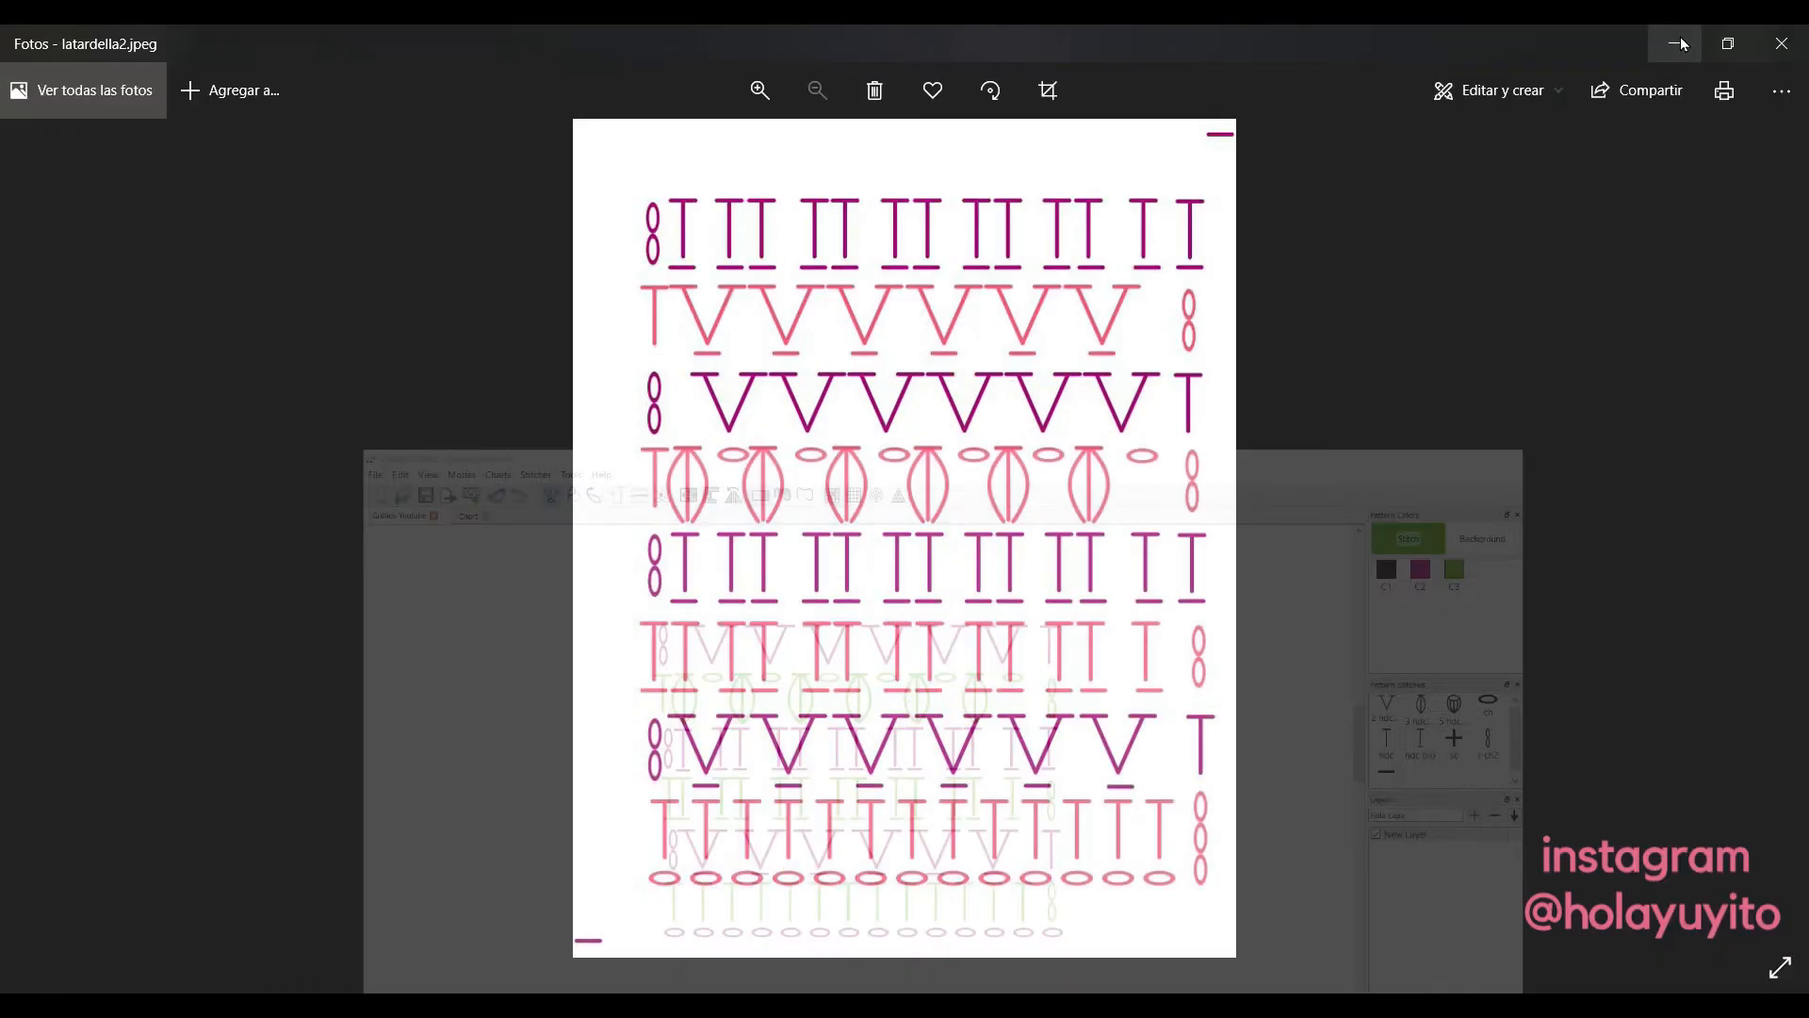
Switch to the desktop, open the exported Youtube jpeg in the Photos viewer, and inspect the stitch edges up close.
click(1684, 44)
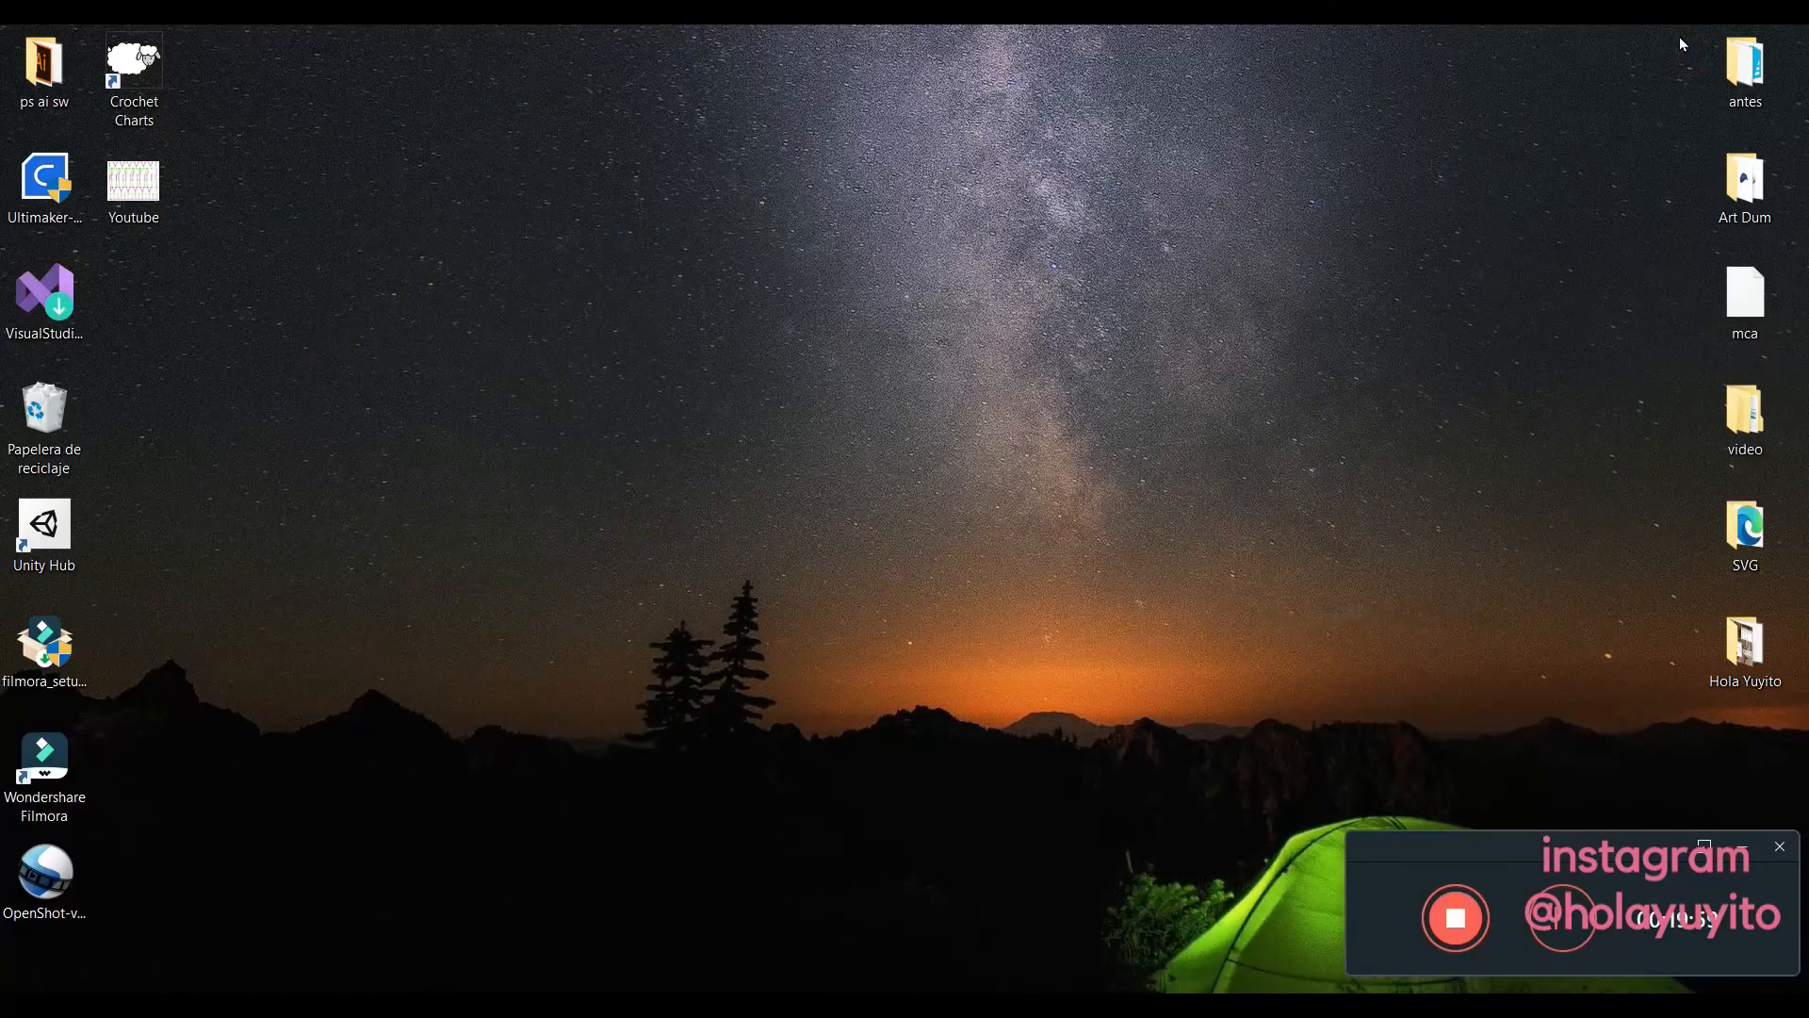
double_click(143, 202)
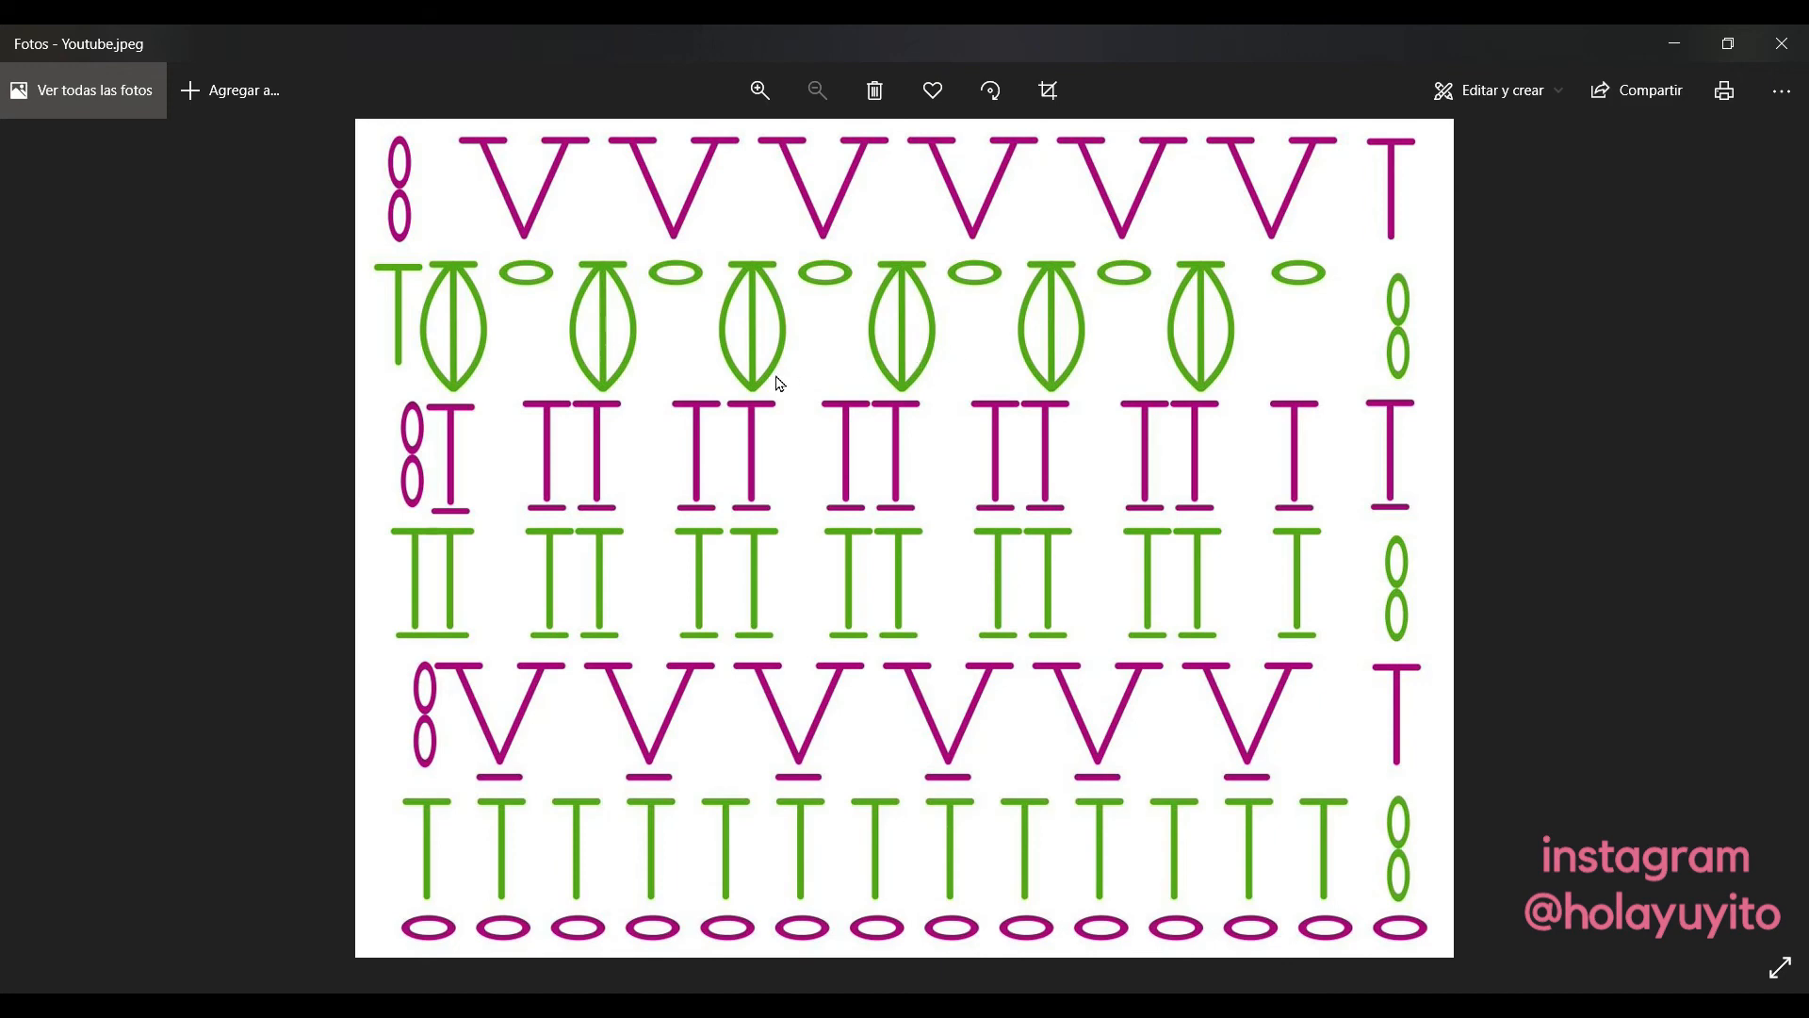
scroll(780, 384, up, 2)
scroll(875, 354, up, 3)
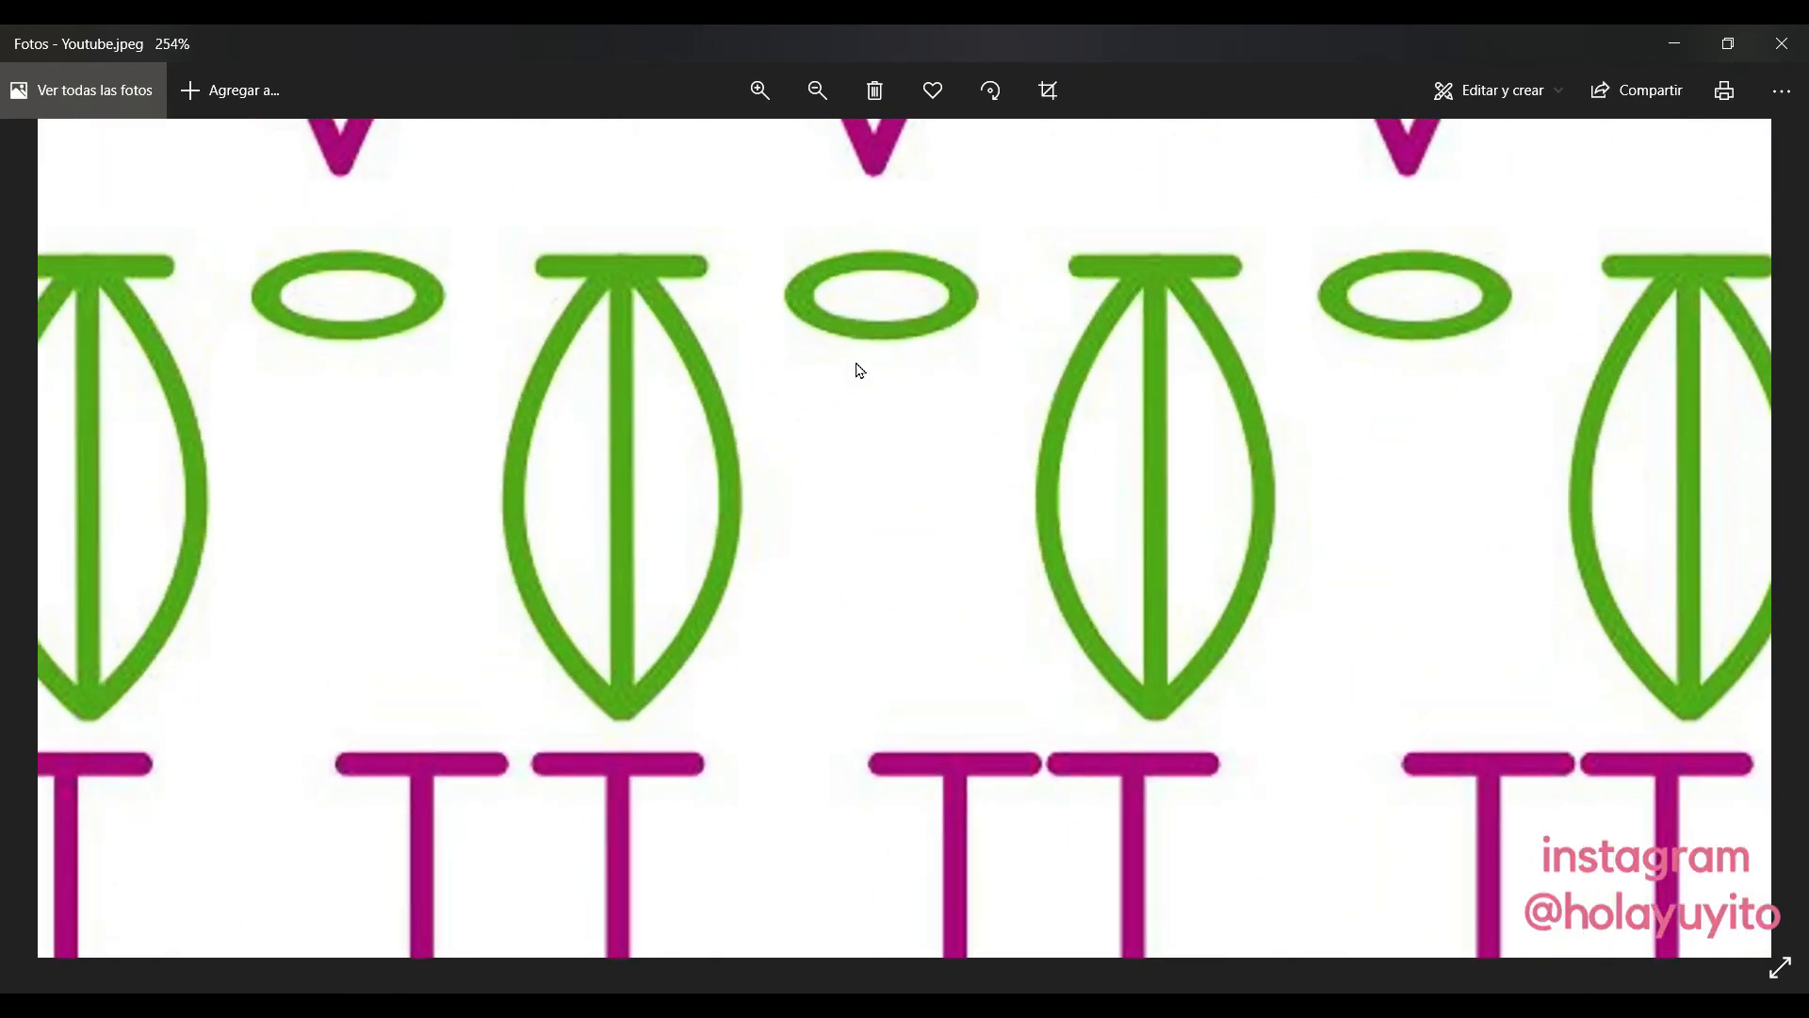
scroll(975, 435, down, 5)
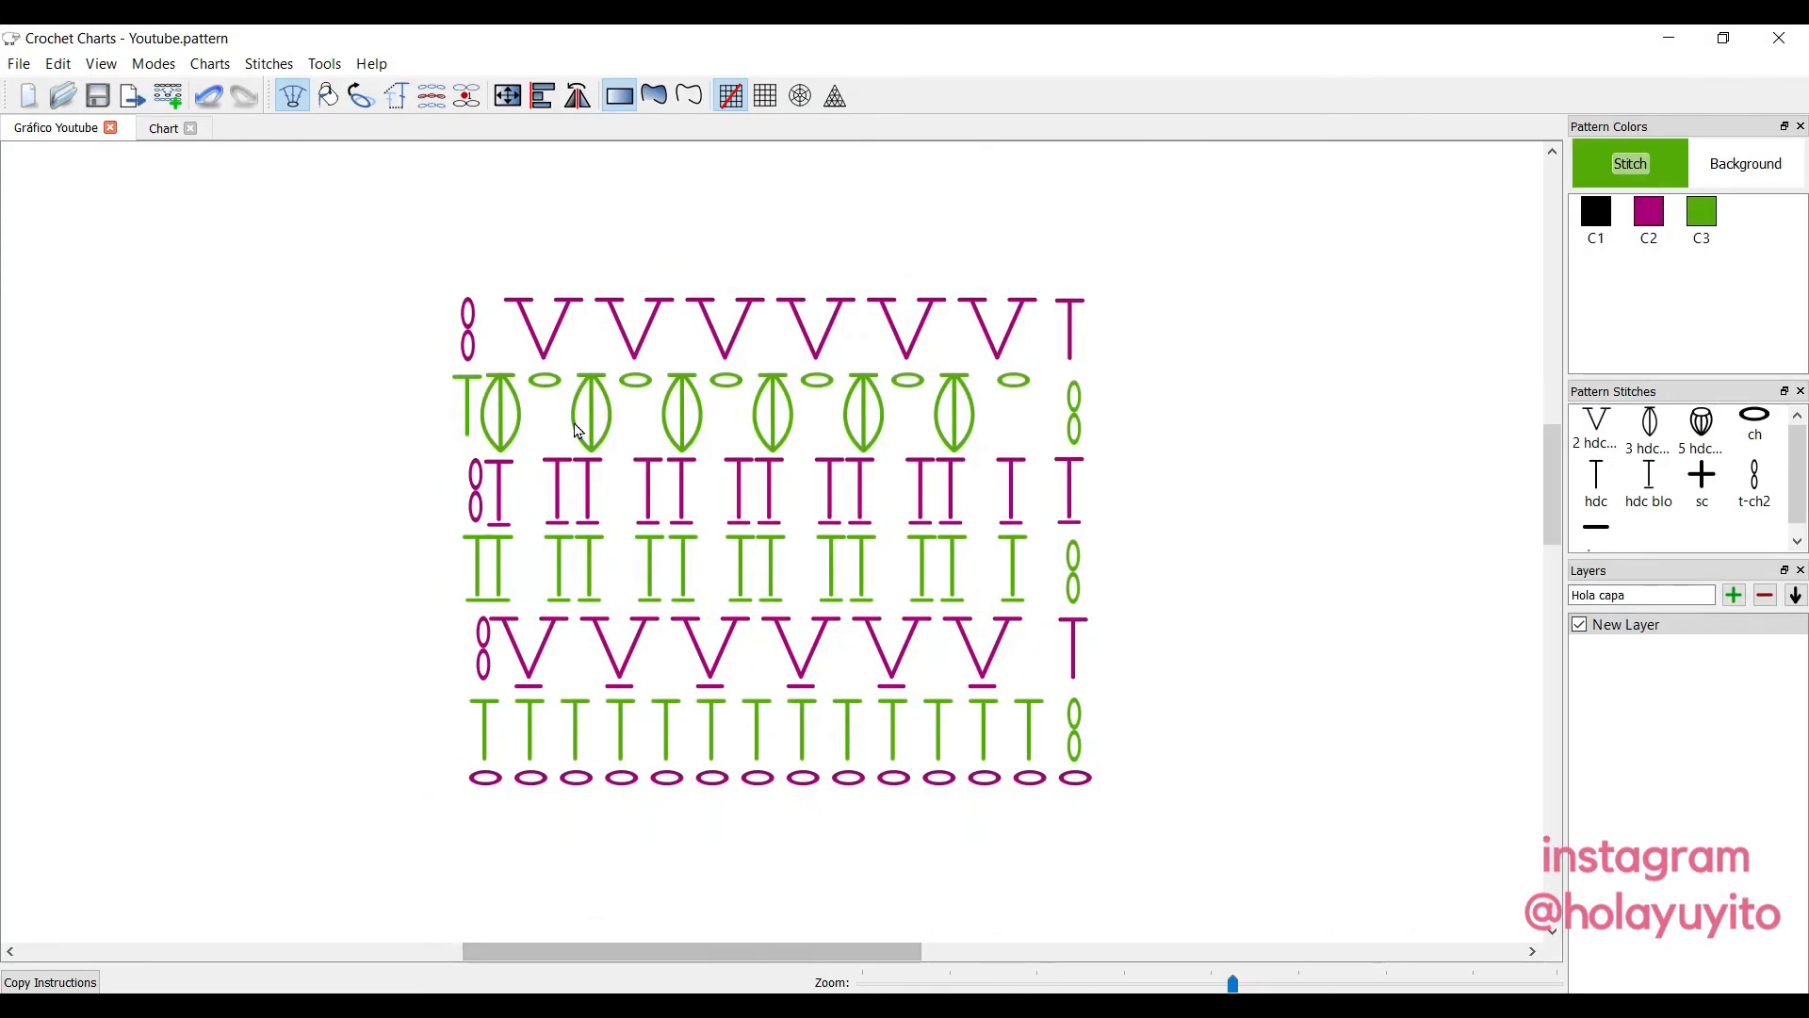
Start another export of the Gráfico Youtube chart with file type png and a height of 2000 px.
click(134, 97)
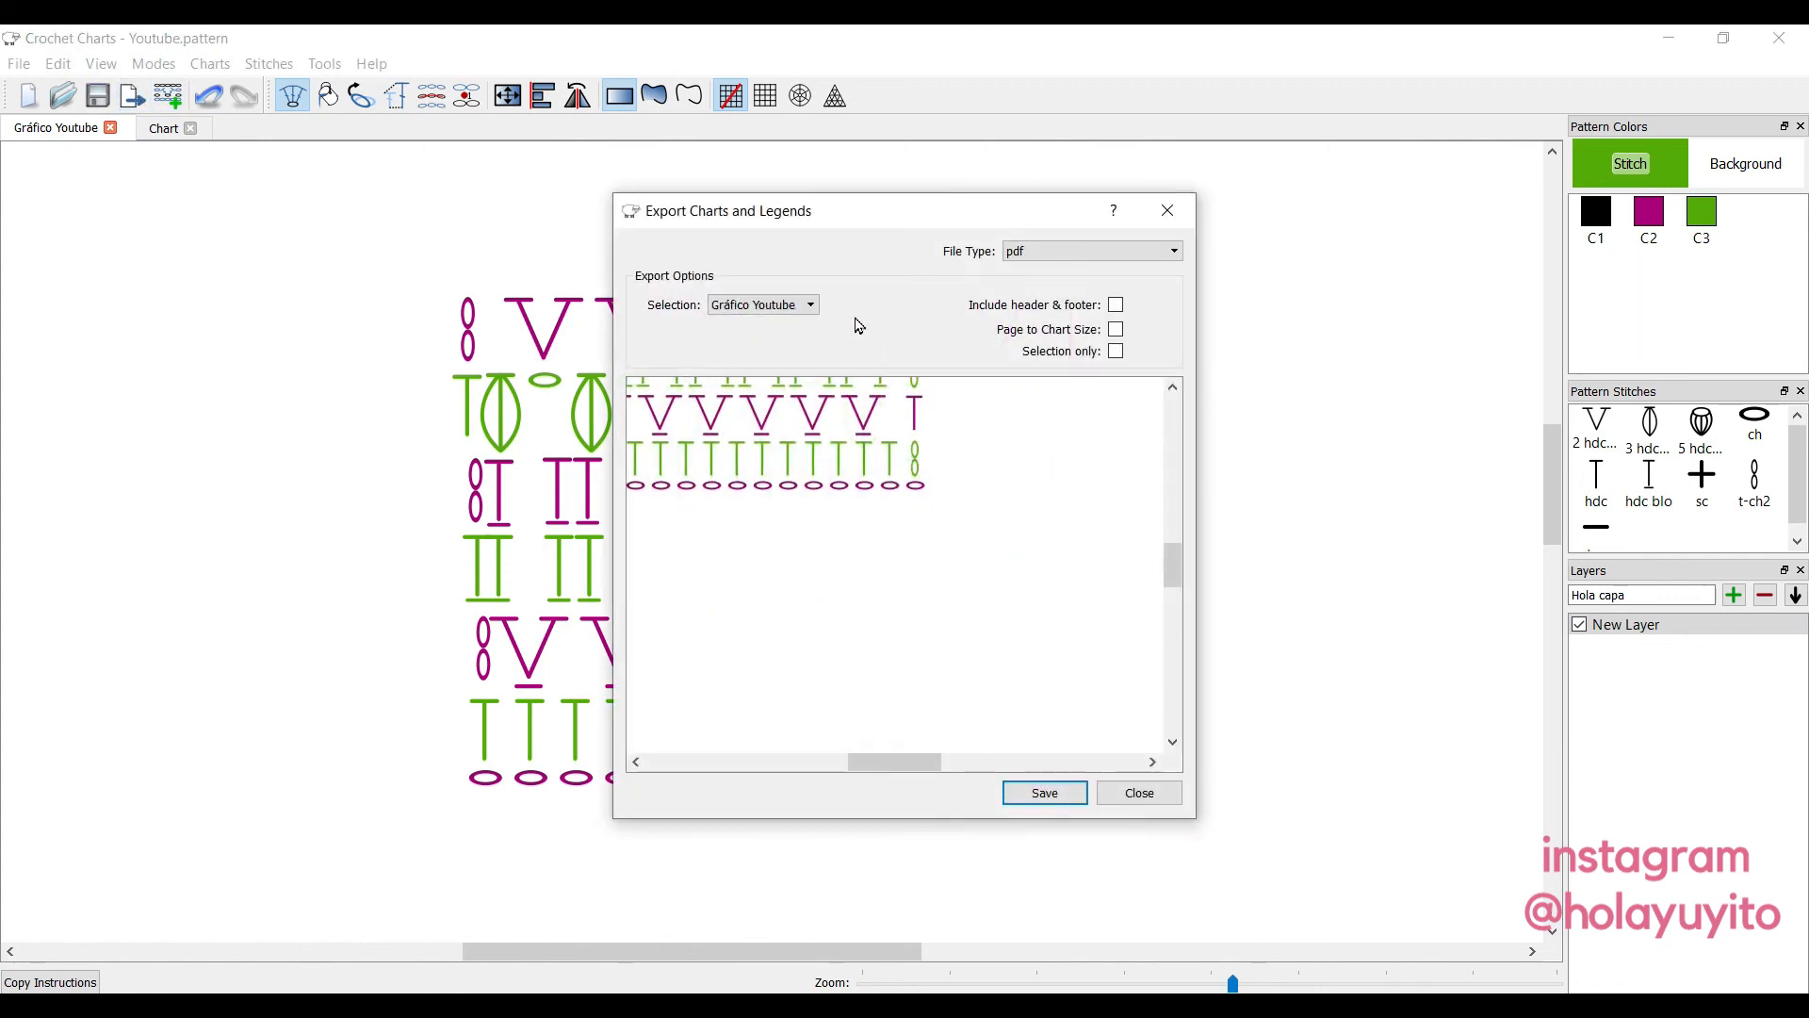
click(1115, 250)
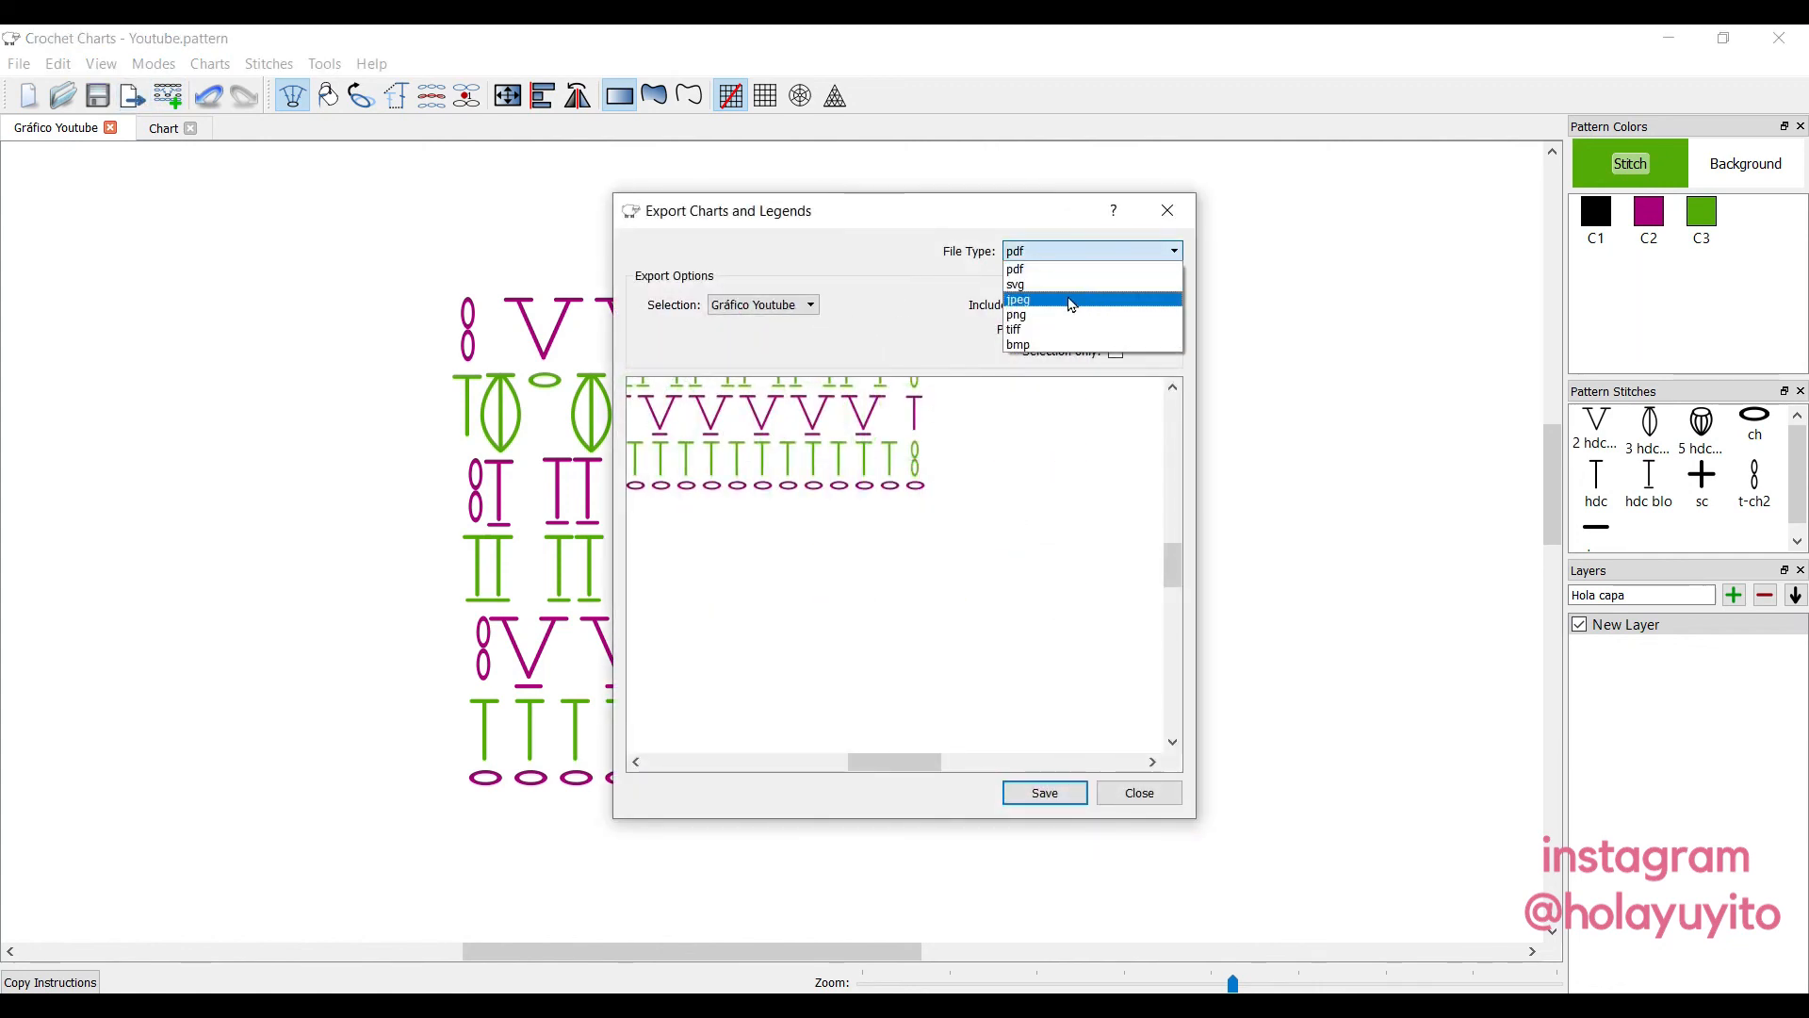
click(1049, 321)
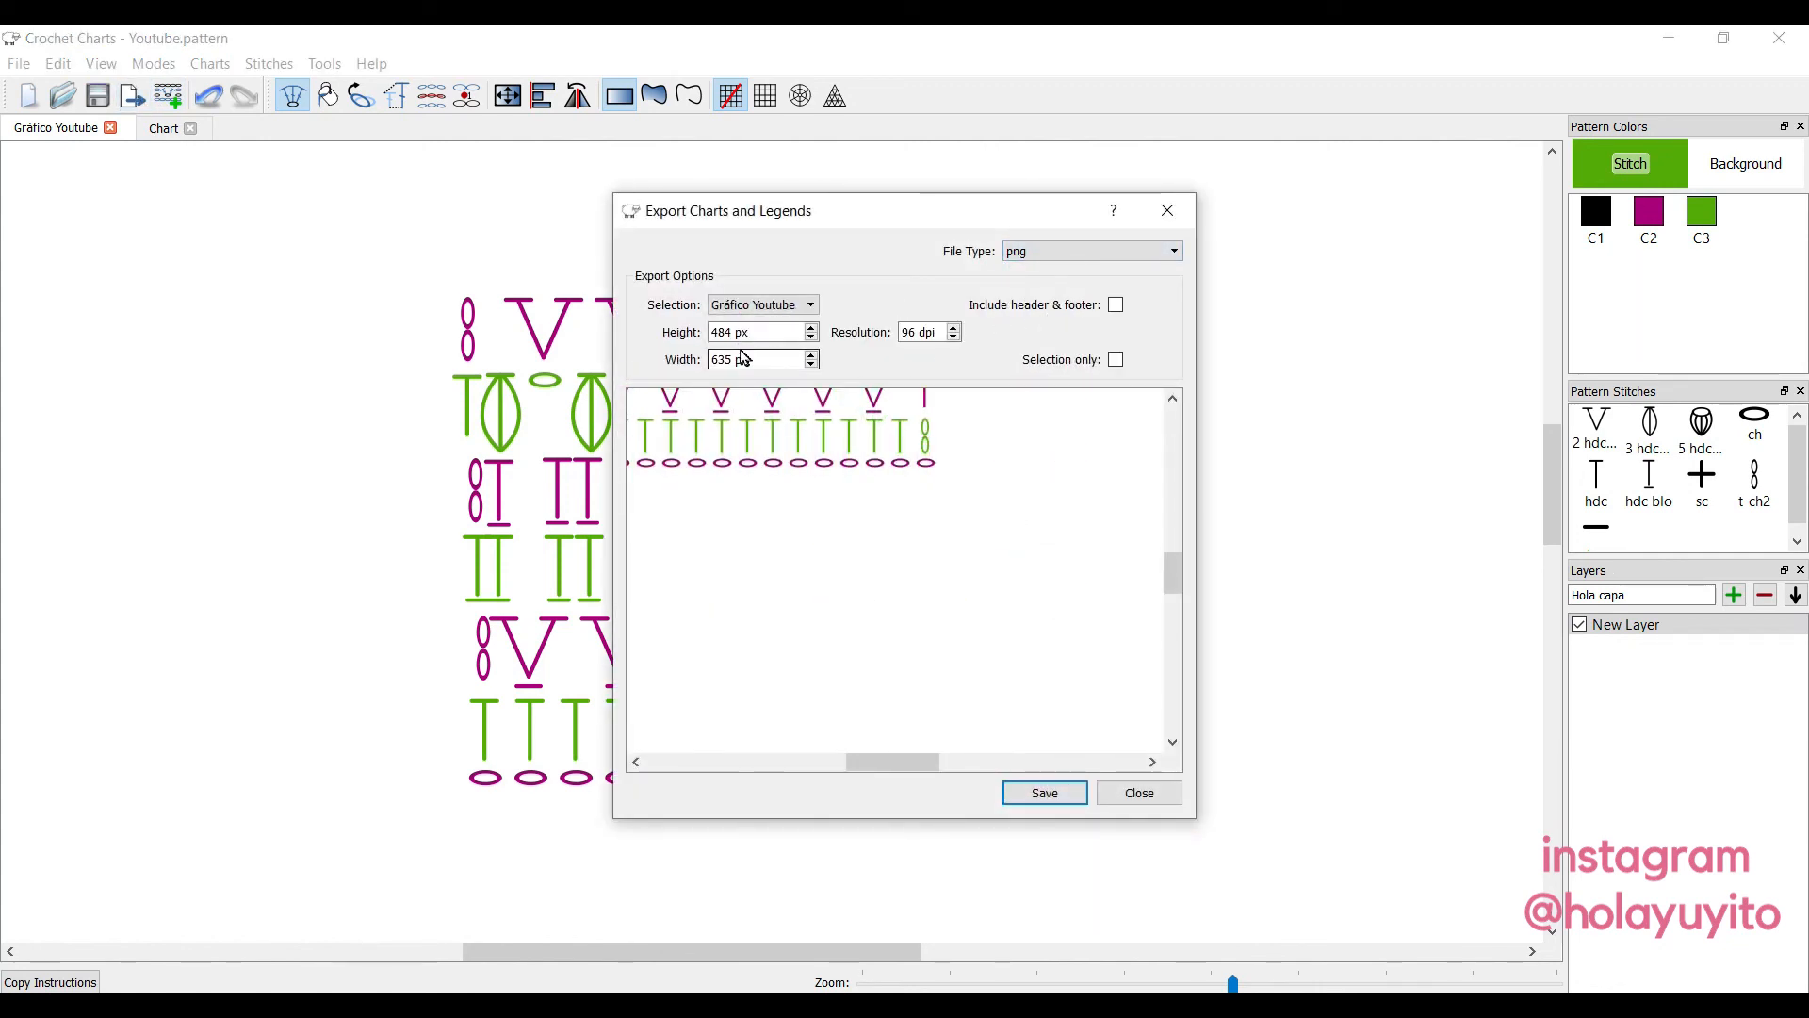
drag(732, 337, 704, 334)
key(BackSpace)
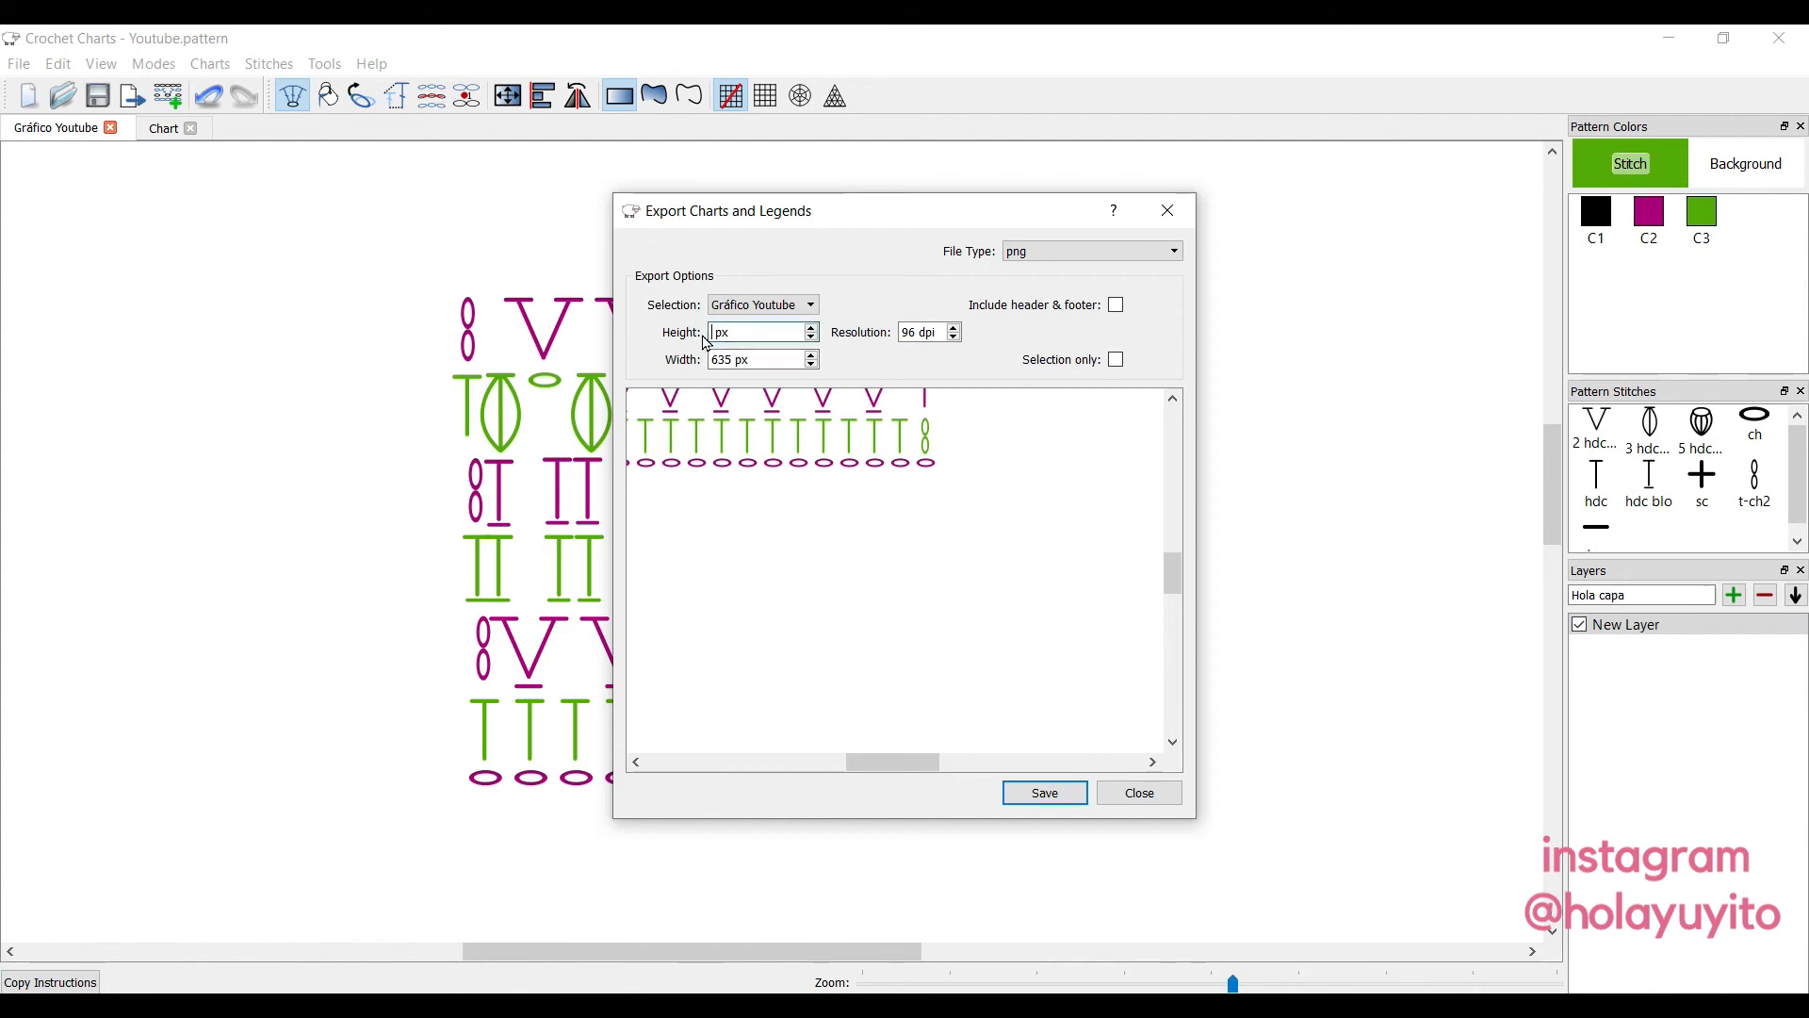
text(2000)
Save the png export to the desktop (Escritorio) under the file name Youtube 2 and close the export dialog.
click(1043, 792)
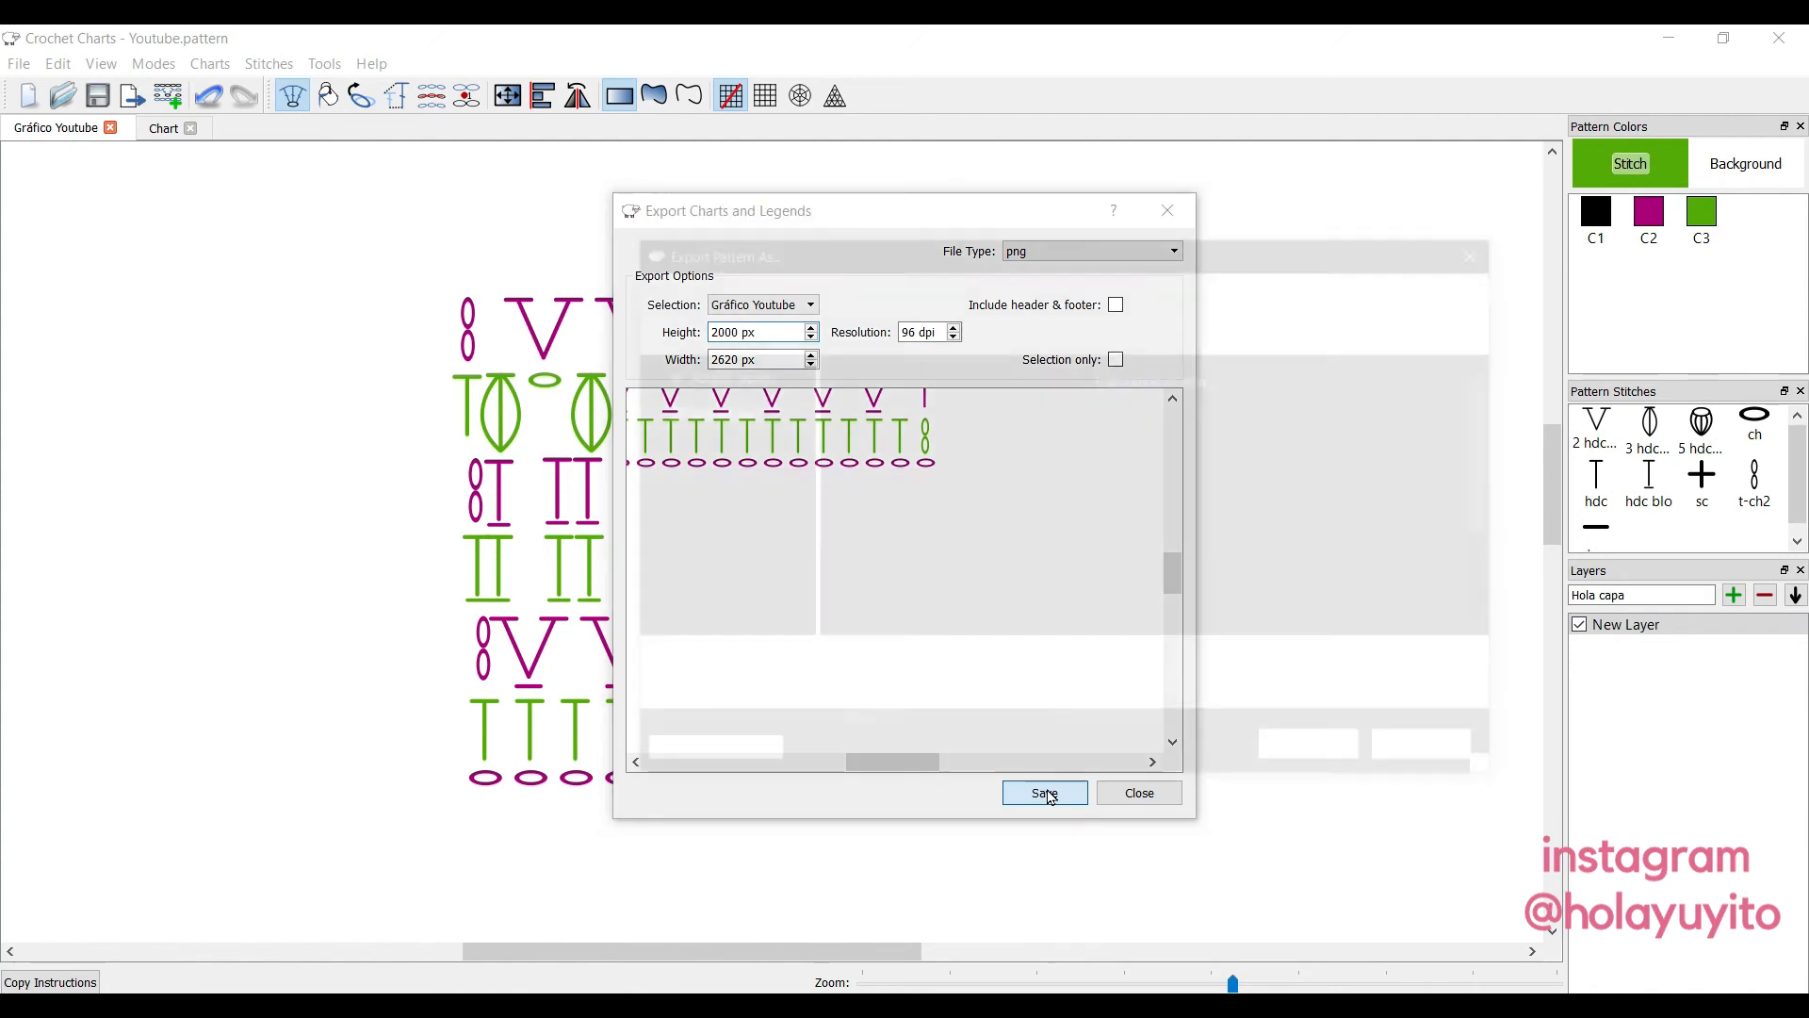
drag(905, 246, 754, 556)
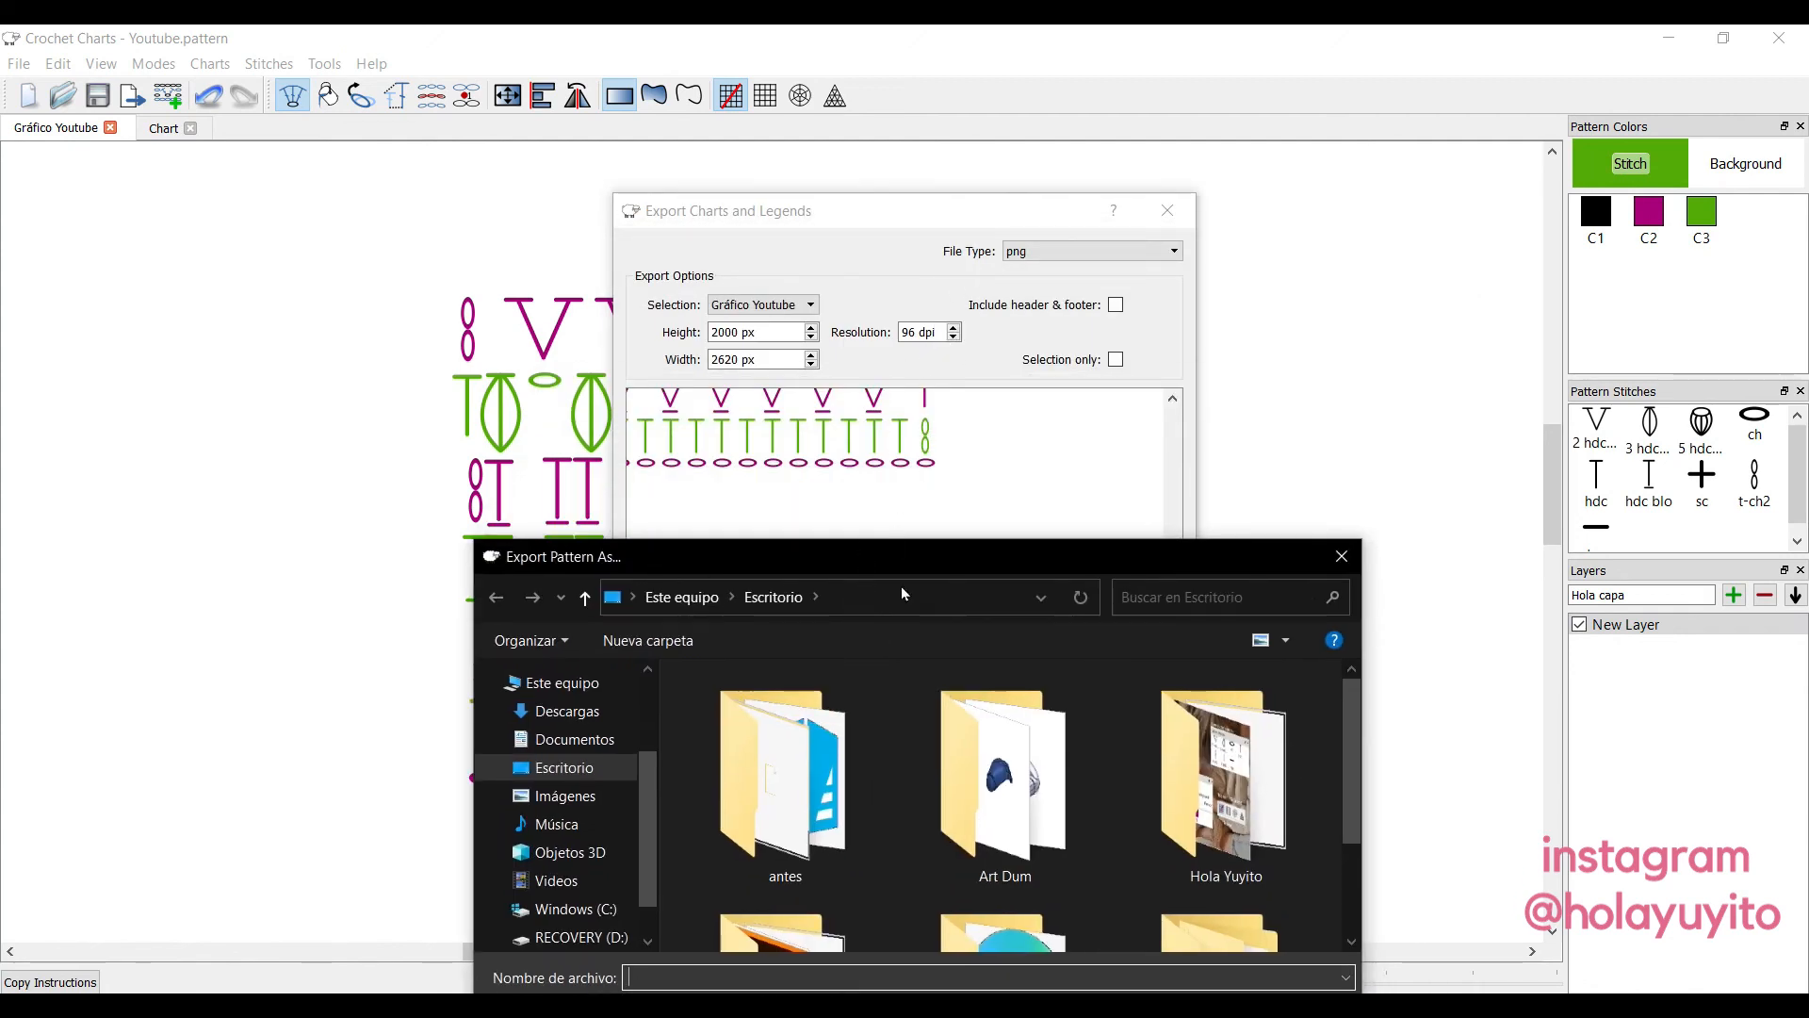
drag(881, 565, 920, 254)
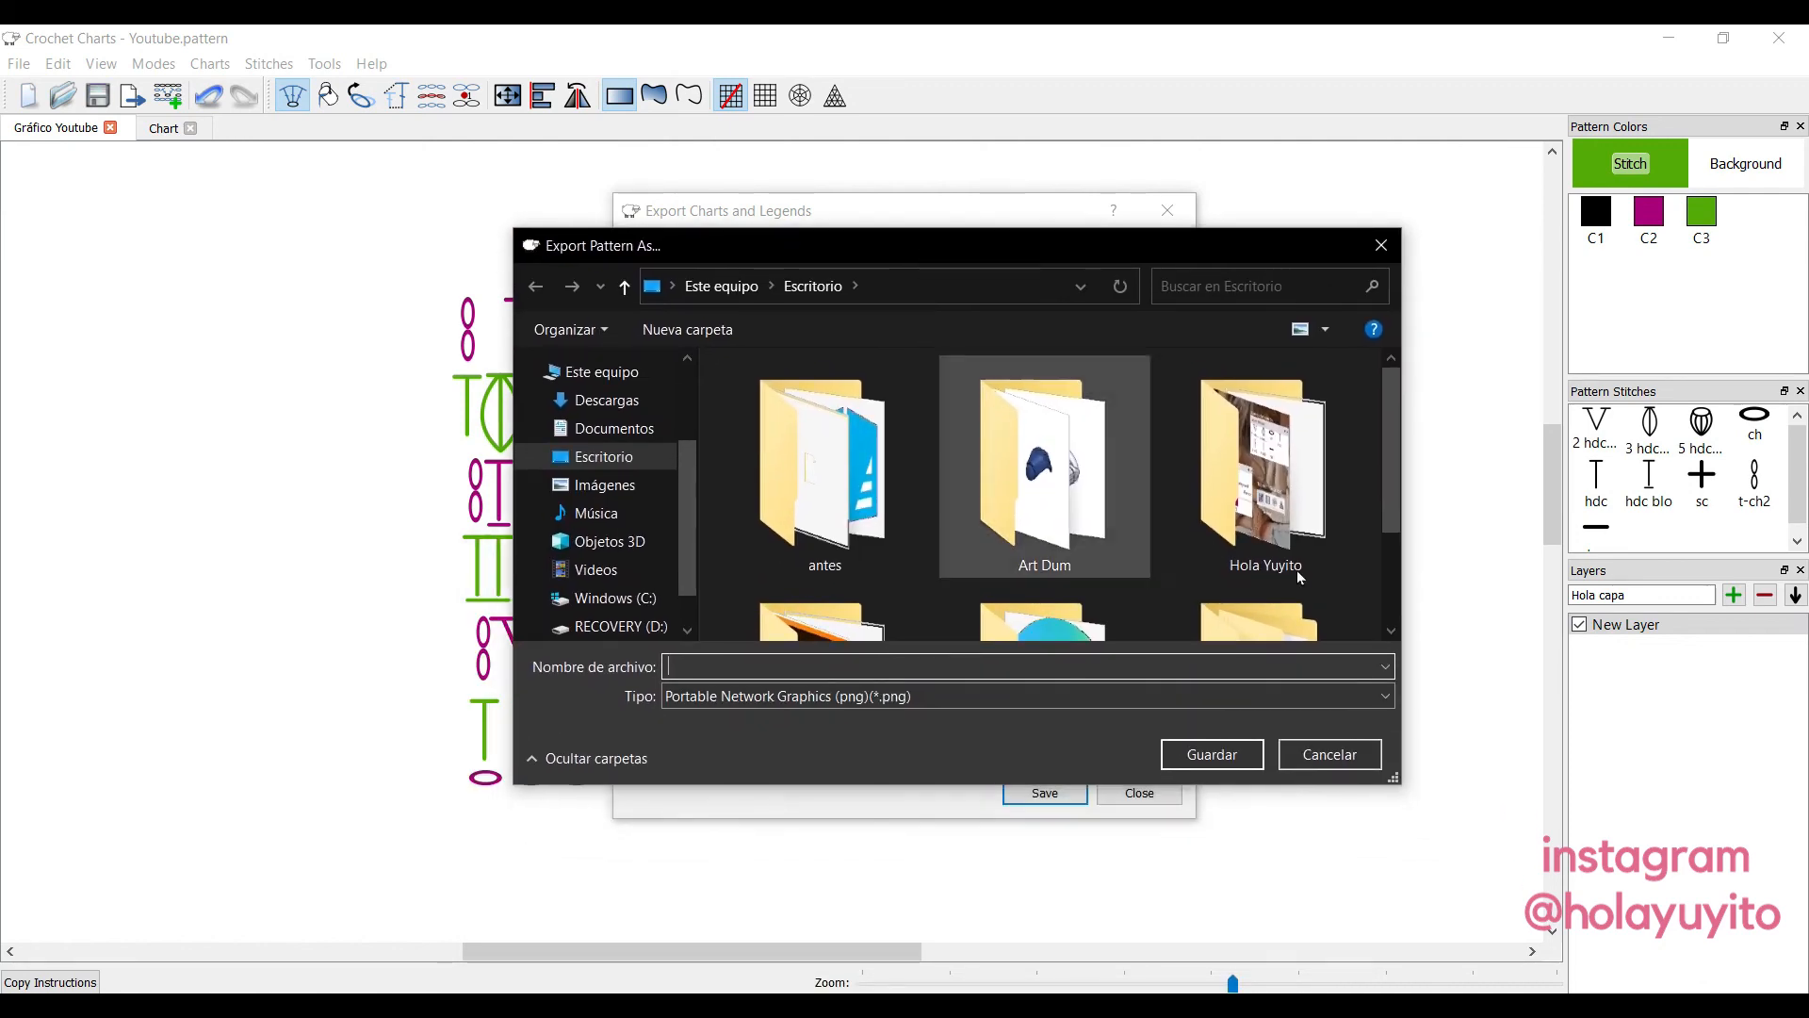
text(Youtube 2)
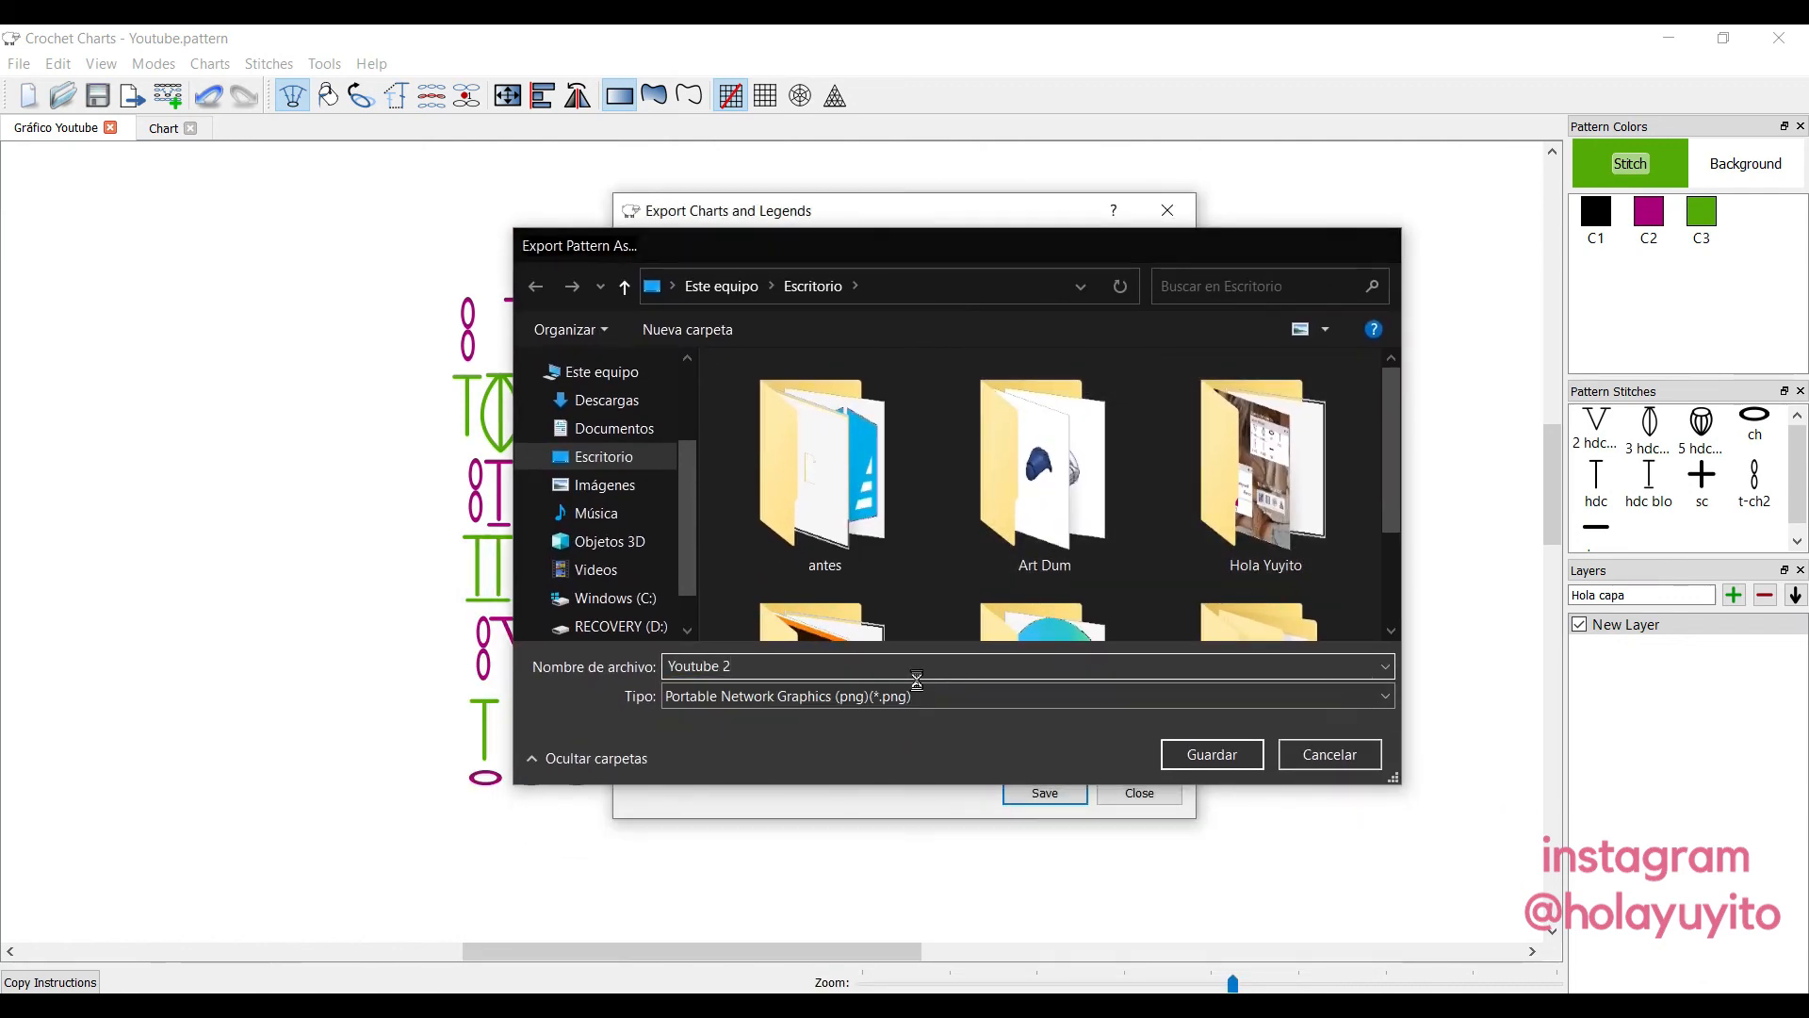
key(Return)
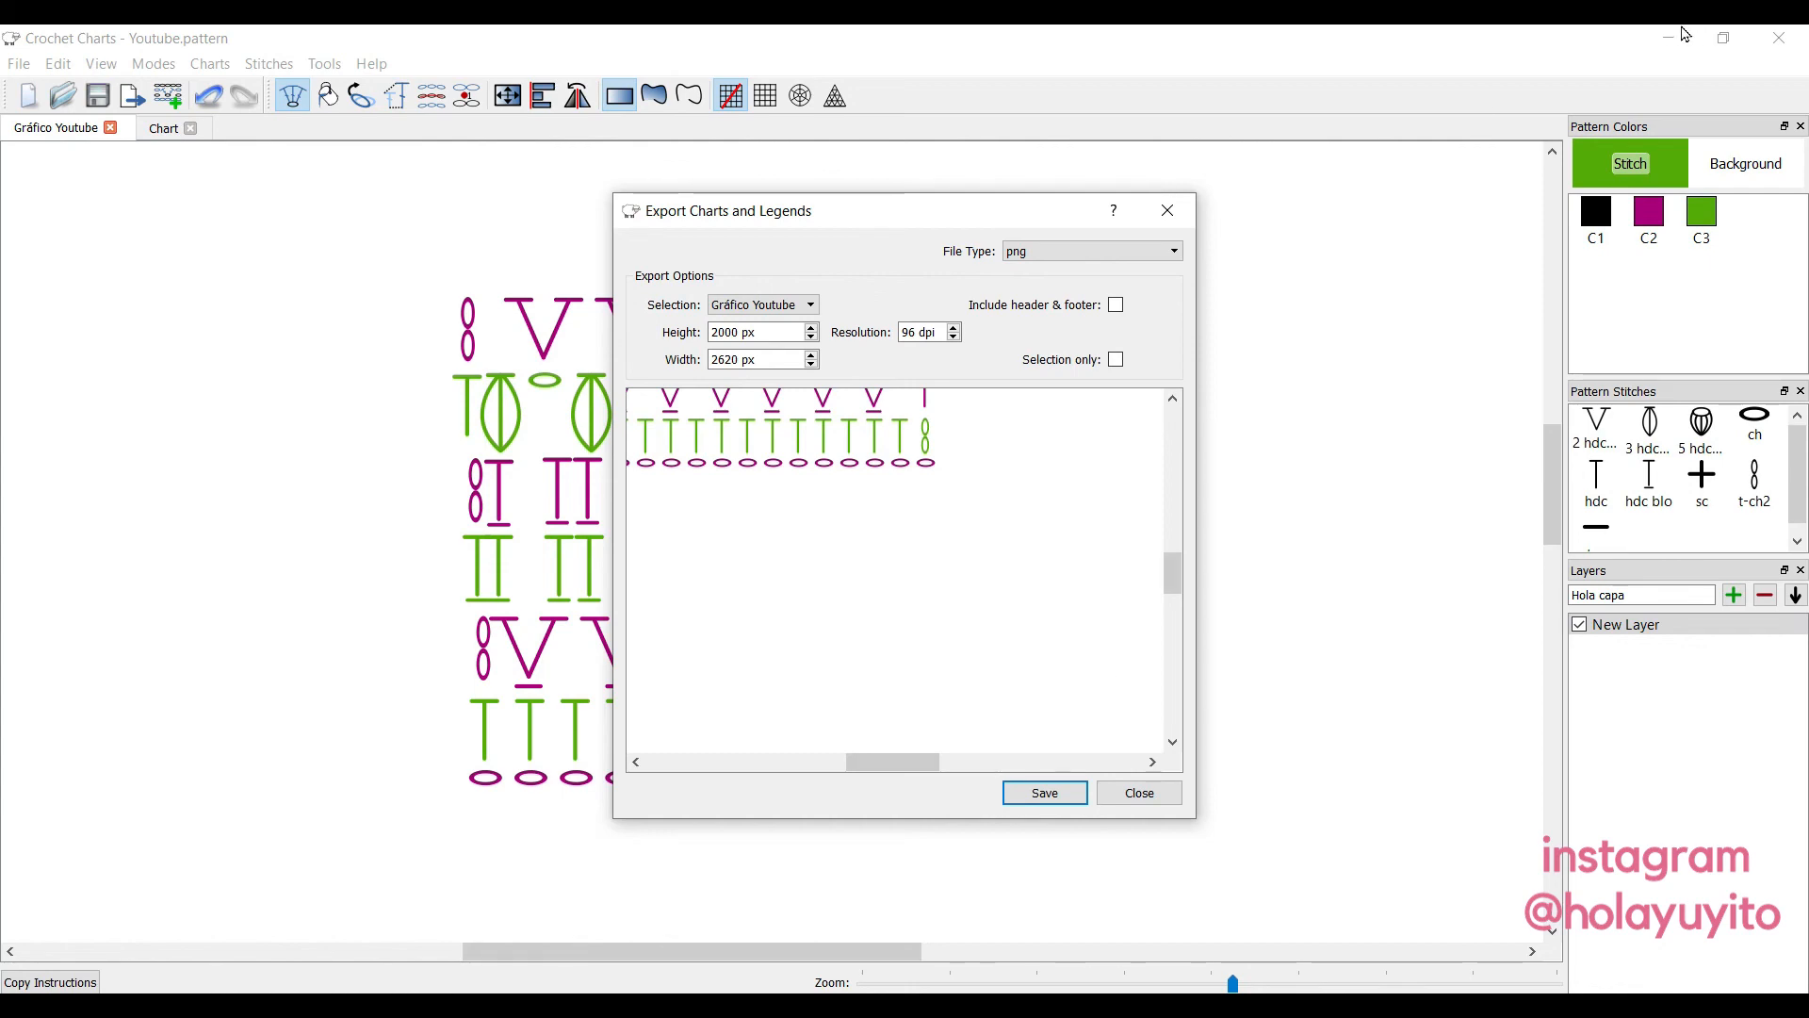
click(1137, 792)
Open the exported Youtube 2 png from the desktop in the Photos viewer, inspect its sharpness up close, and return to Crochet Charts.
click(1676, 35)
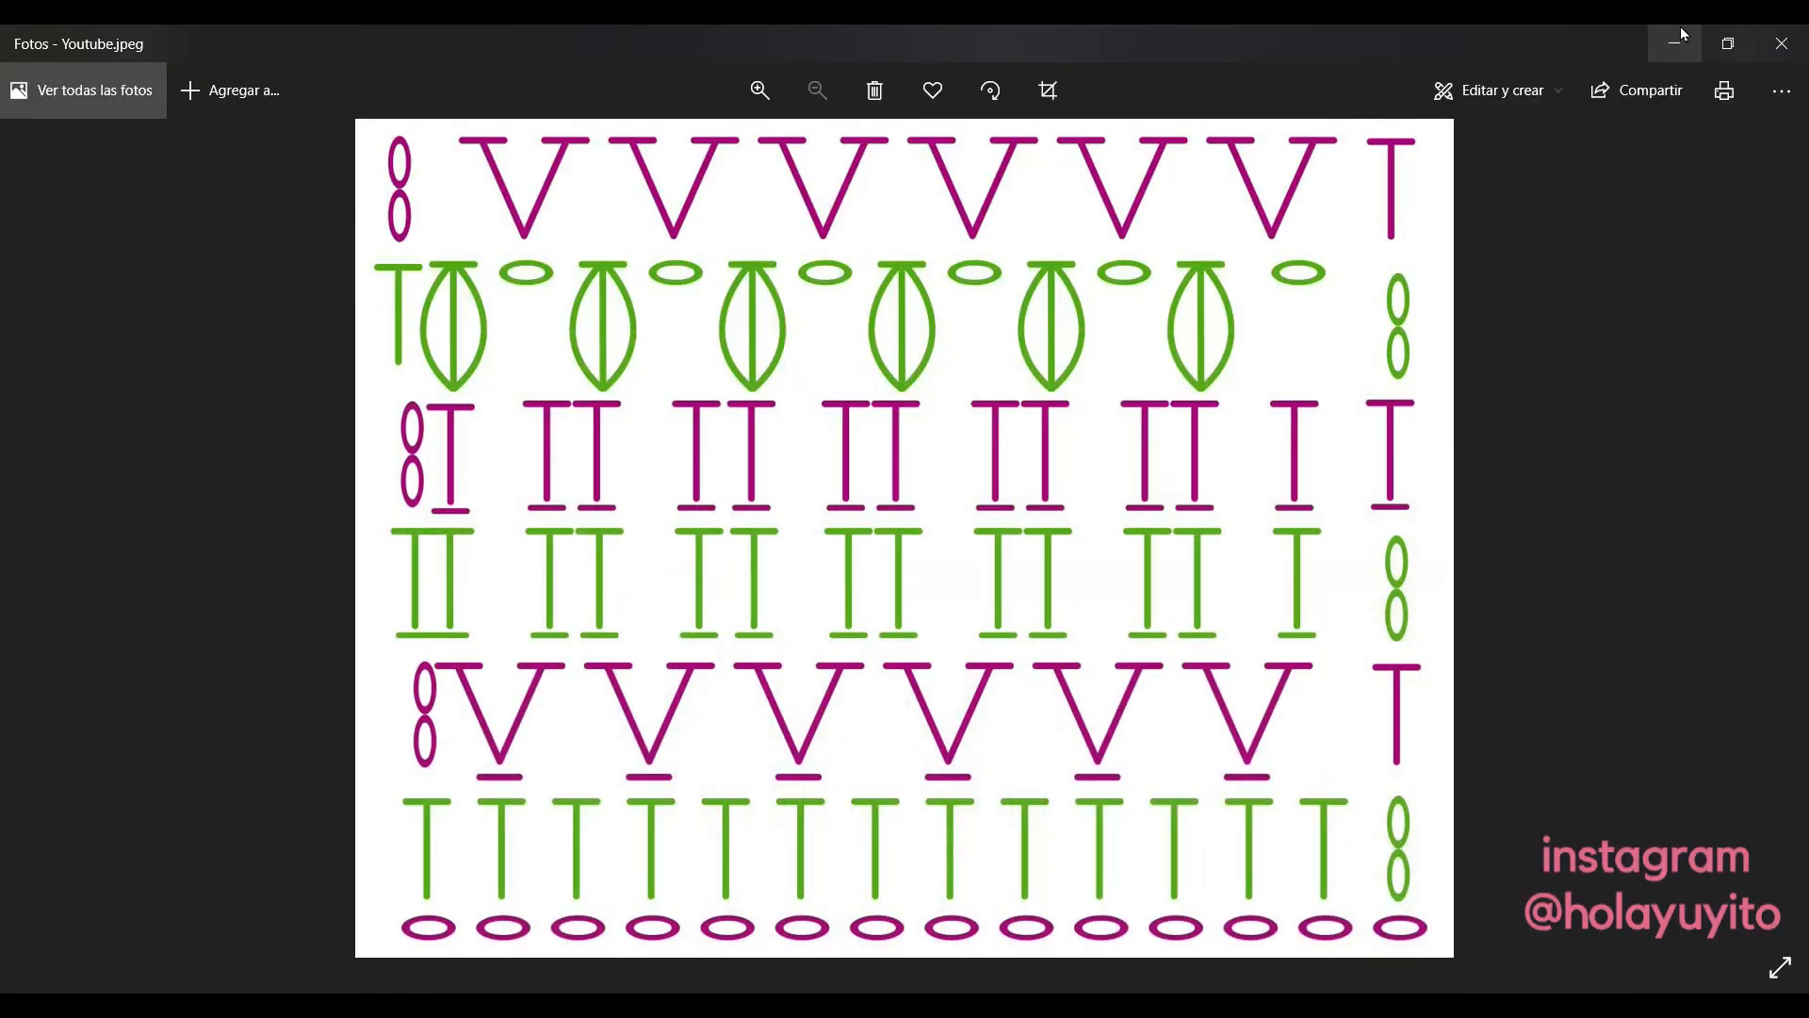
click(1673, 37)
double_click(132, 296)
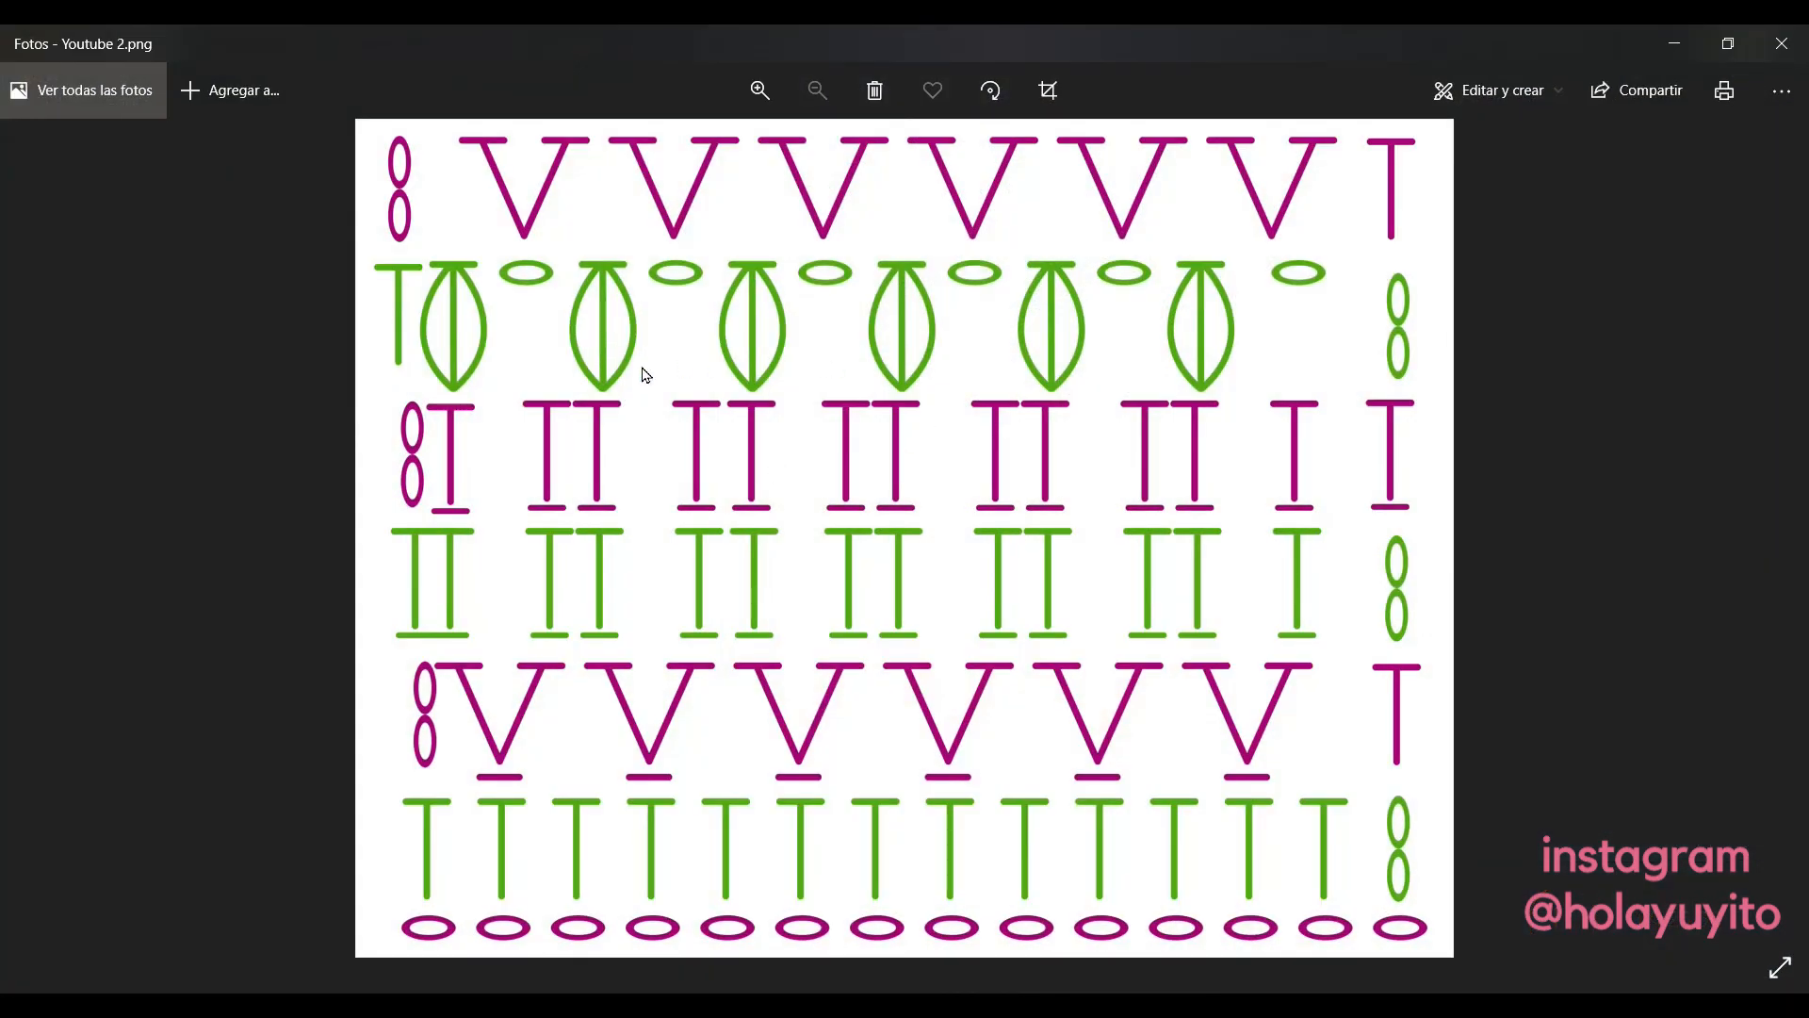
scroll(638, 371, up, 3)
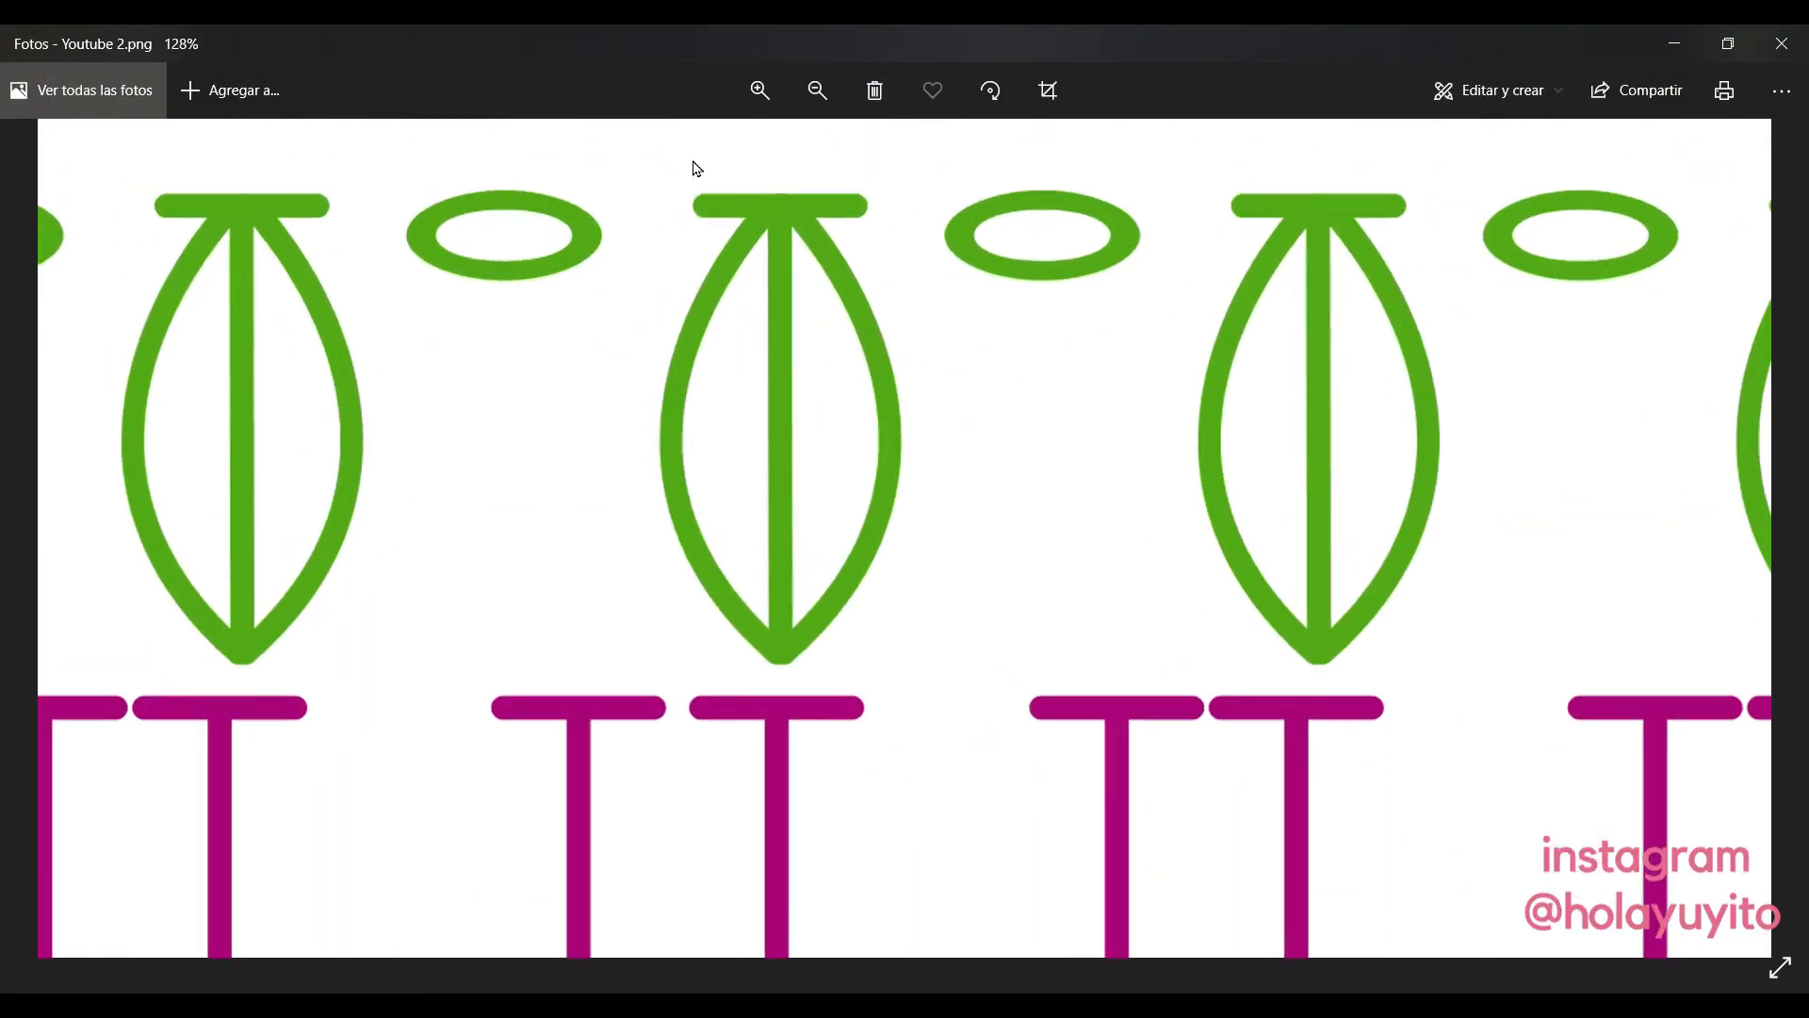
scroll(682, 388, up, 3)
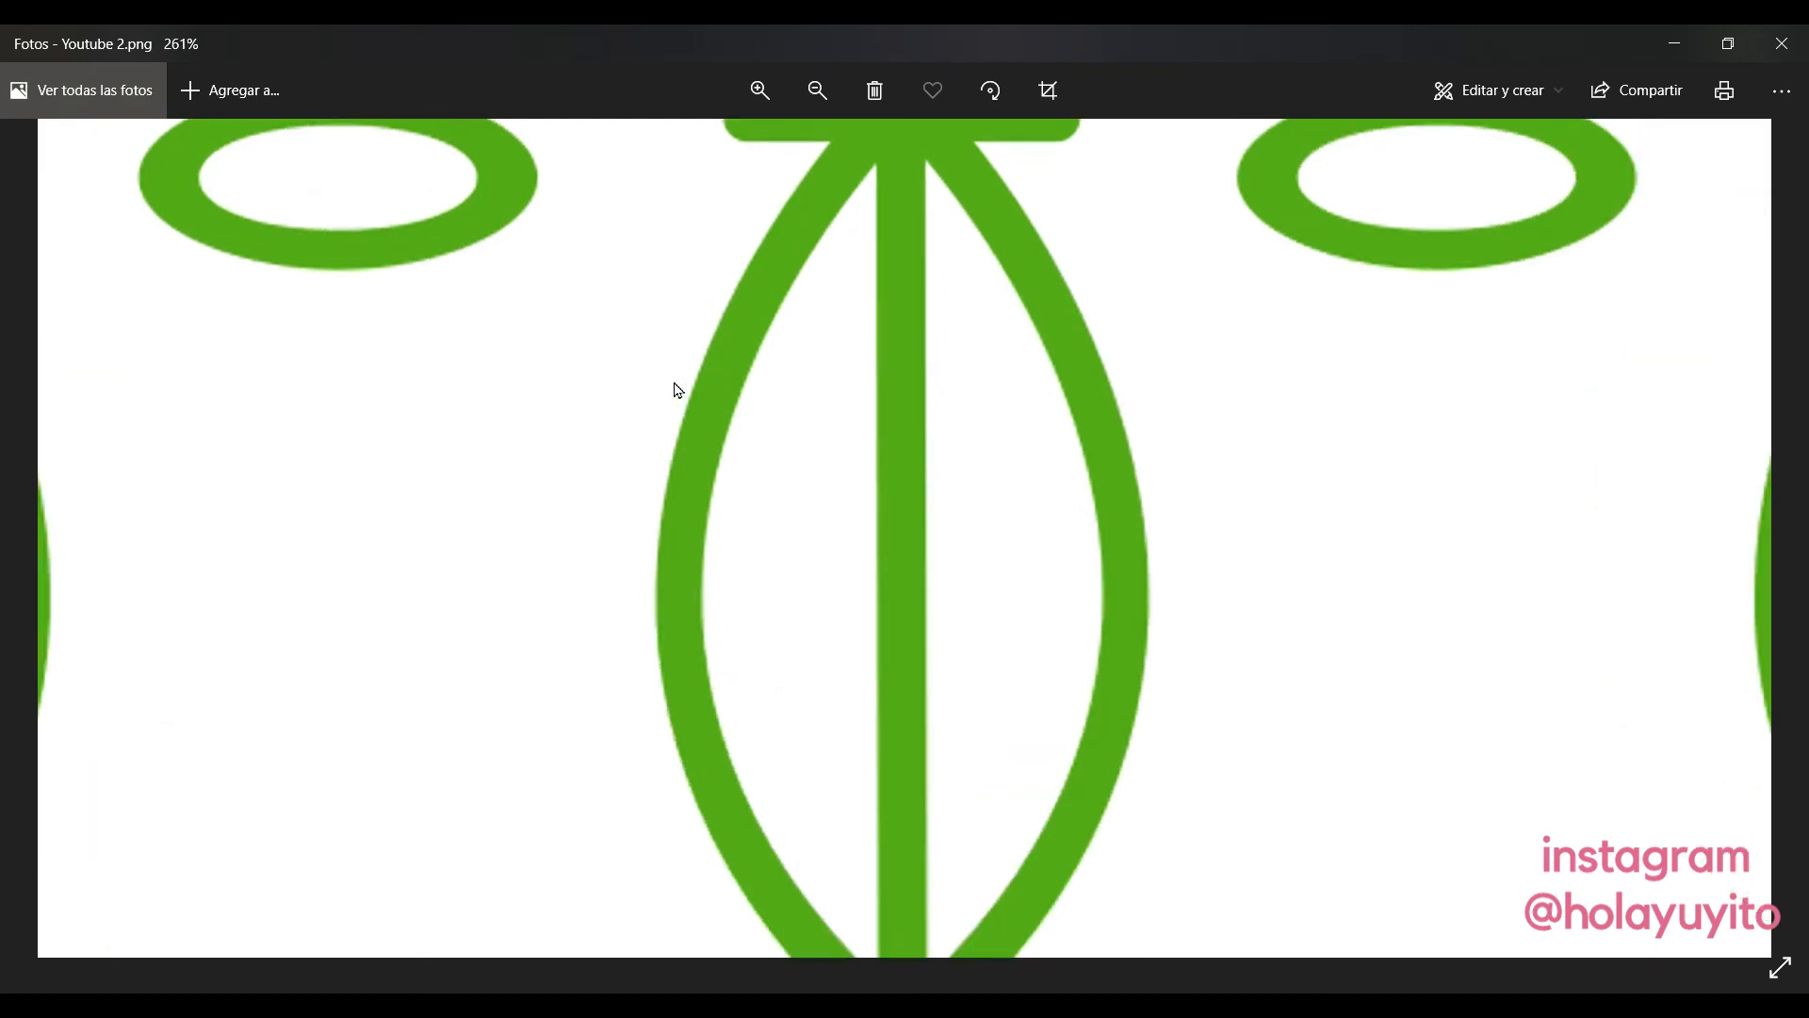
scroll(679, 389, down, 3)
scroll(678, 390, down, 5)
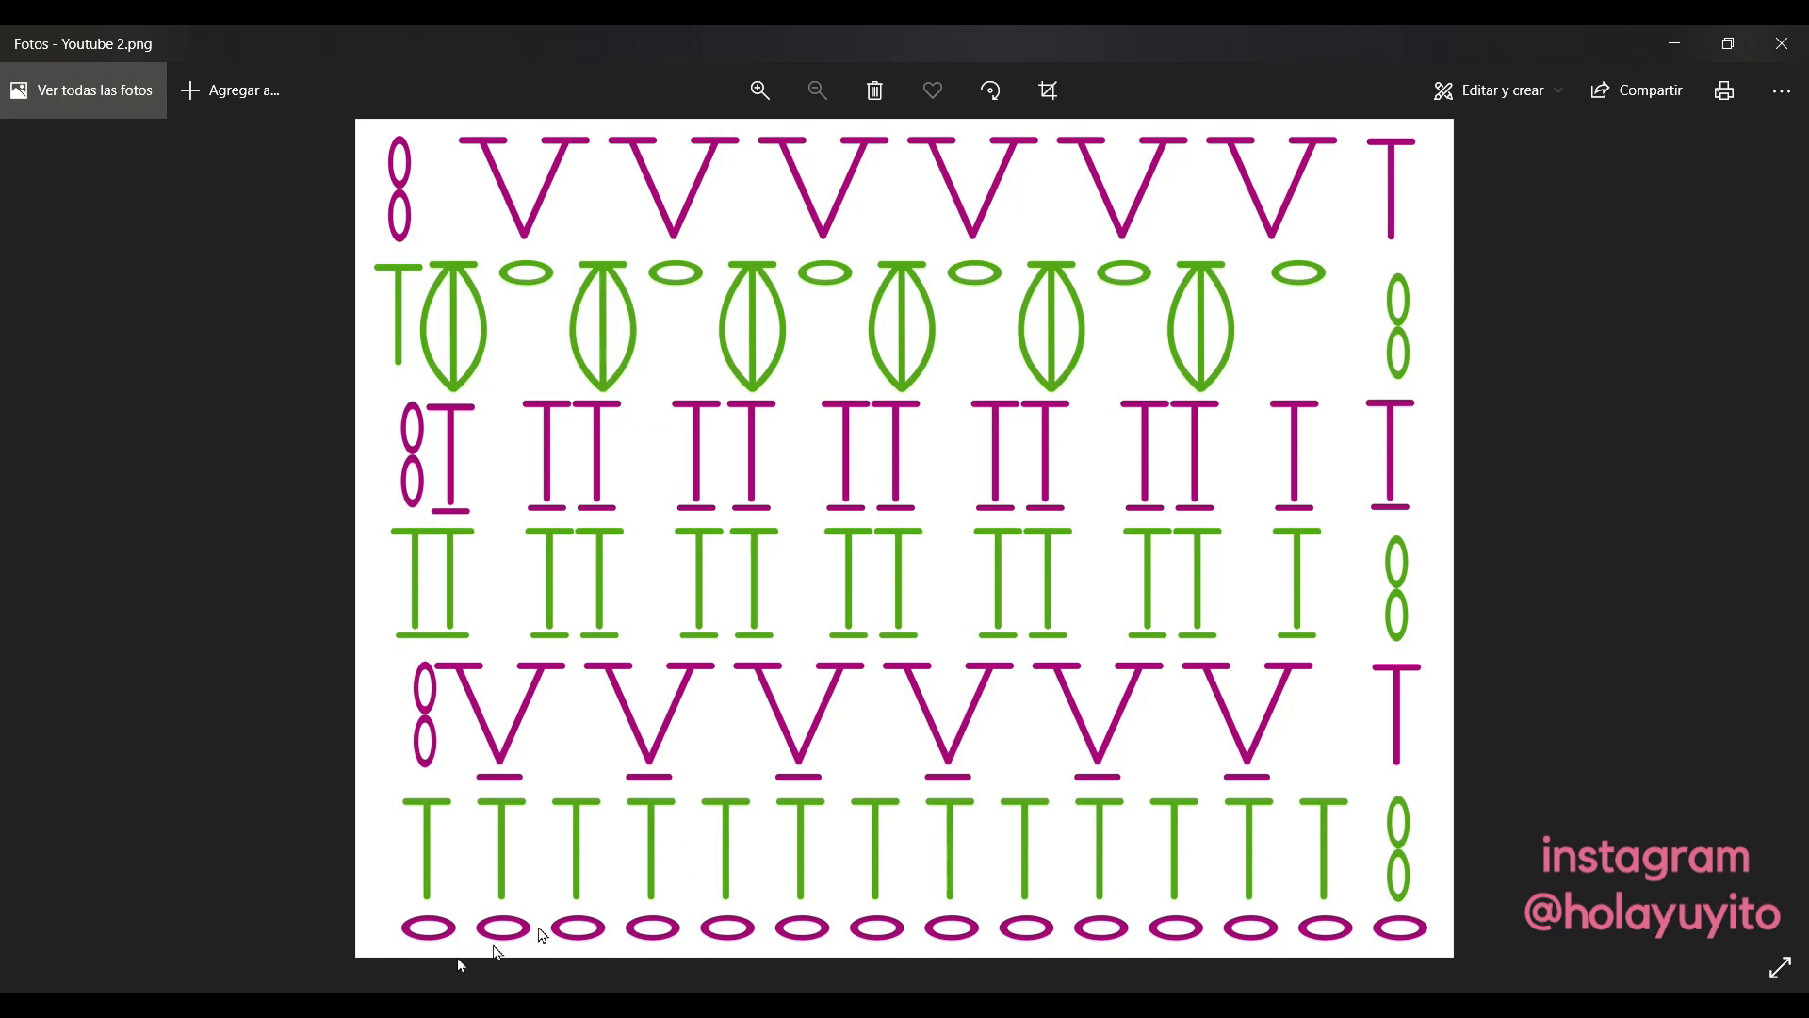
click(1681, 35)
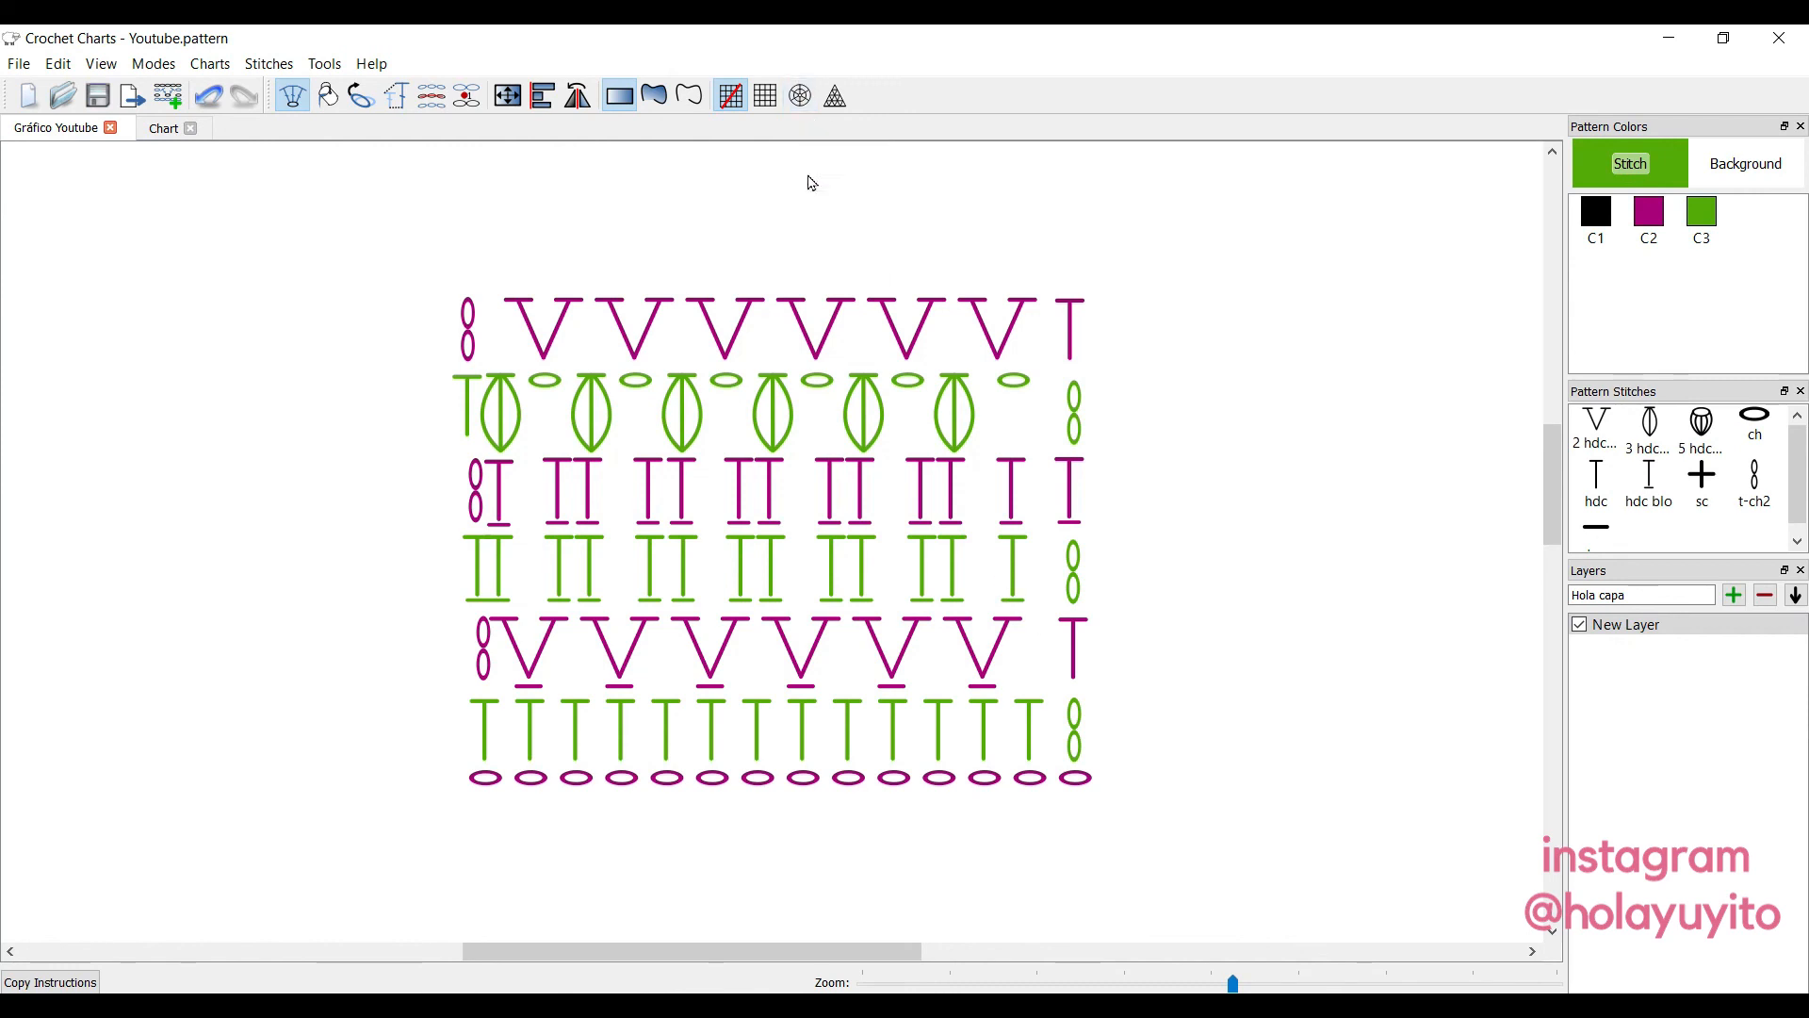
Try the round guideline grid over the chart and turn the guidelines off again.
click(800, 101)
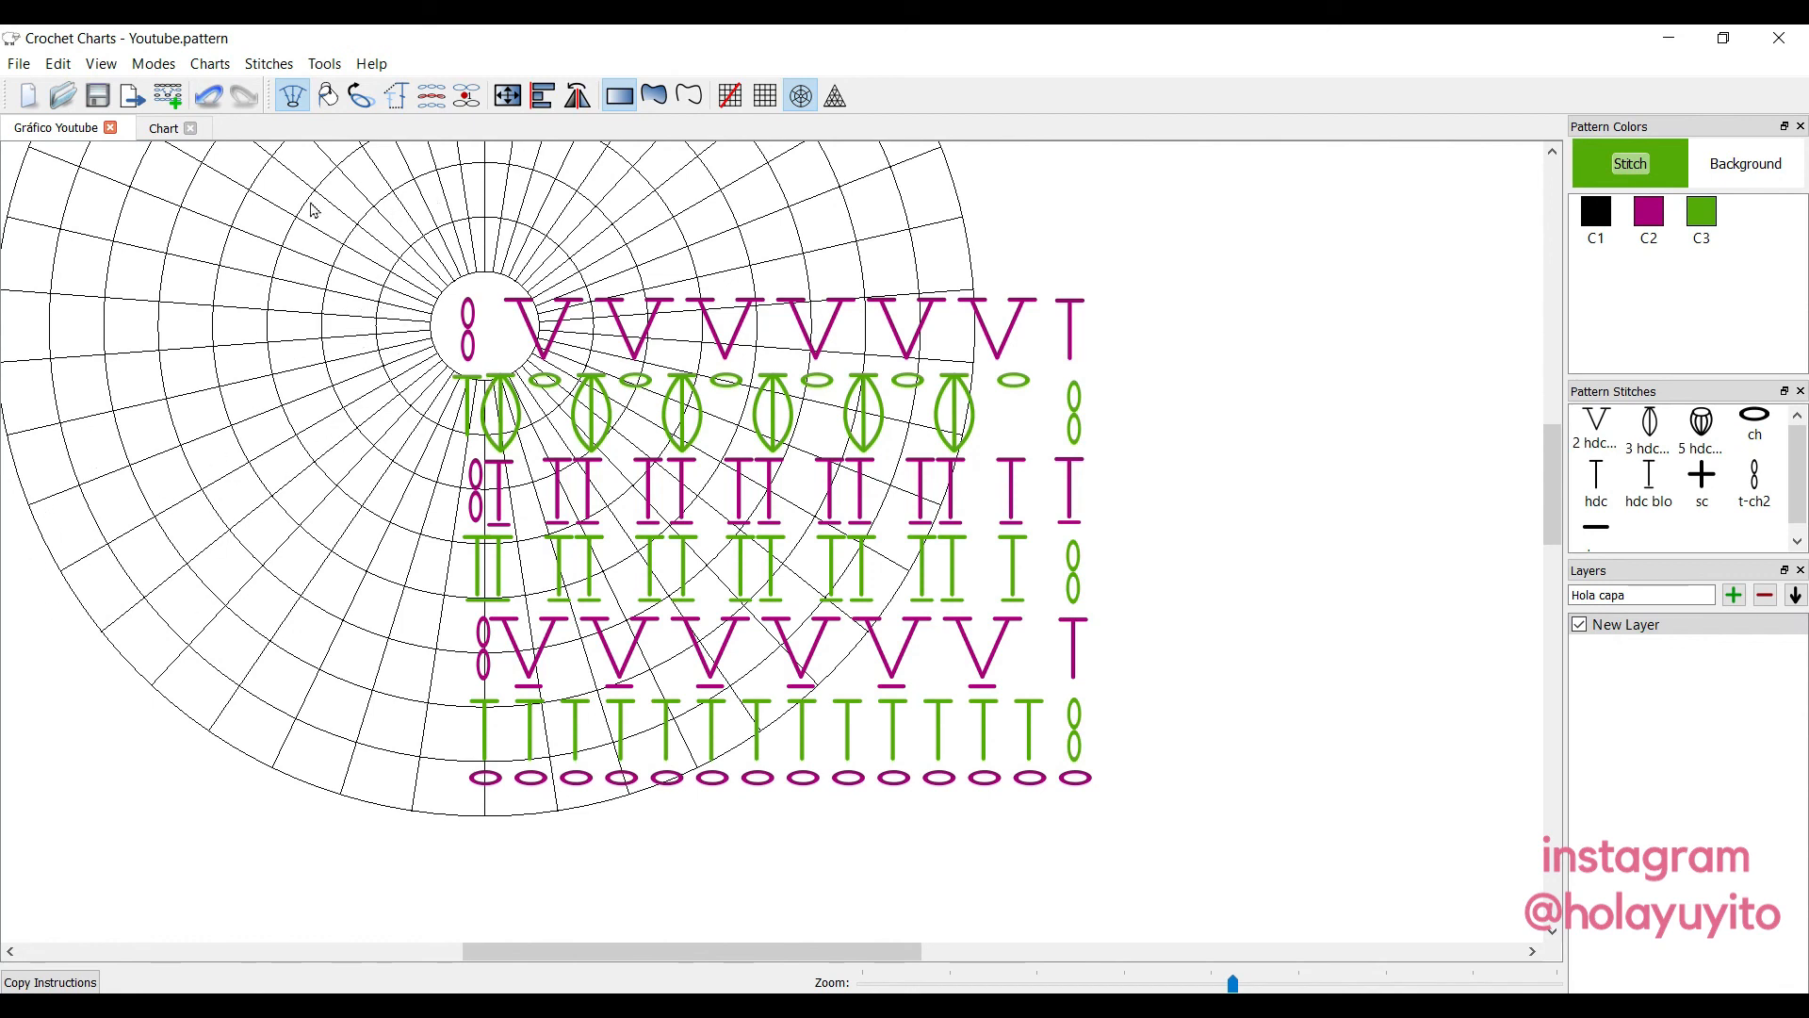
click(731, 95)
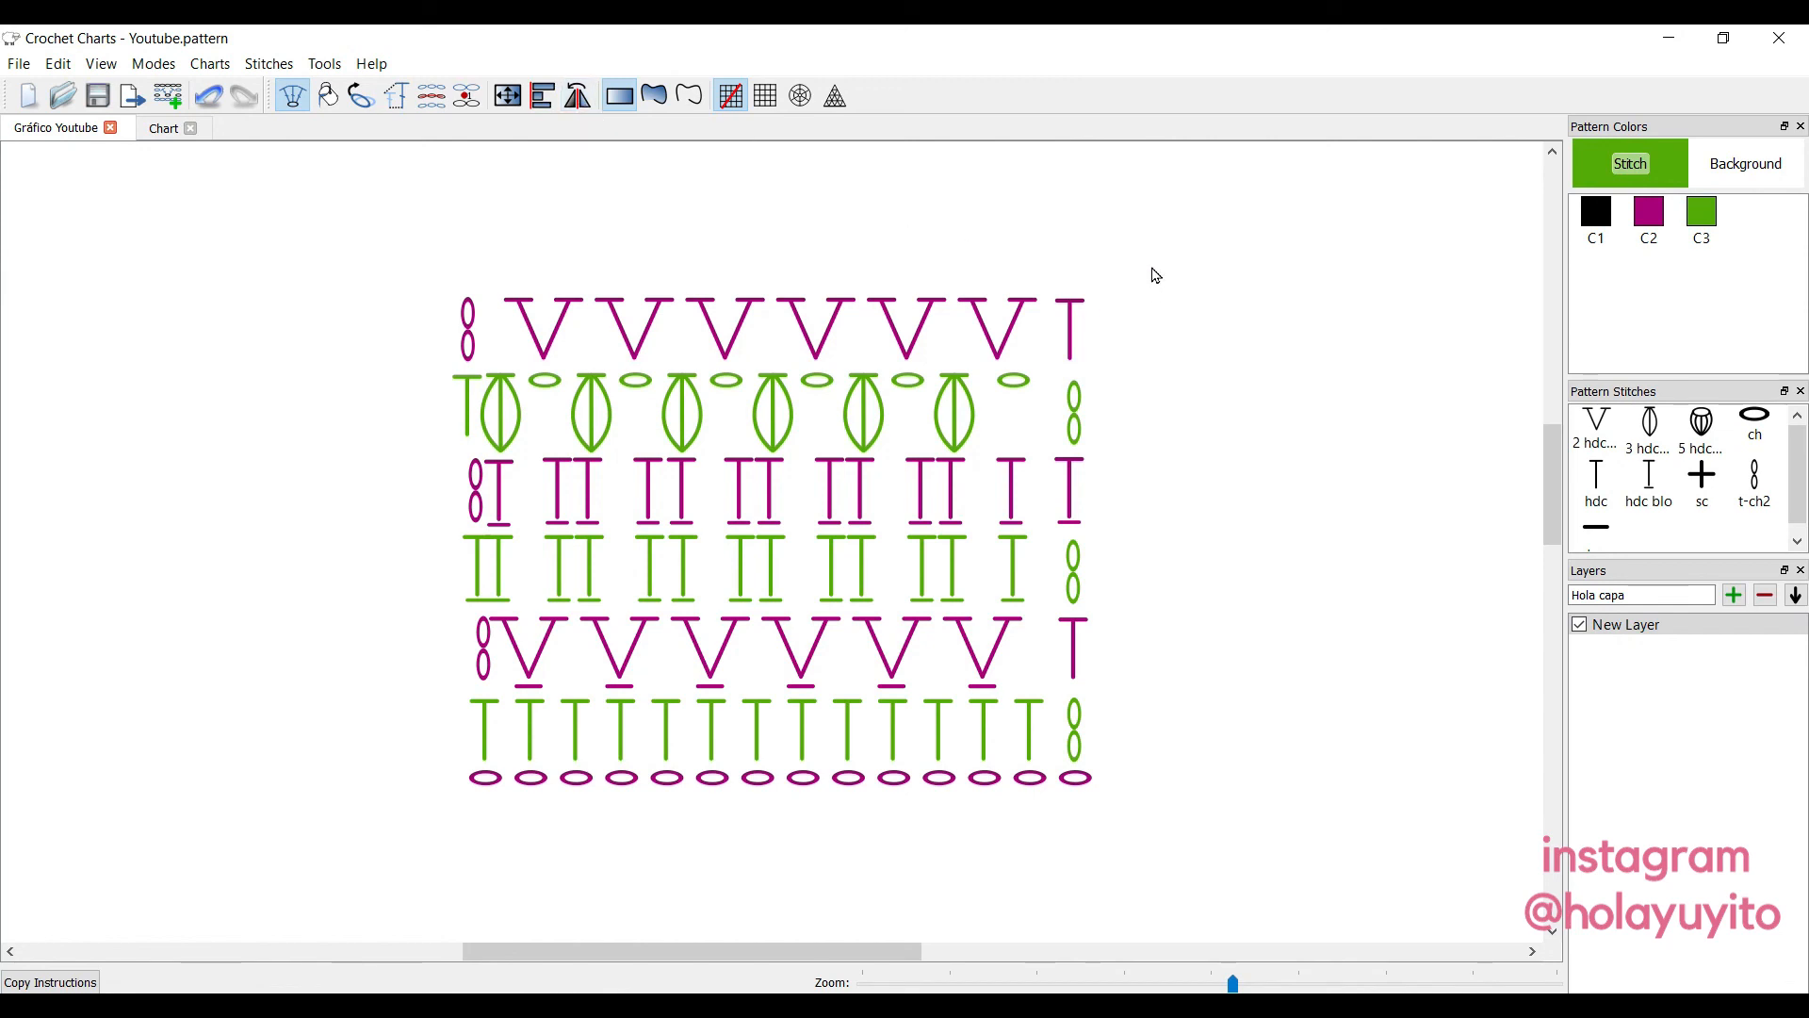
Select the whole chart and, with the Copy, Mirror and Rotate tools, copy it to the left and copy that duplicate upward.
click(576, 97)
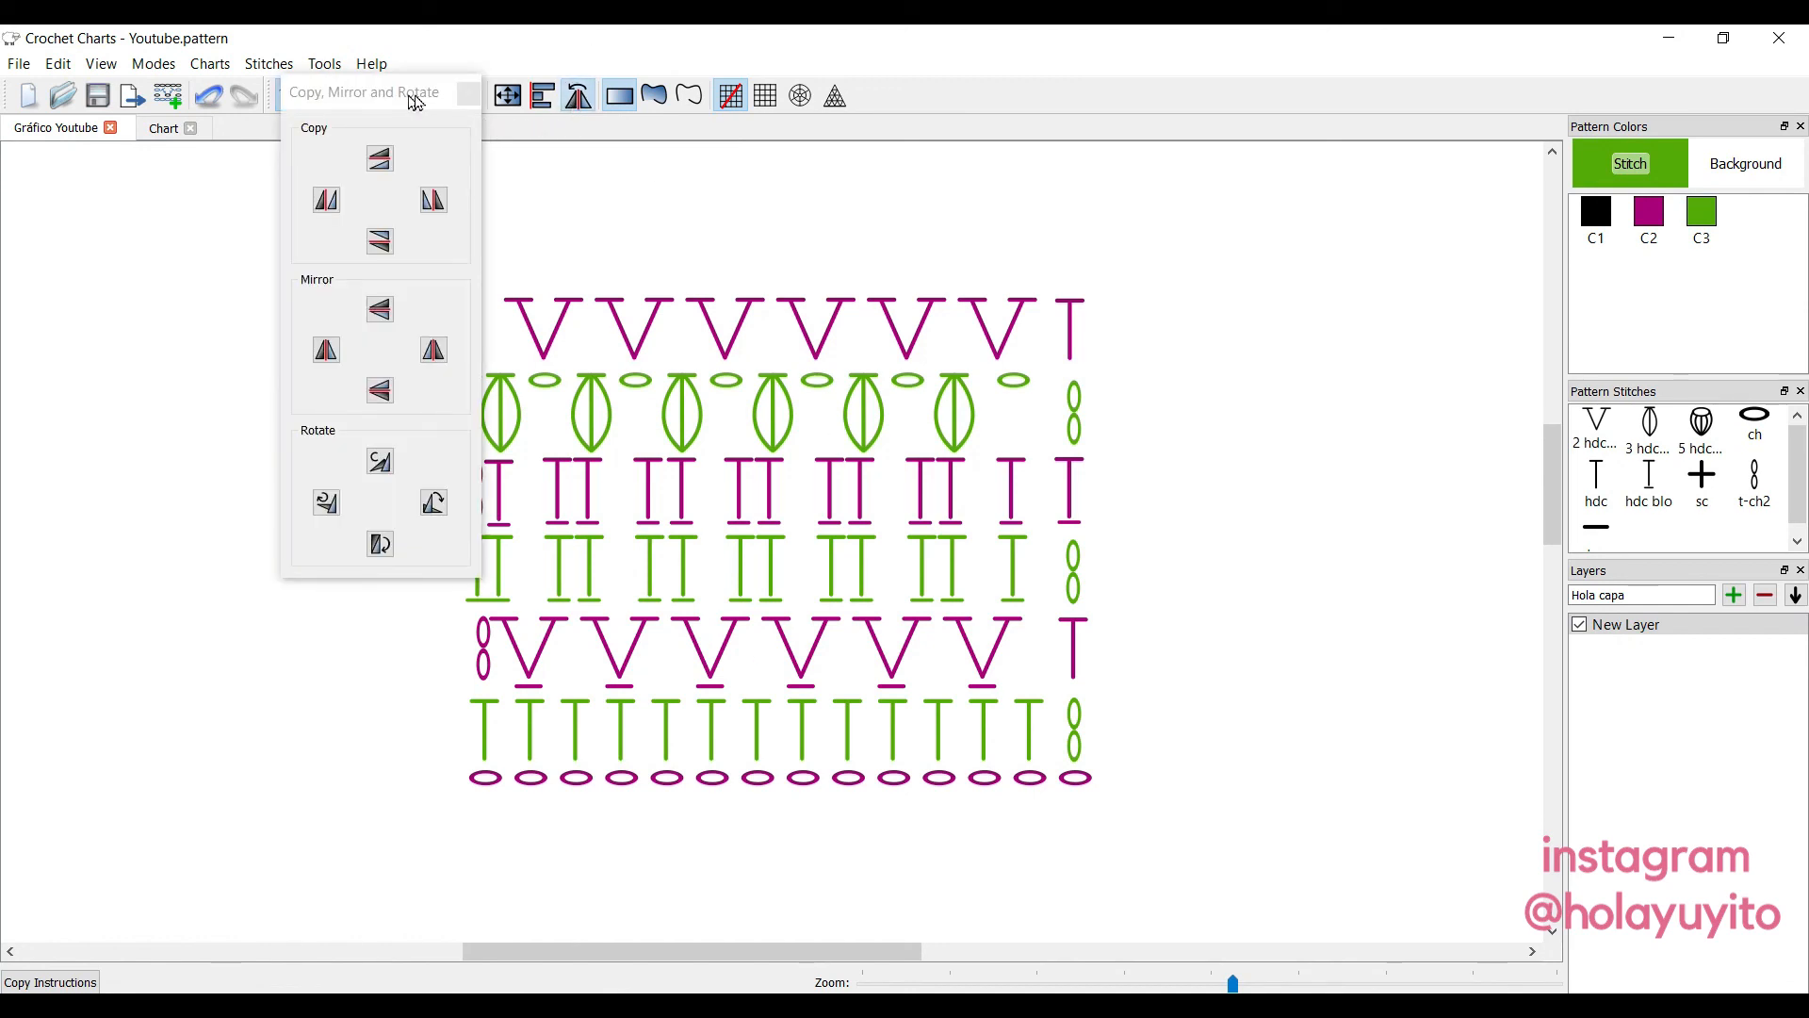
drag(415, 102, 1409, 332)
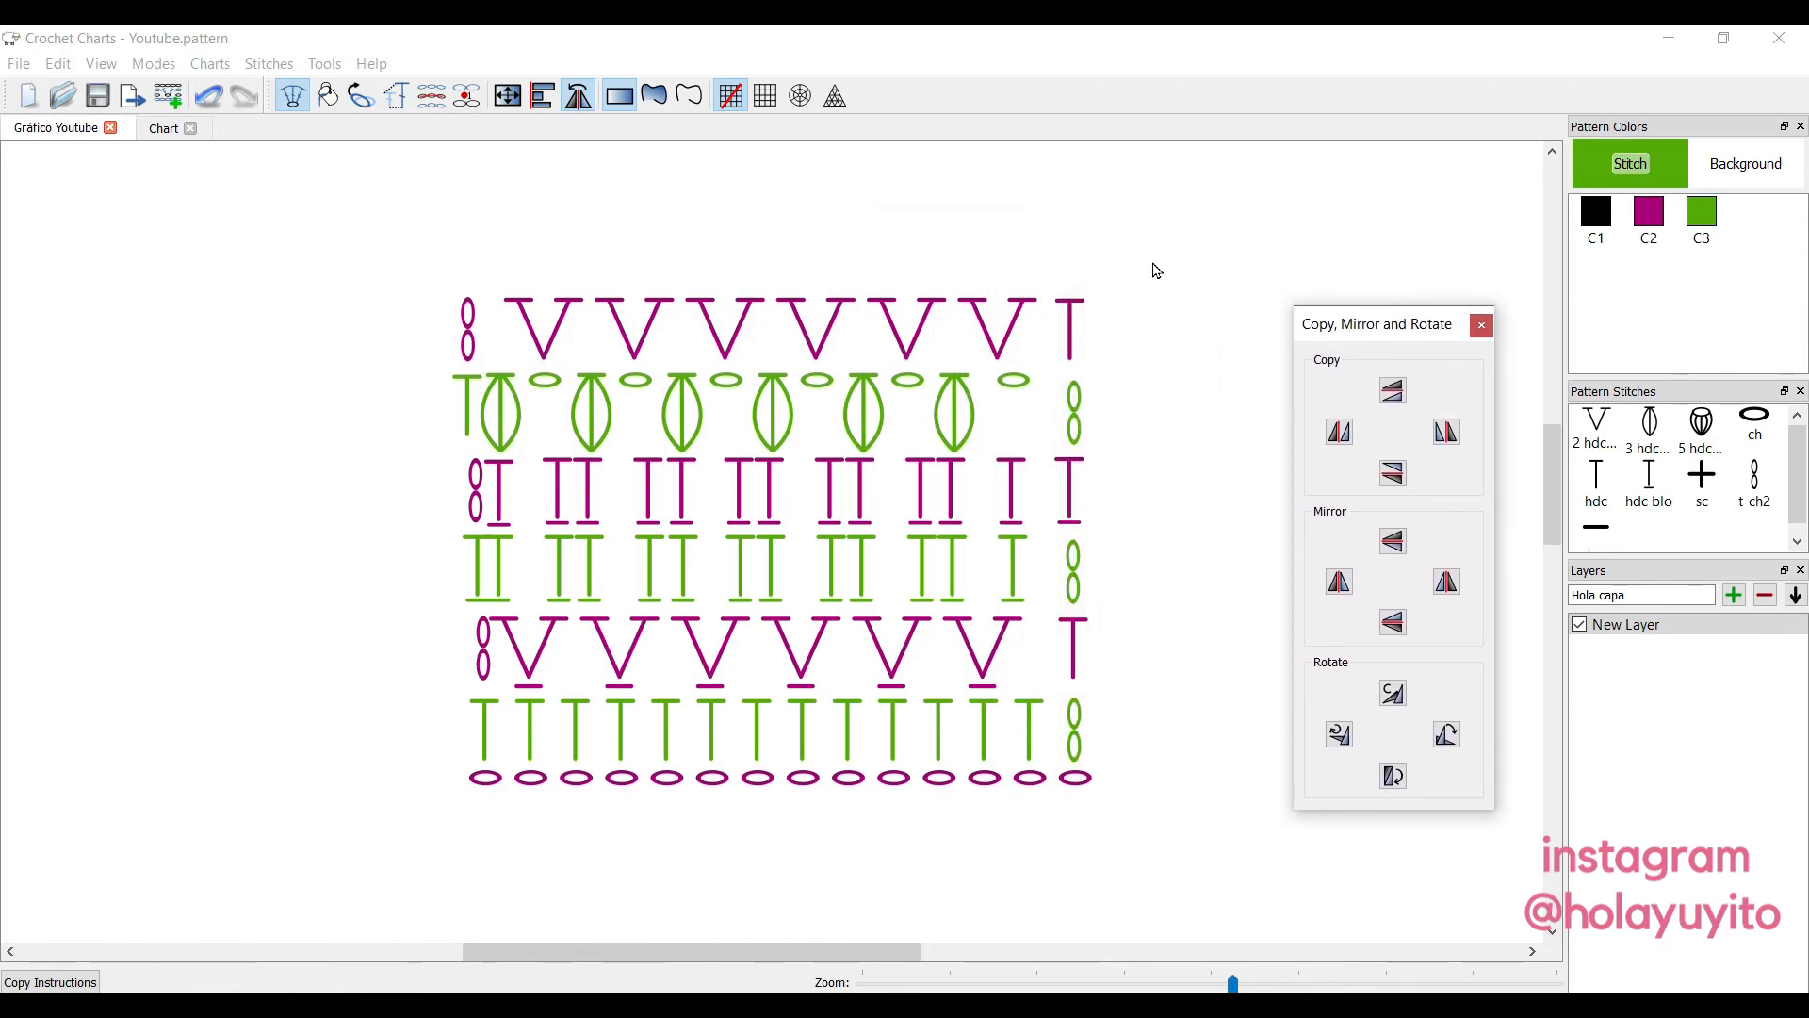
drag(1153, 264, 391, 871)
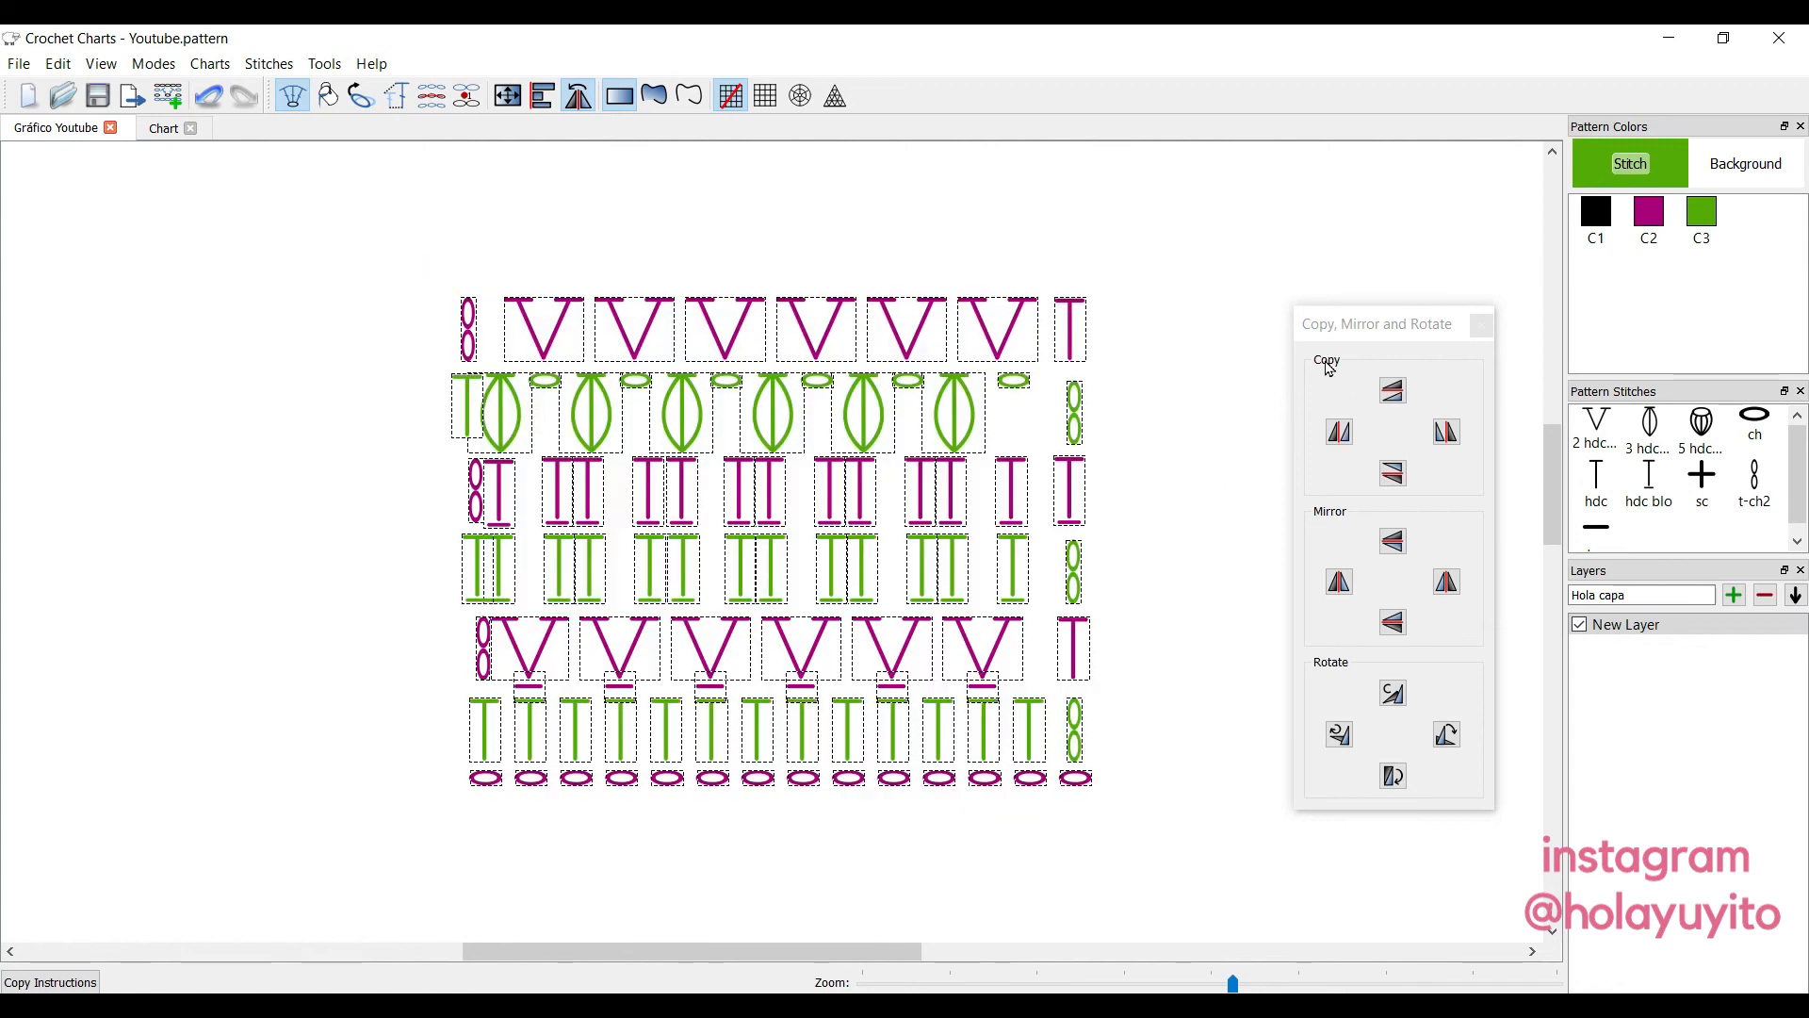
click(1341, 432)
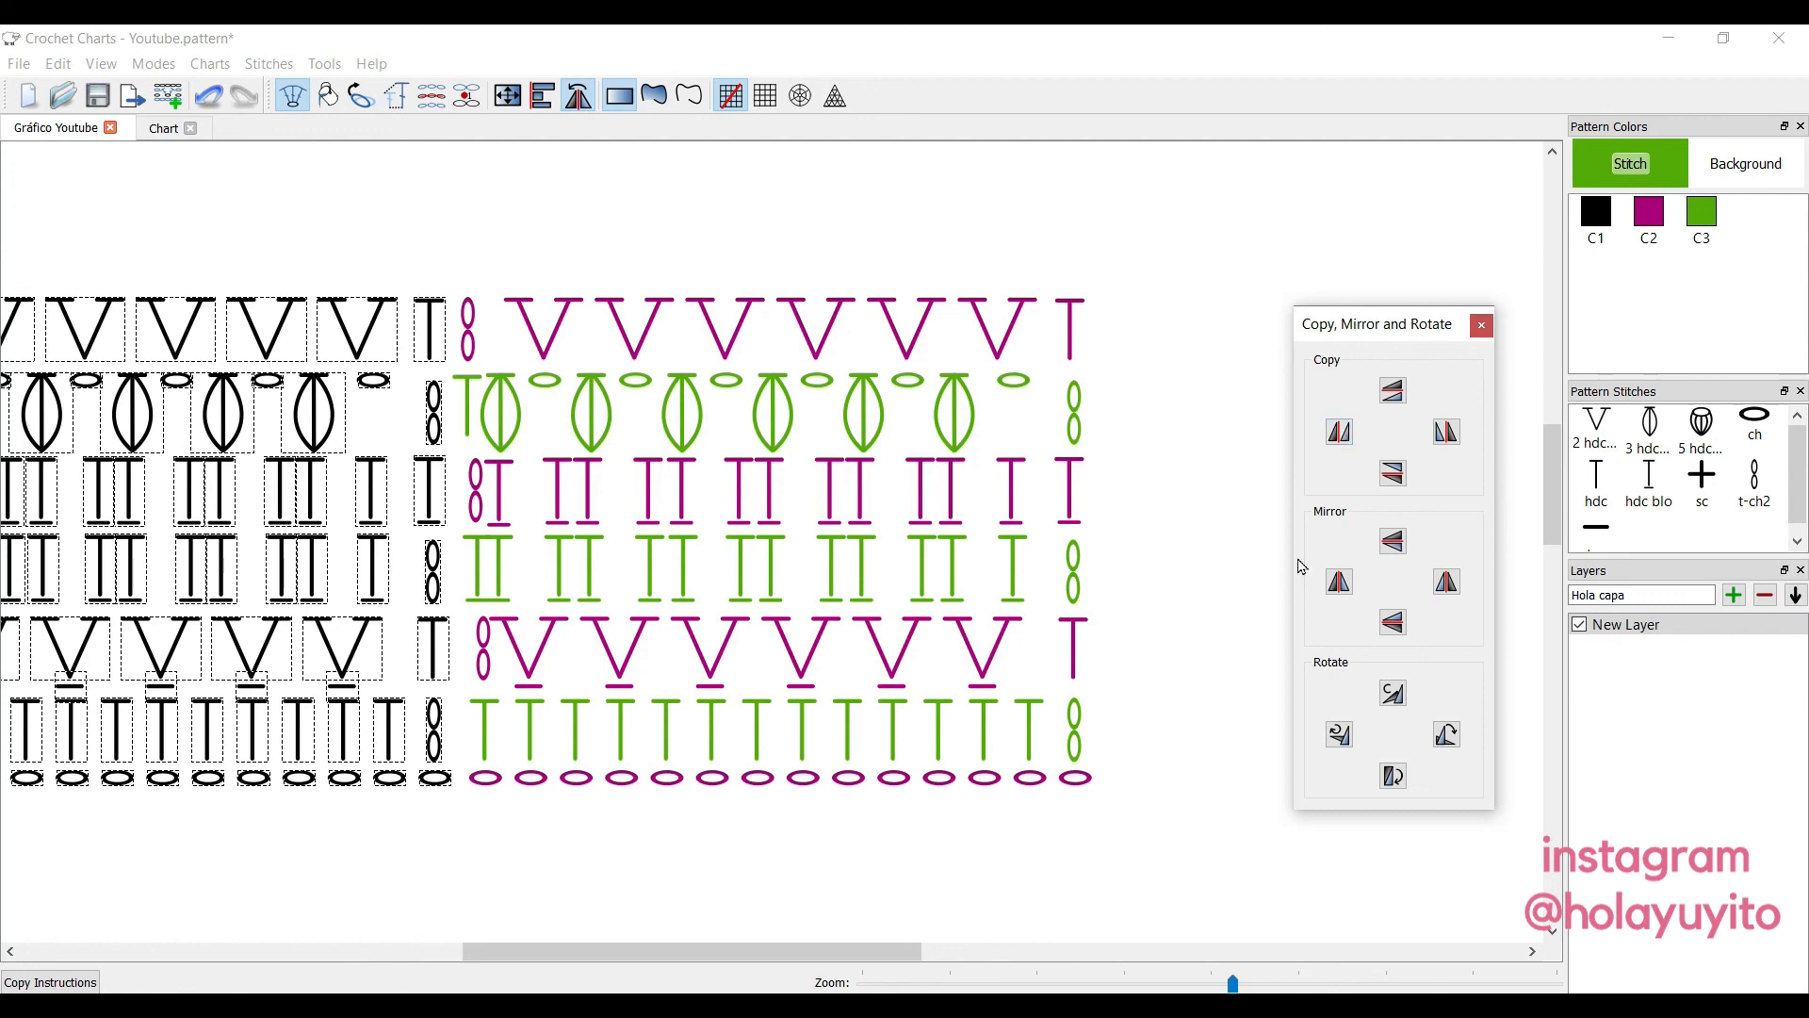
click(1393, 392)
scroll(1055, 350, down, 2)
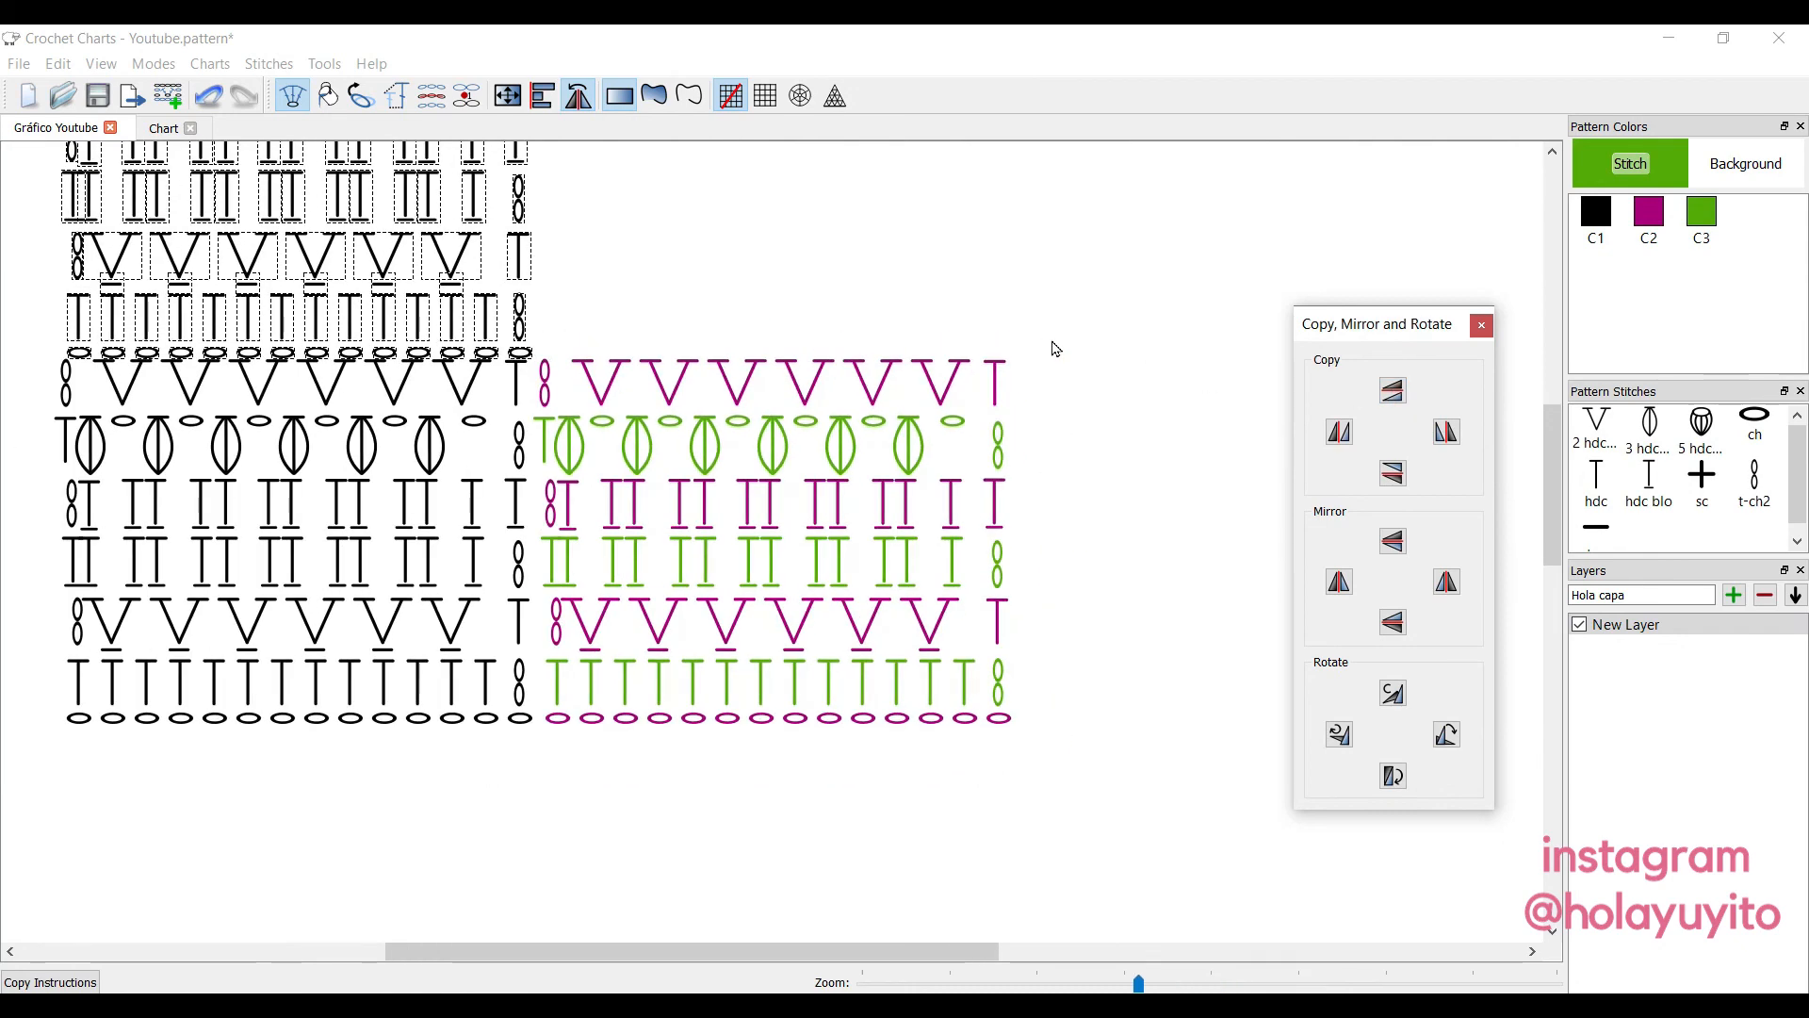
scroll(1056, 350, down, 2)
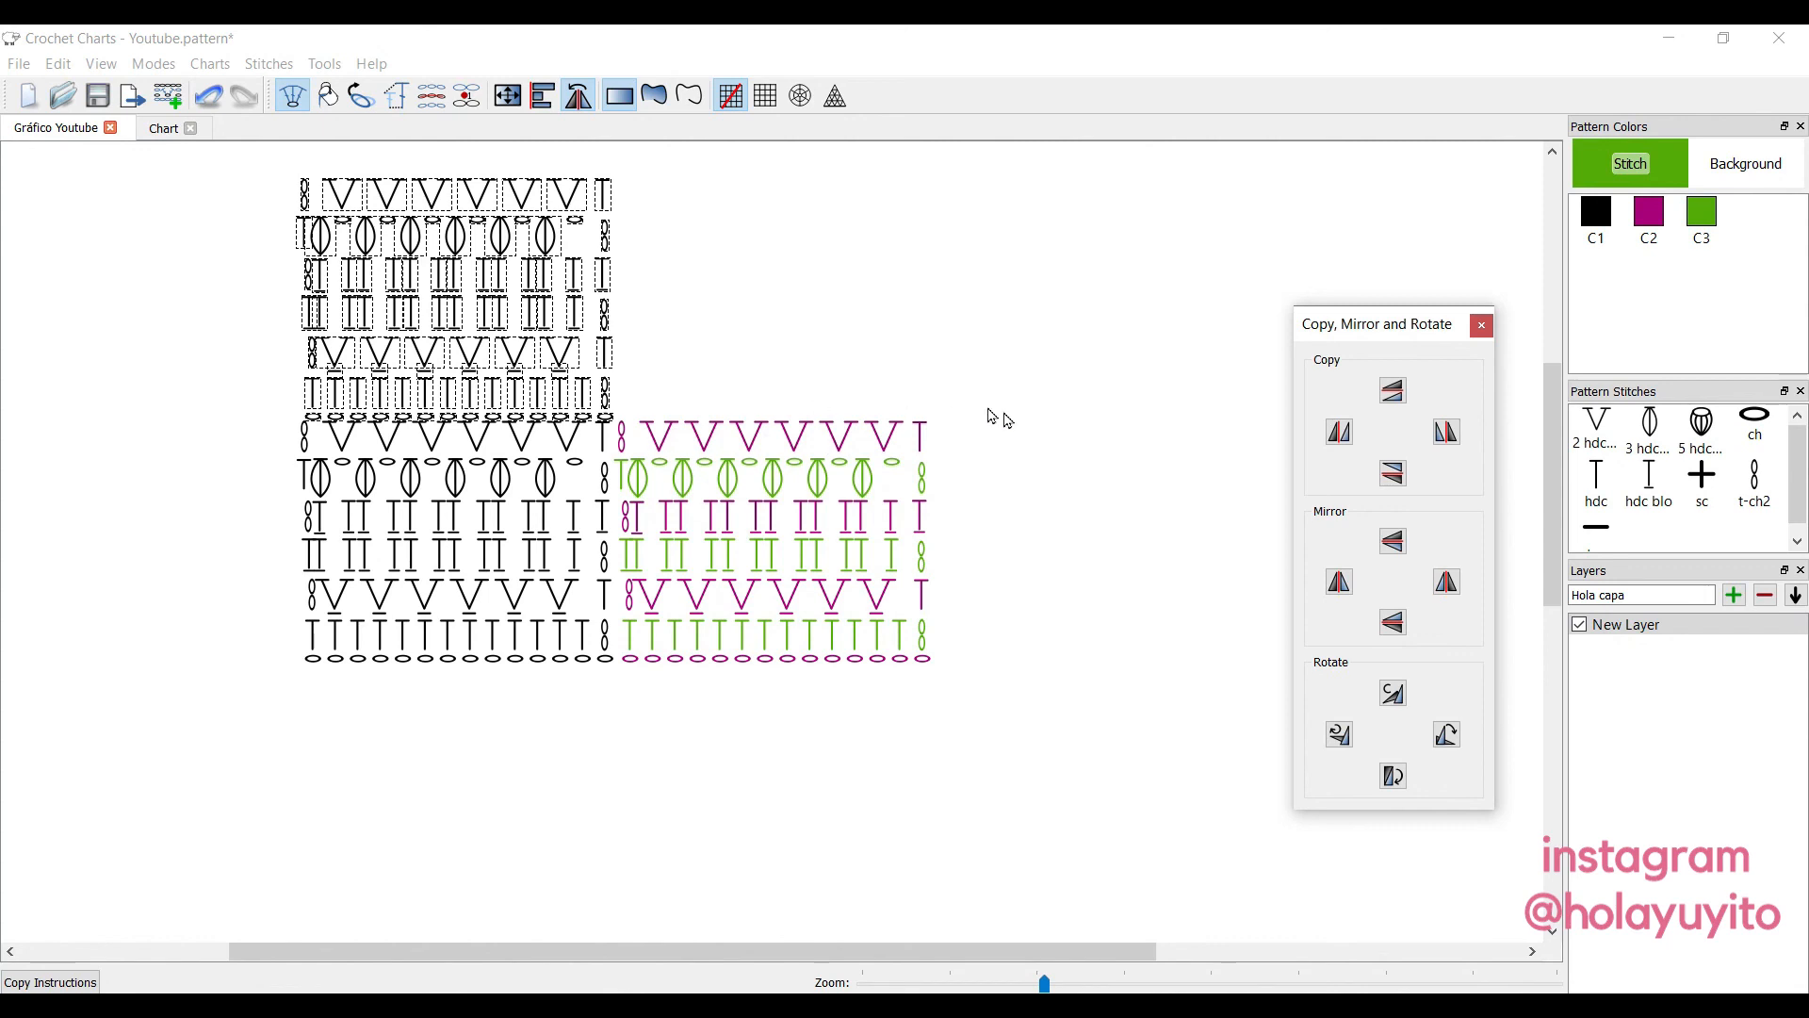
Select the top magenta row of the original chart, copy it upward four times, and copy the uppermost duplicate to the right.
drag(948, 389, 613, 468)
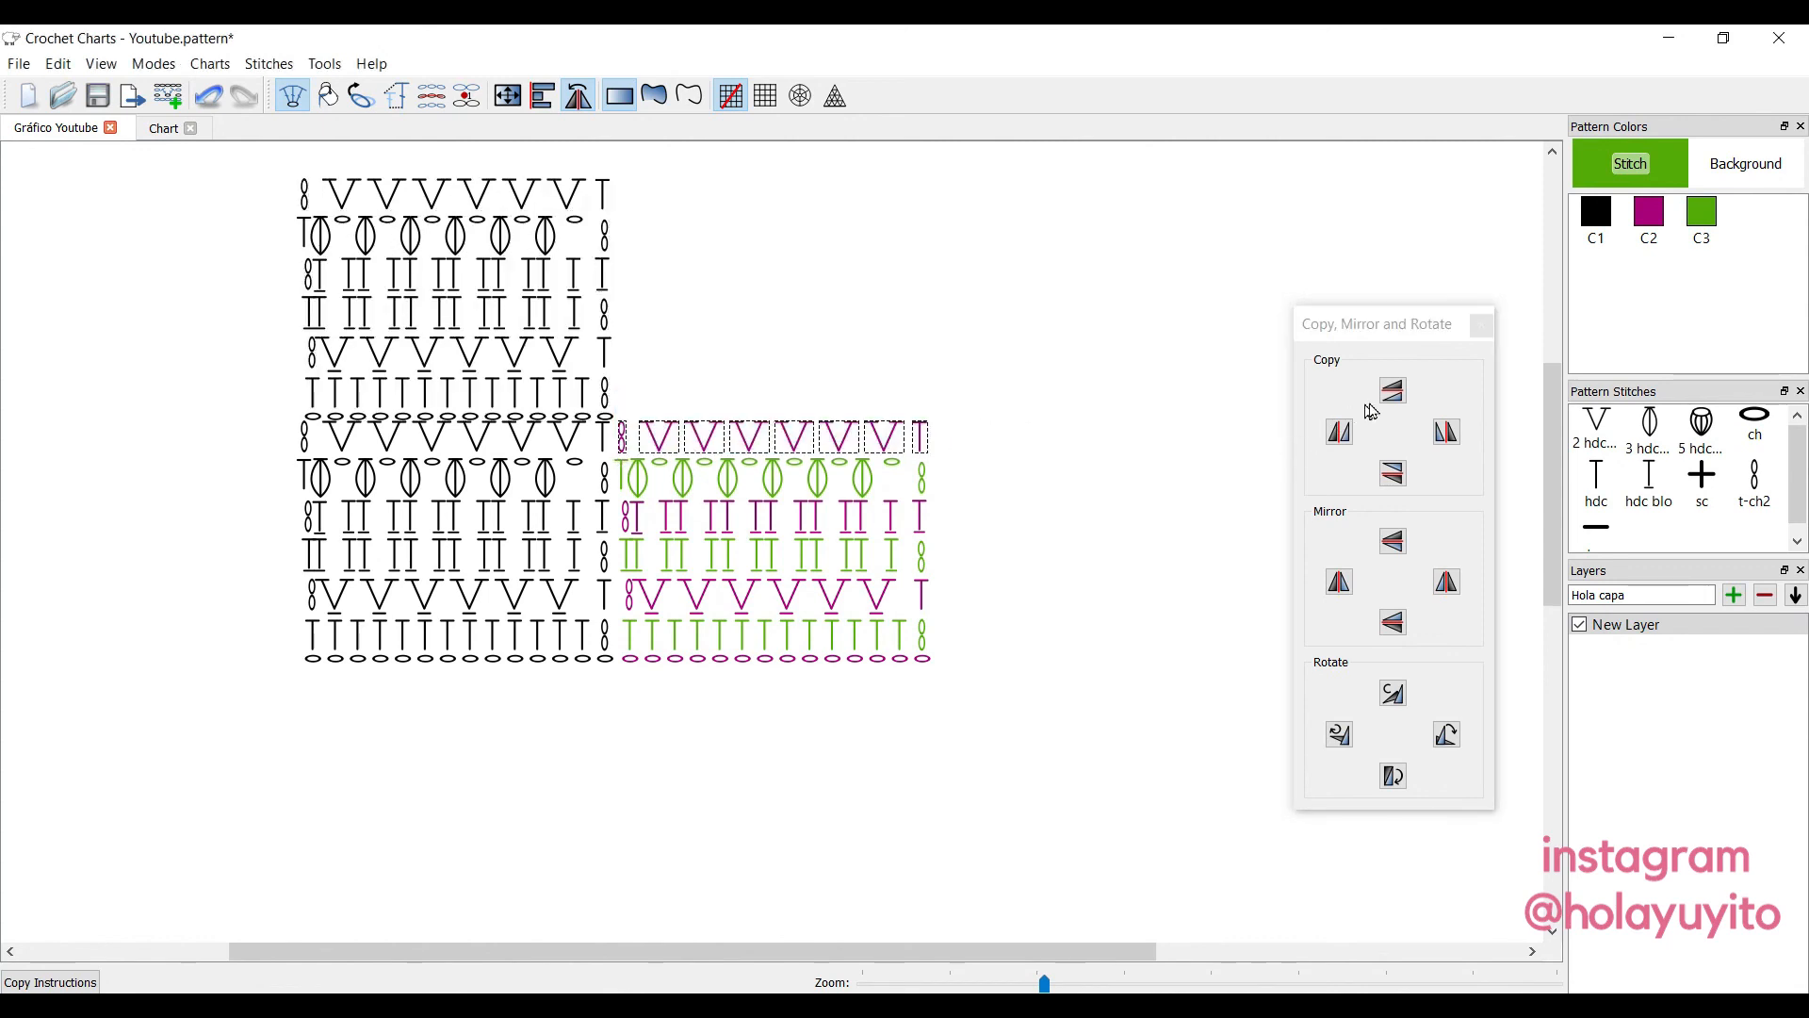
click(1392, 392)
click(1393, 391)
click(1393, 391)
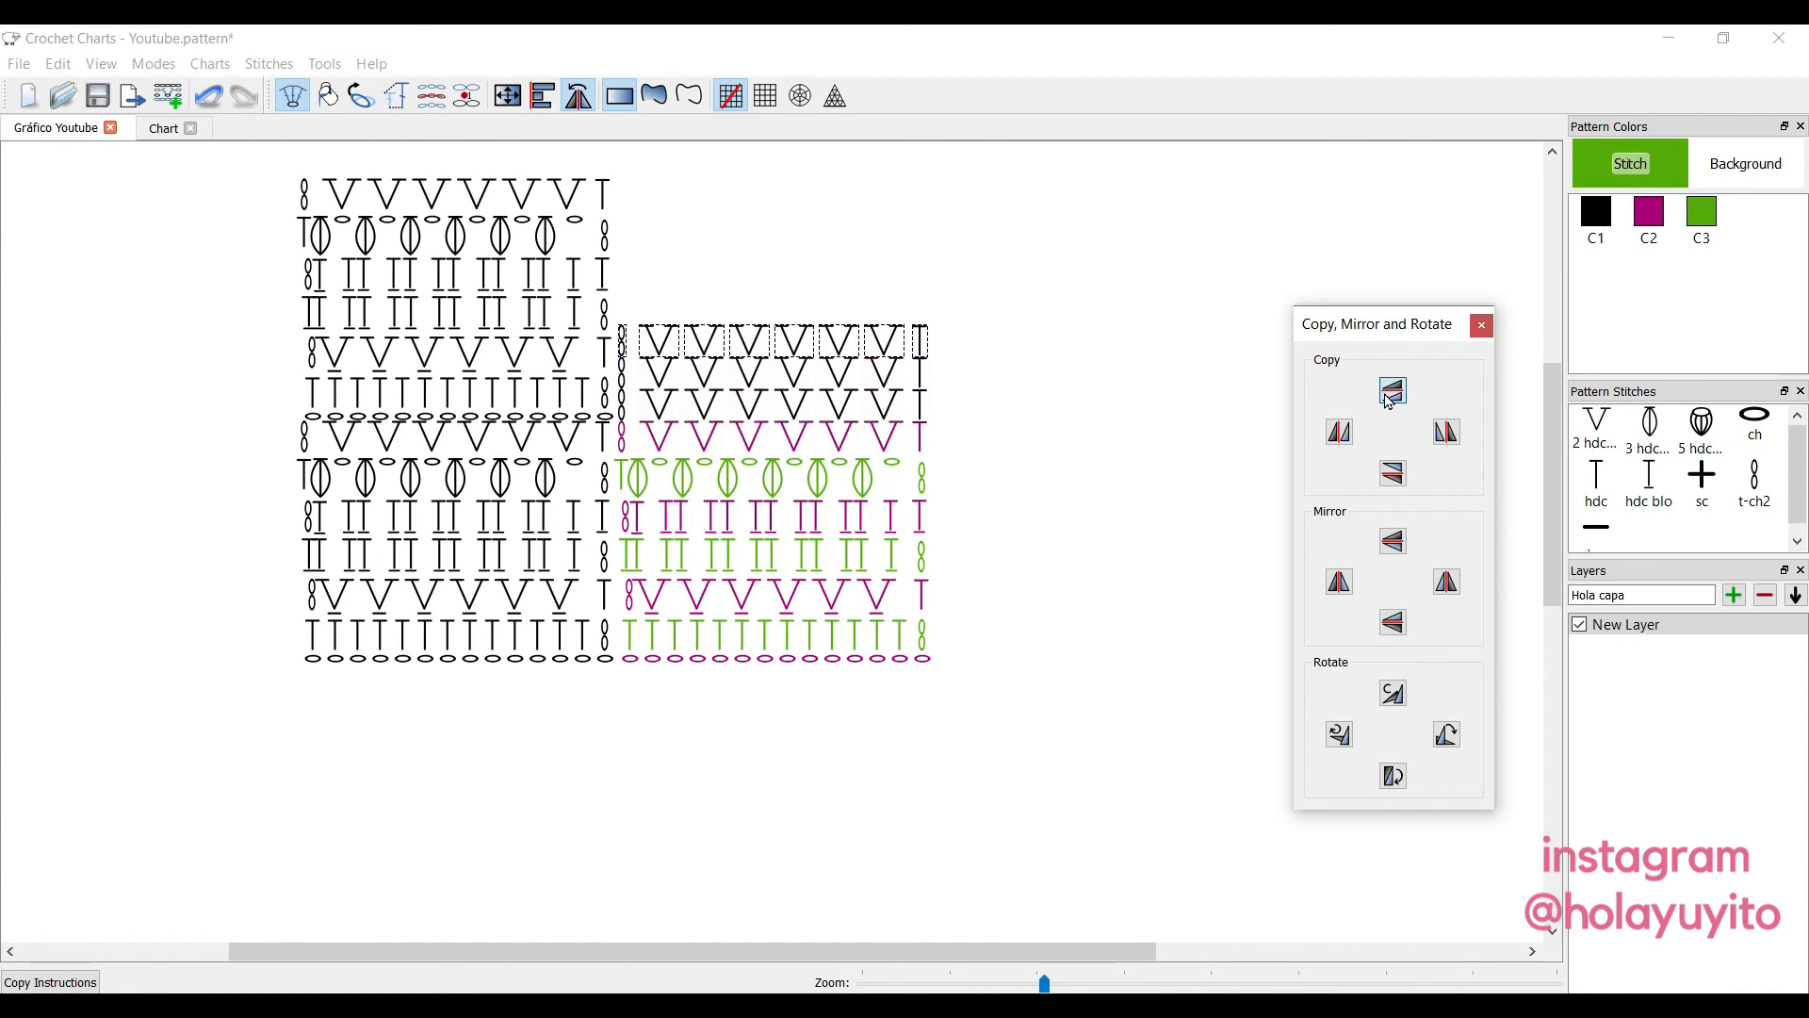
click(1392, 391)
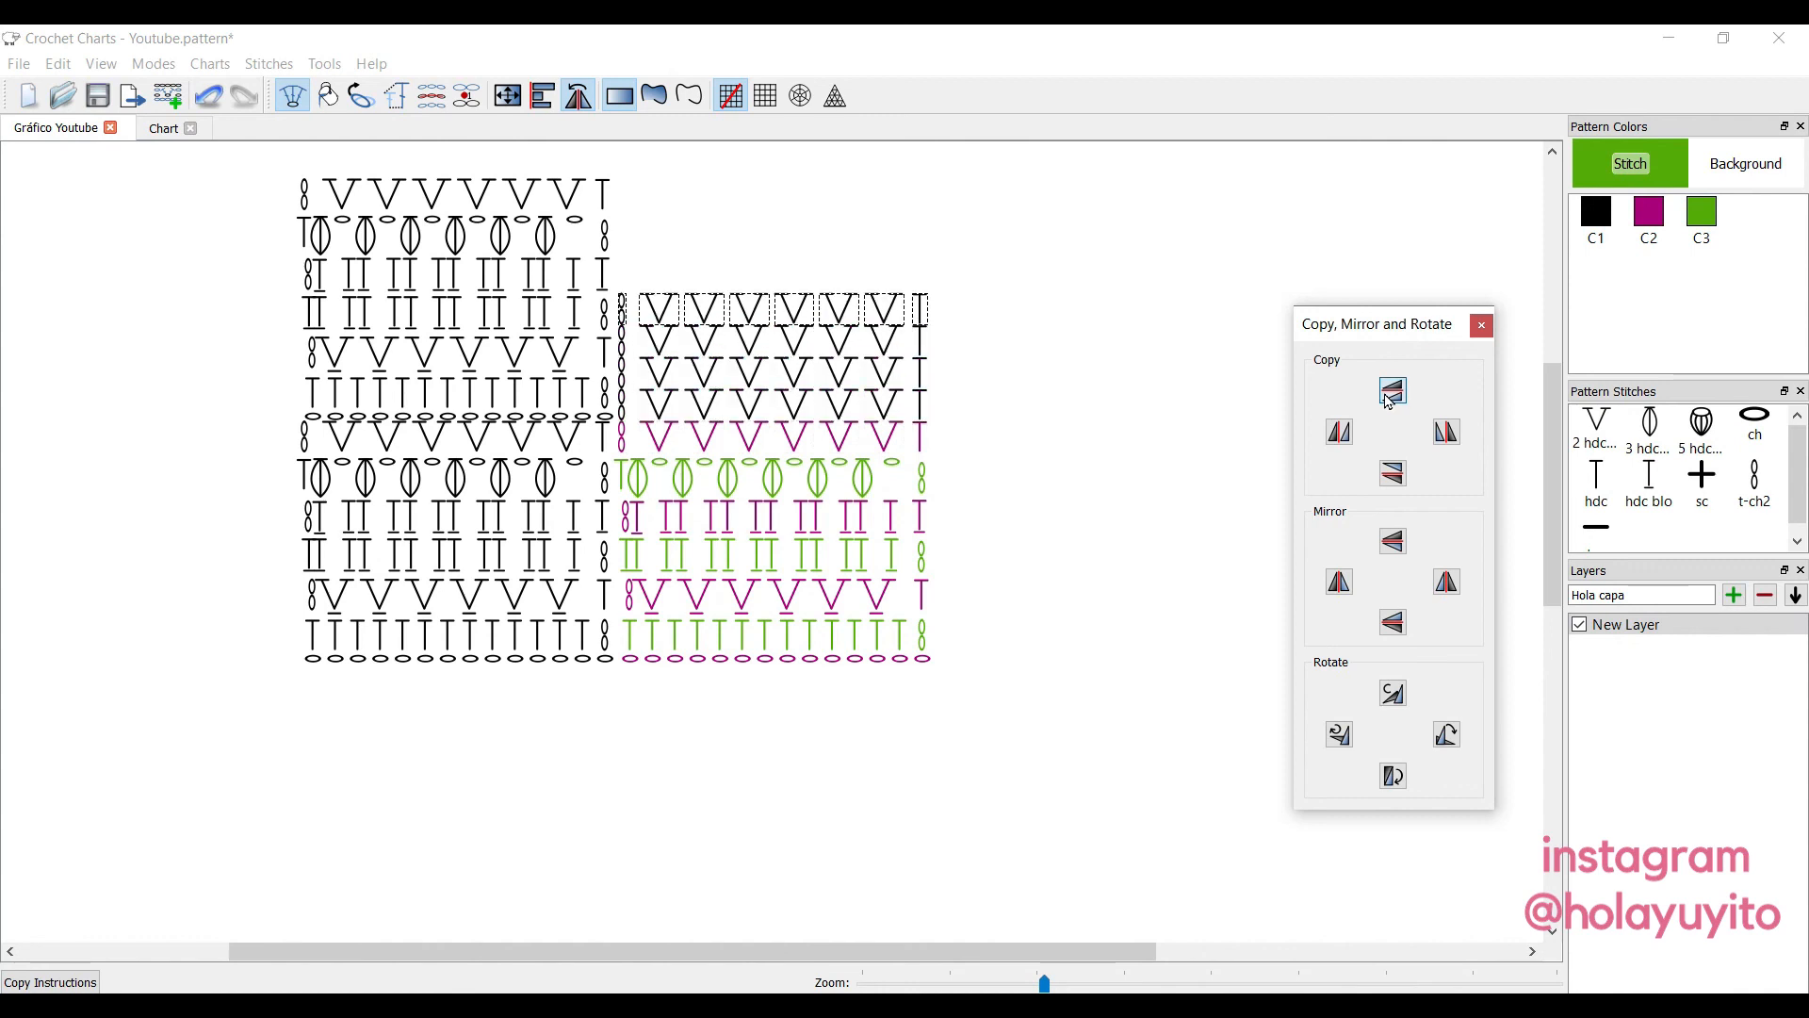
click(1448, 432)
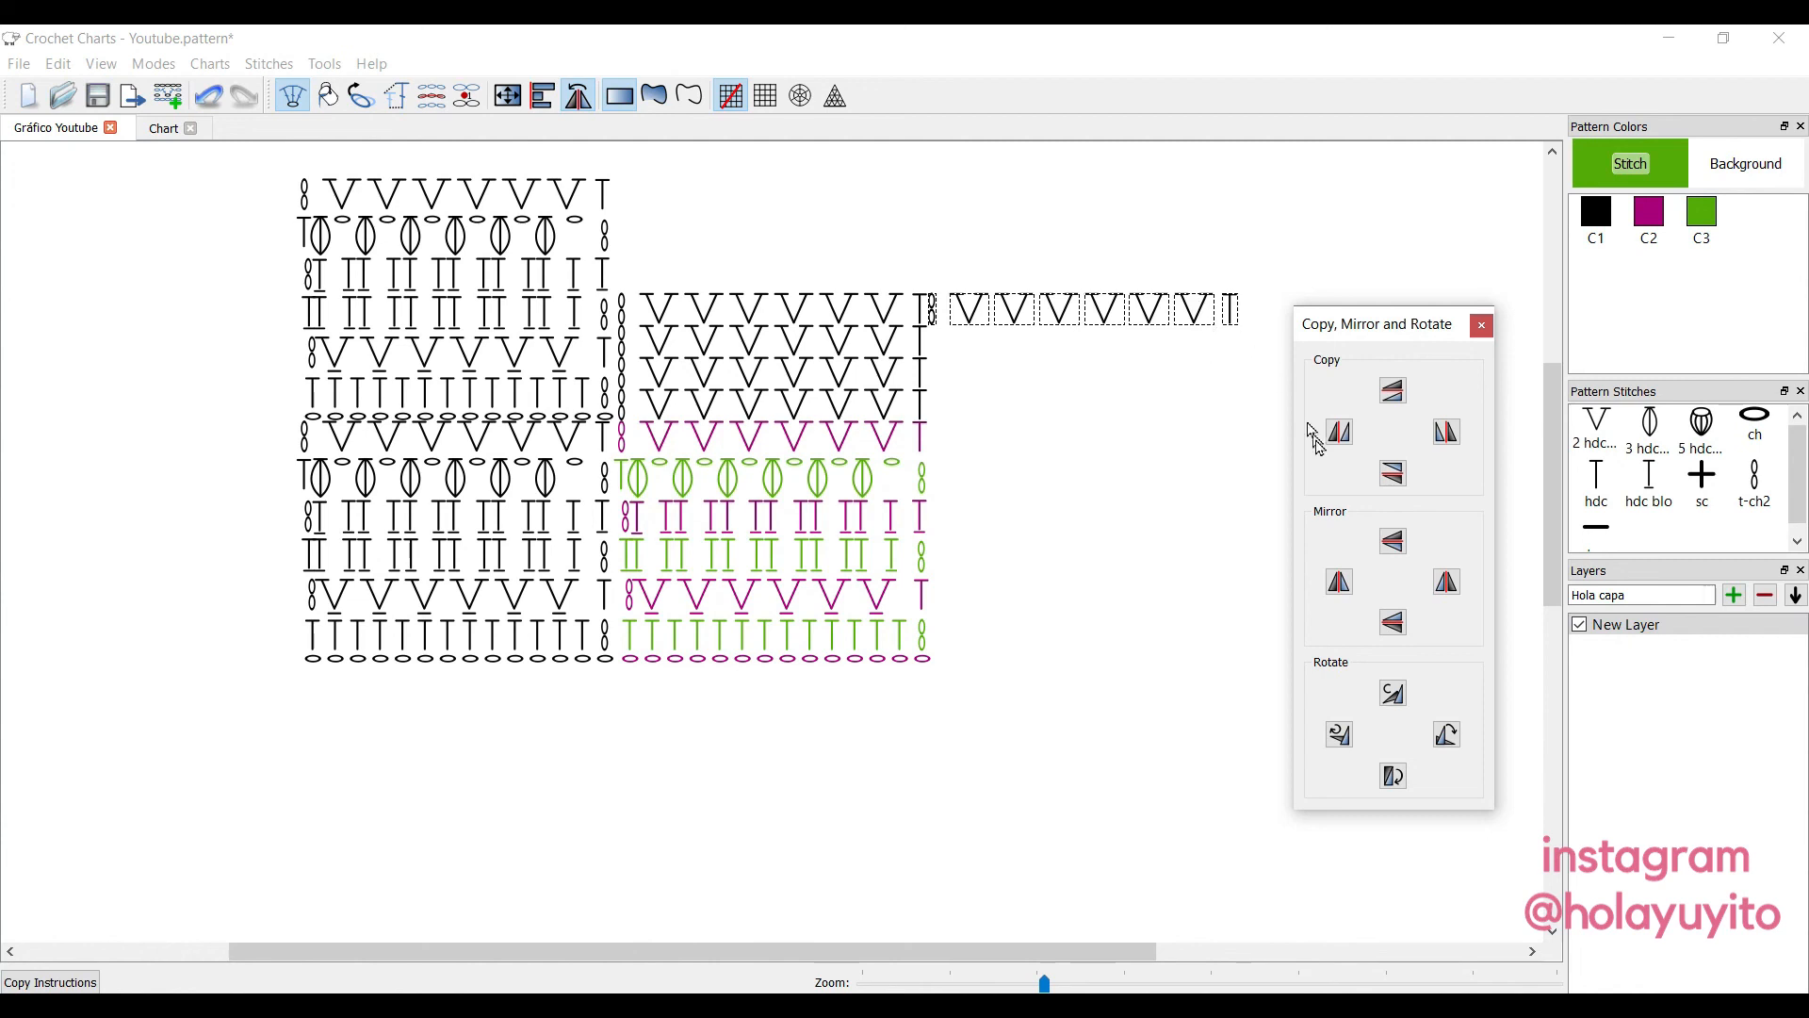
Copy the selected duplicate row of V stitches downward six times.
click(1395, 473)
click(1396, 474)
click(1396, 474)
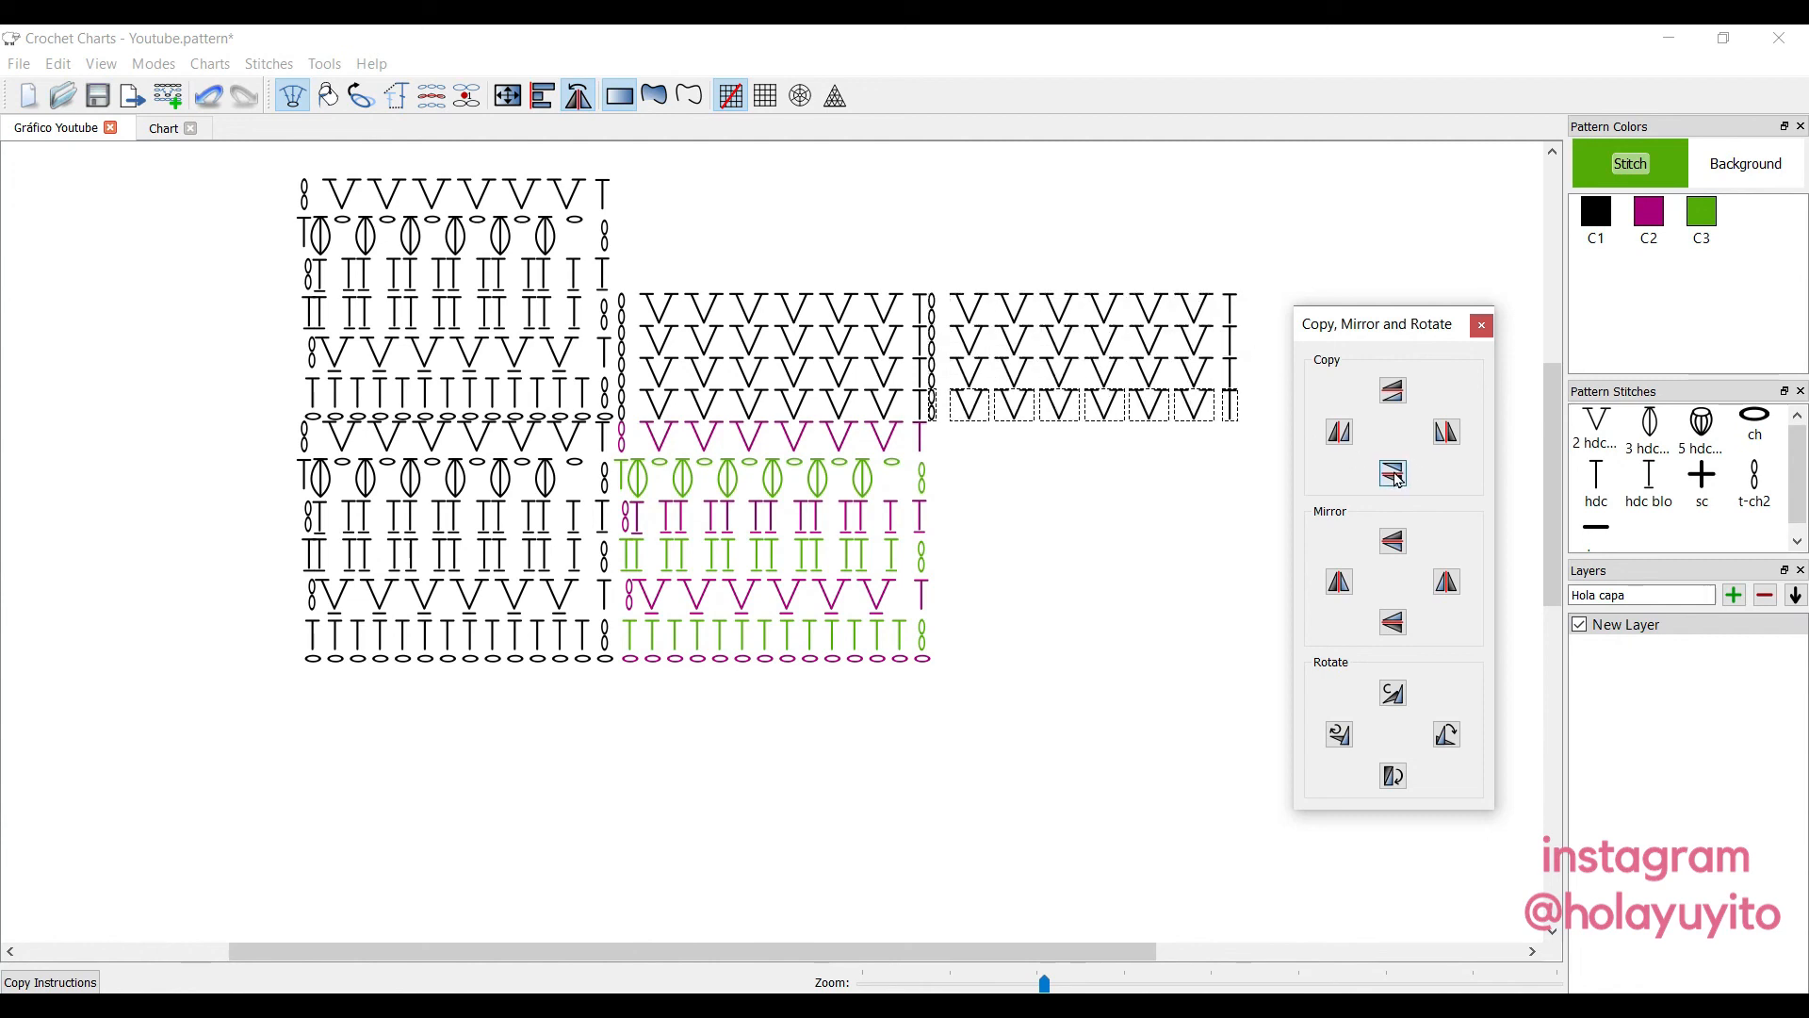
click(1395, 474)
click(1395, 474)
click(1395, 474)
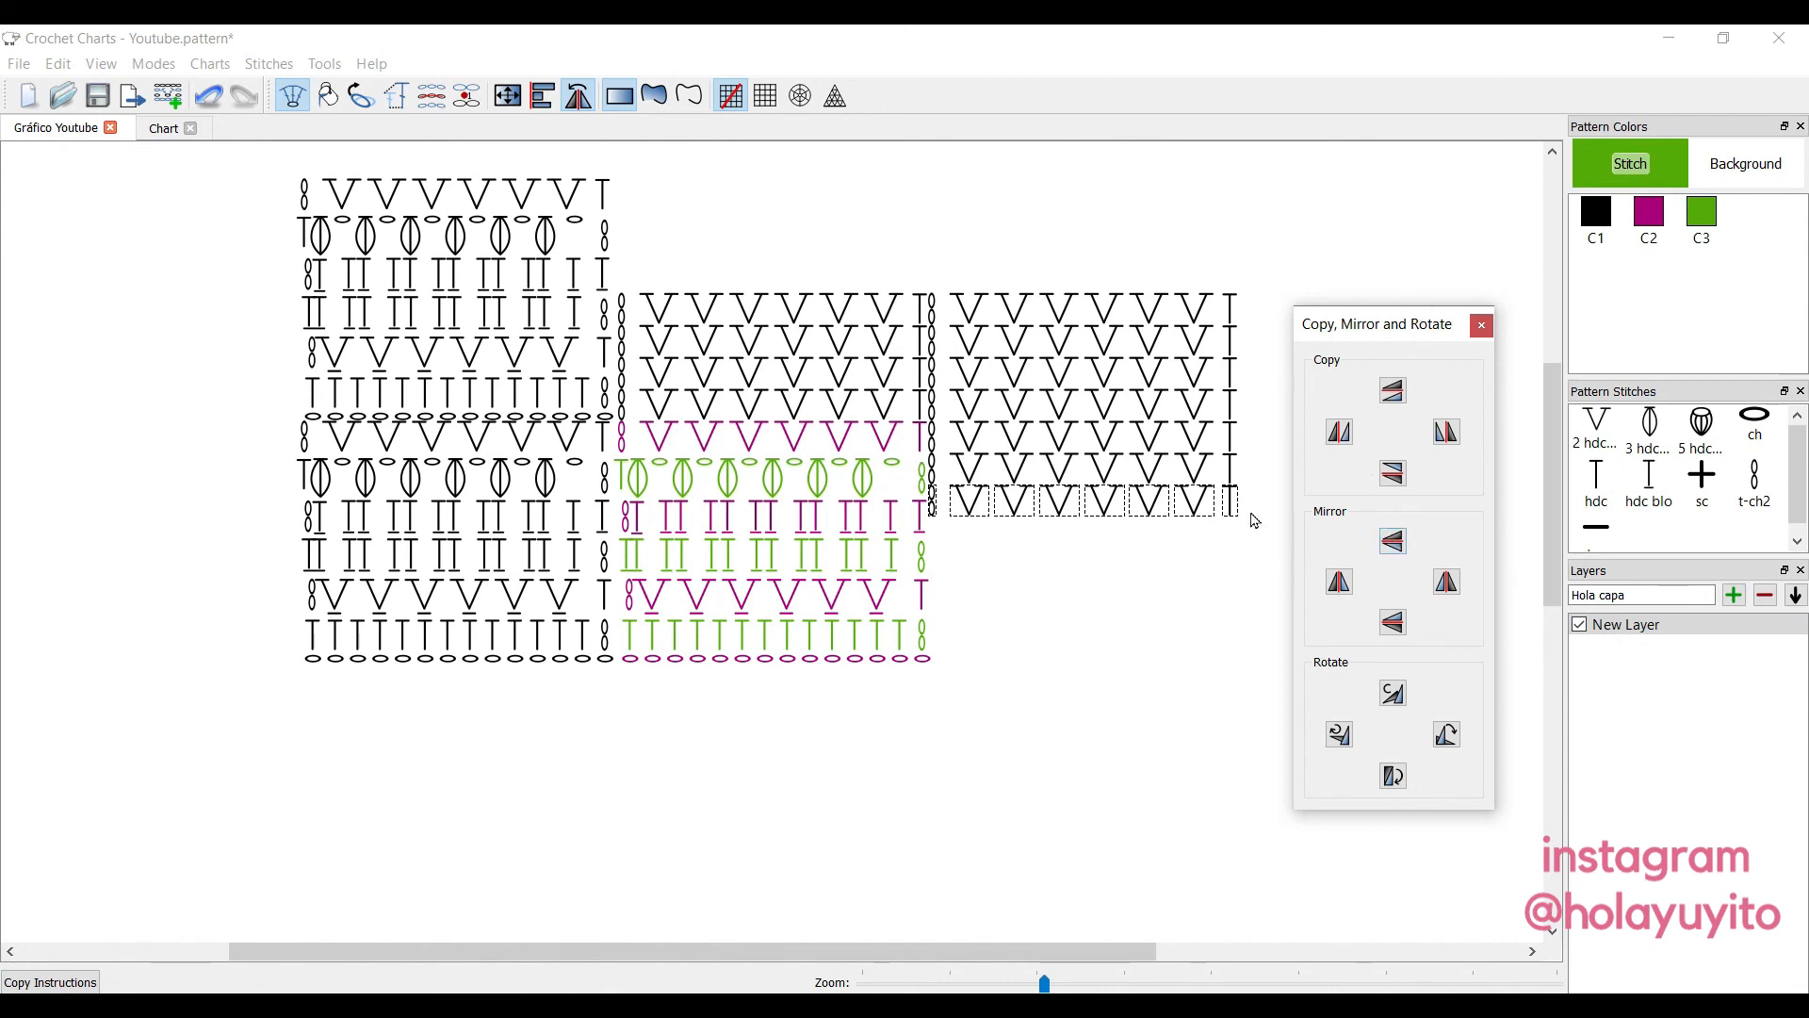
Move the lowest duplicate row to the empty area below the original chart and mirror it successively upward, left, downward, right and upward.
drag(1214, 509, 867, 850)
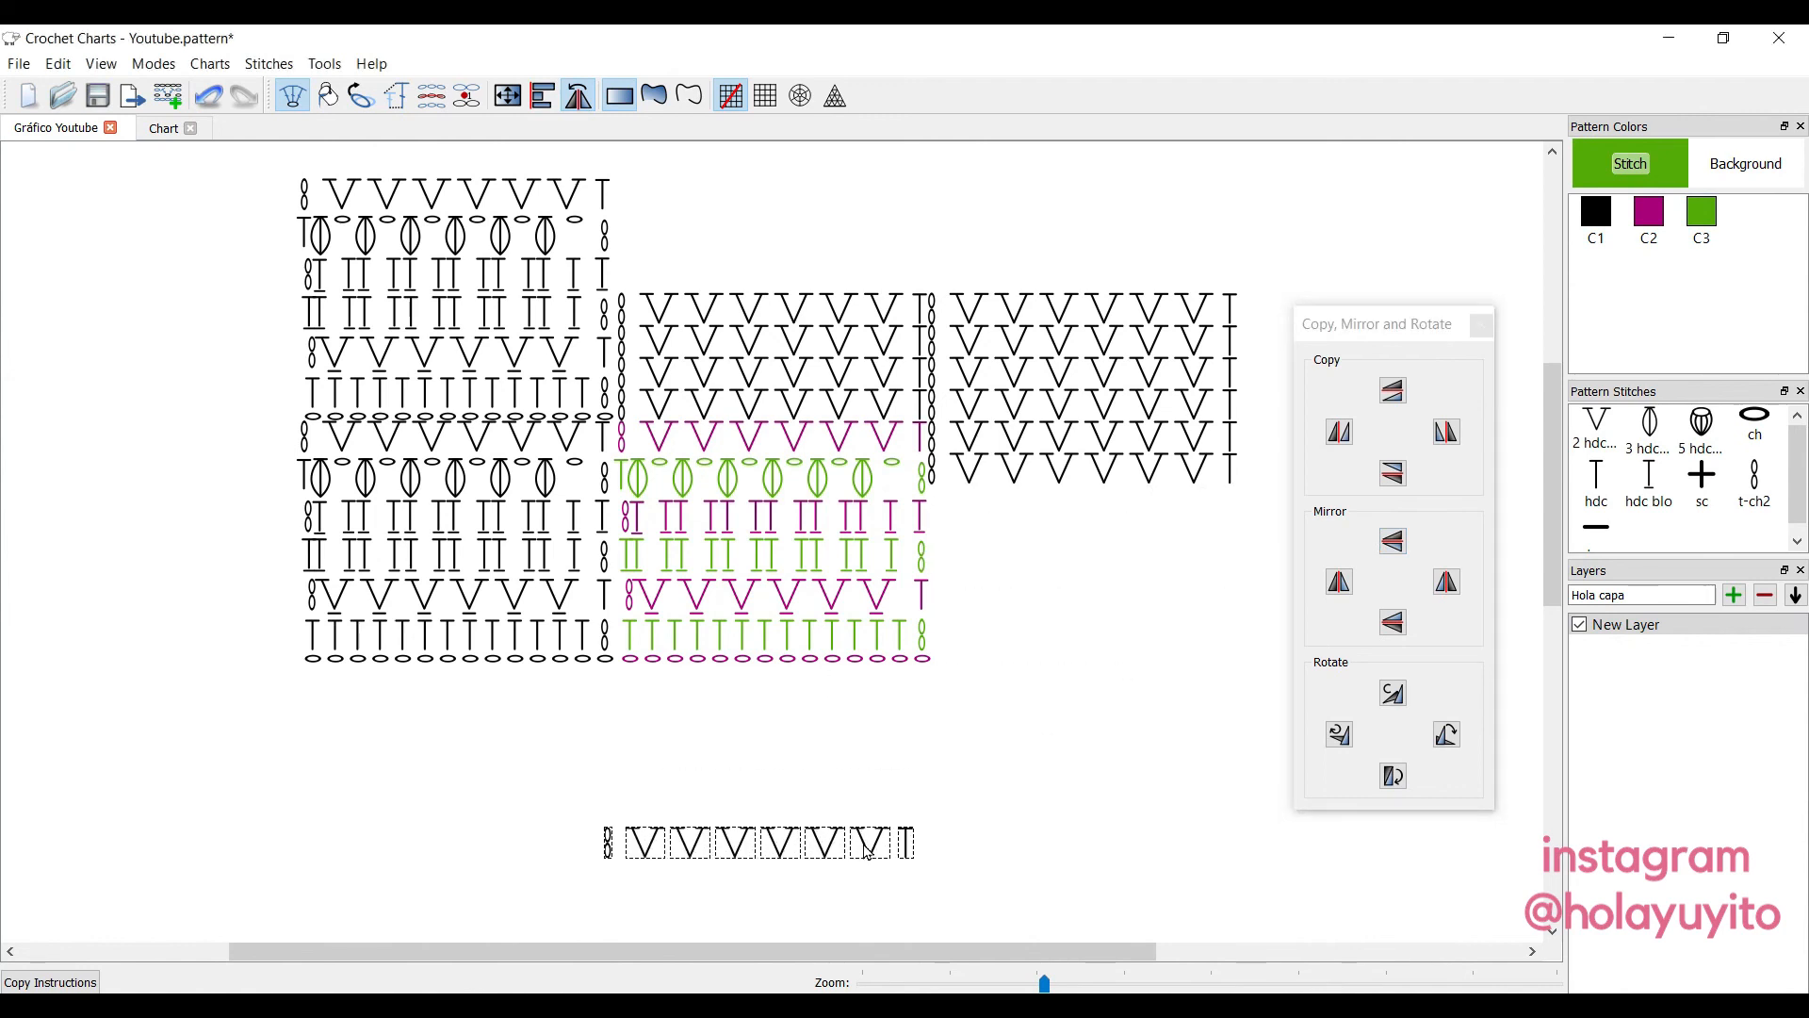
scroll(1552, 490, down, 3)
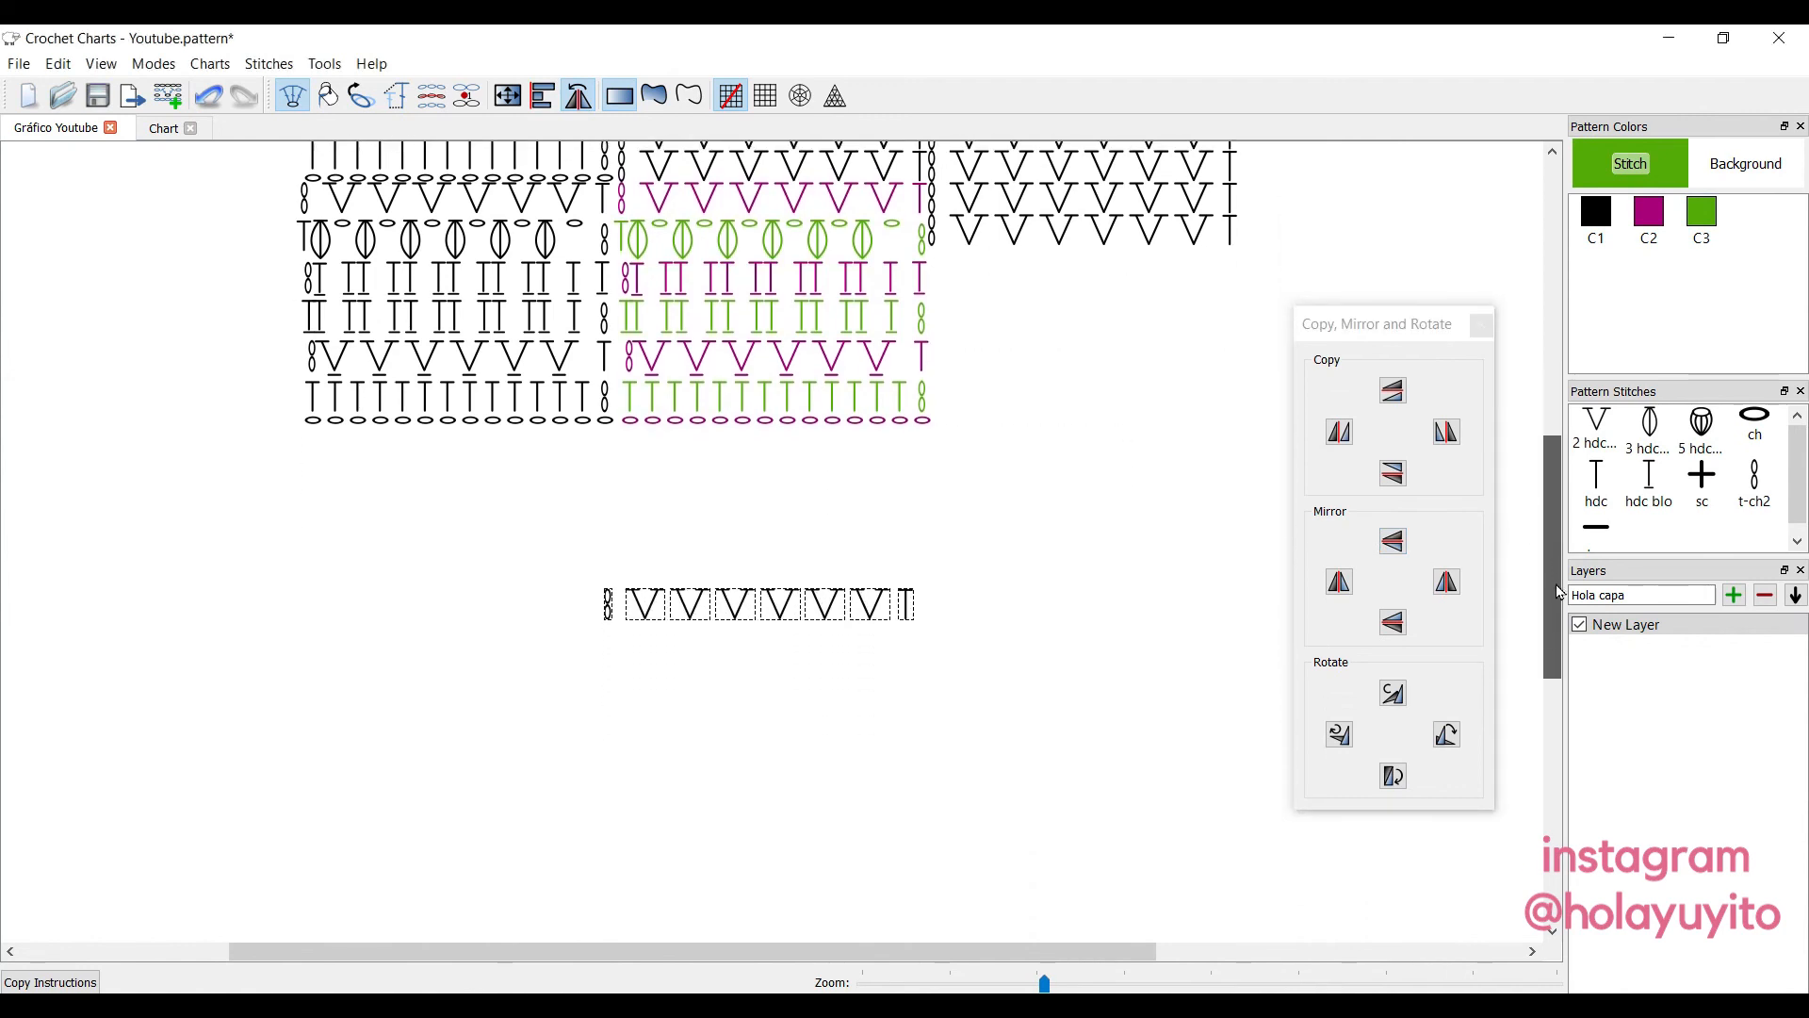
click(1394, 542)
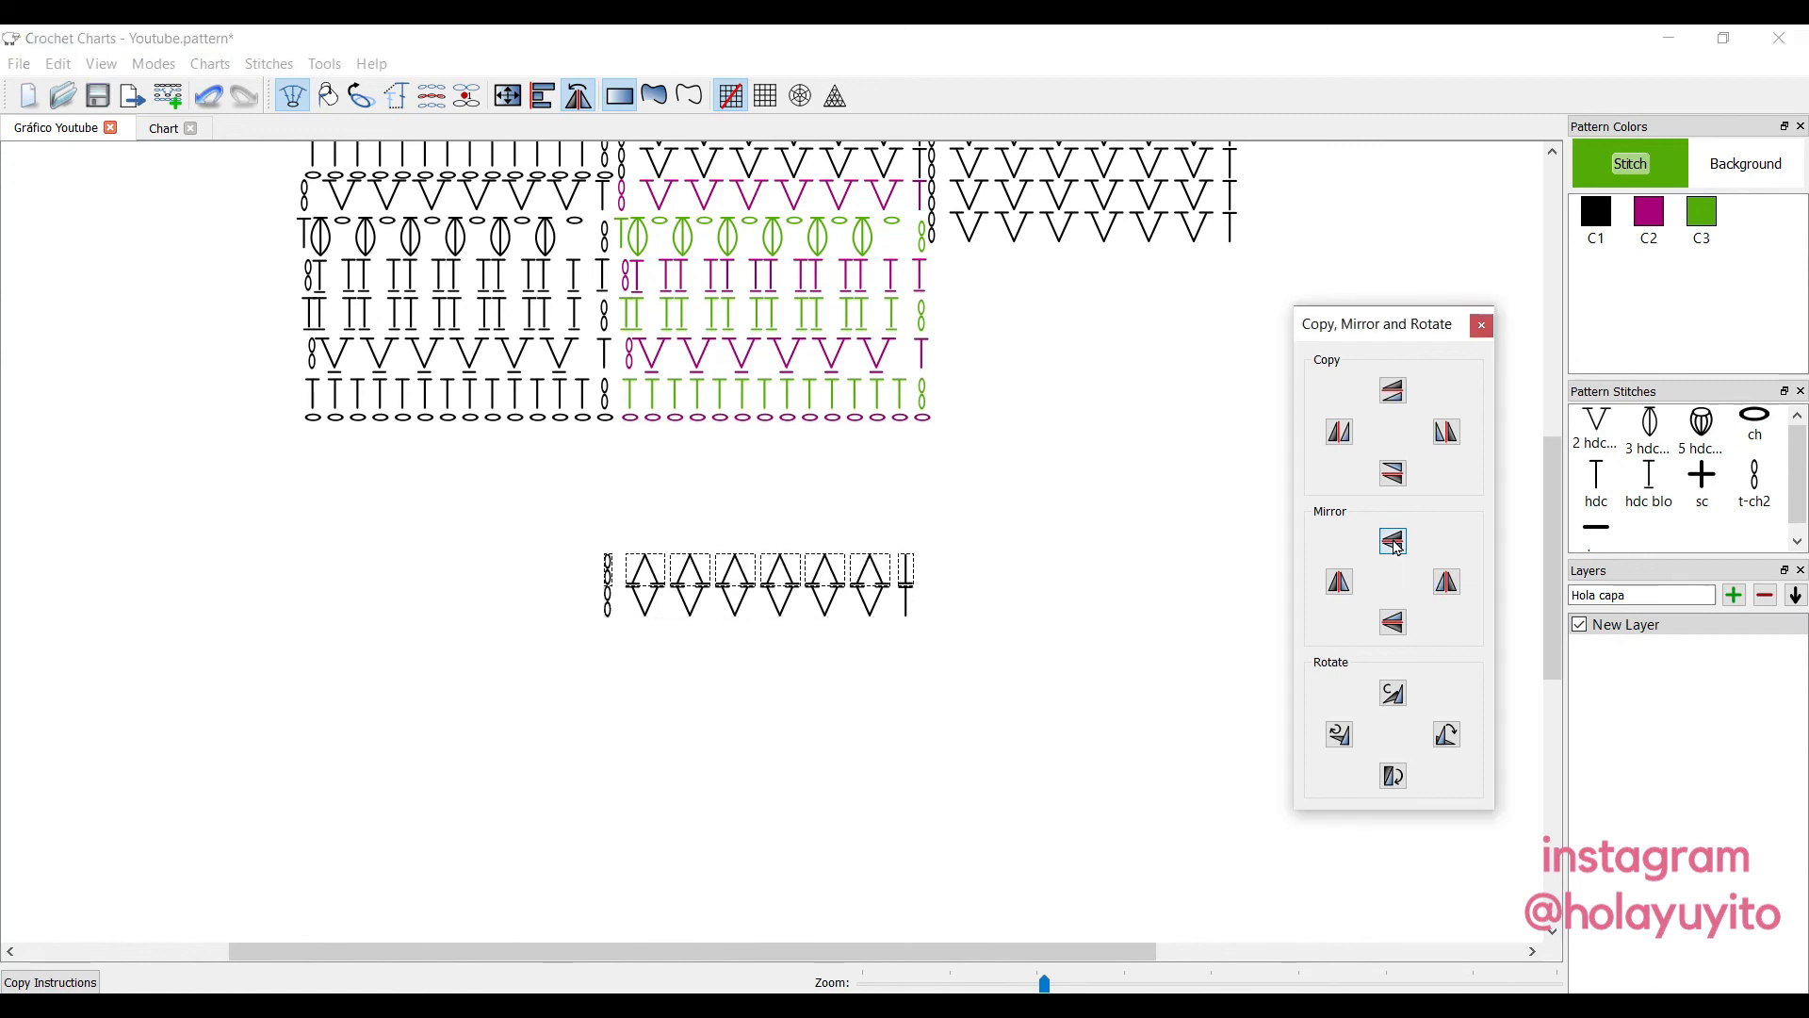
click(1342, 586)
click(1394, 622)
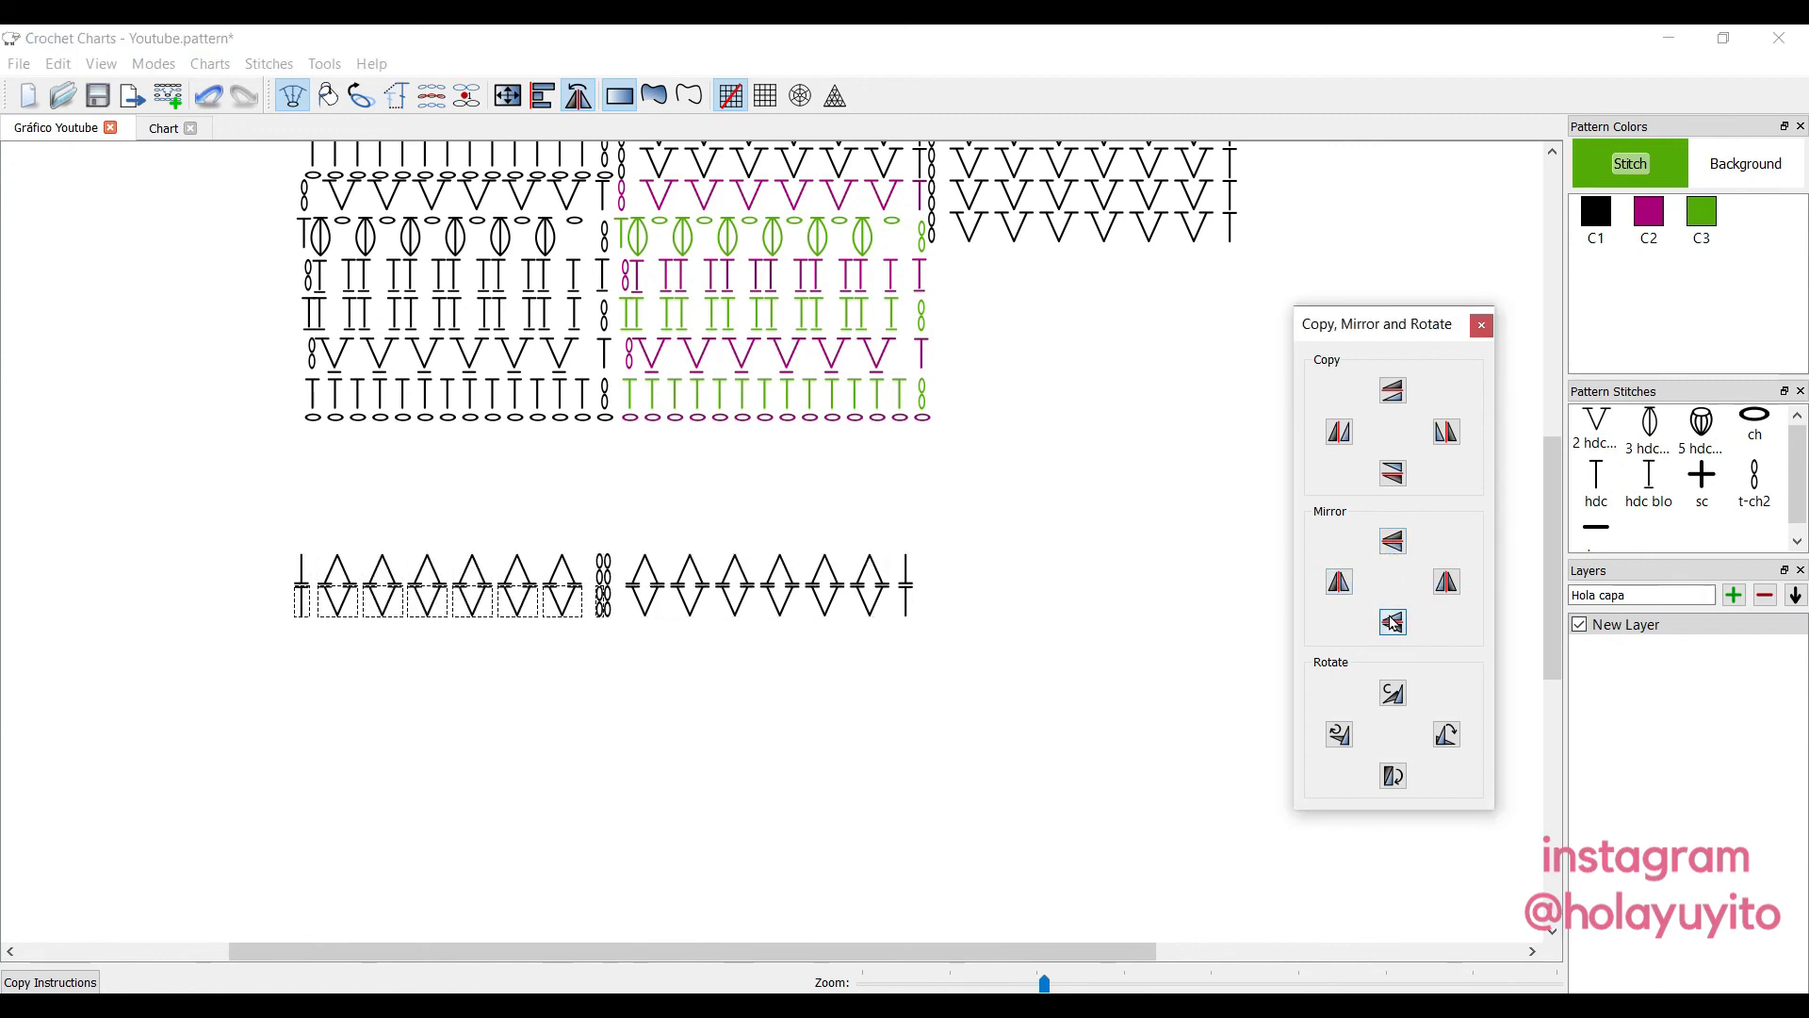
click(1452, 583)
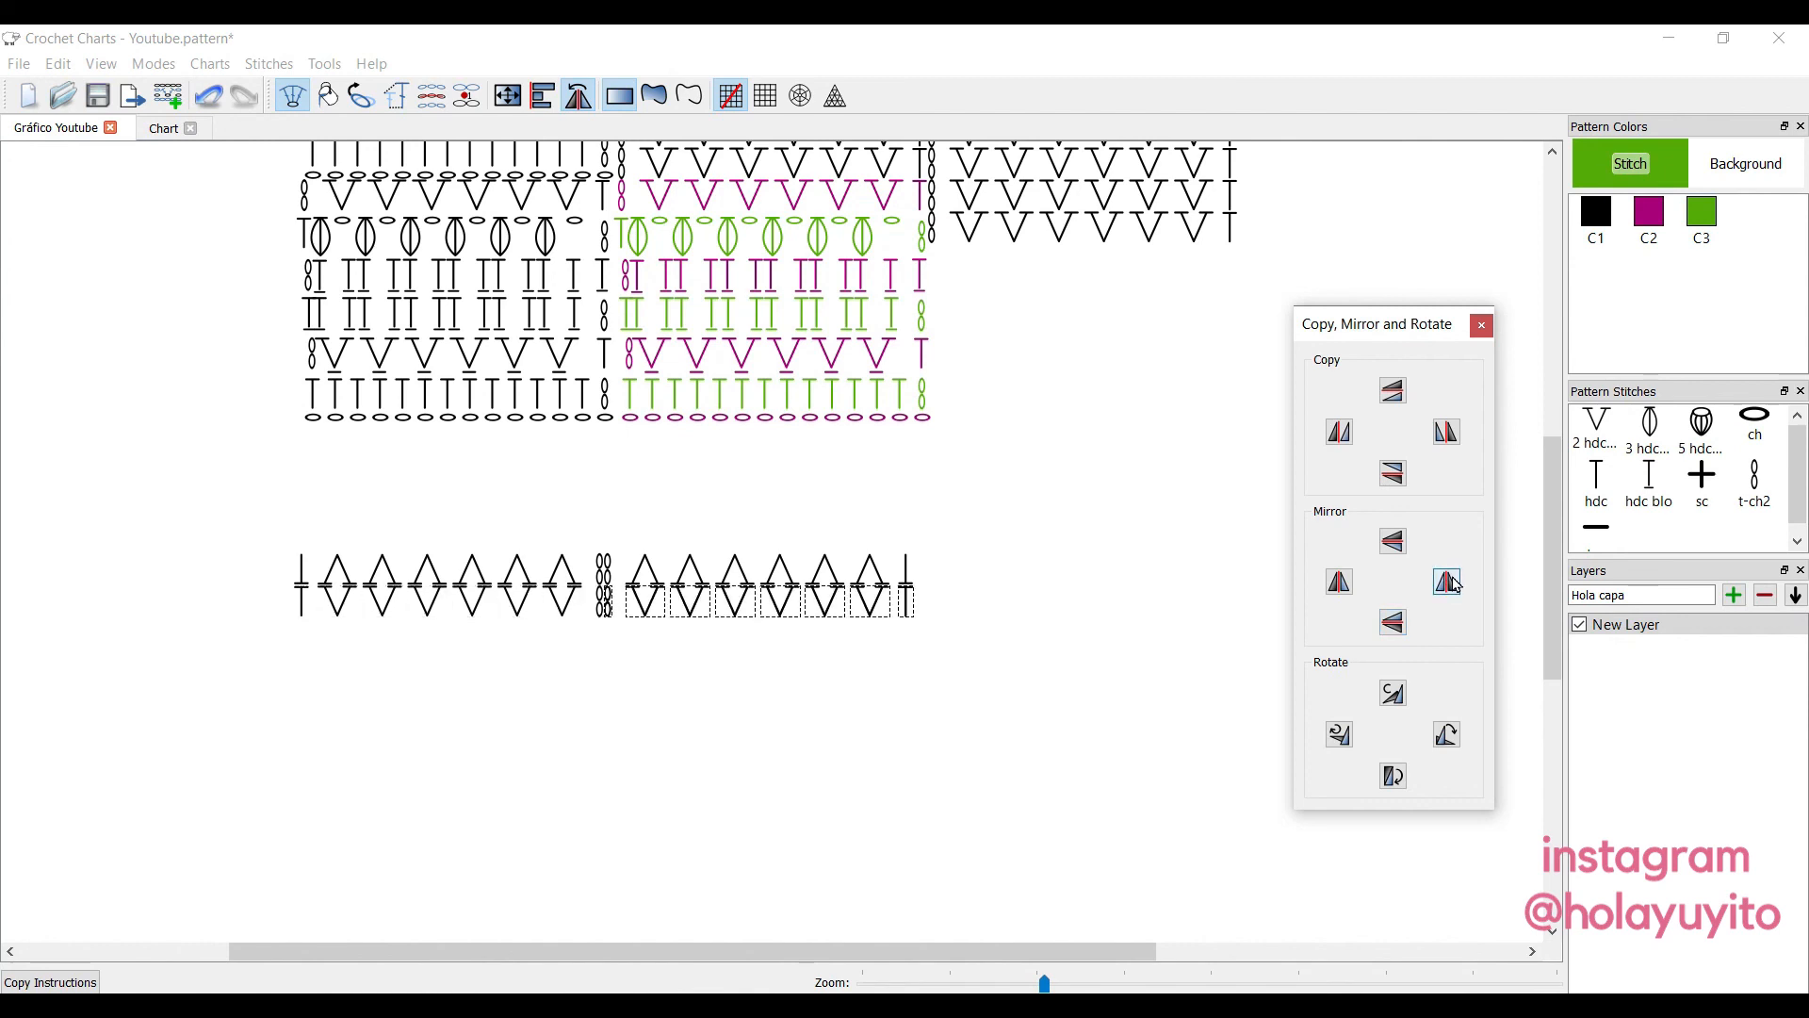
click(1394, 541)
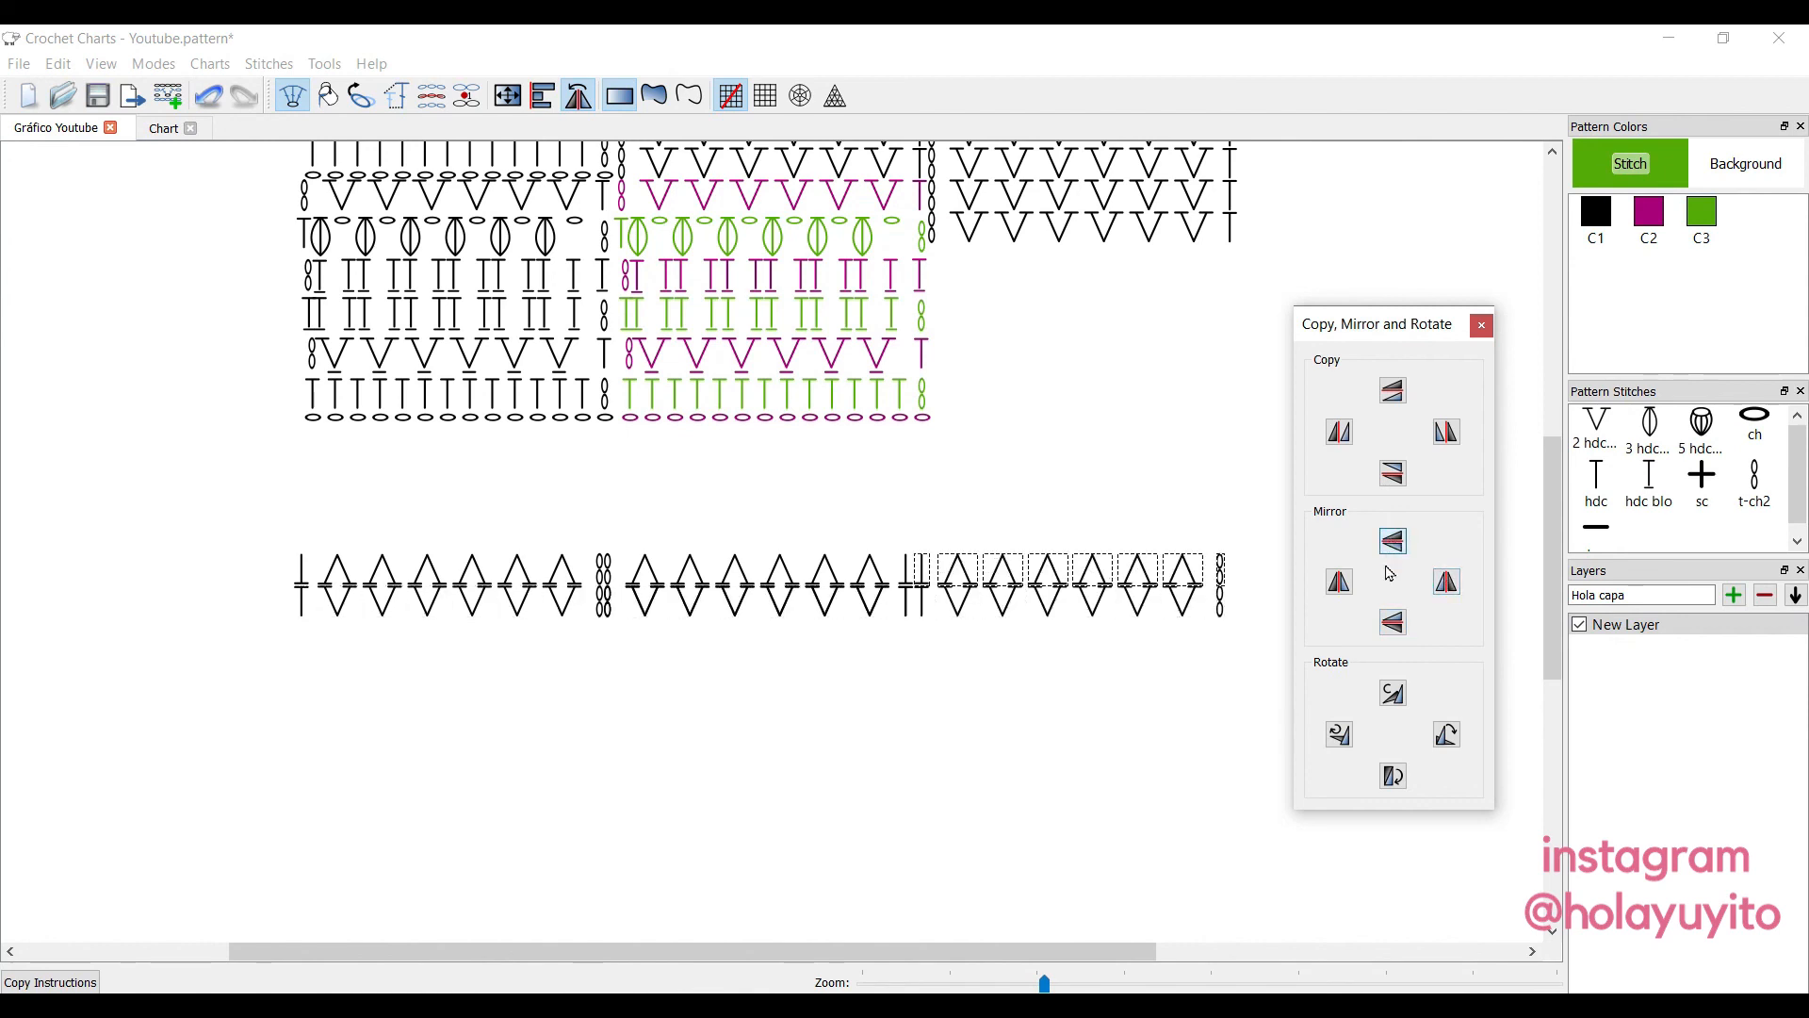
Rotate the selected upper mirrored row with the preset rotation directions.
click(1396, 703)
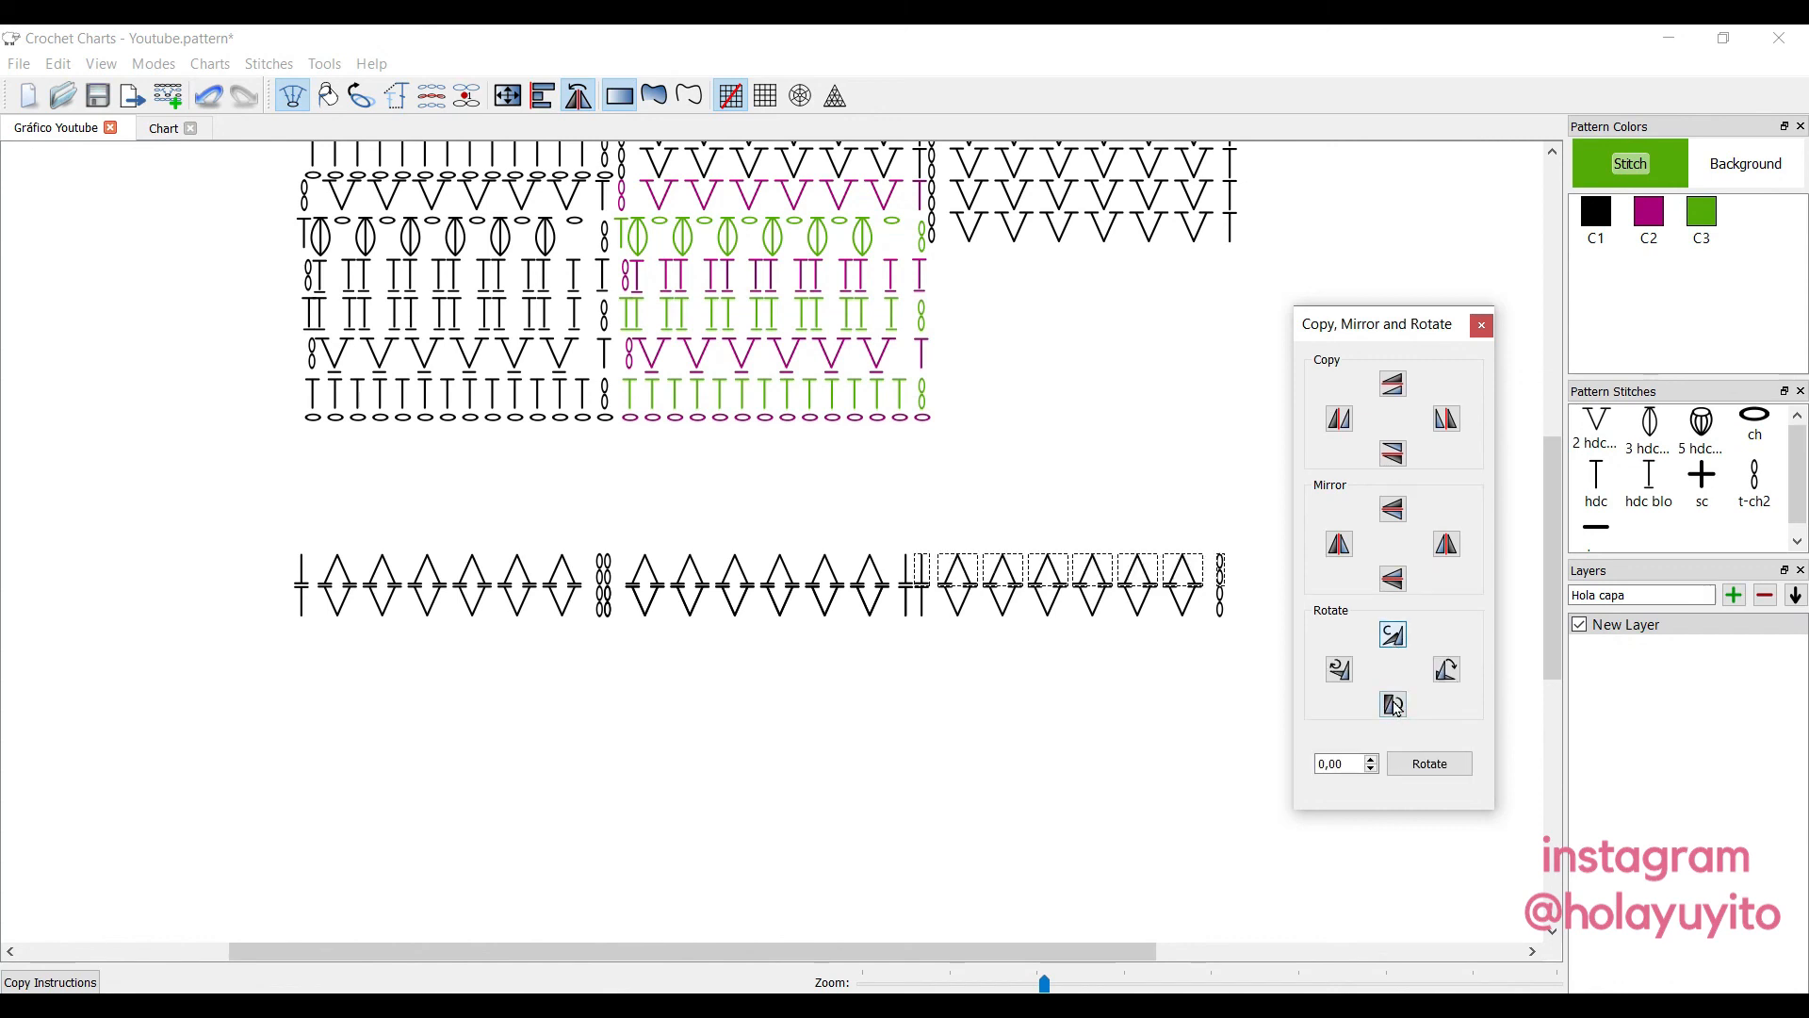
click(1395, 706)
click(1396, 648)
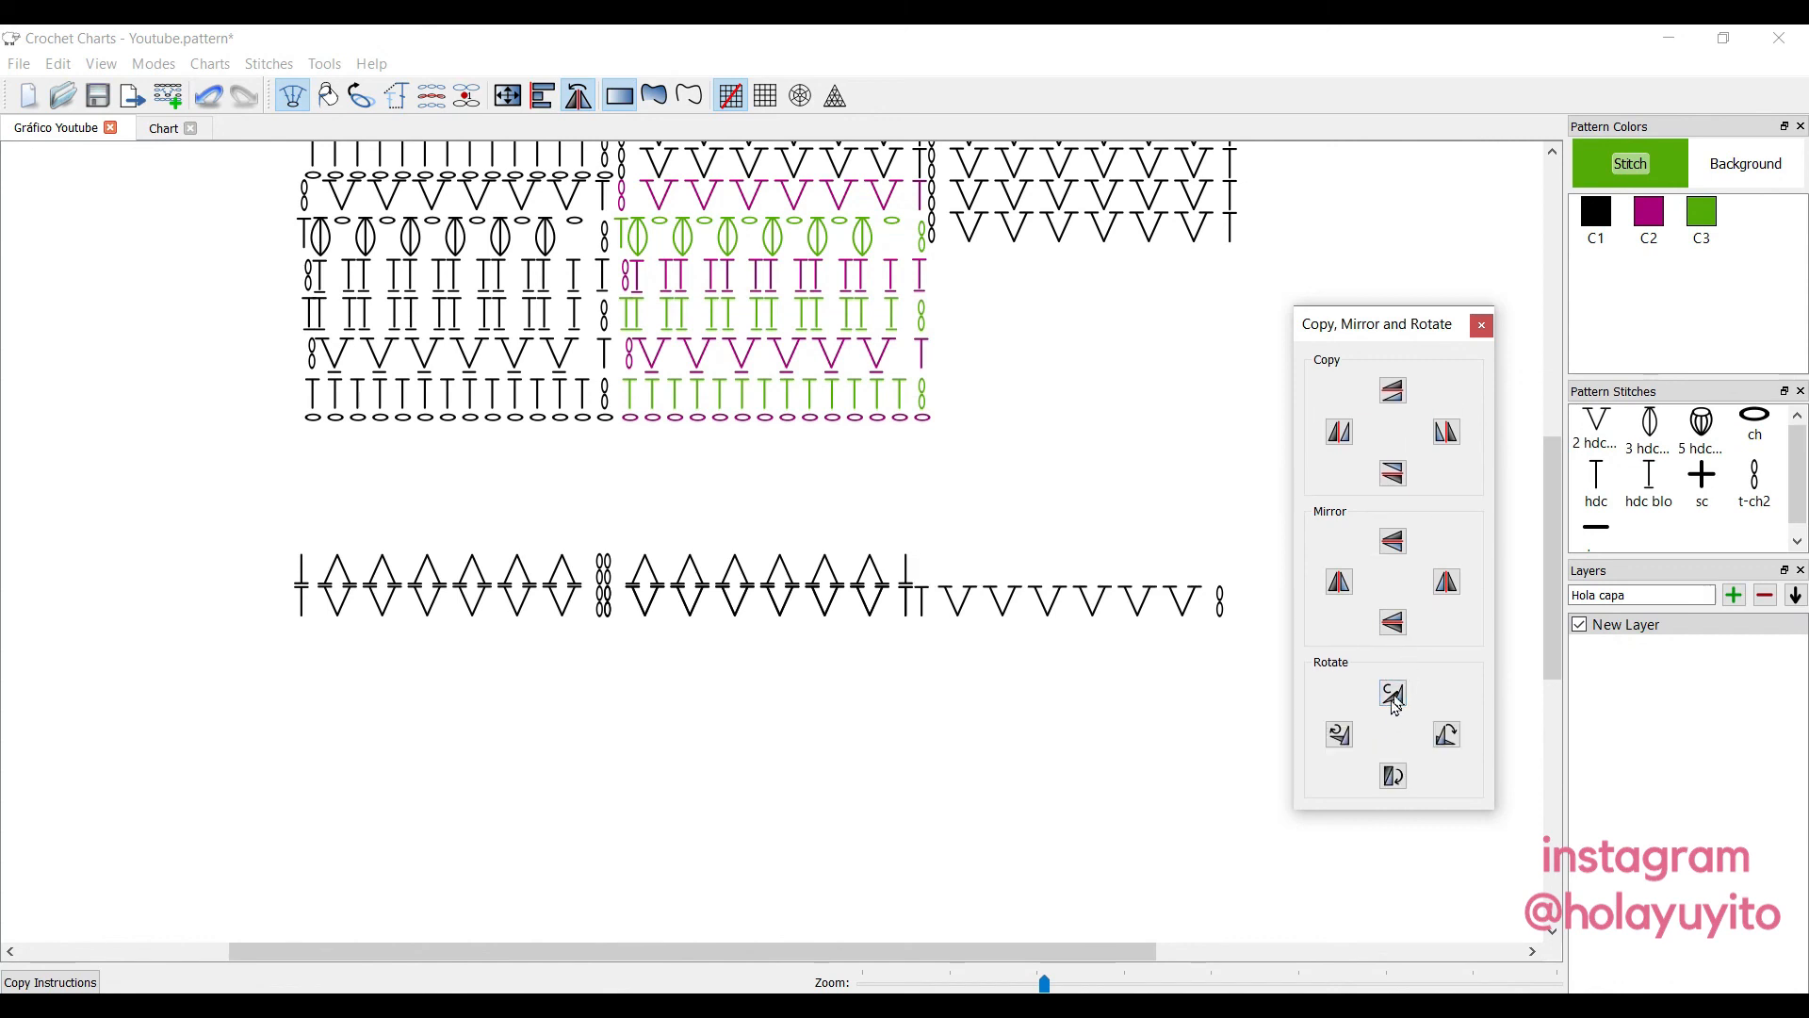
Select the remaining V stitches at the right end of the mirrored rows, move them below and rotate them by 30 degrees.
drag(1240, 566, 957, 654)
drag(1045, 611, 809, 770)
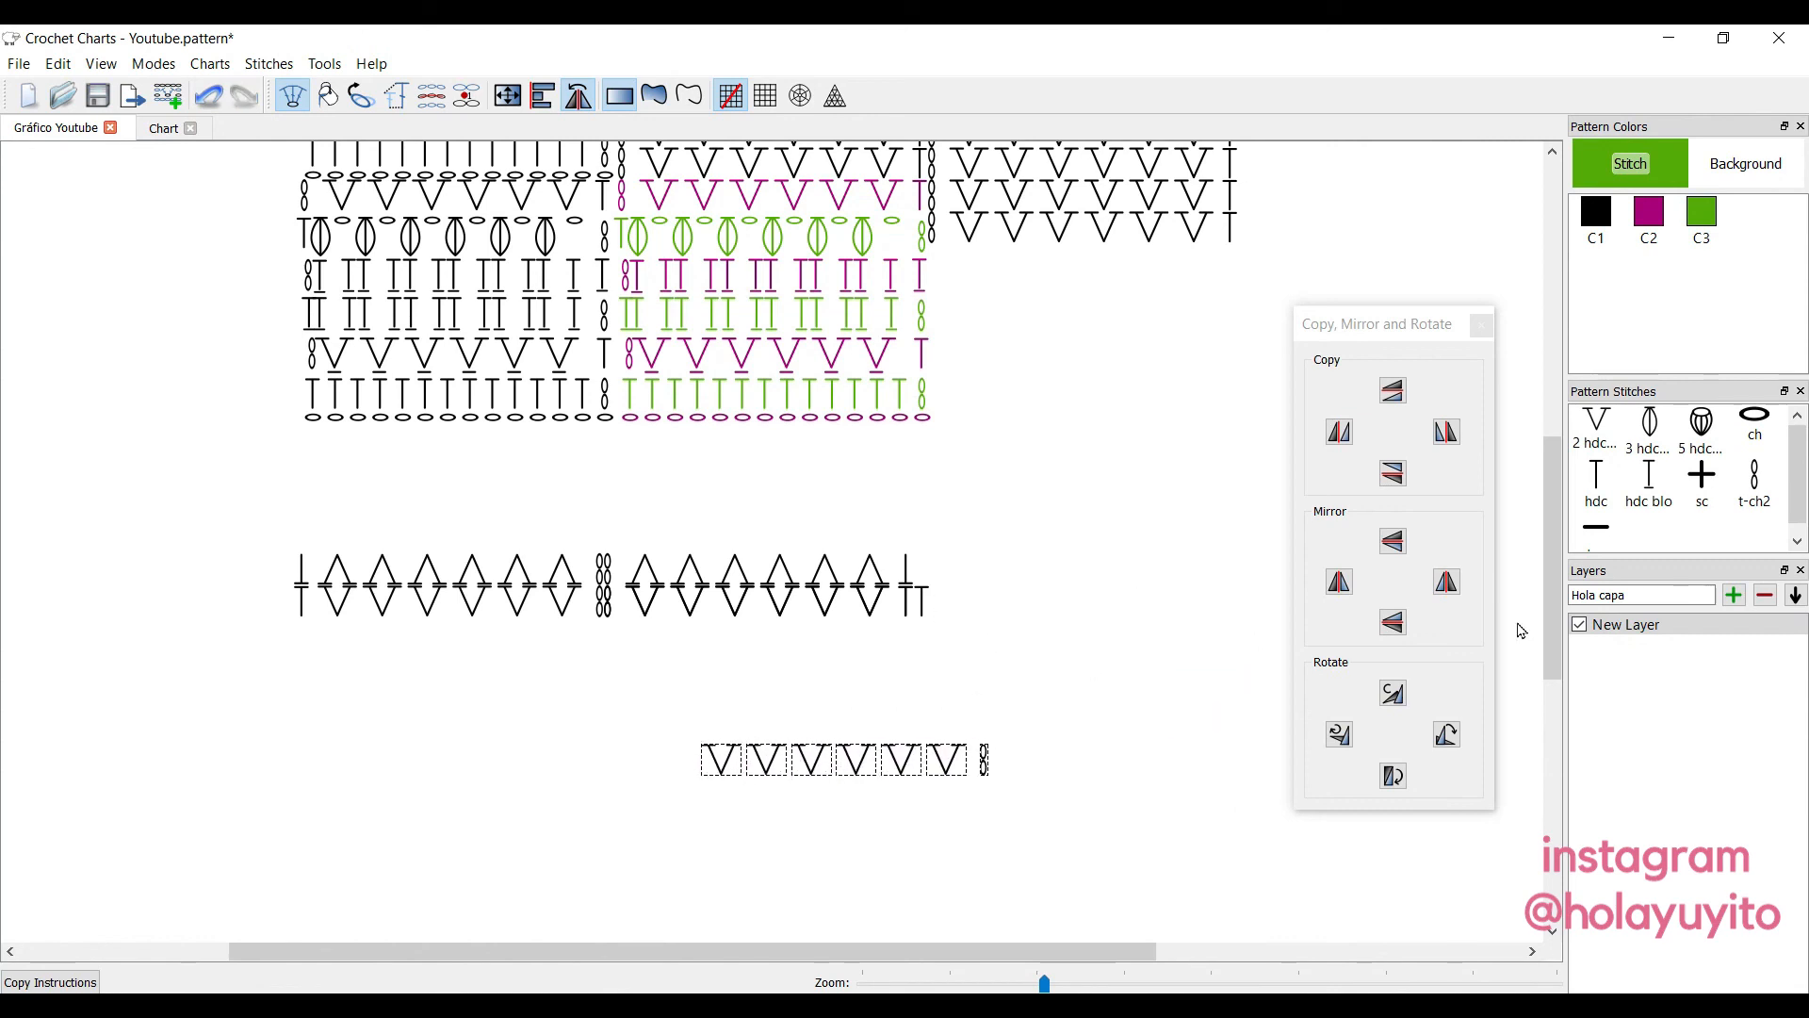
click(1396, 699)
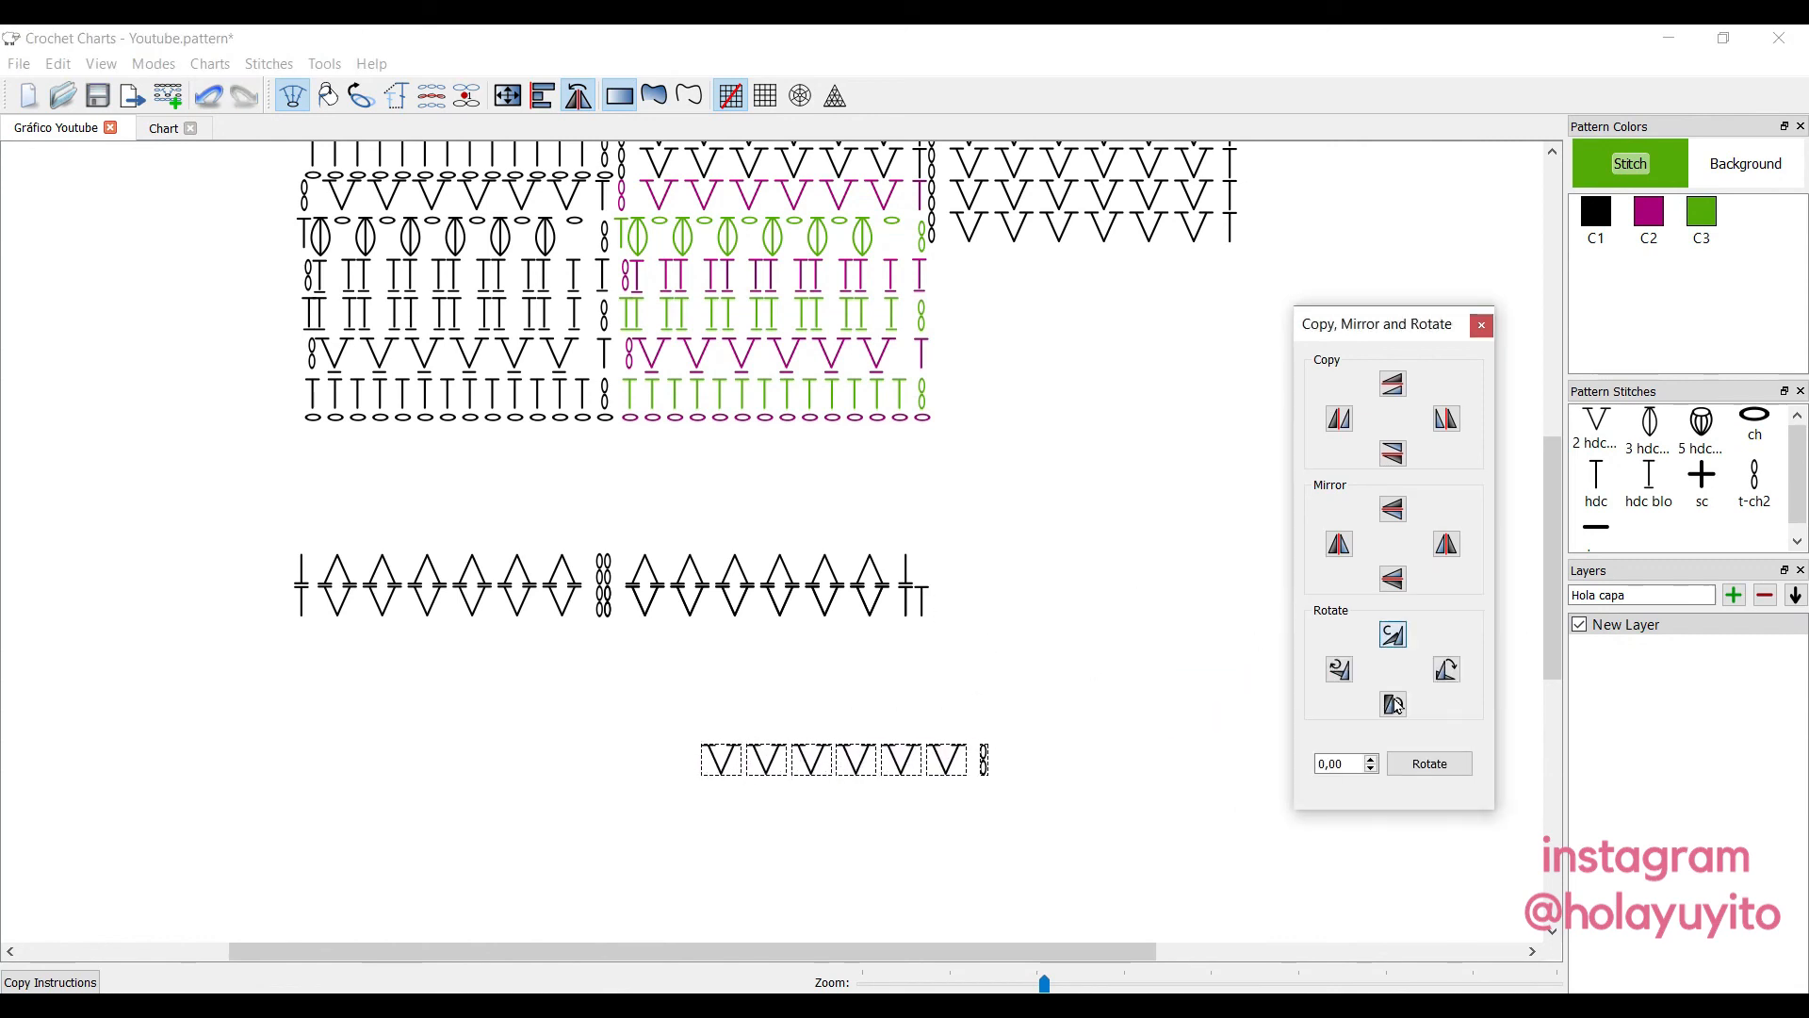
click(1372, 758)
text(30)
click(1430, 767)
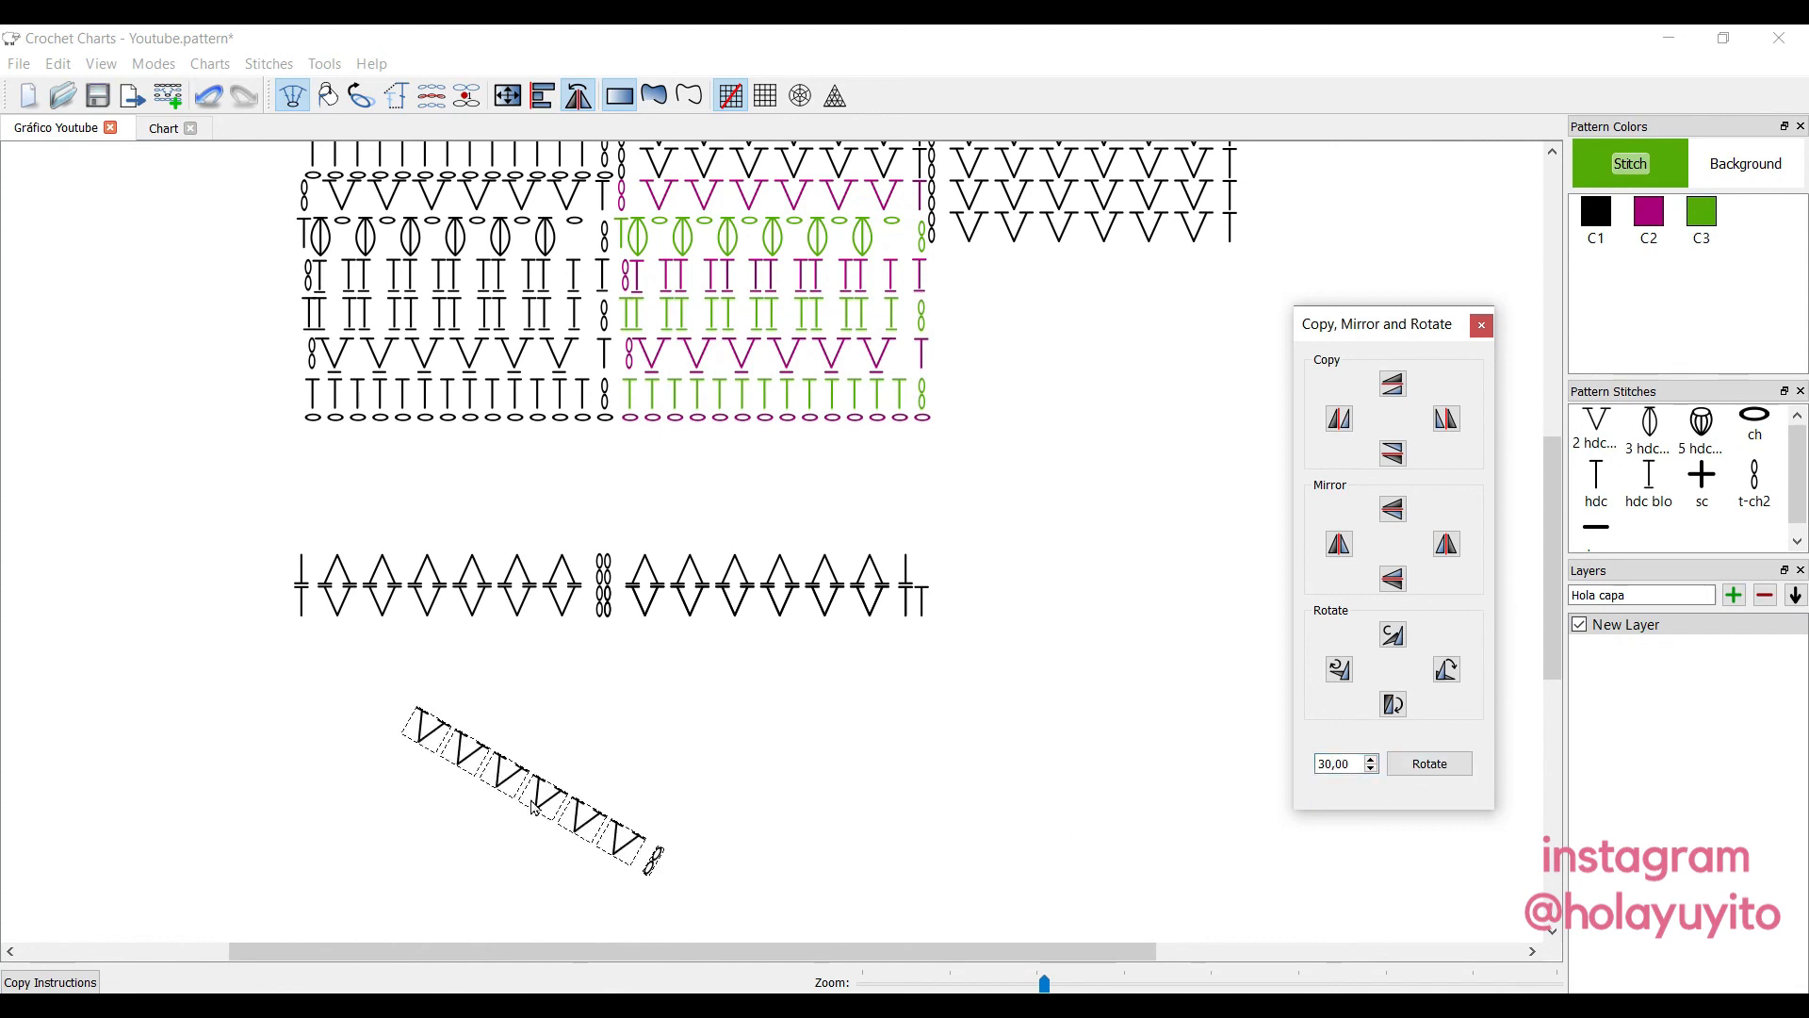
Reposition the tilted row and try the left, downward, right and upward preset rotations on it, finishing with the right one.
drag(543, 807, 669, 782)
click(1349, 676)
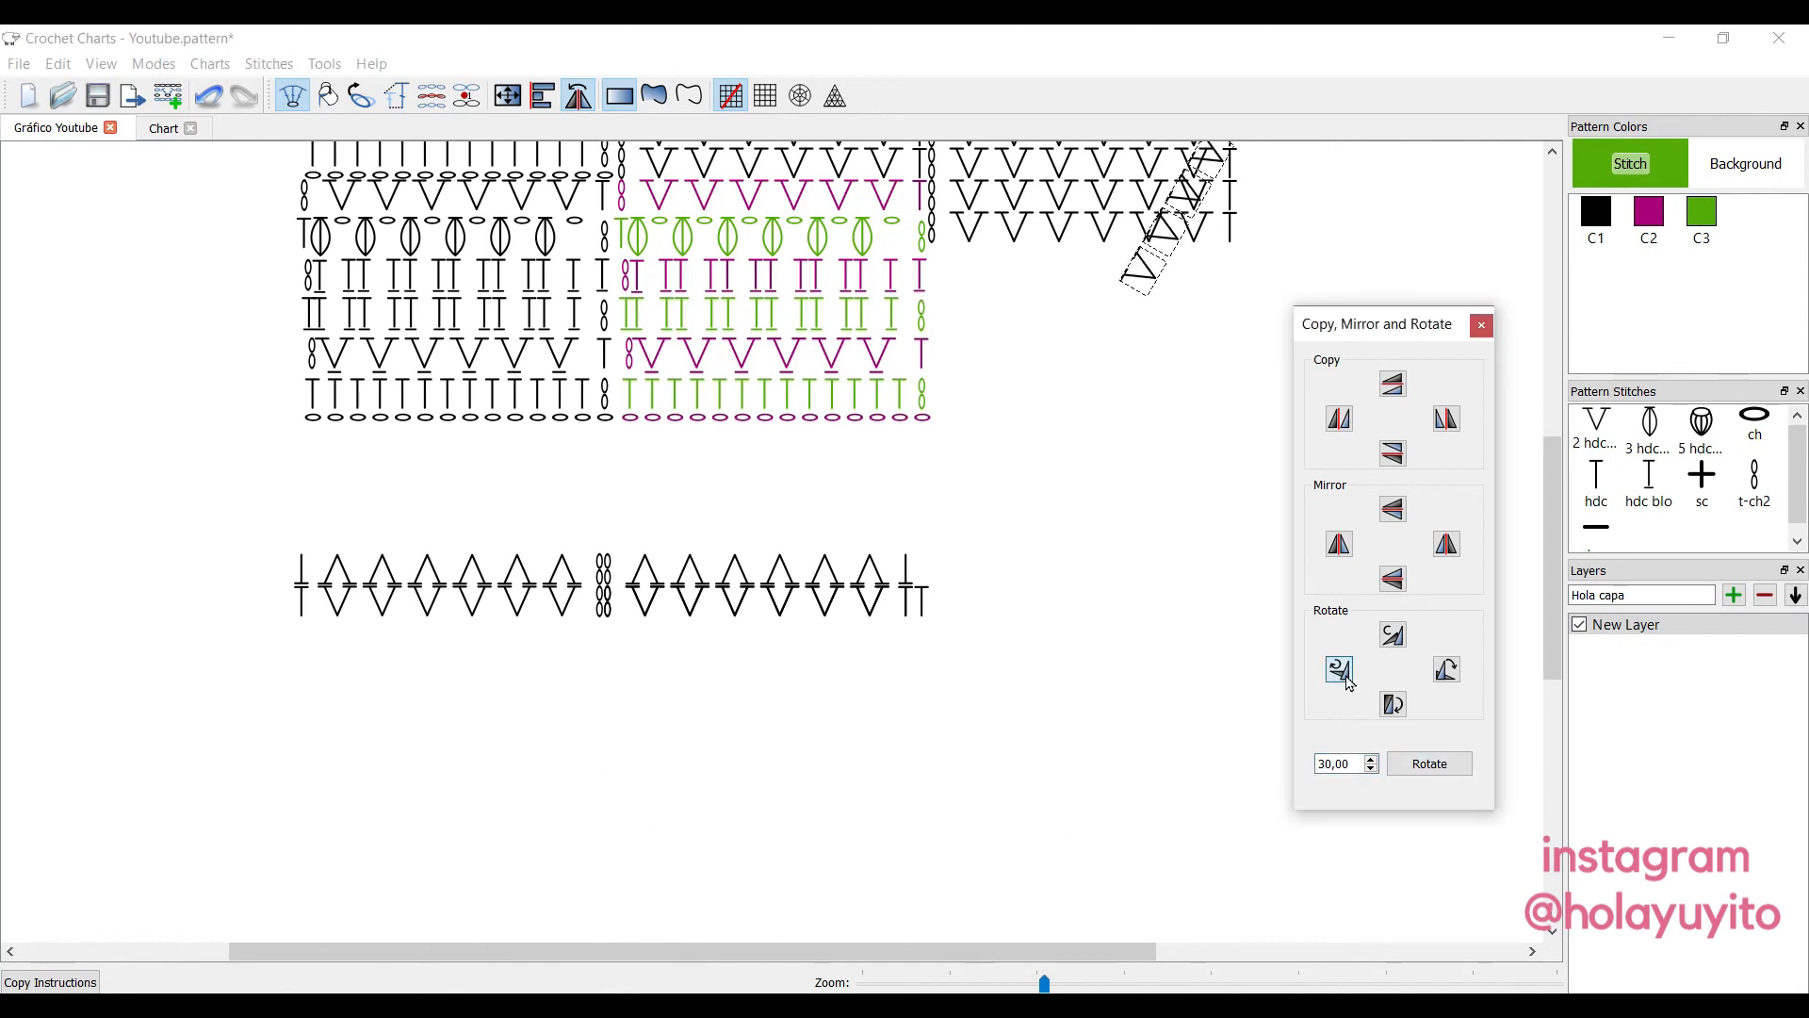
click(1397, 705)
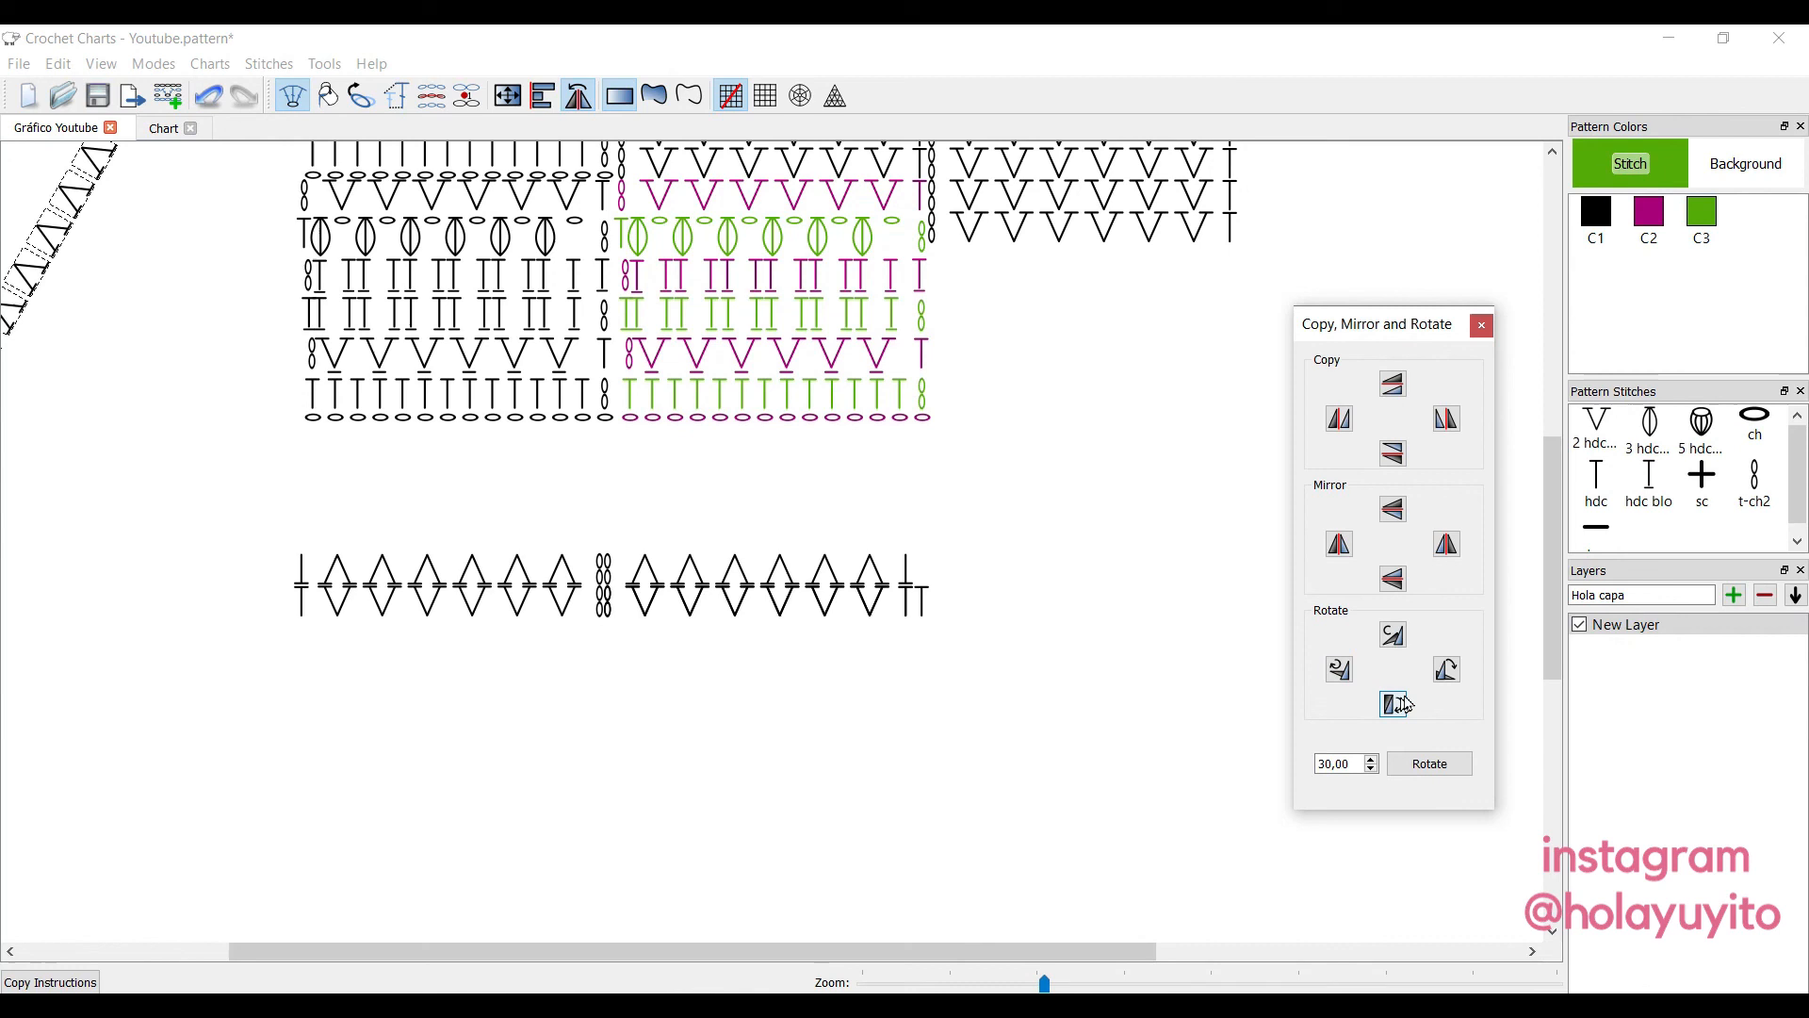
click(1447, 673)
scroll(1128, 603, down, 3)
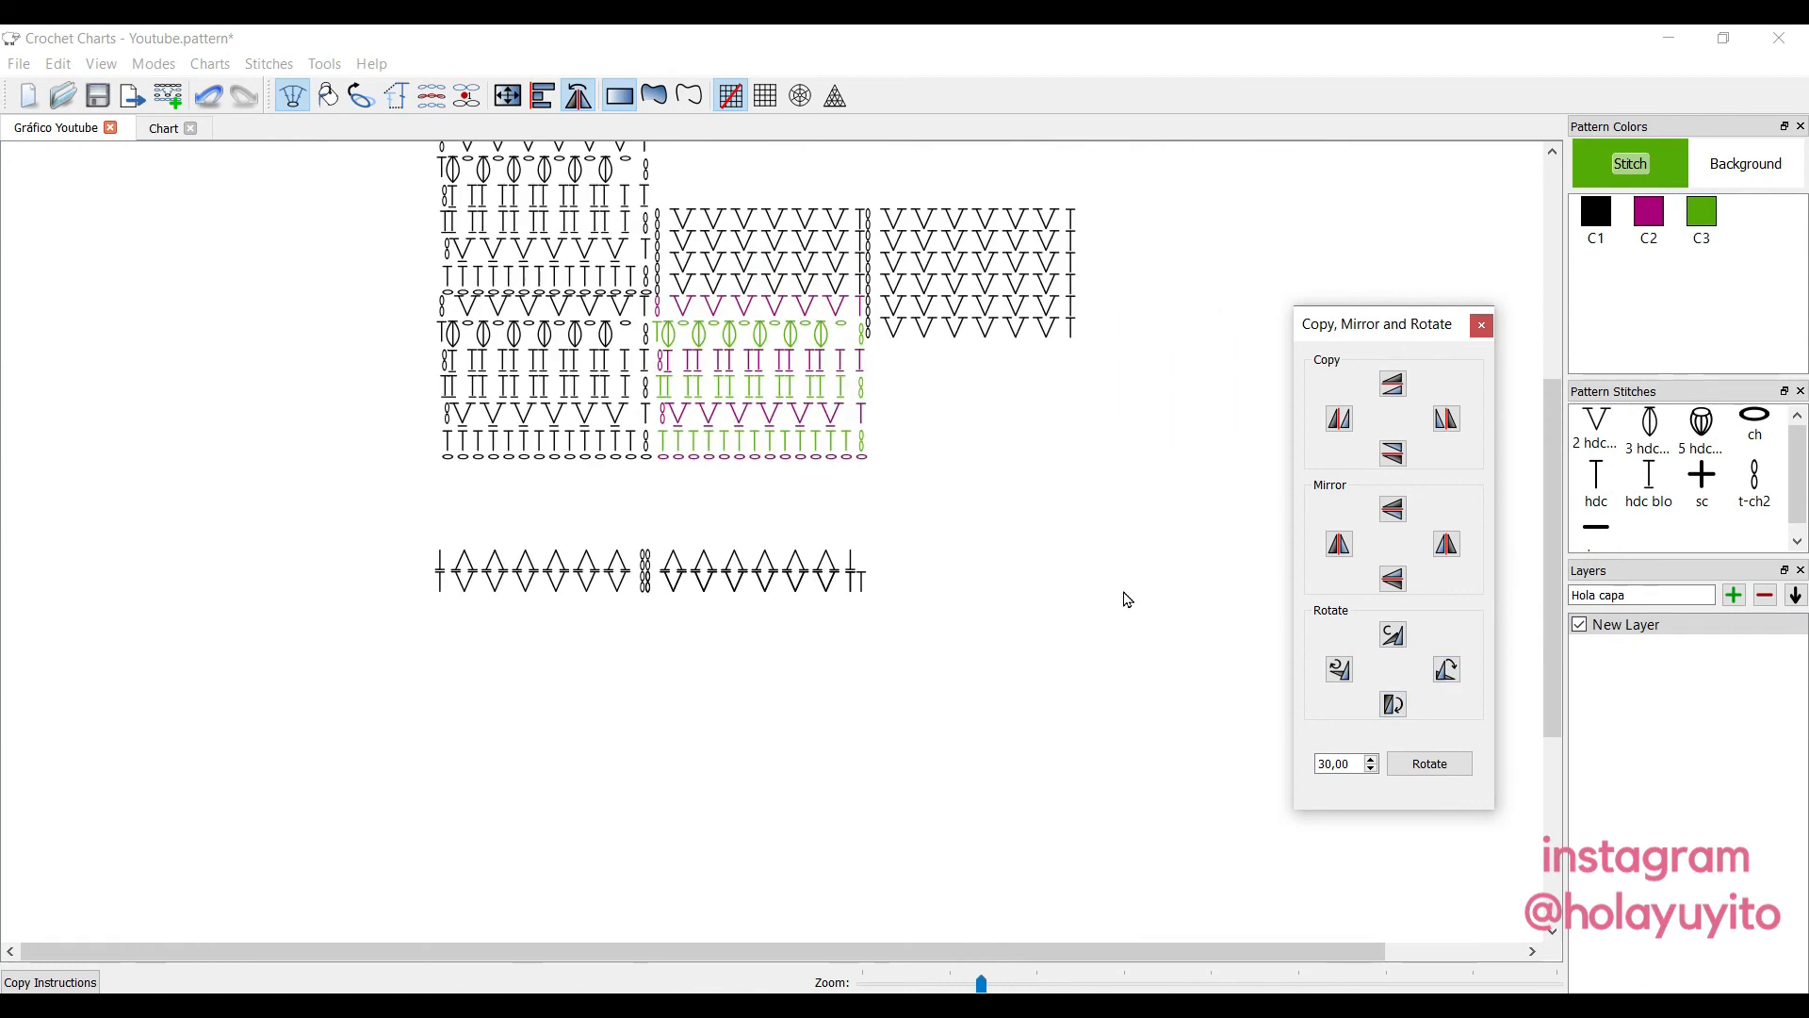
scroll(1129, 603, down, 1)
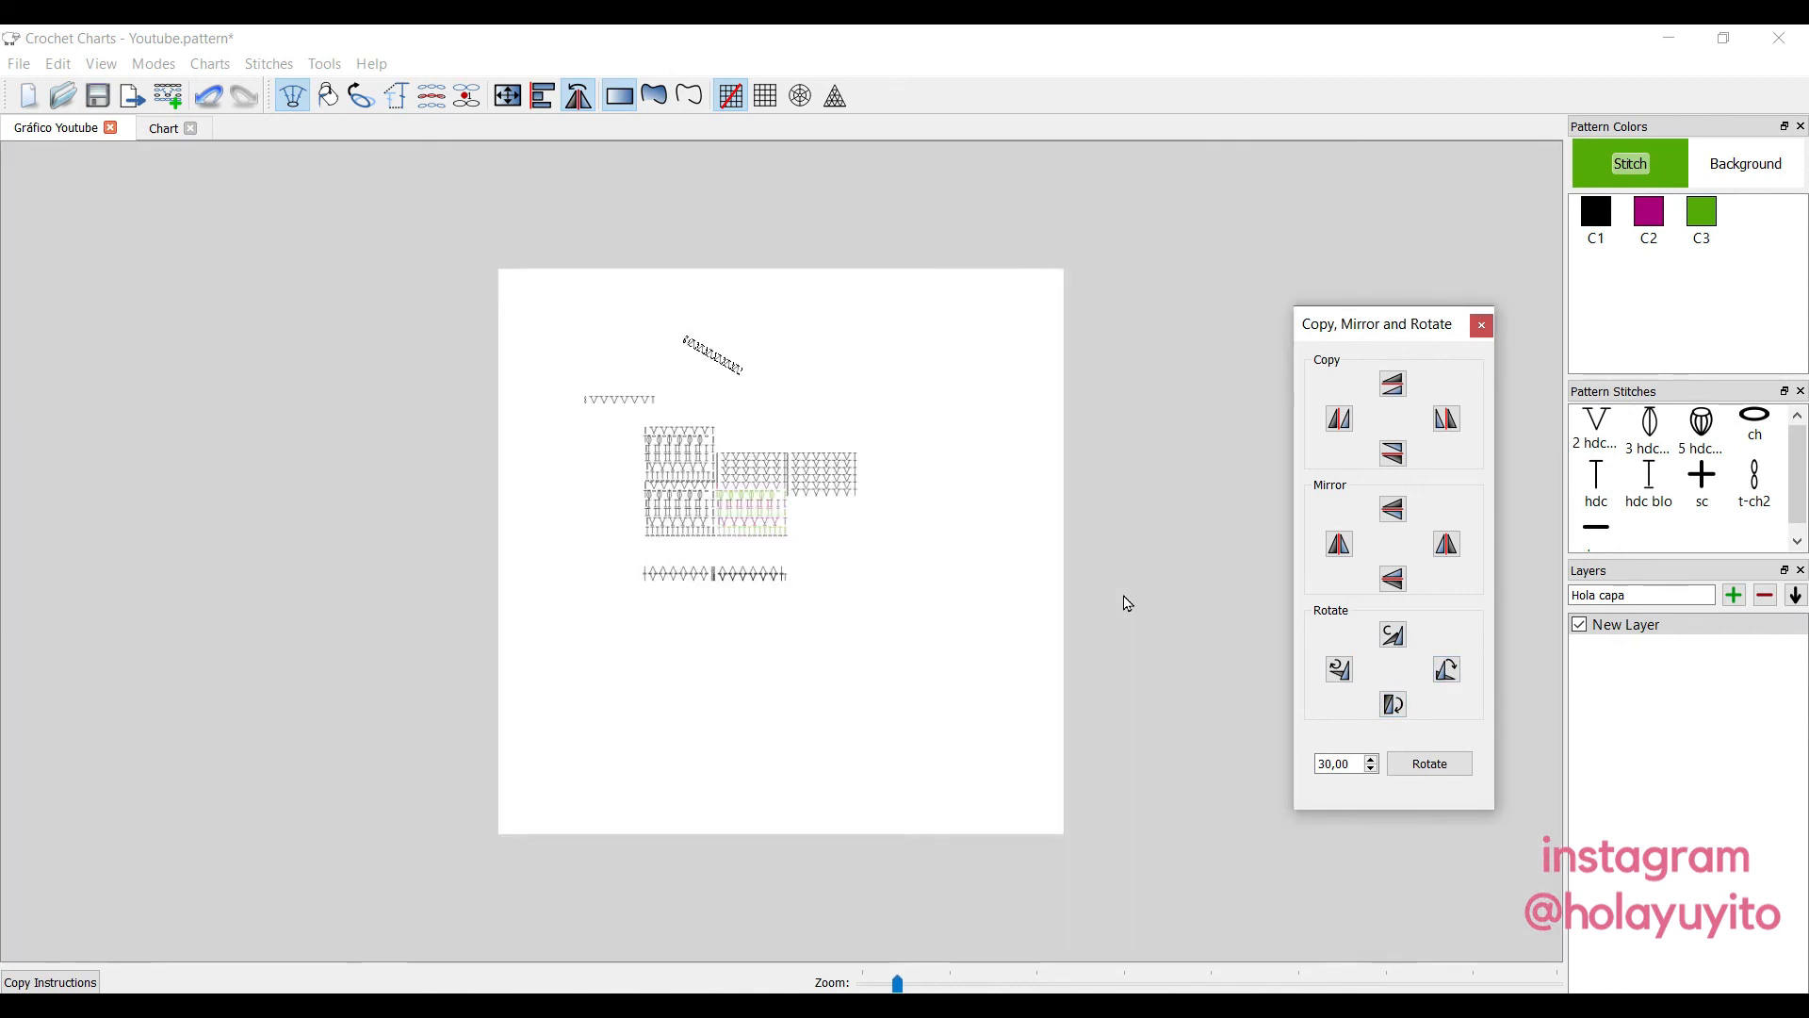
click(1397, 641)
click(1447, 737)
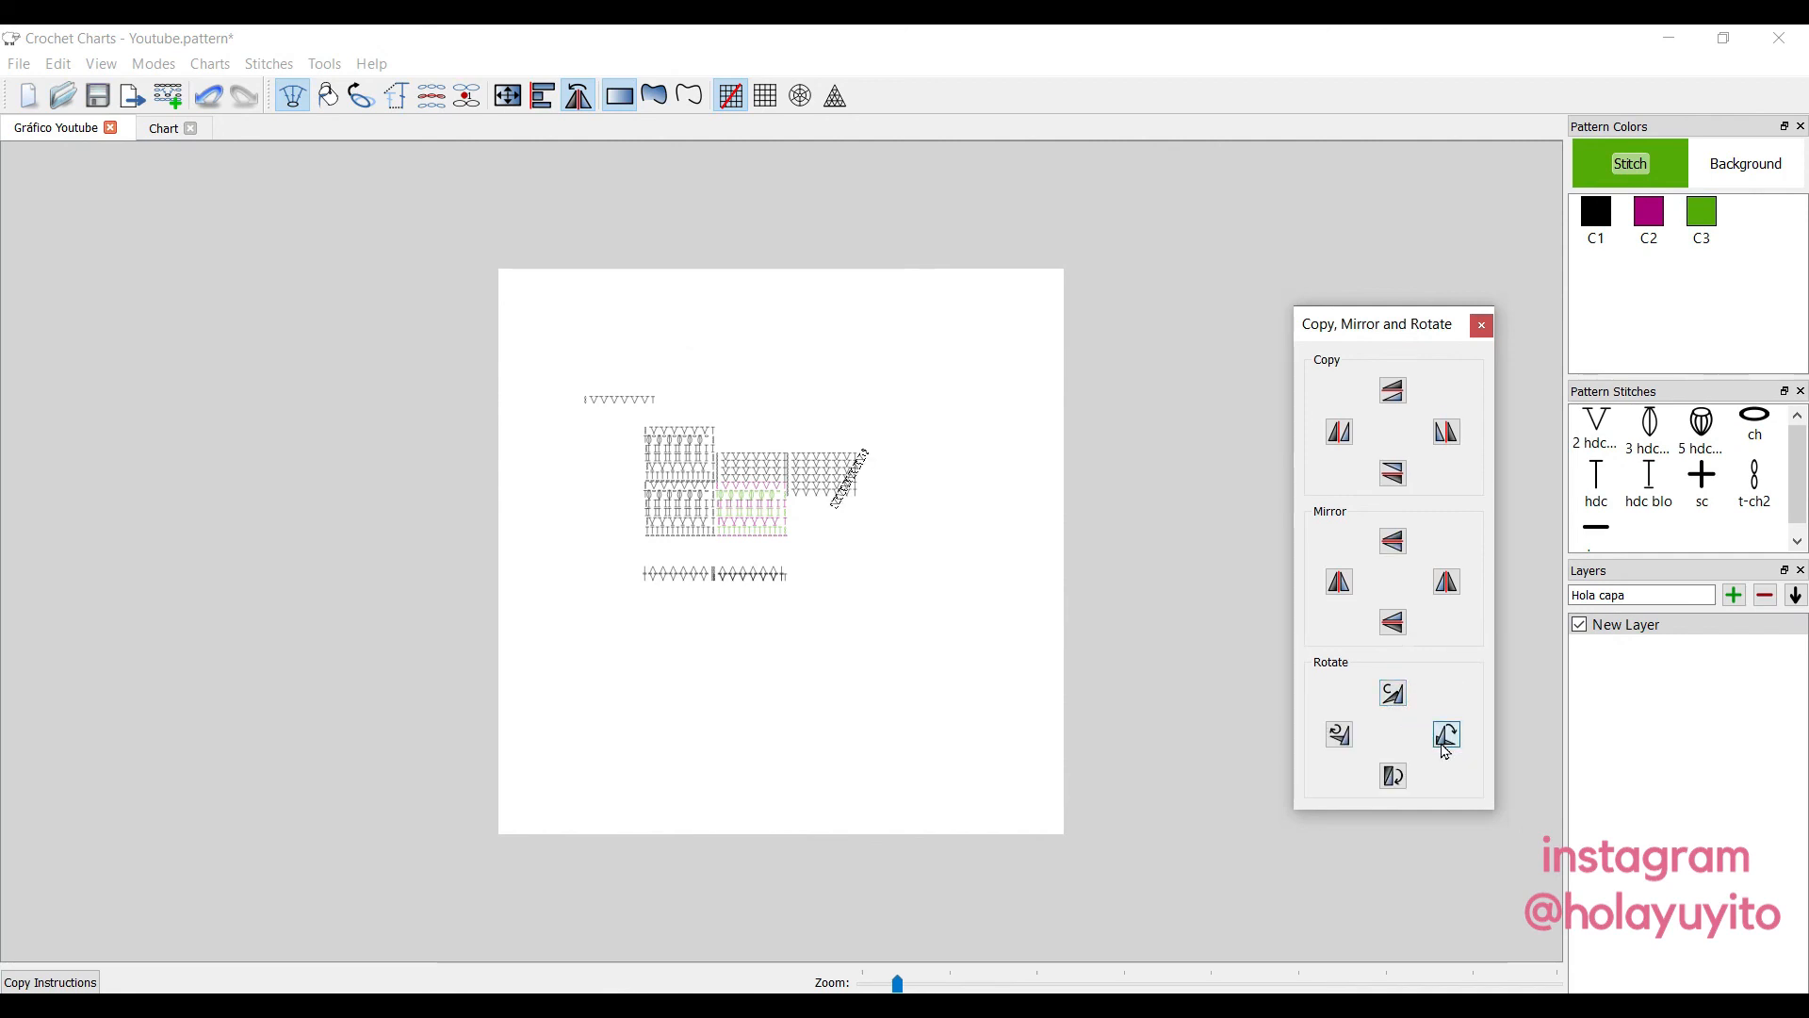
Close the Copy, Mirror and Rotate tools and deselect the rotated row.
click(1483, 327)
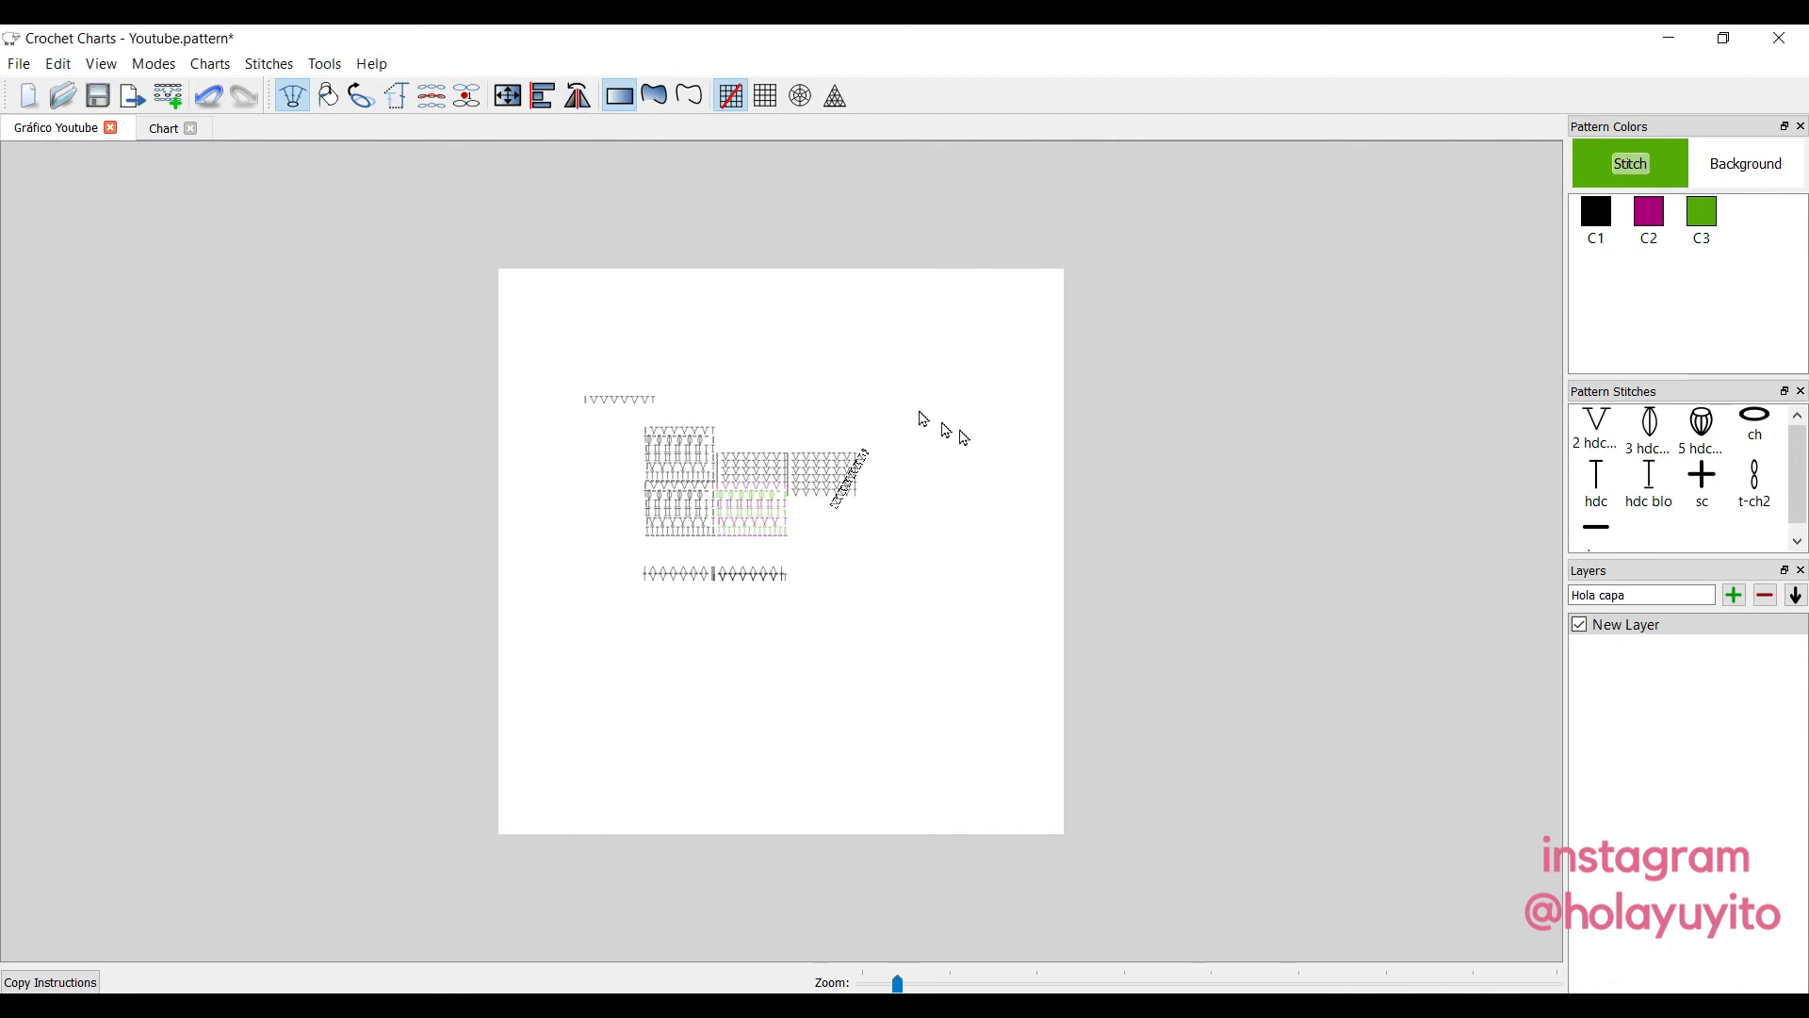
click(895, 403)
mouse_move(900, 1004)
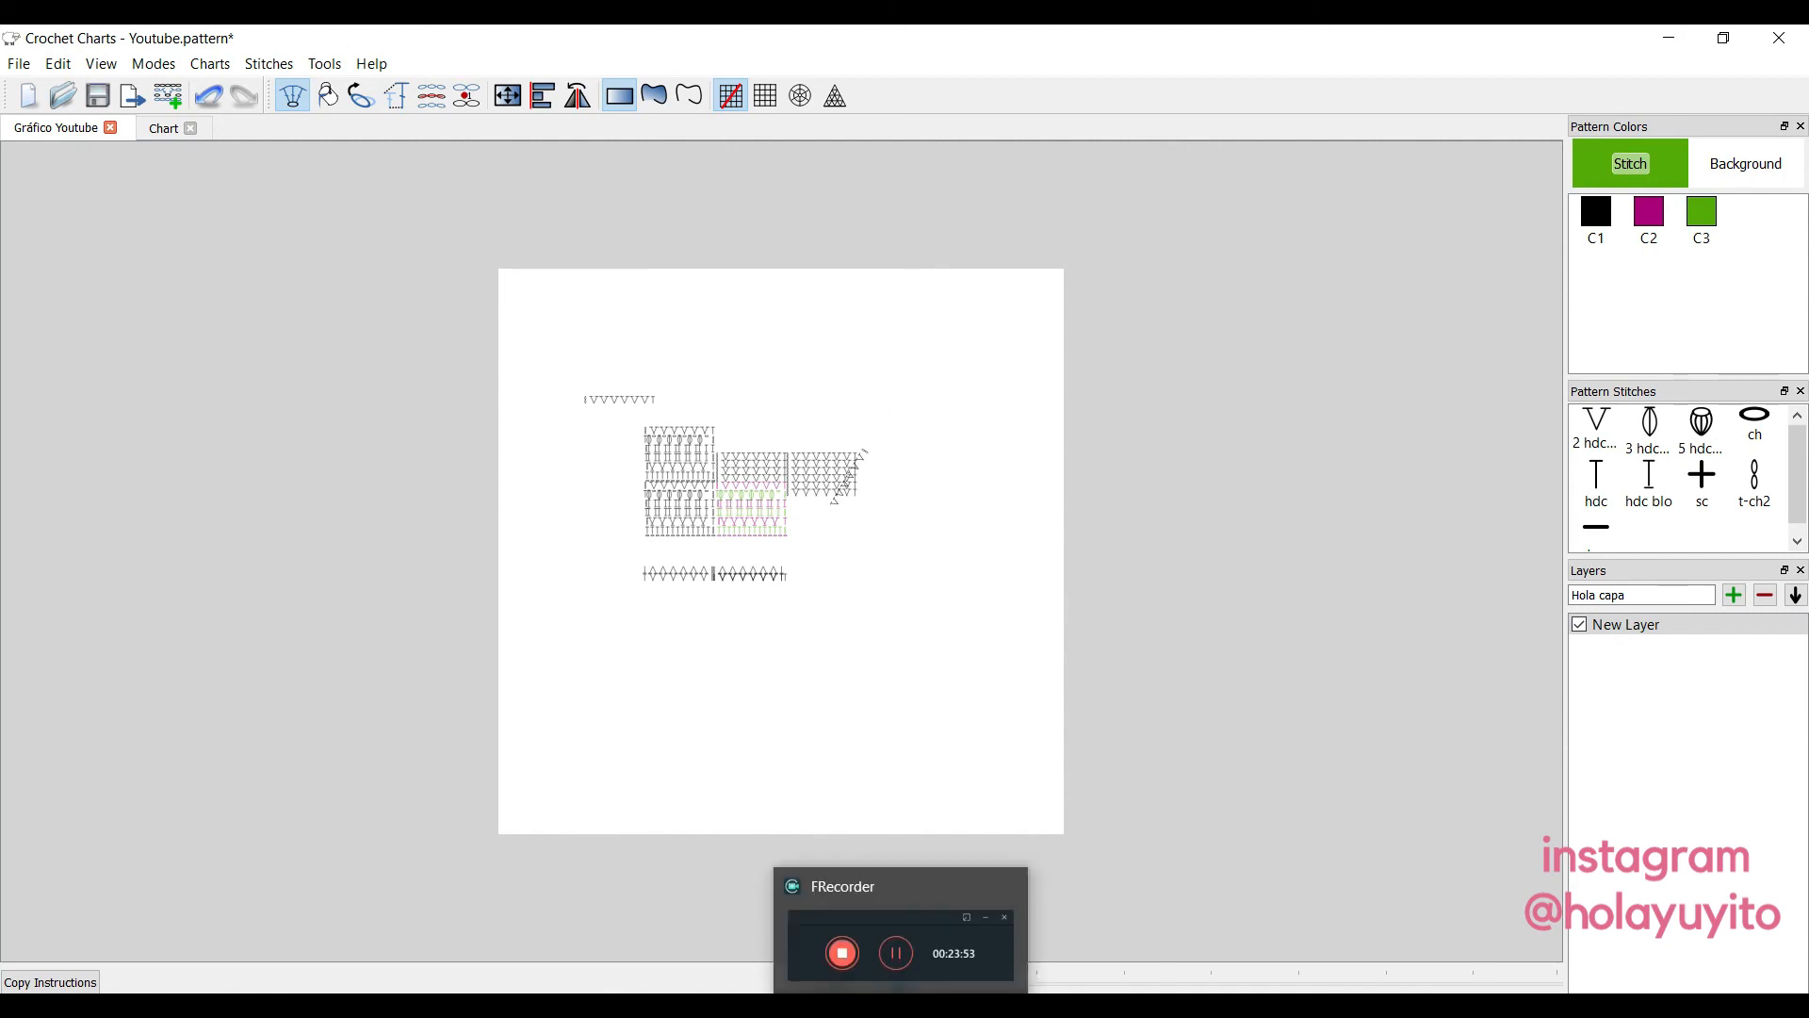